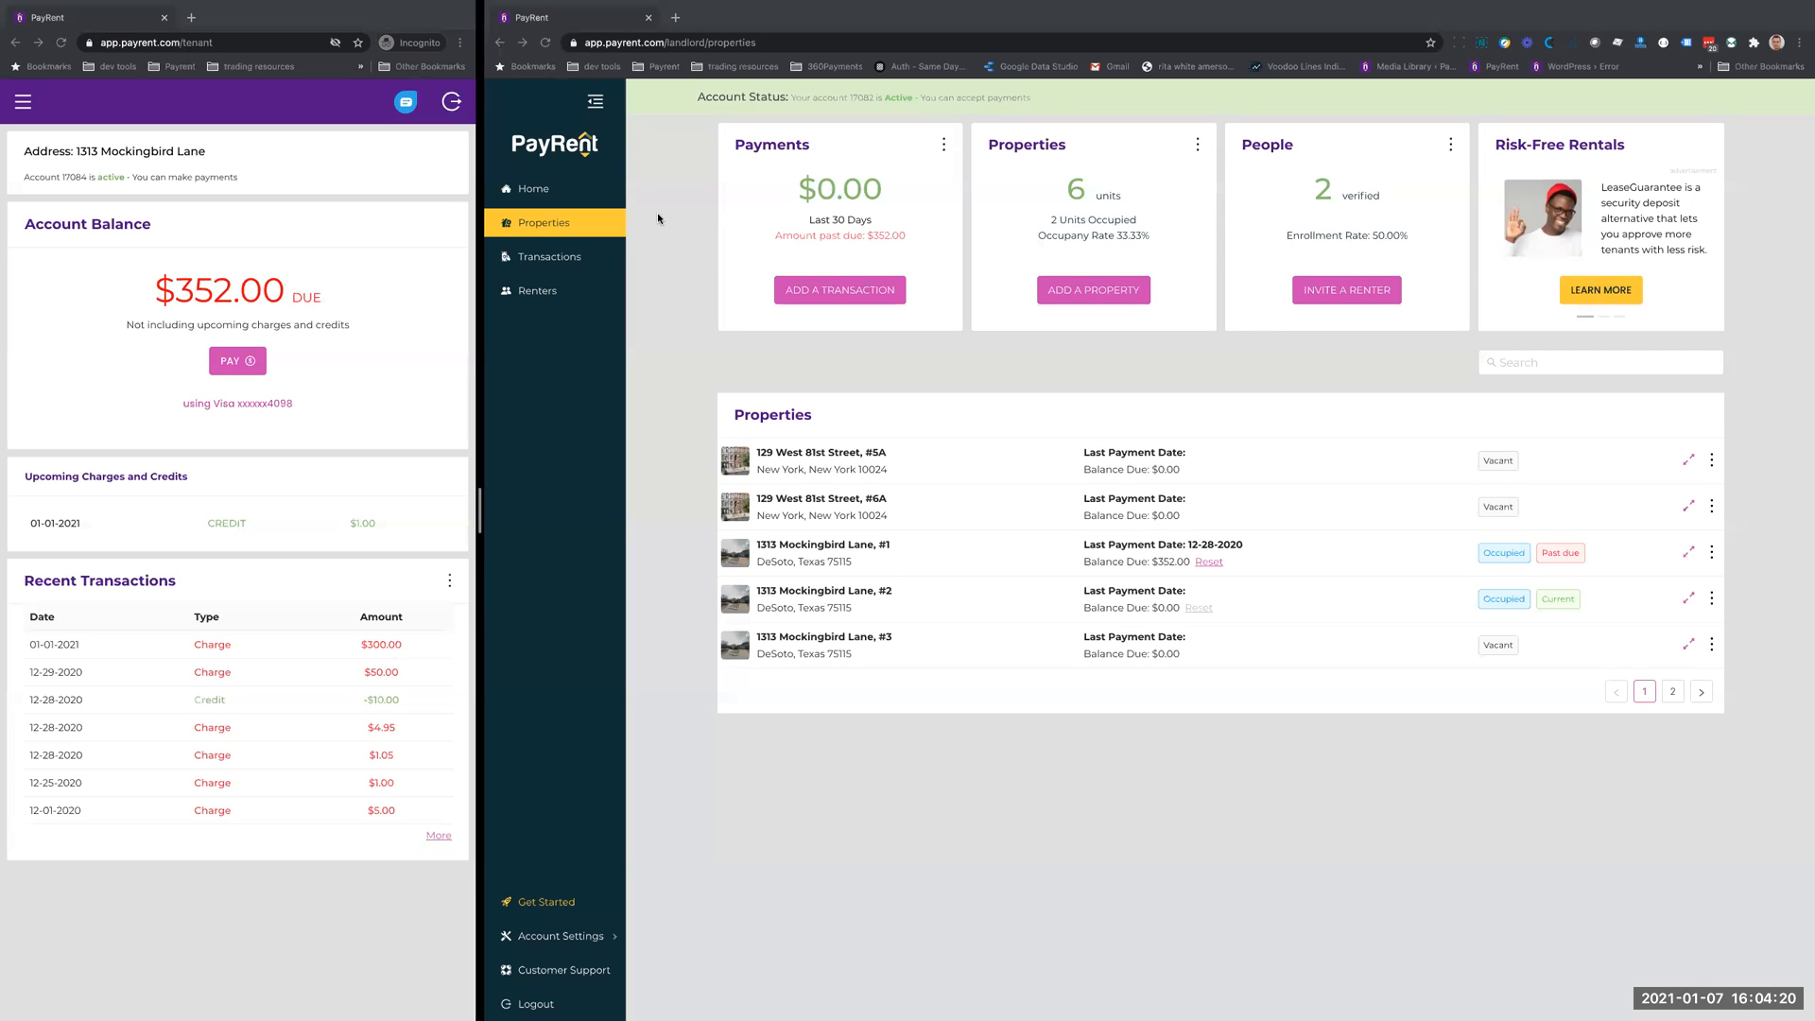
- Go to the landlord home page and examine the extra options on the Payments card
{"action": "left_click", "coordinate": [661, 277]}
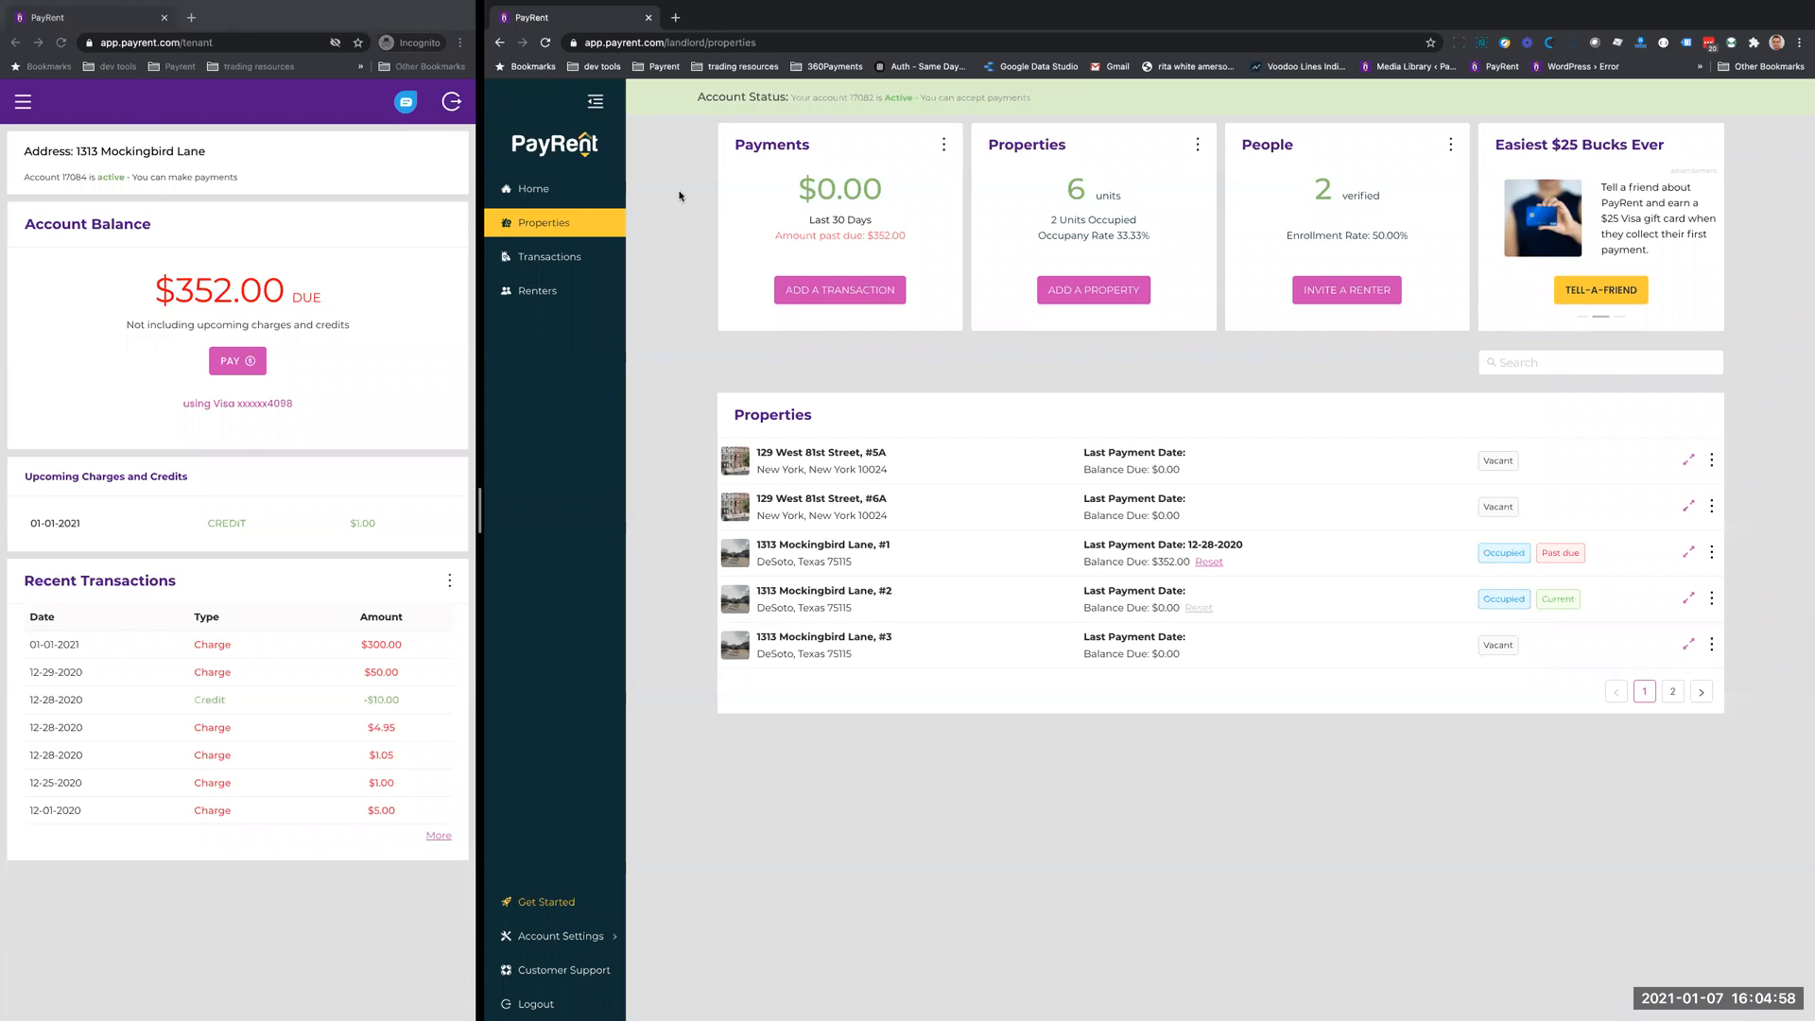
{"action": "left_click", "coordinate": [546, 184]}
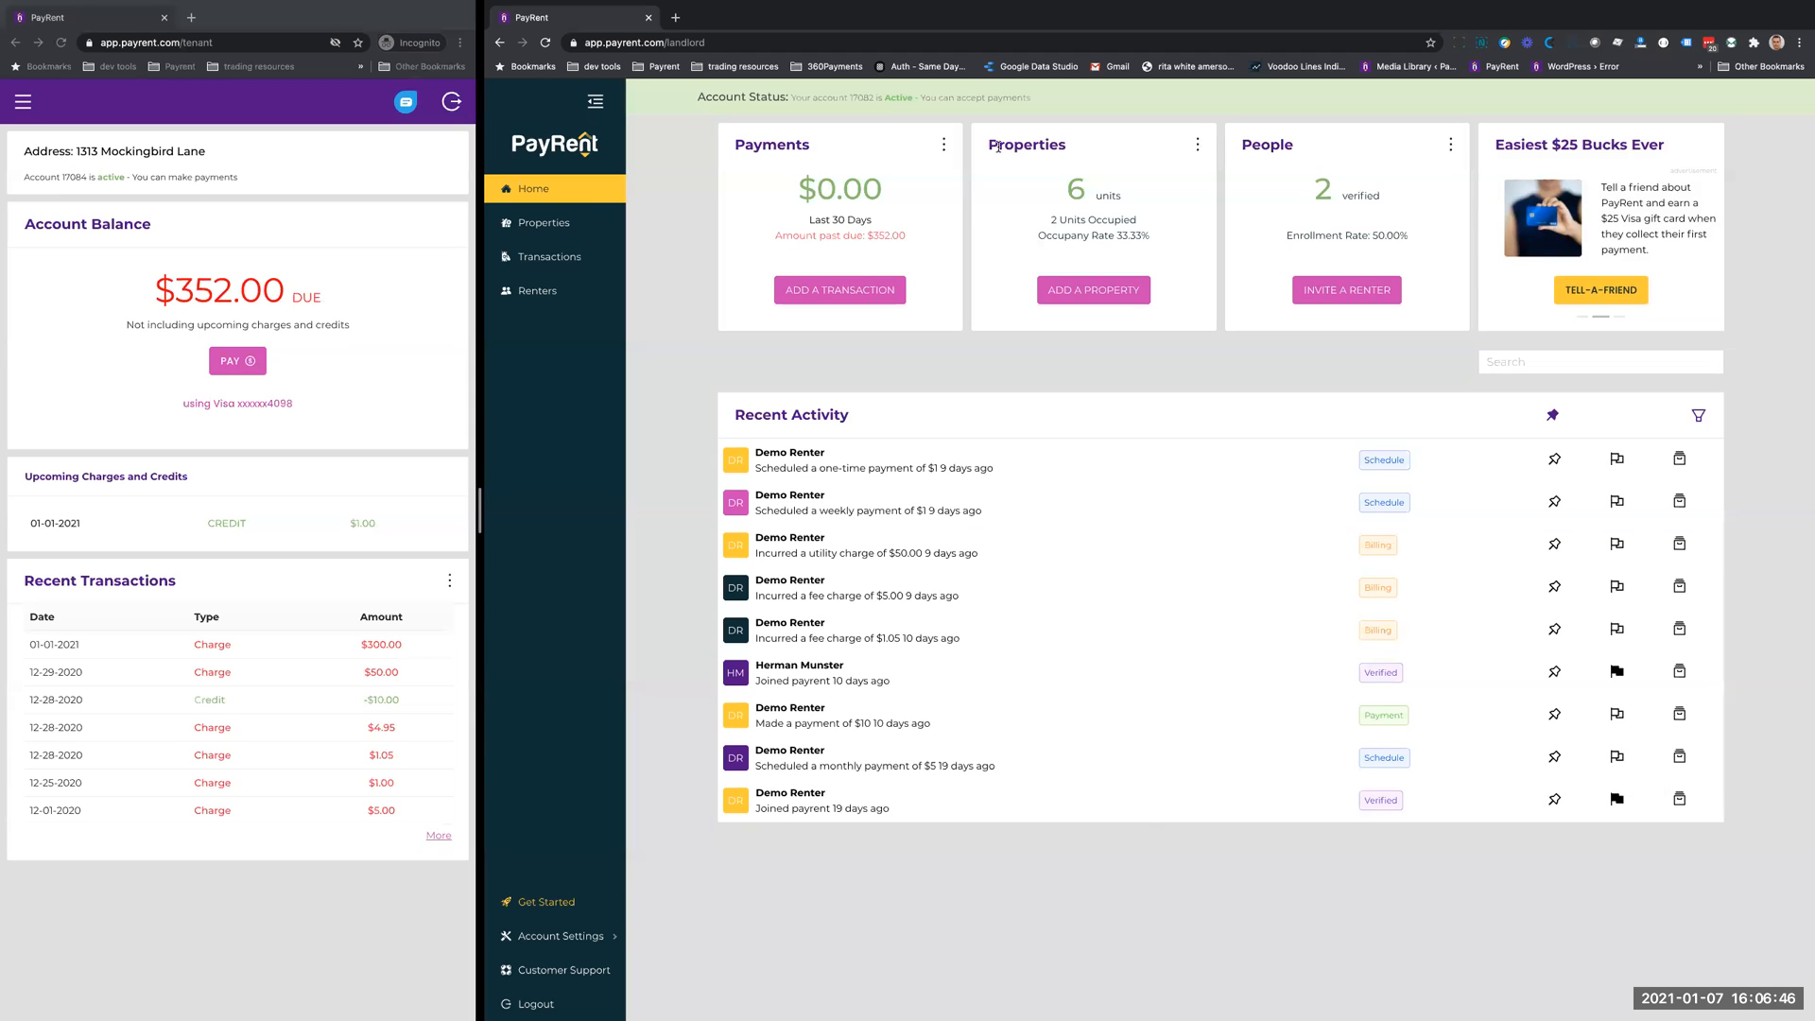
{"action": "left_click", "coordinate": [944, 147]}
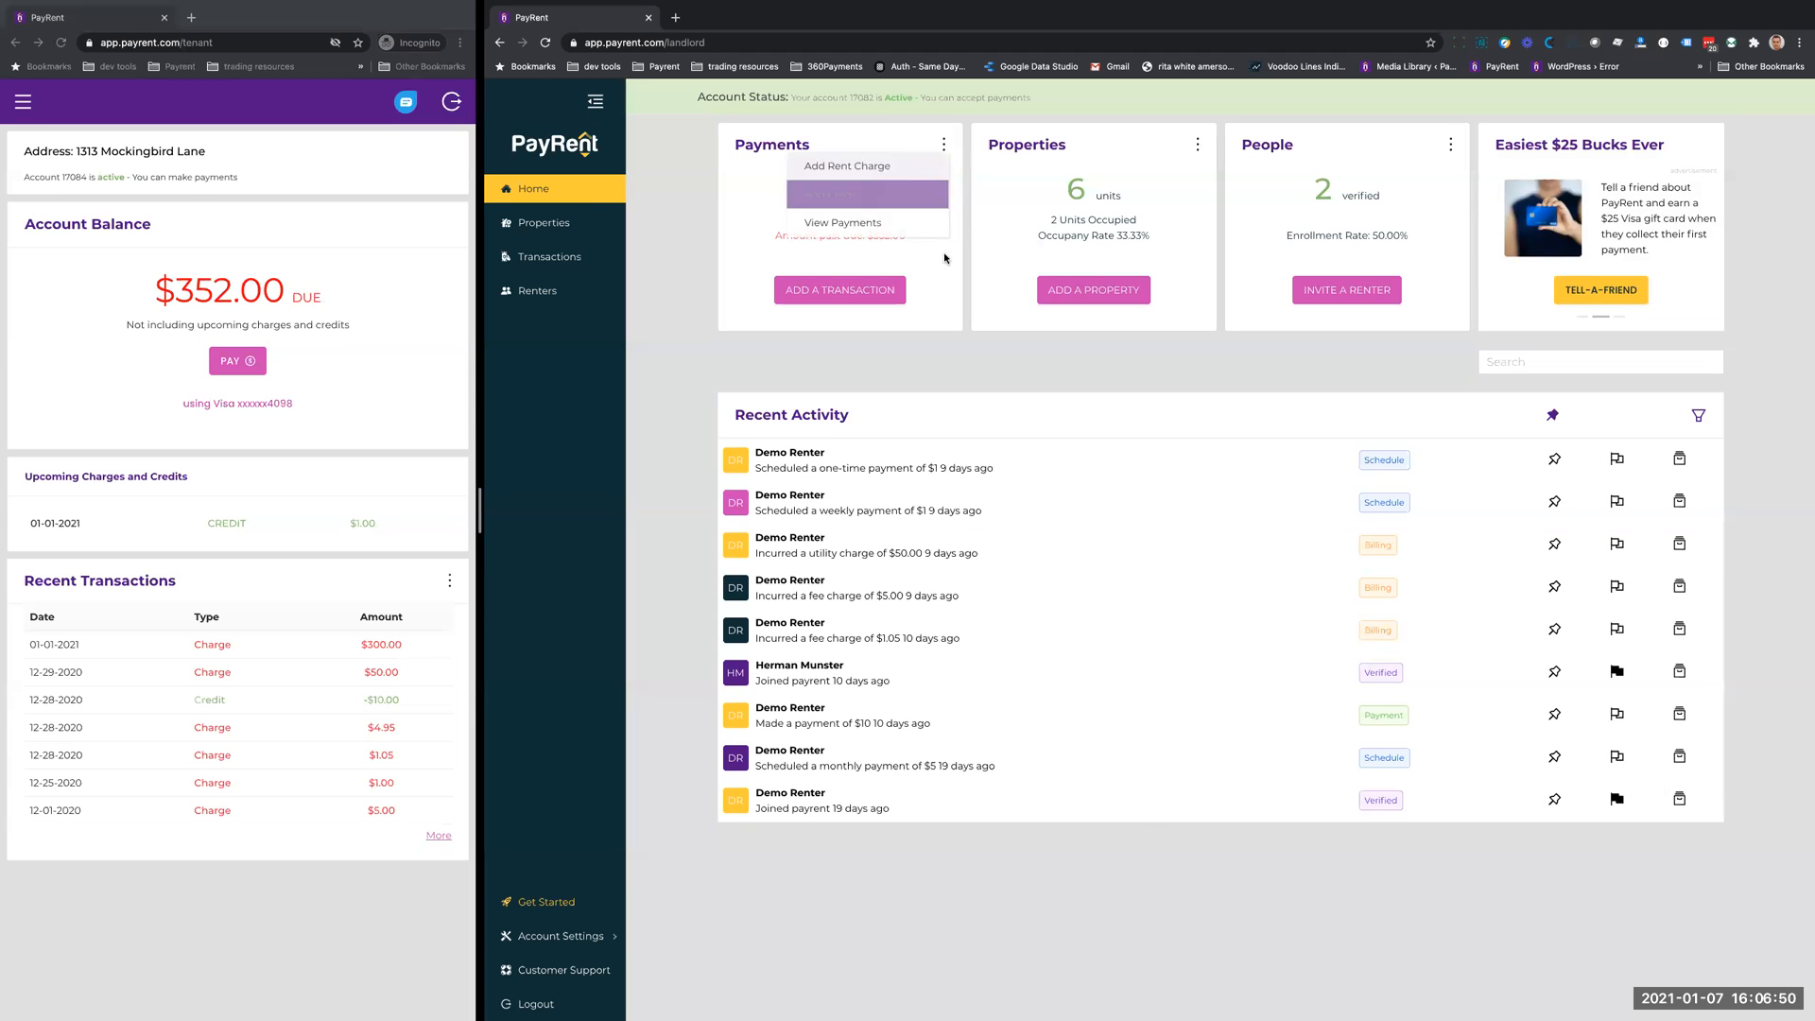
{"action": "left_click", "coordinate": [938, 370]}
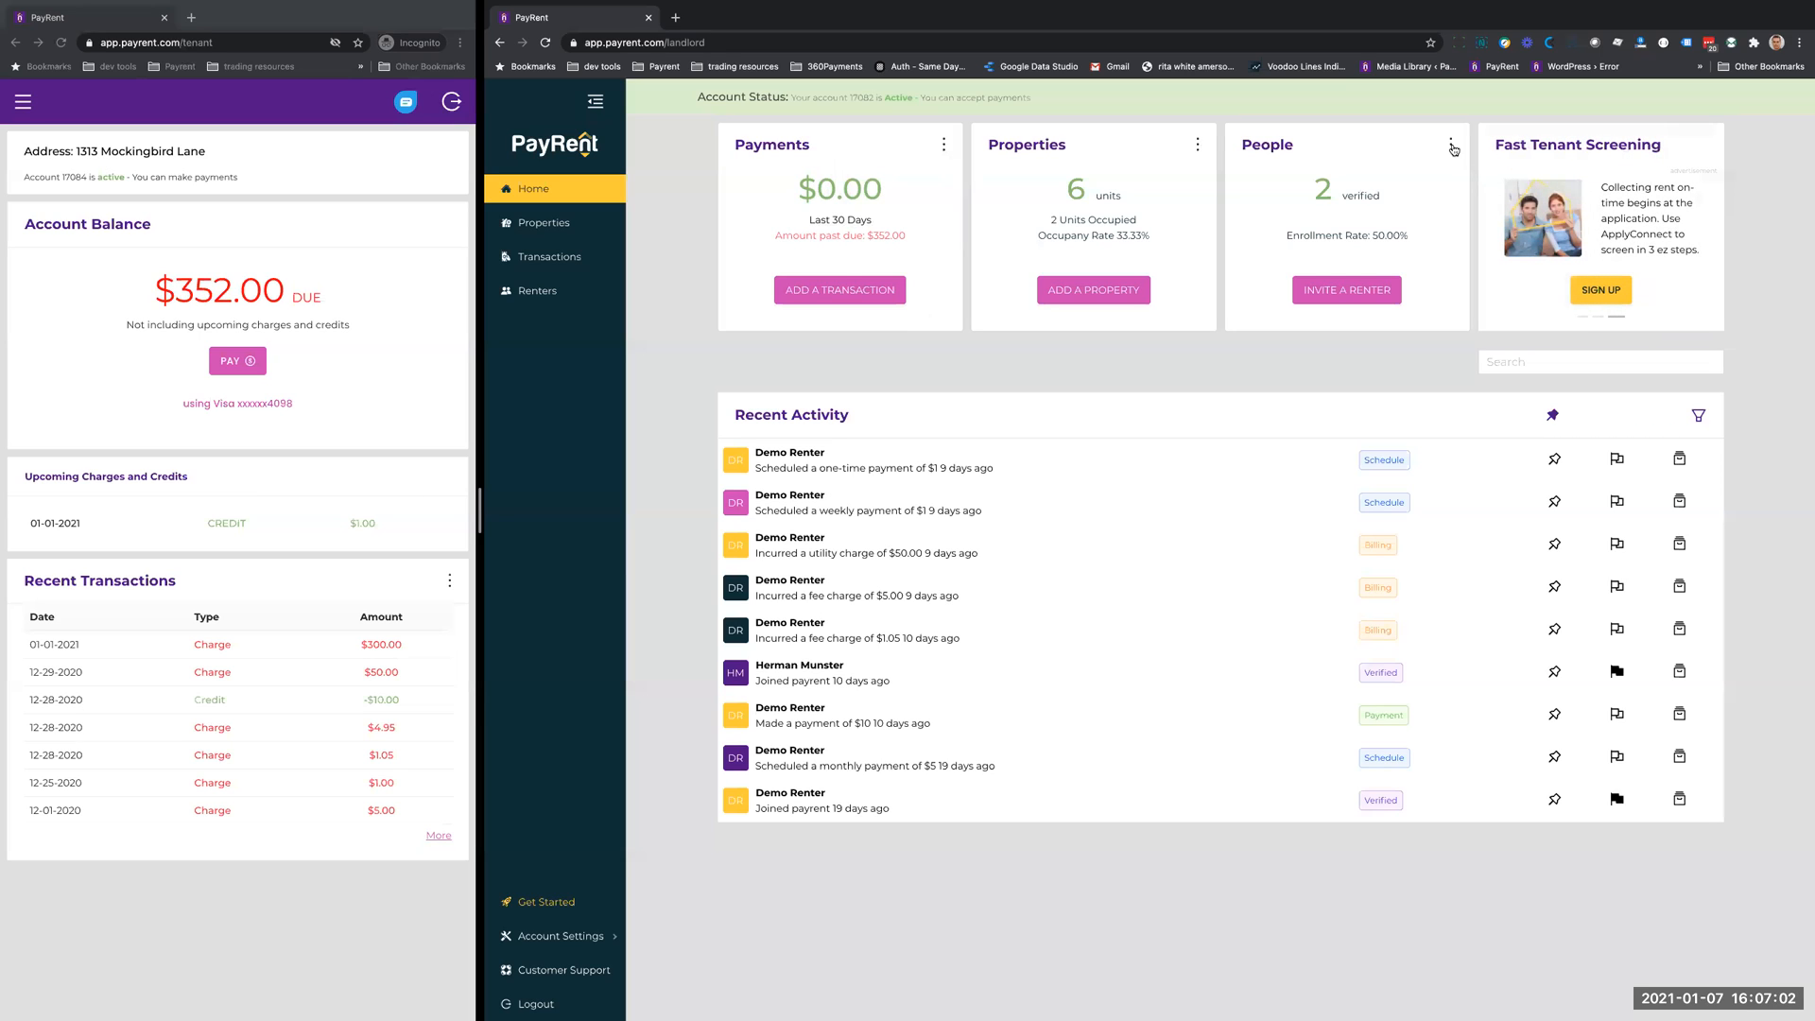
{"action": "left_click", "coordinate": [944, 147]}
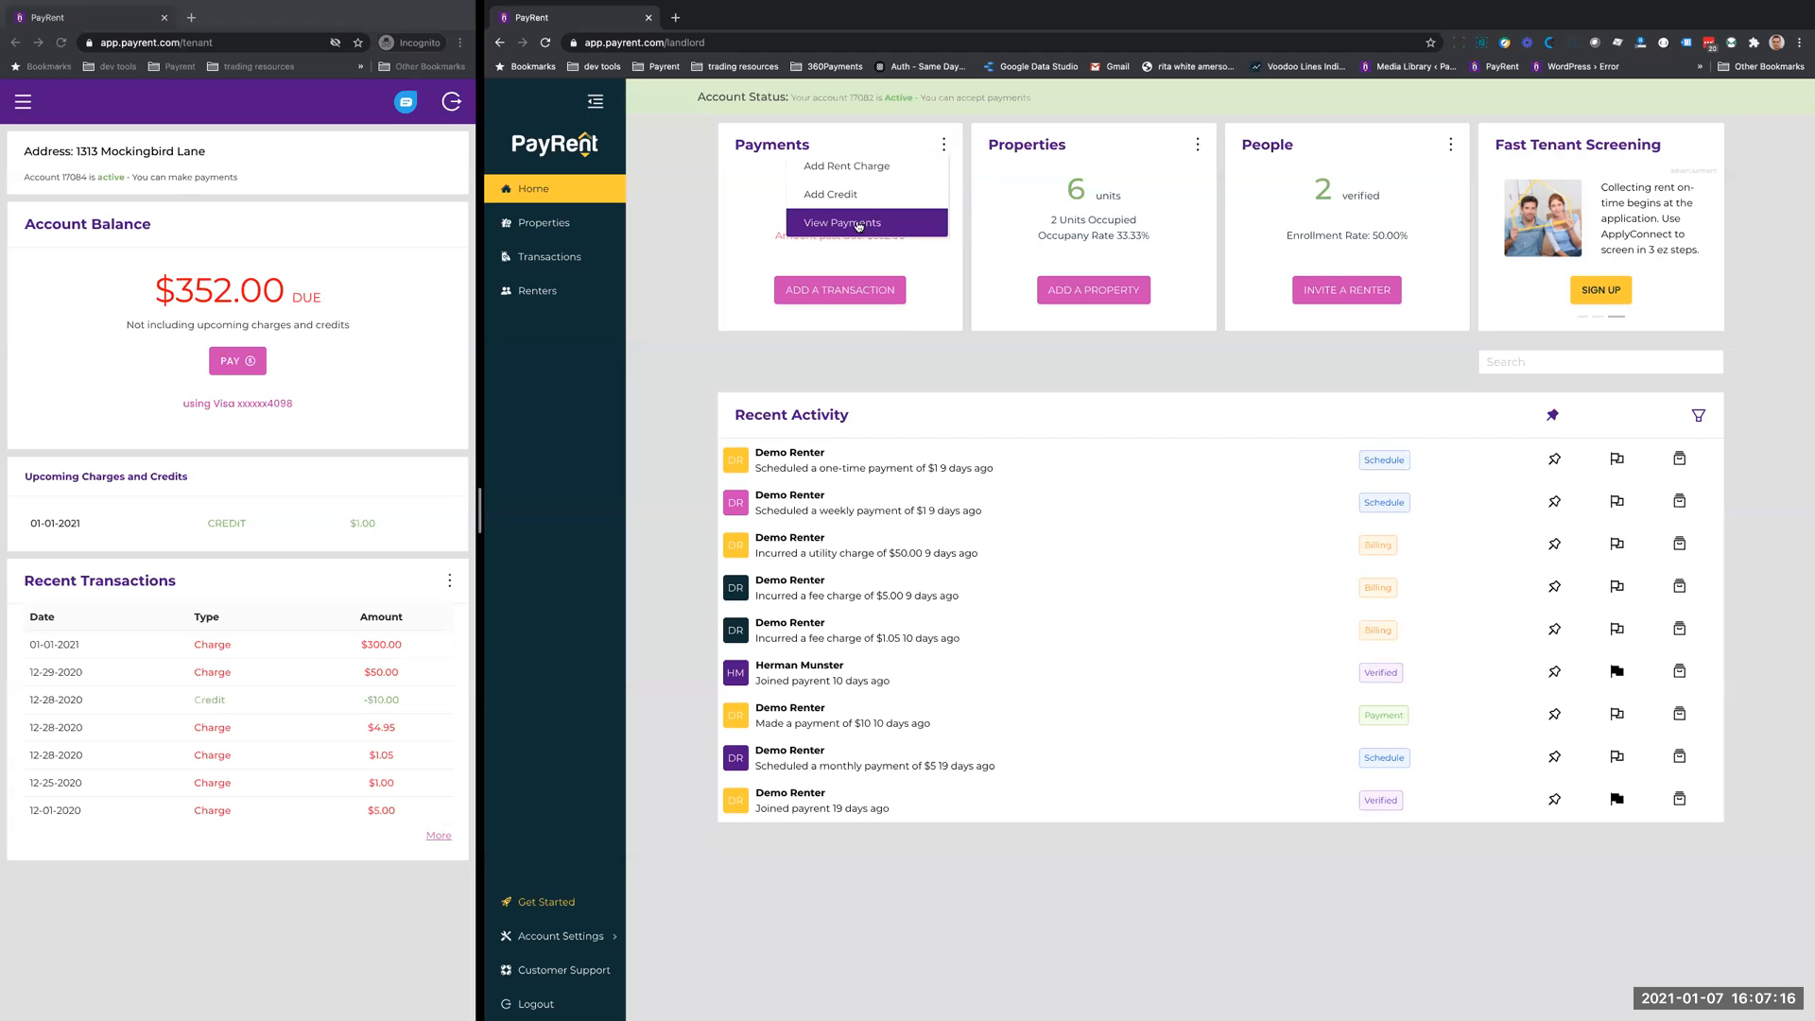
{"action": "left_click", "coordinate": [730, 202]}
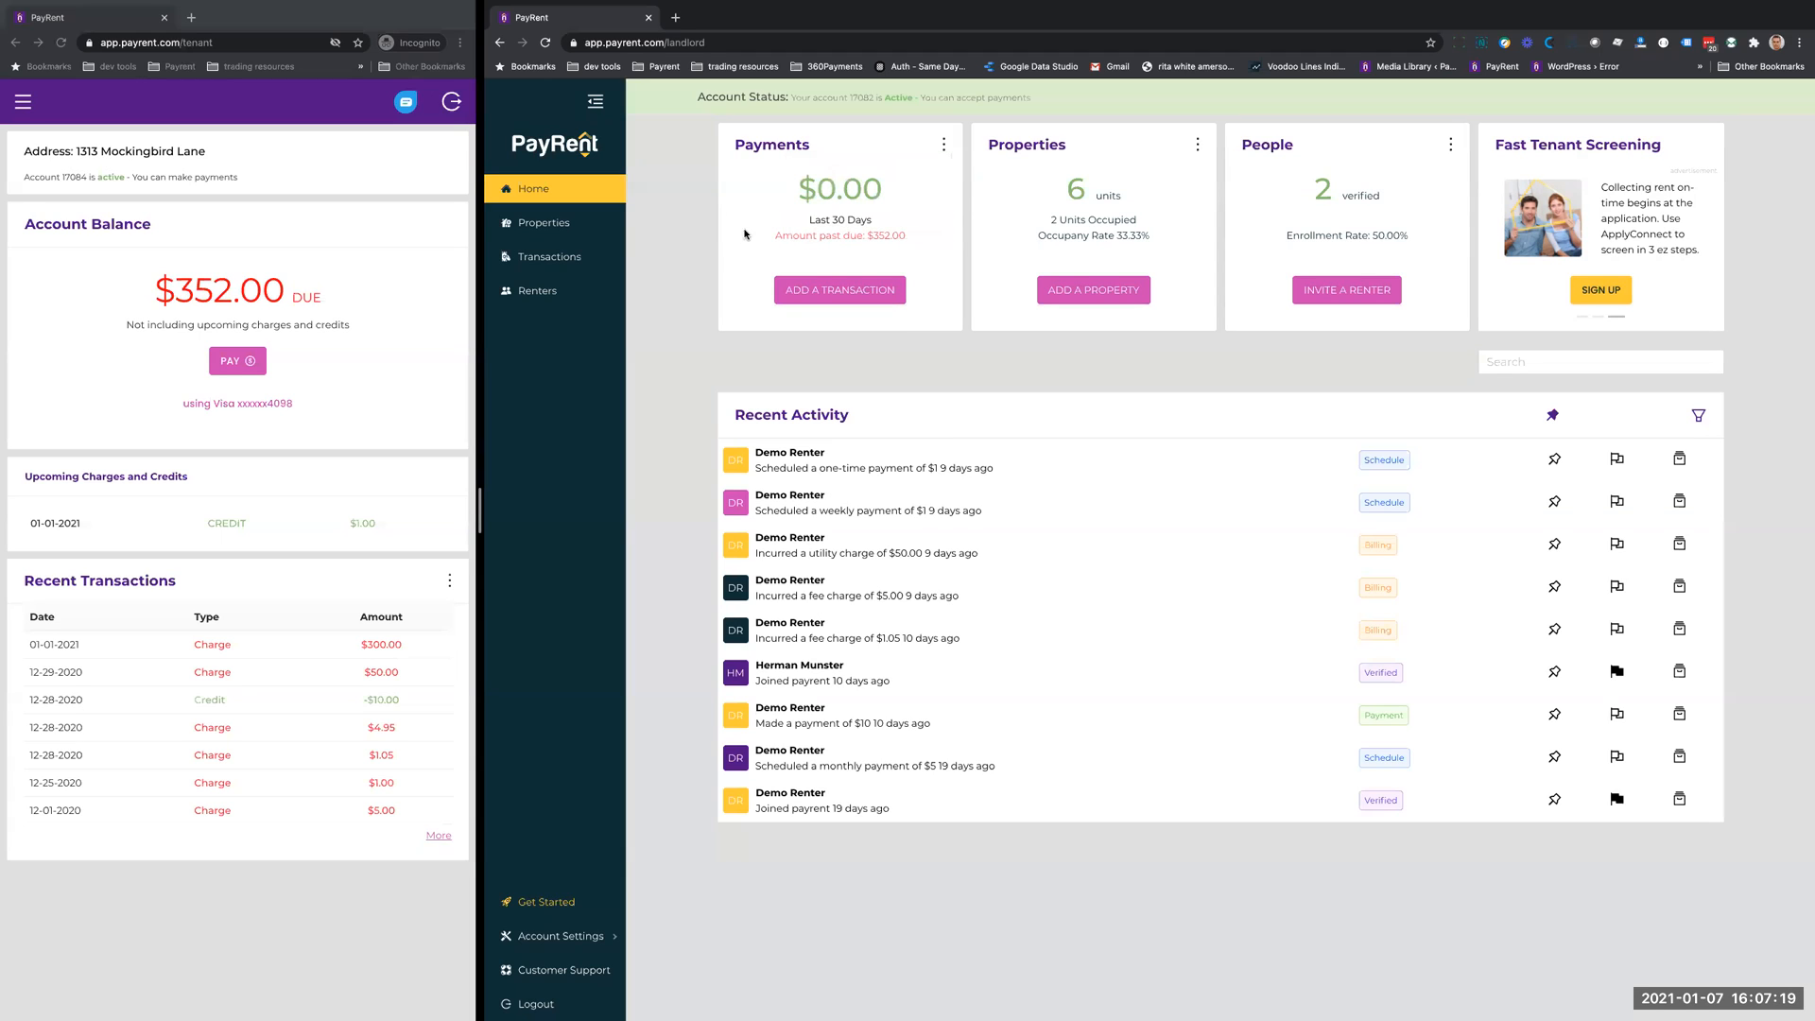
{"action": "left_click", "coordinate": [944, 148]}
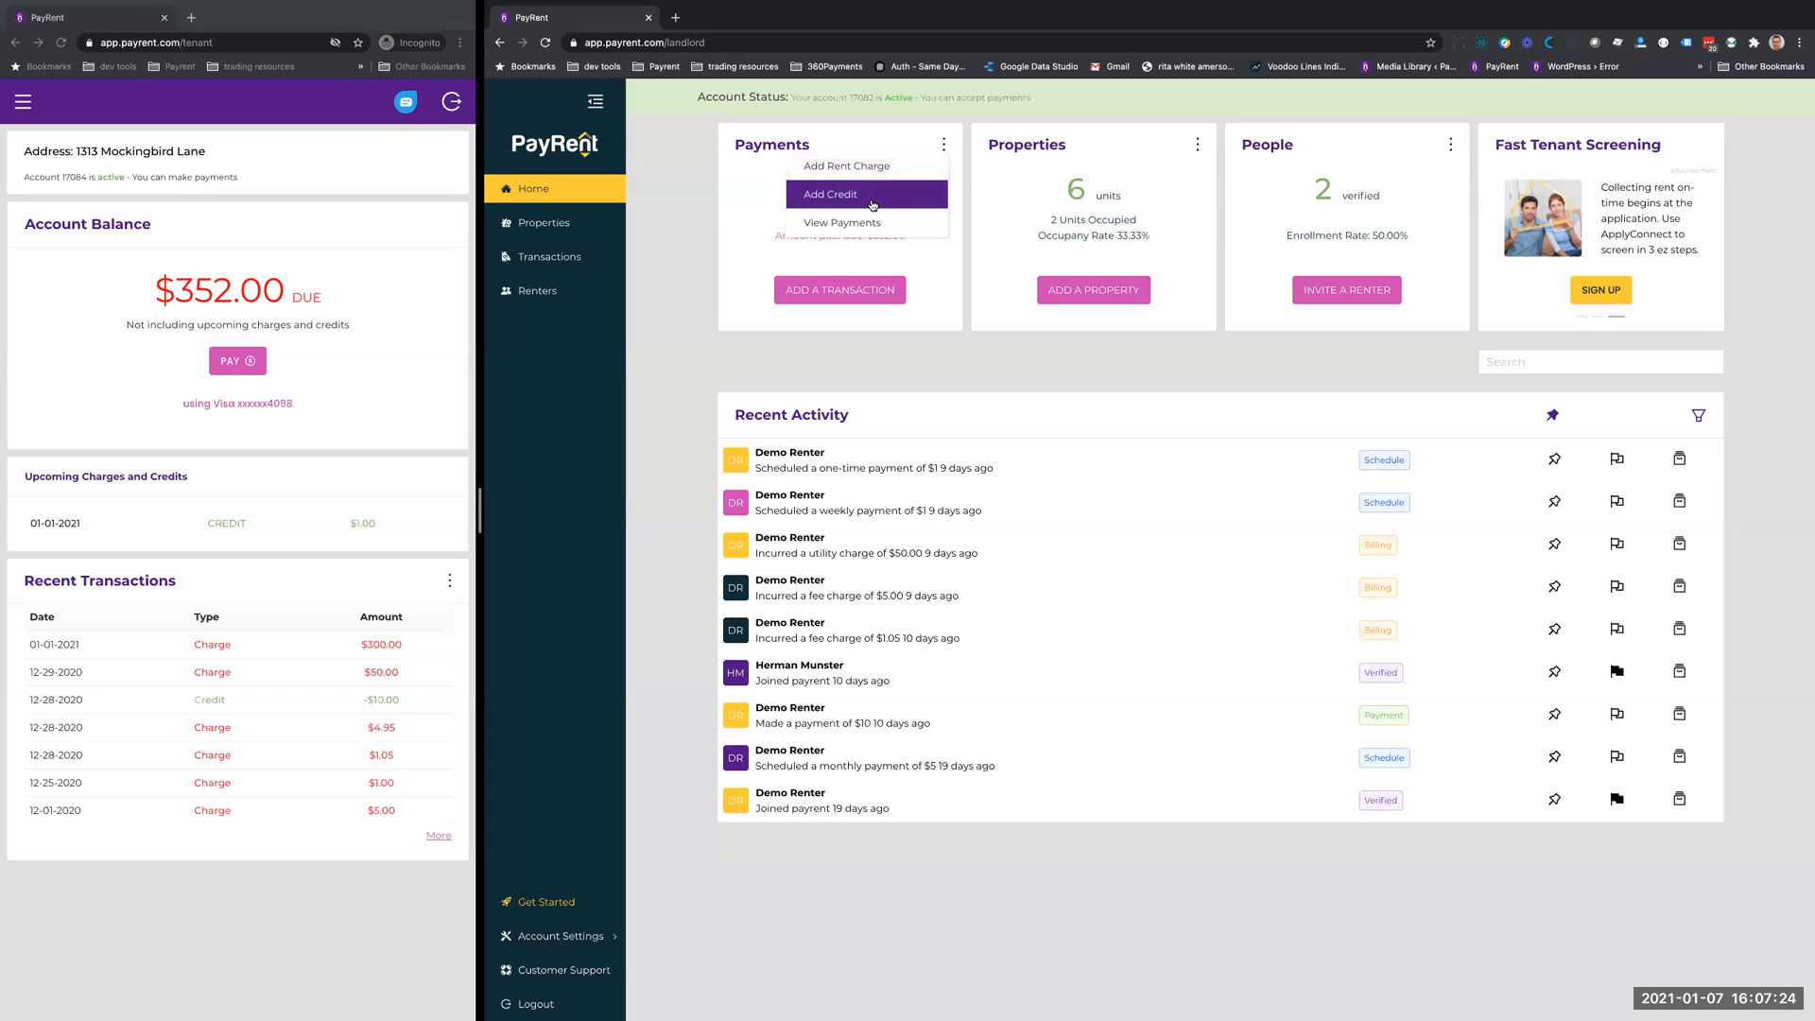
{"action": "left_click", "coordinate": [749, 210]}
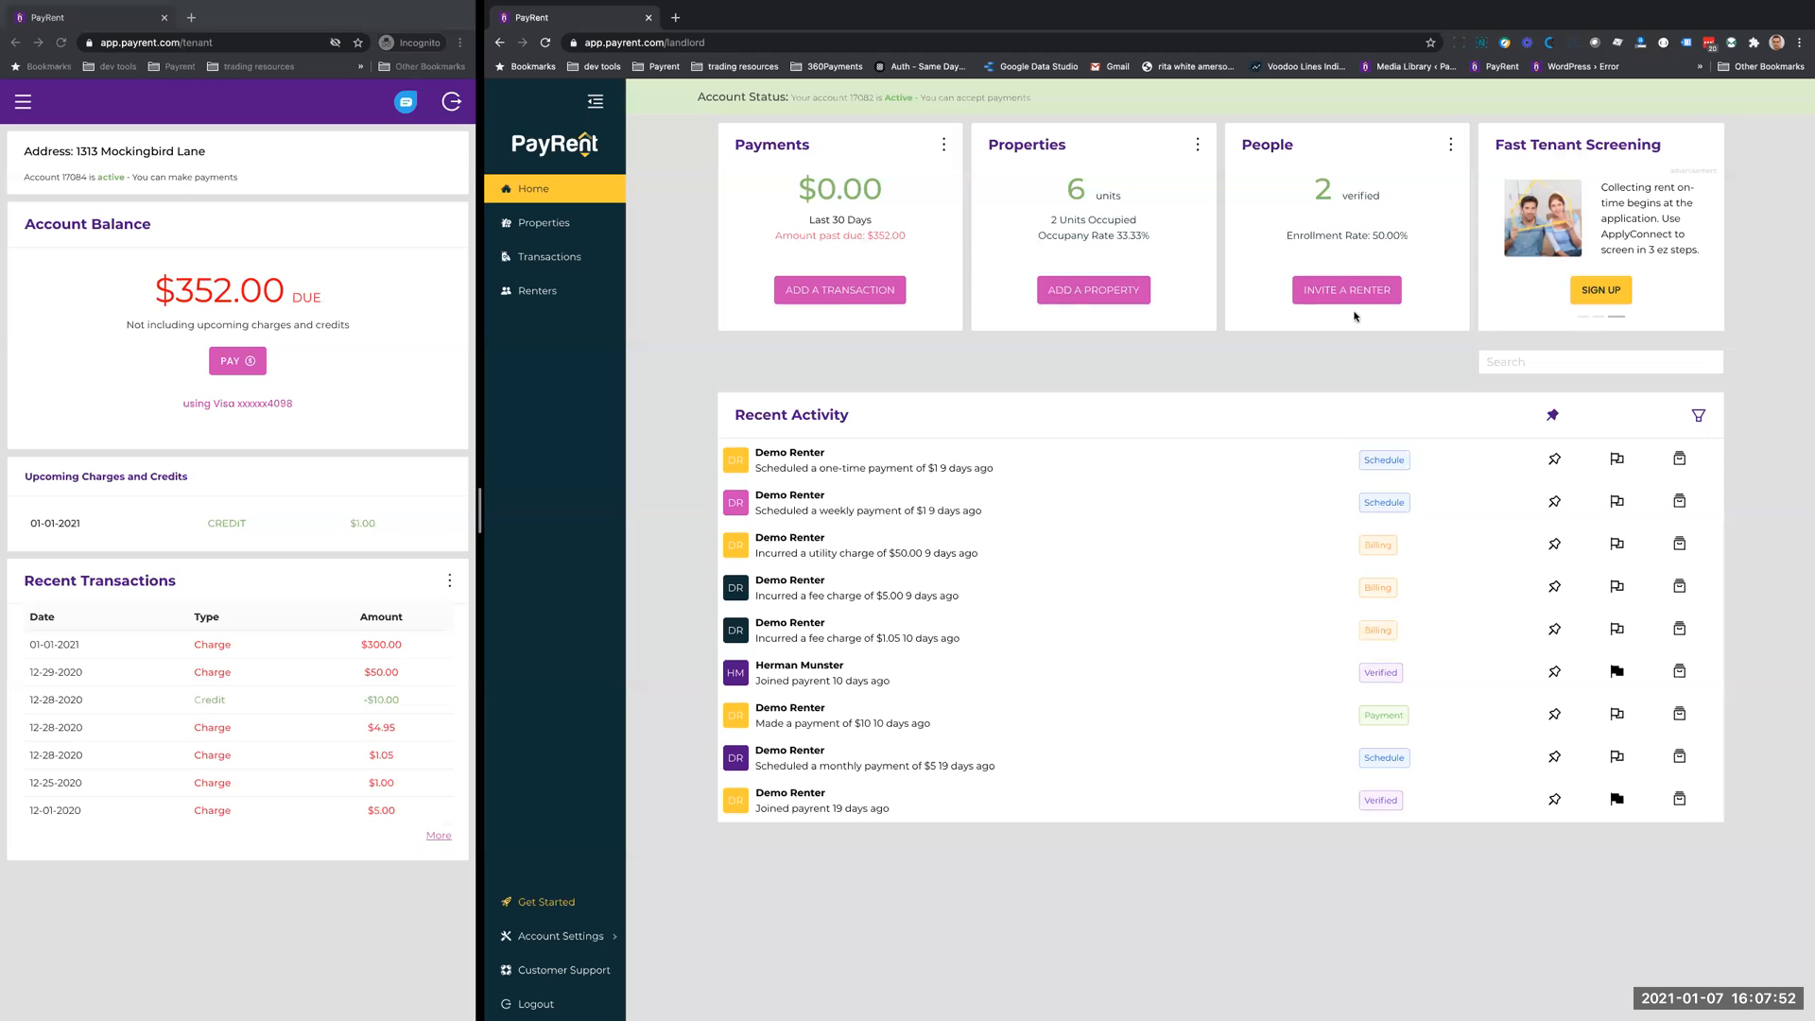
- Examine the extra options on the Properties and People cards
{"action": "left_click", "coordinate": [1198, 145]}
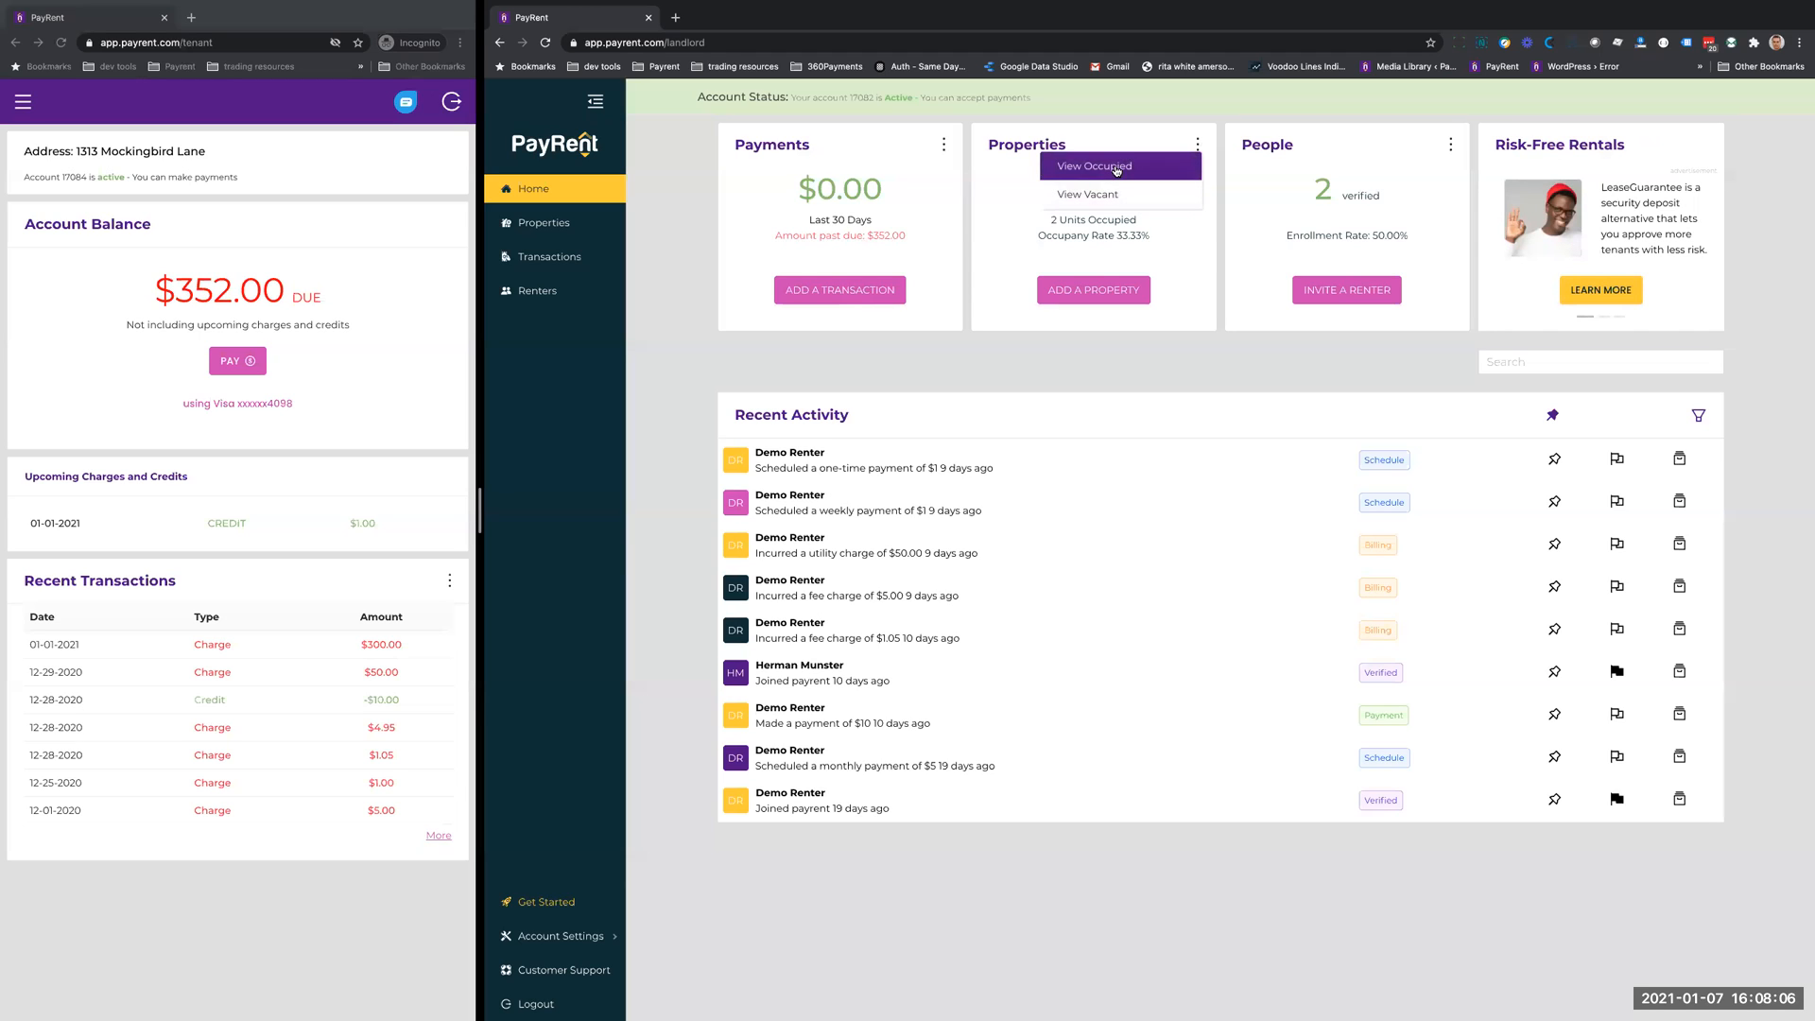
{"action": "left_click", "coordinate": [1193, 249]}
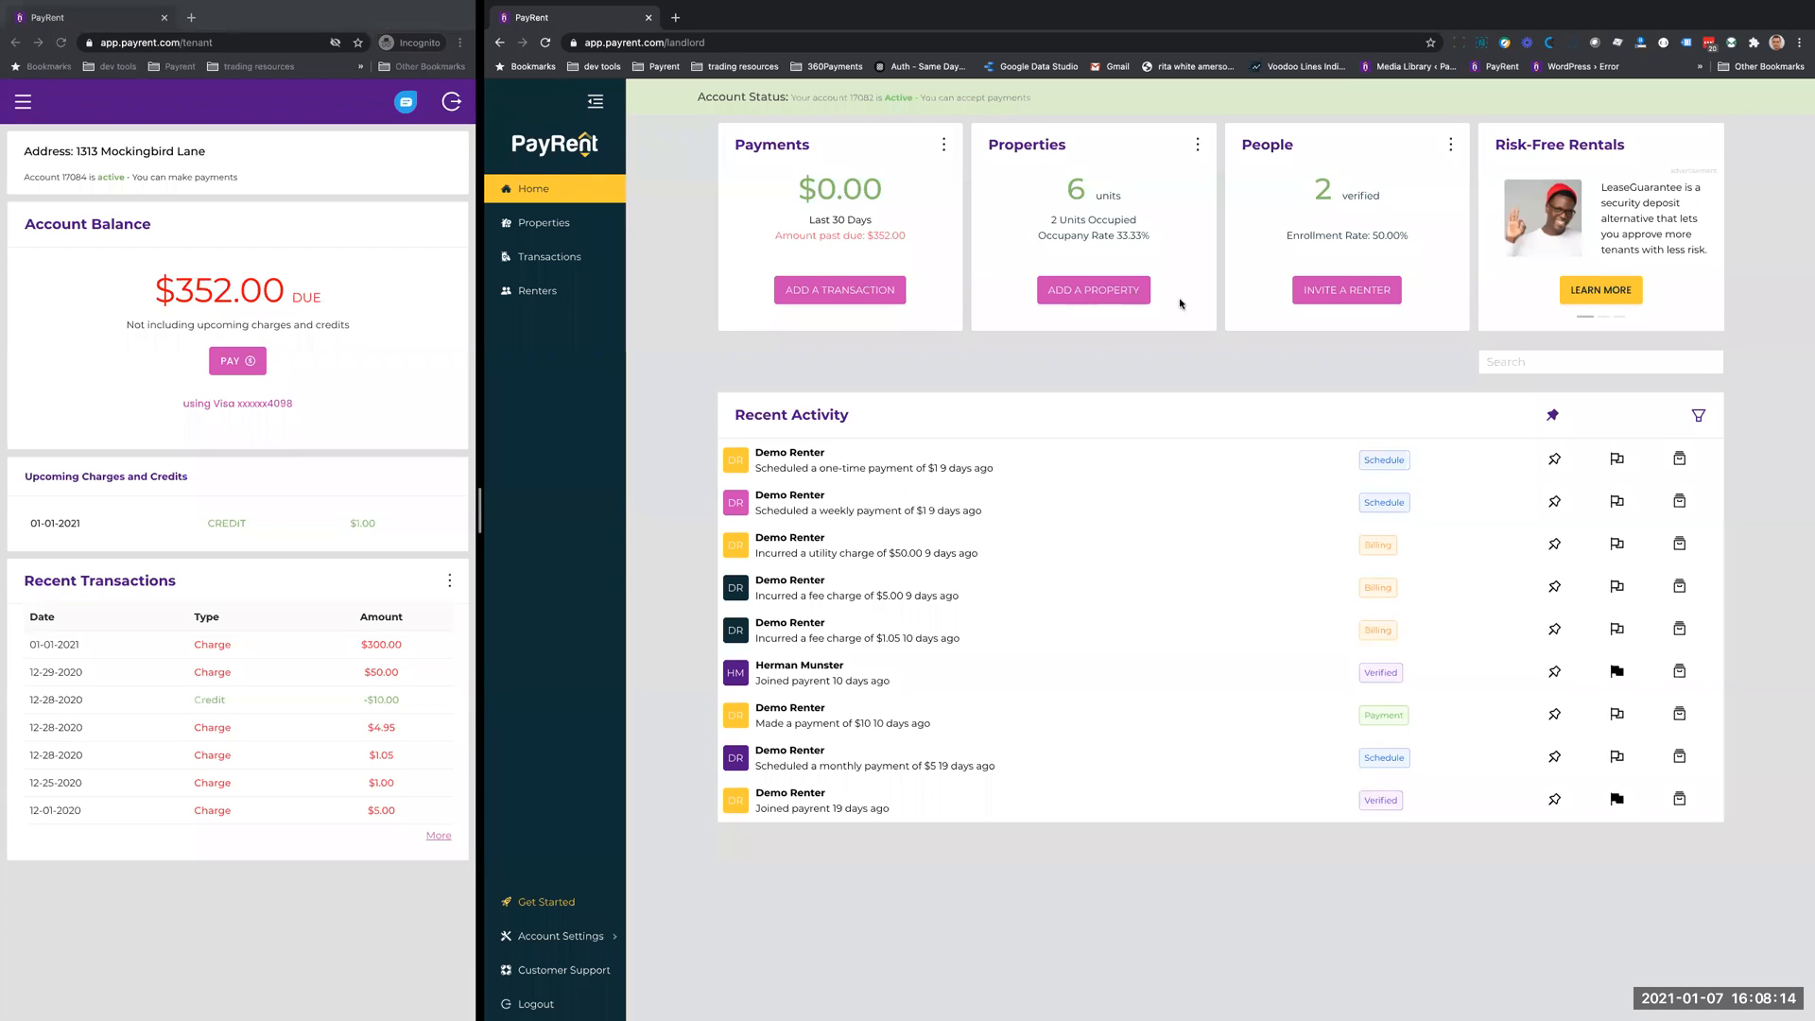
{"action": "left_click", "coordinate": [1451, 147]}
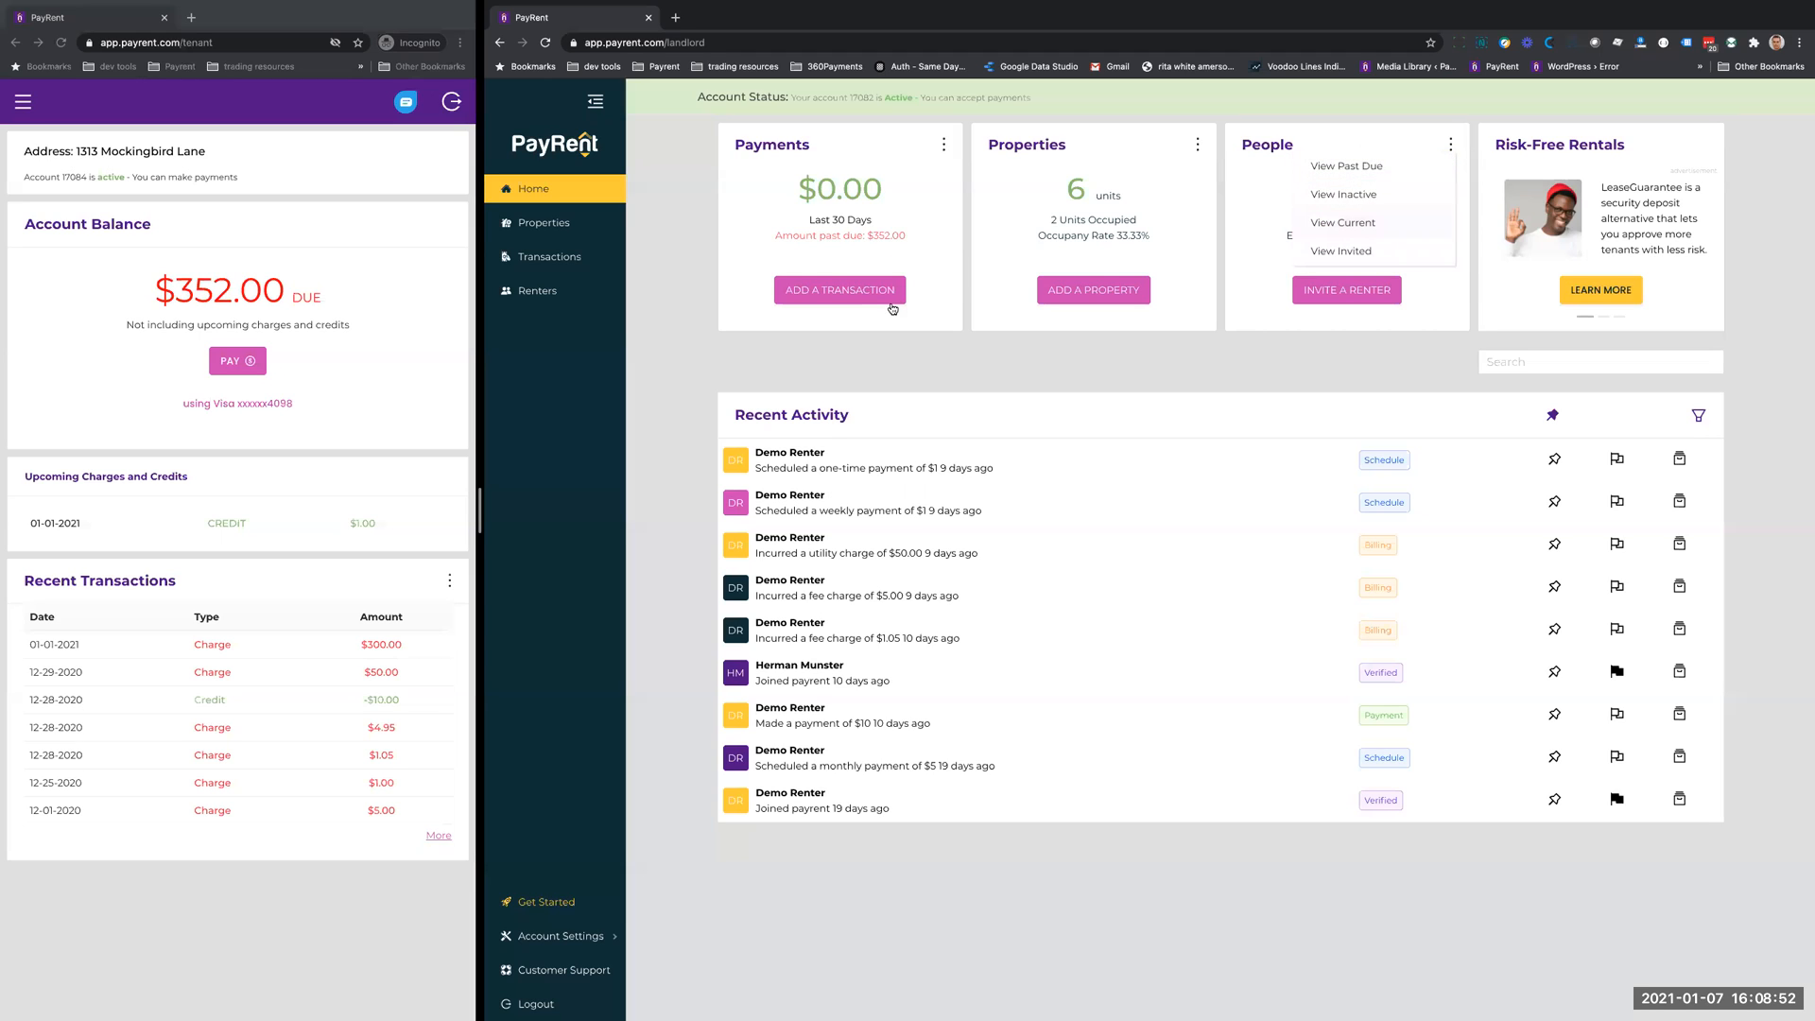
{"action": "left_click", "coordinate": [831, 367]}
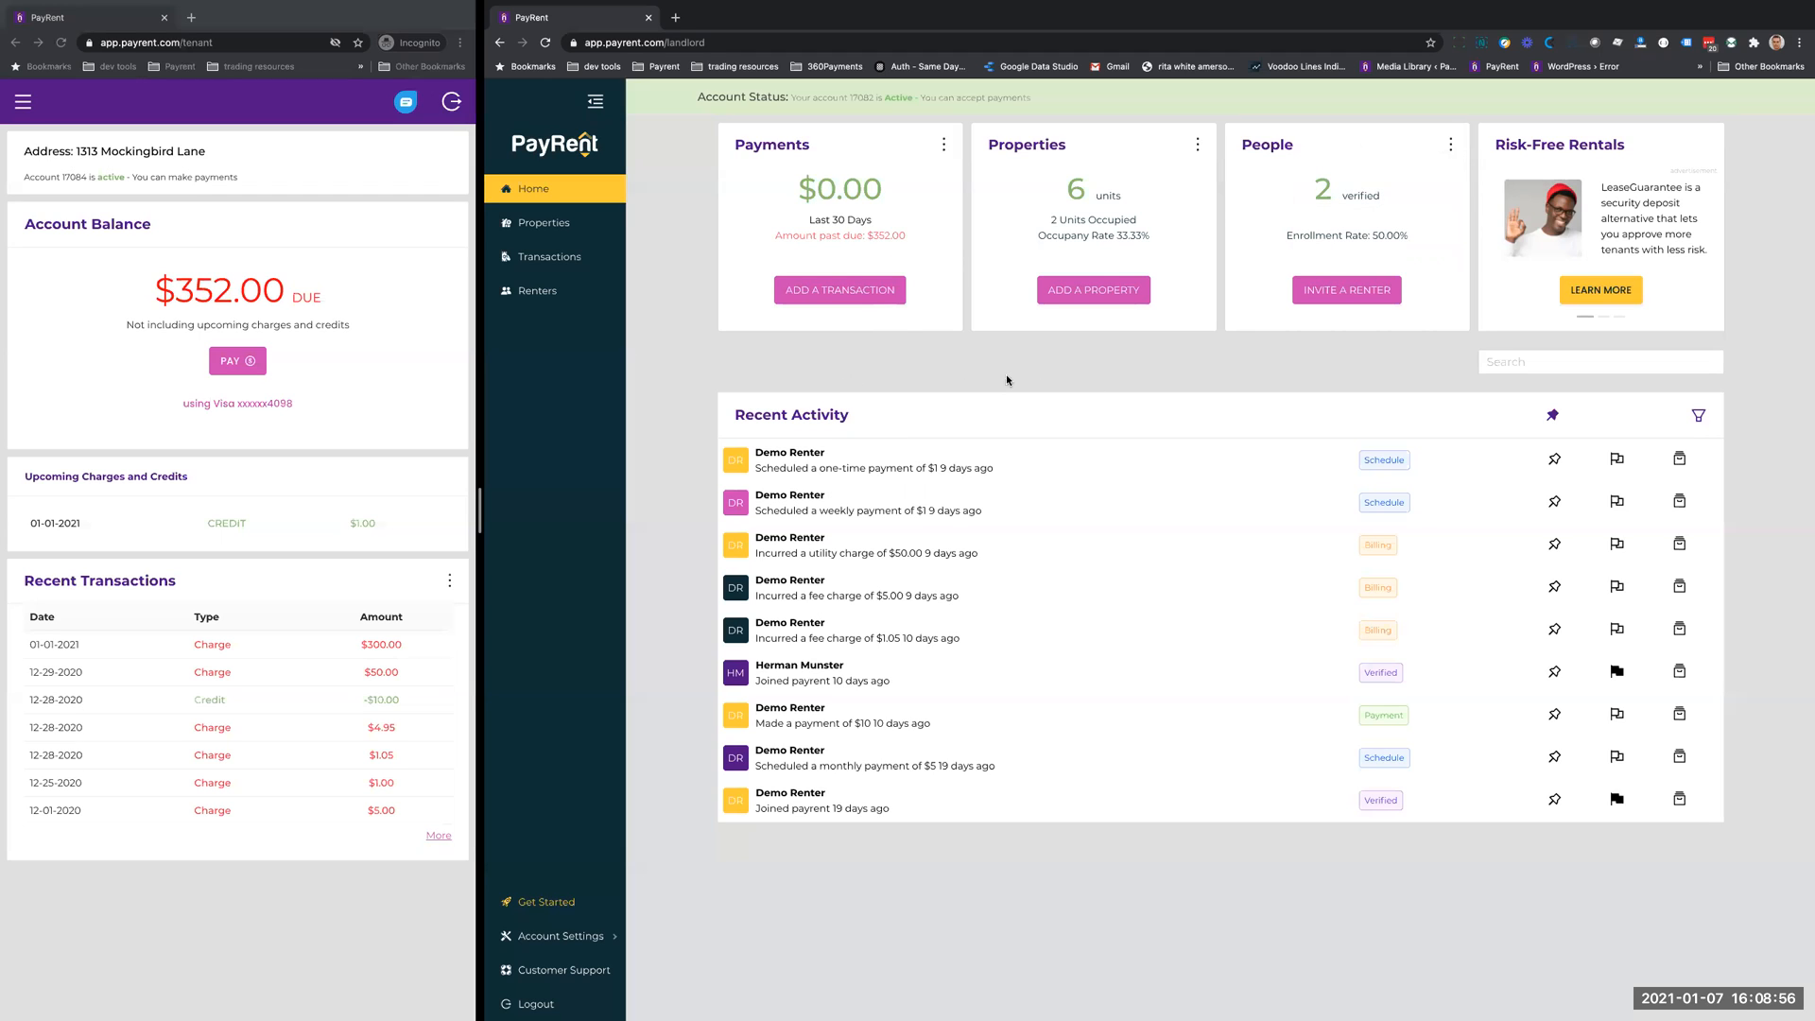
- Start a new transaction and choose the demo renter as its tenant
{"action": "left_click", "coordinate": [841, 292]}
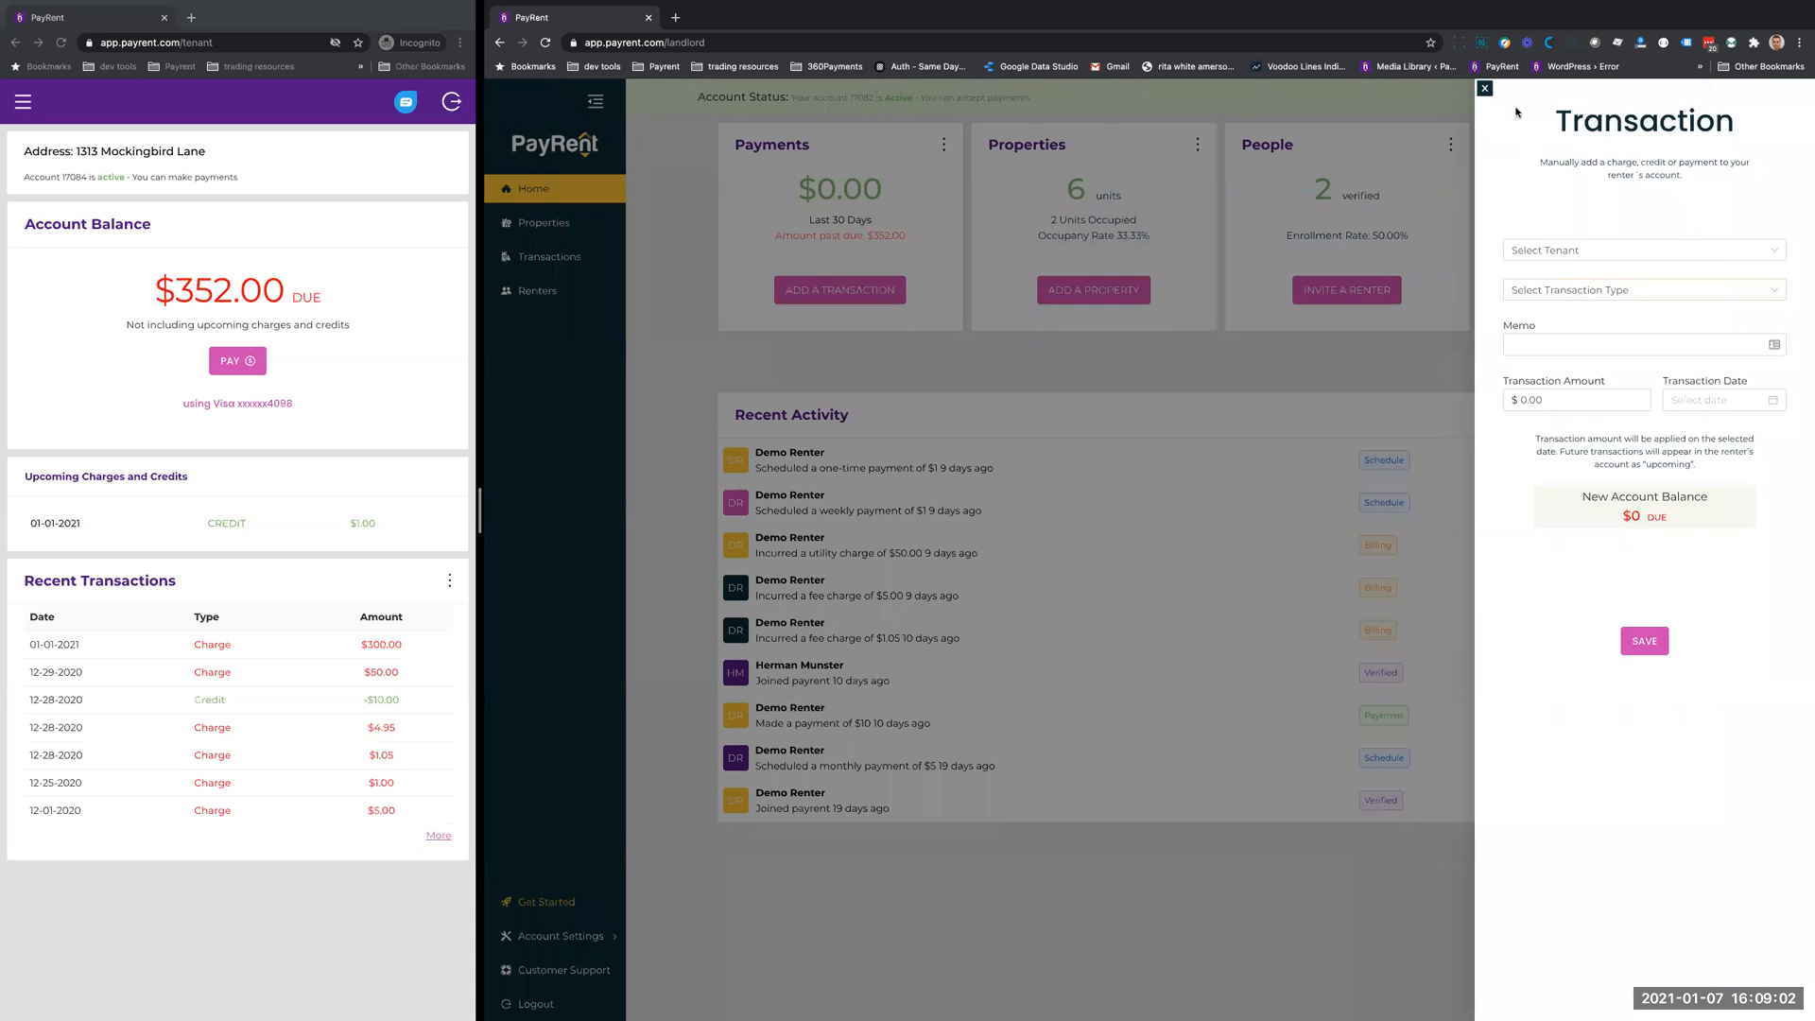
{"action": "left_click", "coordinate": [1561, 251]}
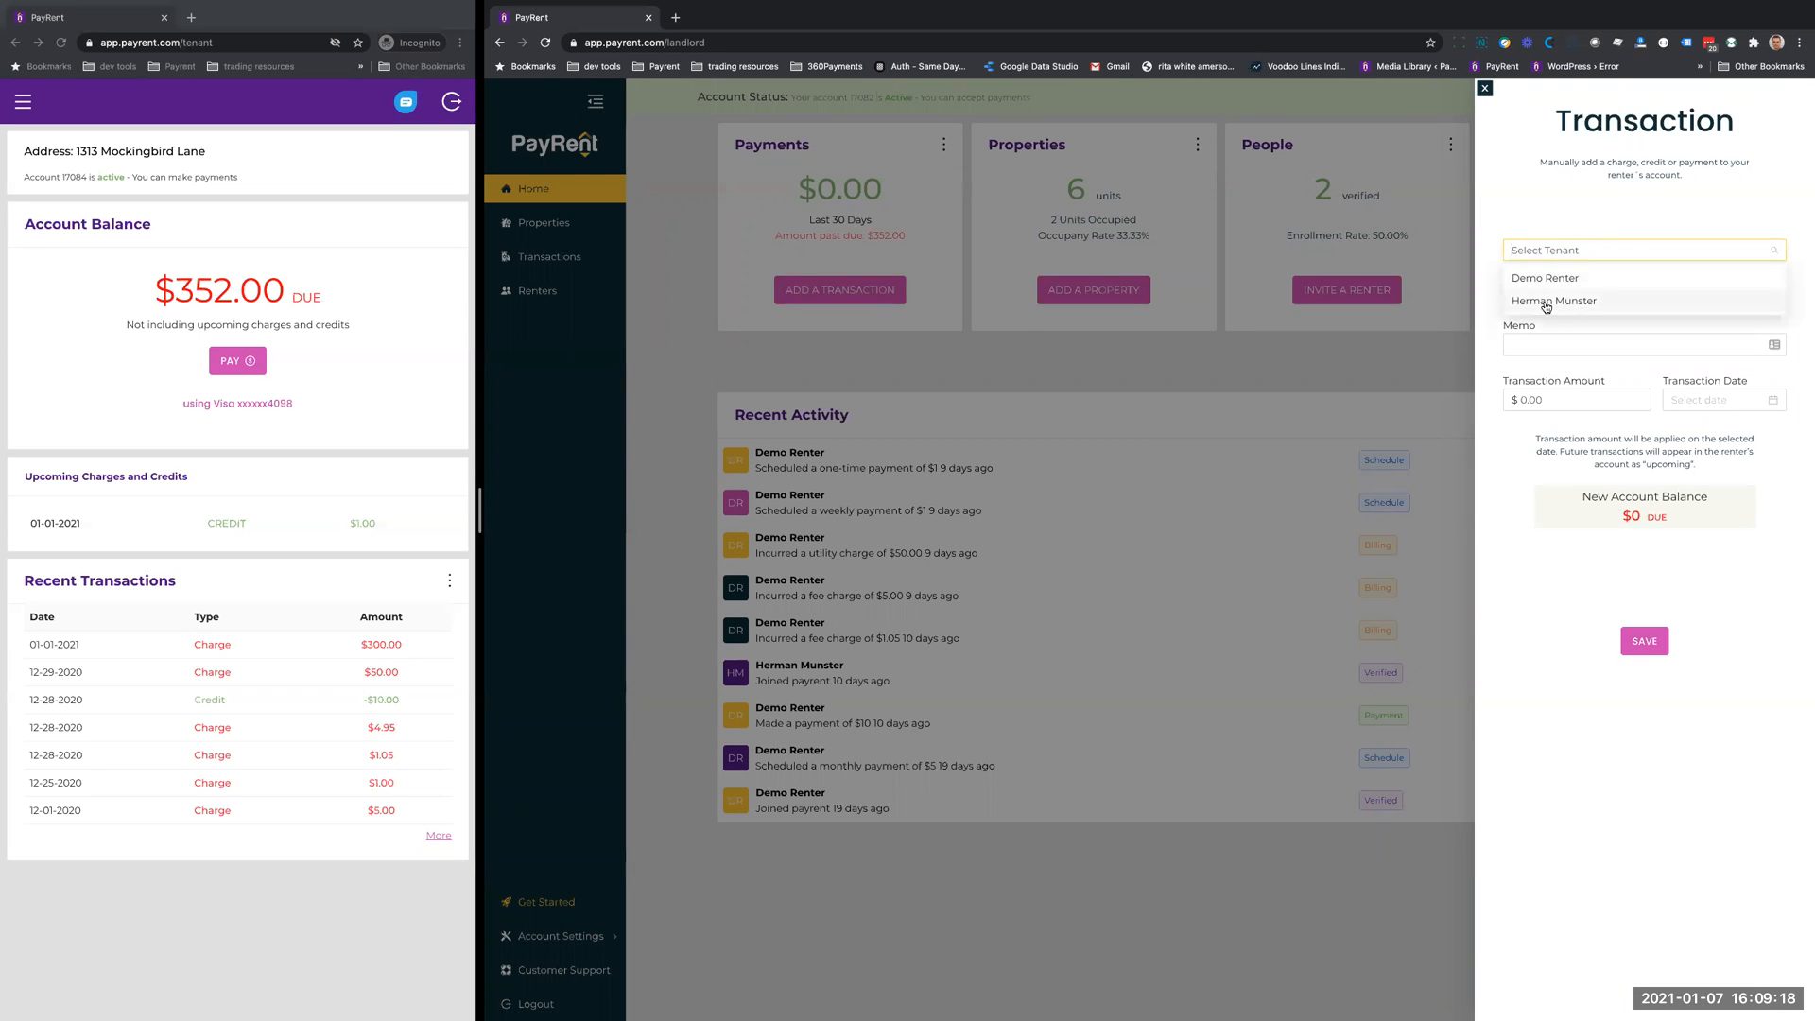
{"action": "left_click", "coordinate": [1550, 278]}
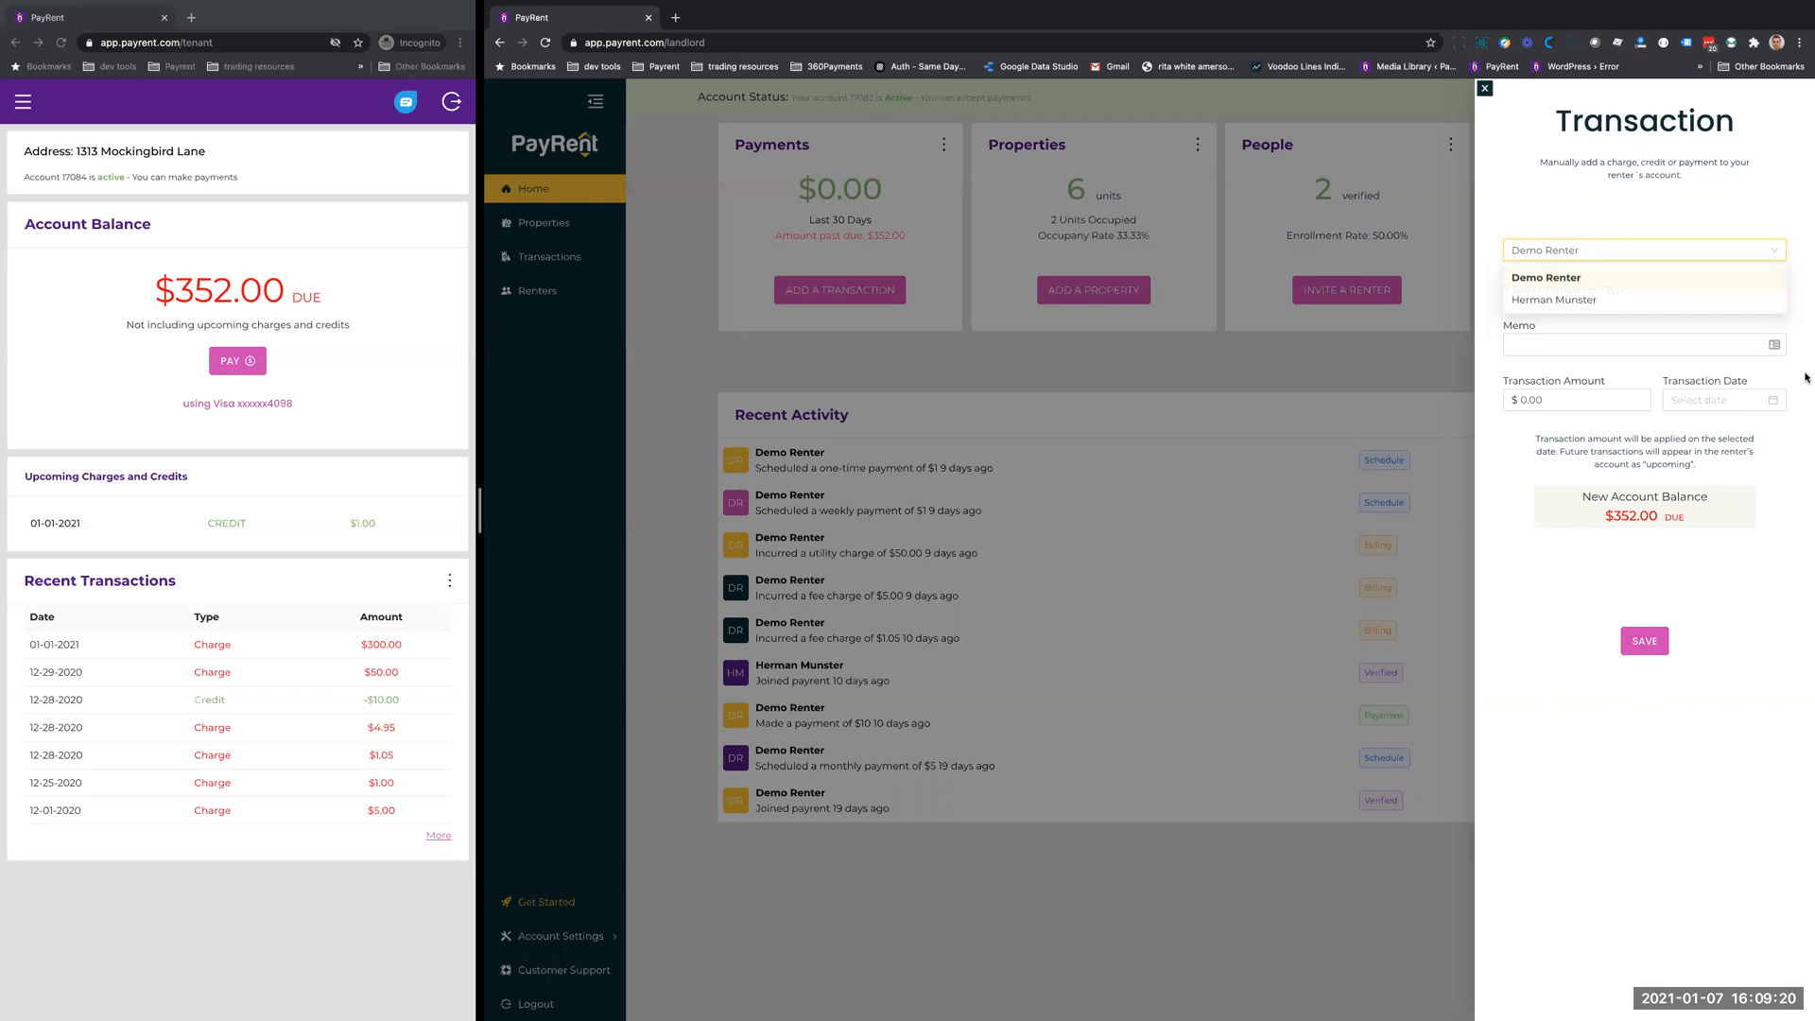
- Set the transaction type to Security Deposit and enter the memo "First and Security"
{"action": "left_click", "coordinate": [1569, 295]}
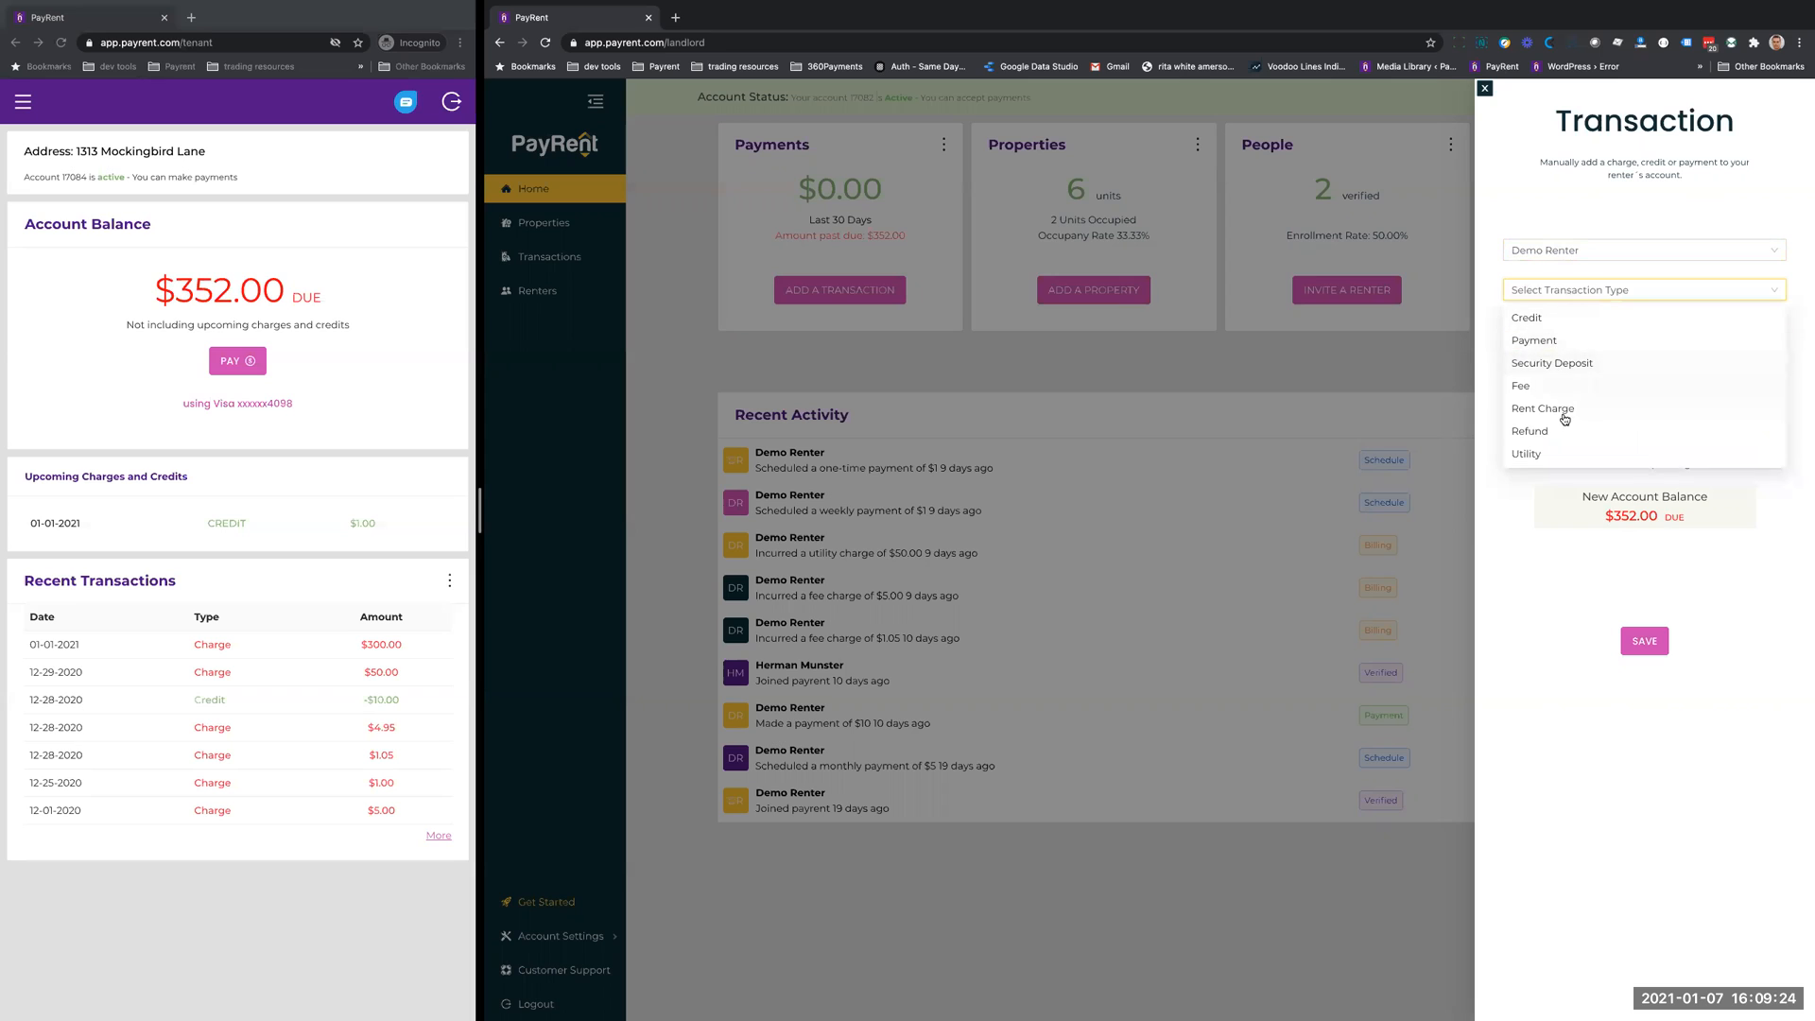
{"action": "left_click", "coordinate": [1580, 366]}
{"action": "left_click", "coordinate": [1554, 344]}
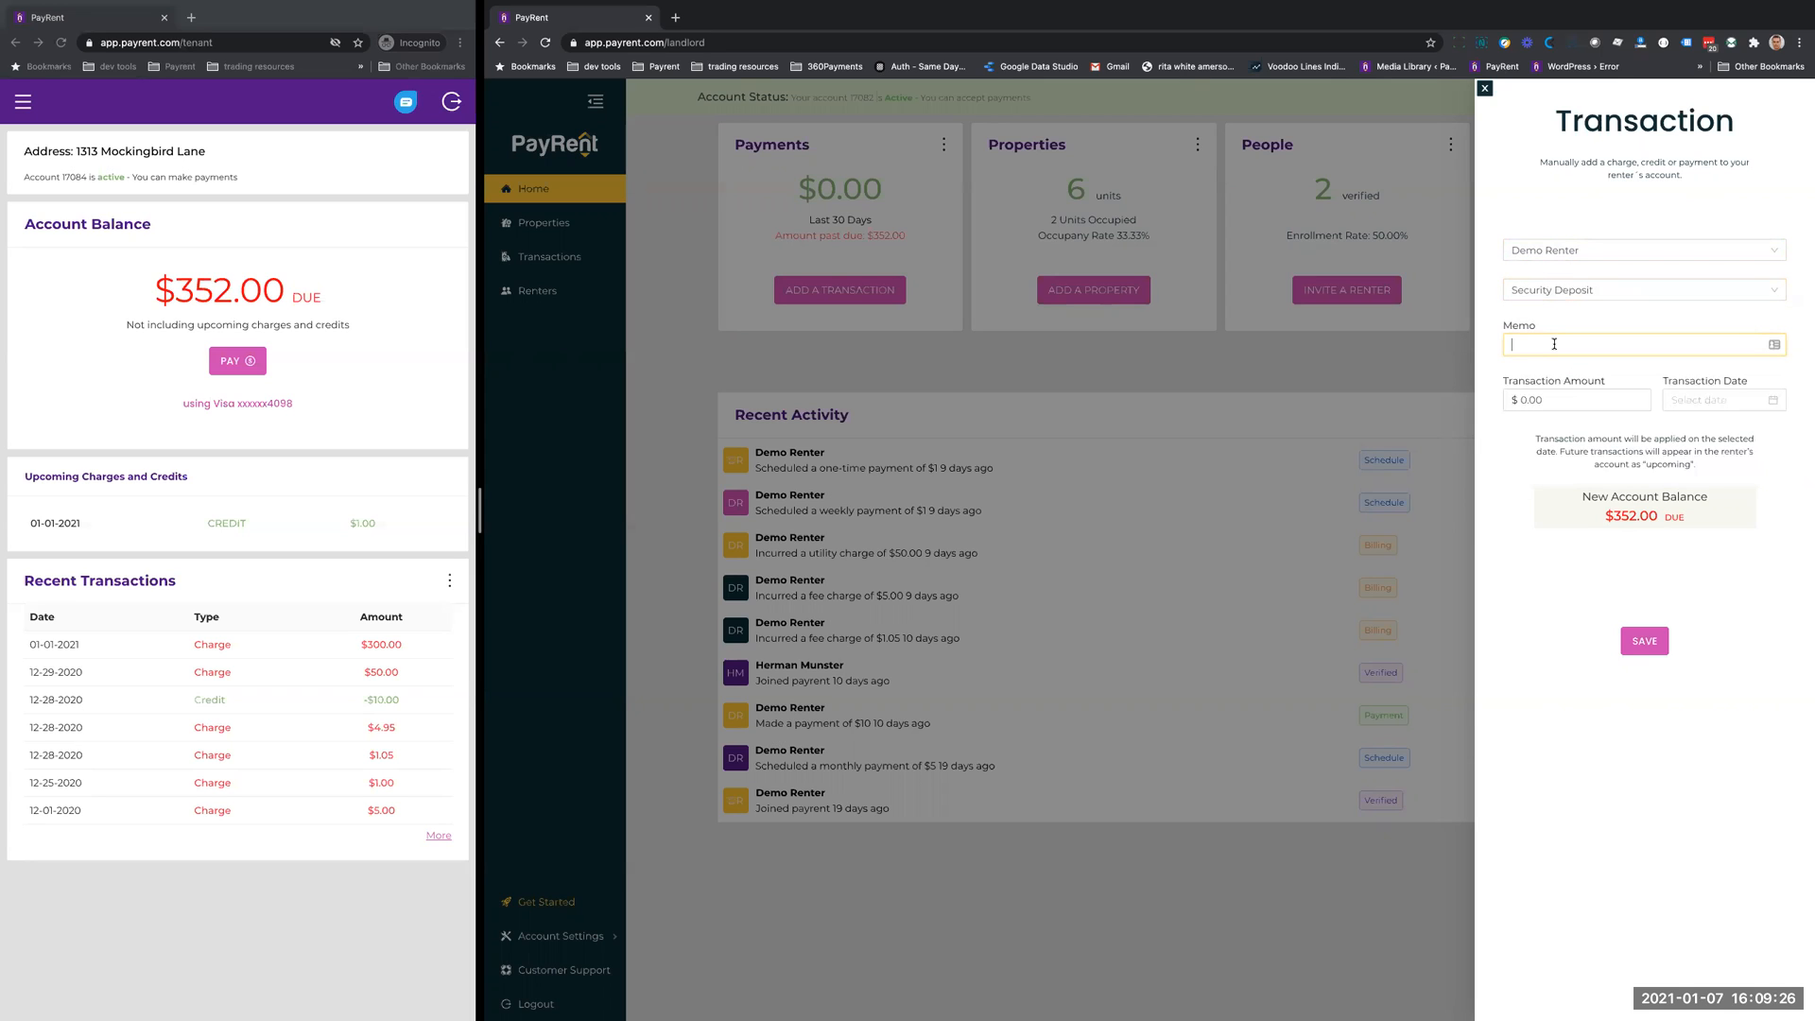
{"action": "type", "text": "First and Security"}
- Set the transaction amount to 300.00 and the transaction date to 01-07-2021
{"action": "left_click", "coordinate": [1555, 397]}
{"action": "left_click", "coordinate": [1549, 427]}
{"action": "left_click", "coordinate": [1692, 399]}
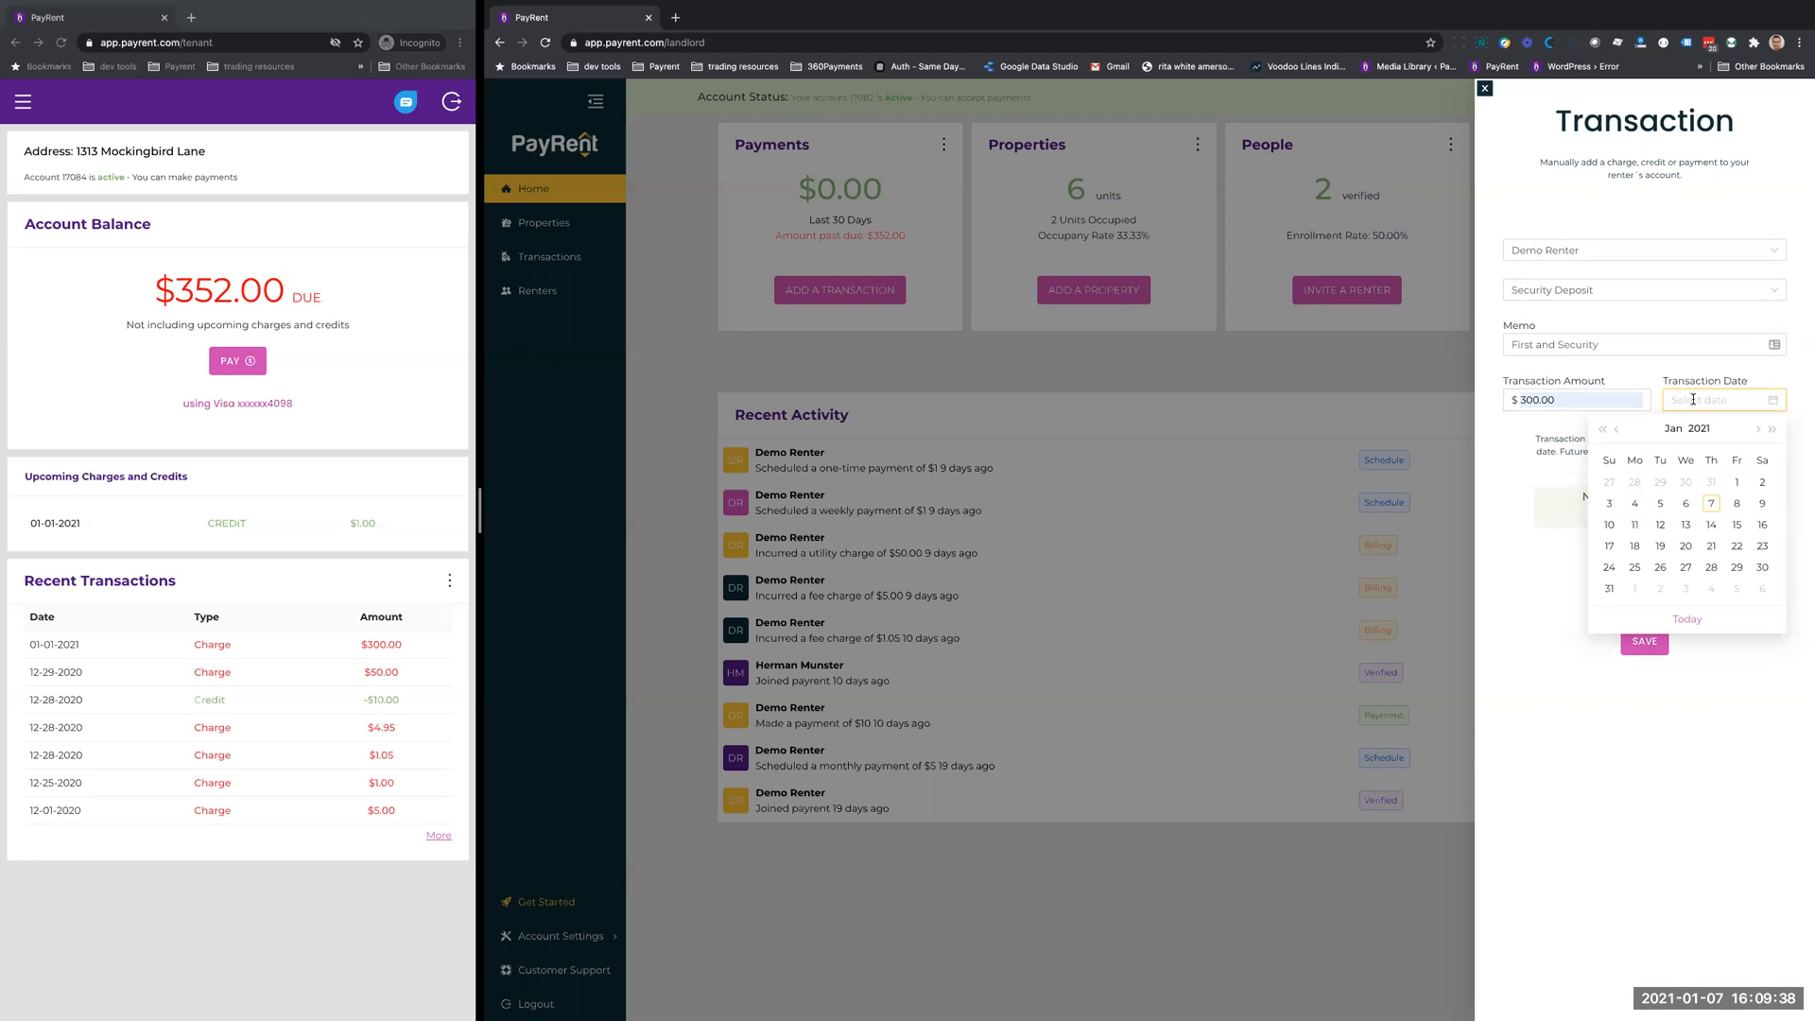
{"action": "left_click", "coordinate": [1712, 505]}
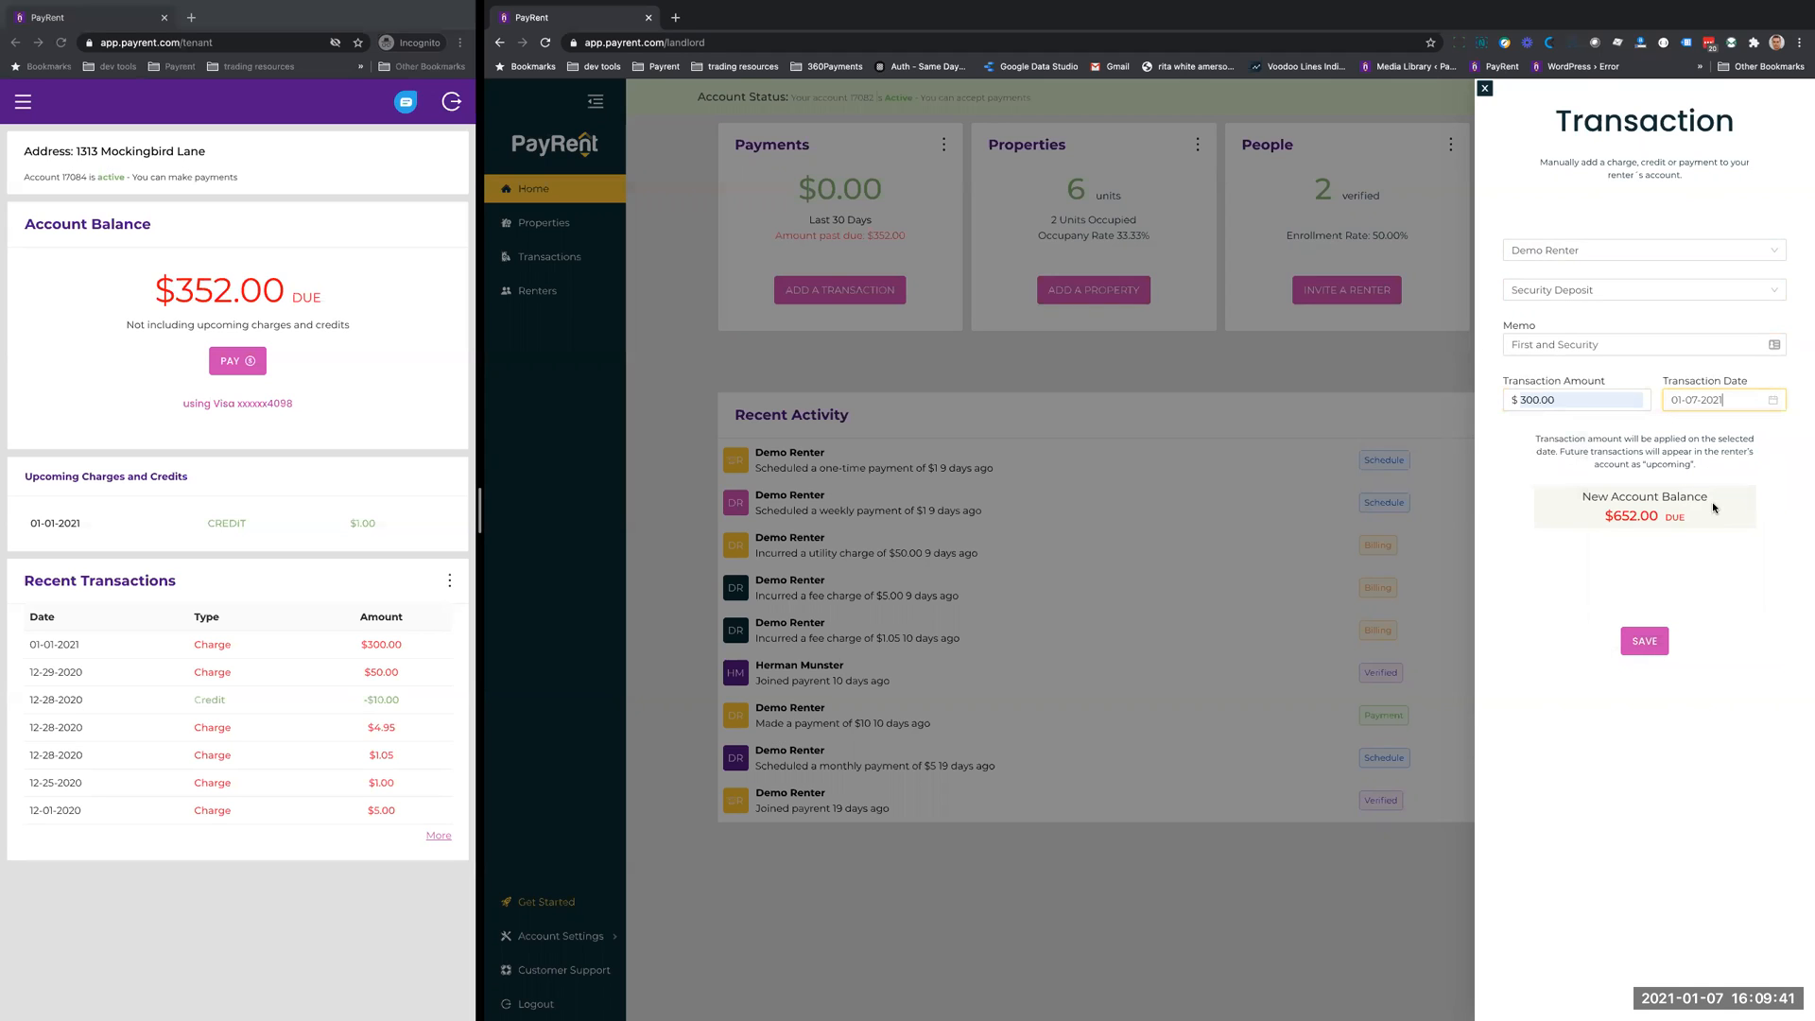
- Change the transaction date to 12-31-2020, clear it, and set it to 12-16-2020
{"action": "left_click", "coordinate": [1773, 400]}
{"action": "left_click", "coordinate": [1773, 400]}
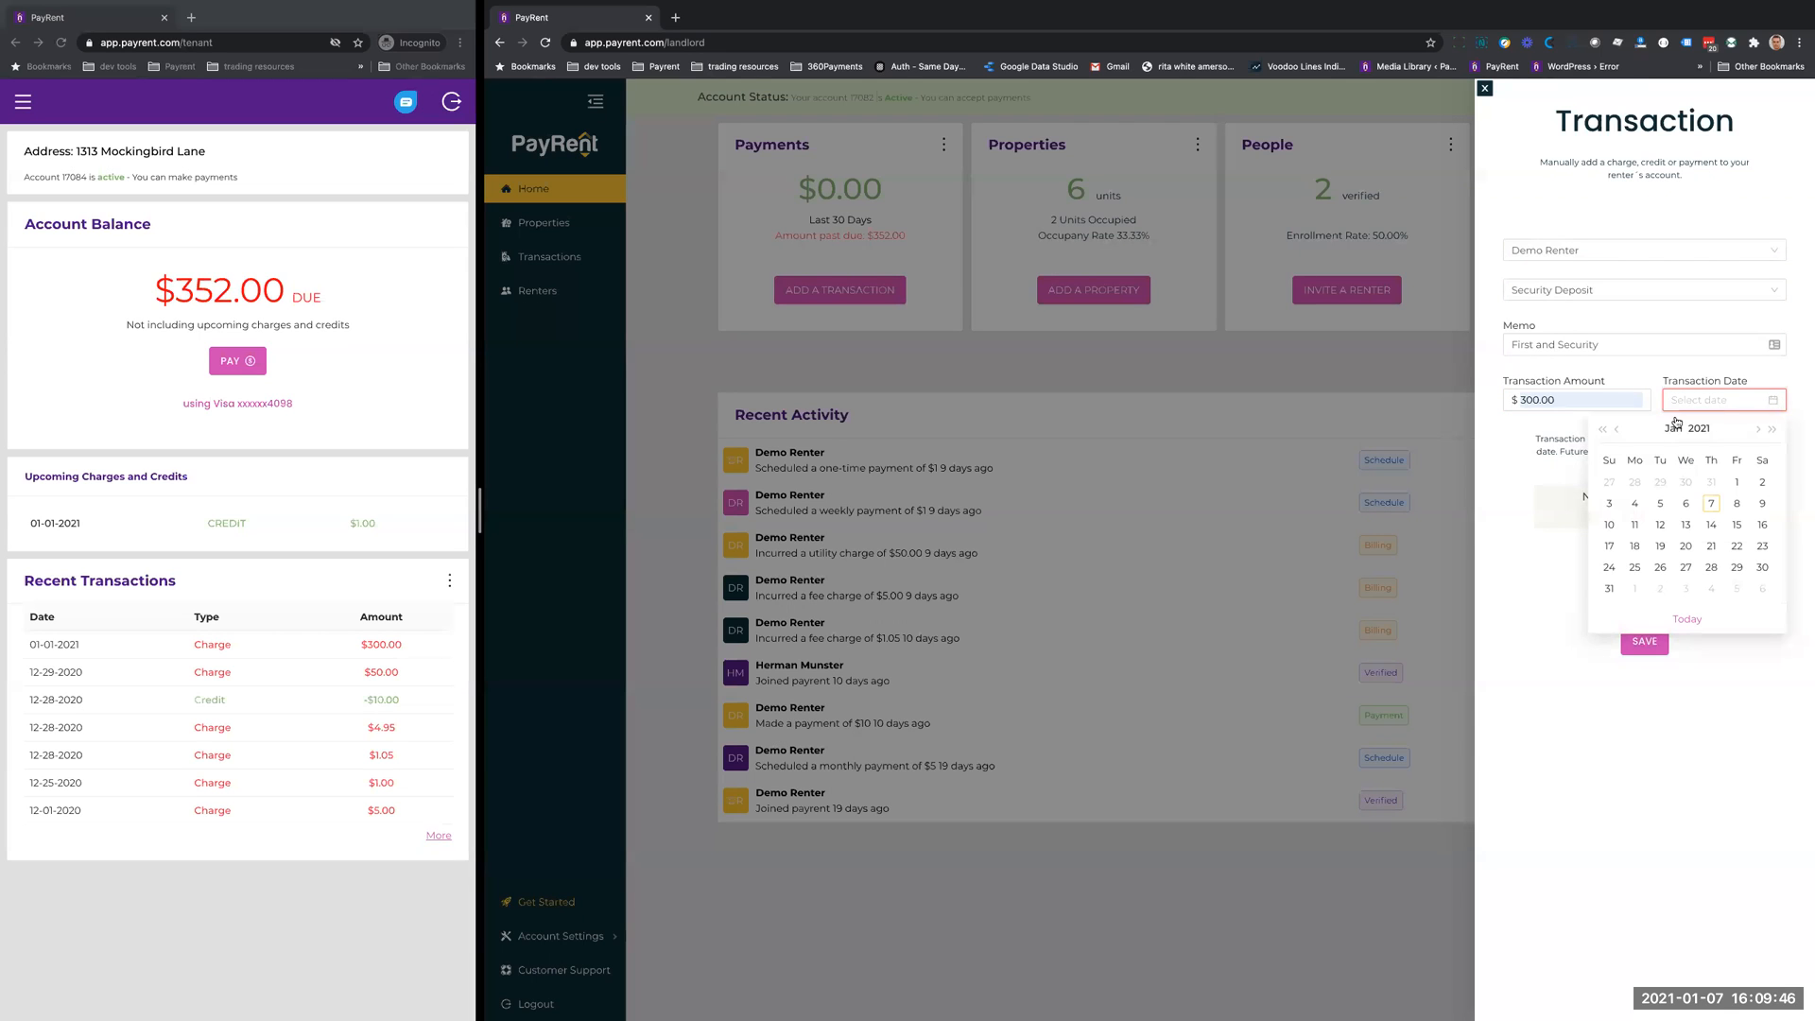
{"action": "left_click", "coordinate": [1711, 482]}
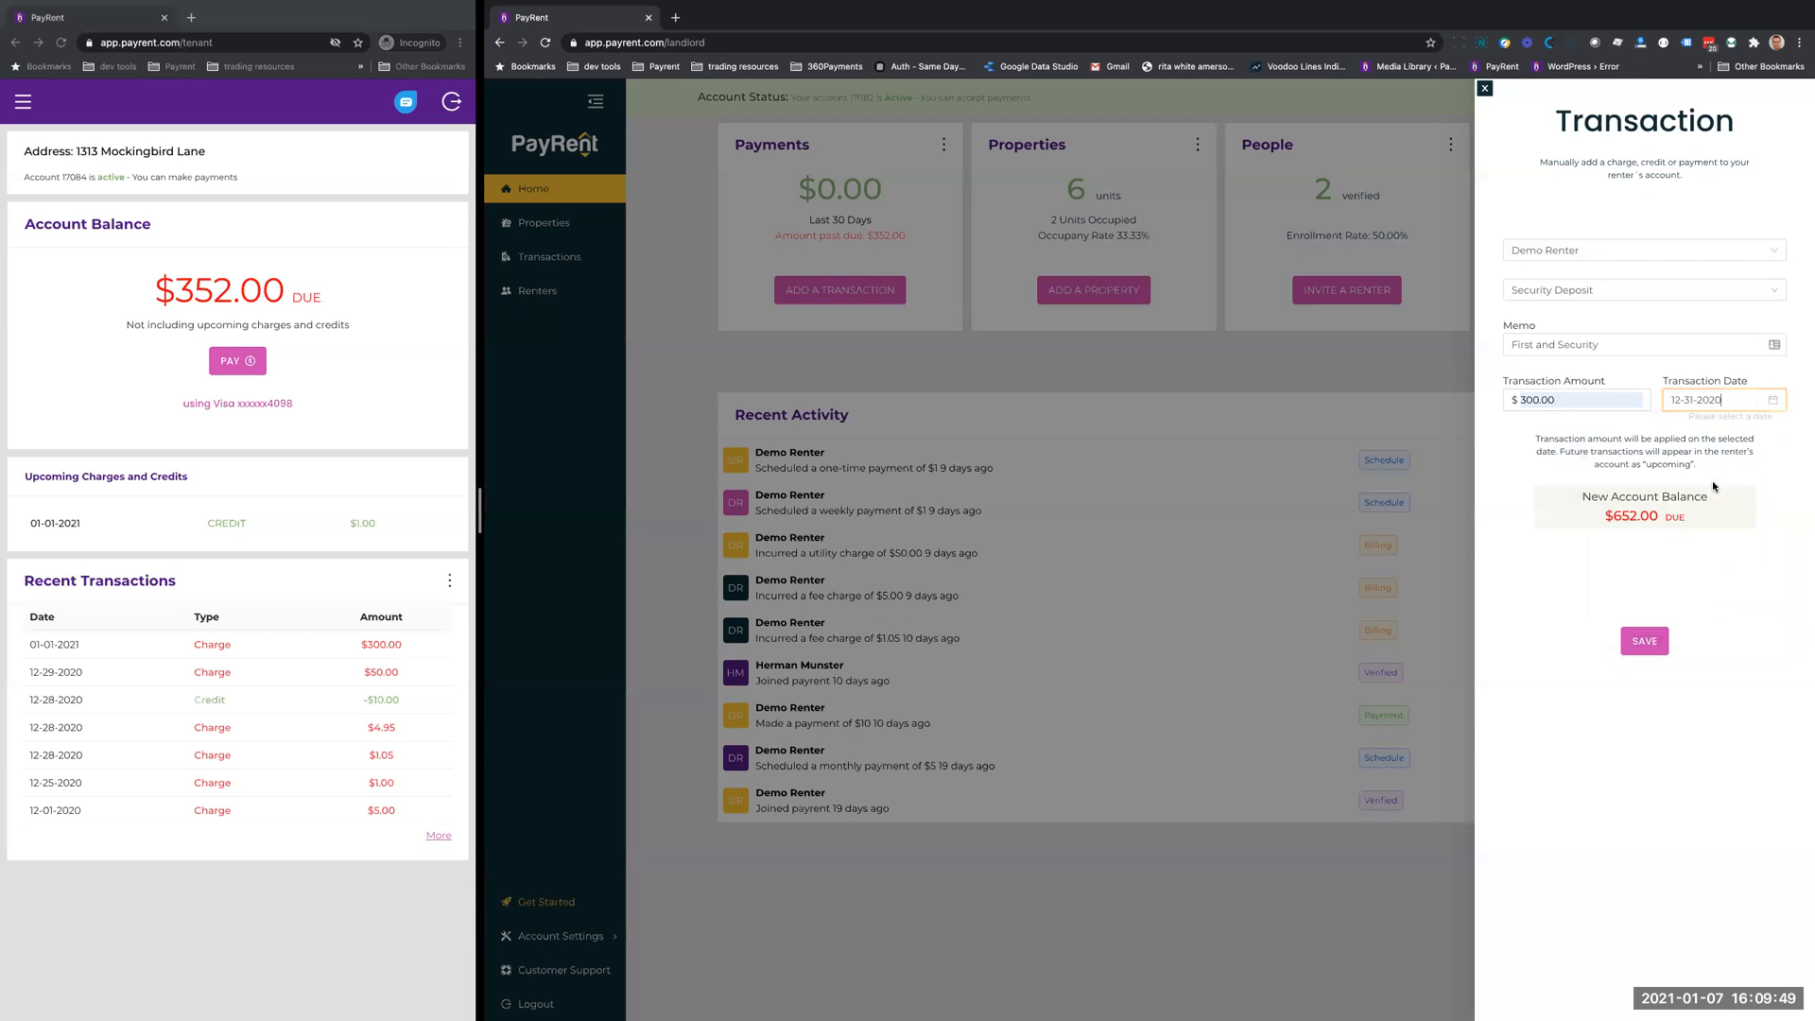
{"action": "left_click", "coordinate": [1773, 400]}
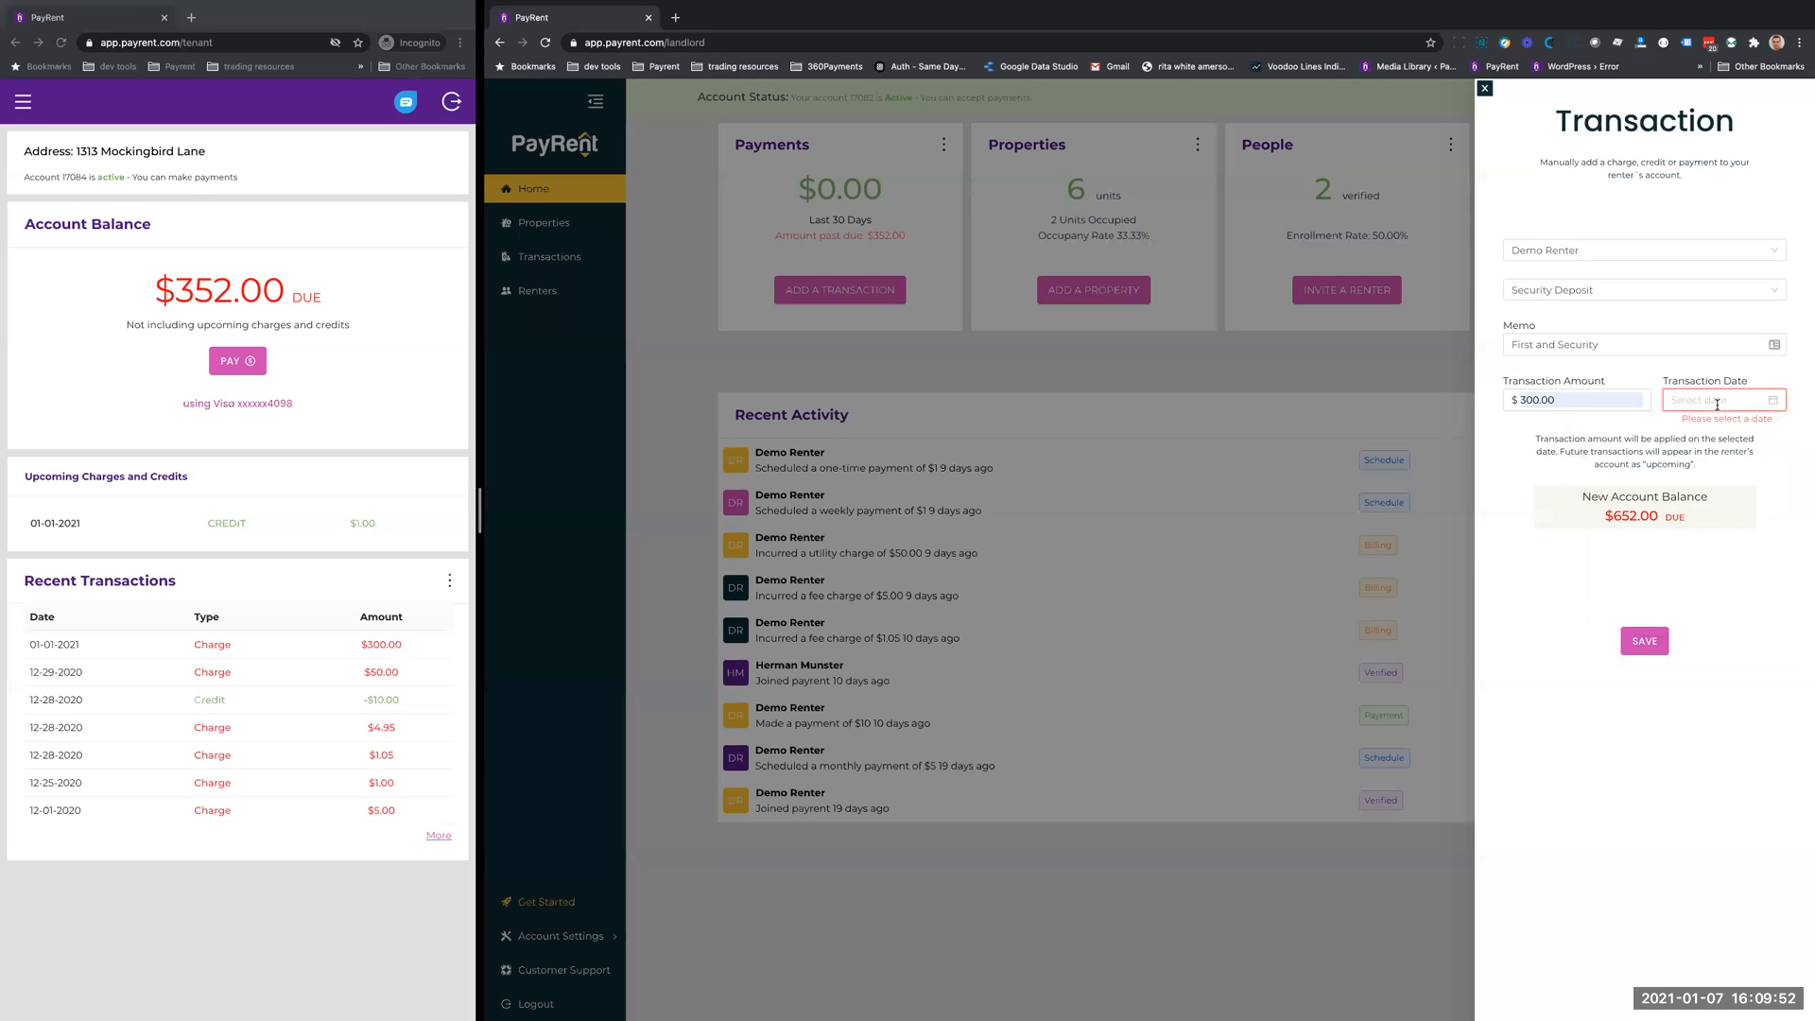
{"action": "left_click", "coordinate": [1718, 400]}
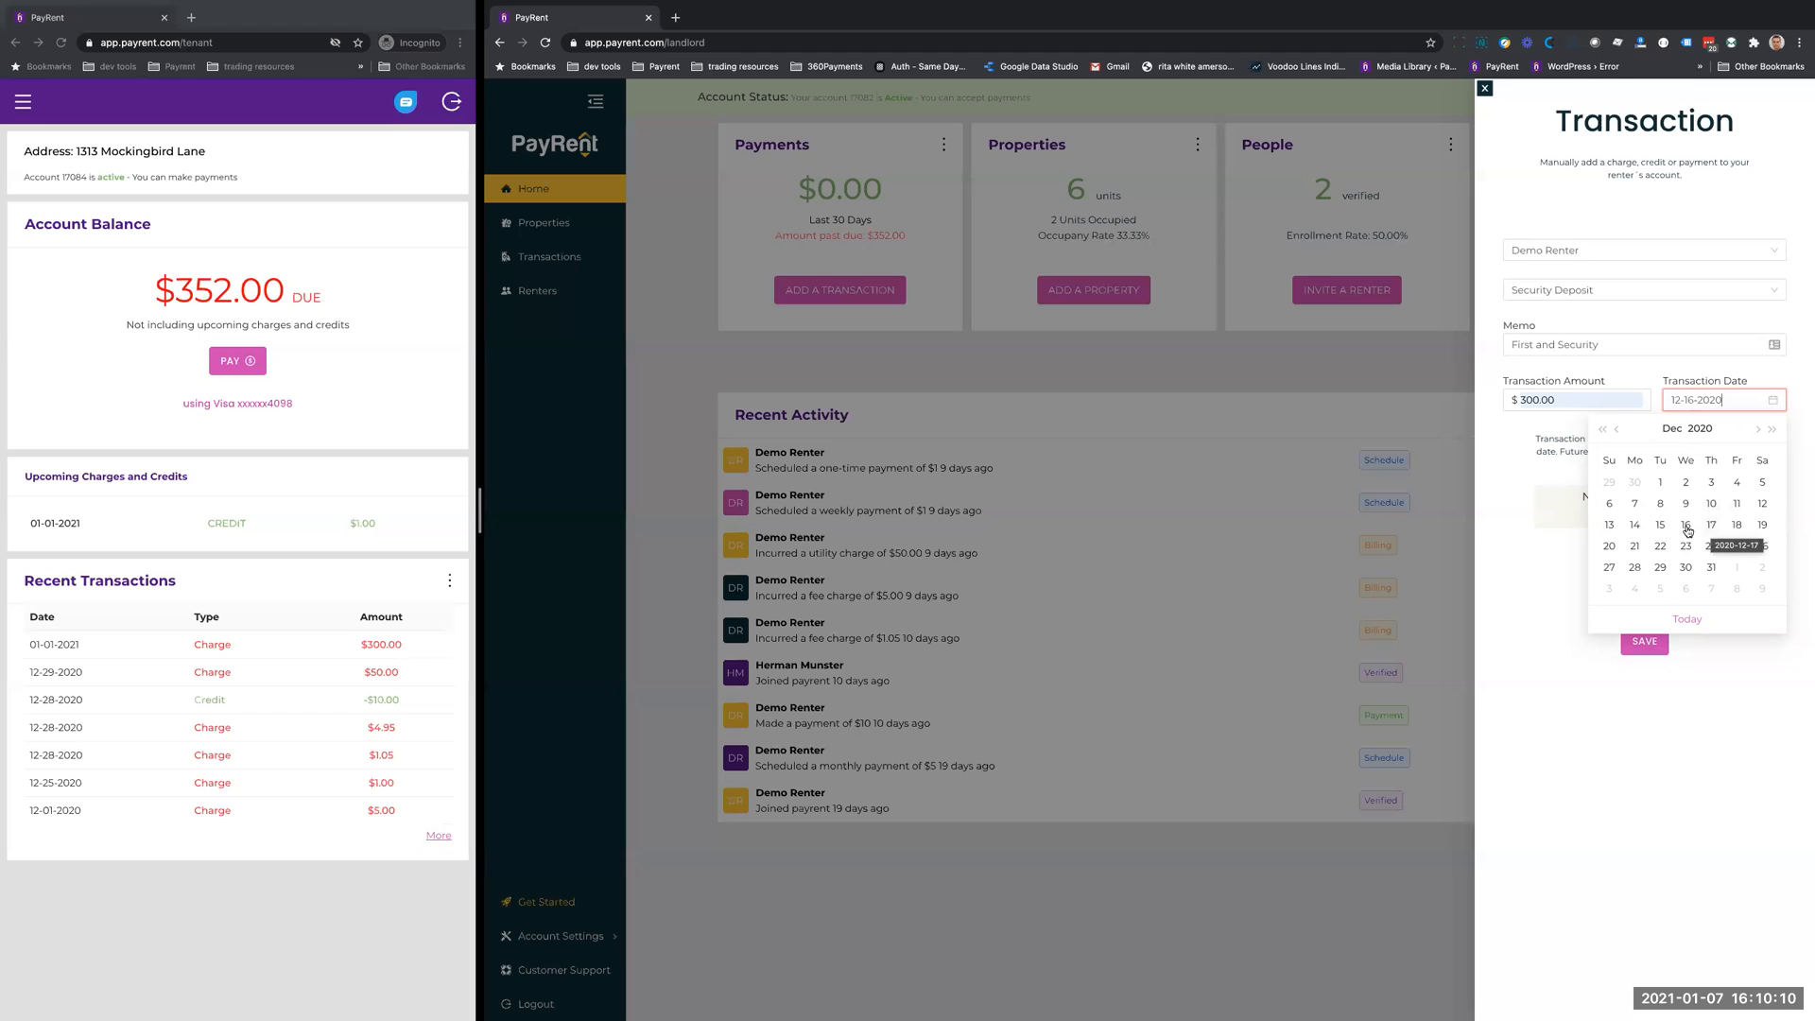
{"action": "left_click", "coordinate": [1688, 530]}
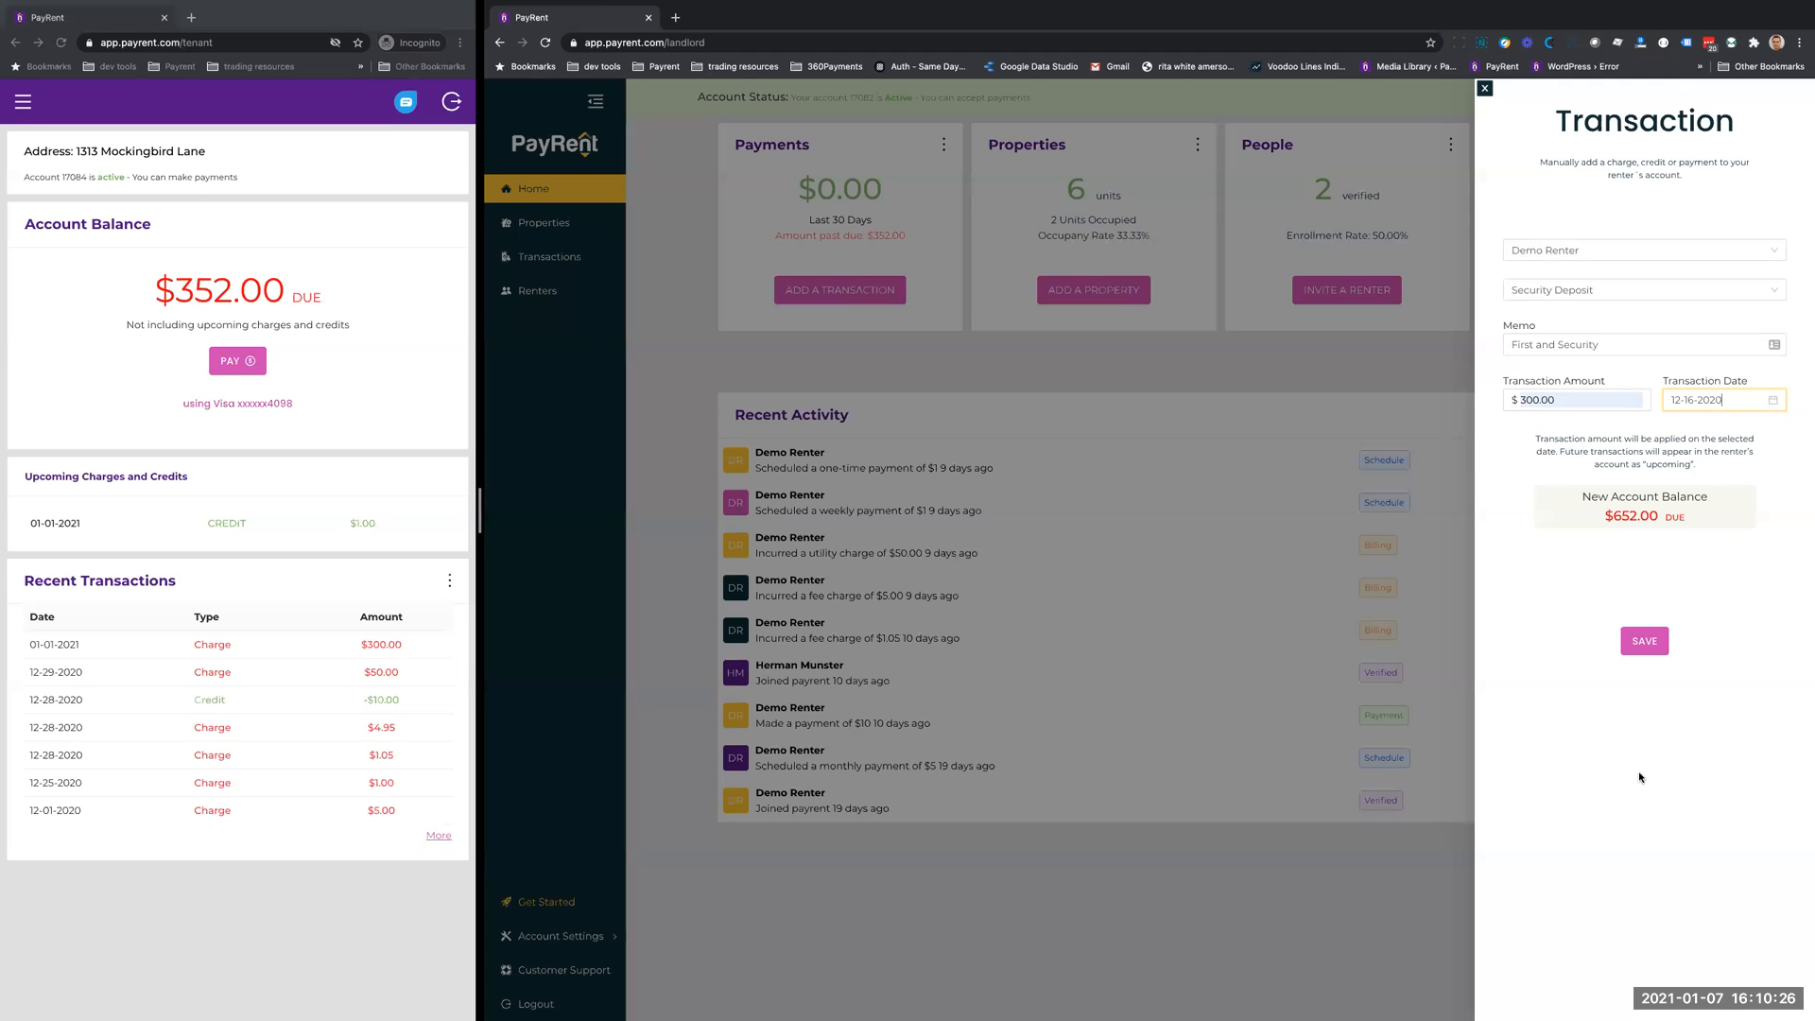
- Clear the transaction date and set it to 12-08-2020
{"action": "left_click", "coordinate": [1773, 406]}
{"action": "left_click", "coordinate": [1724, 403]}
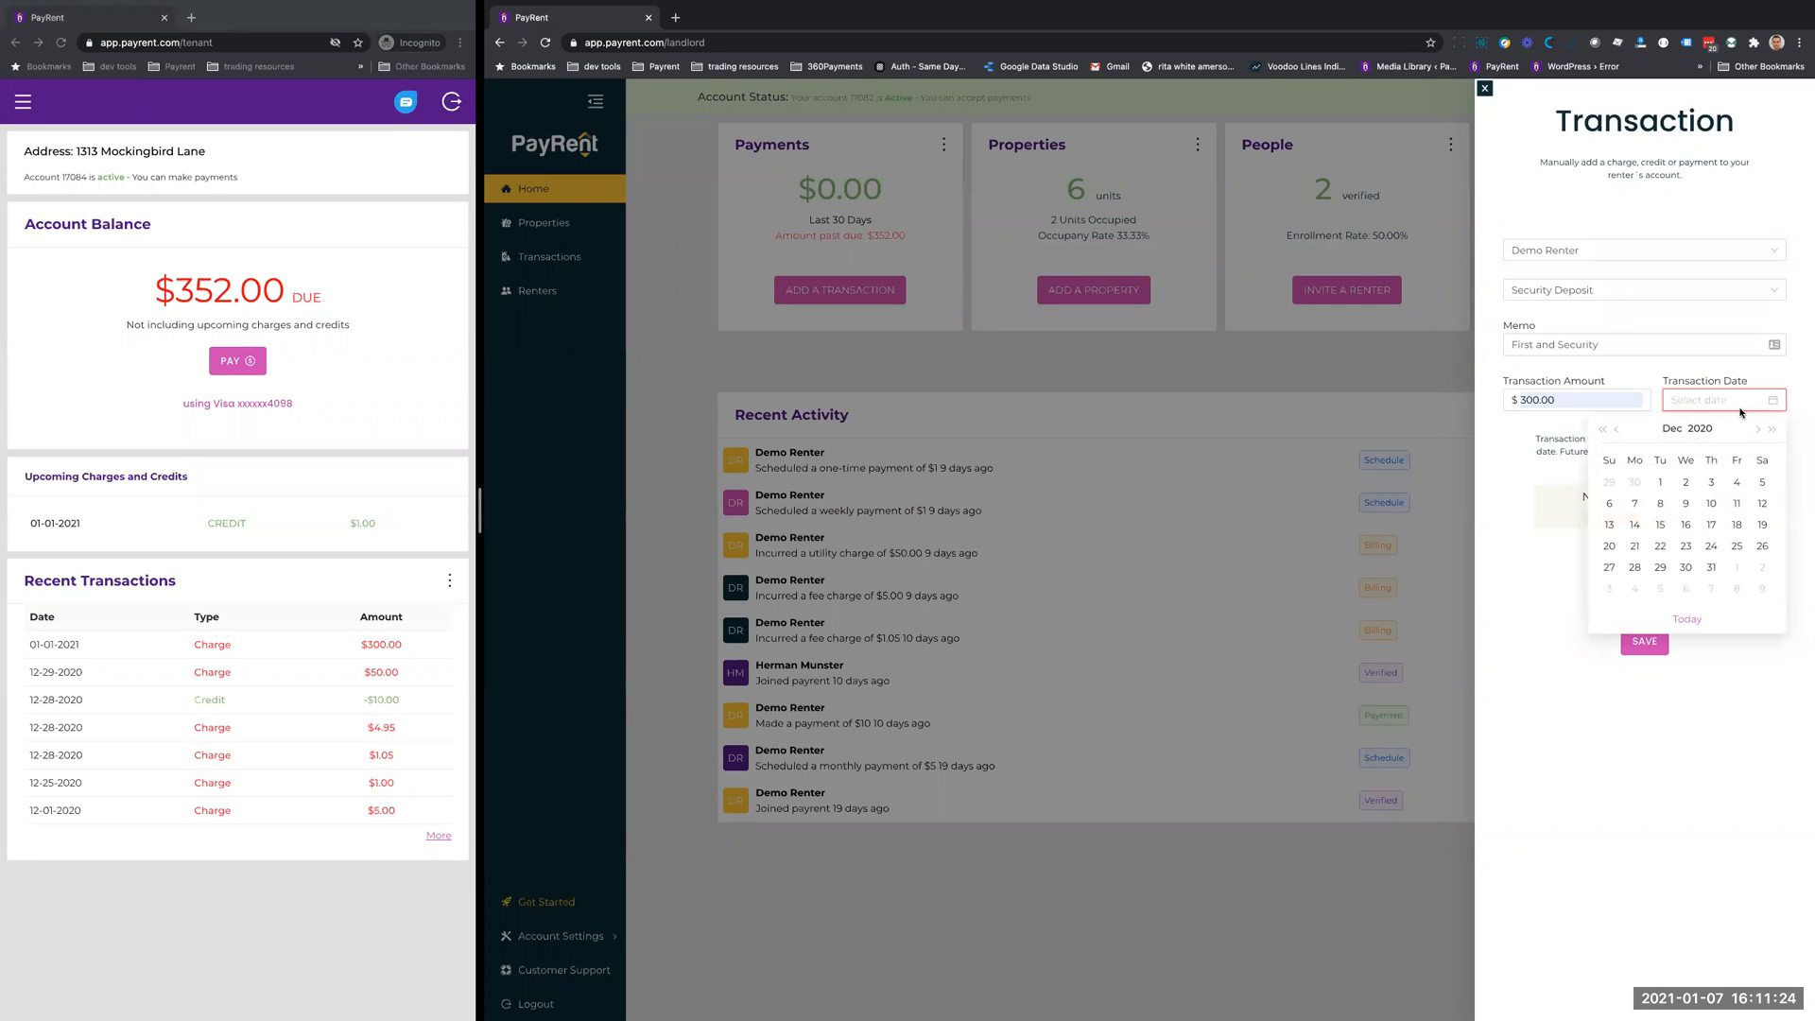
{"action": "left_click", "coordinate": [1659, 503]}
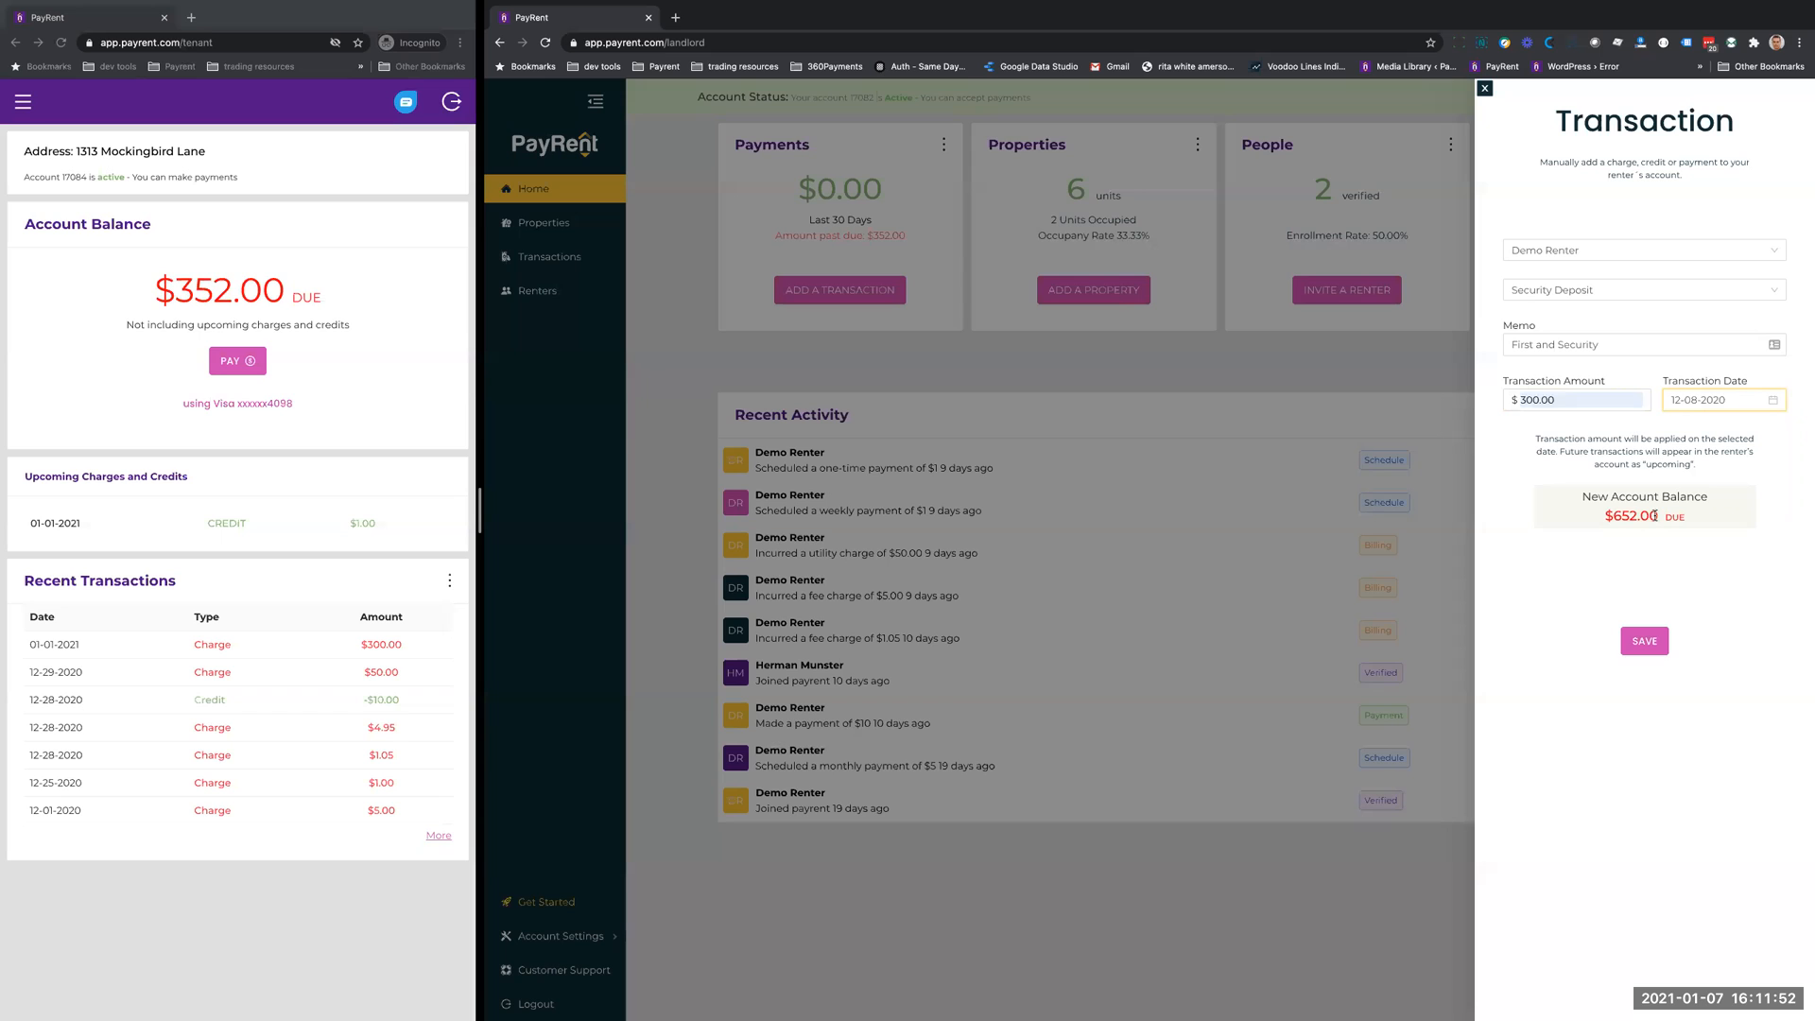
- Set the transaction type to Rent Charge and replace the memo with "Rent increase effective Jan 1"
{"action": "left_click", "coordinate": [1616, 289]}
{"action": "left_click", "coordinate": [1550, 400]}
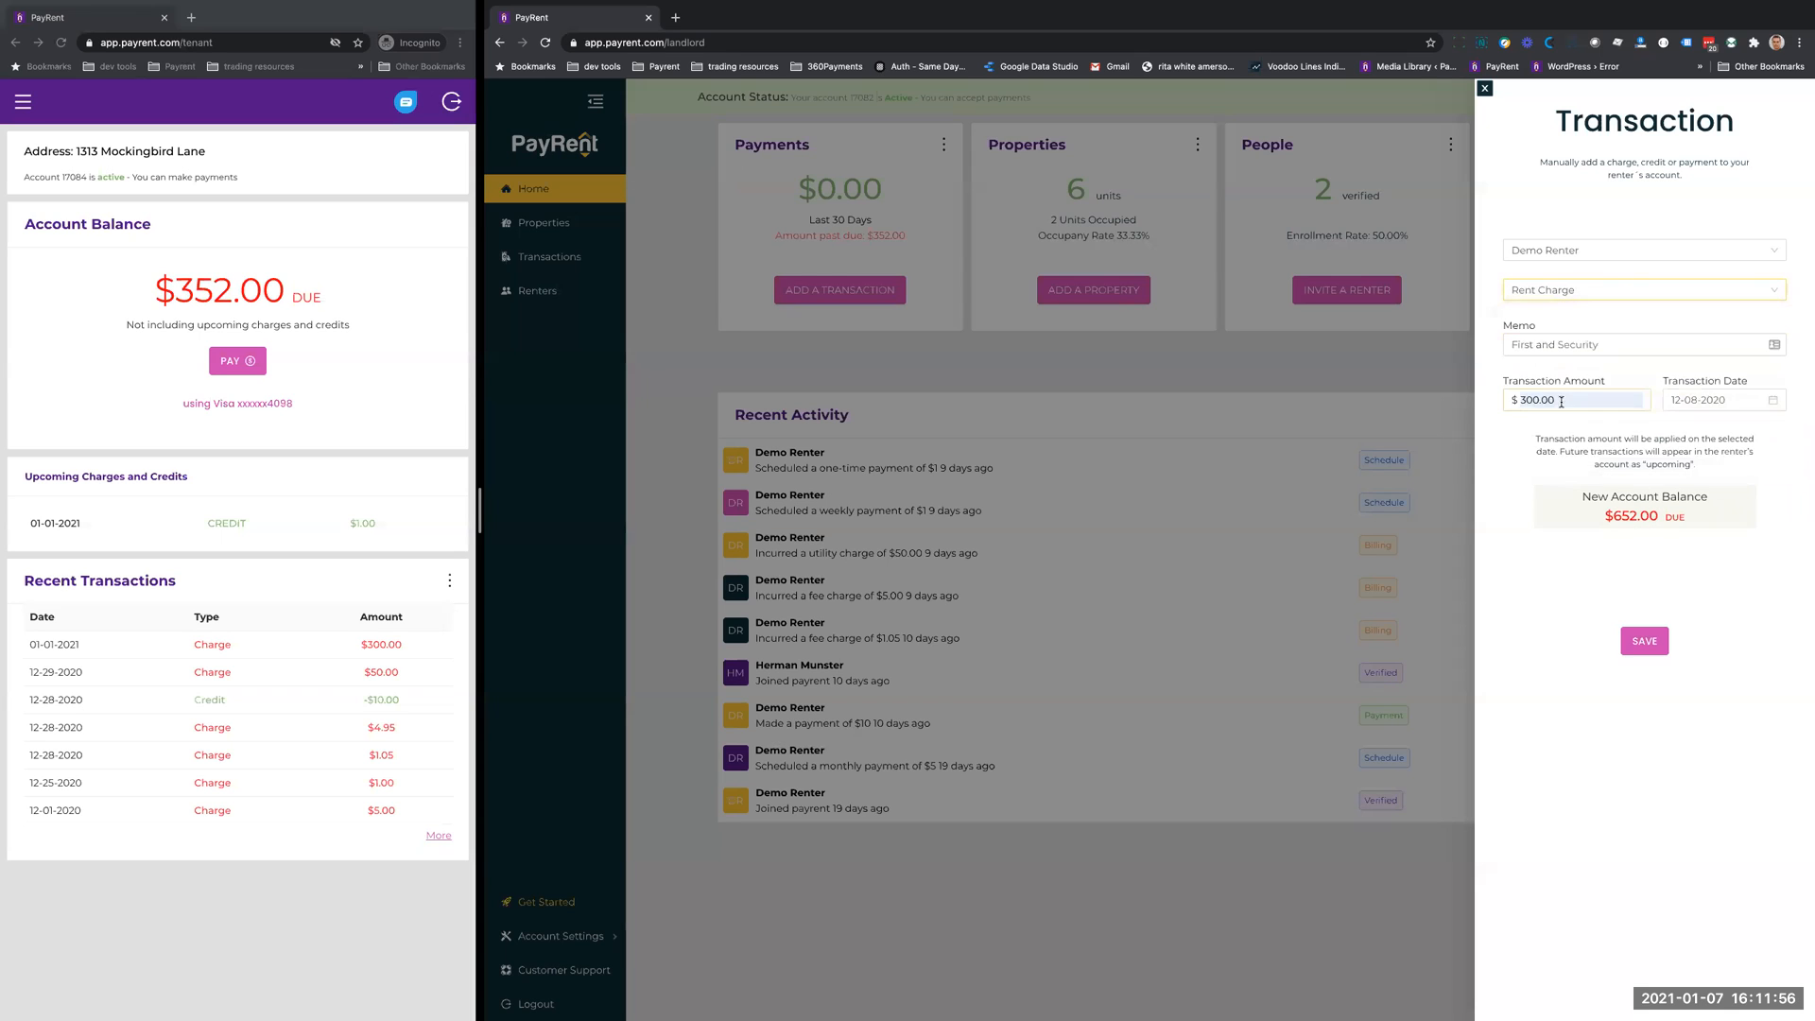
{"action": "key", "text": "Tab"}
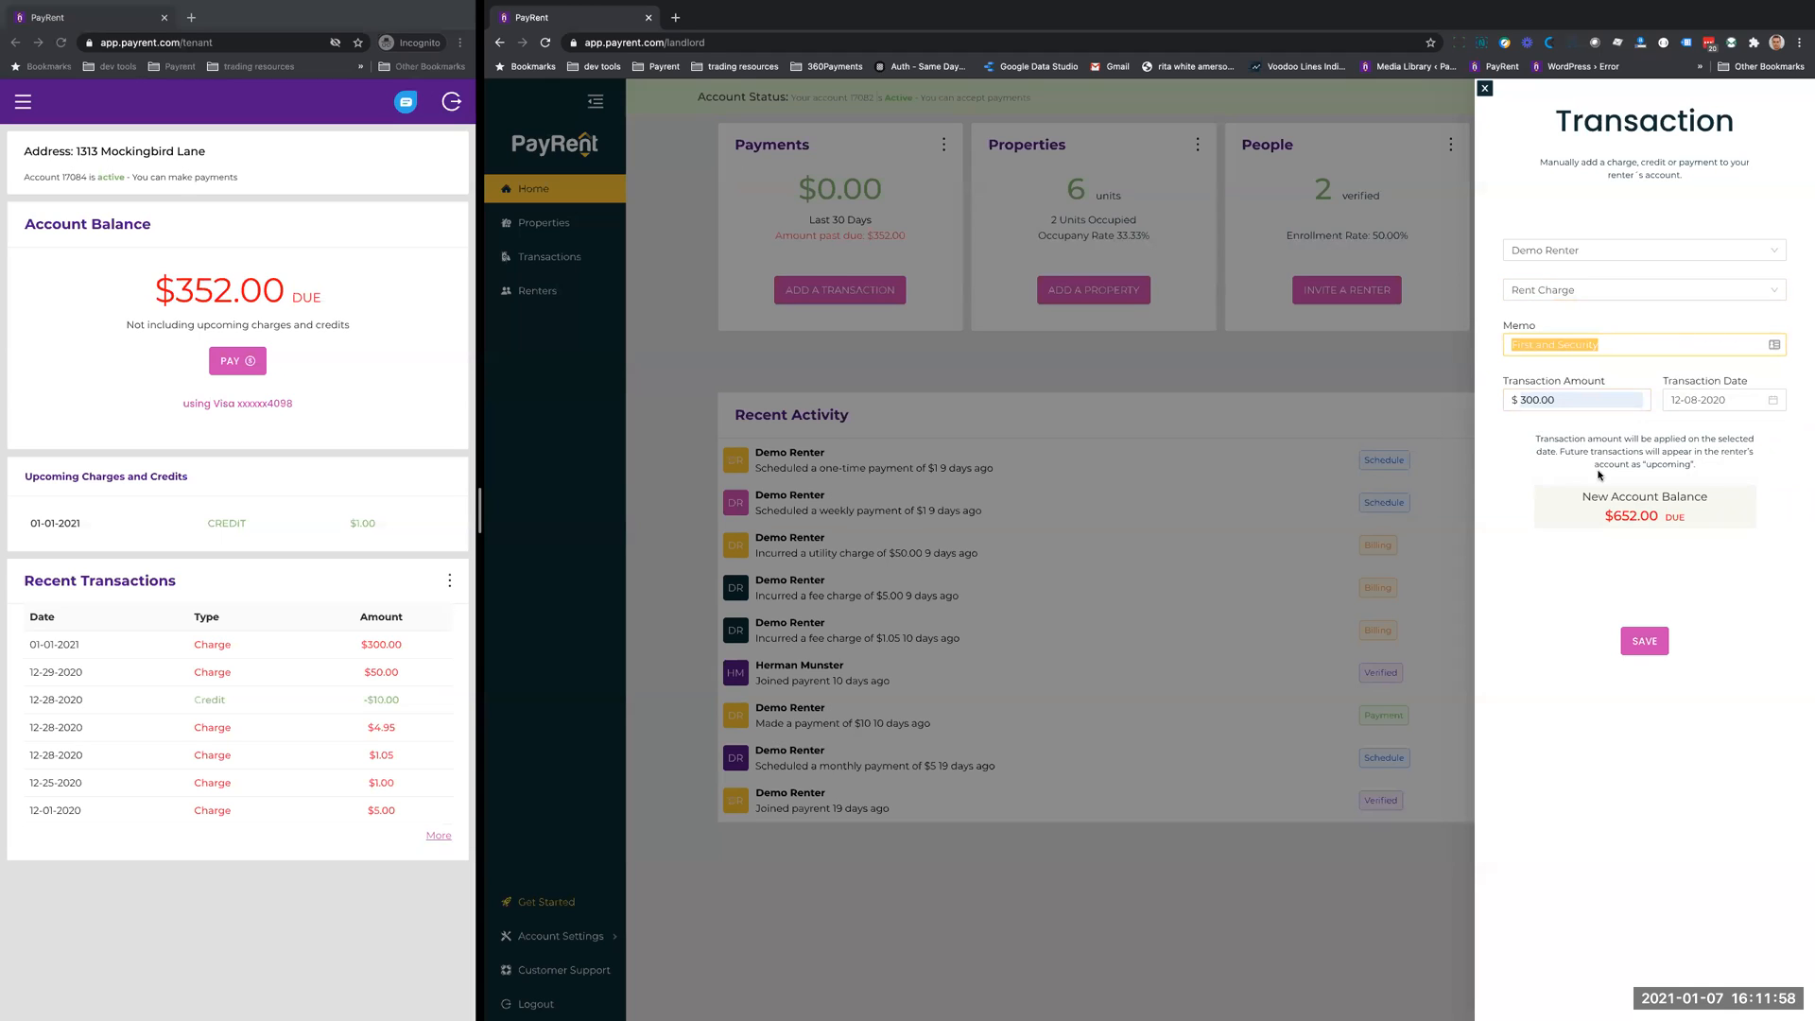
{"action": "type", "text": "Rent increase effective Jan 1"}
- Set the rent charge's date to 12-01-2020 and its amount to $300, and save the transaction
{"action": "double_click", "coordinate": [1541, 400]}
{"action": "key", "text": "BackSpace"}
{"action": "left_click", "coordinate": [1762, 398]}
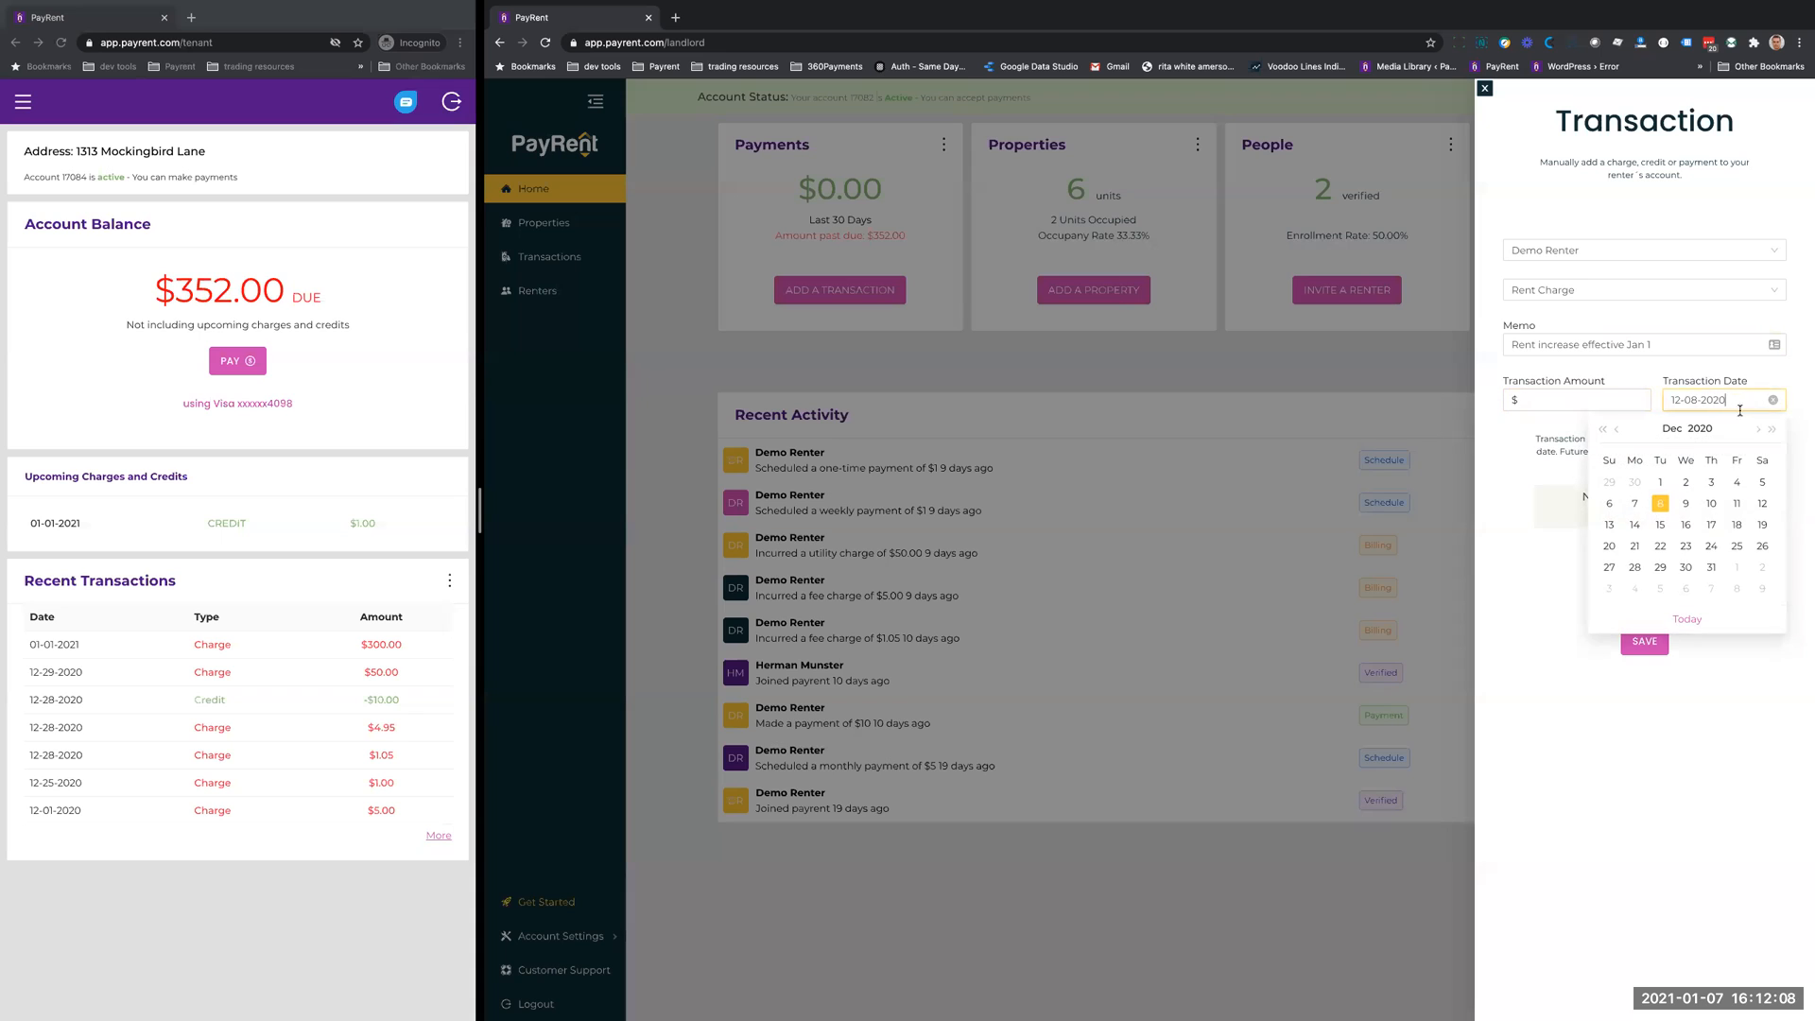
{"action": "left_click", "coordinate": [1662, 483]}
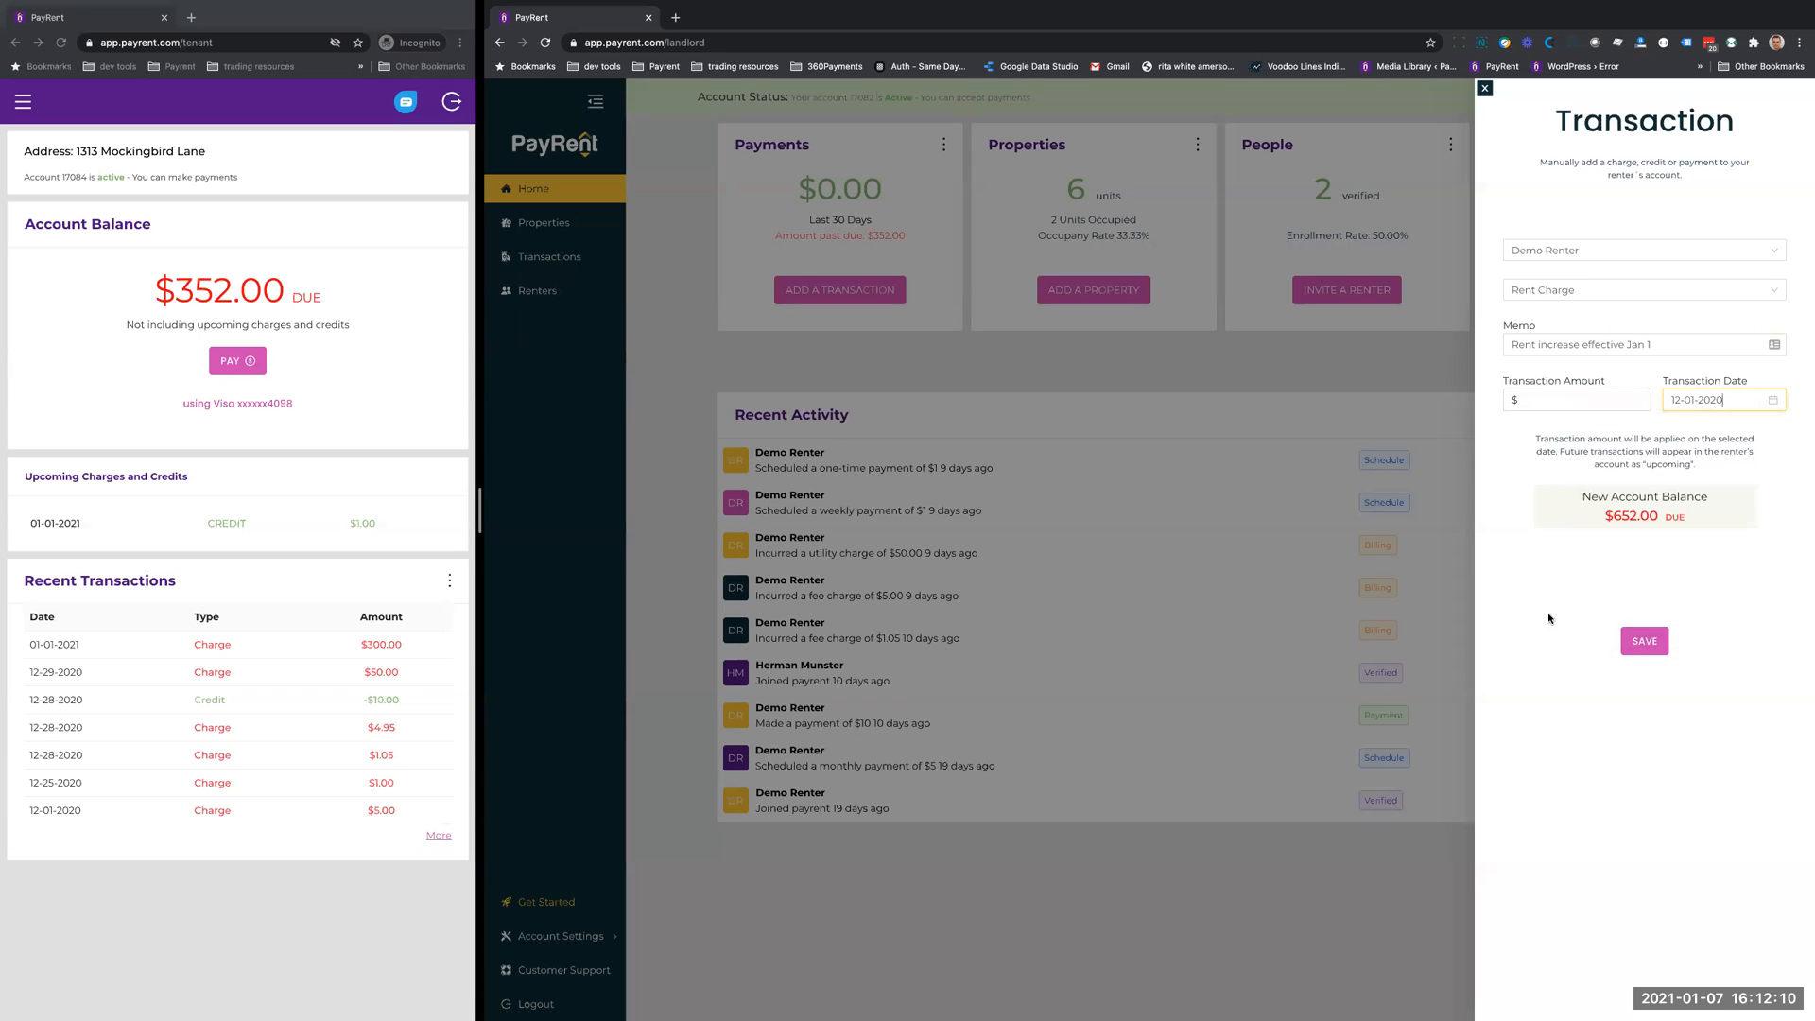
{"action": "left_click", "coordinate": [1573, 398]}
{"action": "left_click", "coordinate": [1567, 424]}
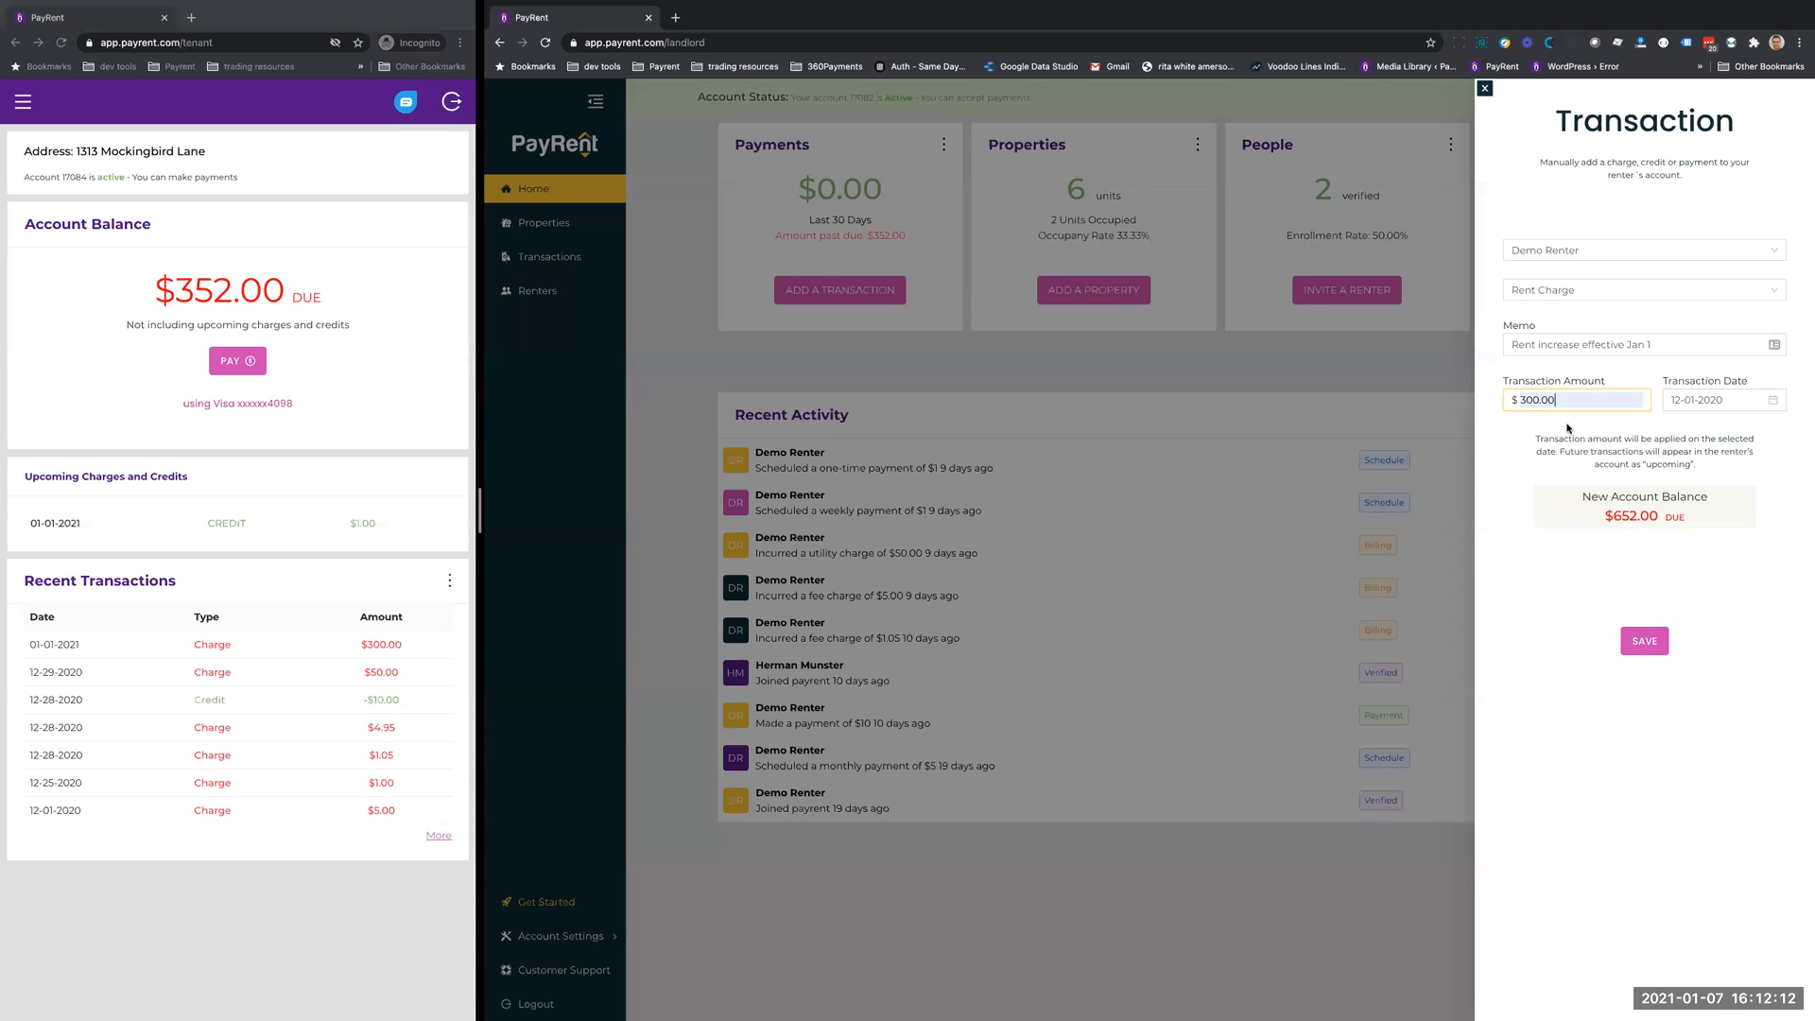
{"action": "left_click", "coordinate": [1640, 641]}
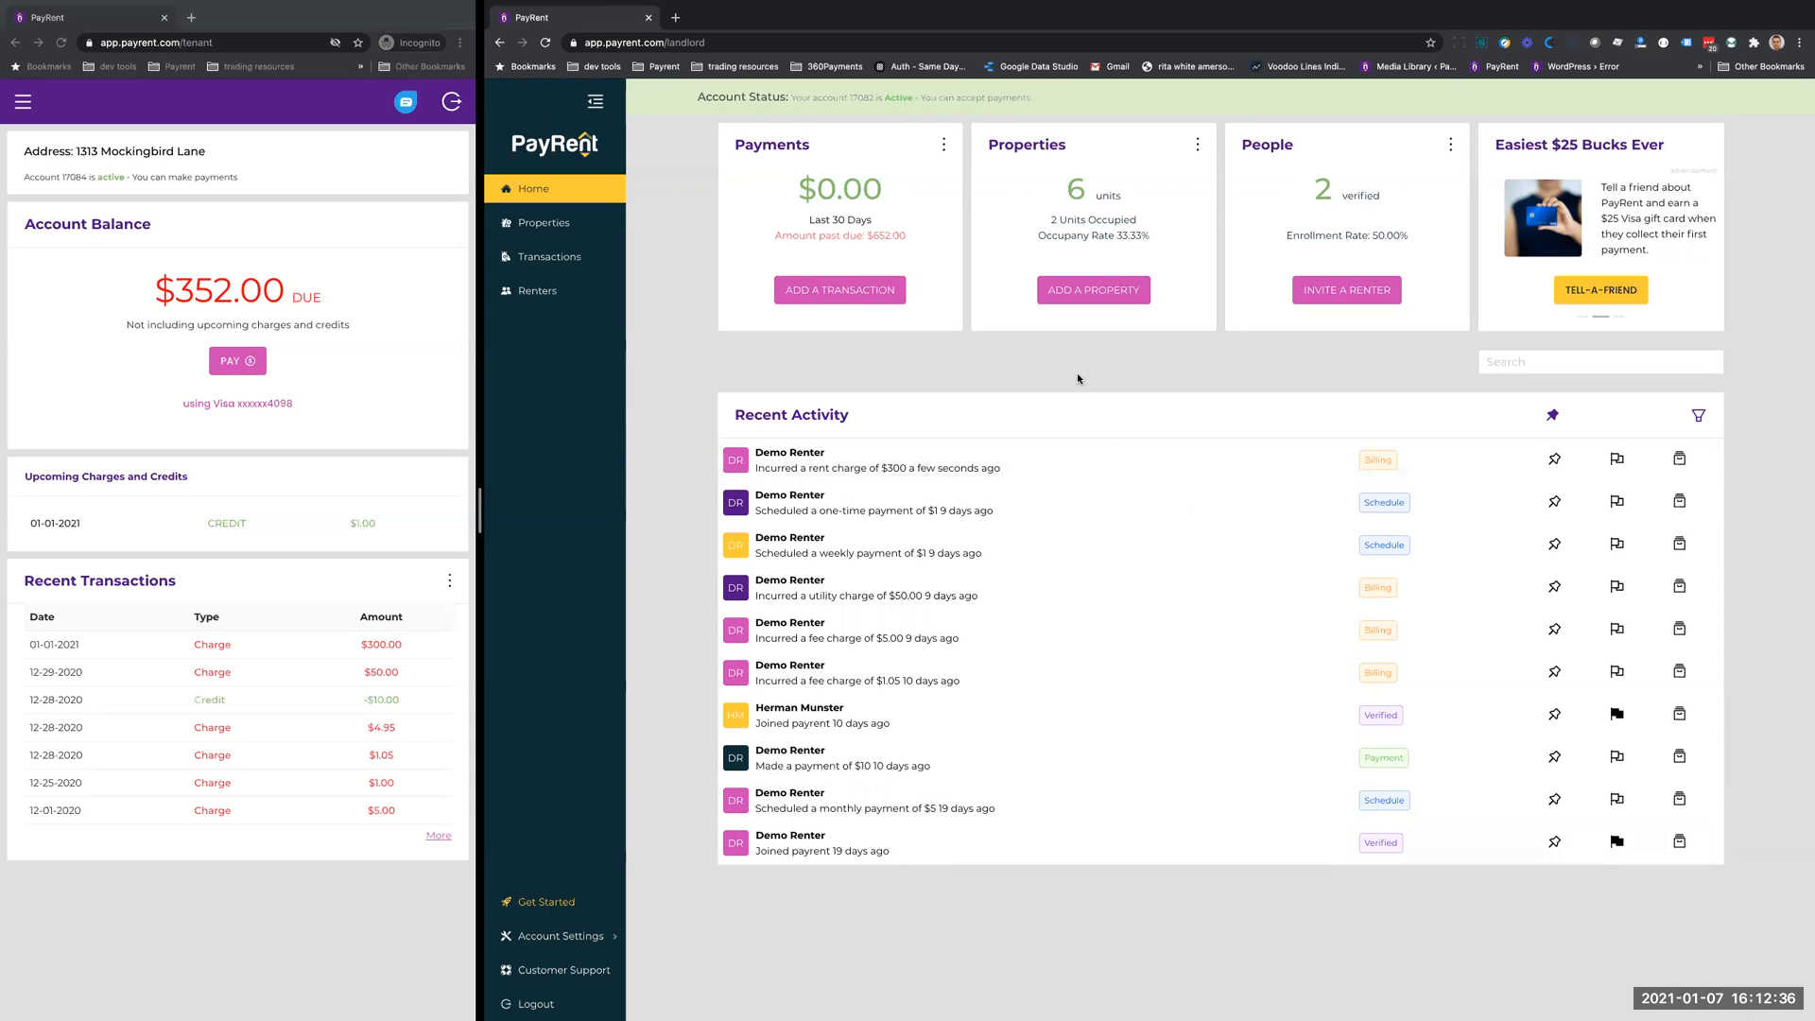
- Start a new property, enter its street address using a suggested match, and set the unit to 1
{"action": "left_click", "coordinate": [1081, 292]}
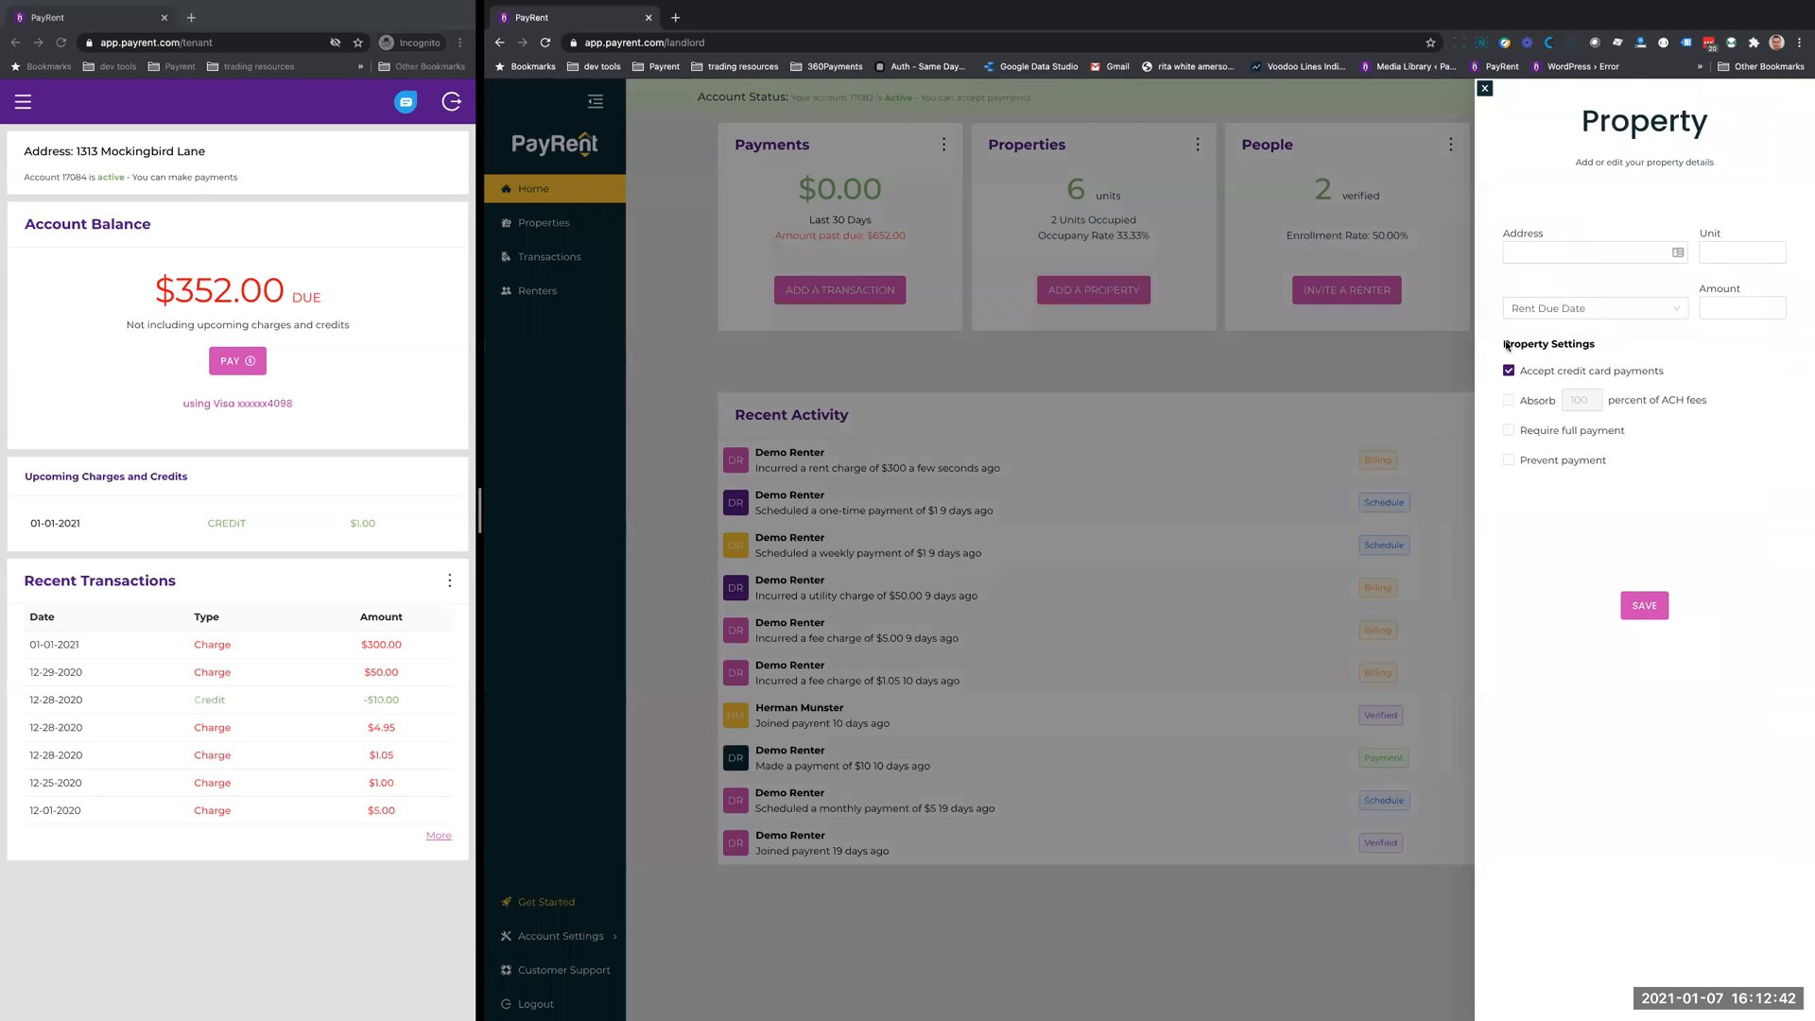
{"action": "left_click", "coordinate": [1541, 254]}
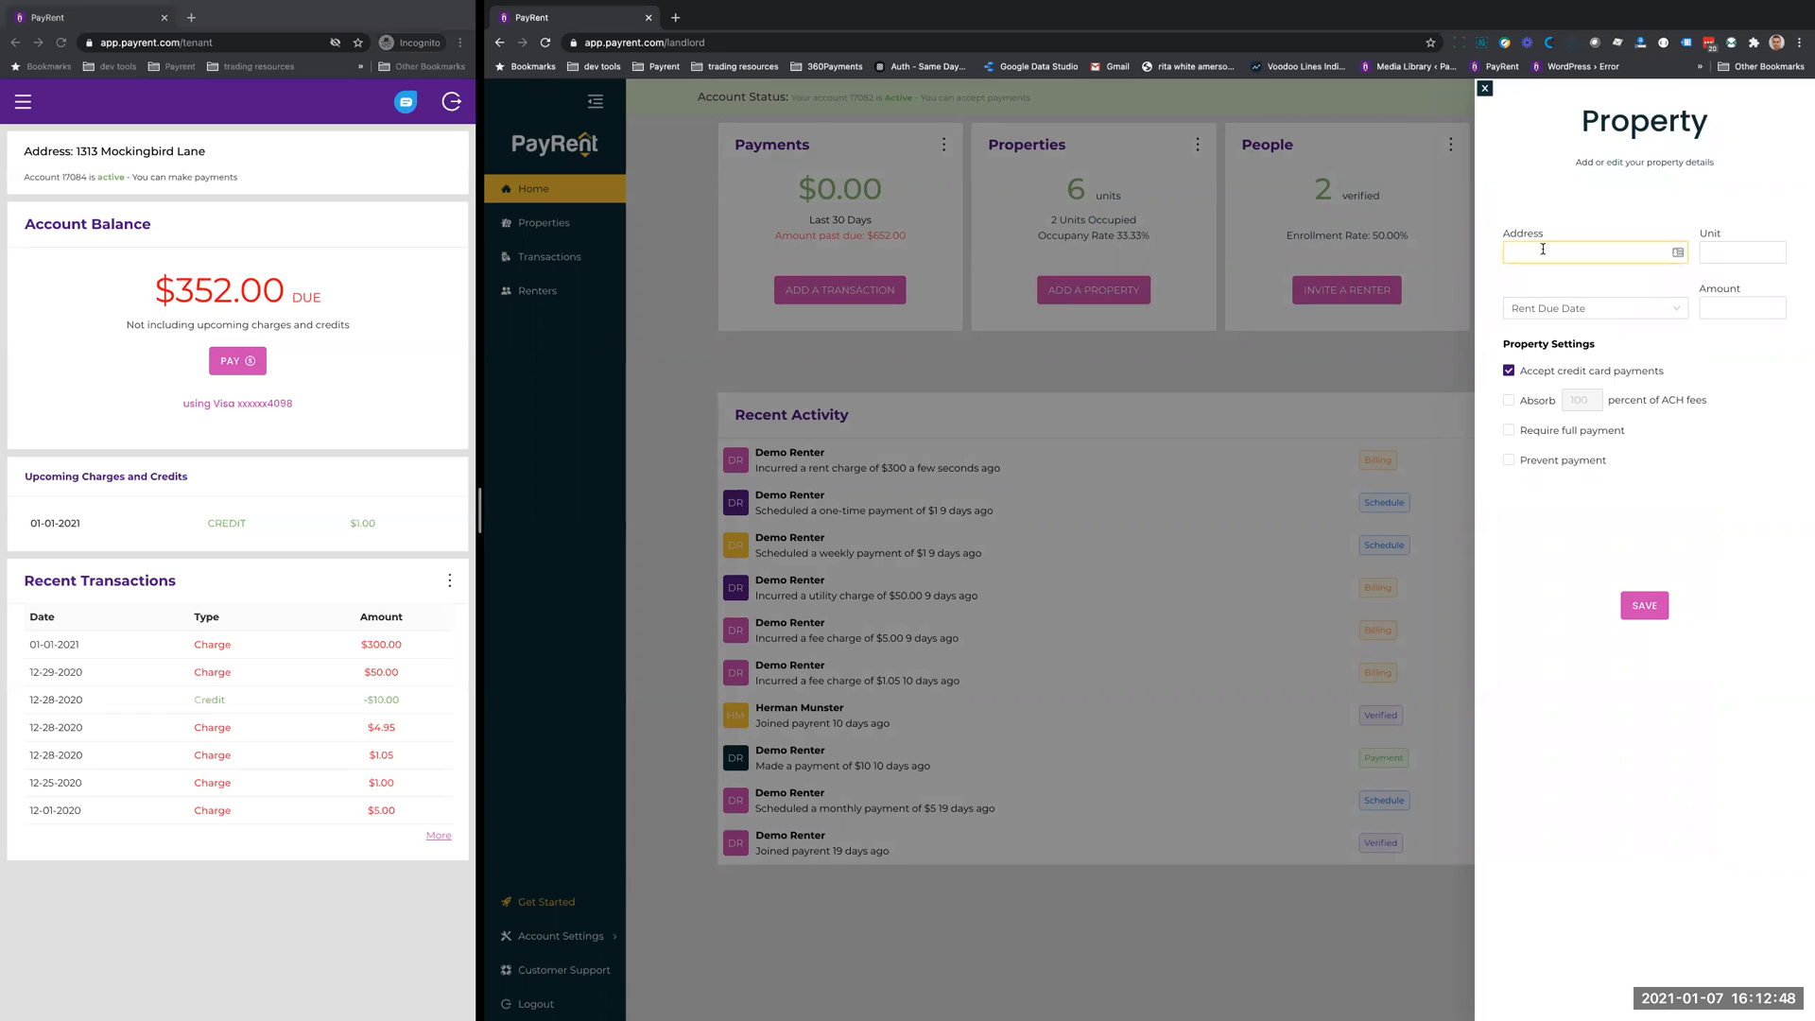
{"action": "type", "text": "12342"}
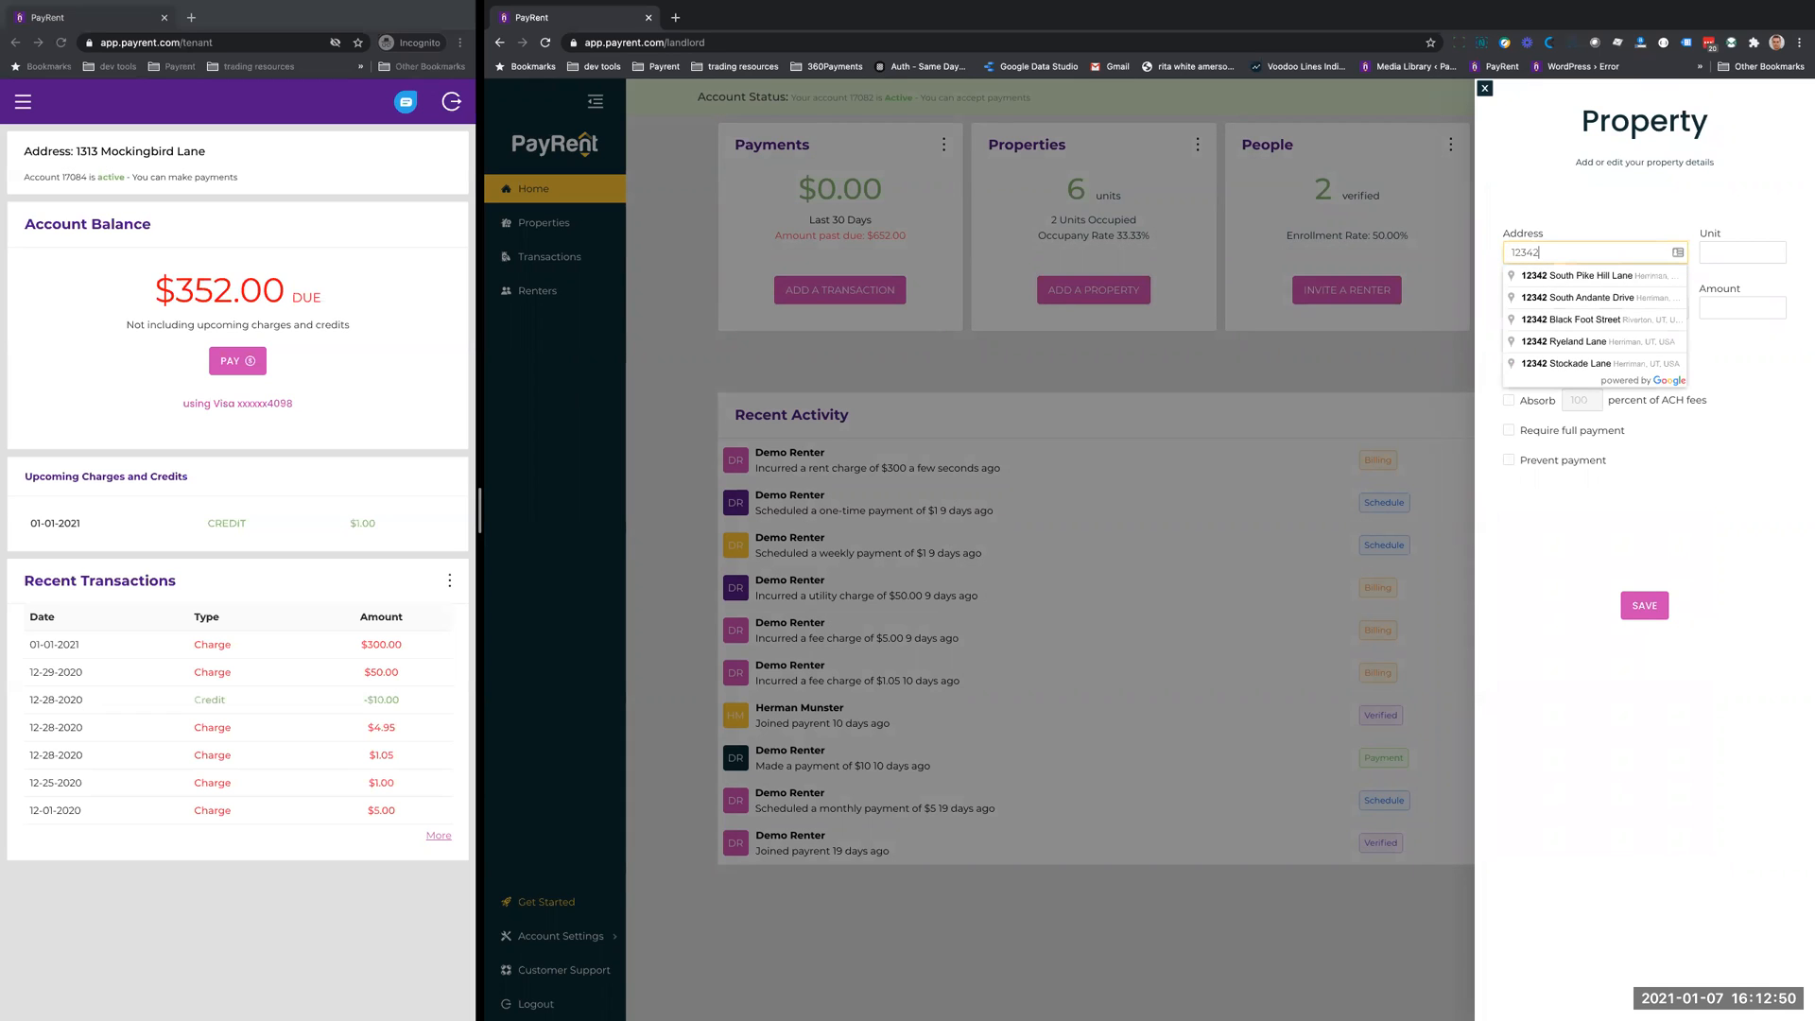
{"action": "left_click", "coordinate": [1582, 341]}
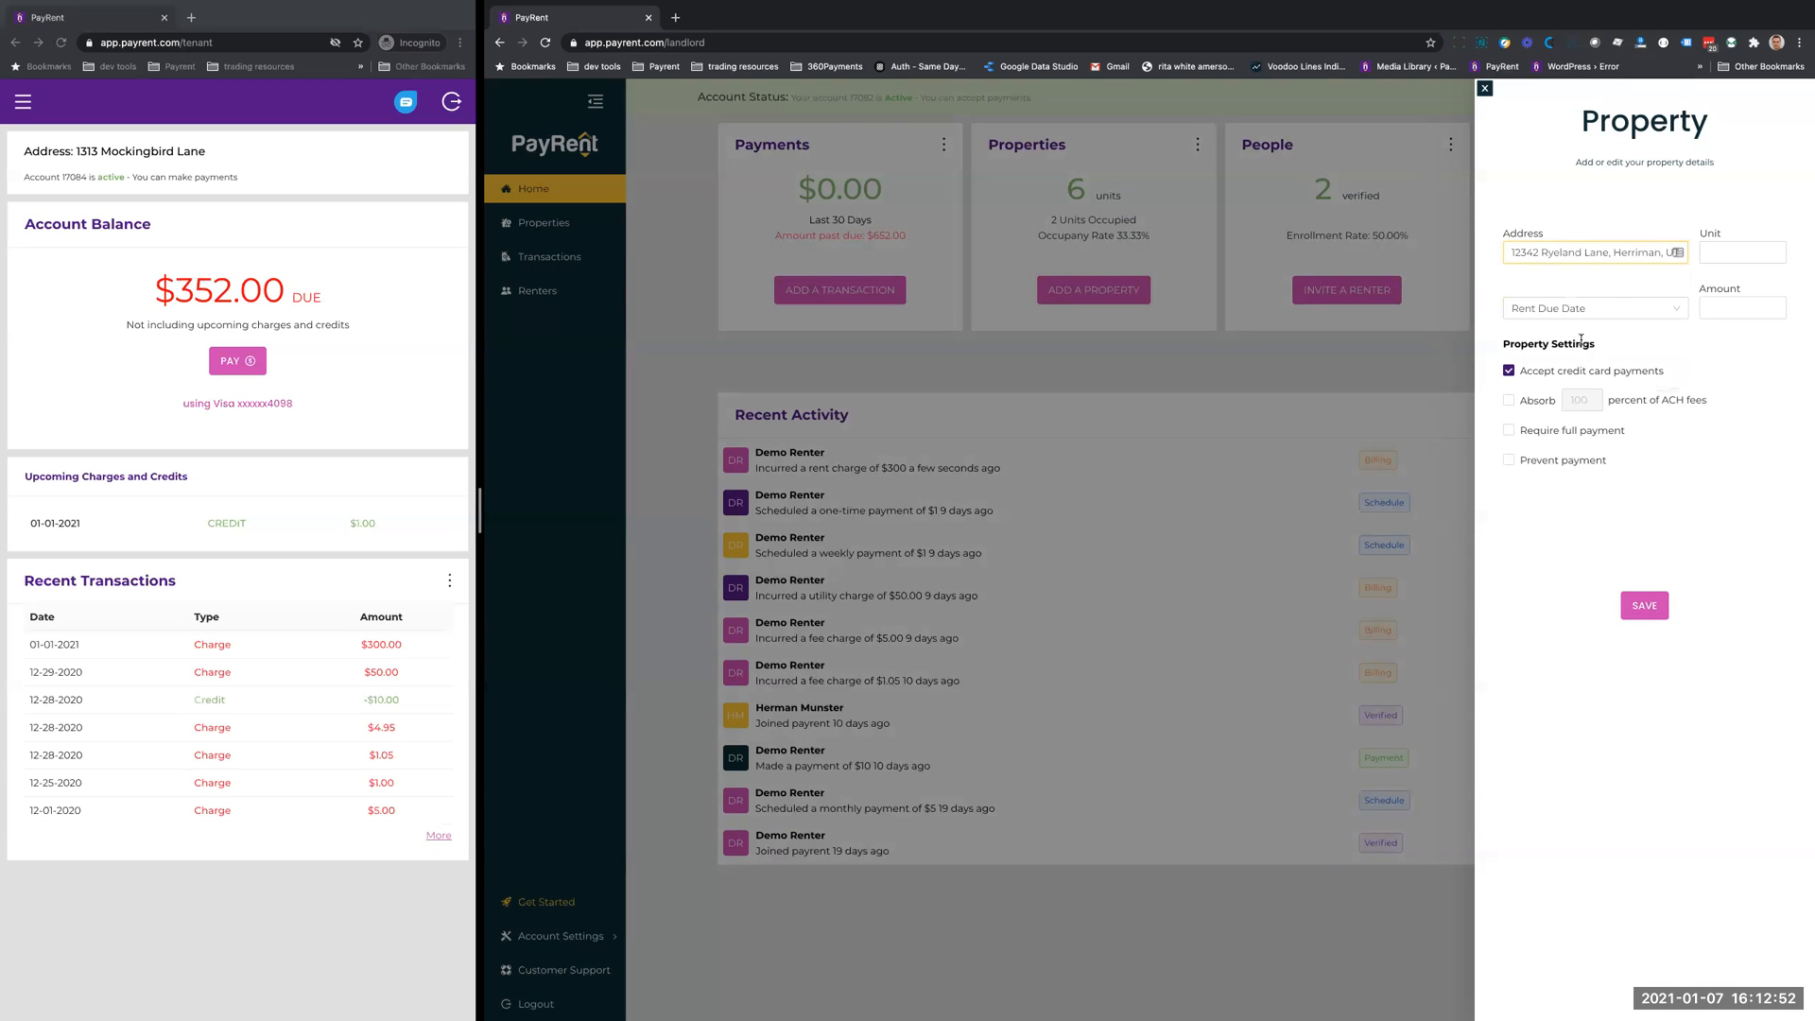
{"action": "left_click", "coordinate": [1721, 252]}
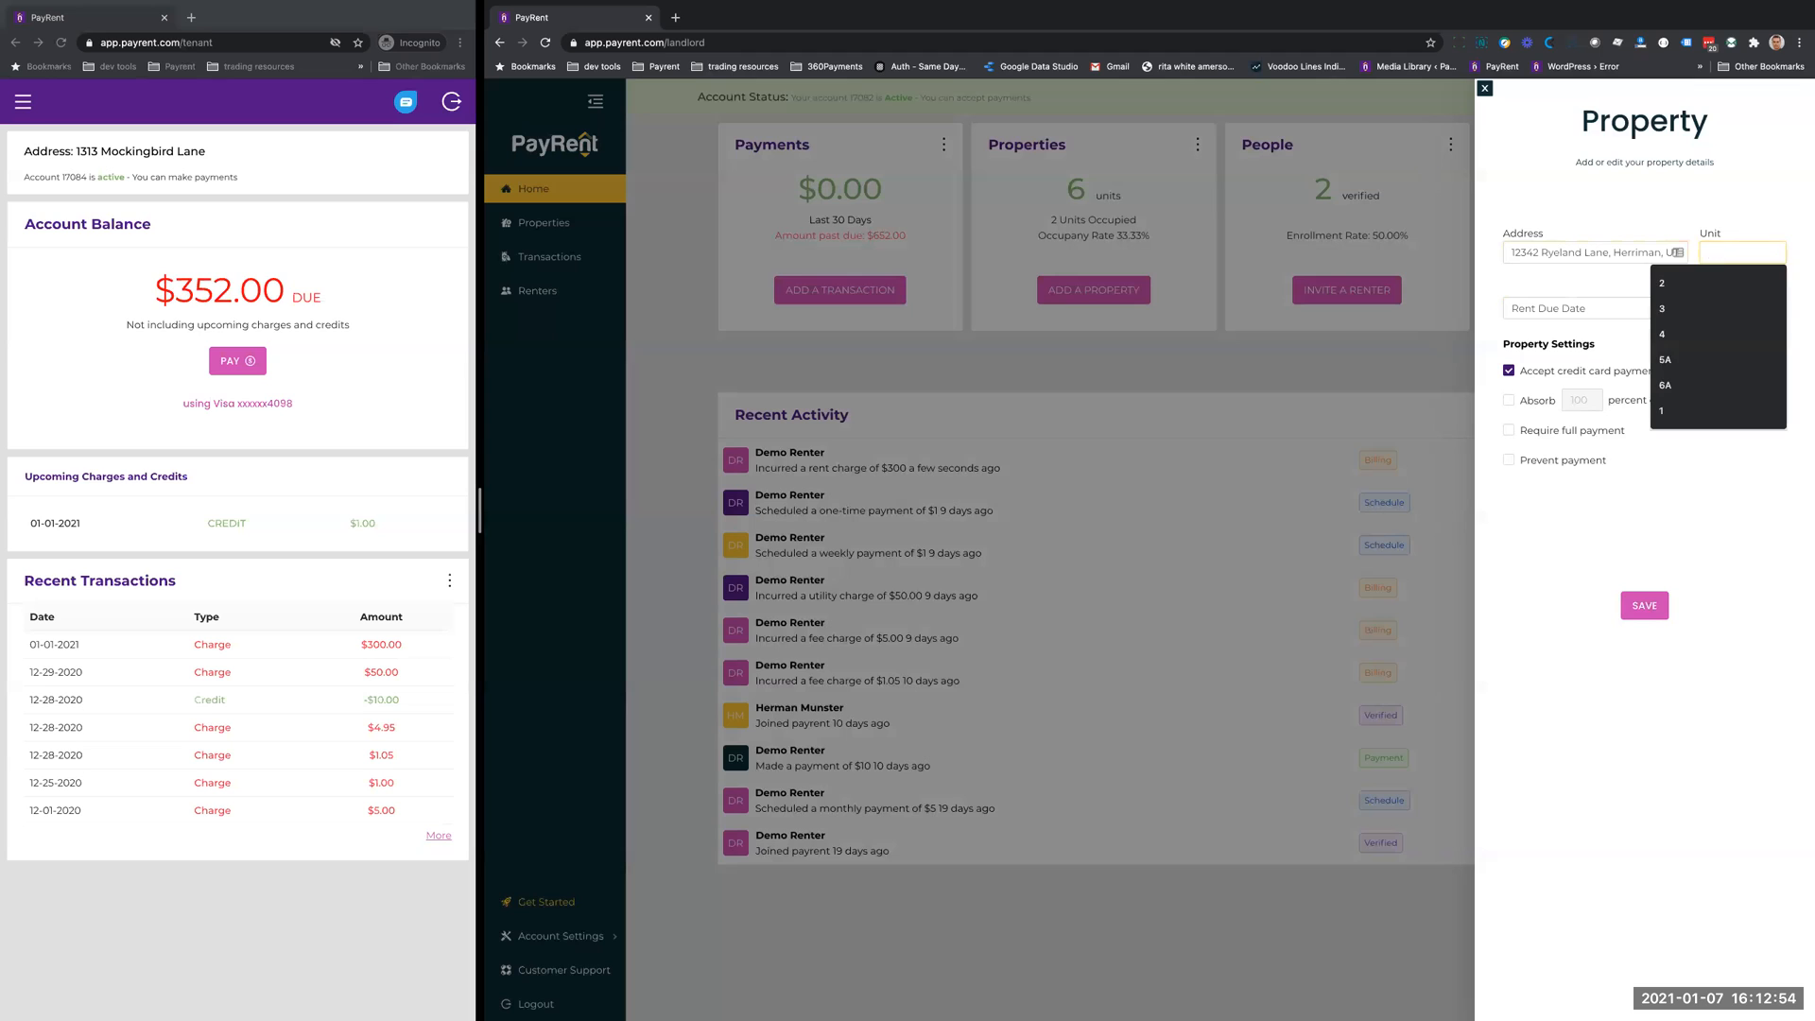
{"action": "type", "text": "1"}
- Set the new property's rent due date to the 1st of the month and the amount to 1000.00
{"action": "left_click", "coordinate": [1556, 308]}
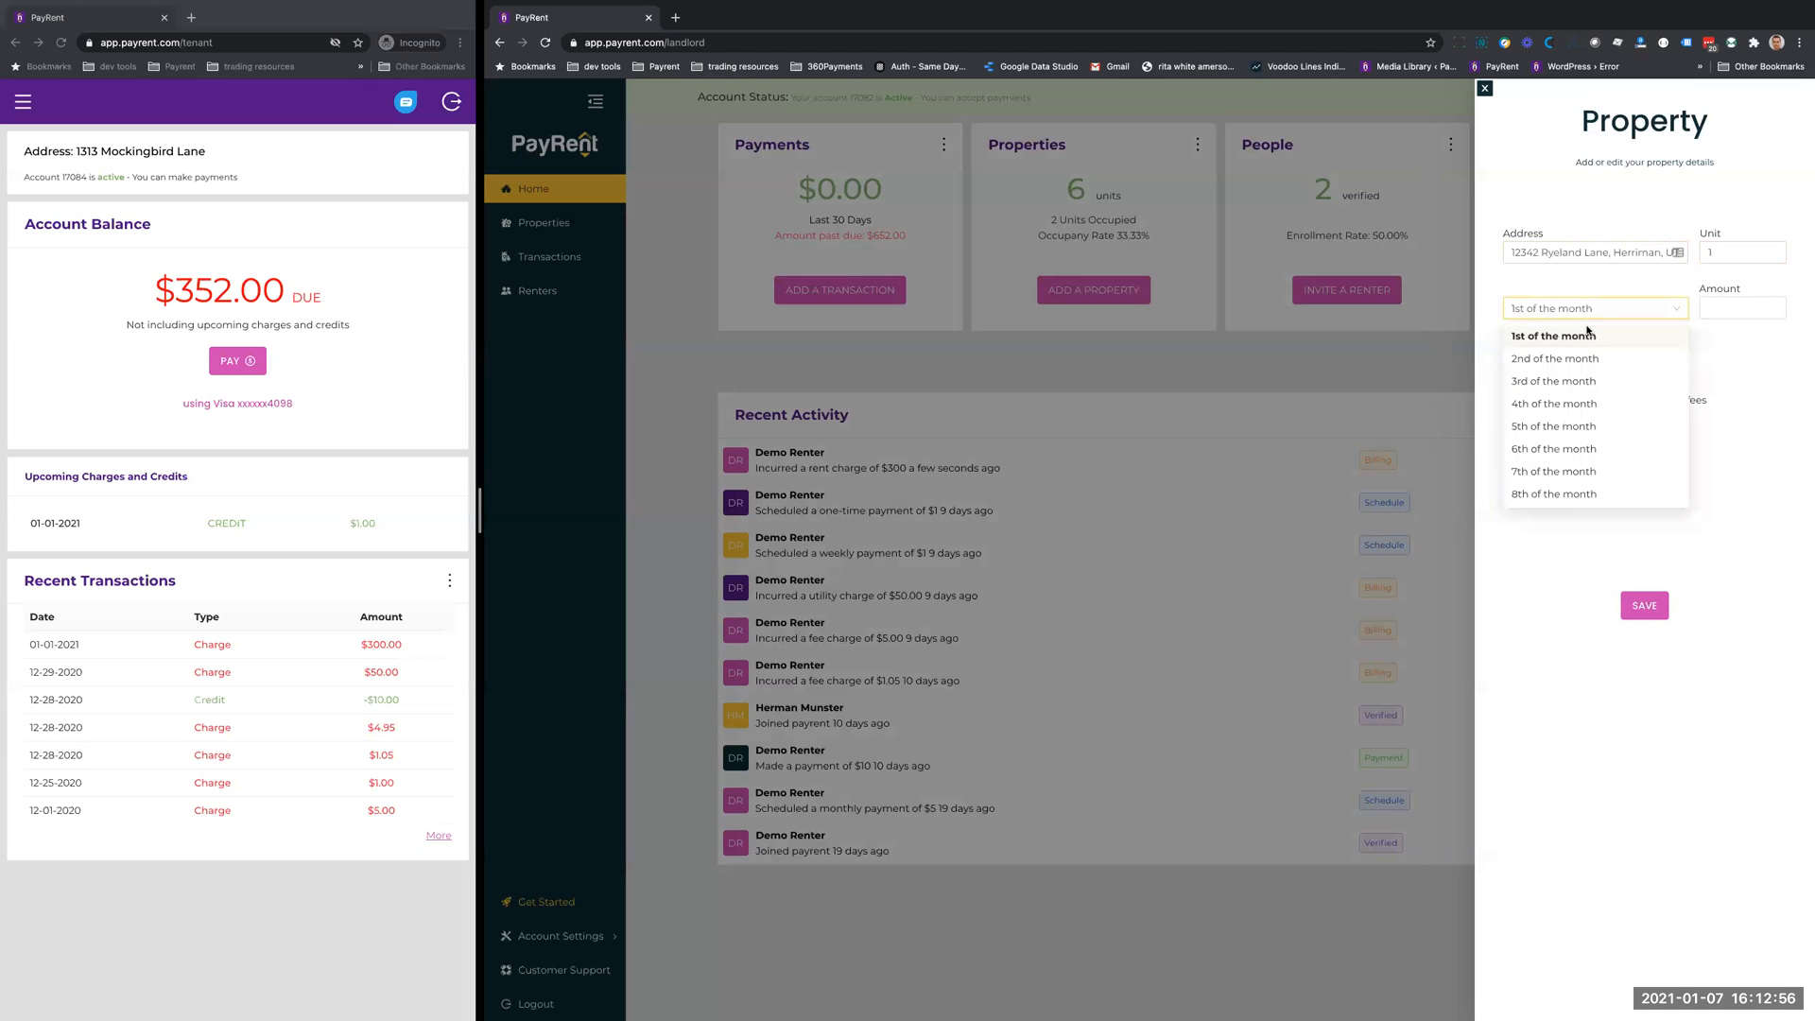
{"action": "left_click", "coordinate": [1588, 335]}
{"action": "left_click", "coordinate": [1718, 310]}
{"action": "type", "text": "1000.00"}
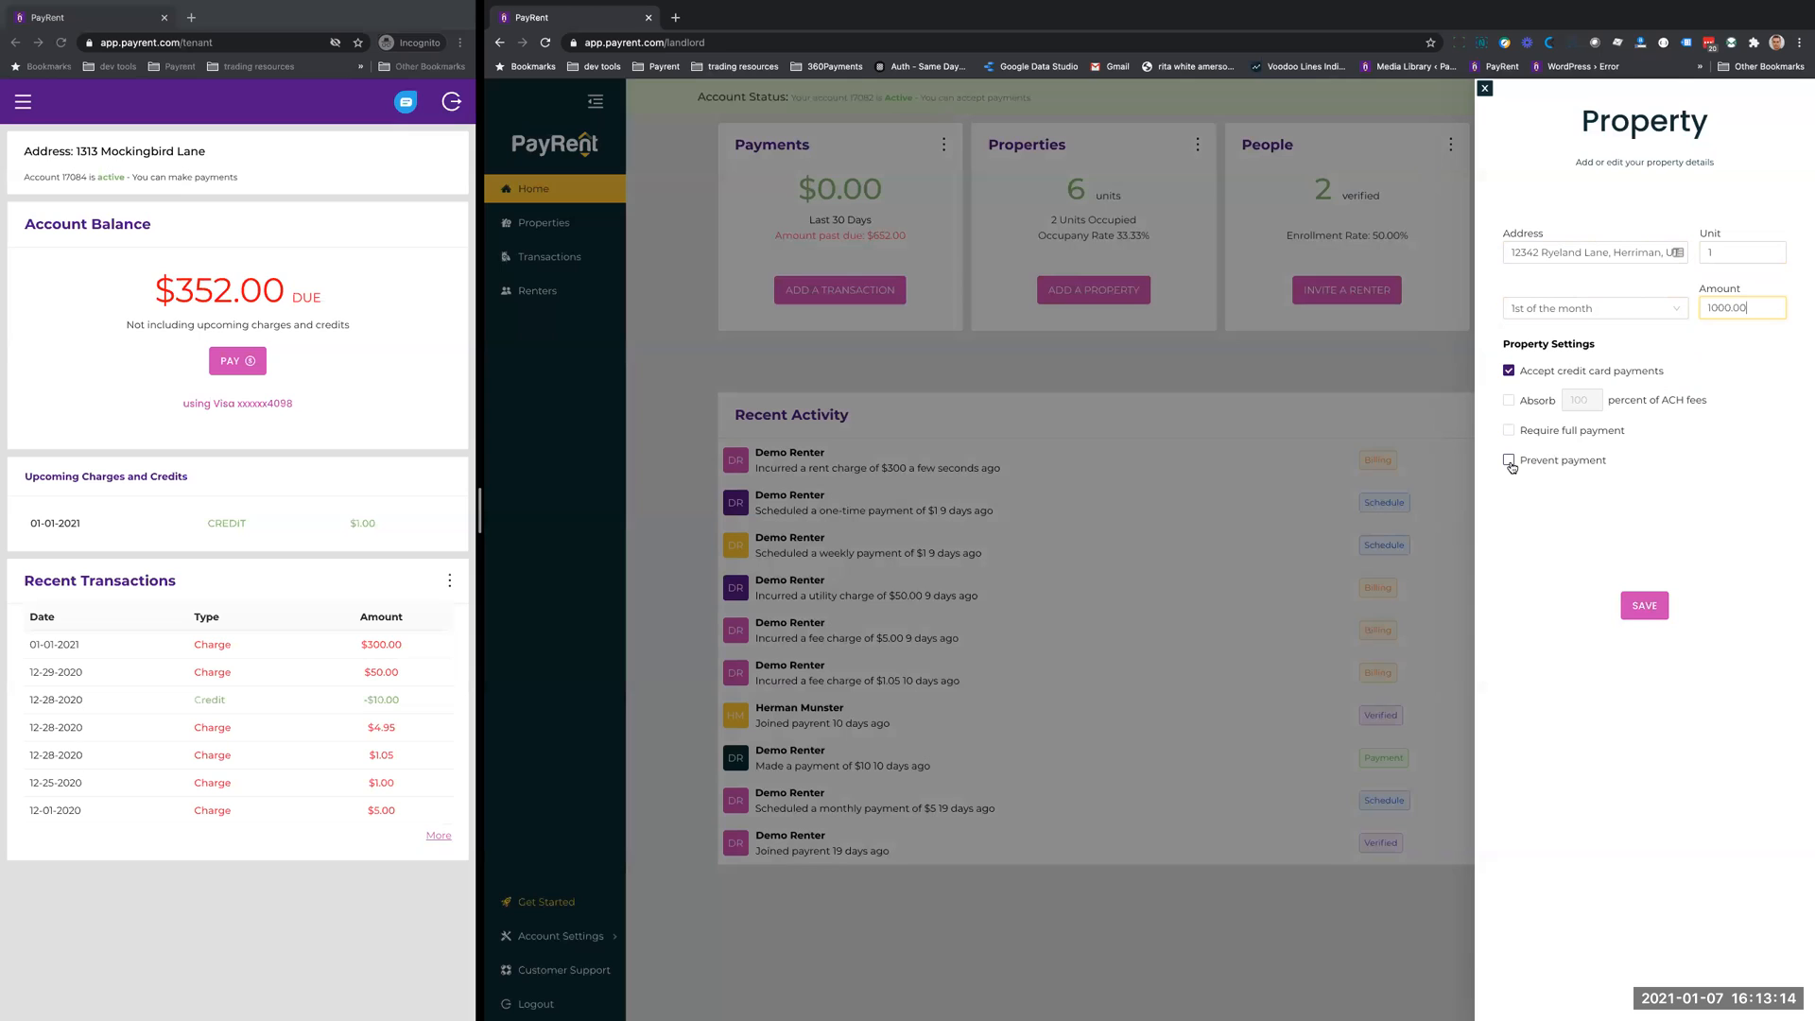
- Set the share of ACH fees to absorb to 50 percent and switch the absorb option back off
{"action": "left_click", "coordinate": [1509, 400]}
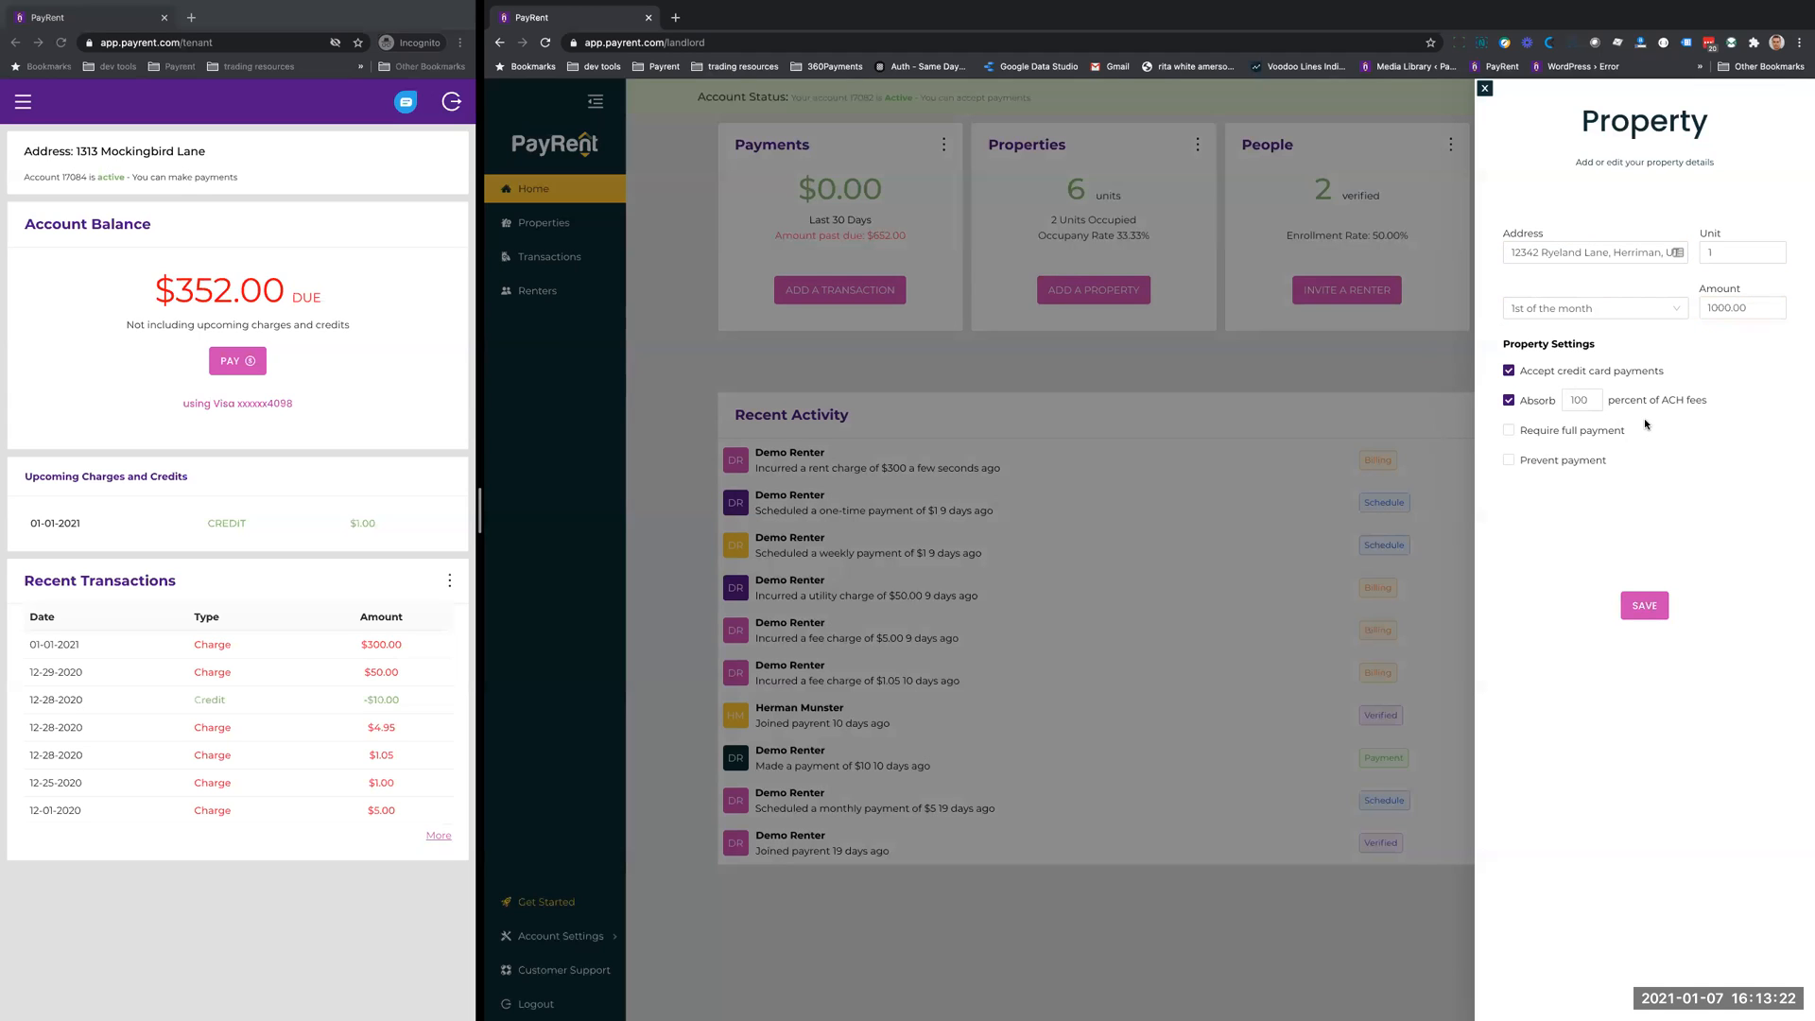
{"action": "double_click", "coordinate": [1578, 400]}
{"action": "type", "text": "50"}
{"action": "left_click", "coordinate": [1510, 400]}
- Turn the ACH fee absorption back on, leave credit card payments accepted after toggling them, and save the property
{"action": "mouse_move", "coordinate": [1805, 798]}
{"action": "left_click", "coordinate": [1509, 372]}
{"action": "left_click", "coordinate": [1527, 372]}
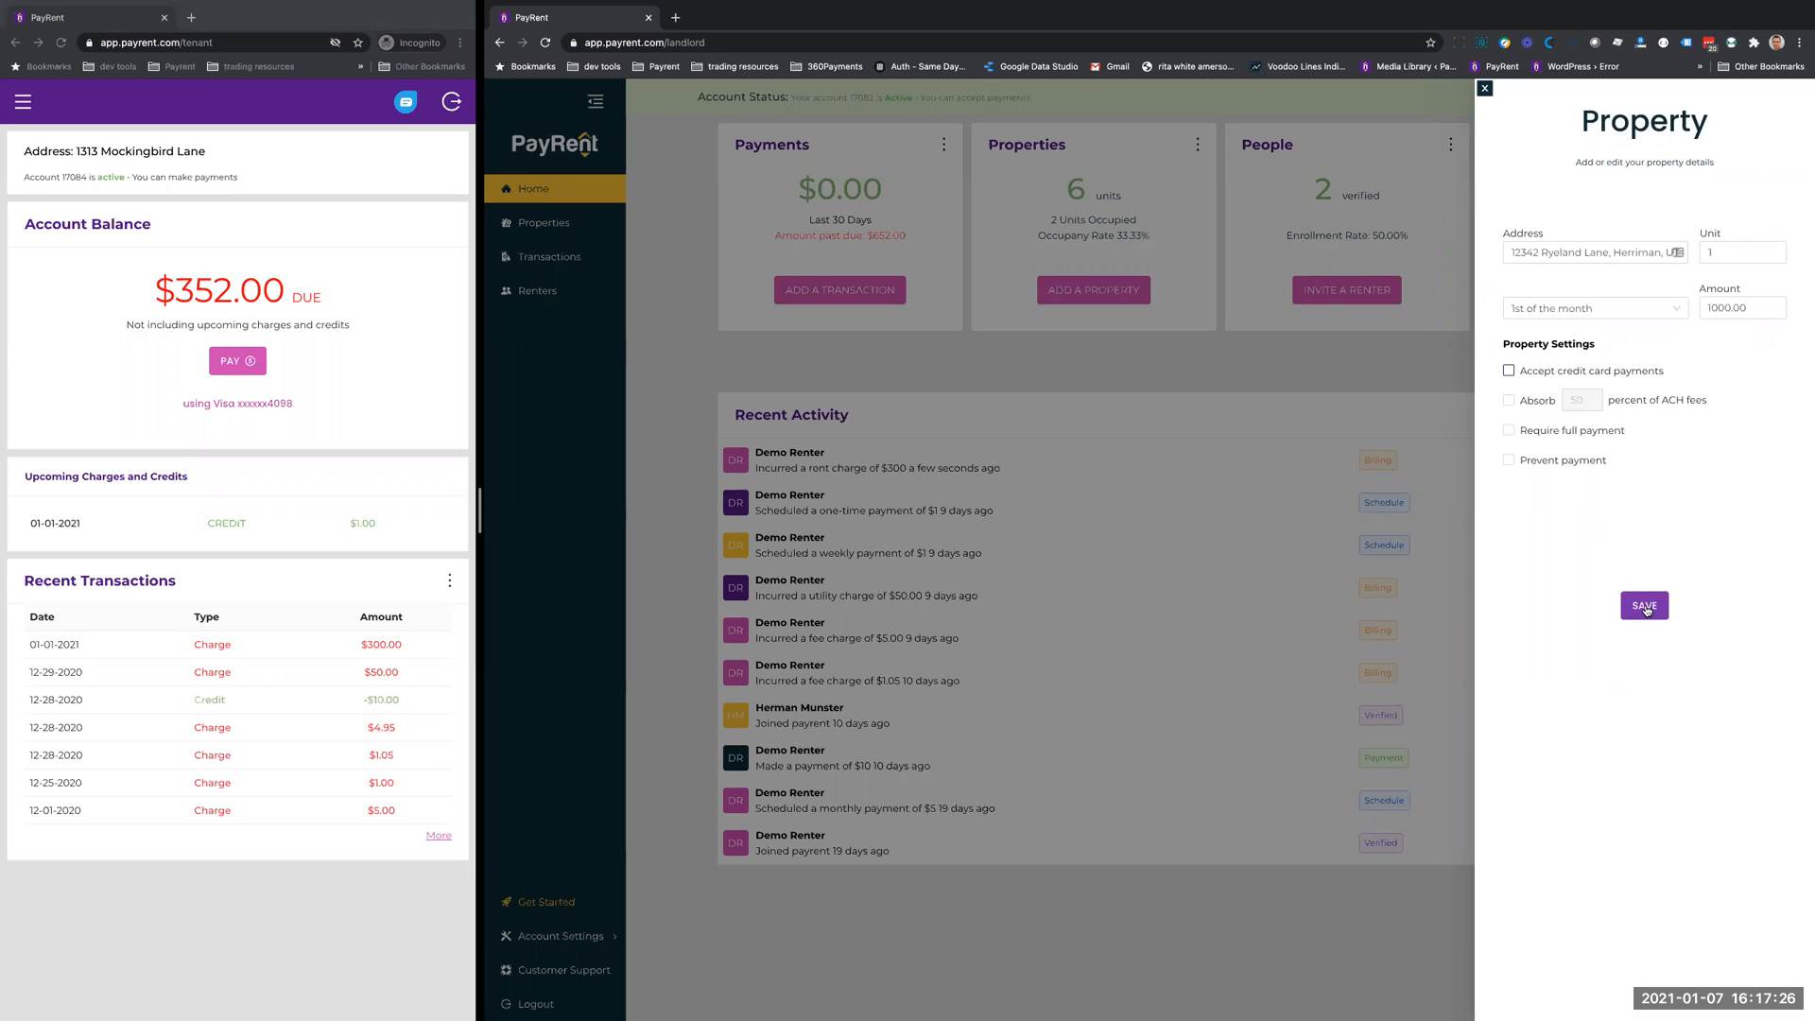
{"action": "left_click", "coordinate": [1509, 400]}
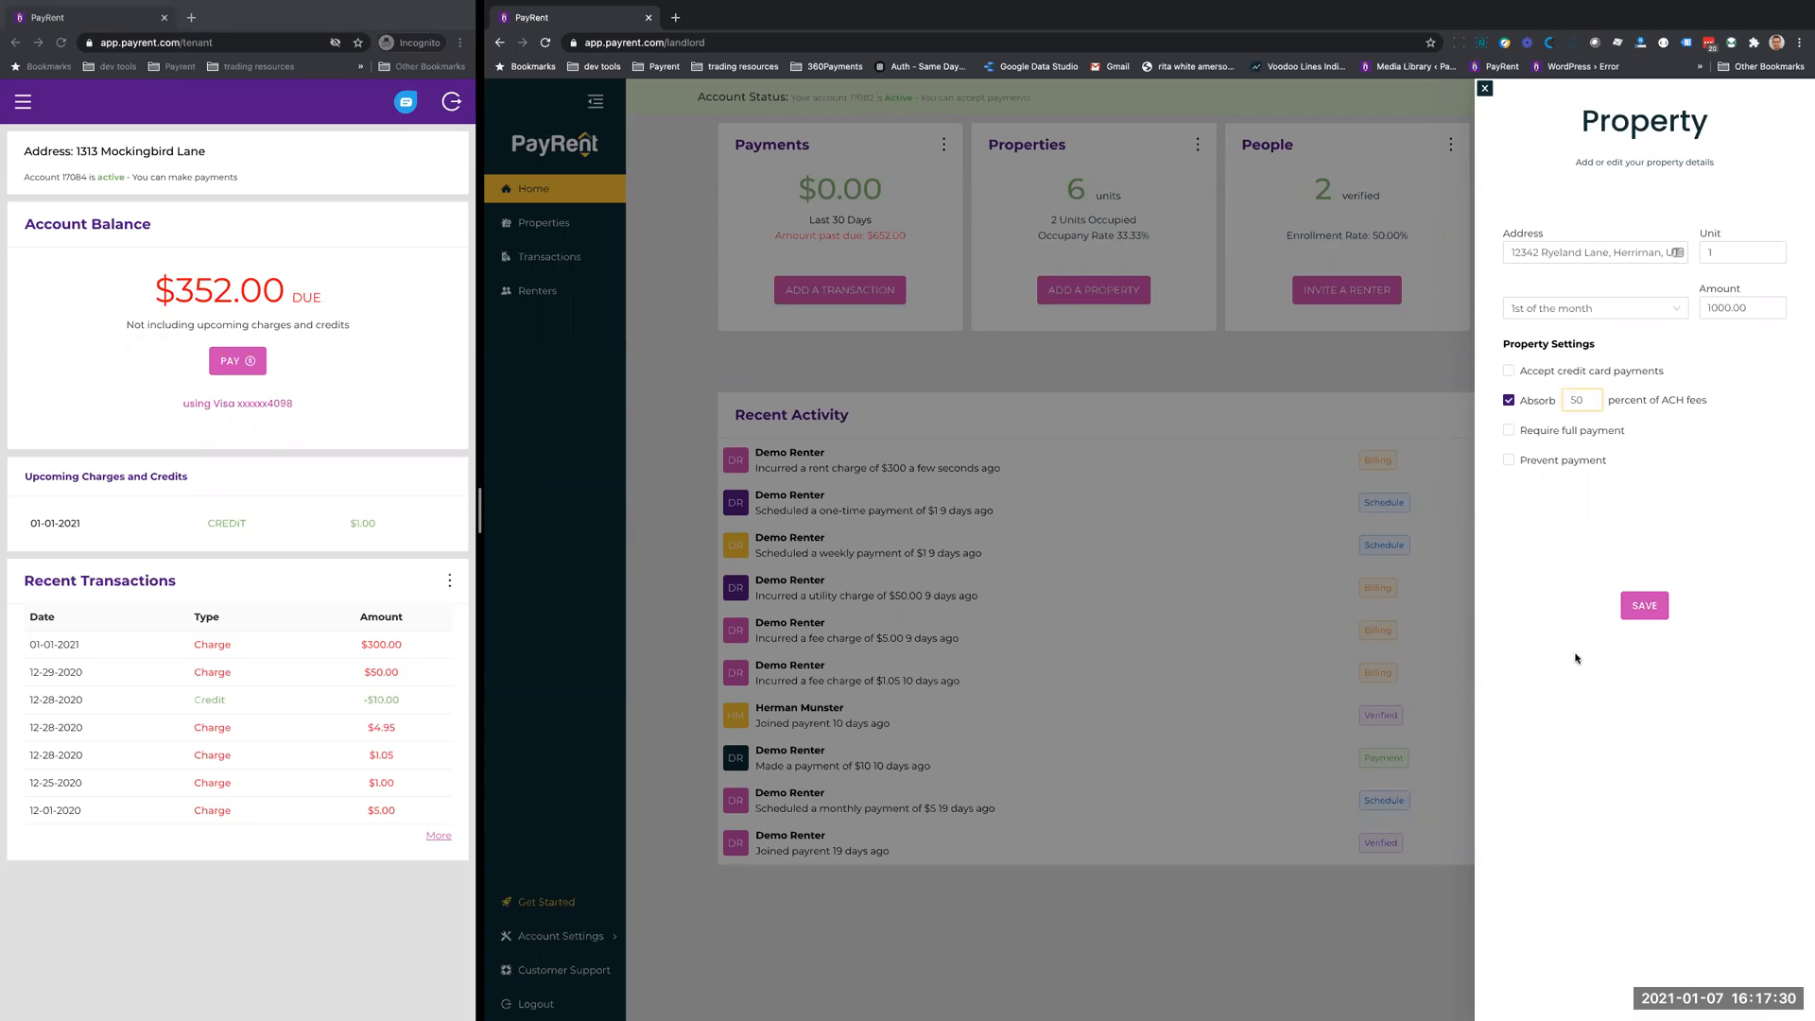
{"action": "left_click", "coordinate": [1509, 371]}
{"action": "left_click", "coordinate": [1645, 607]}
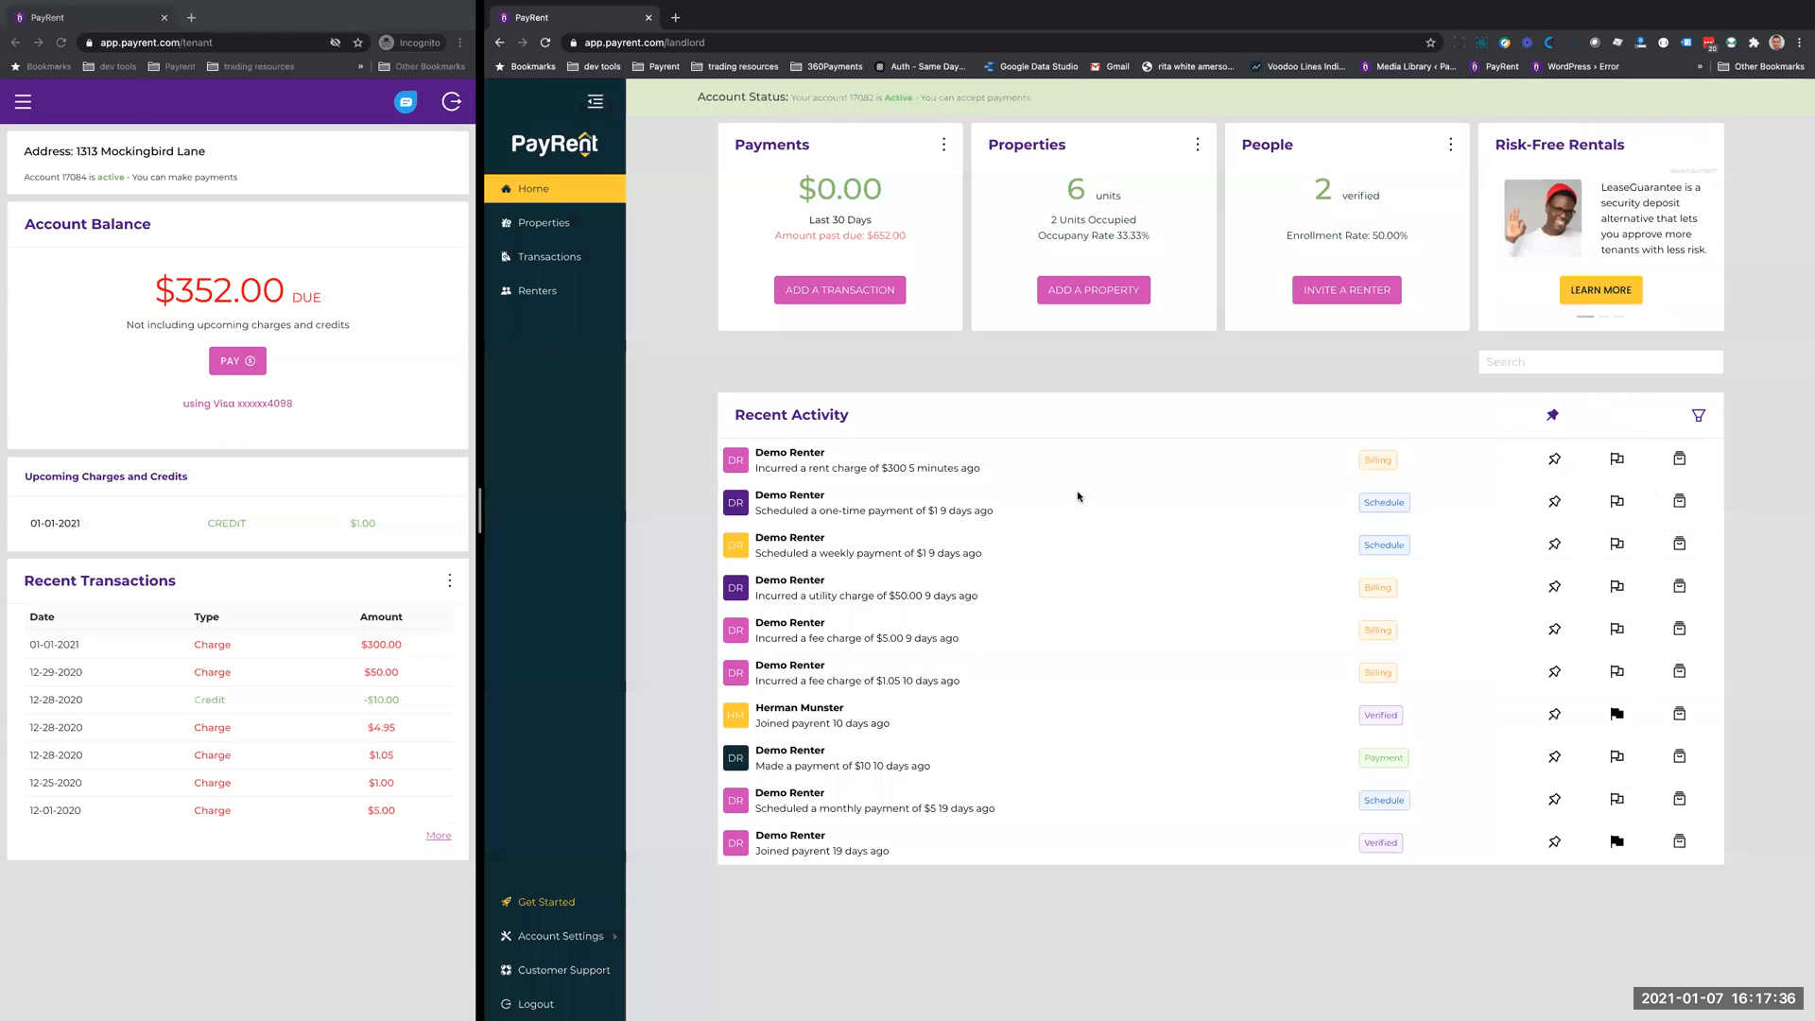
- Check the newly added property in the properties list and return to the home overview
{"action": "left_click", "coordinate": [541, 224]}
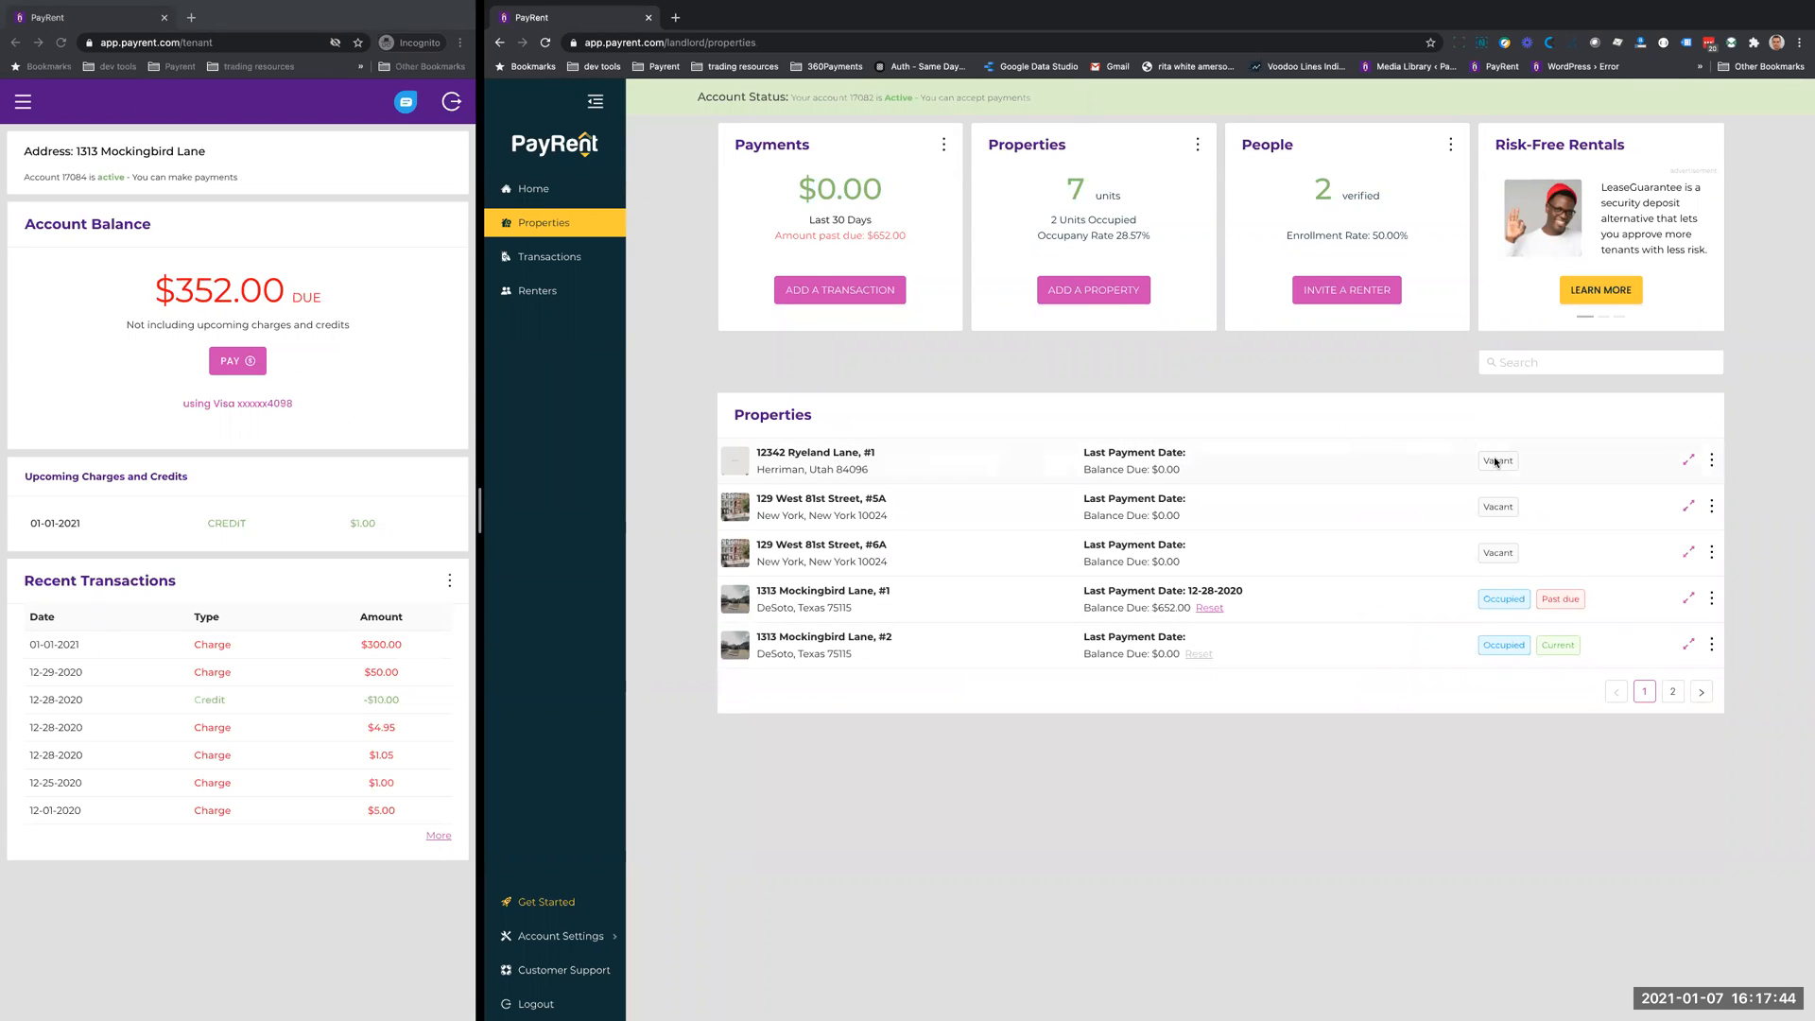
{"action": "left_click", "coordinate": [602, 203]}
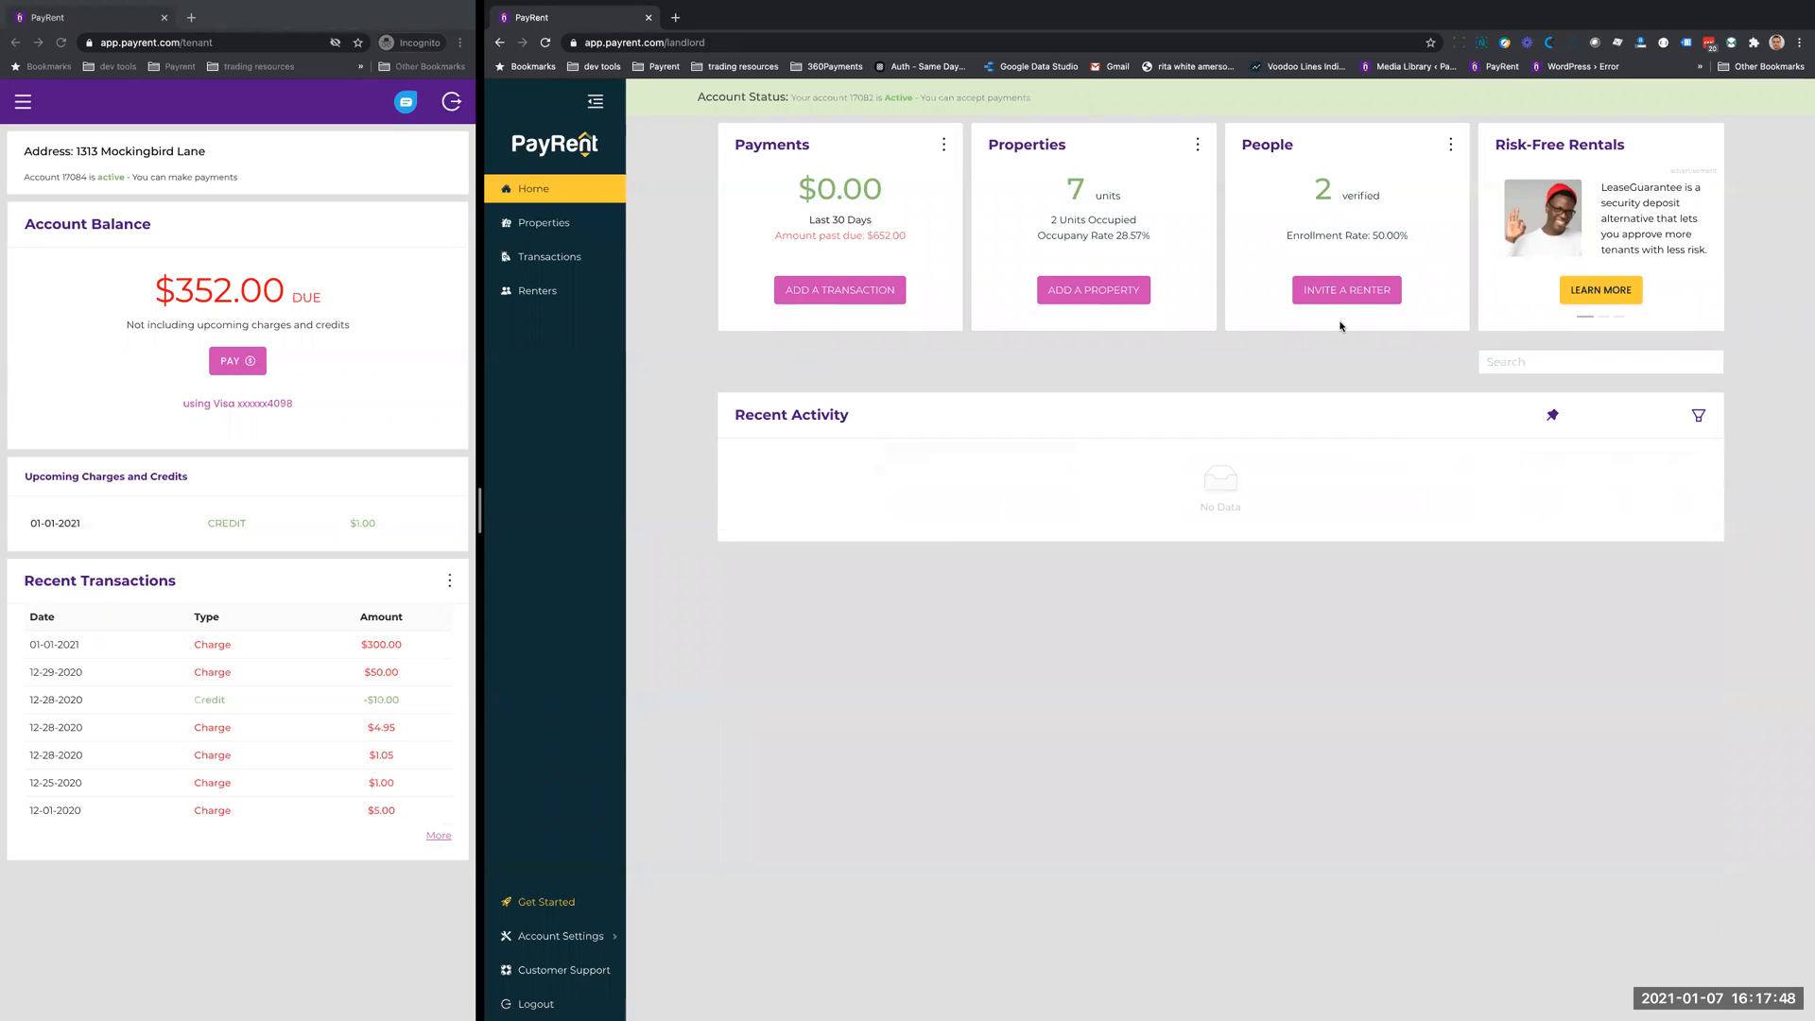
- Start a renter invitation and enter the renter's name, correcting any typing errors
{"action": "left_click", "coordinate": [1346, 291]}
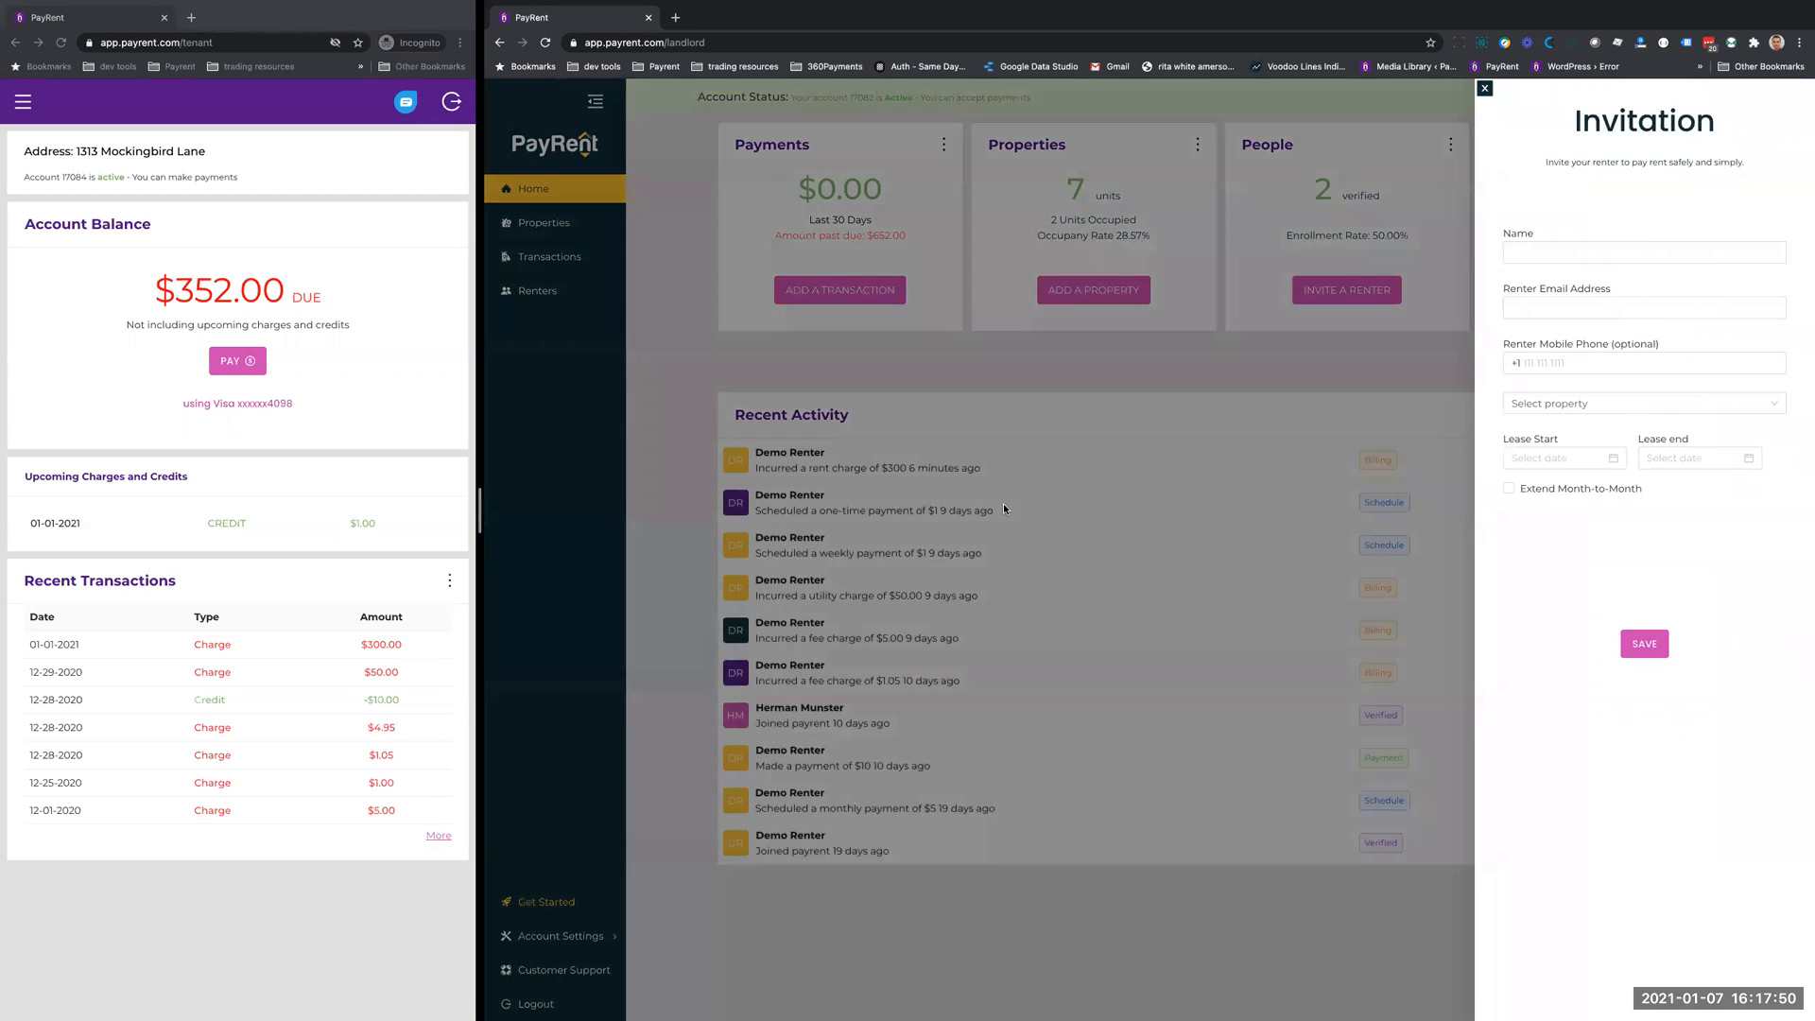
{"action": "left_click", "coordinate": [1551, 253]}
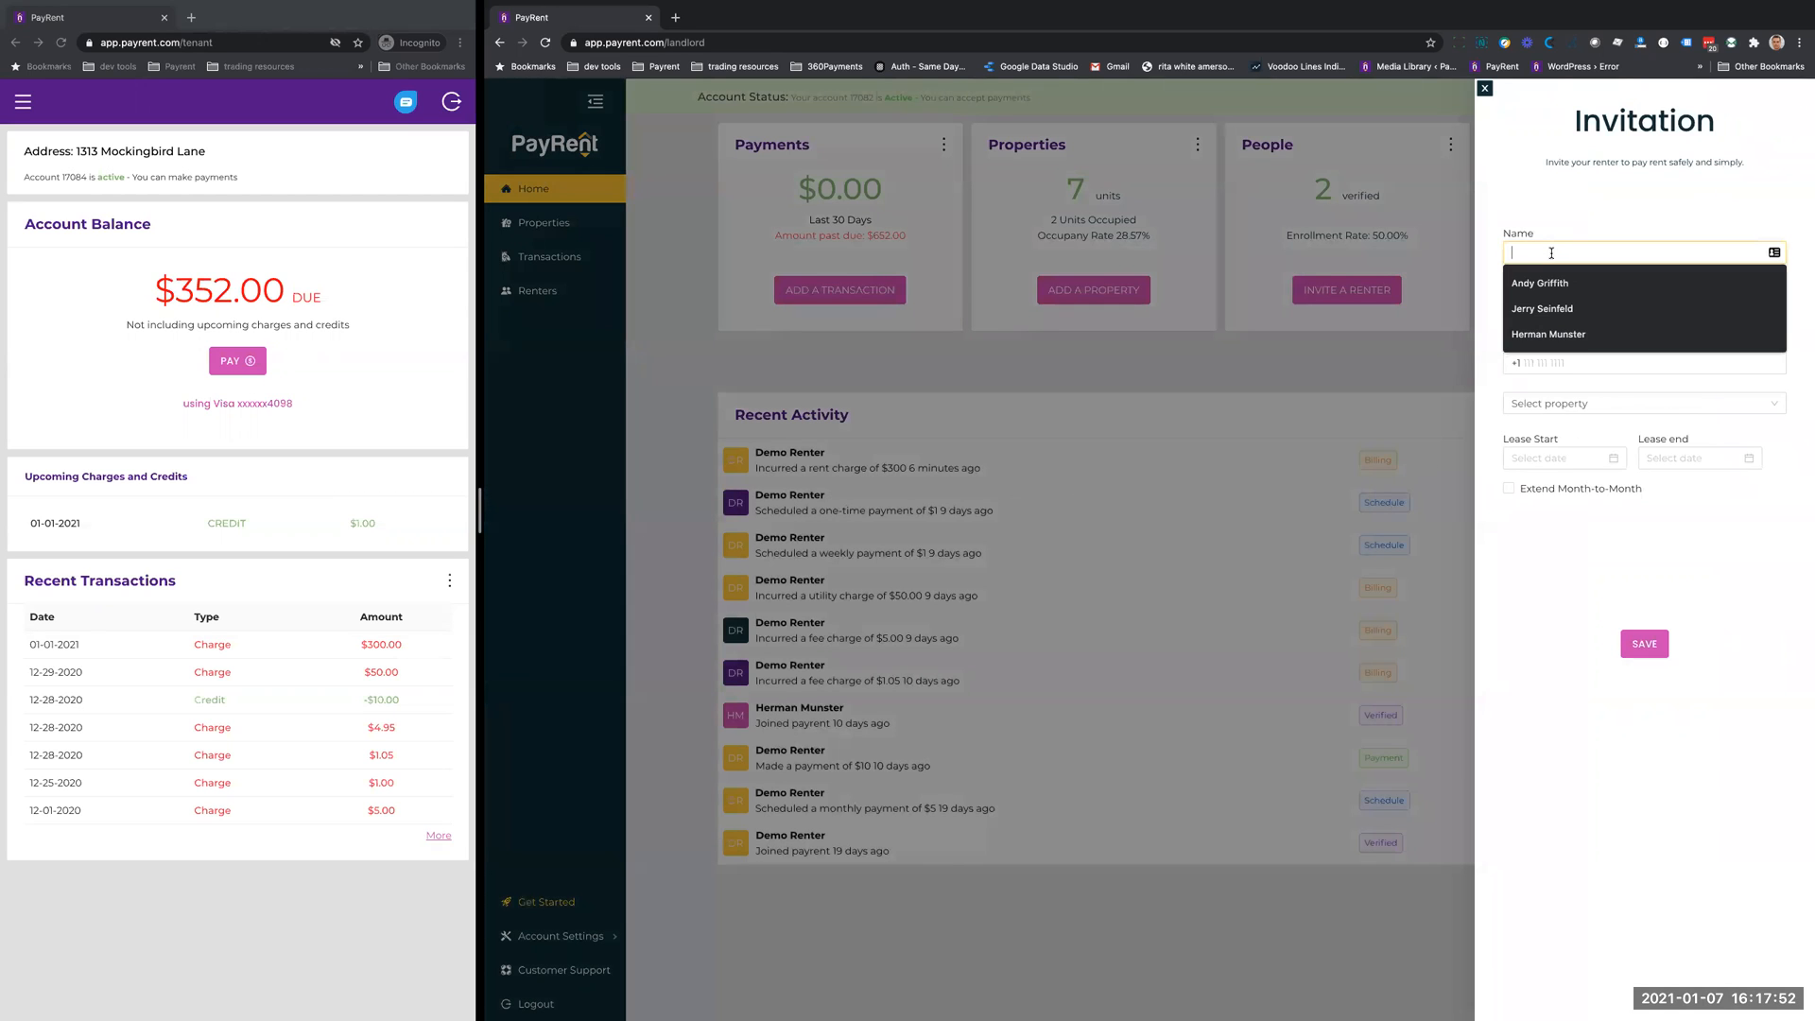
{"action": "type", "text": "Ne"}
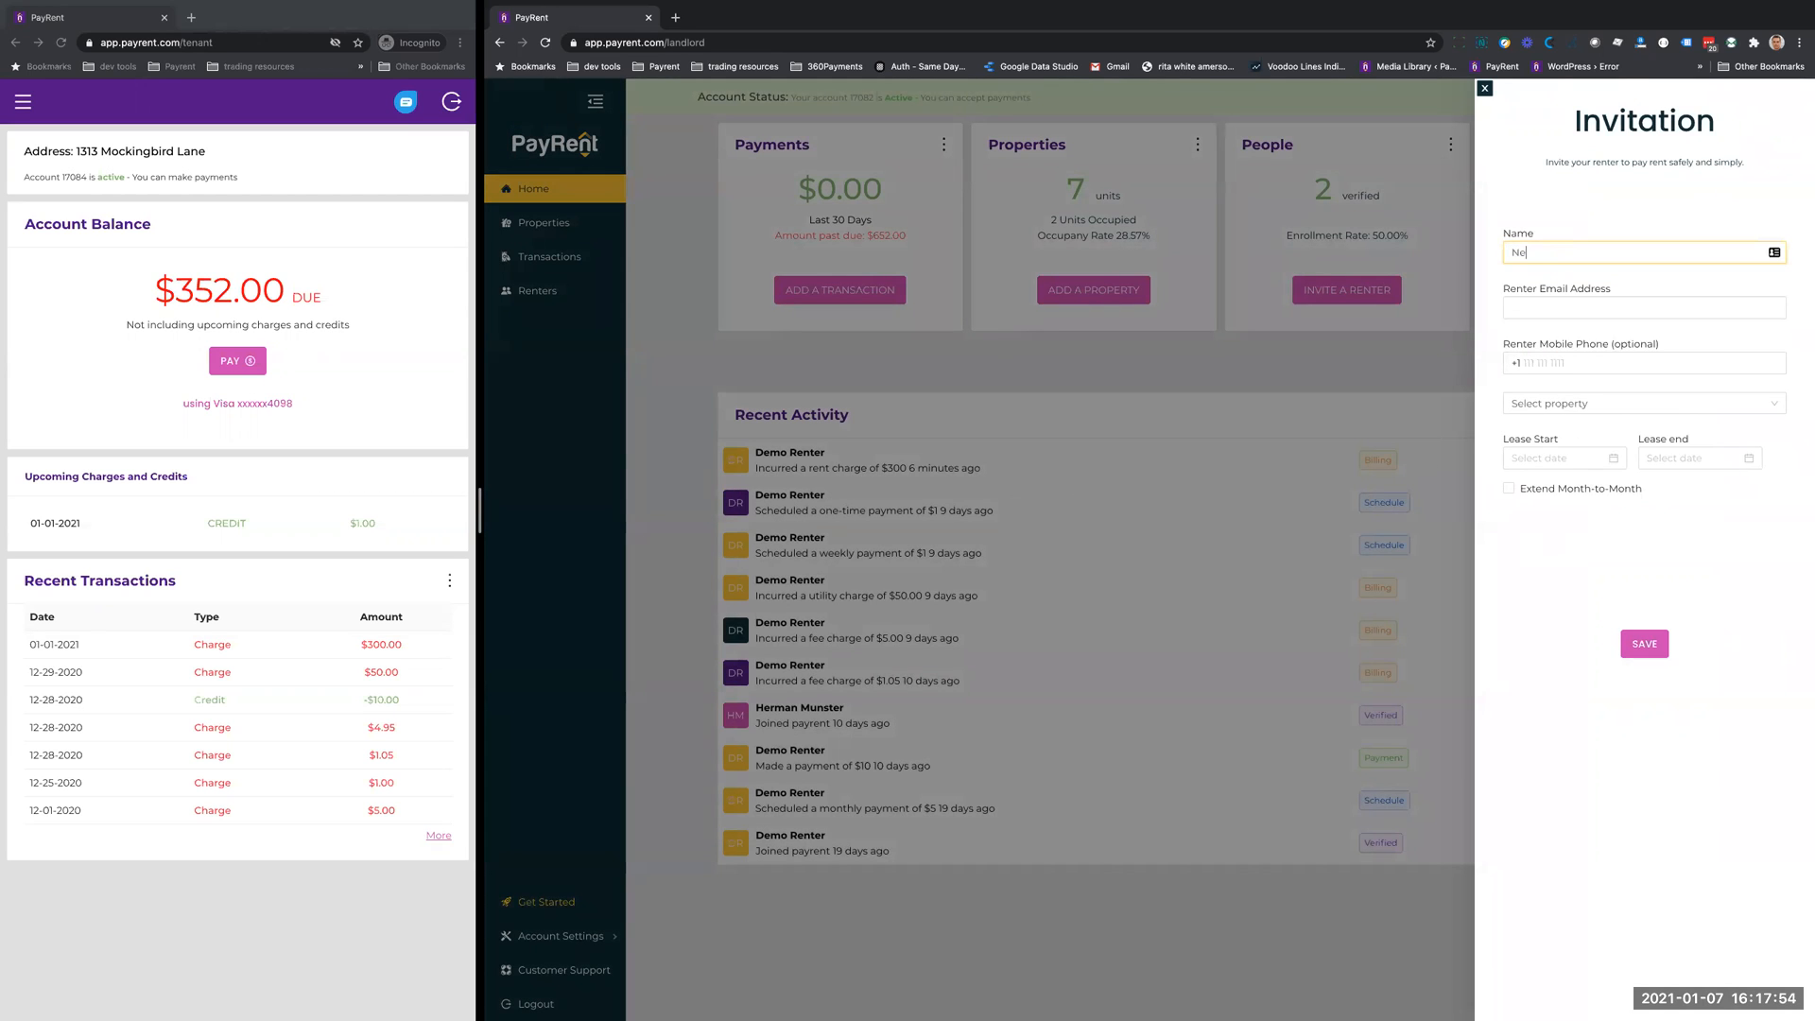
{"action": "type", "text": "wbiw Renter"}
{"action": "left_click", "coordinate": [1554, 251]}
{"action": "key", "text": "BackSpace"}
{"action": "type", "text": "e"}
- Fill in the renter's e-mail address and choose the suggested mobile phone number for the invitation
{"action": "left_click", "coordinate": [1538, 308]}
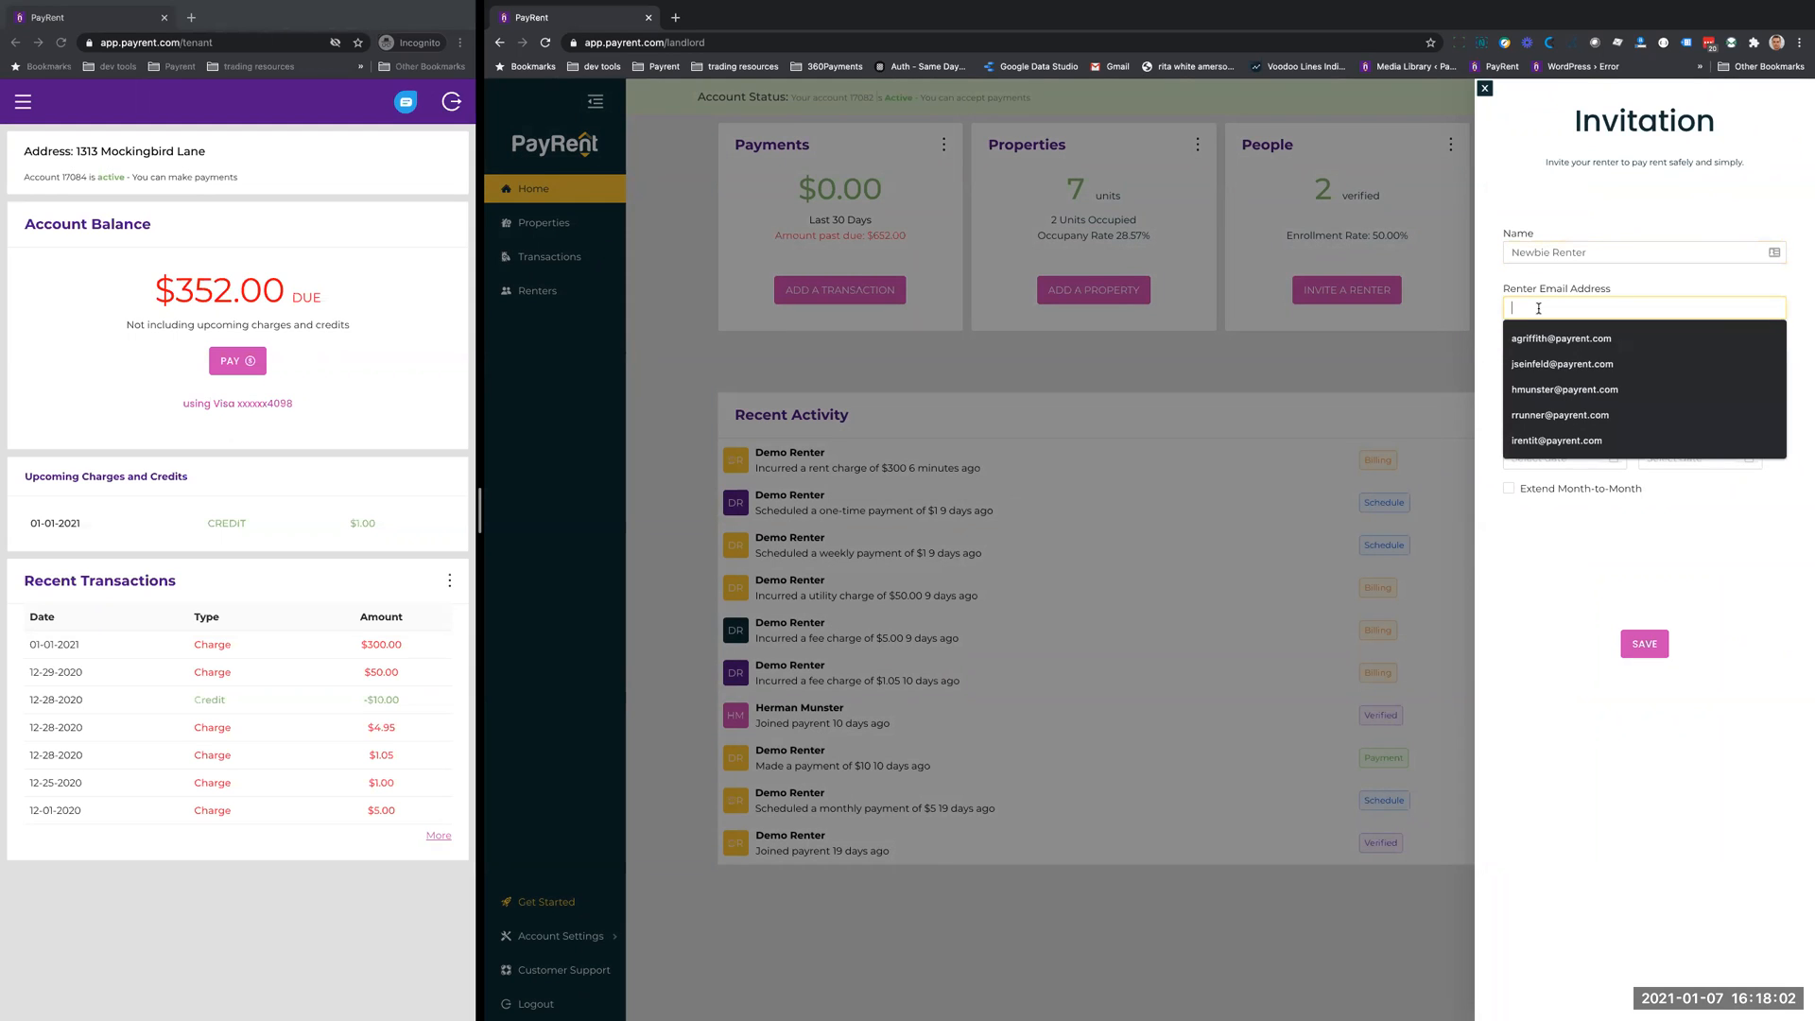
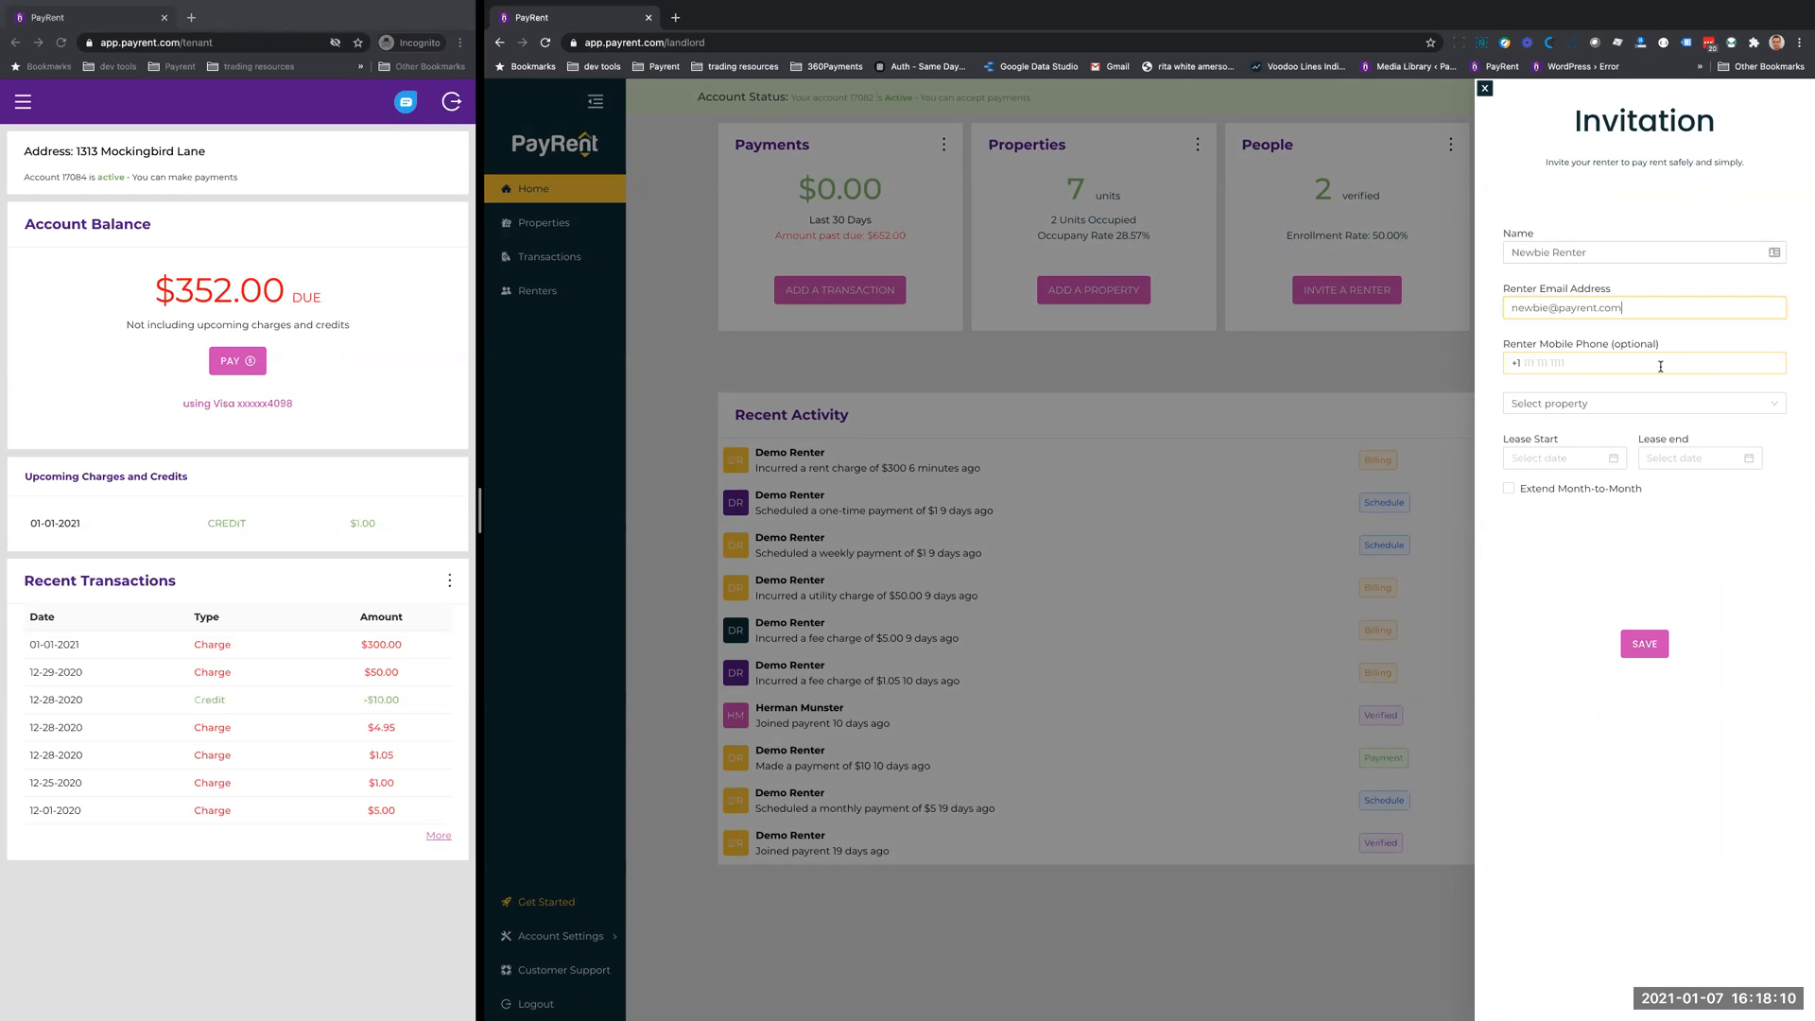
{"action": "left_click", "coordinate": [1606, 363]}
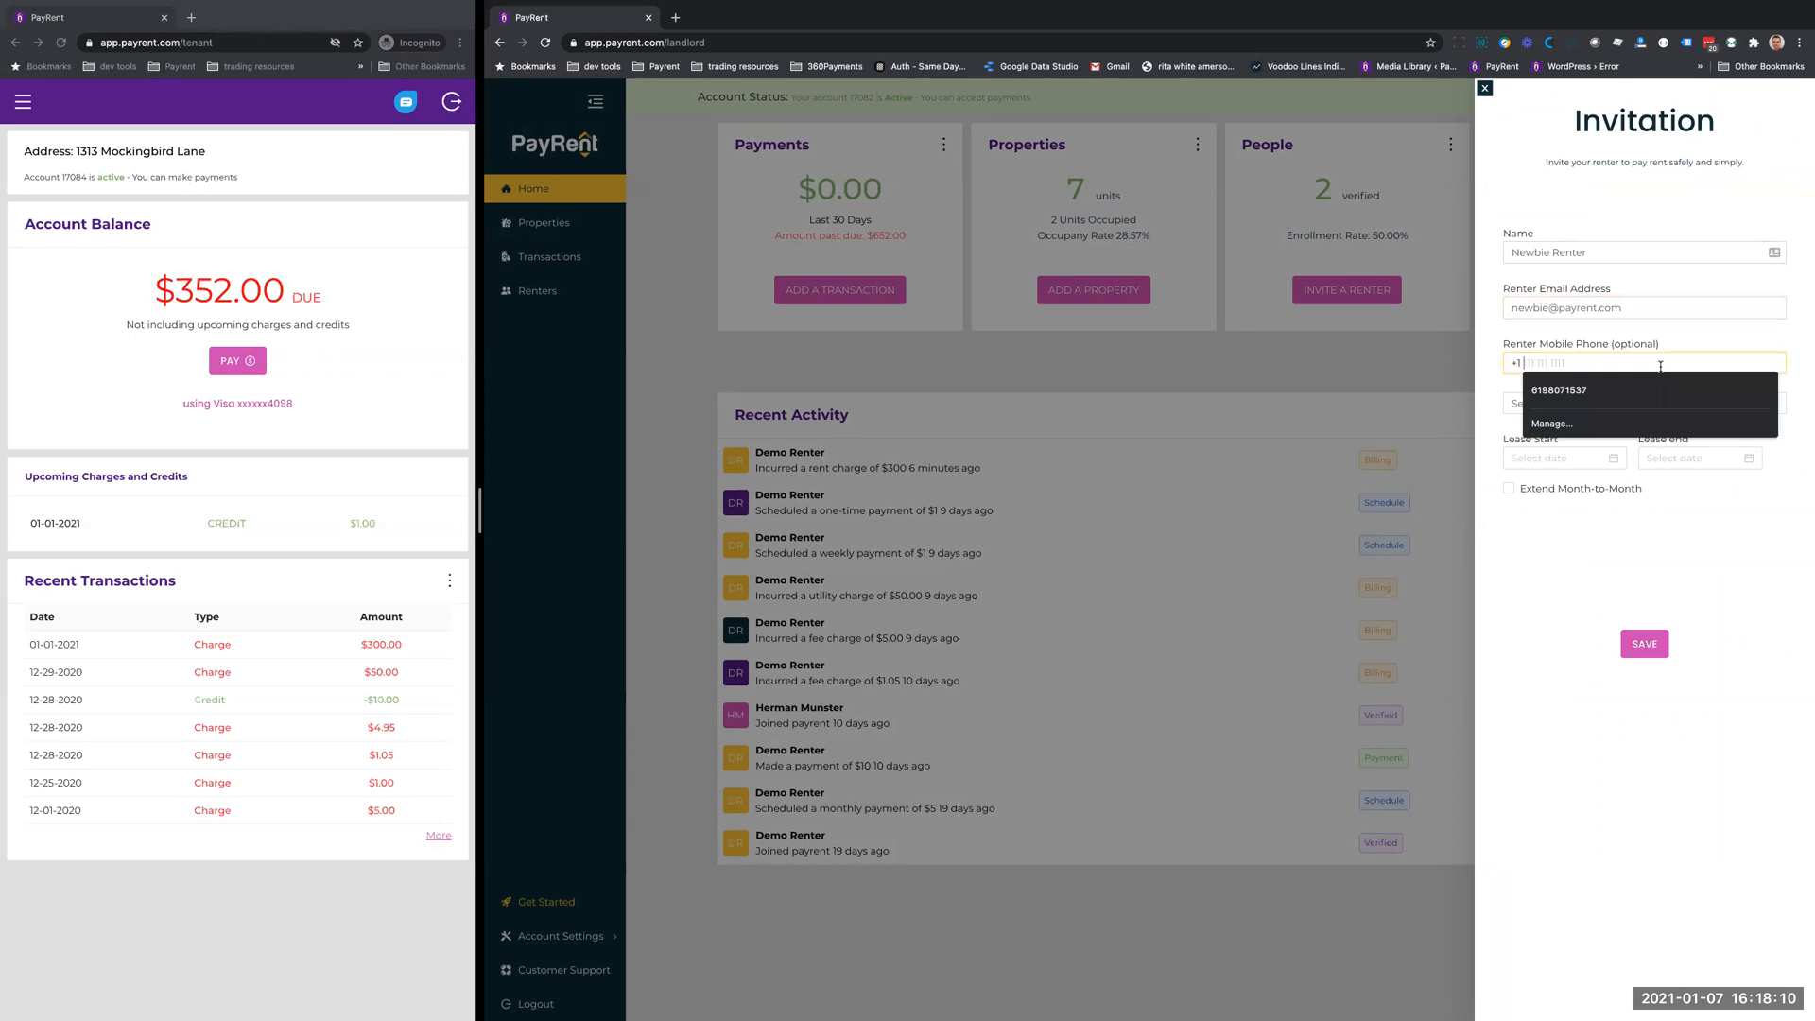
{"action": "left_click", "coordinate": [1615, 393]}
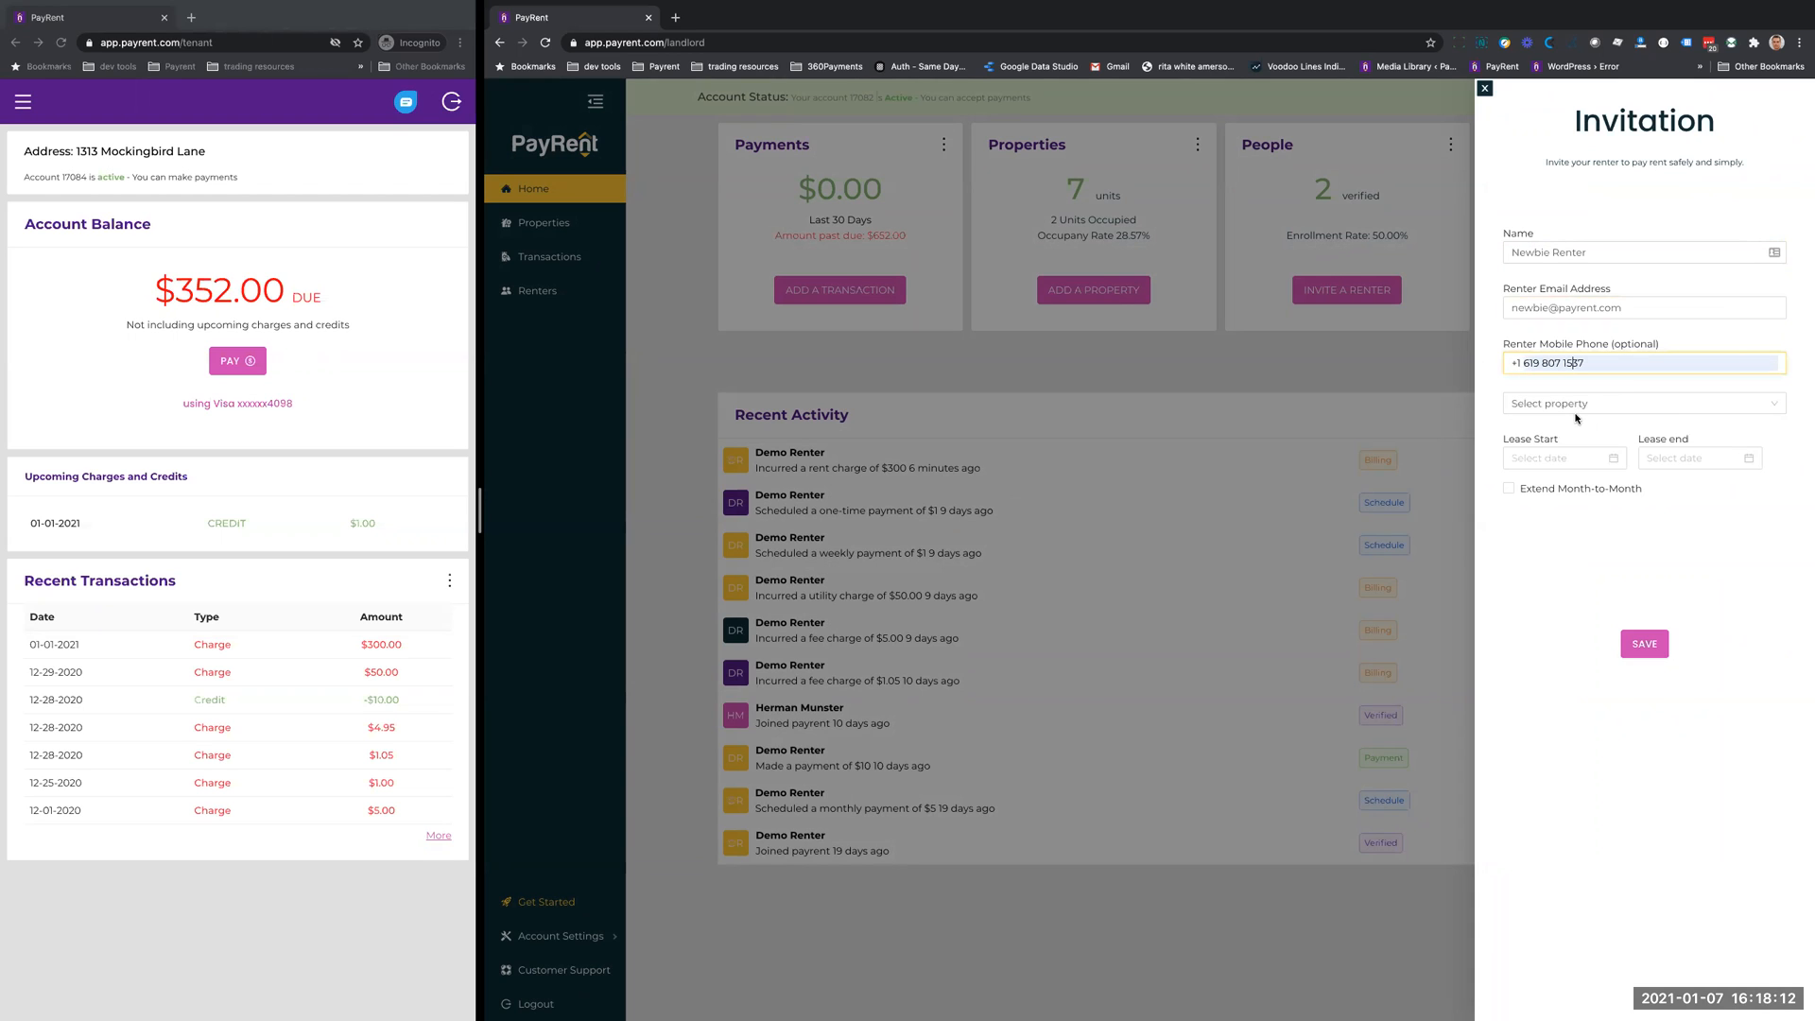
- Assign the newly added property to the invitation and set the lease start to 01-01-2021
{"action": "left_click", "coordinate": [1580, 404]}
{"action": "left_click", "coordinate": [1575, 432]}
{"action": "left_click", "coordinate": [1557, 455]}
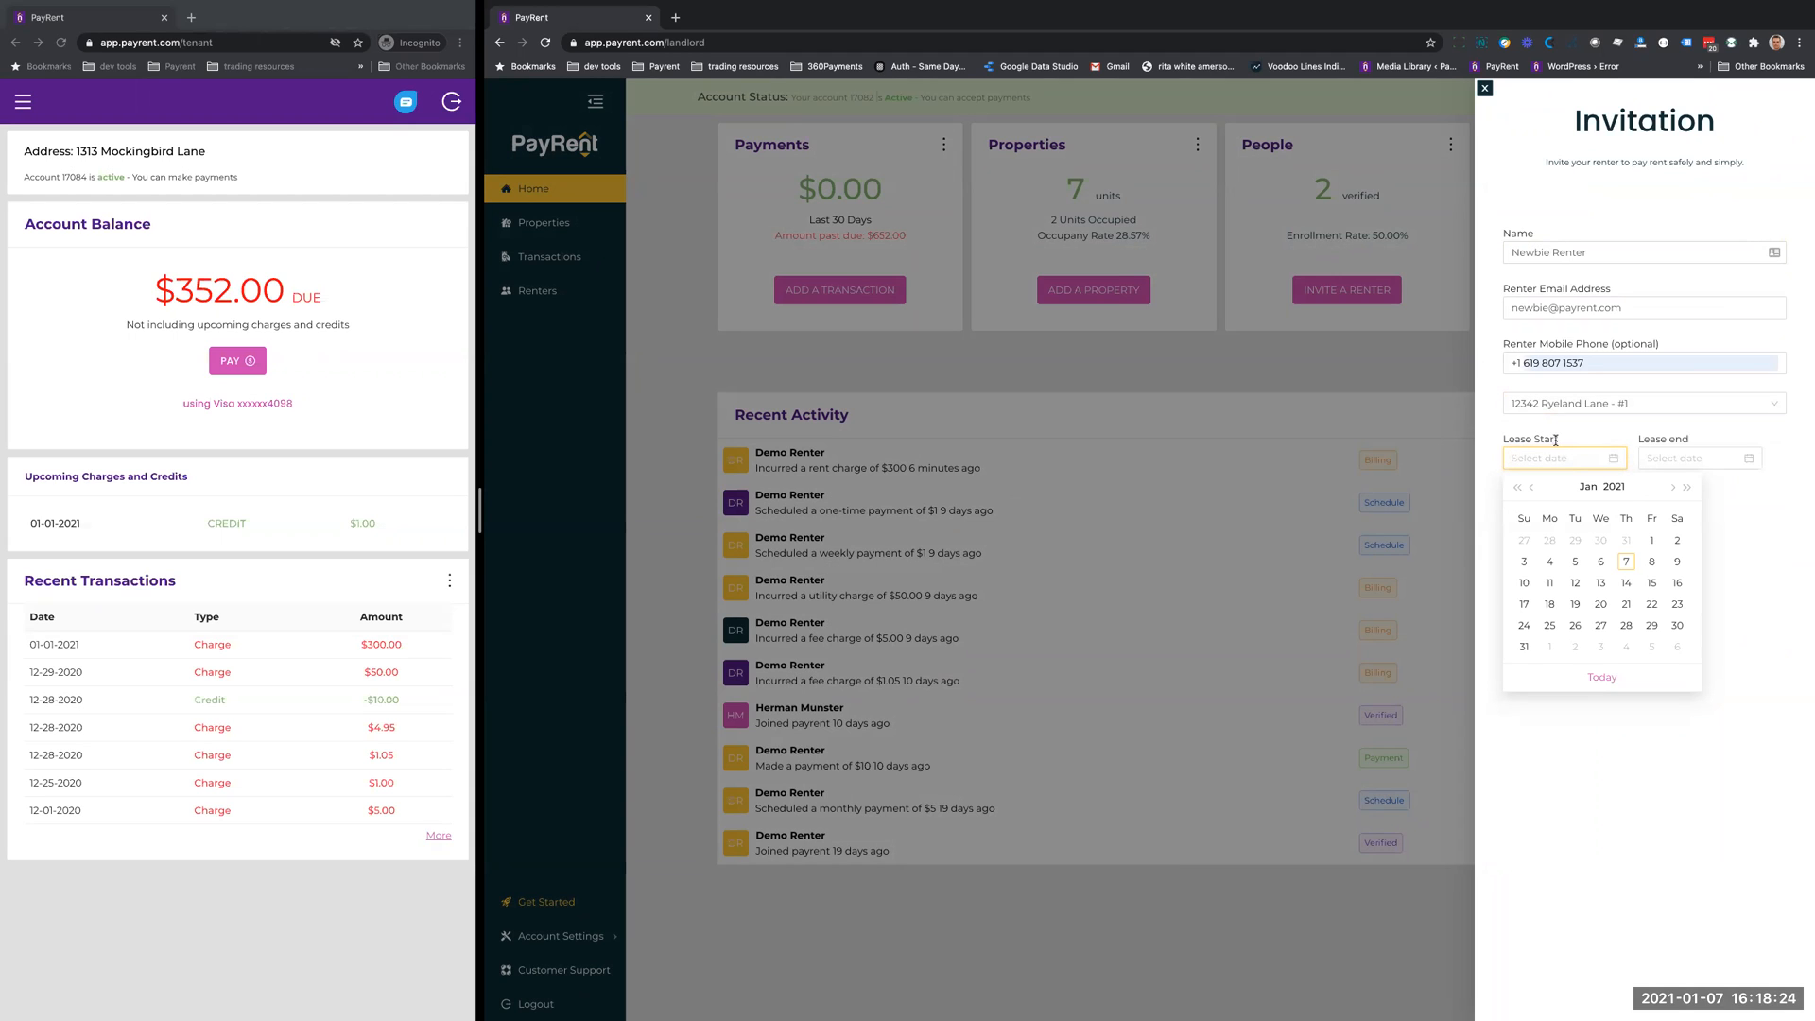
{"action": "left_click", "coordinate": [1651, 542]}
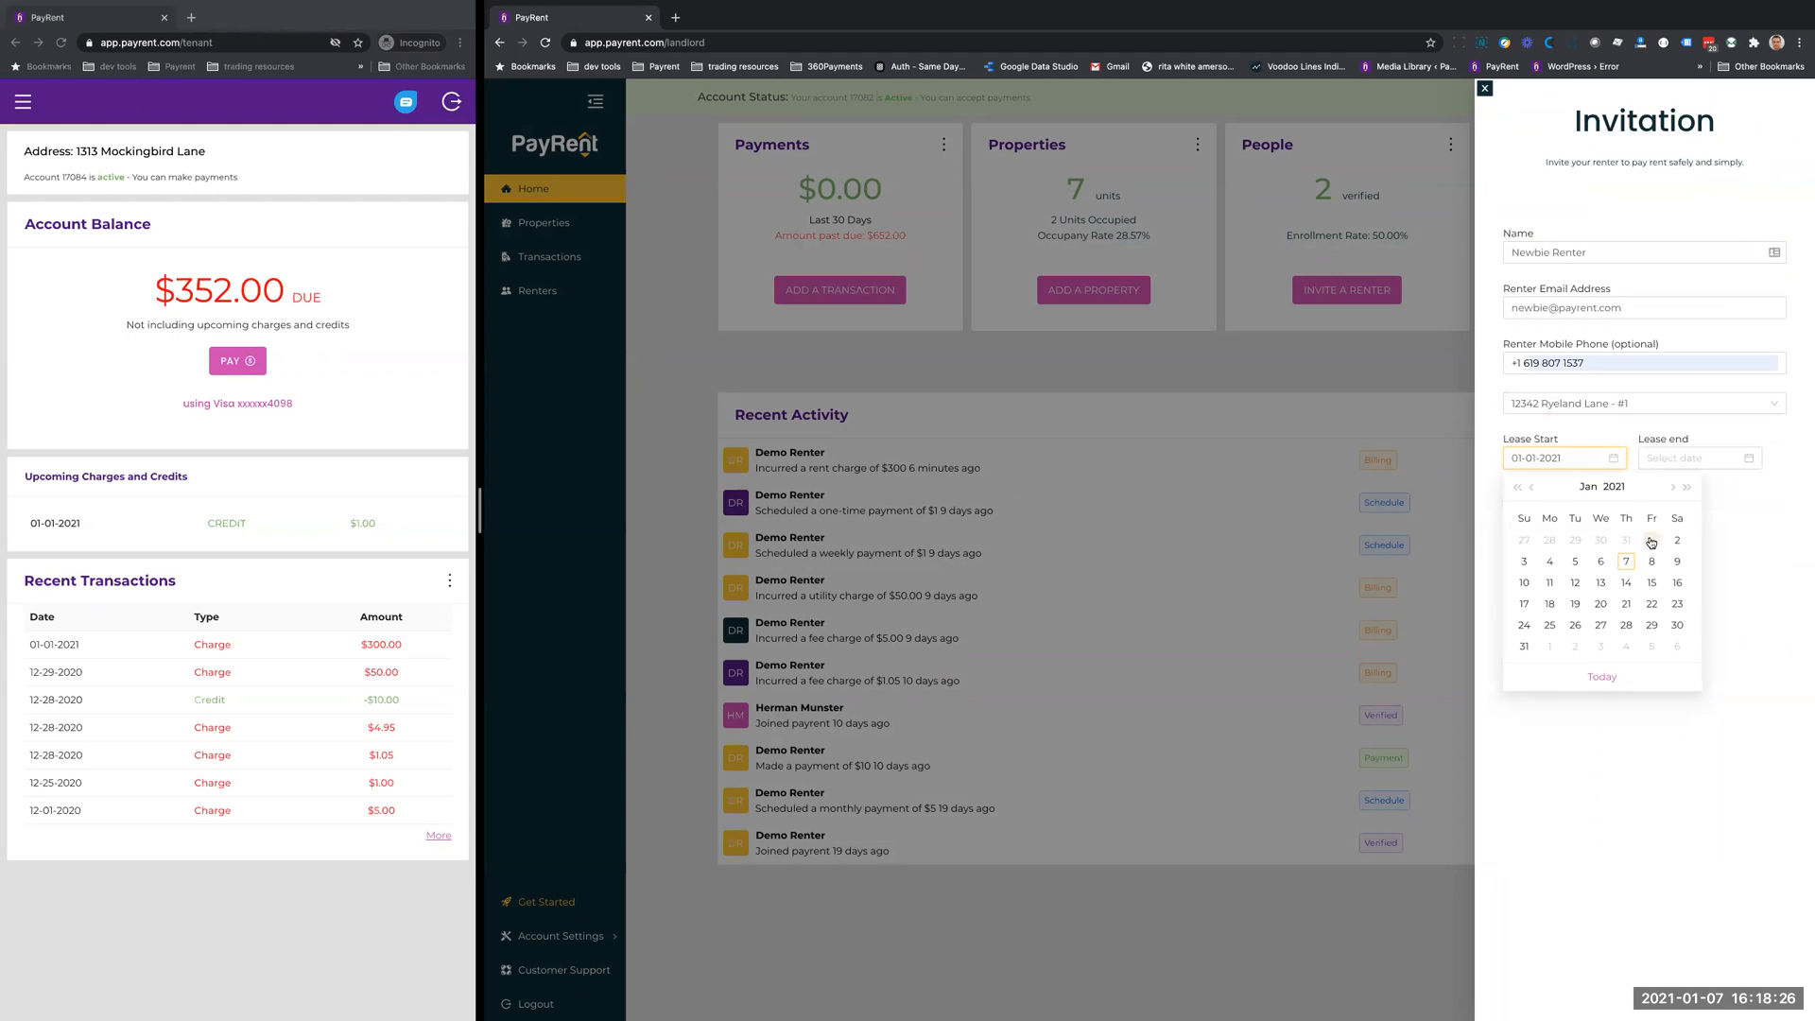
- Set the invitation's lease end to 12-31-2021
{"action": "left_click", "coordinate": [1673, 458]}
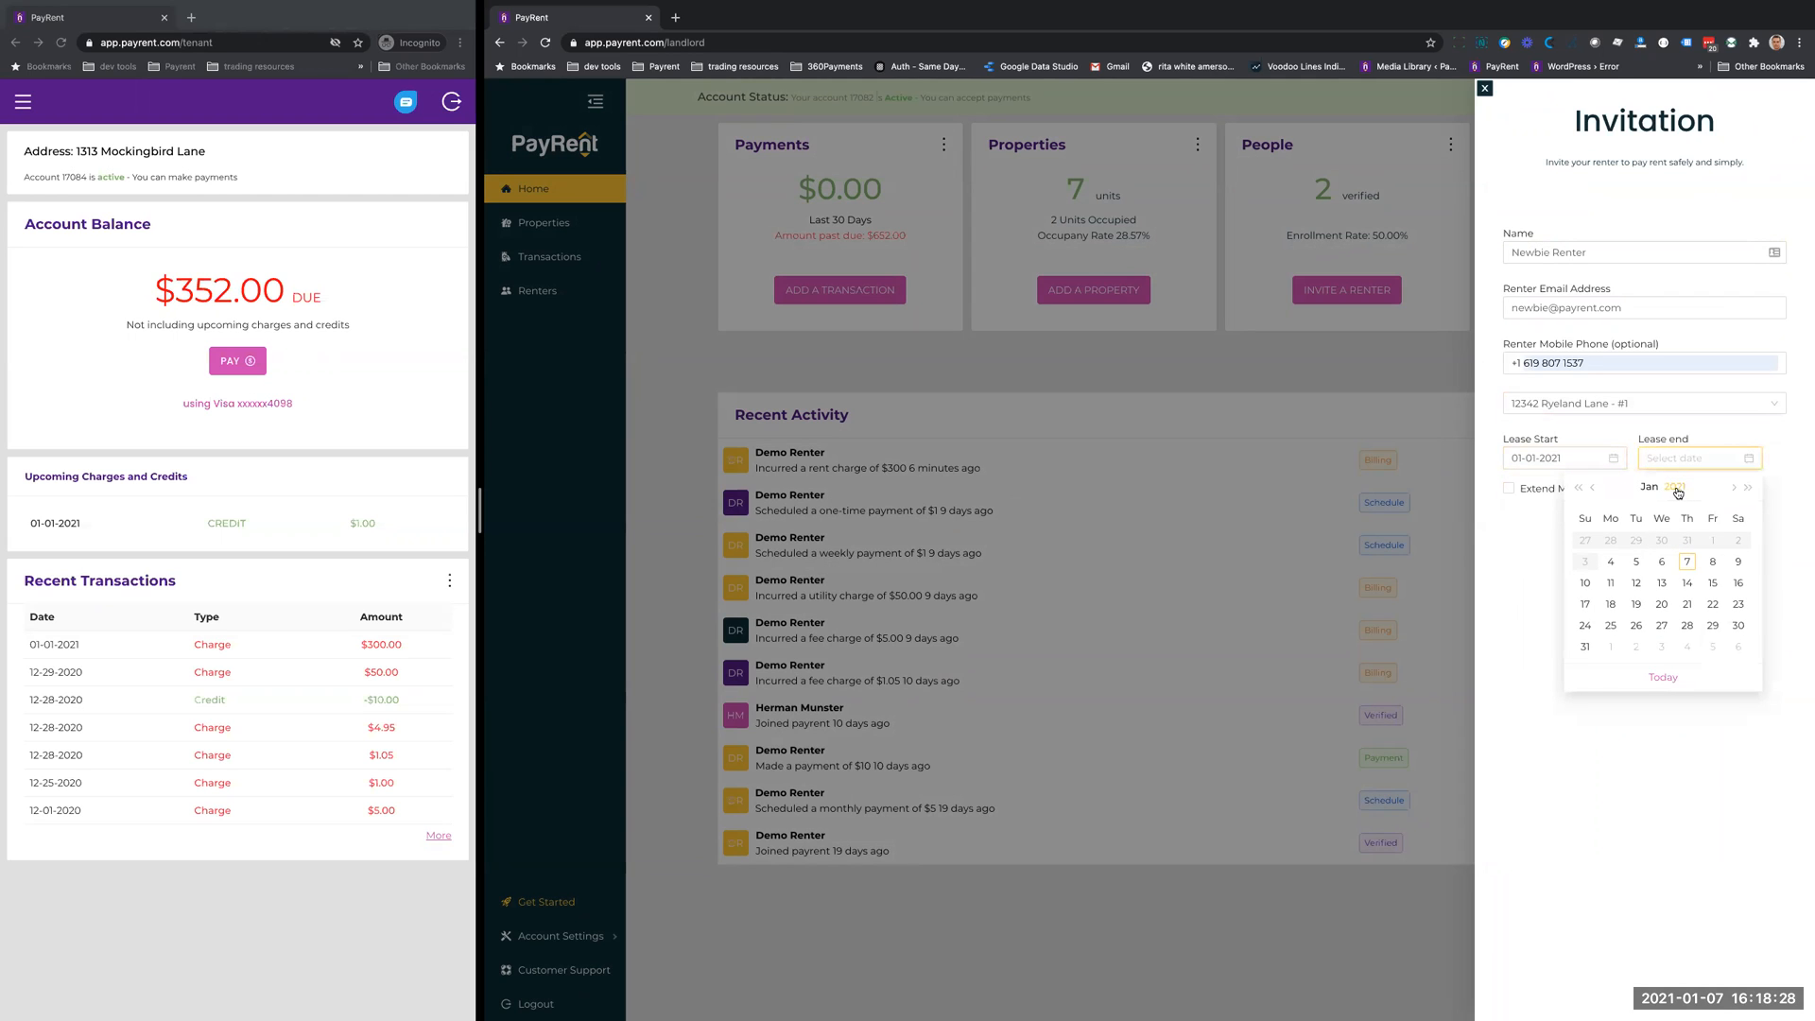
{"action": "left_click", "coordinate": [1678, 489]}
{"action": "left_click", "coordinate": [1720, 527]}
{"action": "left_click", "coordinate": [1734, 487]}
{"action": "left_click", "coordinate": [1733, 486]}
{"action": "left_click", "coordinate": [1733, 487]}
{"action": "left_click", "coordinate": [1734, 487]}
{"action": "left_click", "coordinate": [1733, 487]}
{"action": "left_click", "coordinate": [1735, 487]}
{"action": "left_click", "coordinate": [1735, 488]}
{"action": "left_click", "coordinate": [1735, 488]}
{"action": "left_click", "coordinate": [1736, 488]}
{"action": "left_click", "coordinate": [1736, 487]}
{"action": "left_click", "coordinate": [1735, 487]}
{"action": "left_click", "coordinate": [1736, 488]}
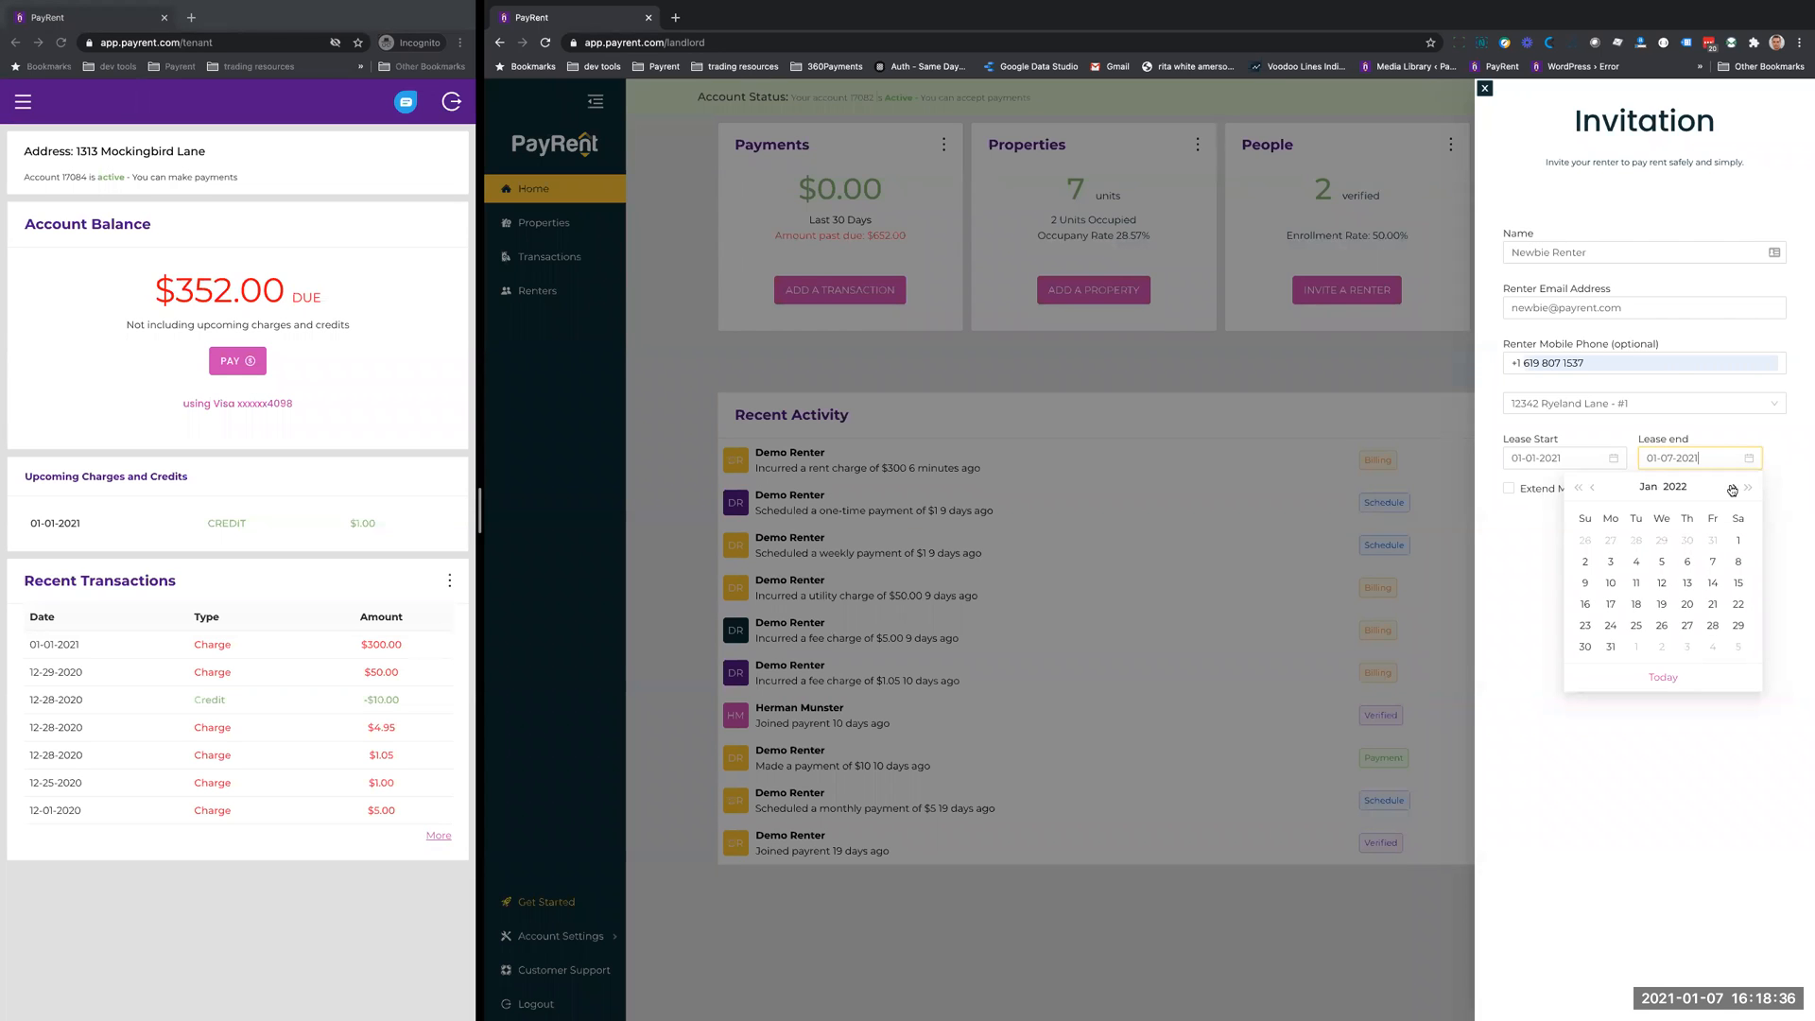
{"action": "left_click", "coordinate": [1594, 489]}
{"action": "left_click", "coordinate": [1708, 625]}
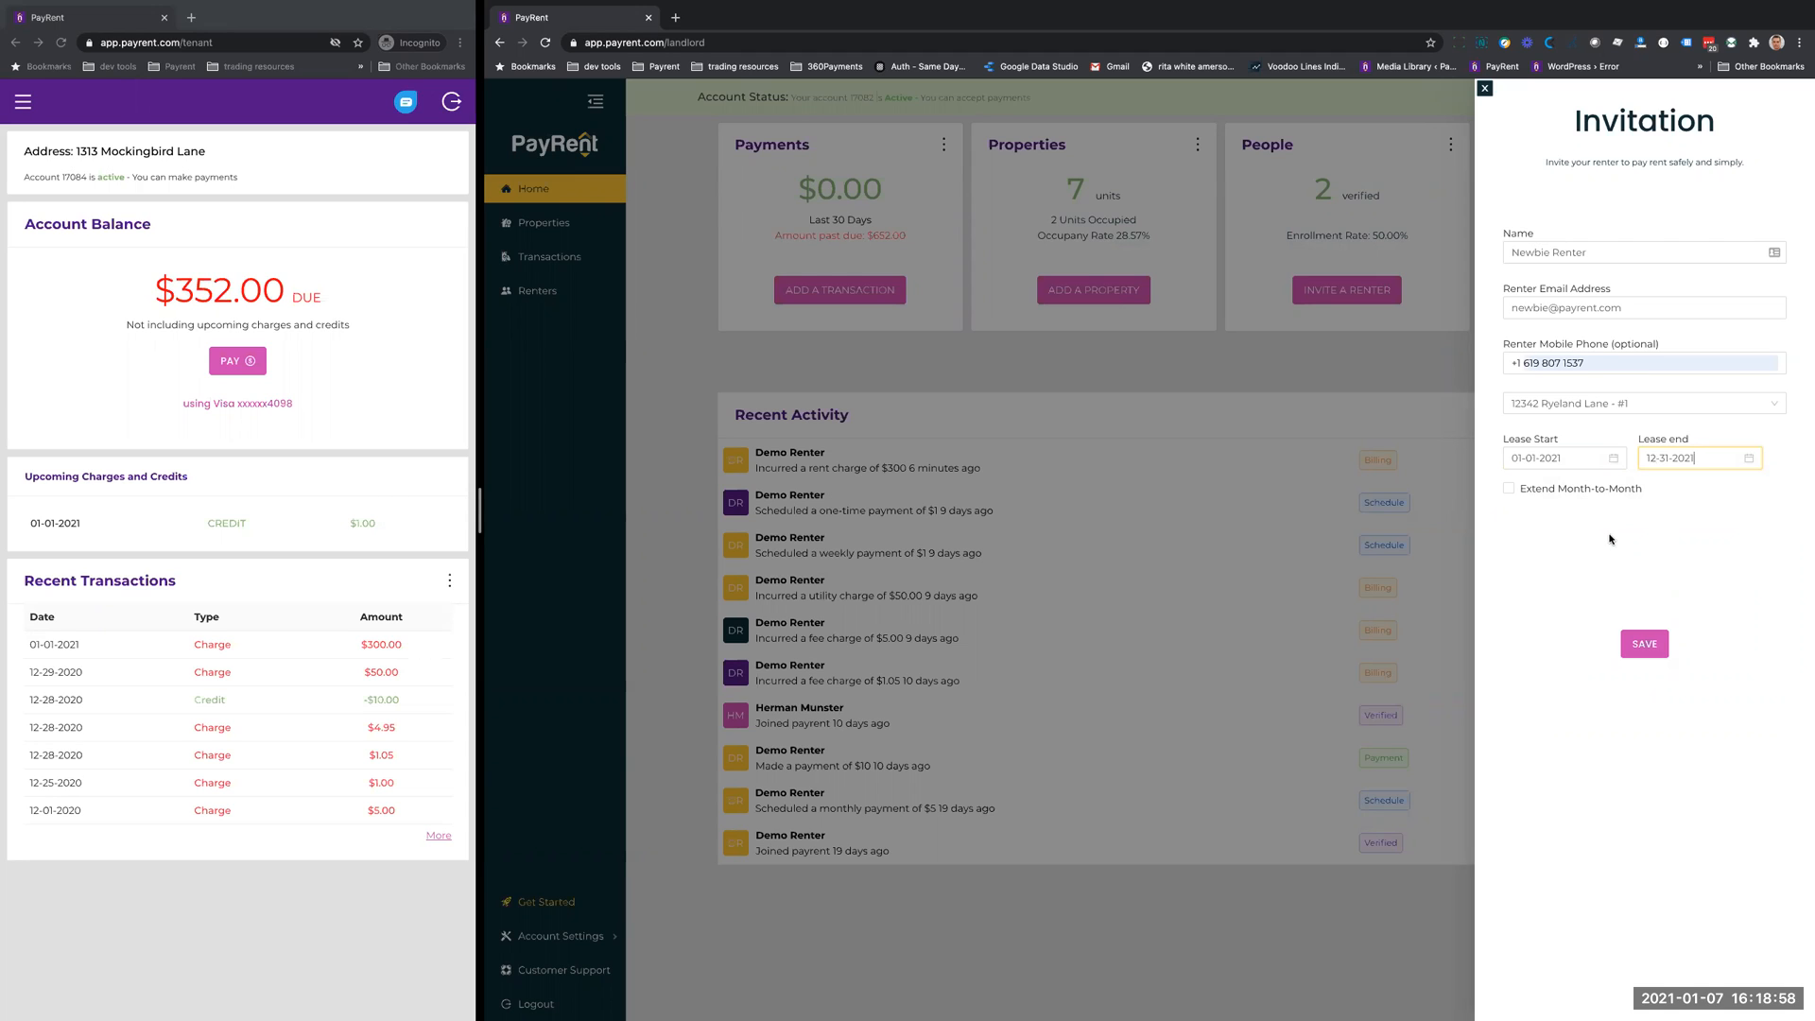
- Enable the month-to-month lease extension and save the renter invitation
{"action": "left_click", "coordinate": [1509, 489]}
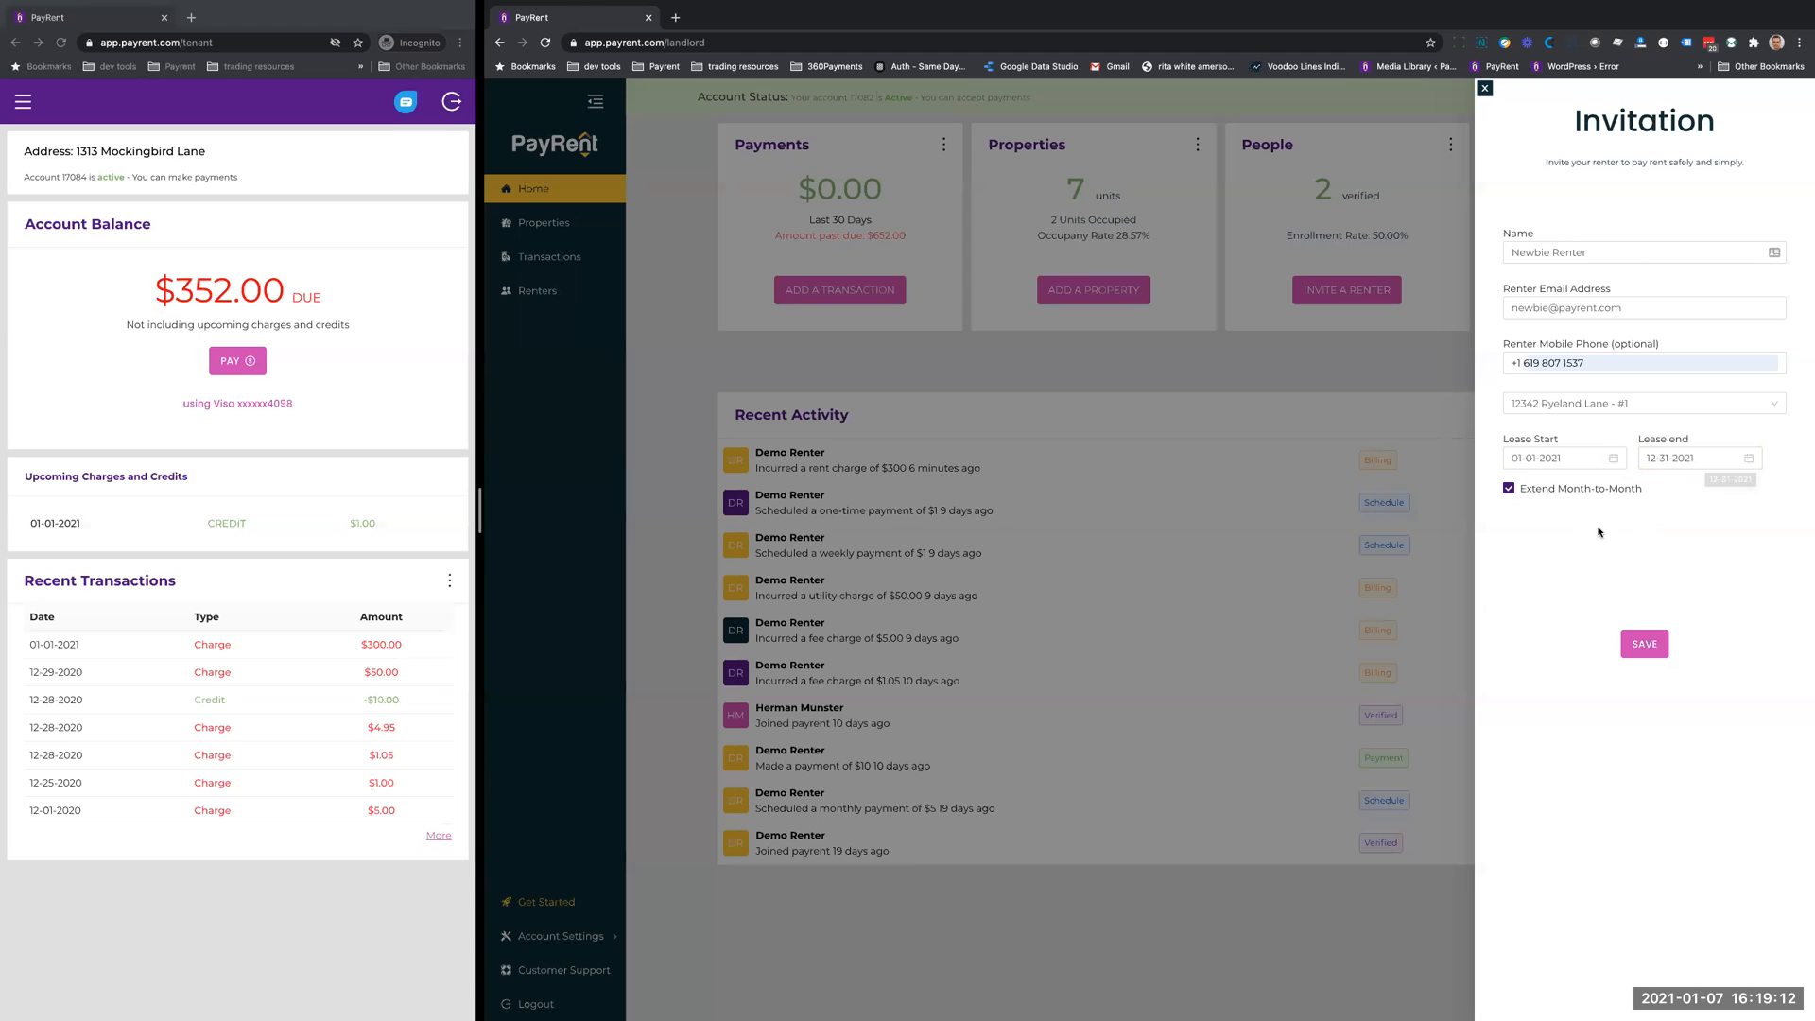
{"action": "left_click", "coordinate": [1643, 644]}
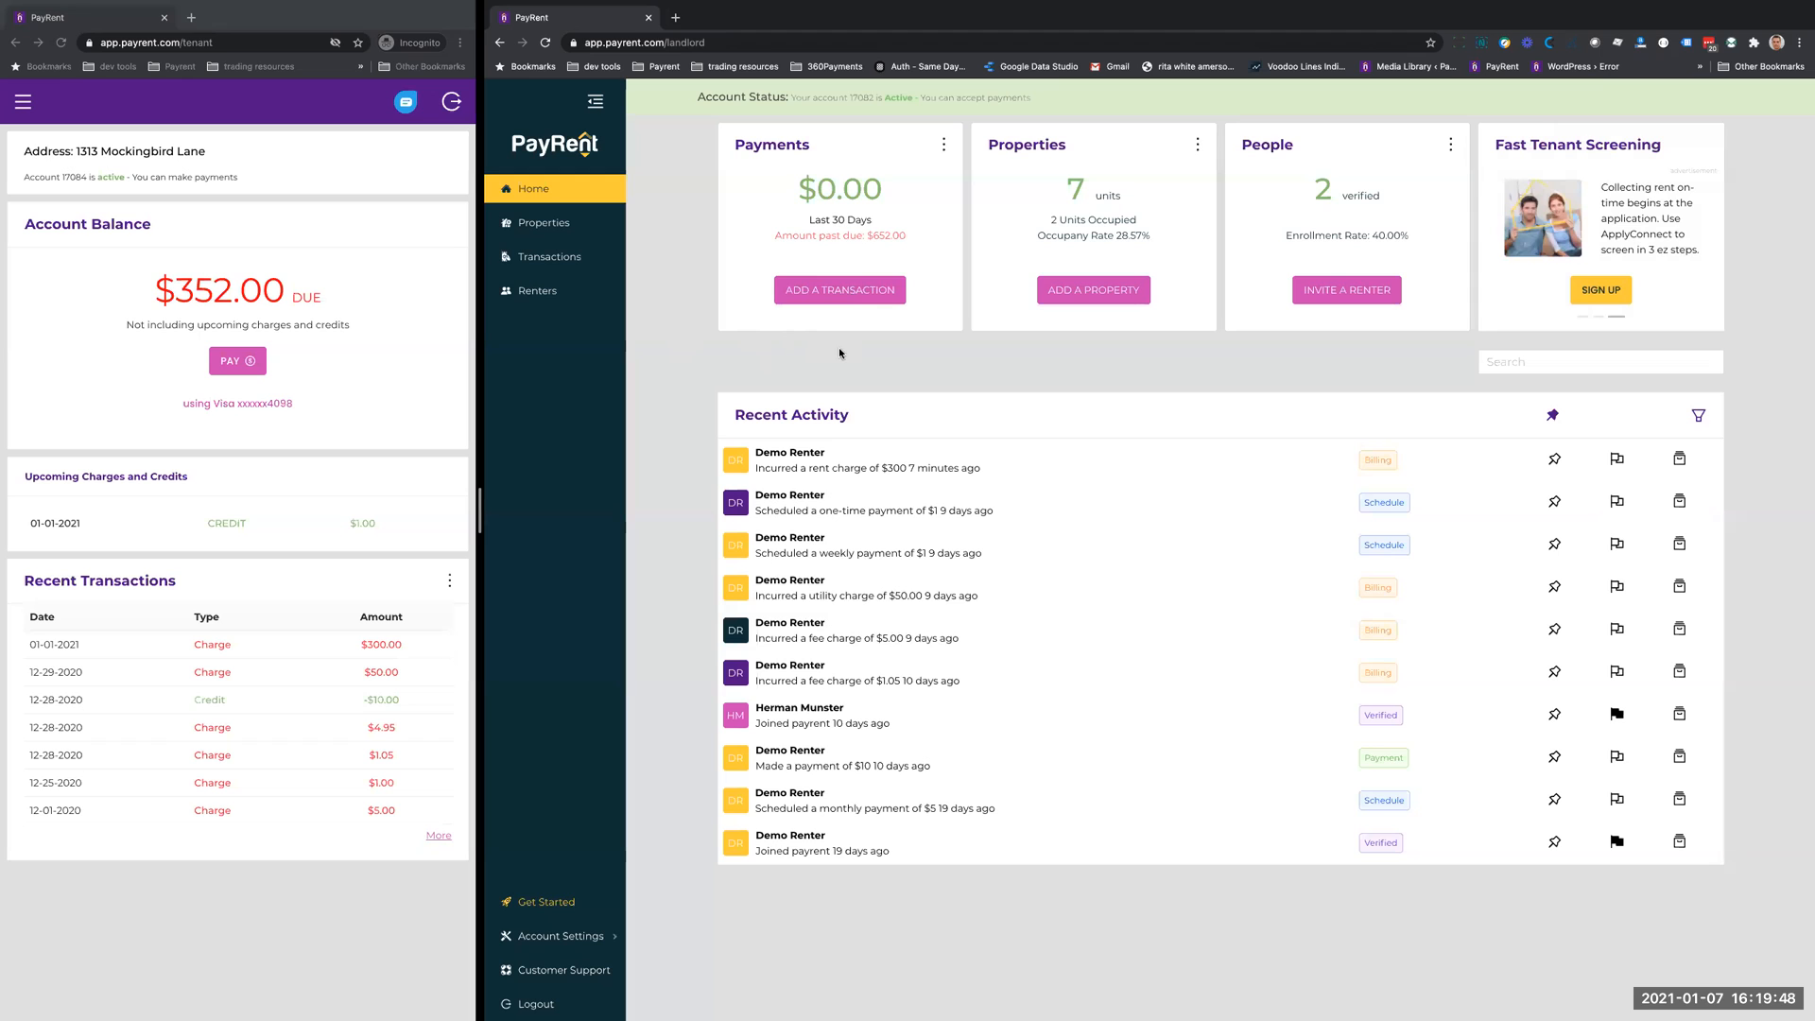
- Check which tenants are selectable for a new transaction and close the form without saving
{"action": "left_click", "coordinate": [839, 296]}
{"action": "left_click", "coordinate": [1550, 251]}
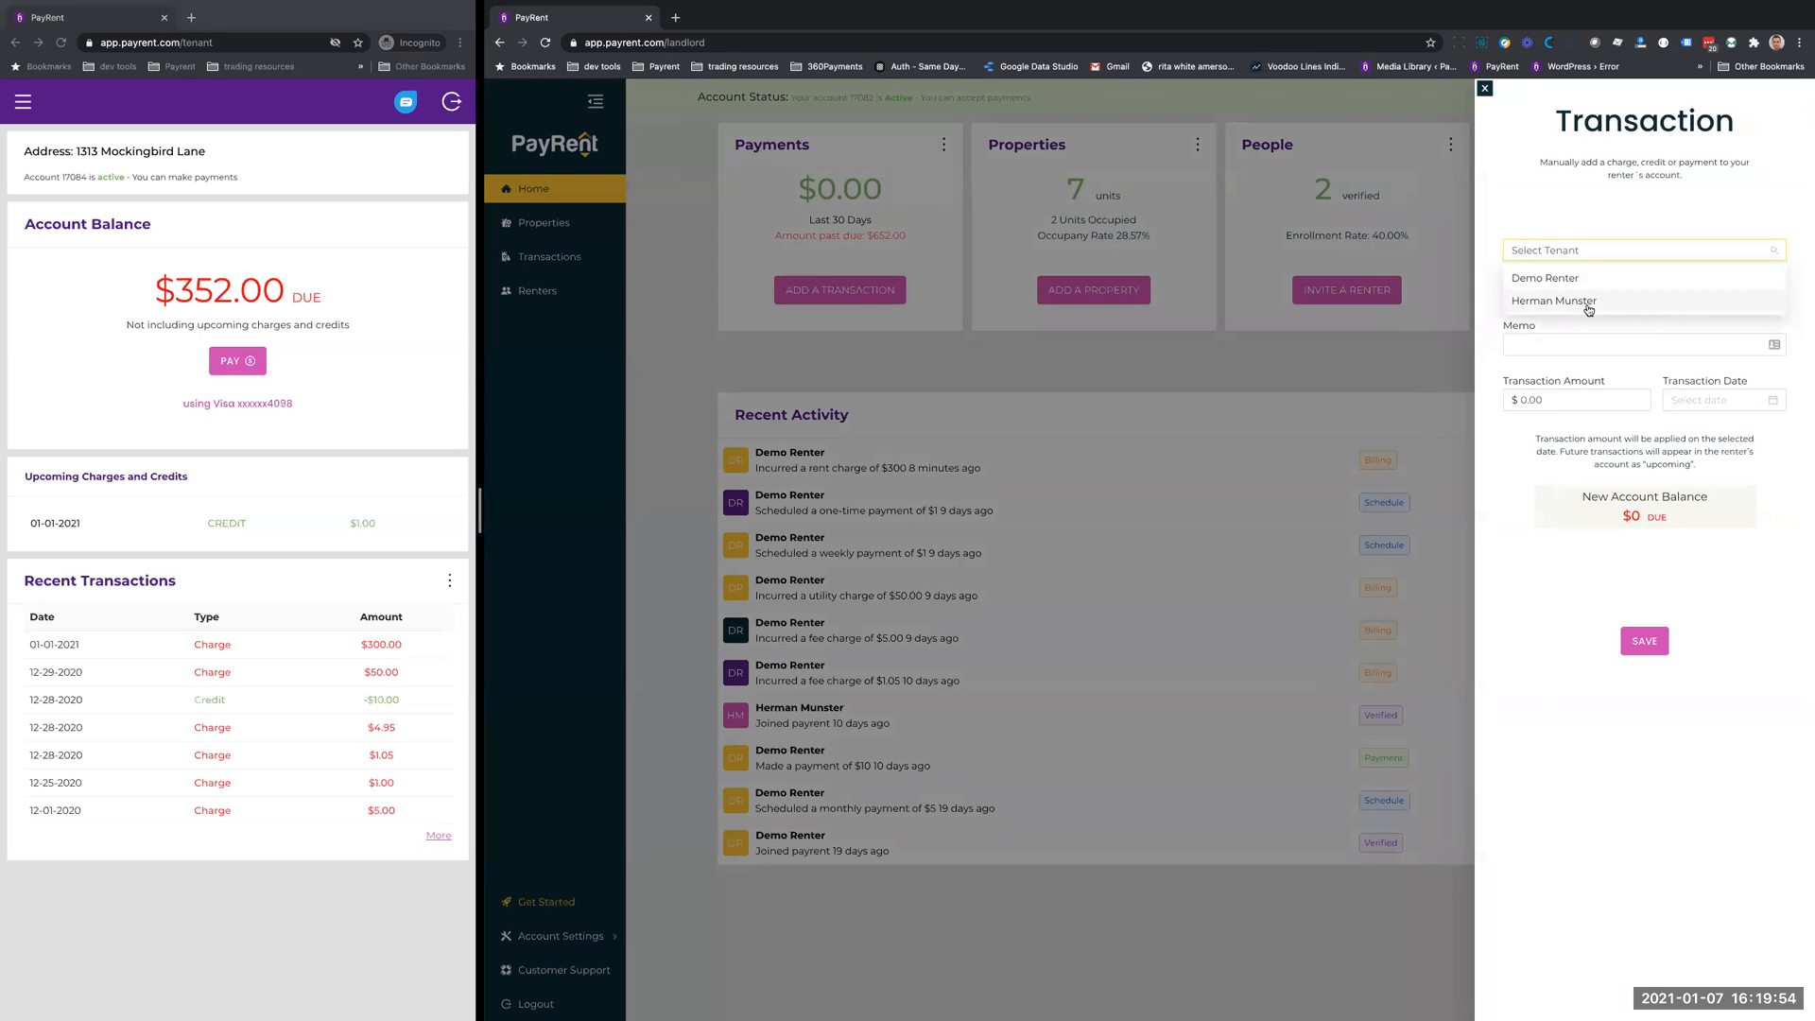
{"action": "left_click", "coordinate": [1562, 180]}
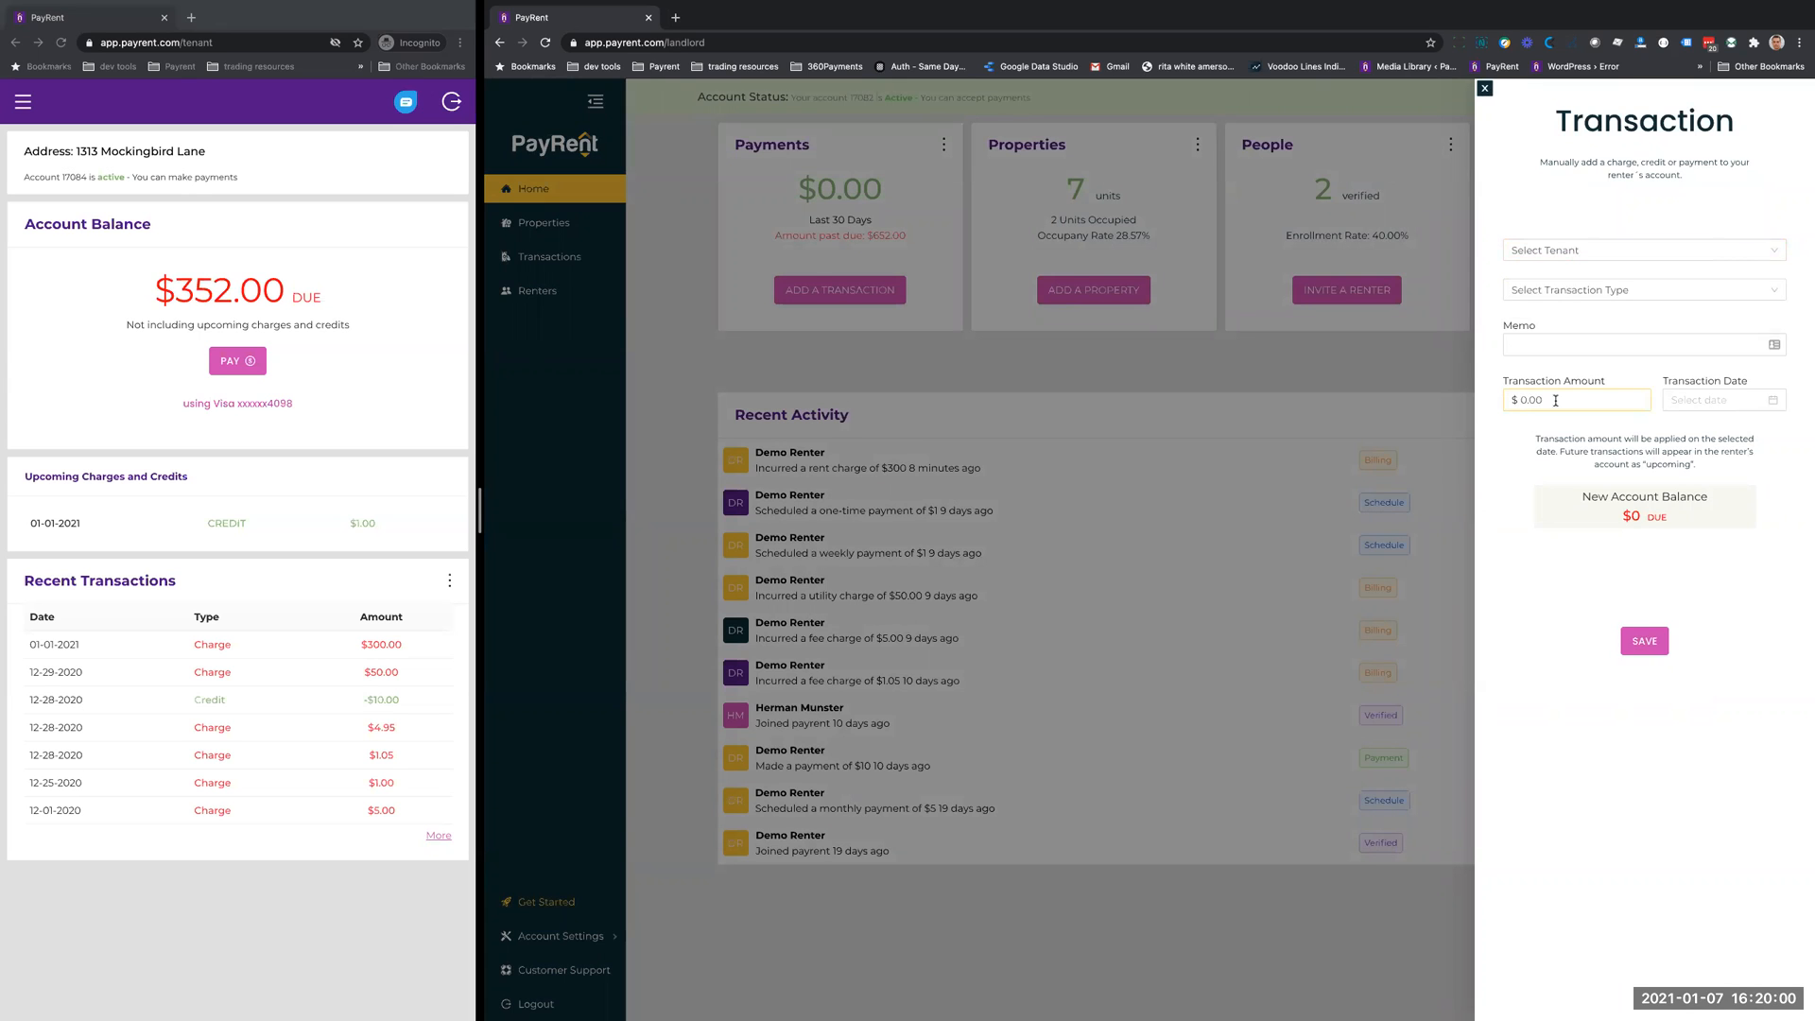
{"action": "left_click", "coordinate": [1486, 88]}
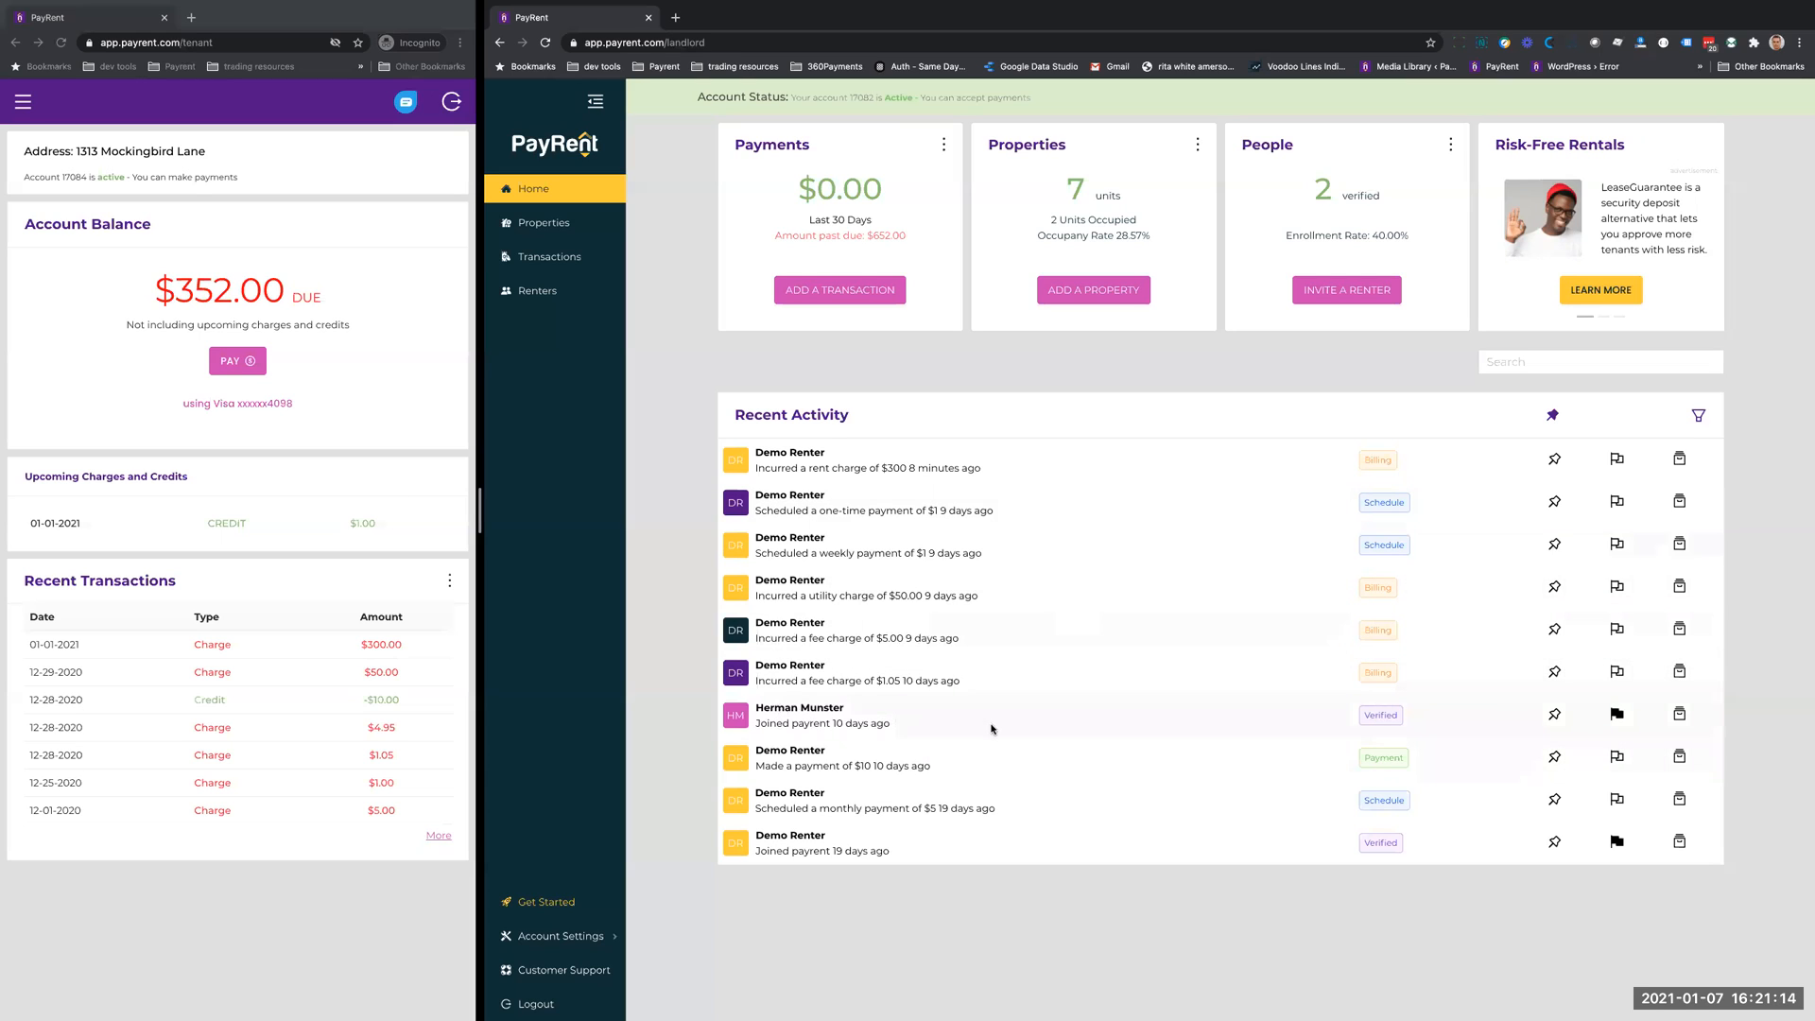
- Filter the recent activity by Payments and separately by Billing Items, clearing each filter again
{"action": "left_click", "coordinate": [1697, 420]}
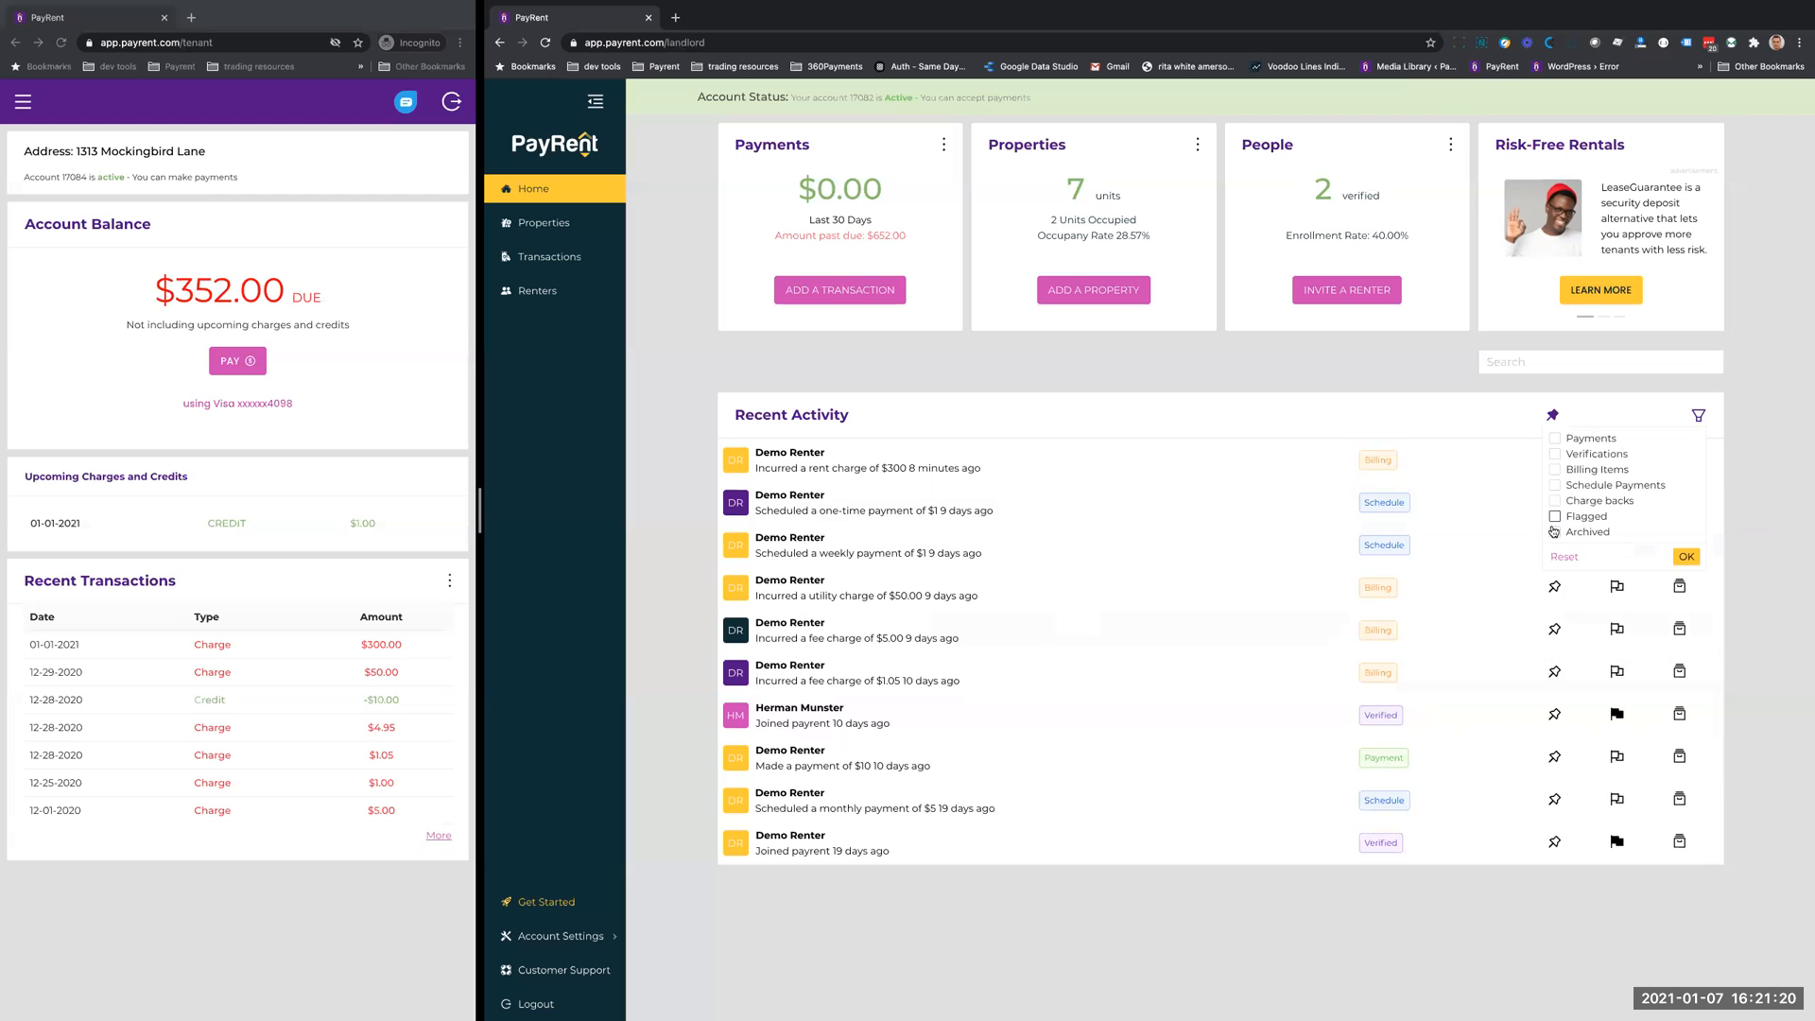
{"action": "left_click", "coordinate": [1555, 439]}
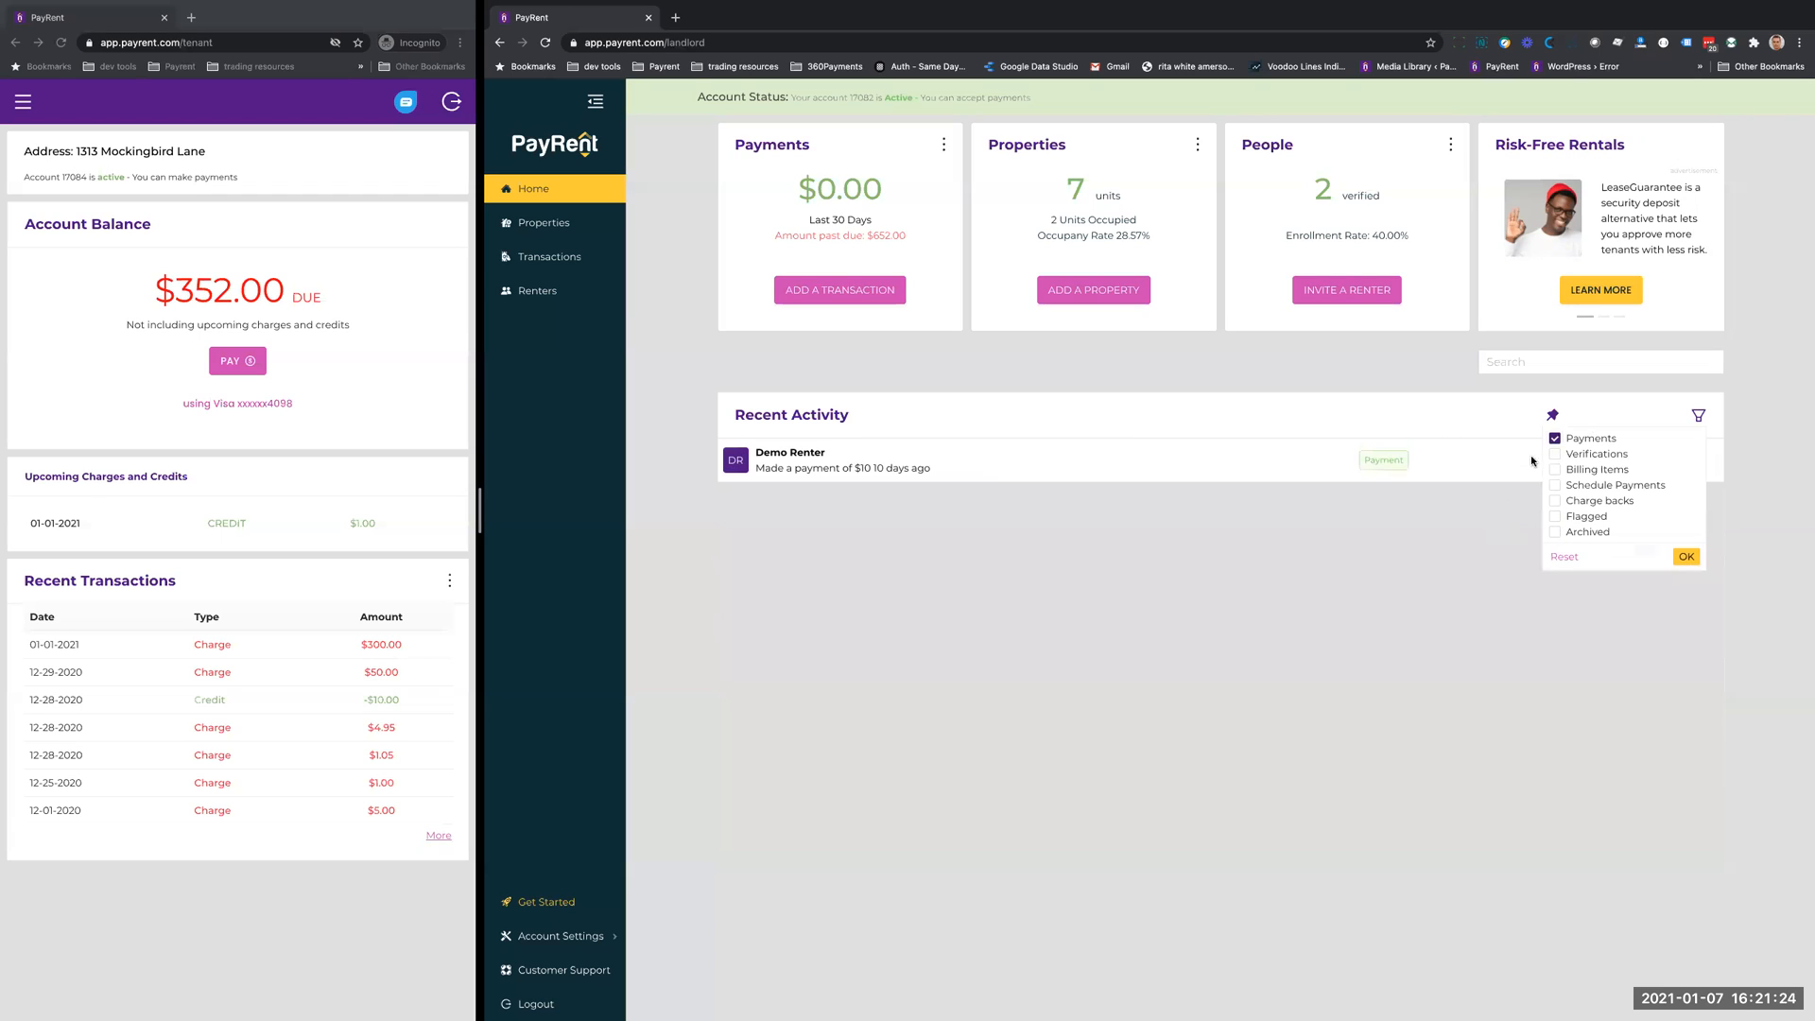
{"action": "left_click", "coordinate": [1555, 440]}
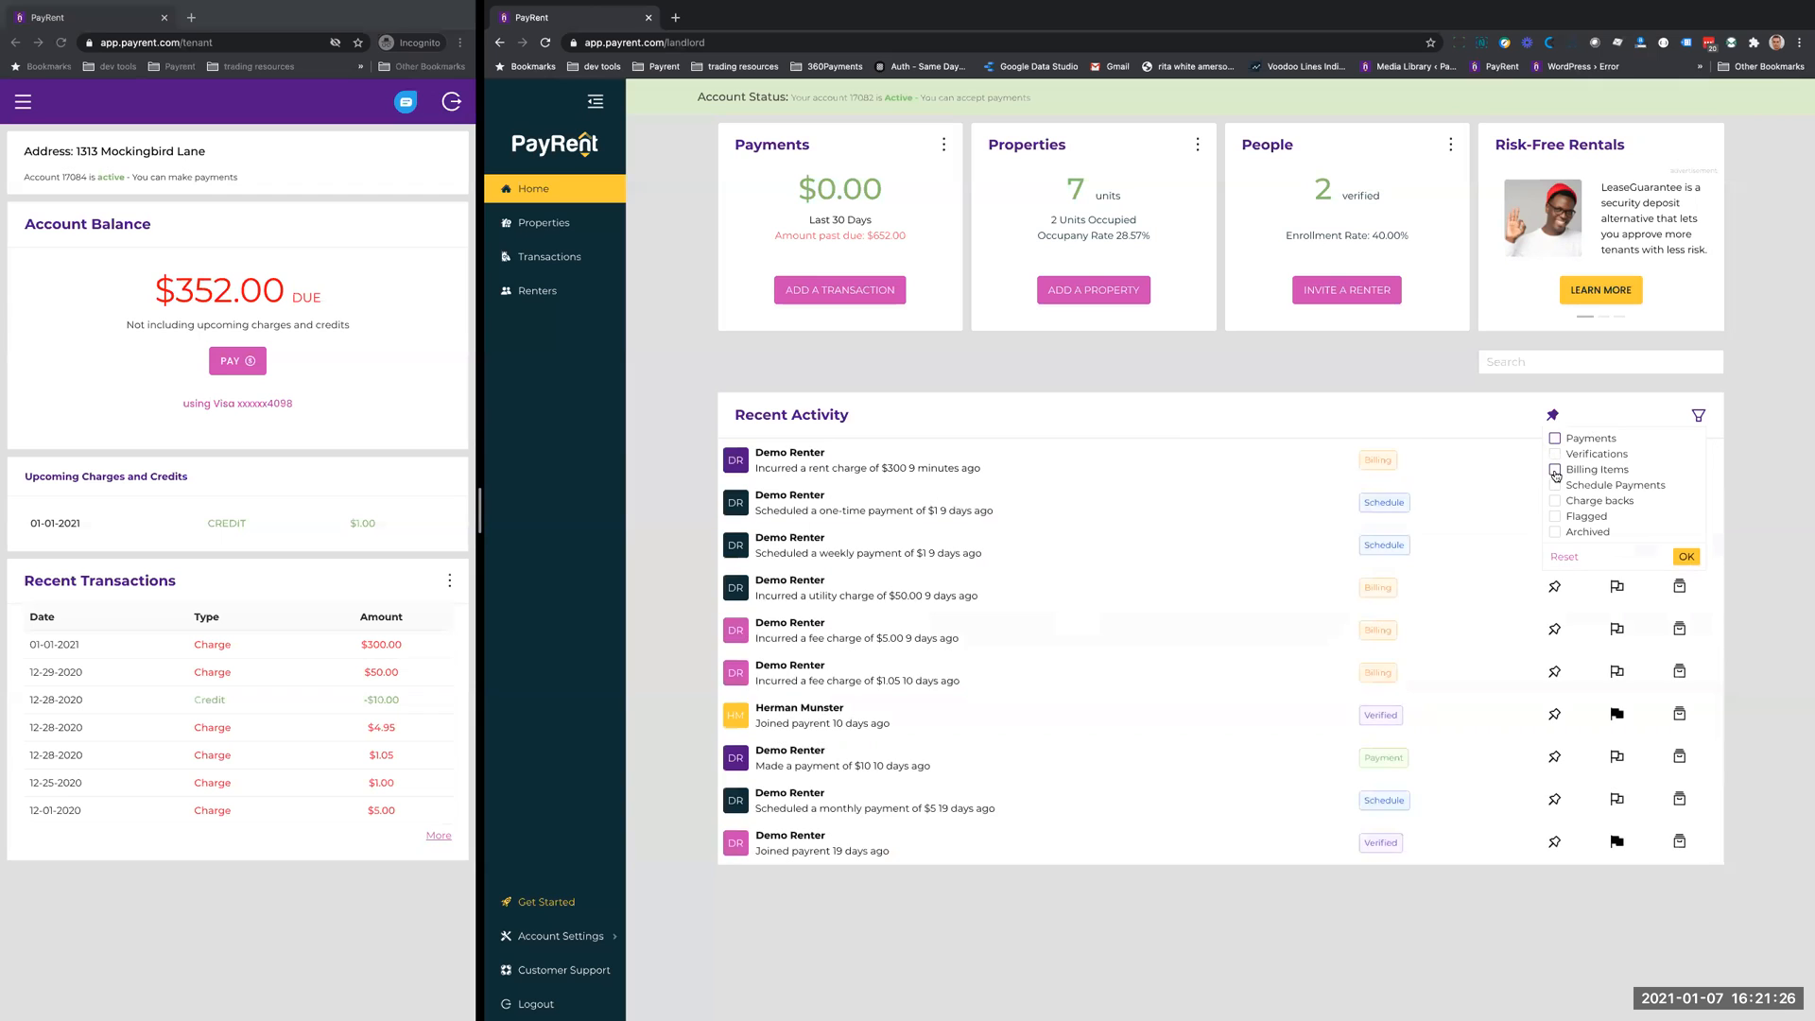
{"action": "left_click", "coordinate": [1555, 469]}
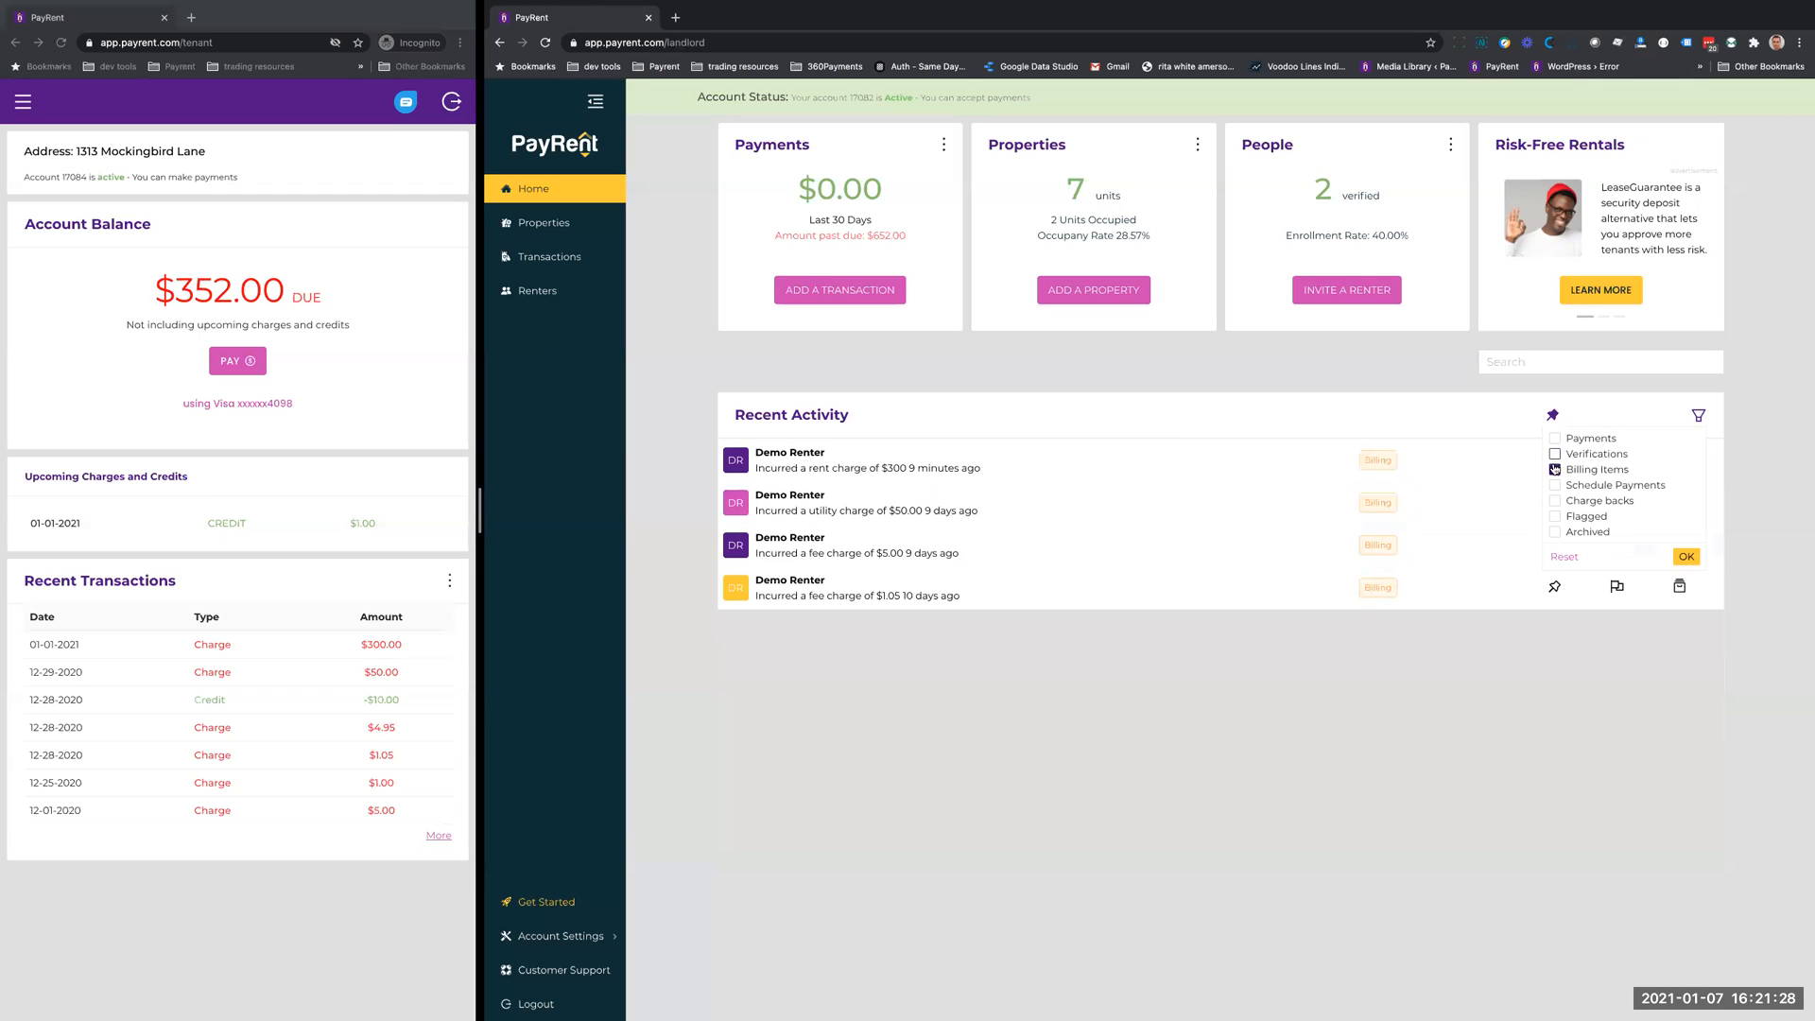
{"action": "left_click", "coordinate": [1555, 470]}
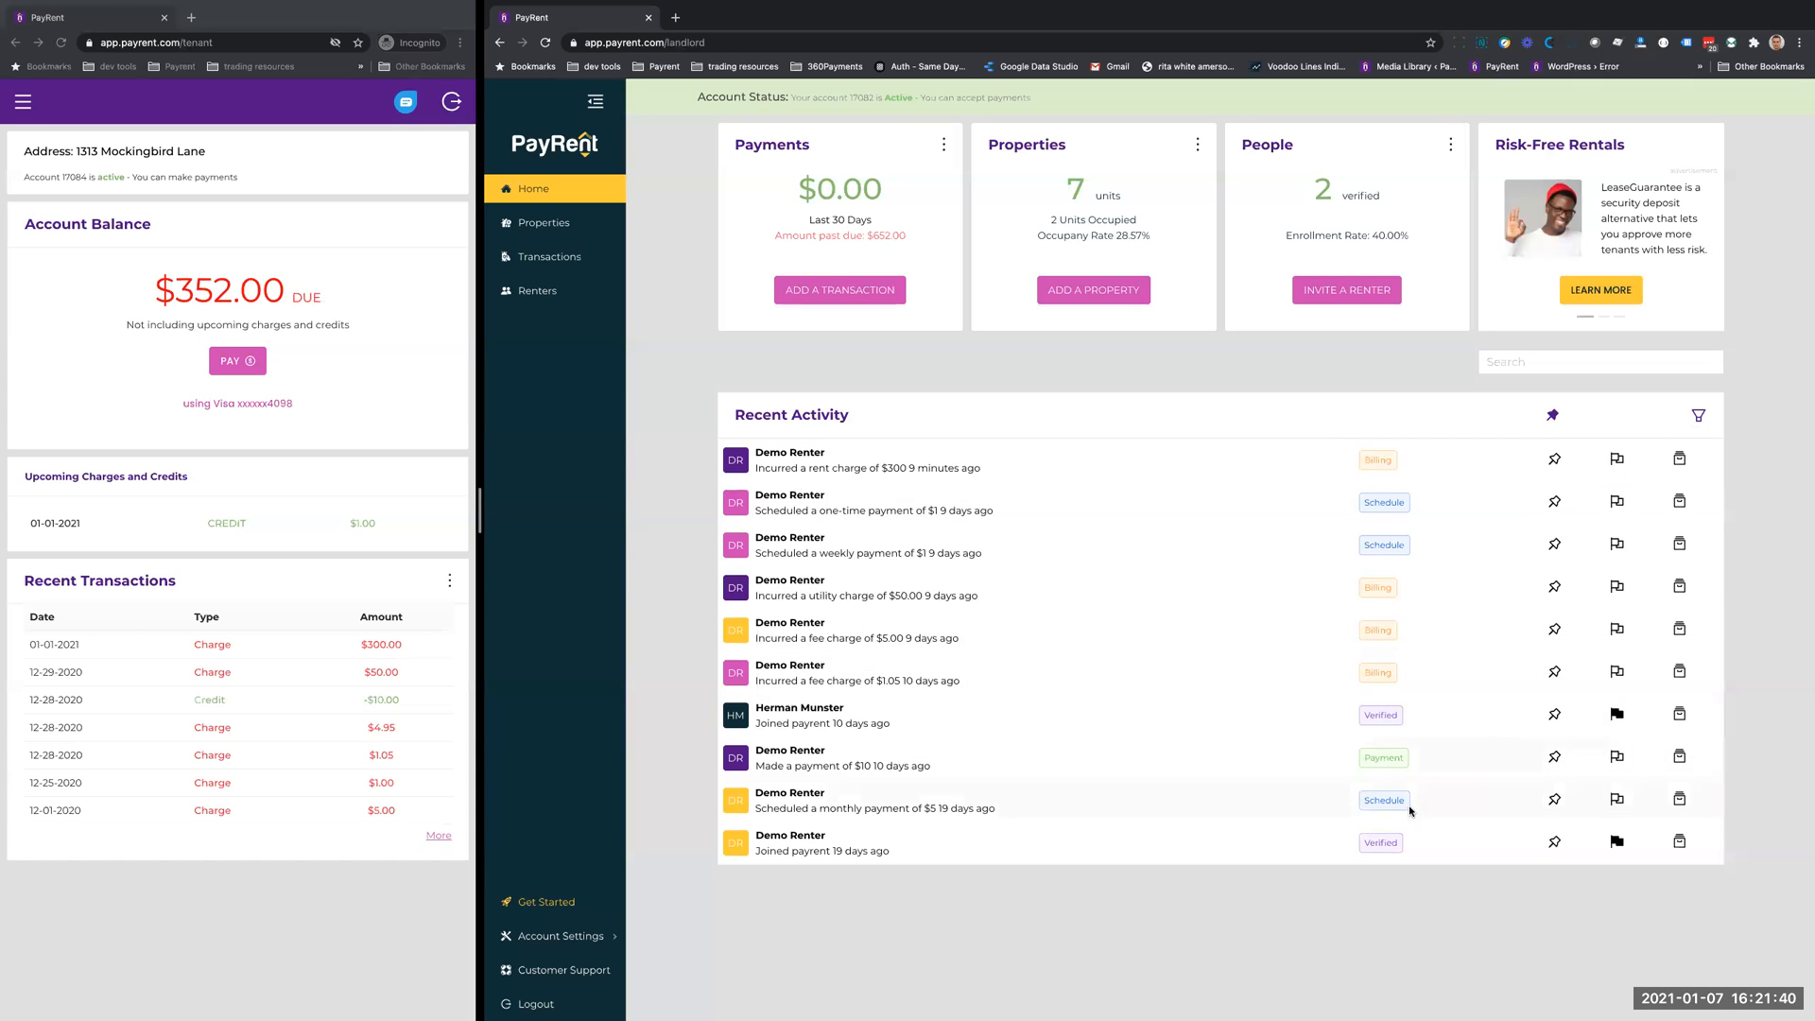
- Pin the $300 rent charge in the recent activity and unpin it again
{"action": "left_click", "coordinate": [1555, 460]}
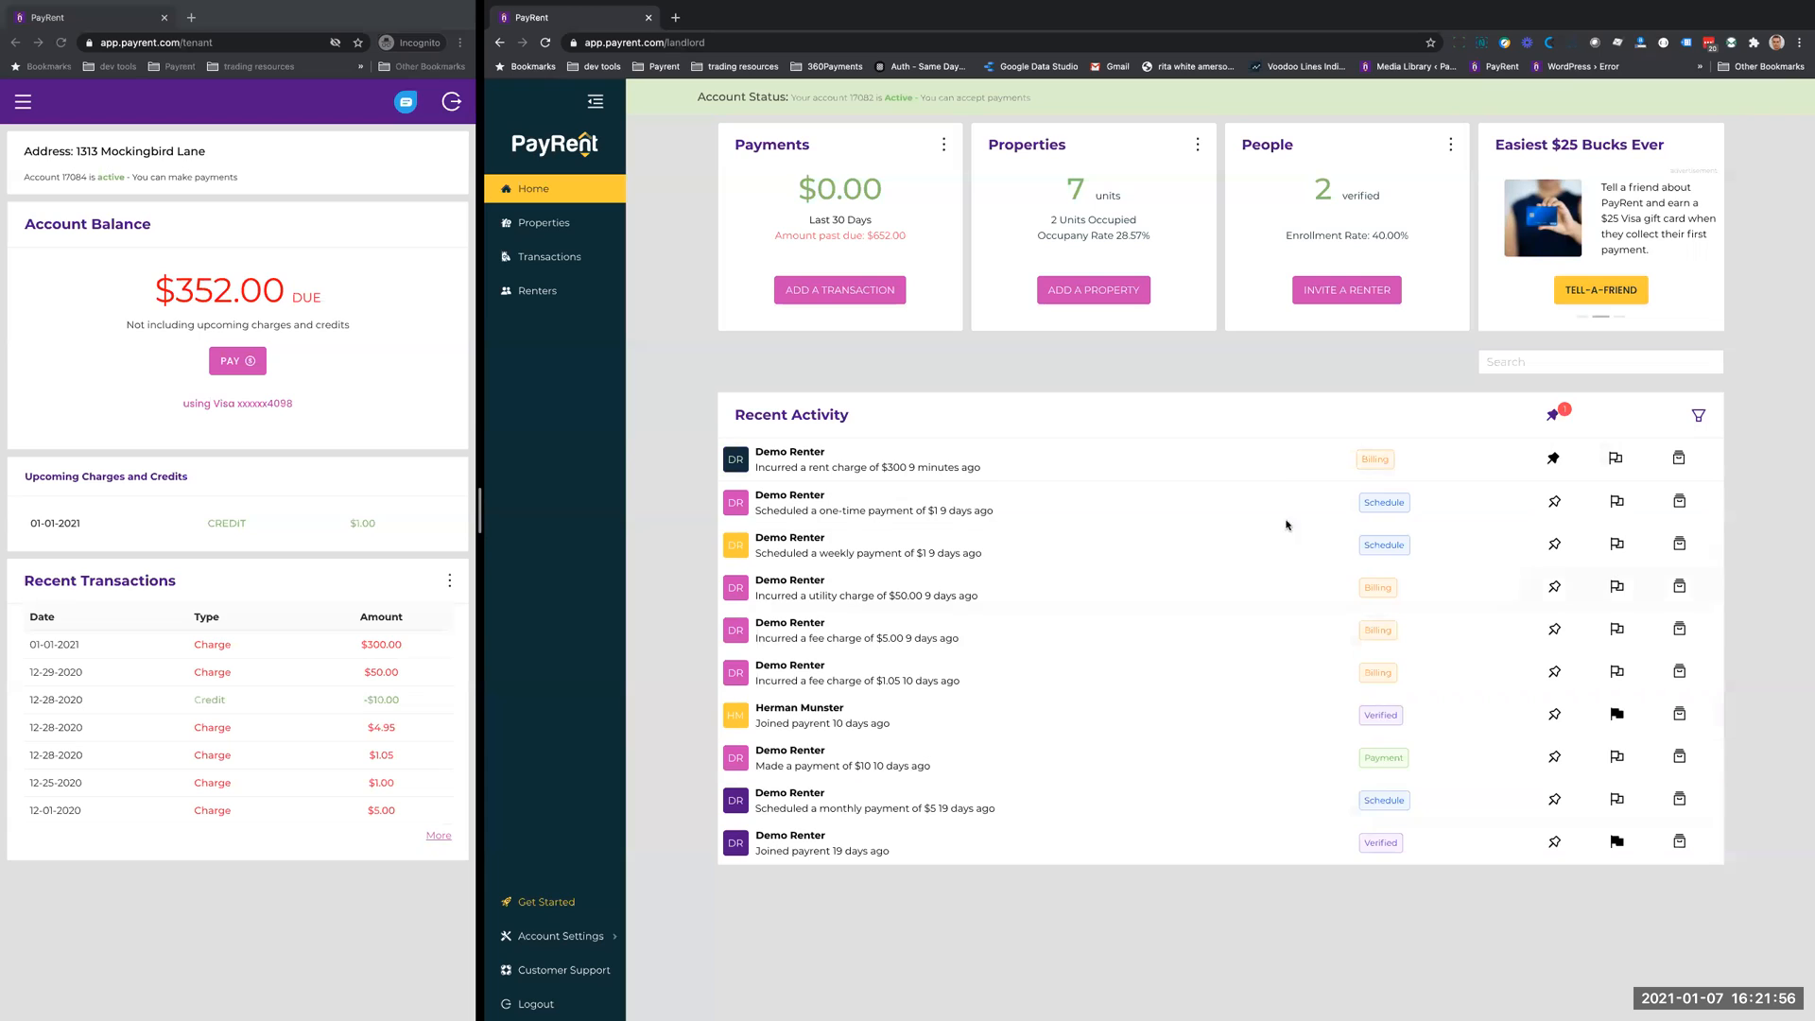
{"action": "left_click", "coordinate": [1552, 473]}
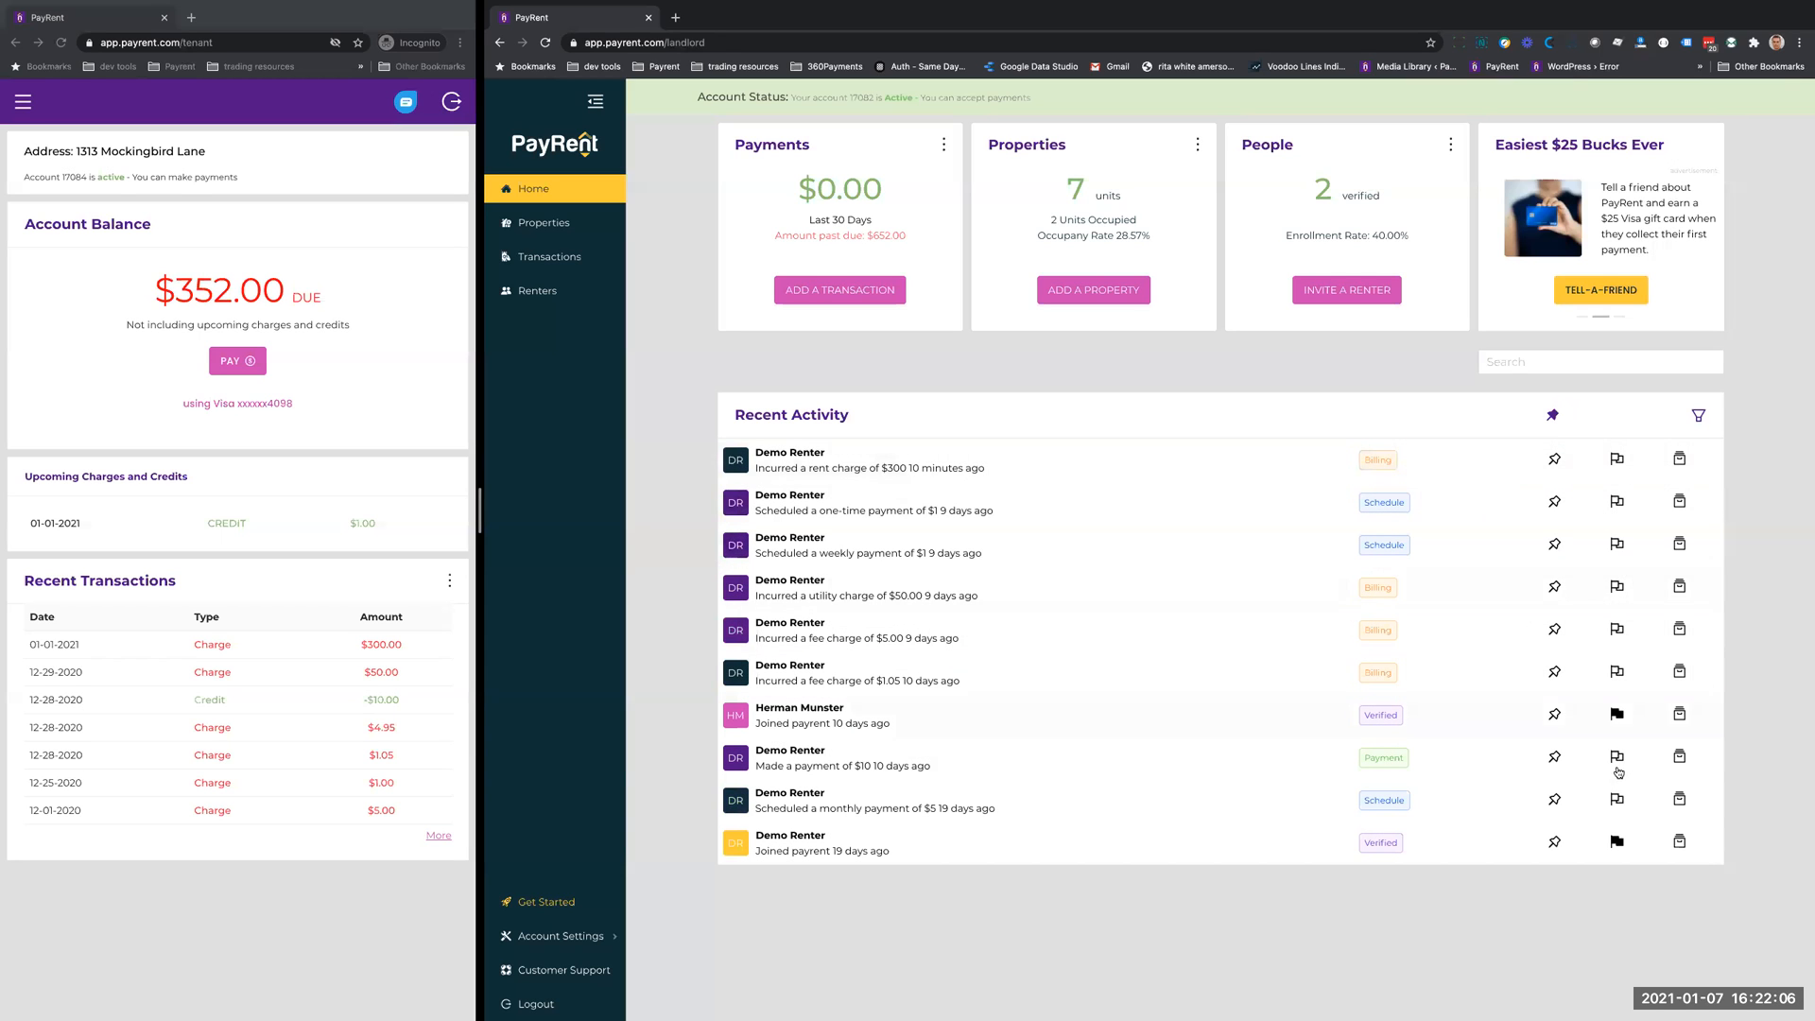
- Filter the recent activity to Flagged items and reset the filter
{"action": "left_click", "coordinate": [1698, 417]}
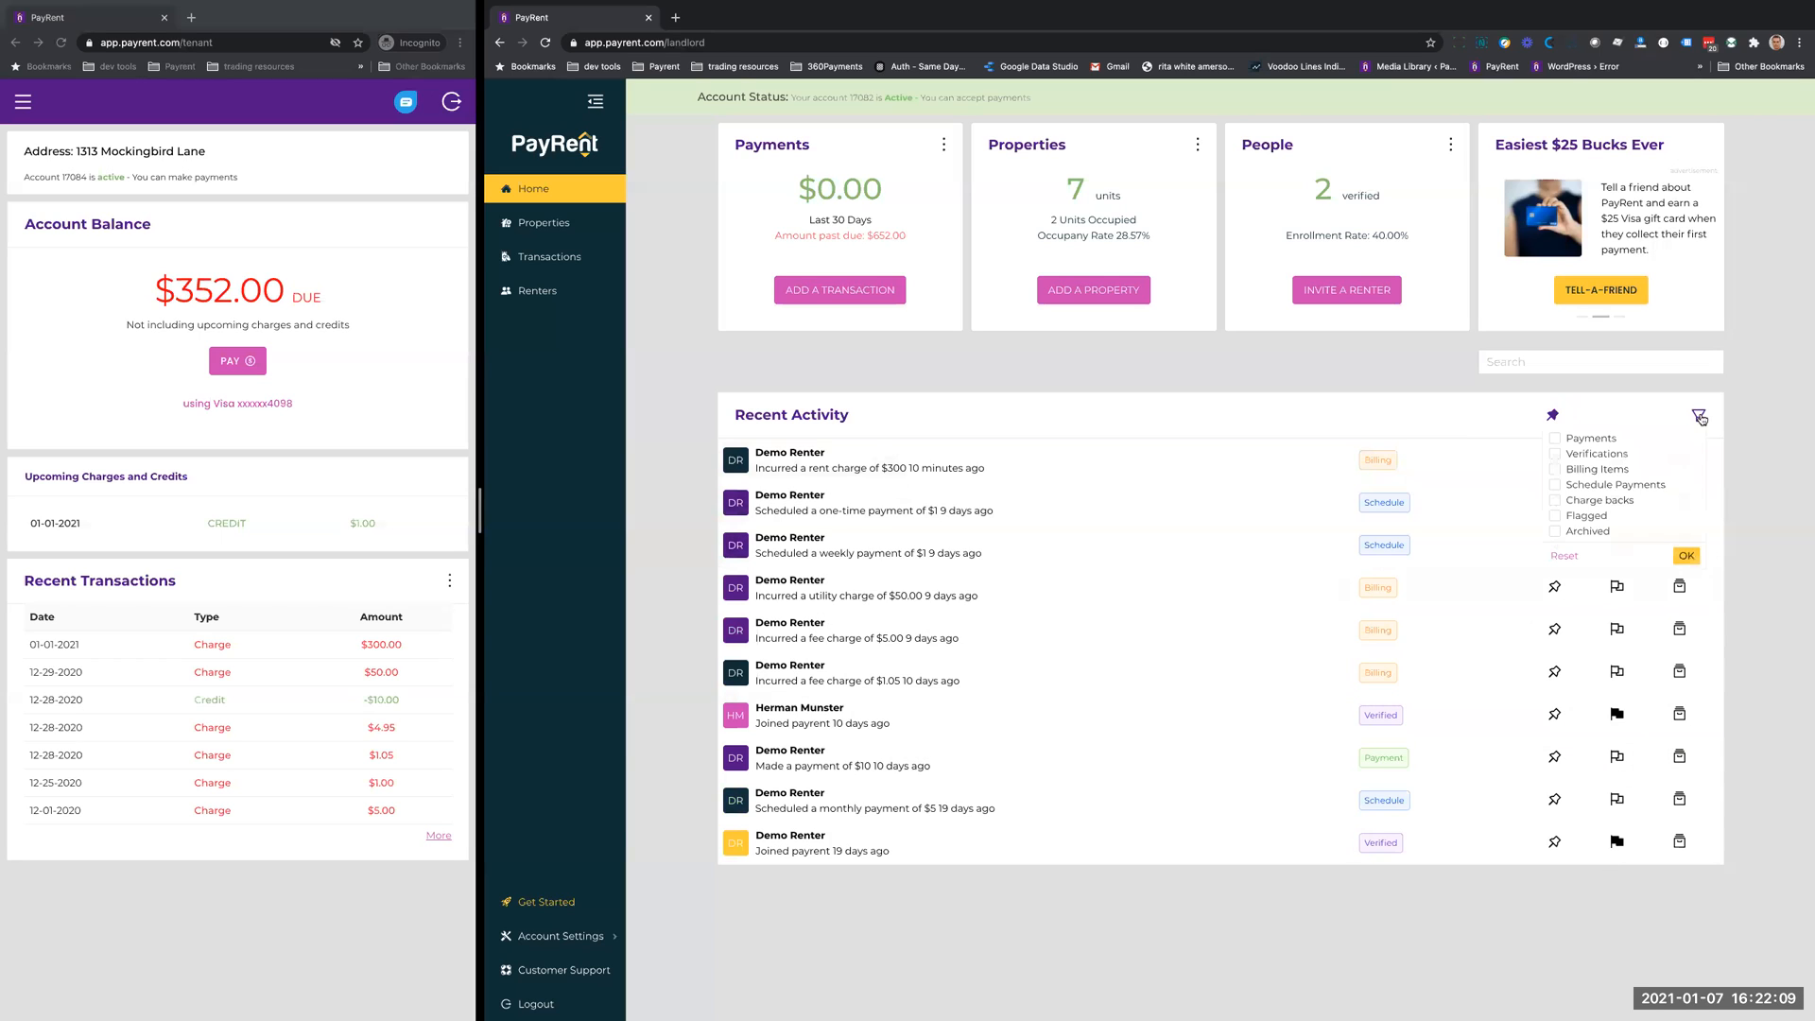
{"action": "left_click", "coordinate": [1555, 517]}
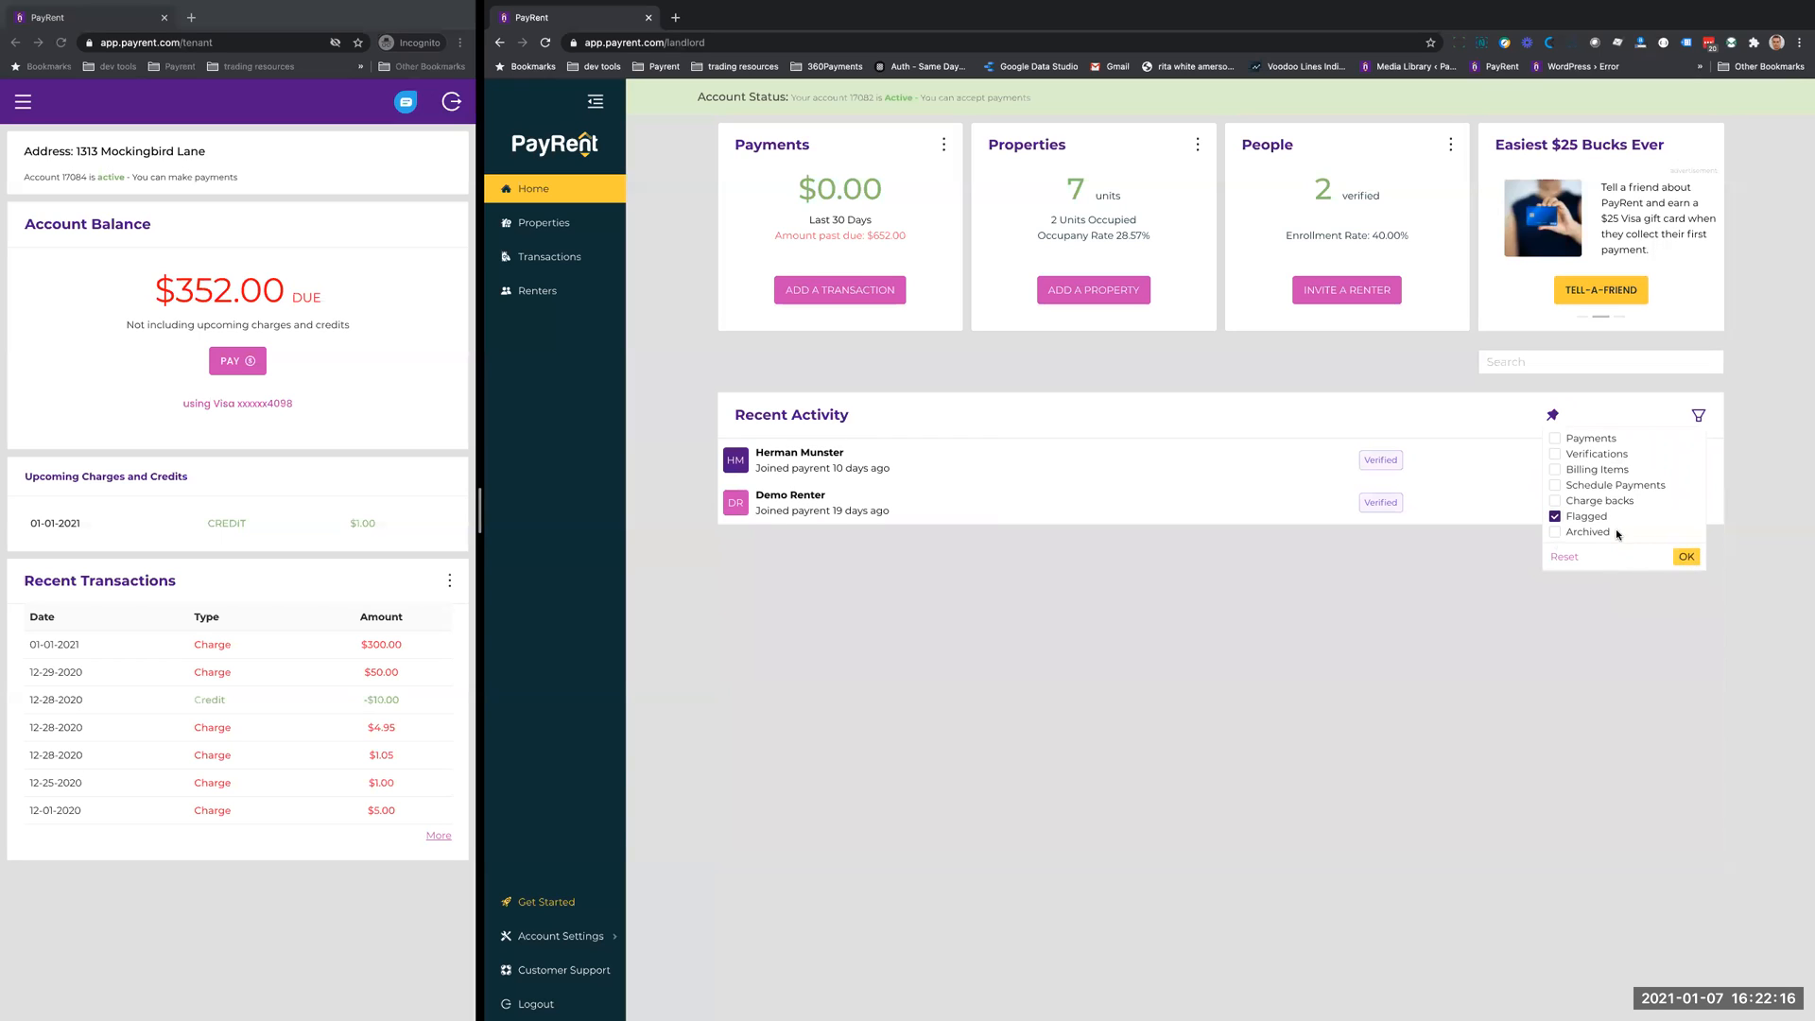
{"action": "left_click", "coordinate": [1562, 558]}
{"action": "left_click", "coordinate": [1686, 556]}
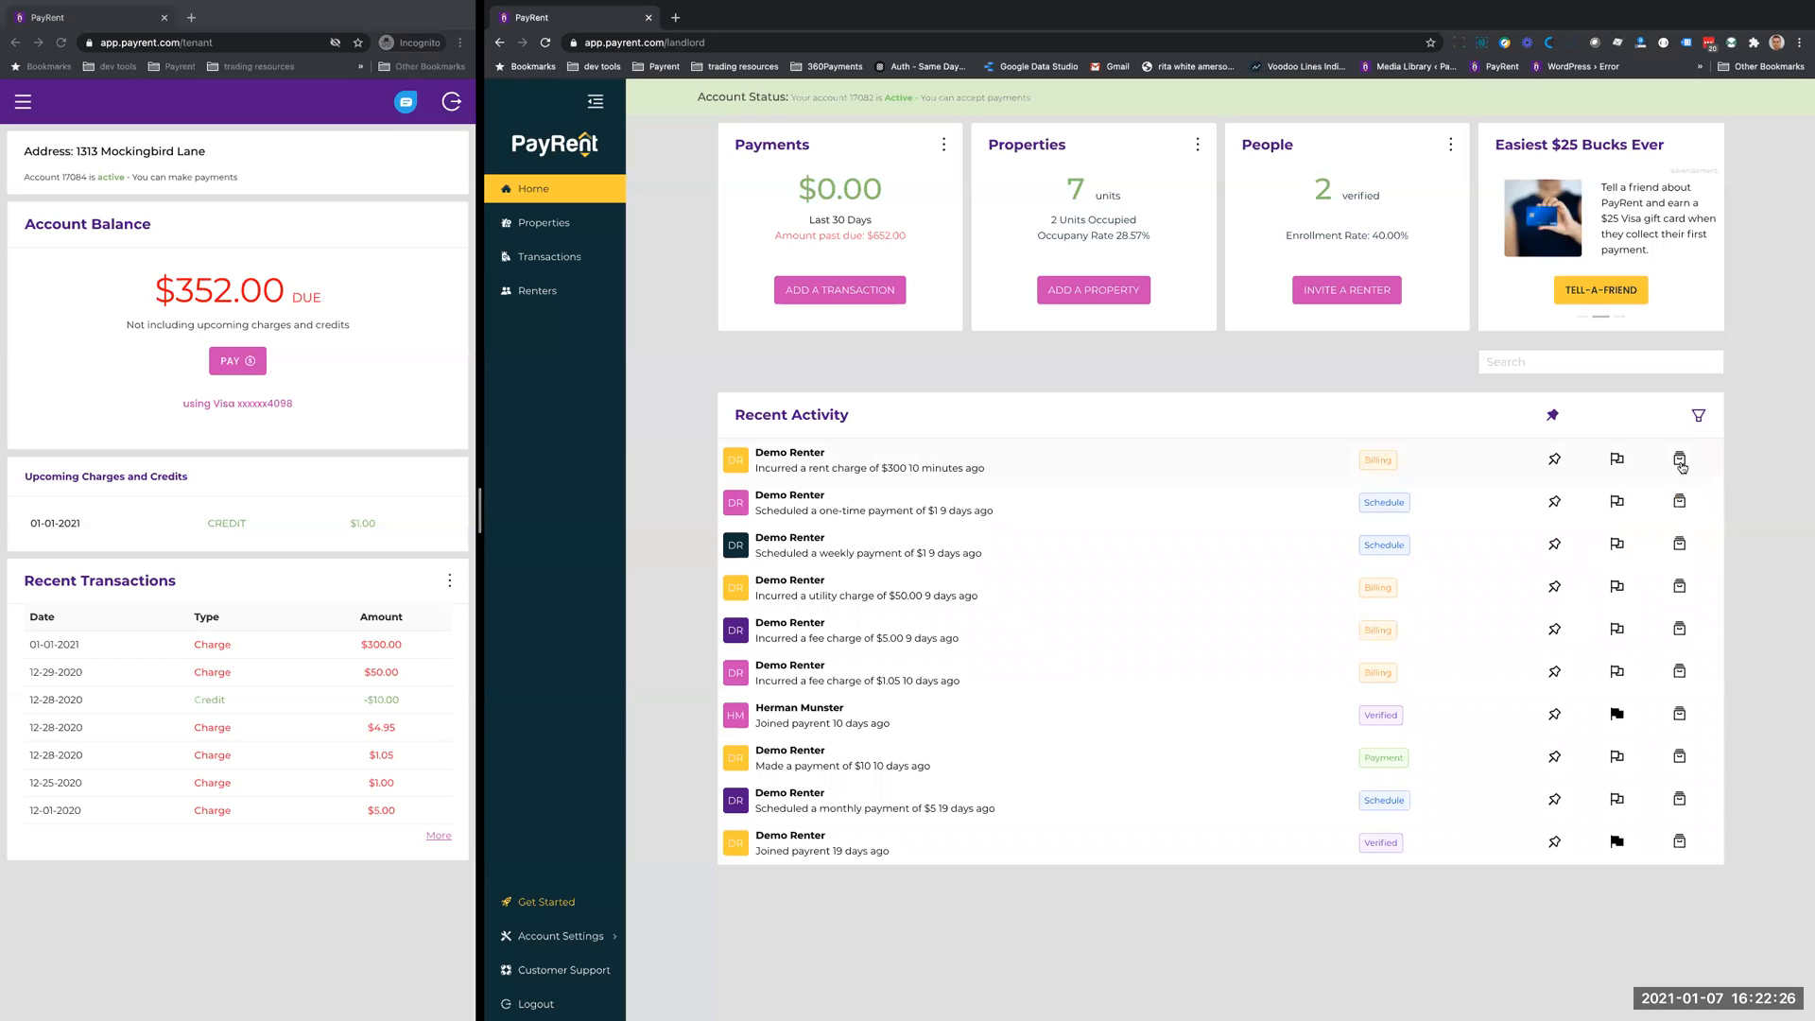
- Archive the scheduled $5 monthly payment activity and filter the recent activity to Archived items
{"action": "left_click", "coordinate": [1681, 802]}
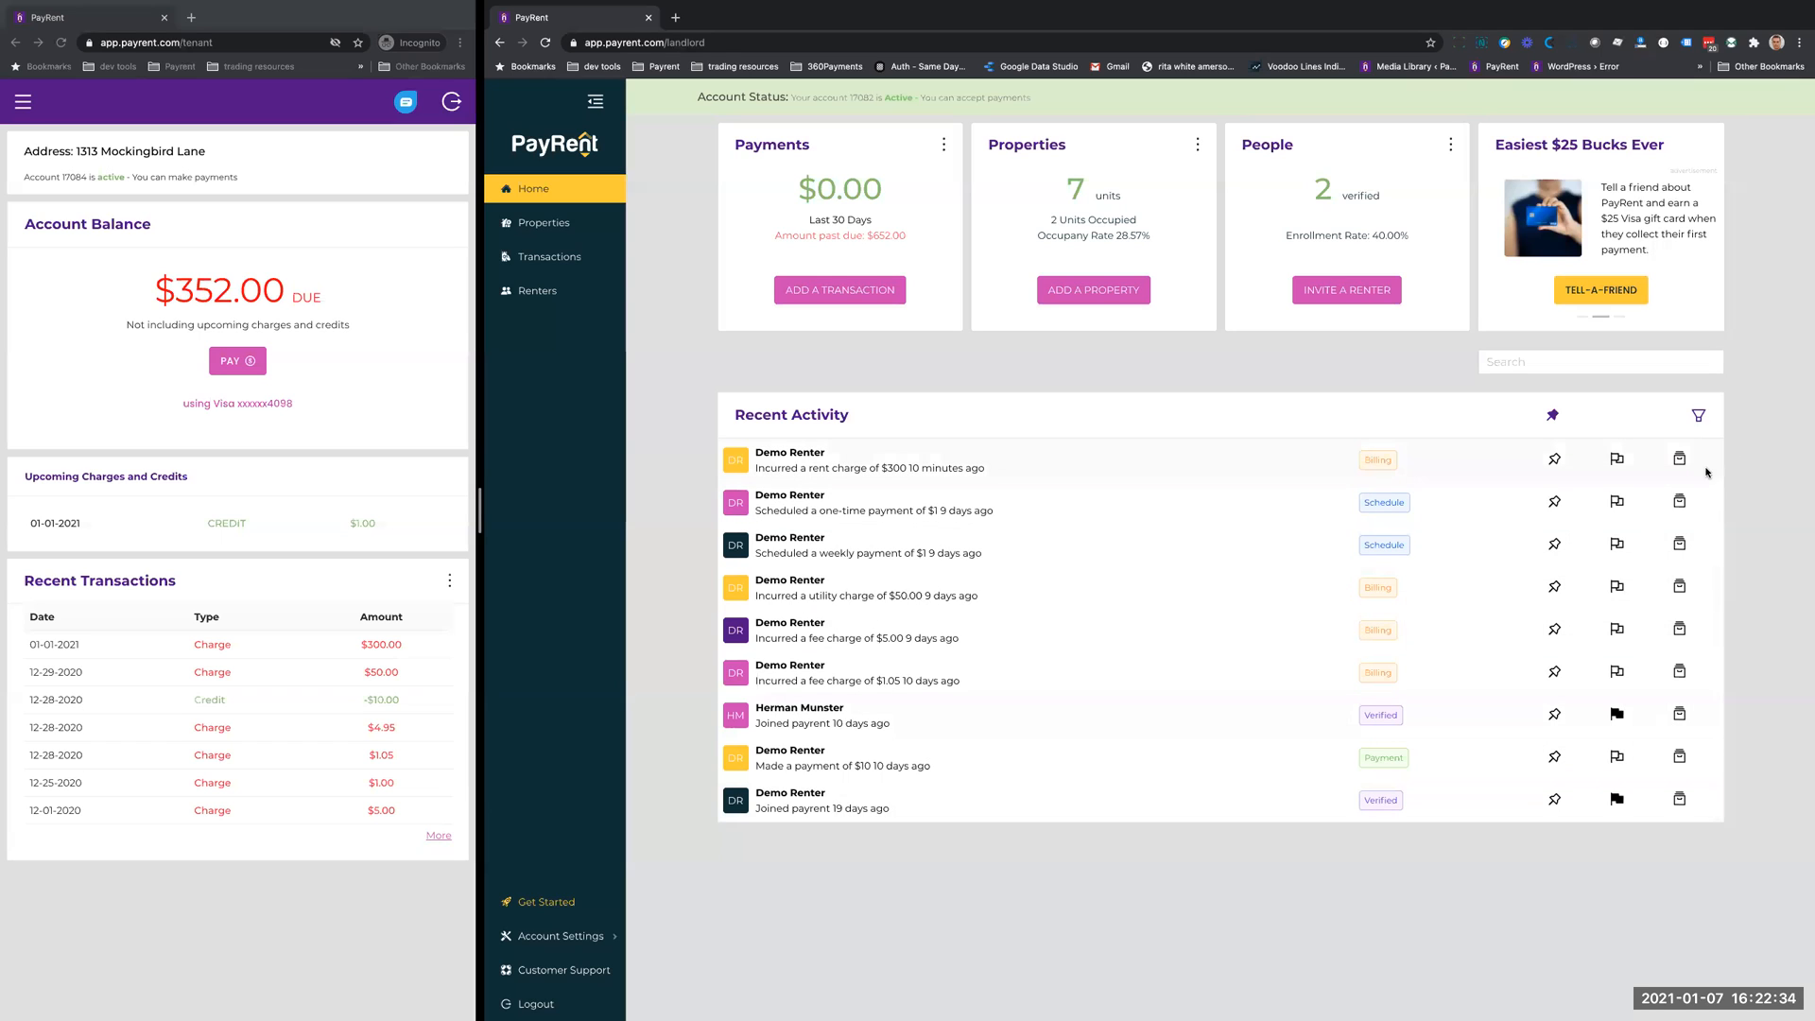
{"action": "left_click", "coordinate": [1699, 416]}
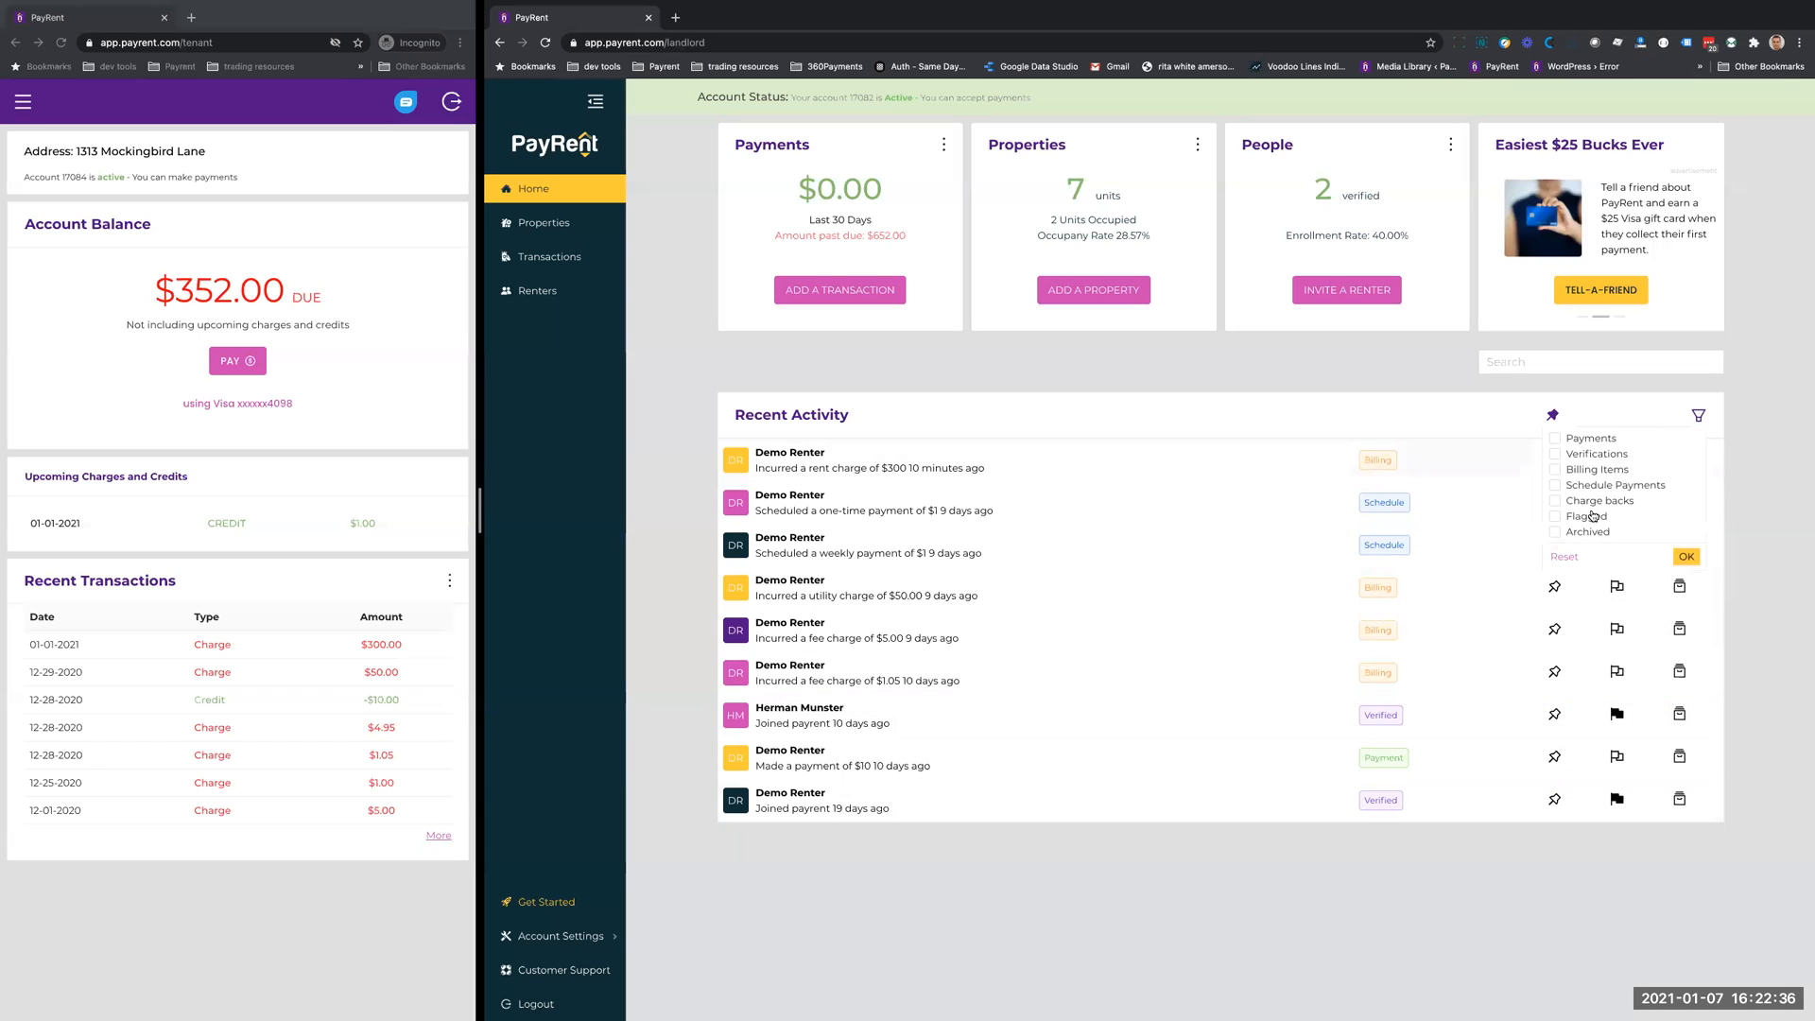
{"action": "left_click", "coordinate": [1555, 532]}
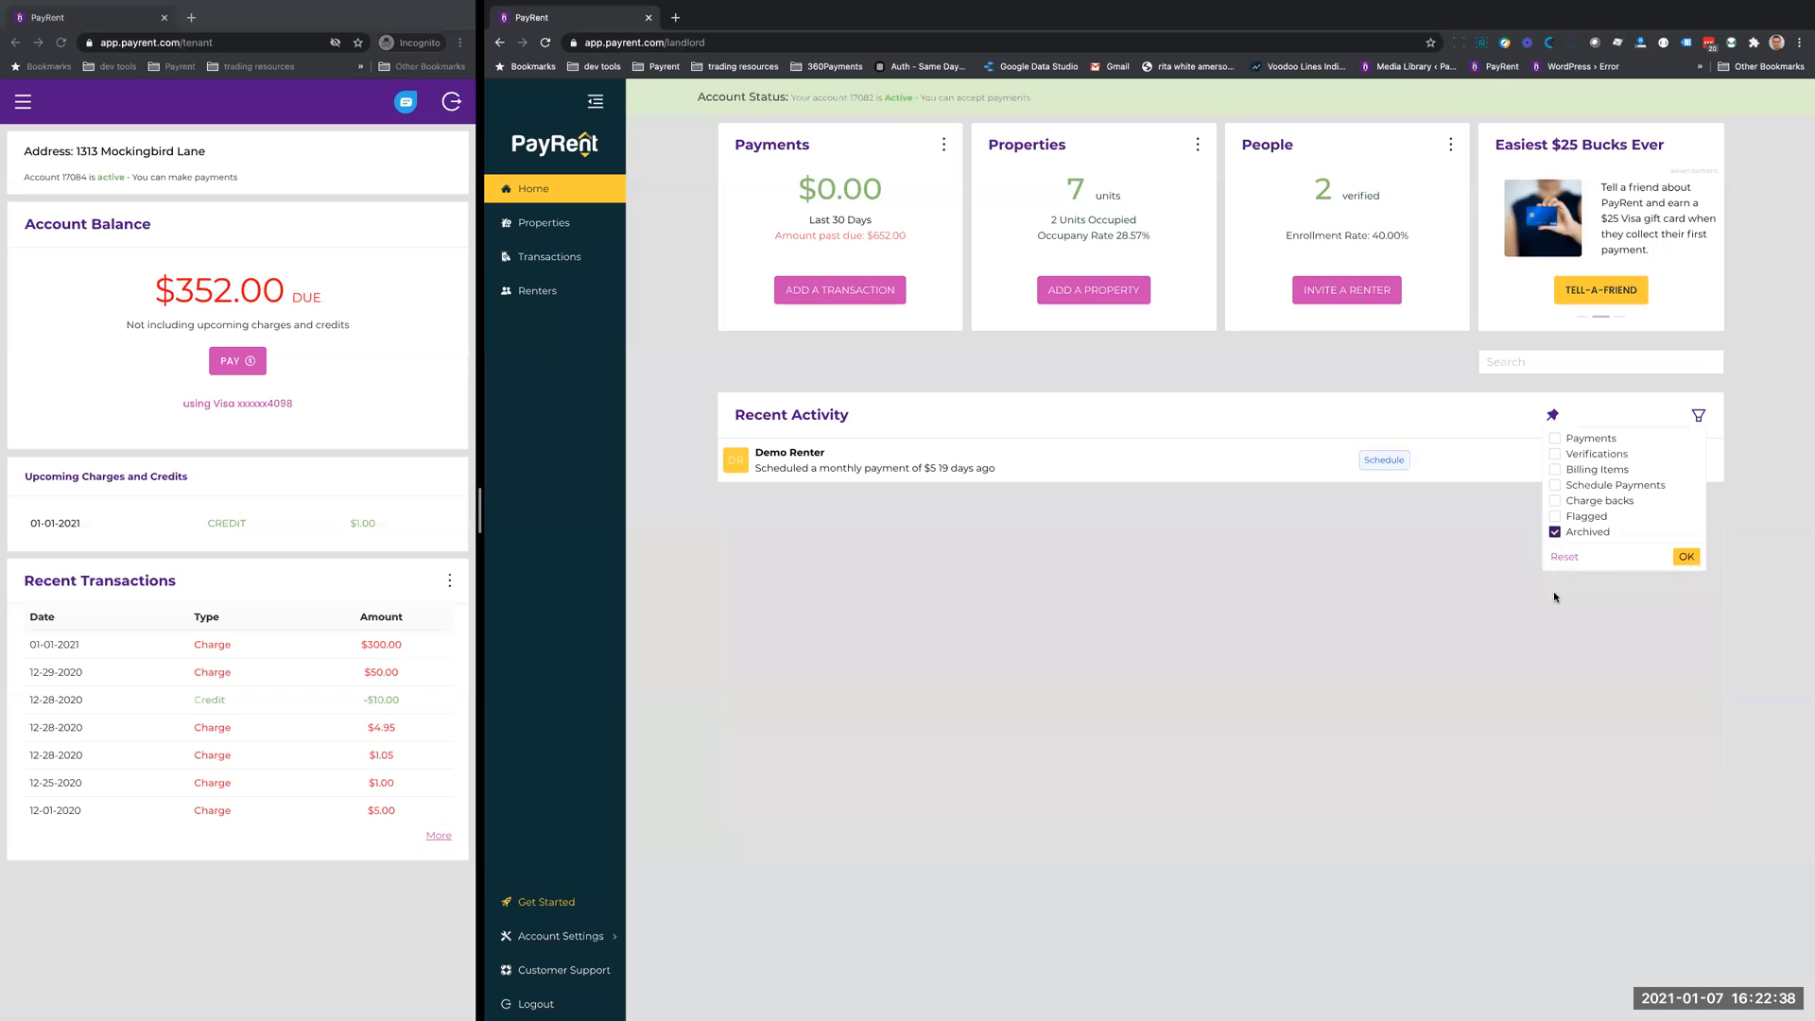
- Unarchive the scheduled $5 monthly payment activity and reset the recent activity filter
{"action": "left_click", "coordinate": [1485, 559]}
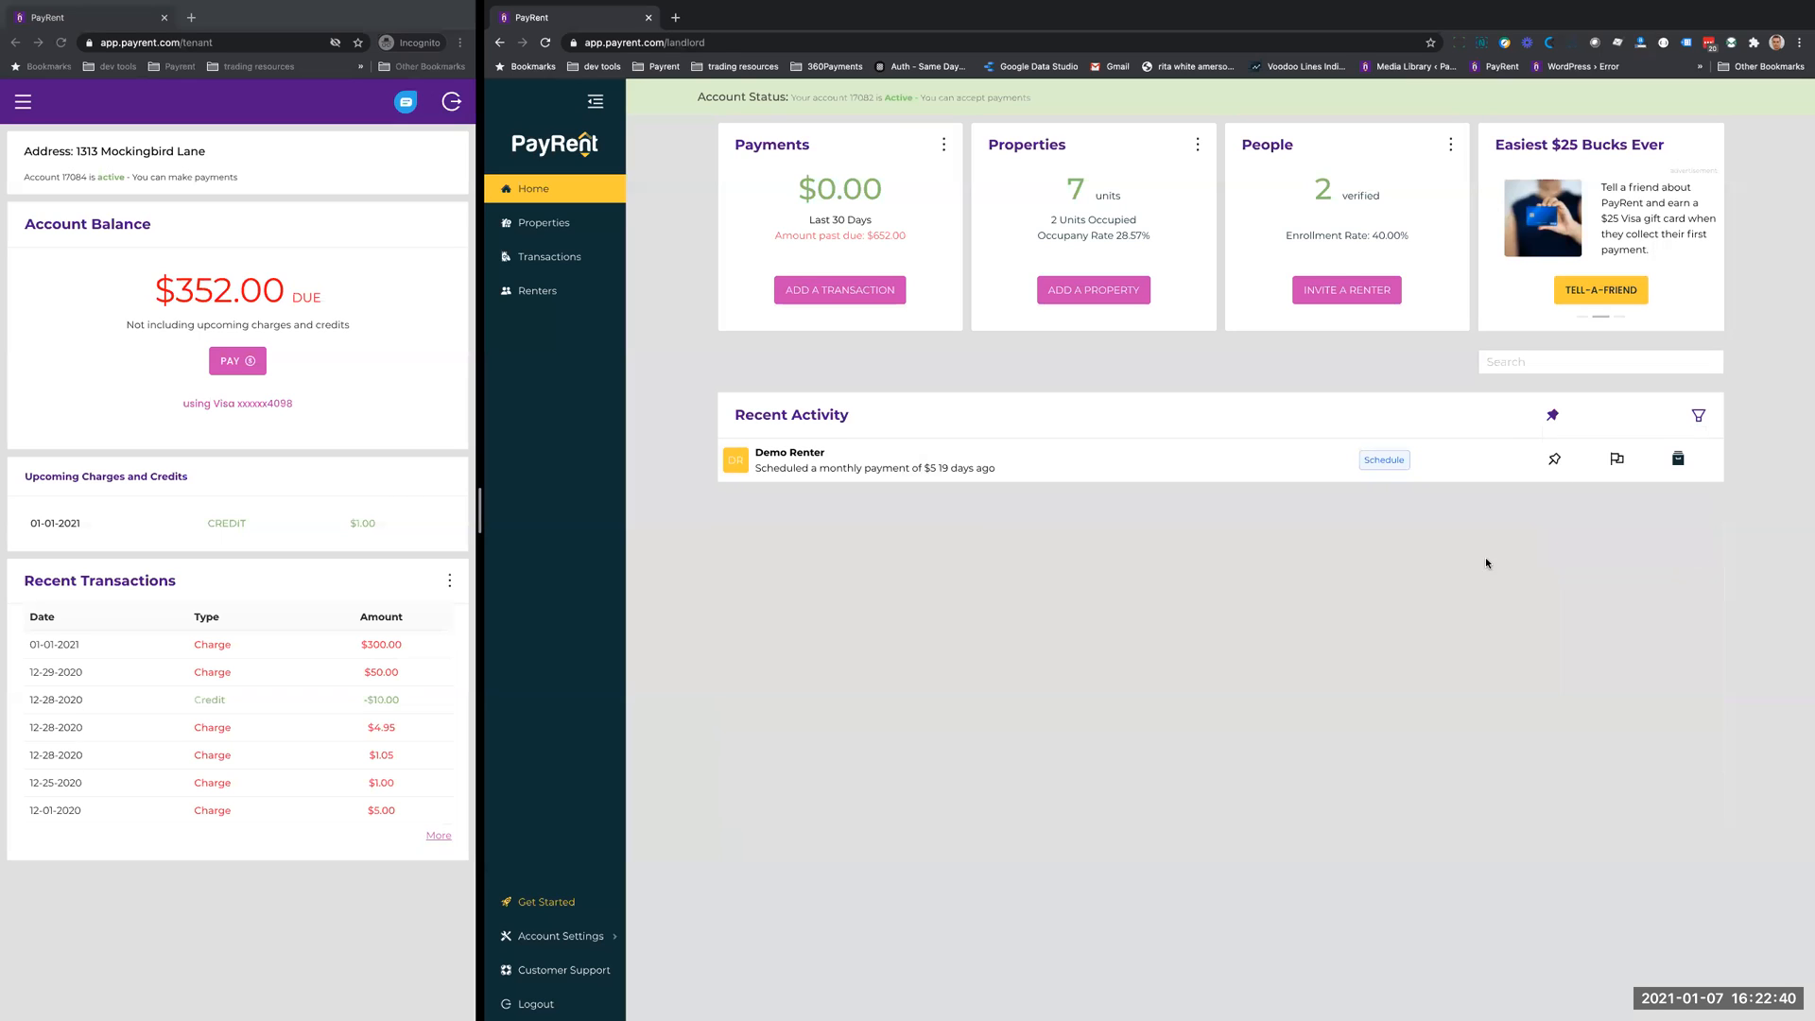
{"action": "left_click", "coordinate": [1678, 459]}
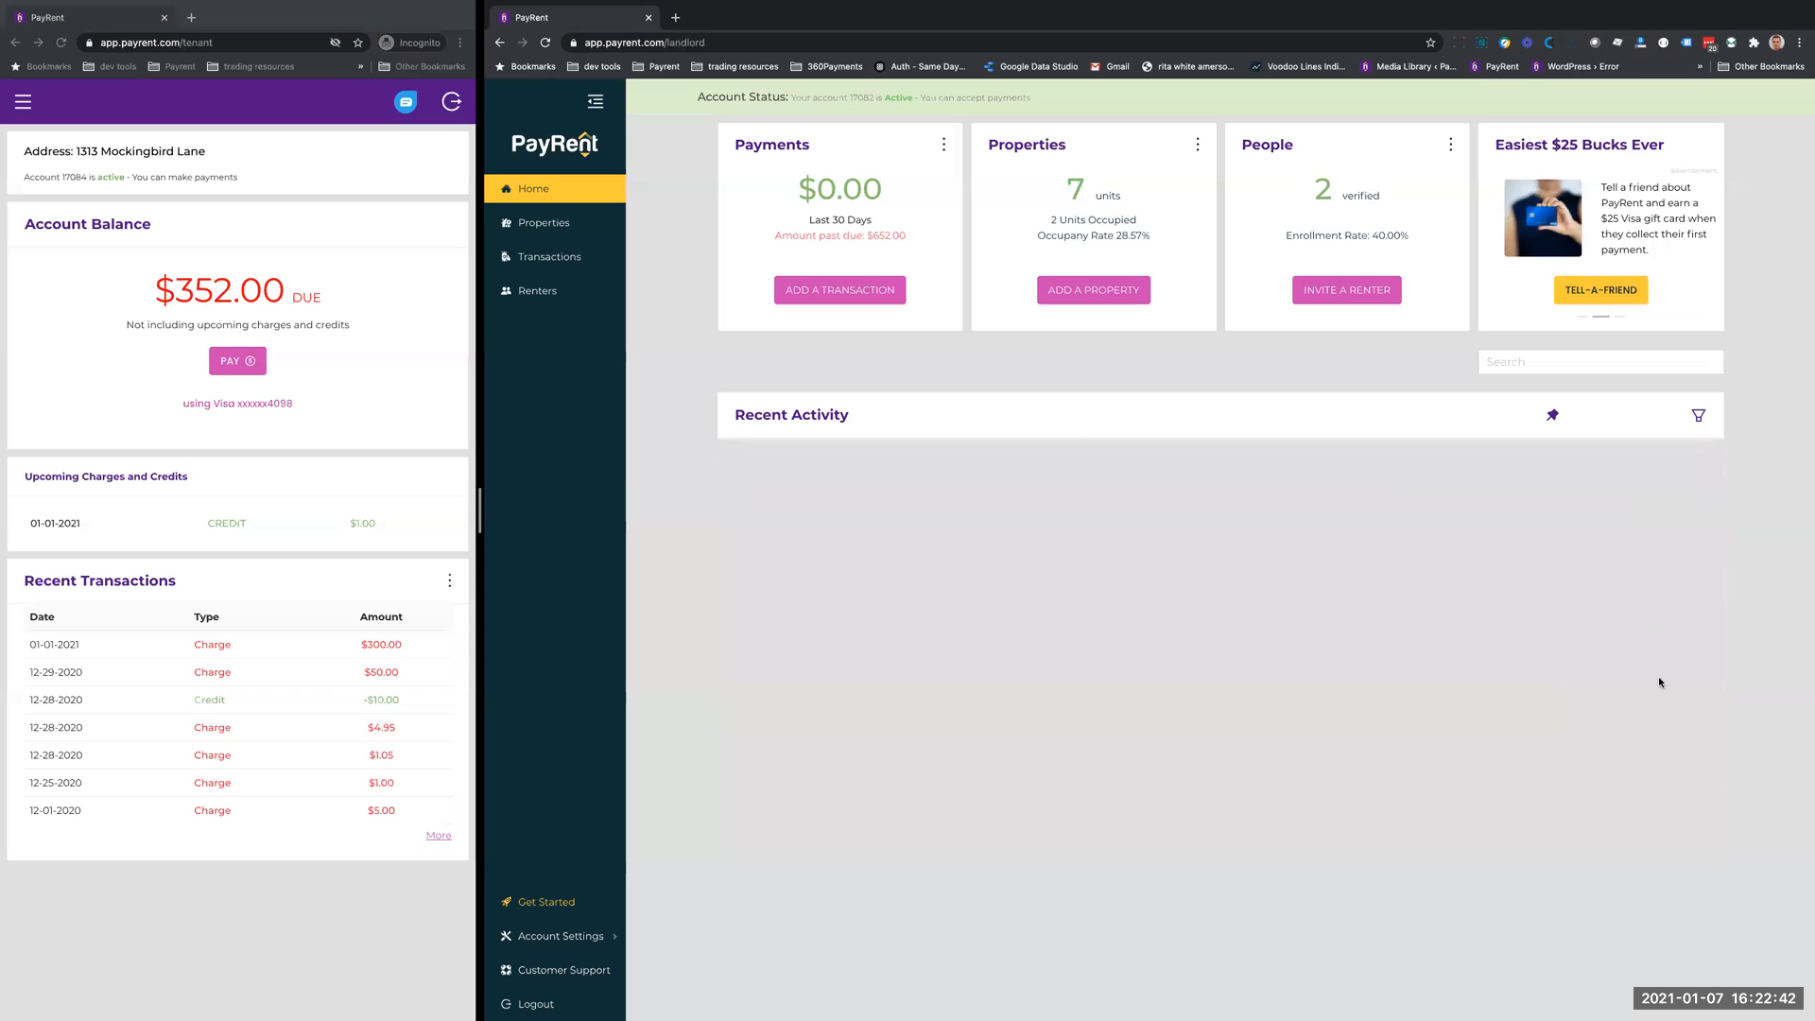
{"action": "left_click", "coordinate": [1698, 415]}
{"action": "left_click", "coordinate": [1564, 557]}
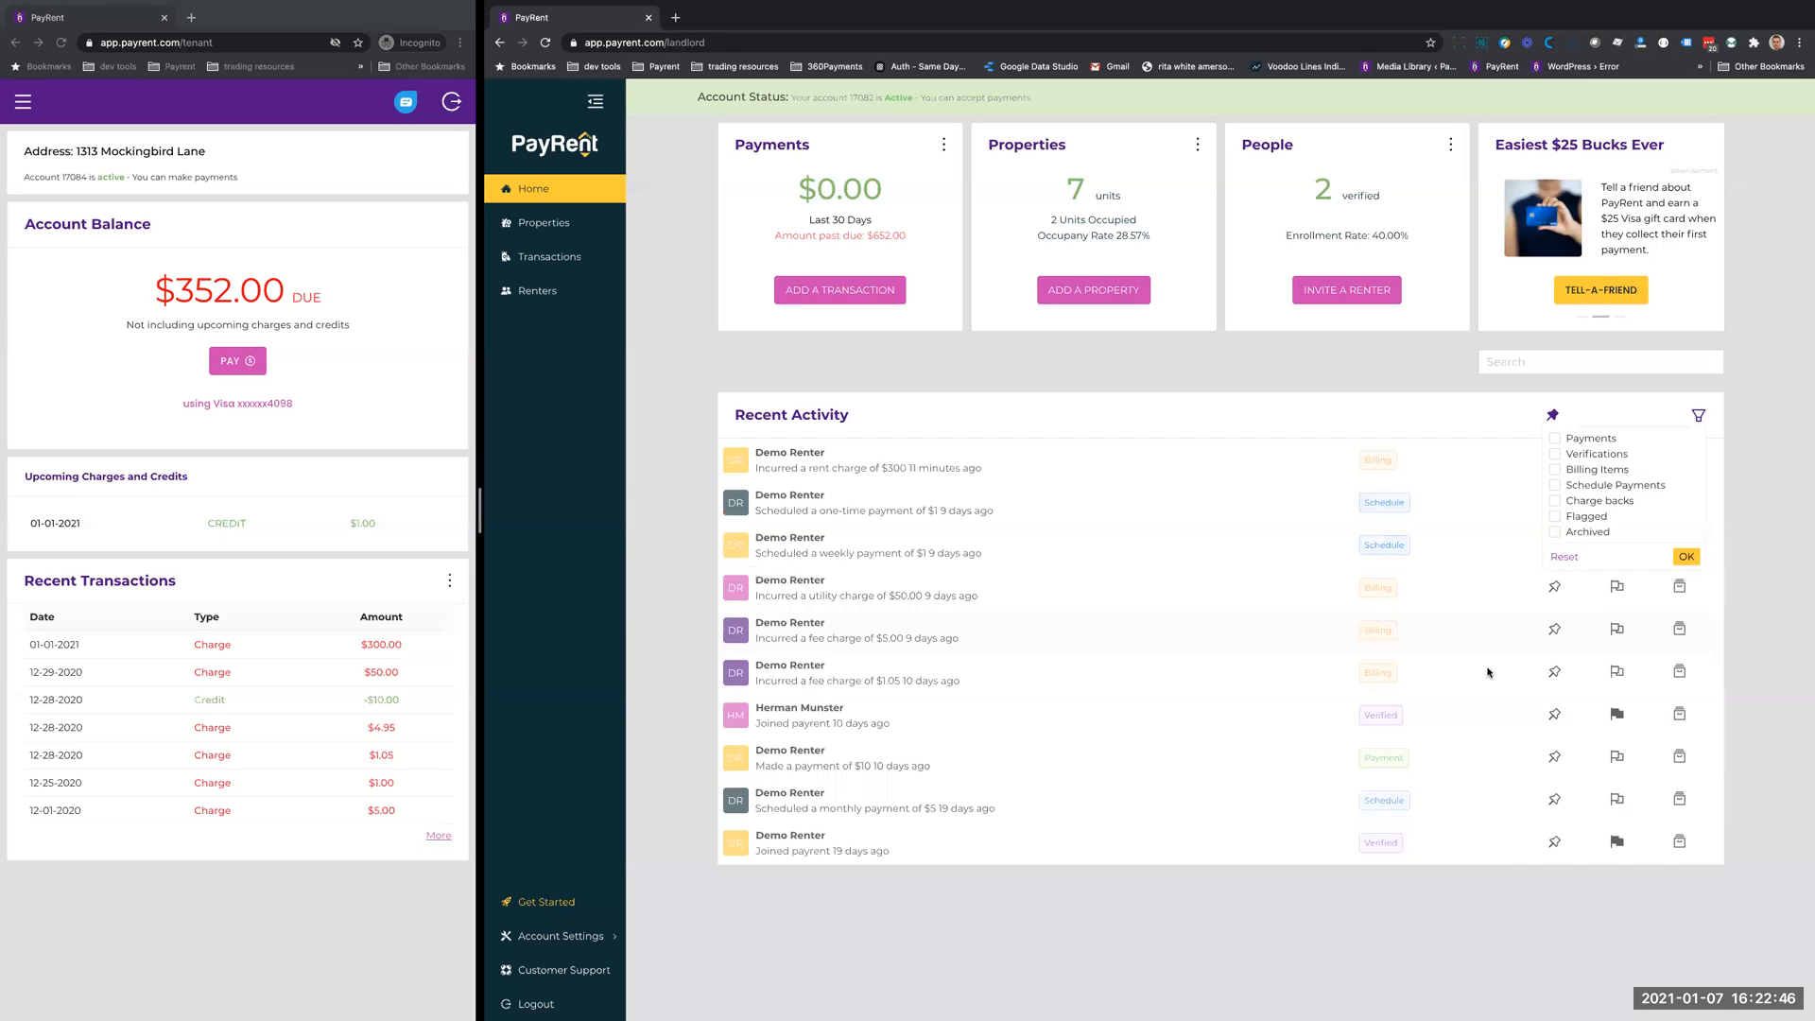
{"action": "left_click", "coordinate": [1072, 396]}
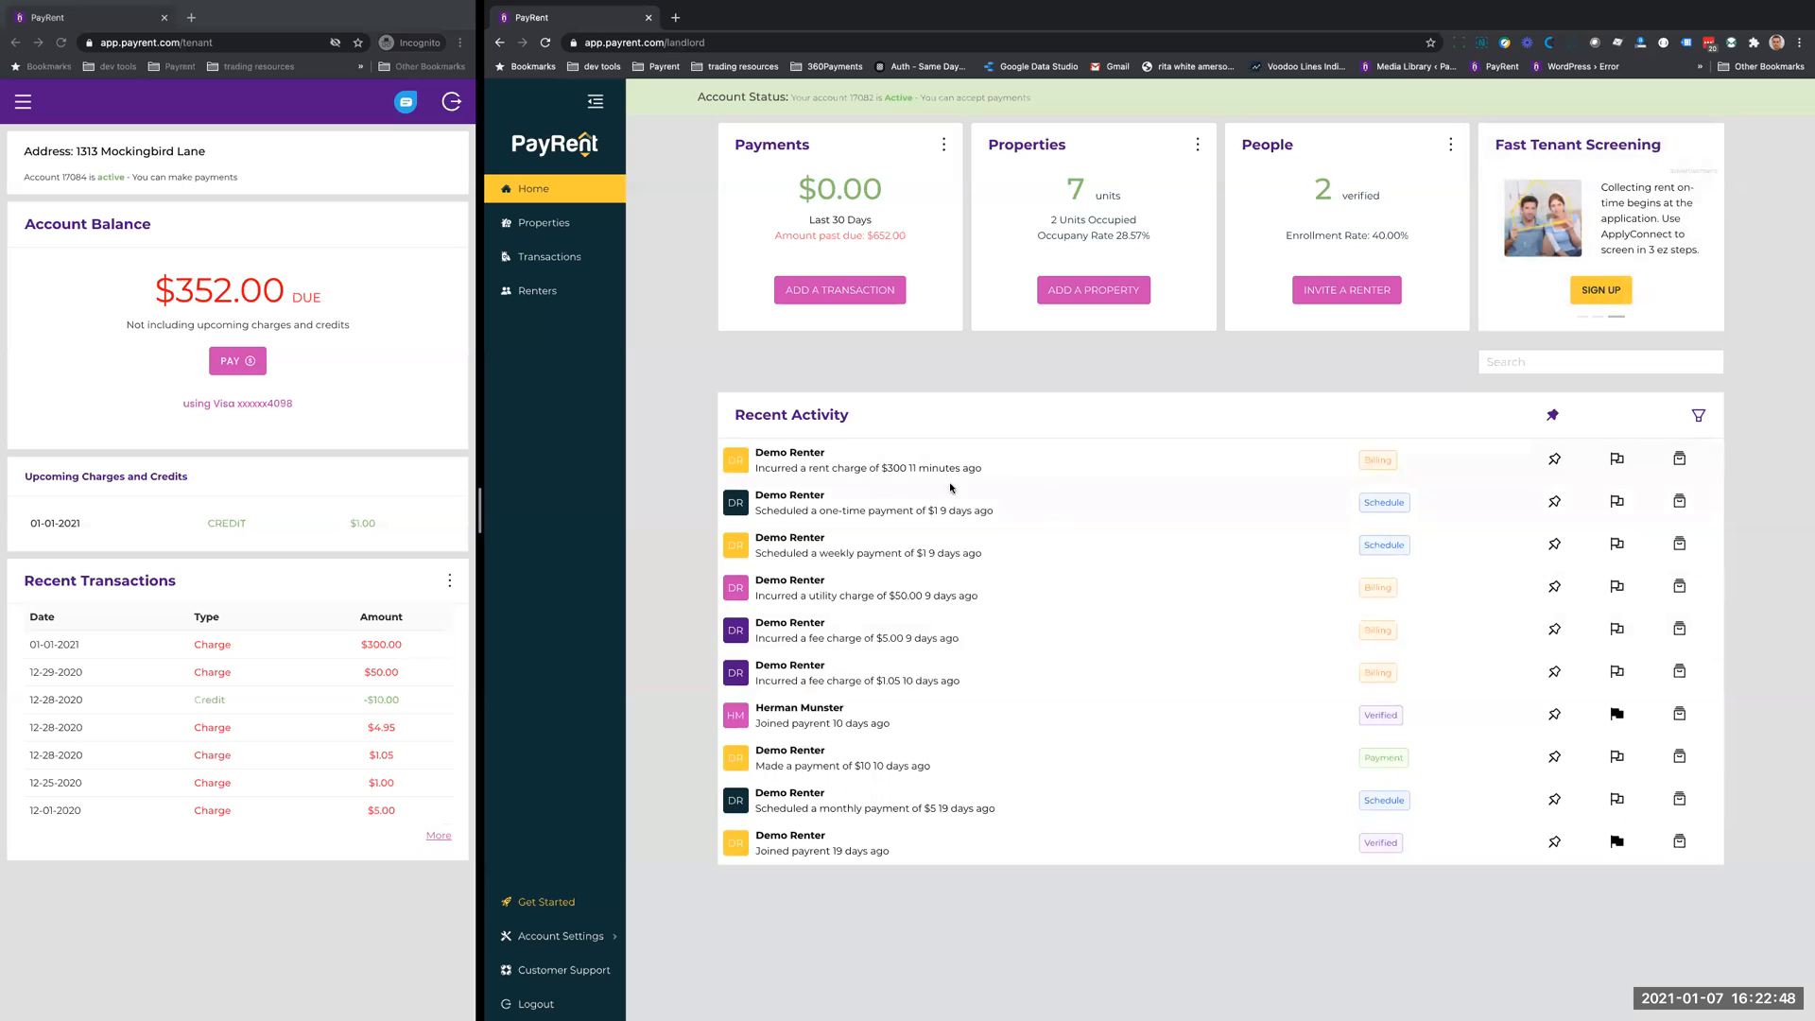
- Search the recent activity for "payment" and separately for a renter's first name, then clear the search
{"action": "left_click", "coordinate": [1528, 361]}
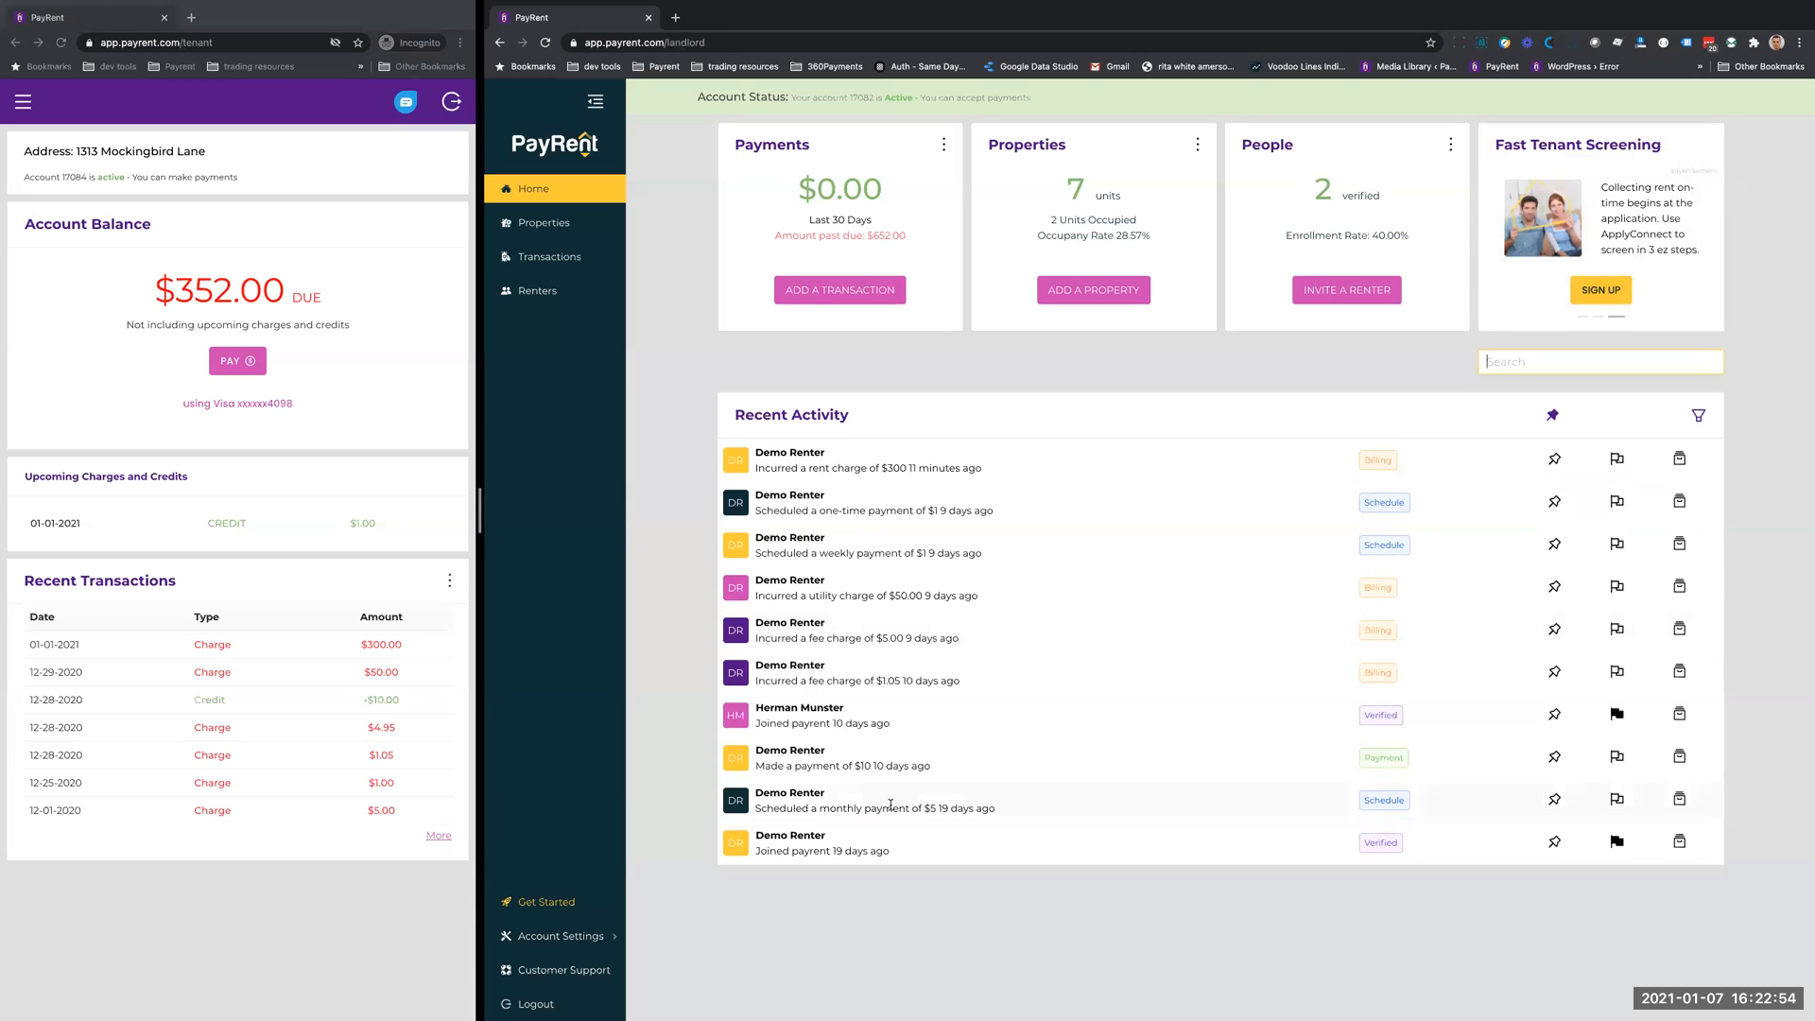
{"action": "type", "text": "payment"}
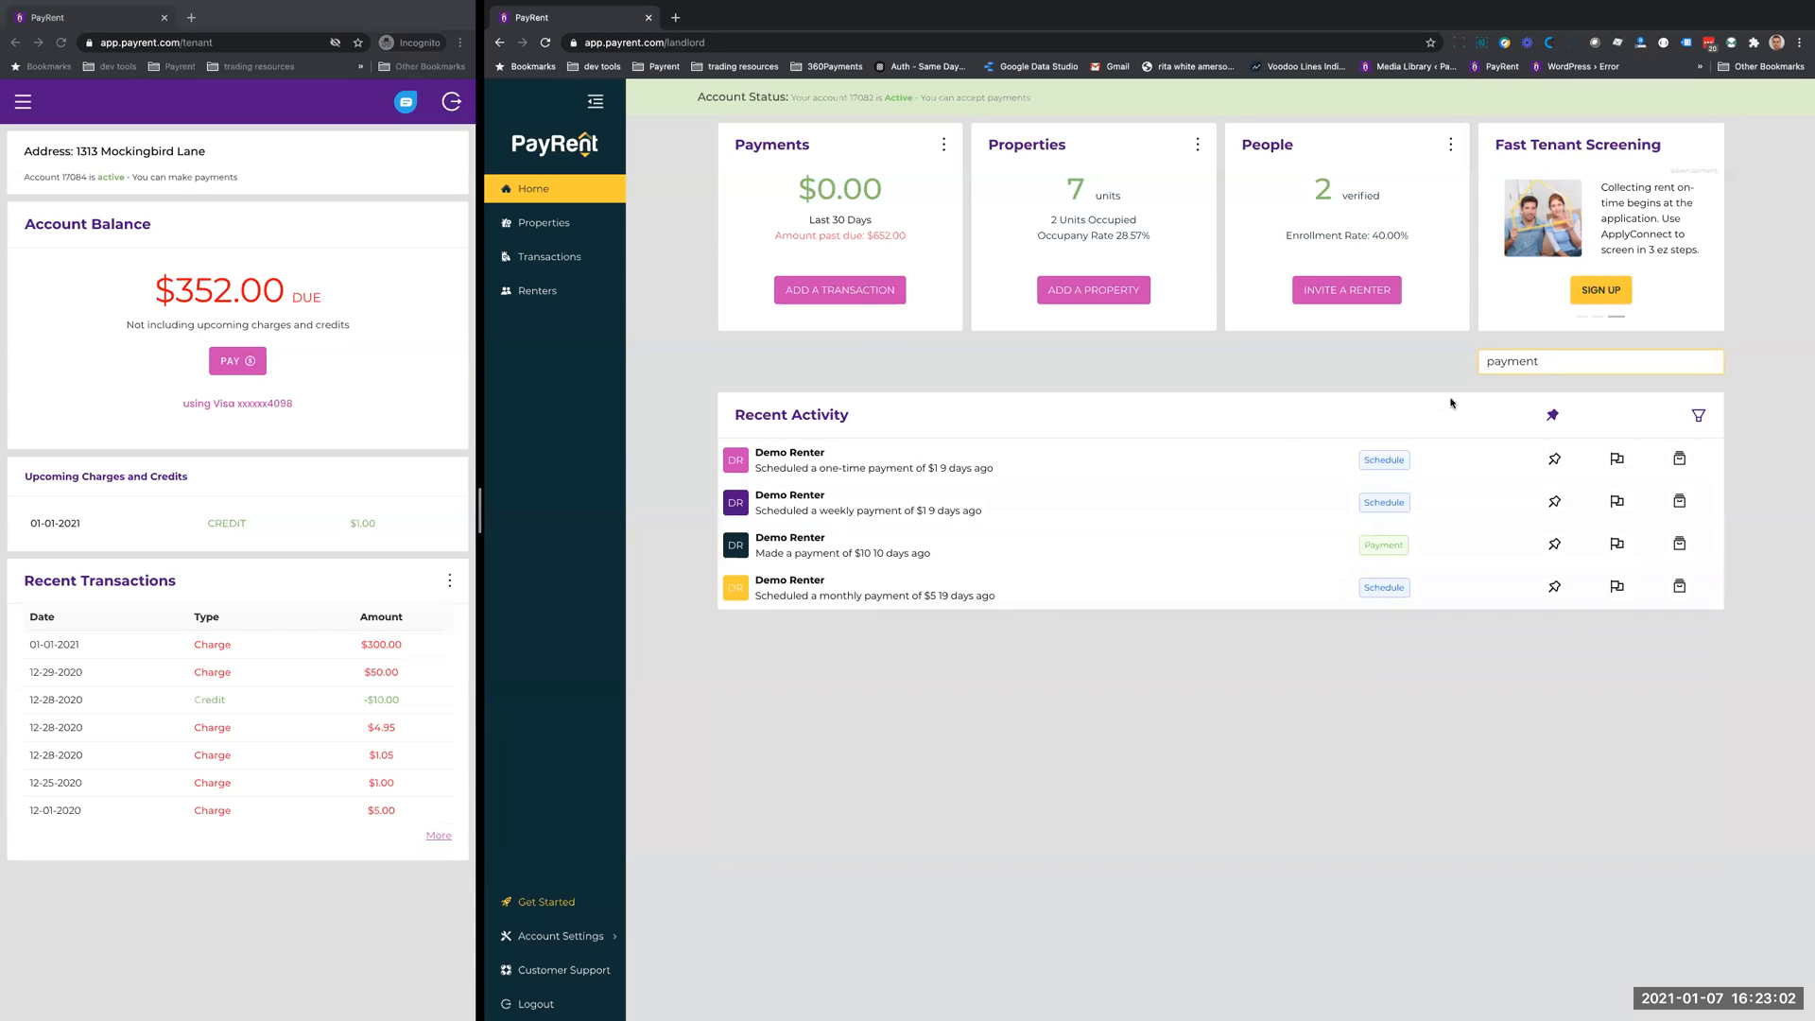
{"action": "key", "text": "ctrl+a"}
{"action": "type", "text": "herman"}
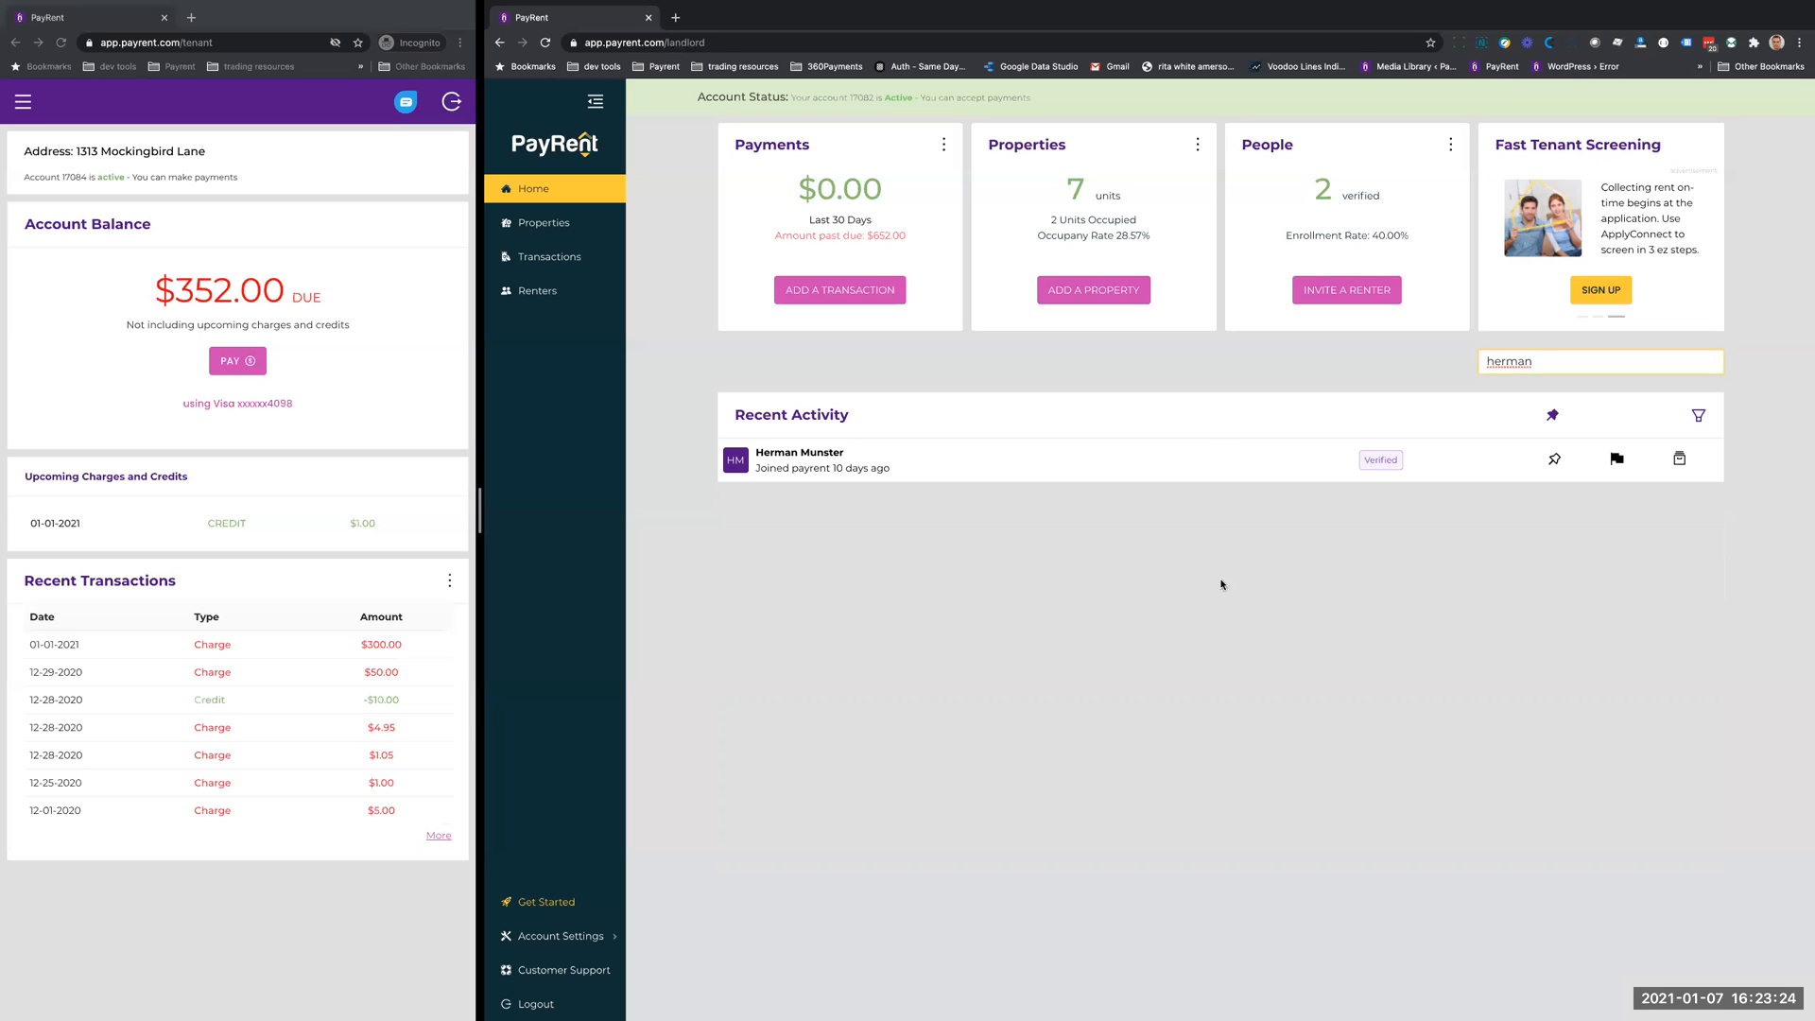
{"action": "double_click", "coordinate": [1508, 364]}
{"action": "key", "text": "BackSpace"}
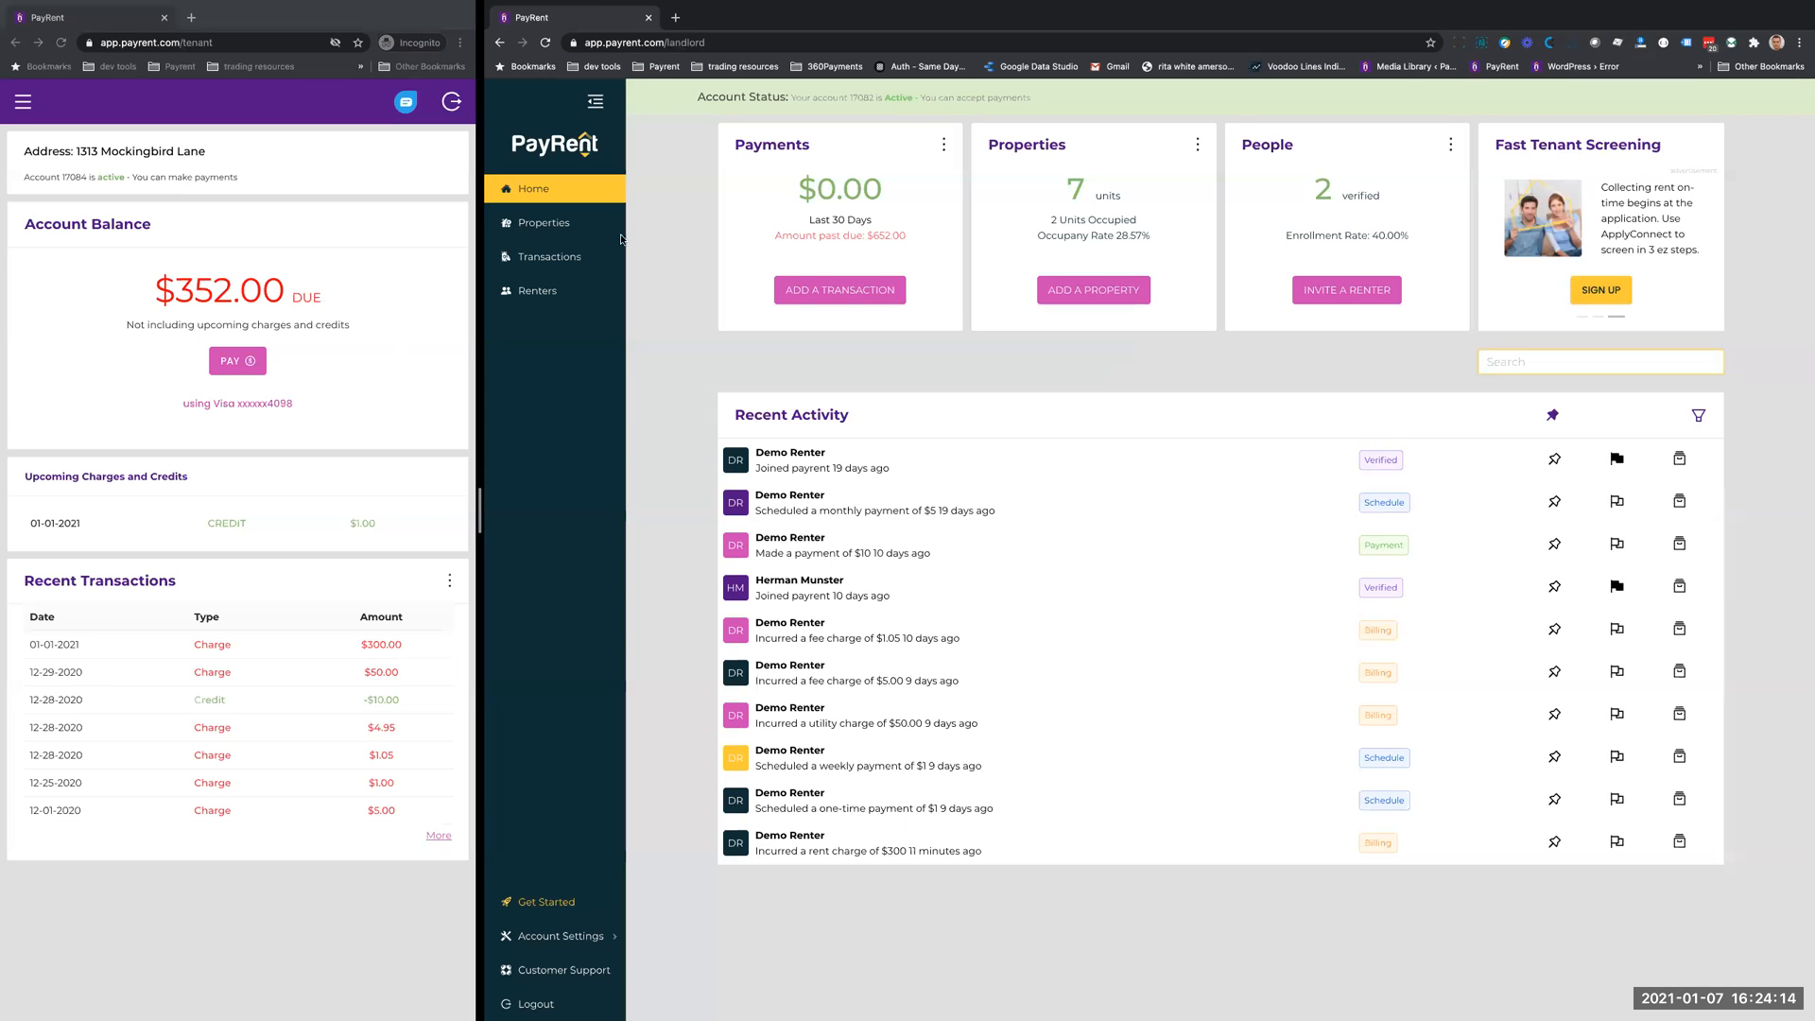
- Open the properties list, view its second page and return to the first page
{"action": "left_click", "coordinate": [548, 223]}
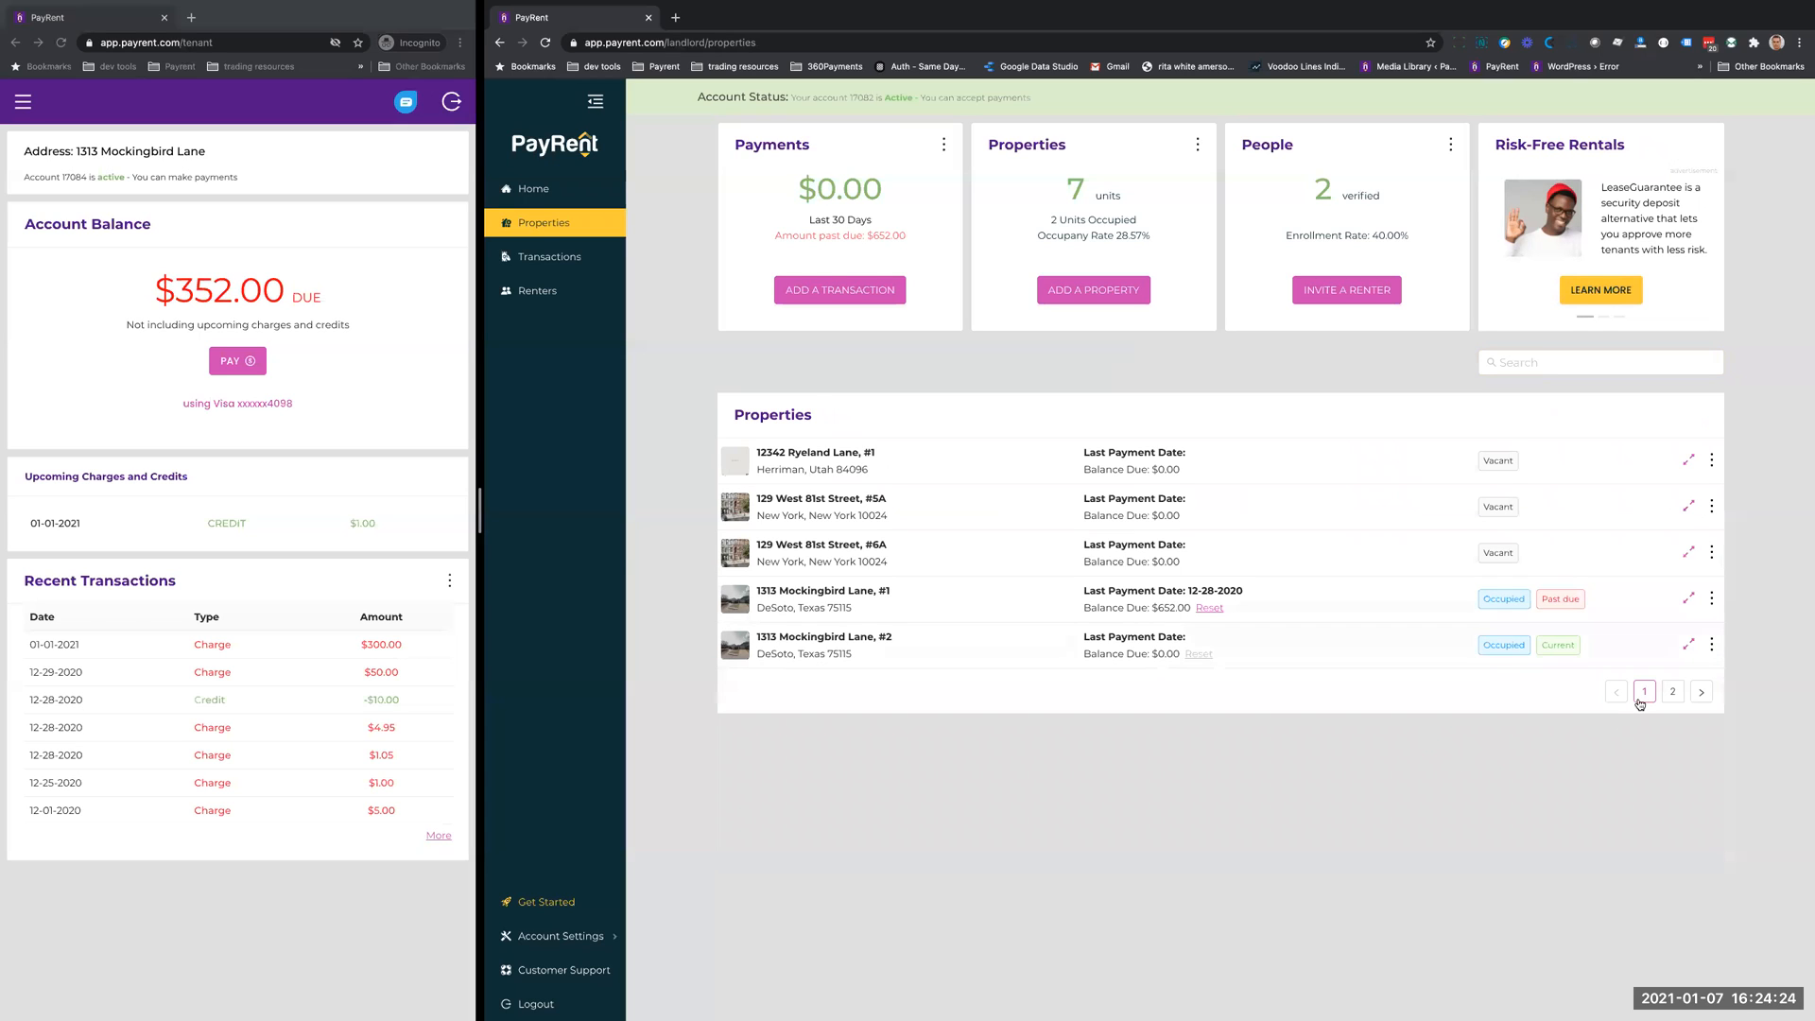
{"action": "left_click", "coordinate": [1673, 692]}
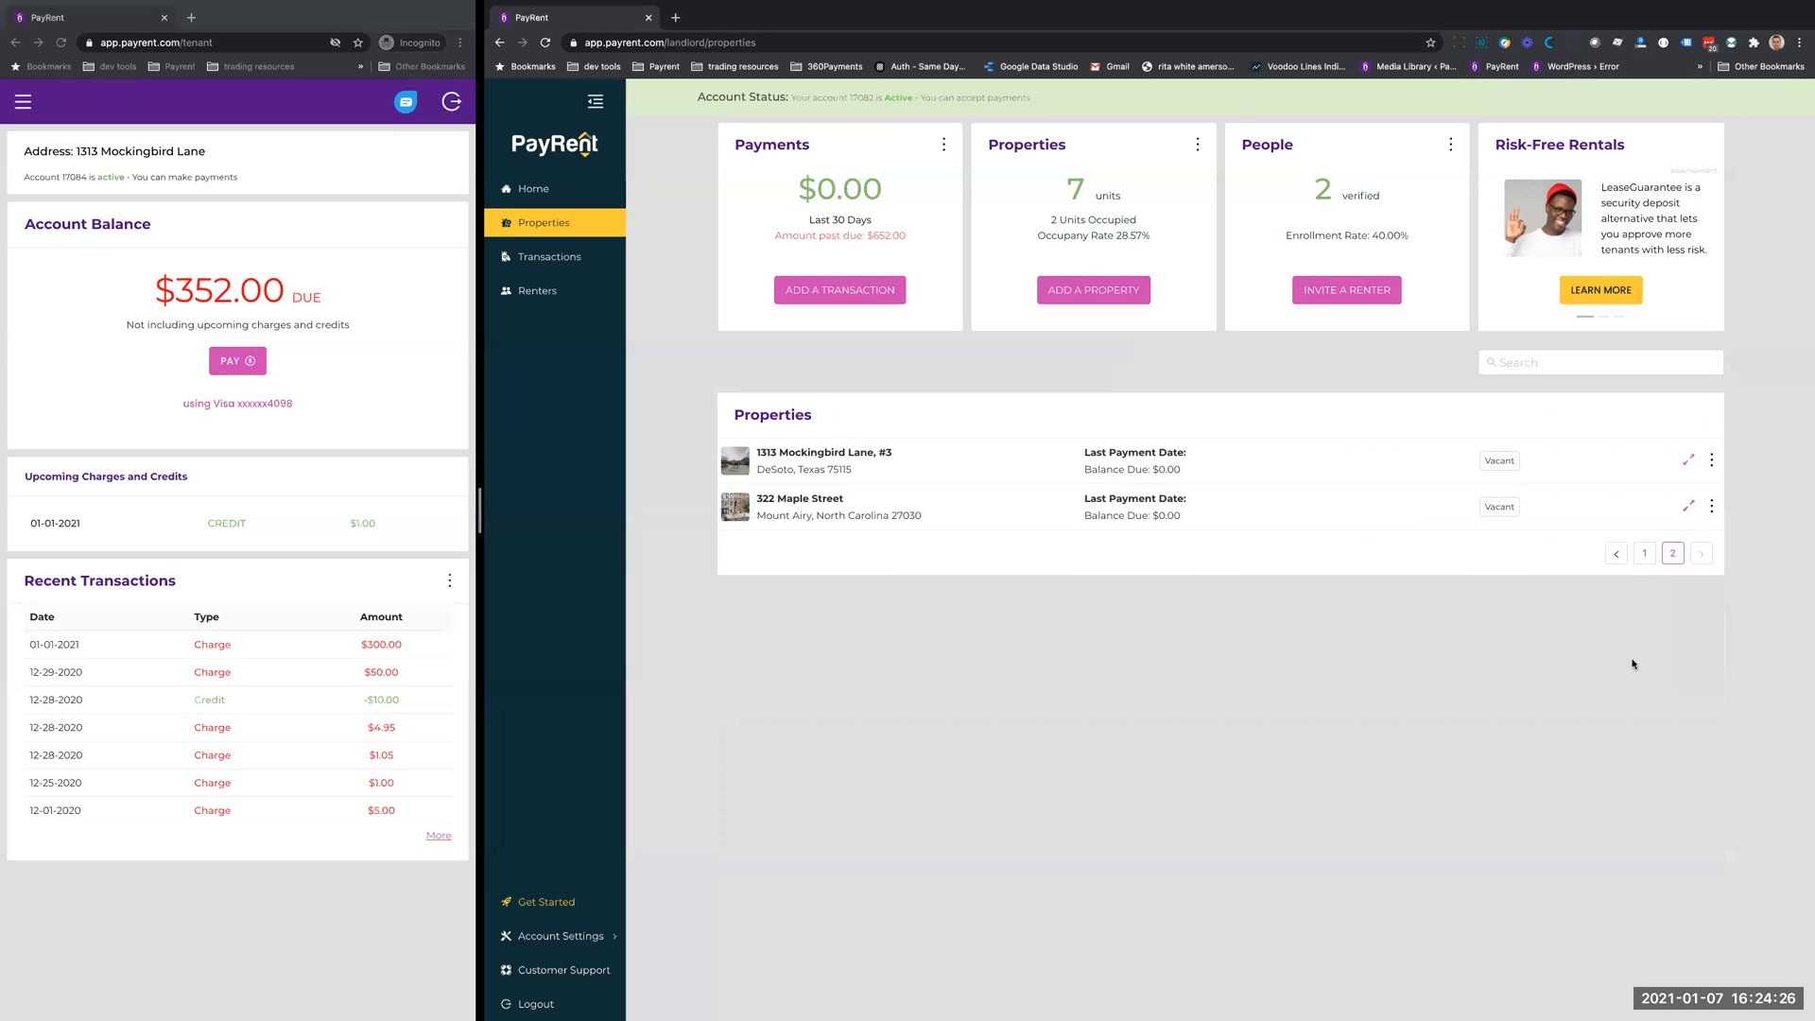
{"action": "left_click", "coordinate": [1644, 553]}
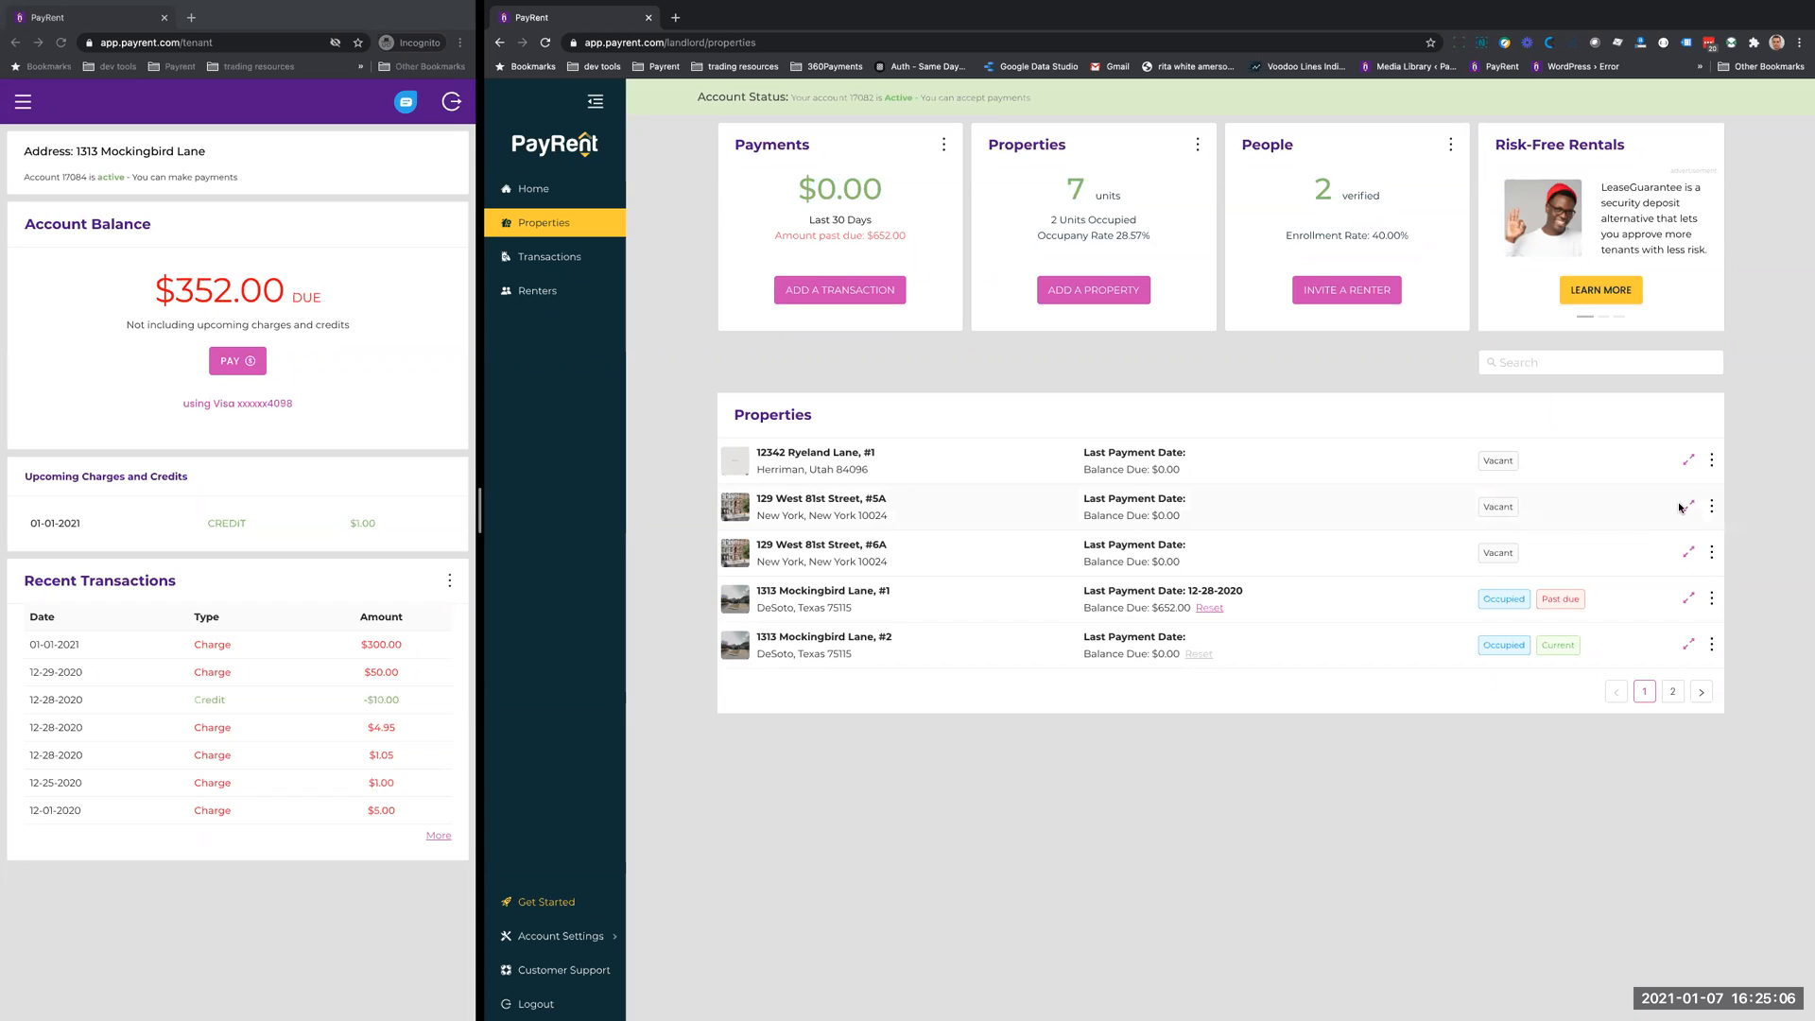
- Review the past-due property's tenant and lease details, opening the lease date and rent amount forms without saving
{"action": "left_click", "coordinate": [1689, 598]}
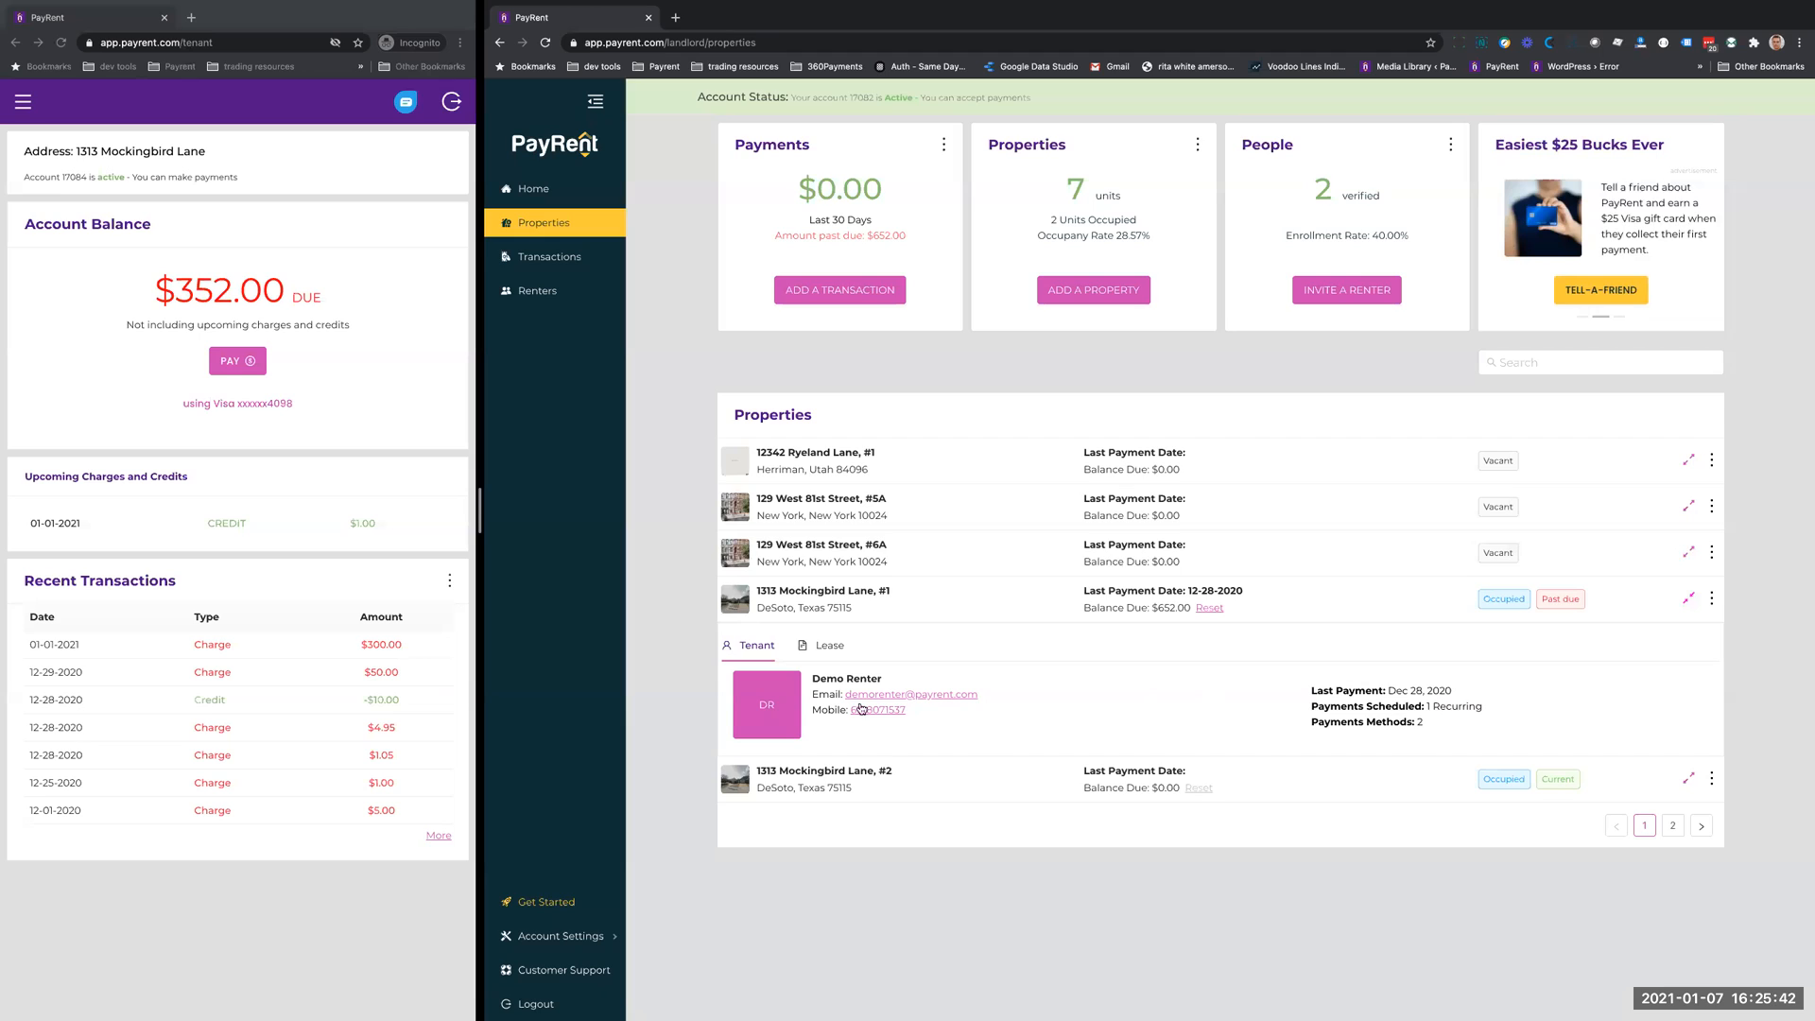
{"action": "left_click", "coordinate": [829, 648]}
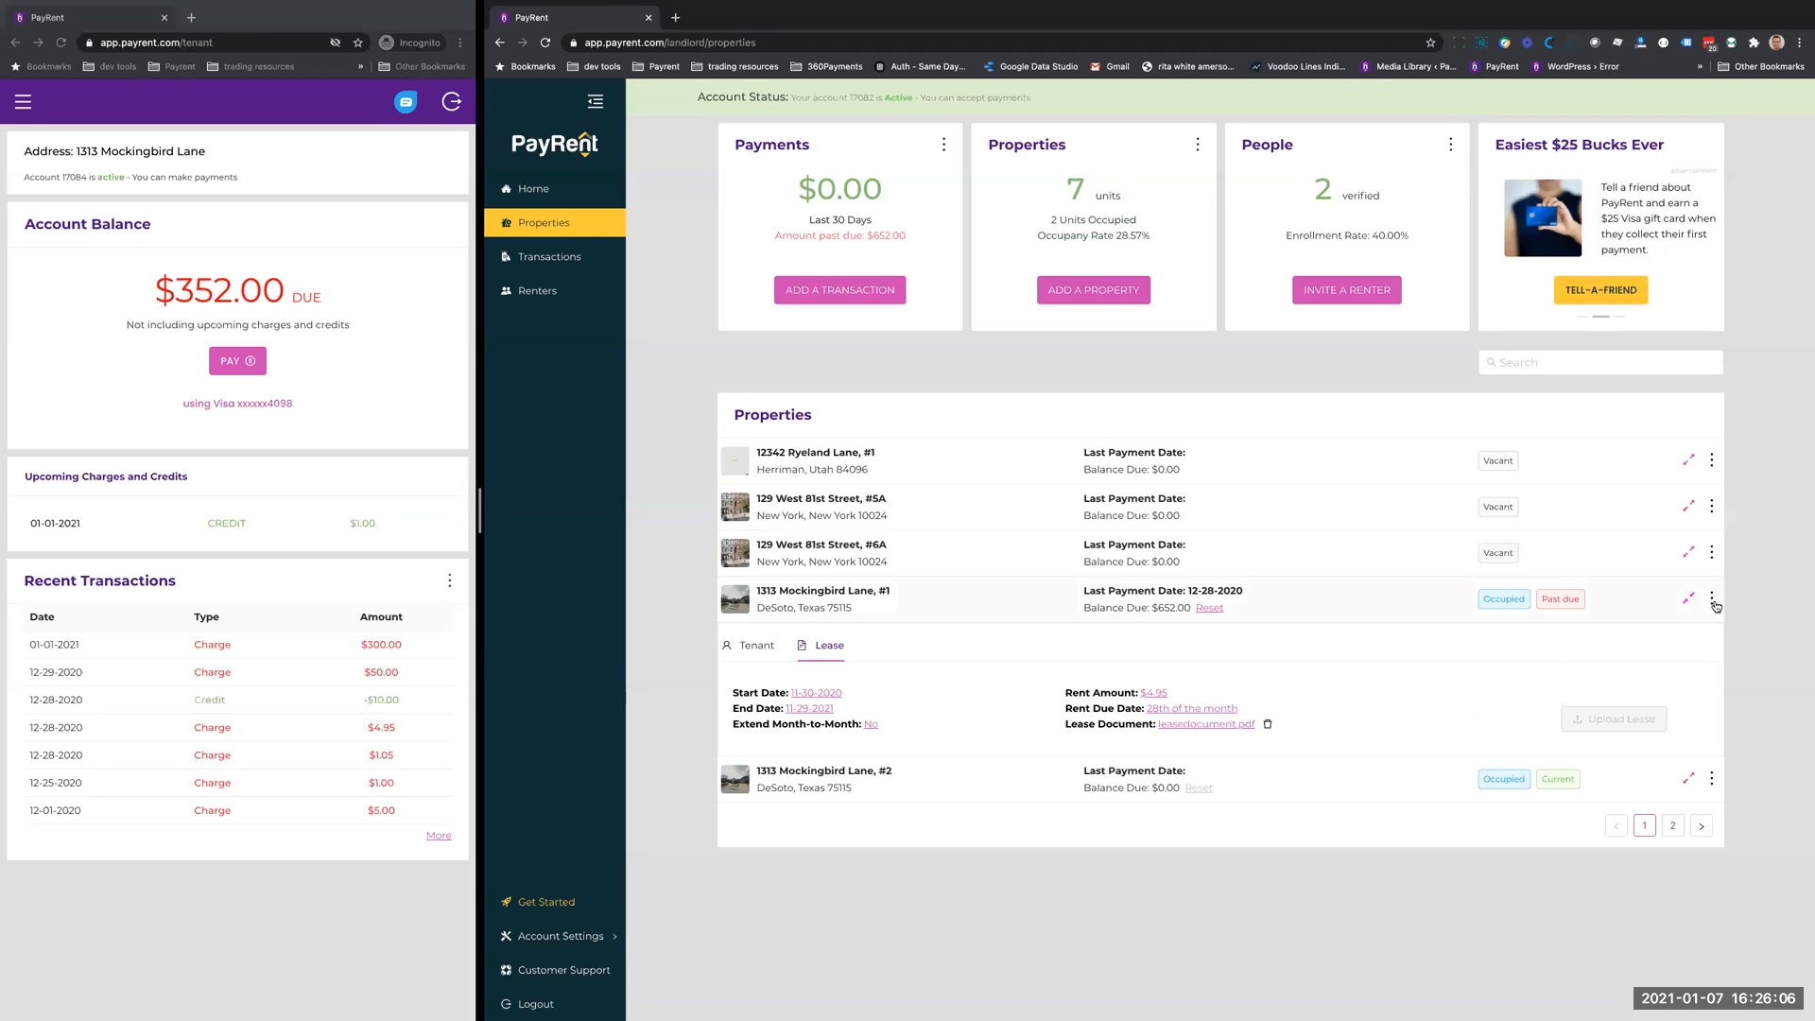
{"action": "left_click", "coordinate": [811, 695]}
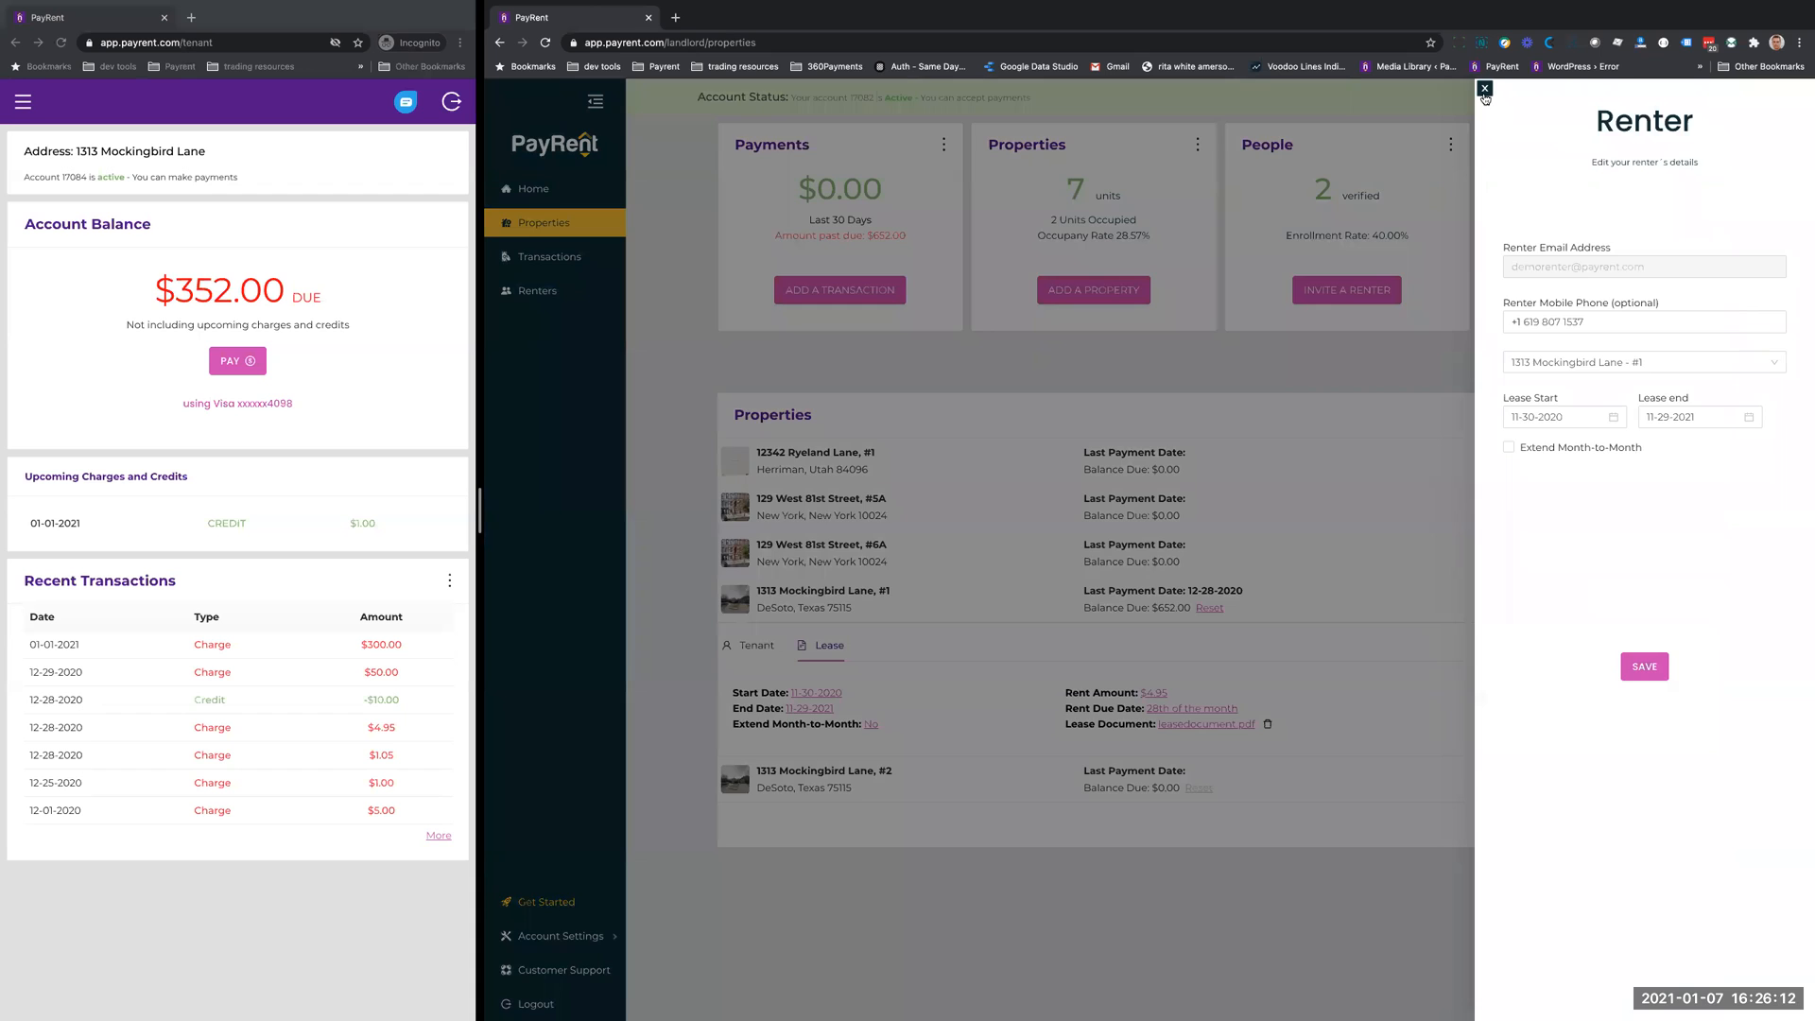
{"action": "left_click", "coordinate": [1484, 89]}
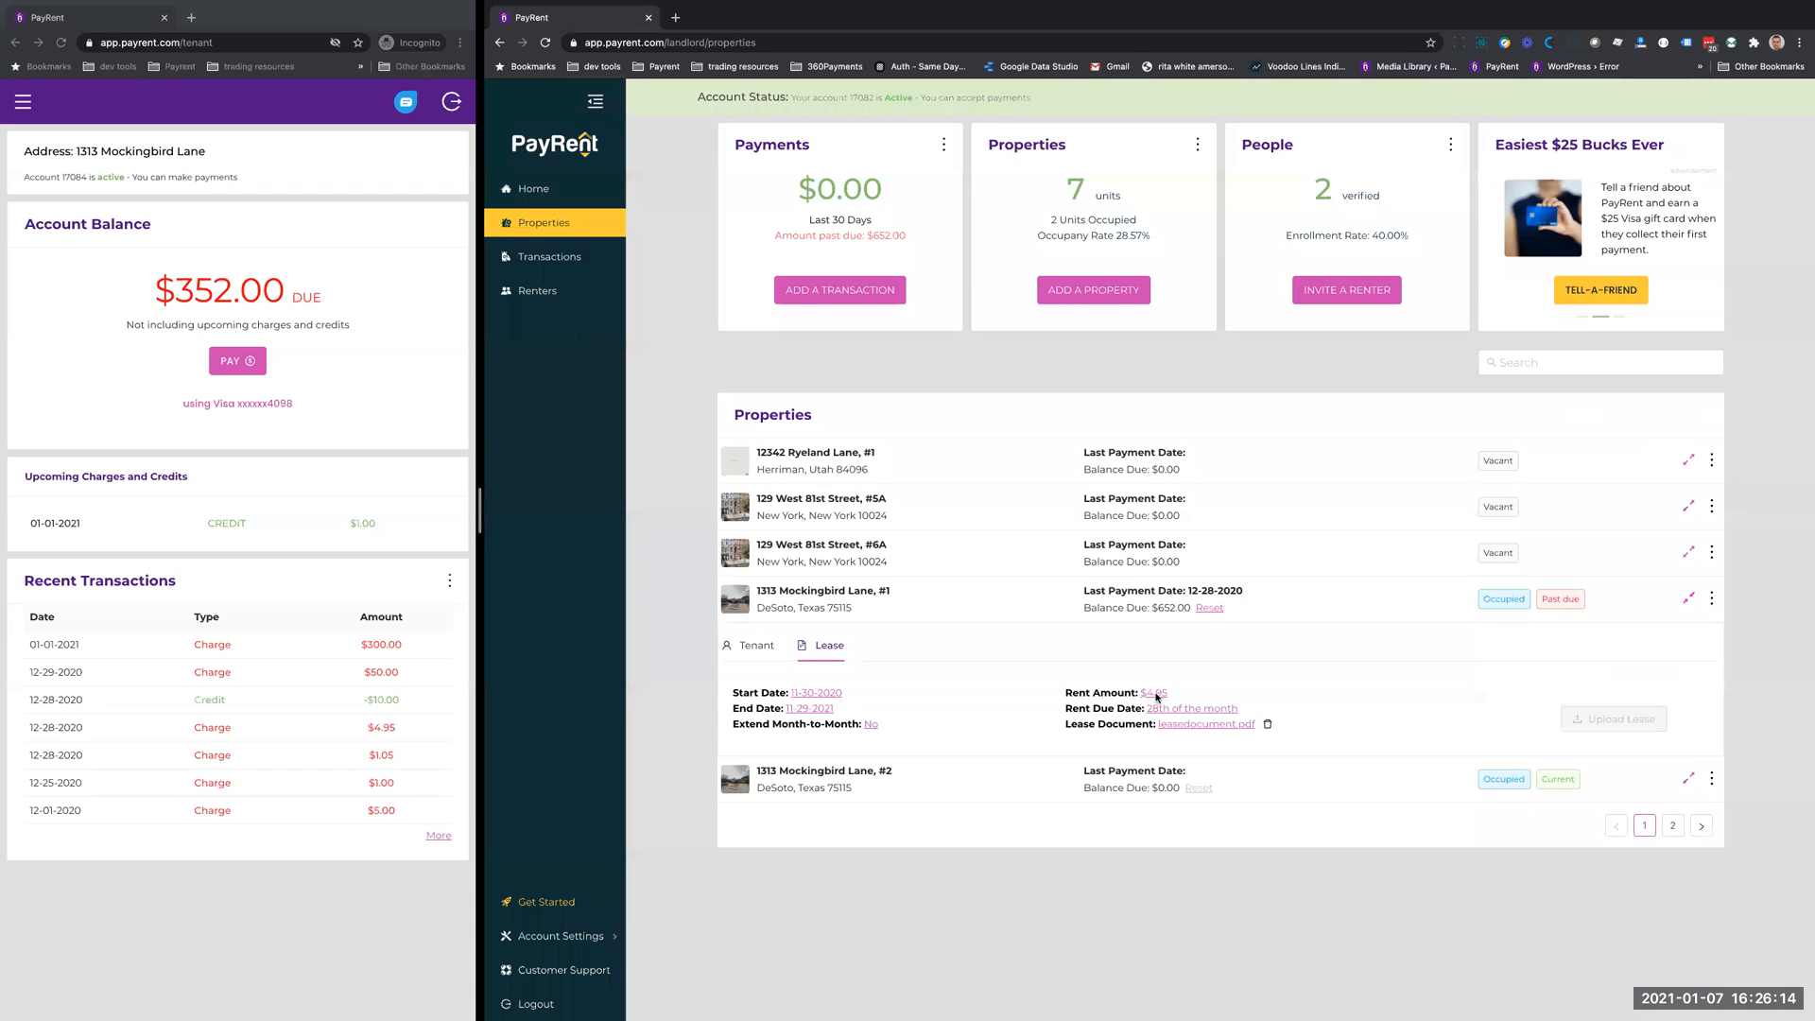
{"action": "left_click", "coordinate": [1153, 694]}
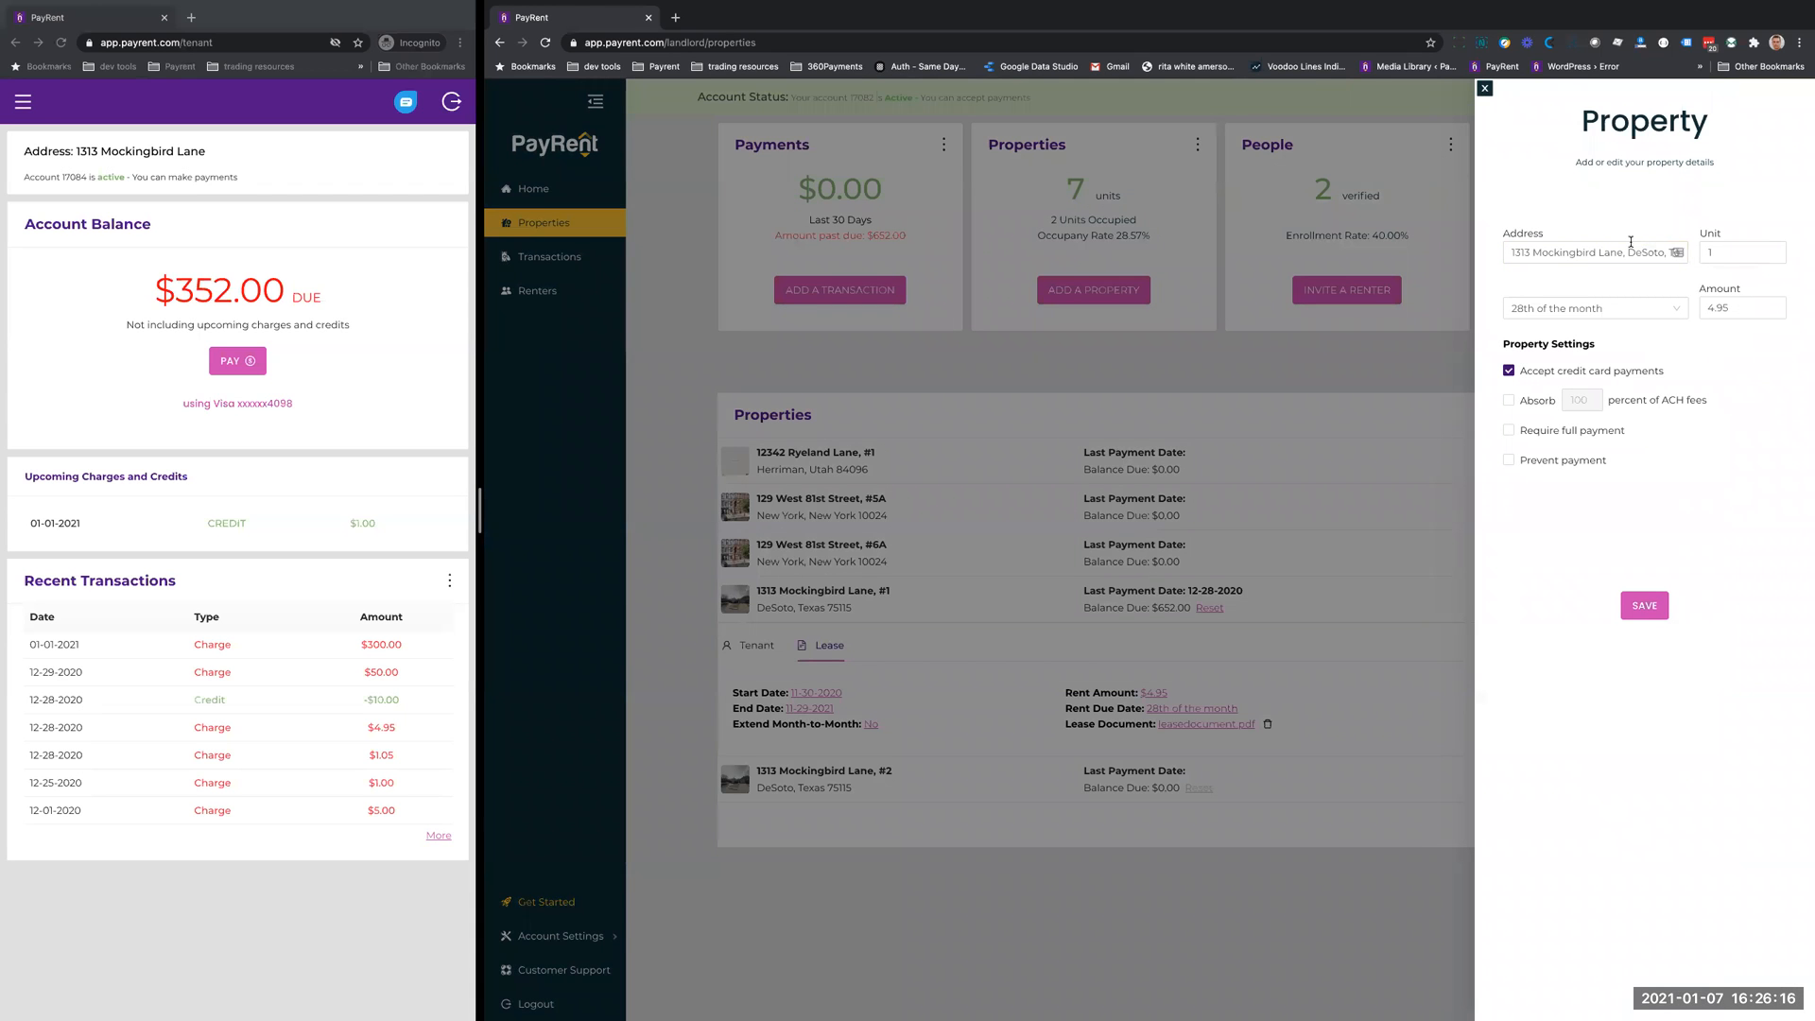
{"action": "left_click", "coordinate": [1747, 308]}
{"action": "left_click", "coordinate": [1485, 89]}
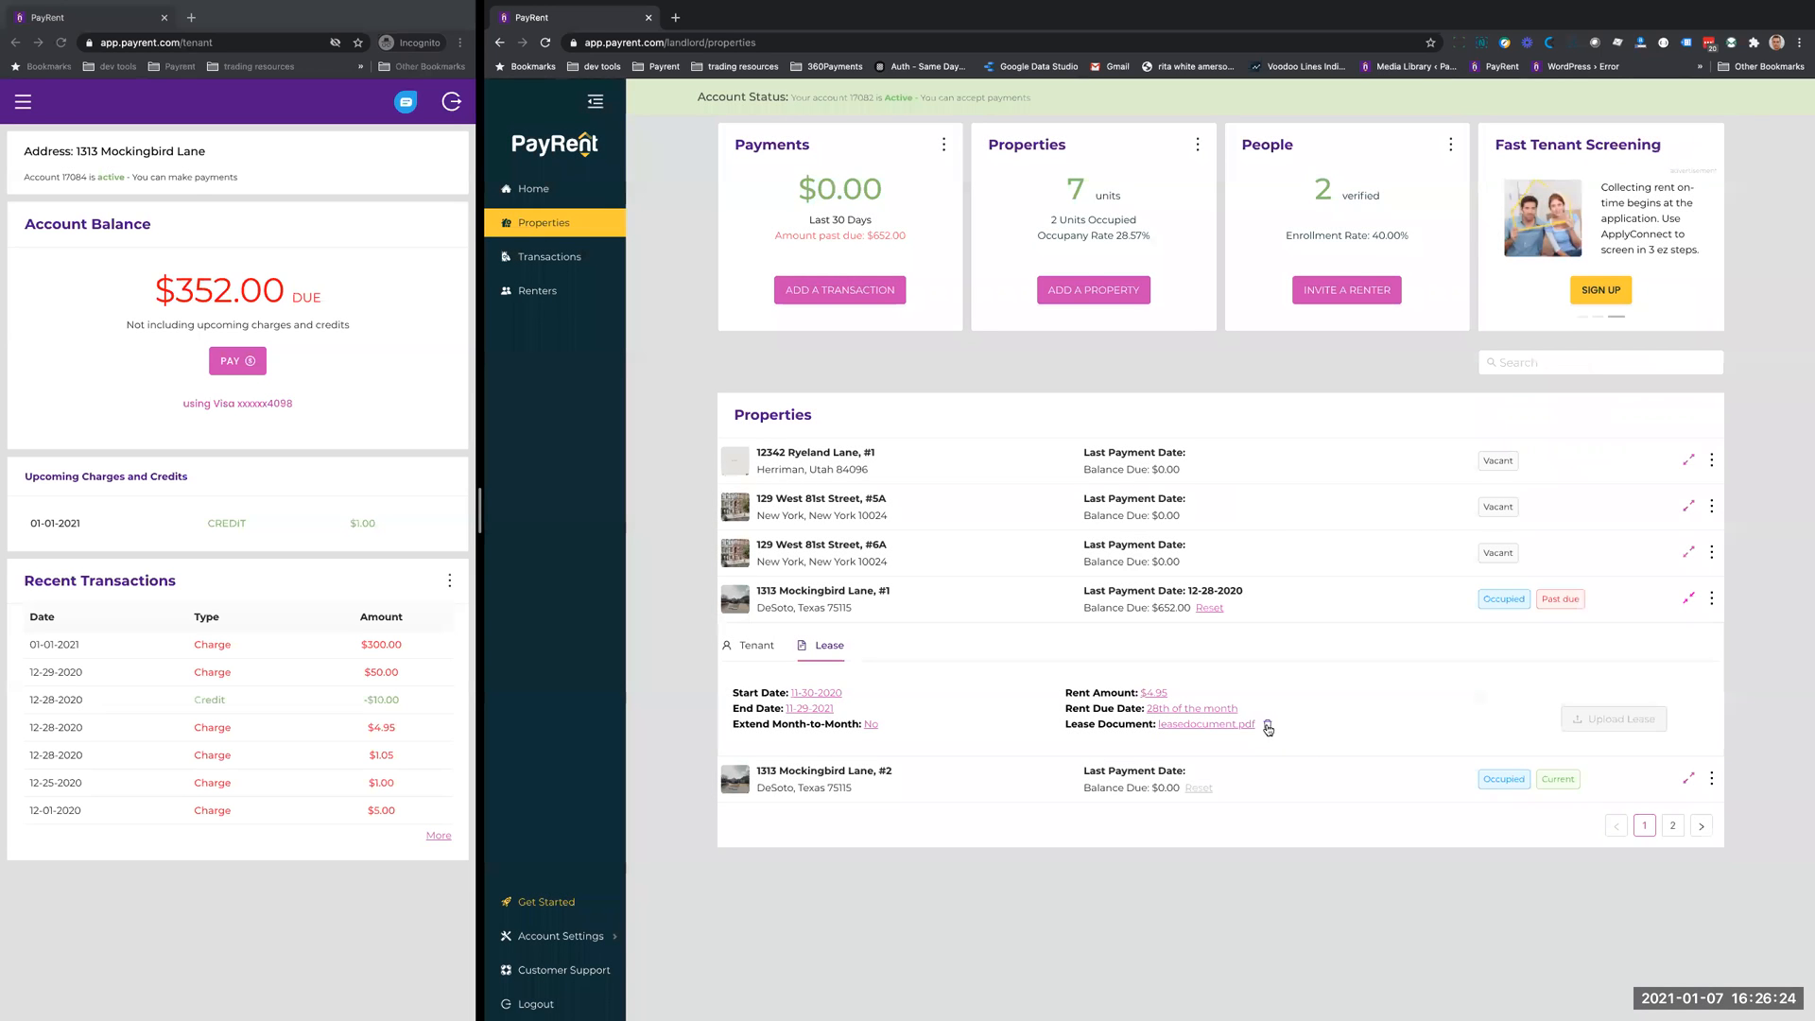
- Remove the past-due property's lease document and upload Web Services Sandbox Implementation V3.pdf as its lease
{"action": "left_click", "coordinate": [1268, 728]}
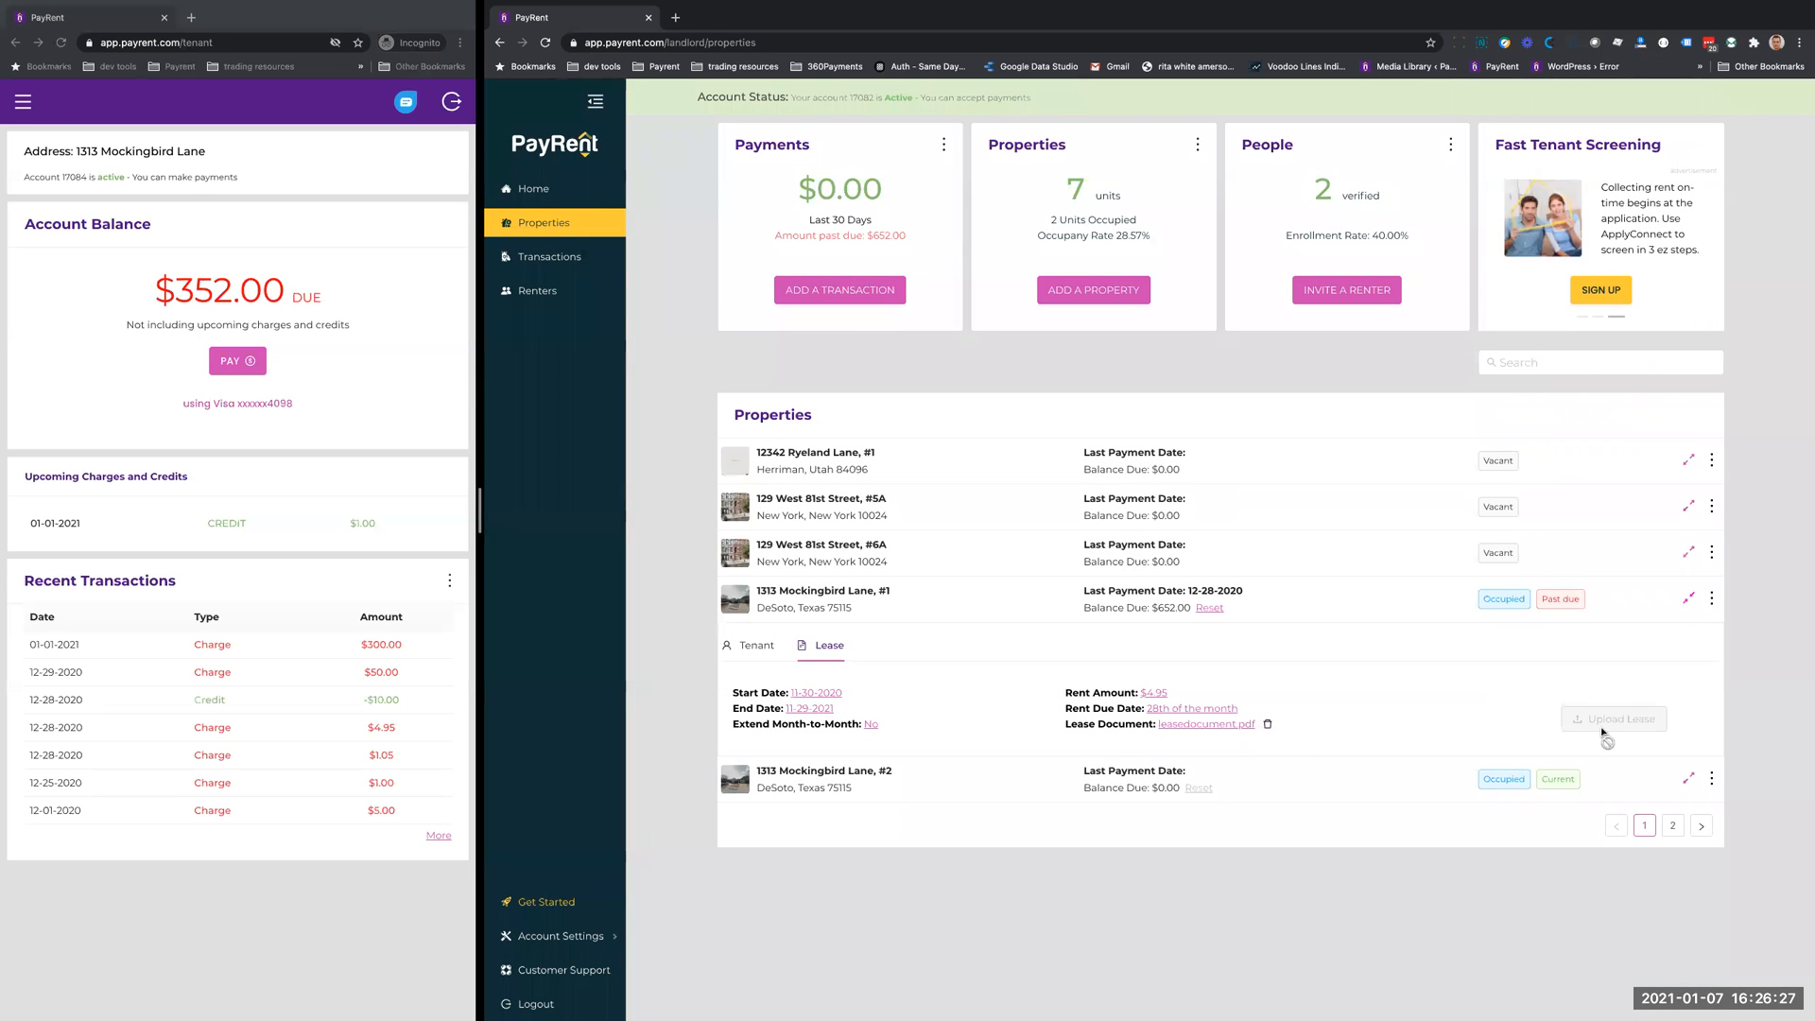
{"action": "left_click", "coordinate": [1711, 601]}
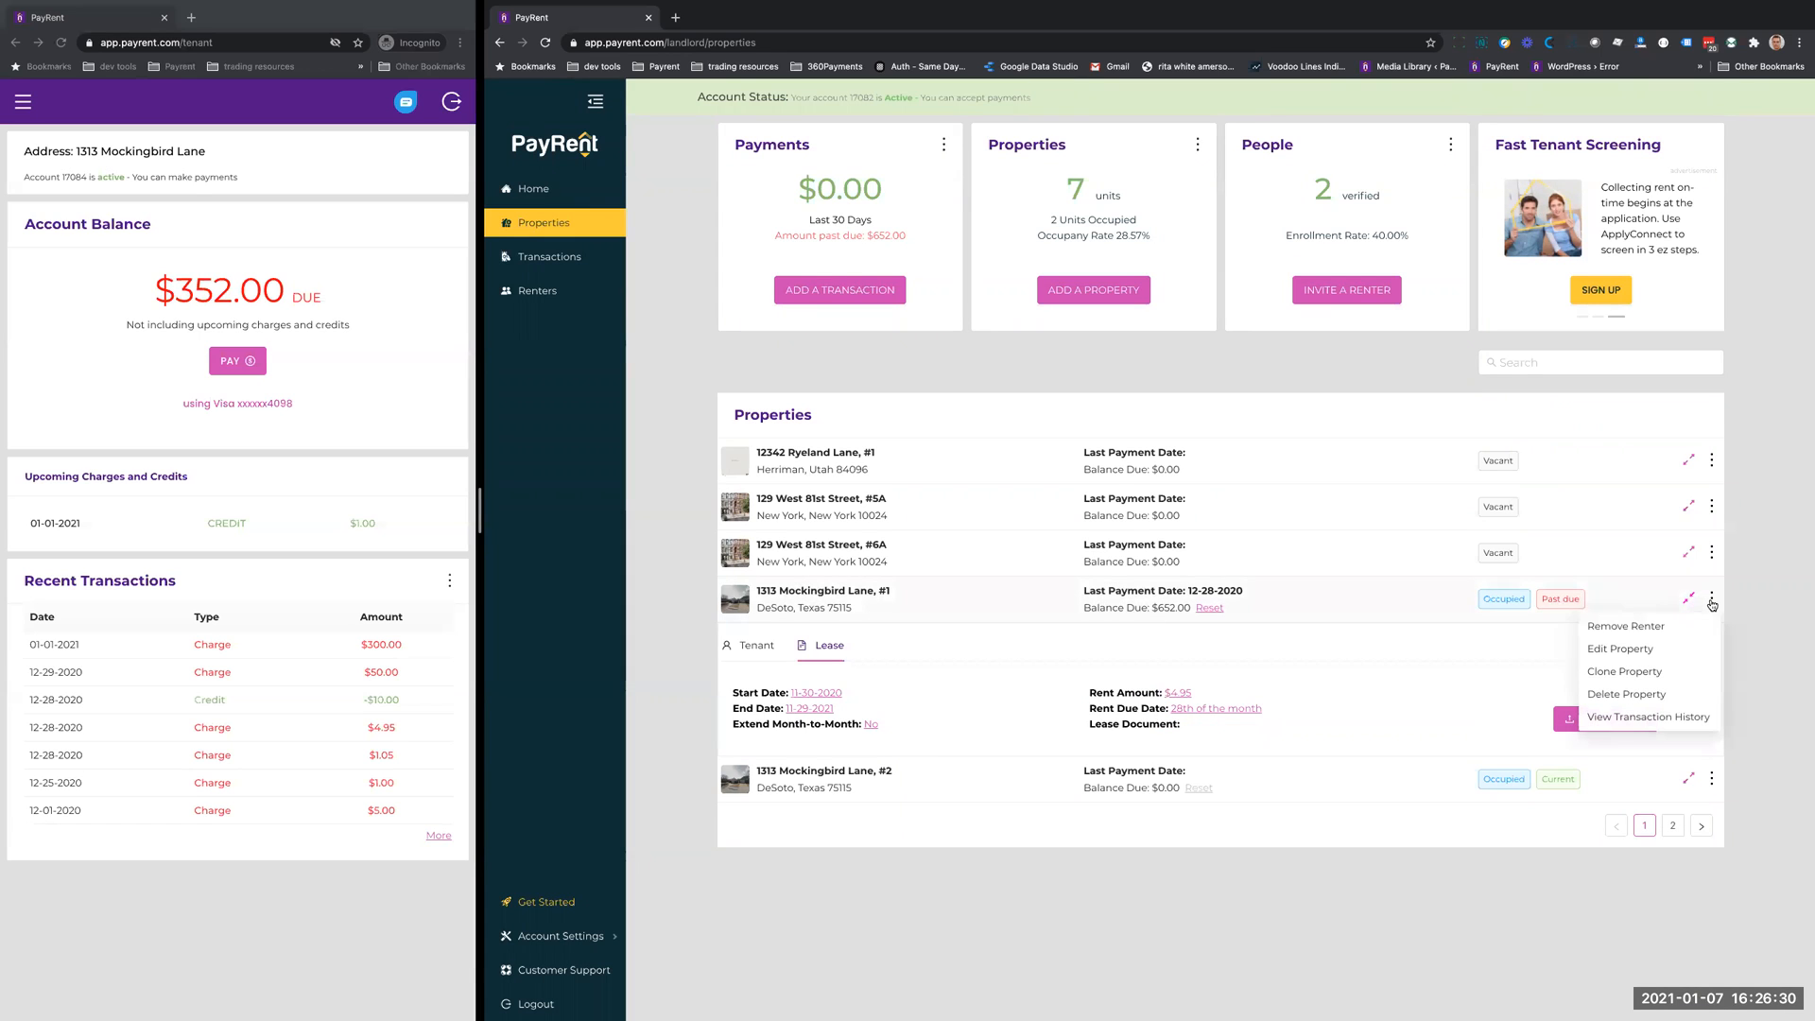
{"action": "left_click", "coordinate": [1442, 644]}
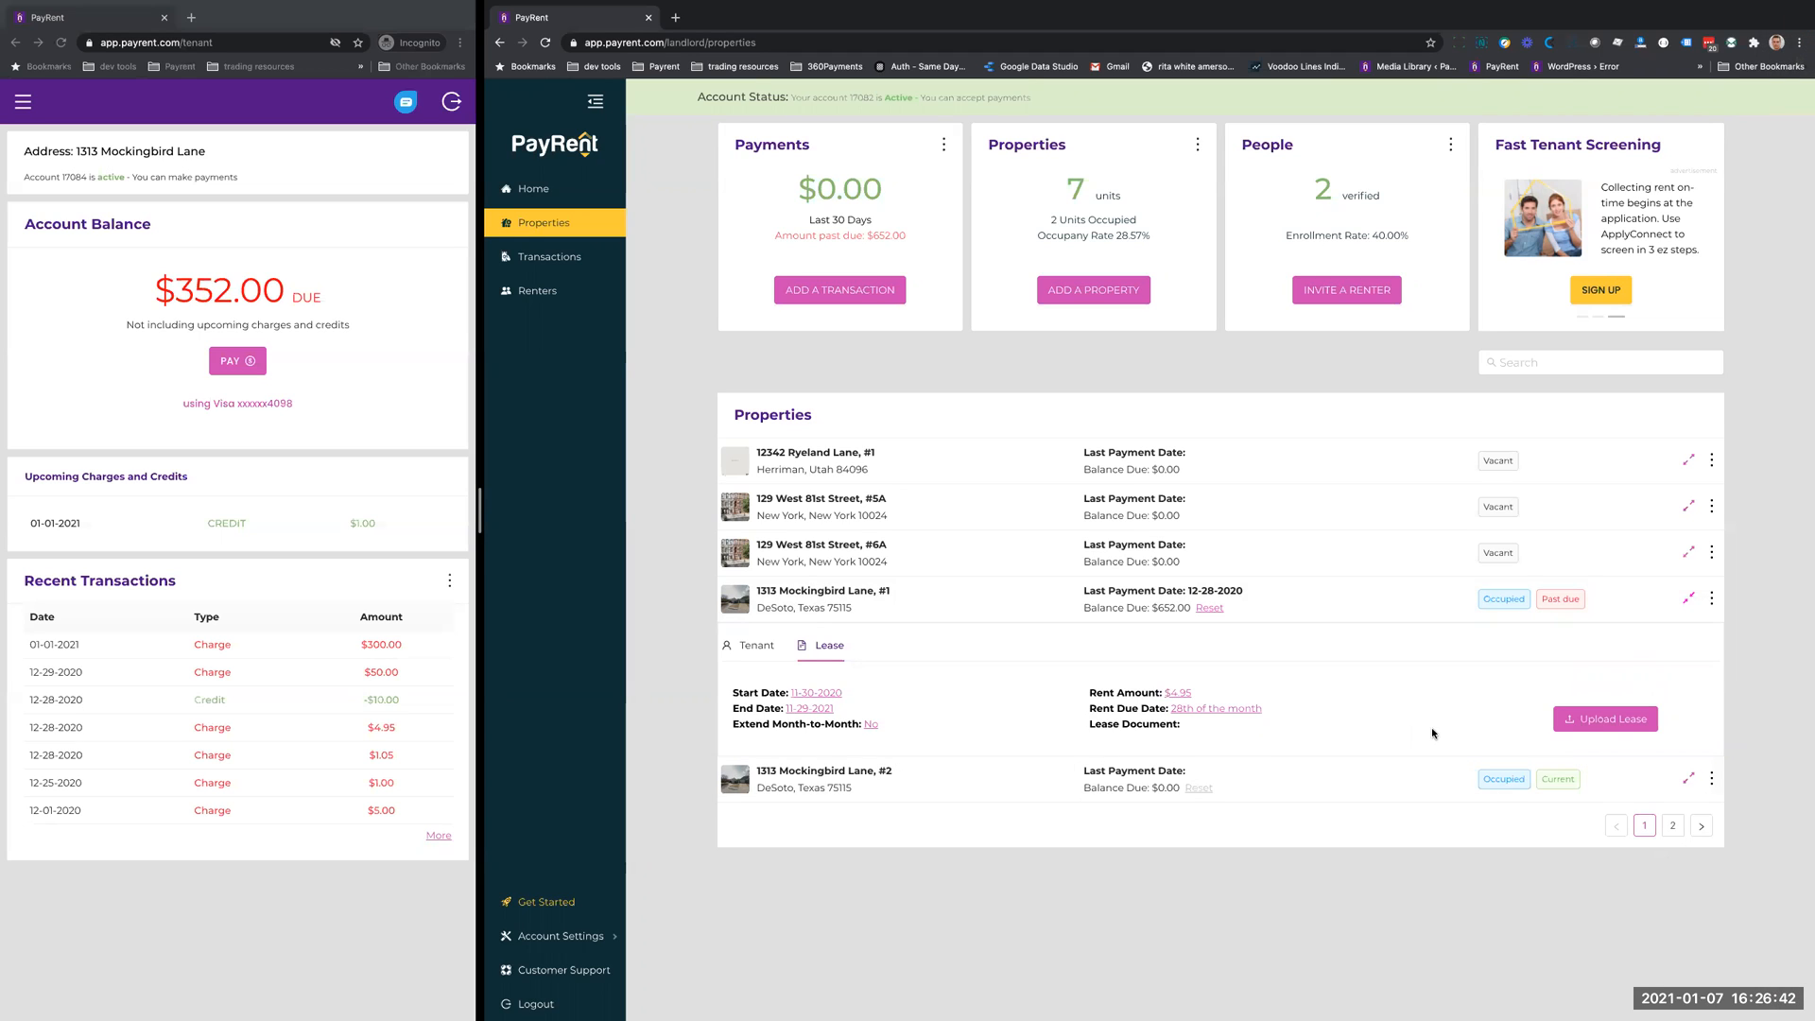
{"action": "left_click", "coordinate": [1599, 724]}
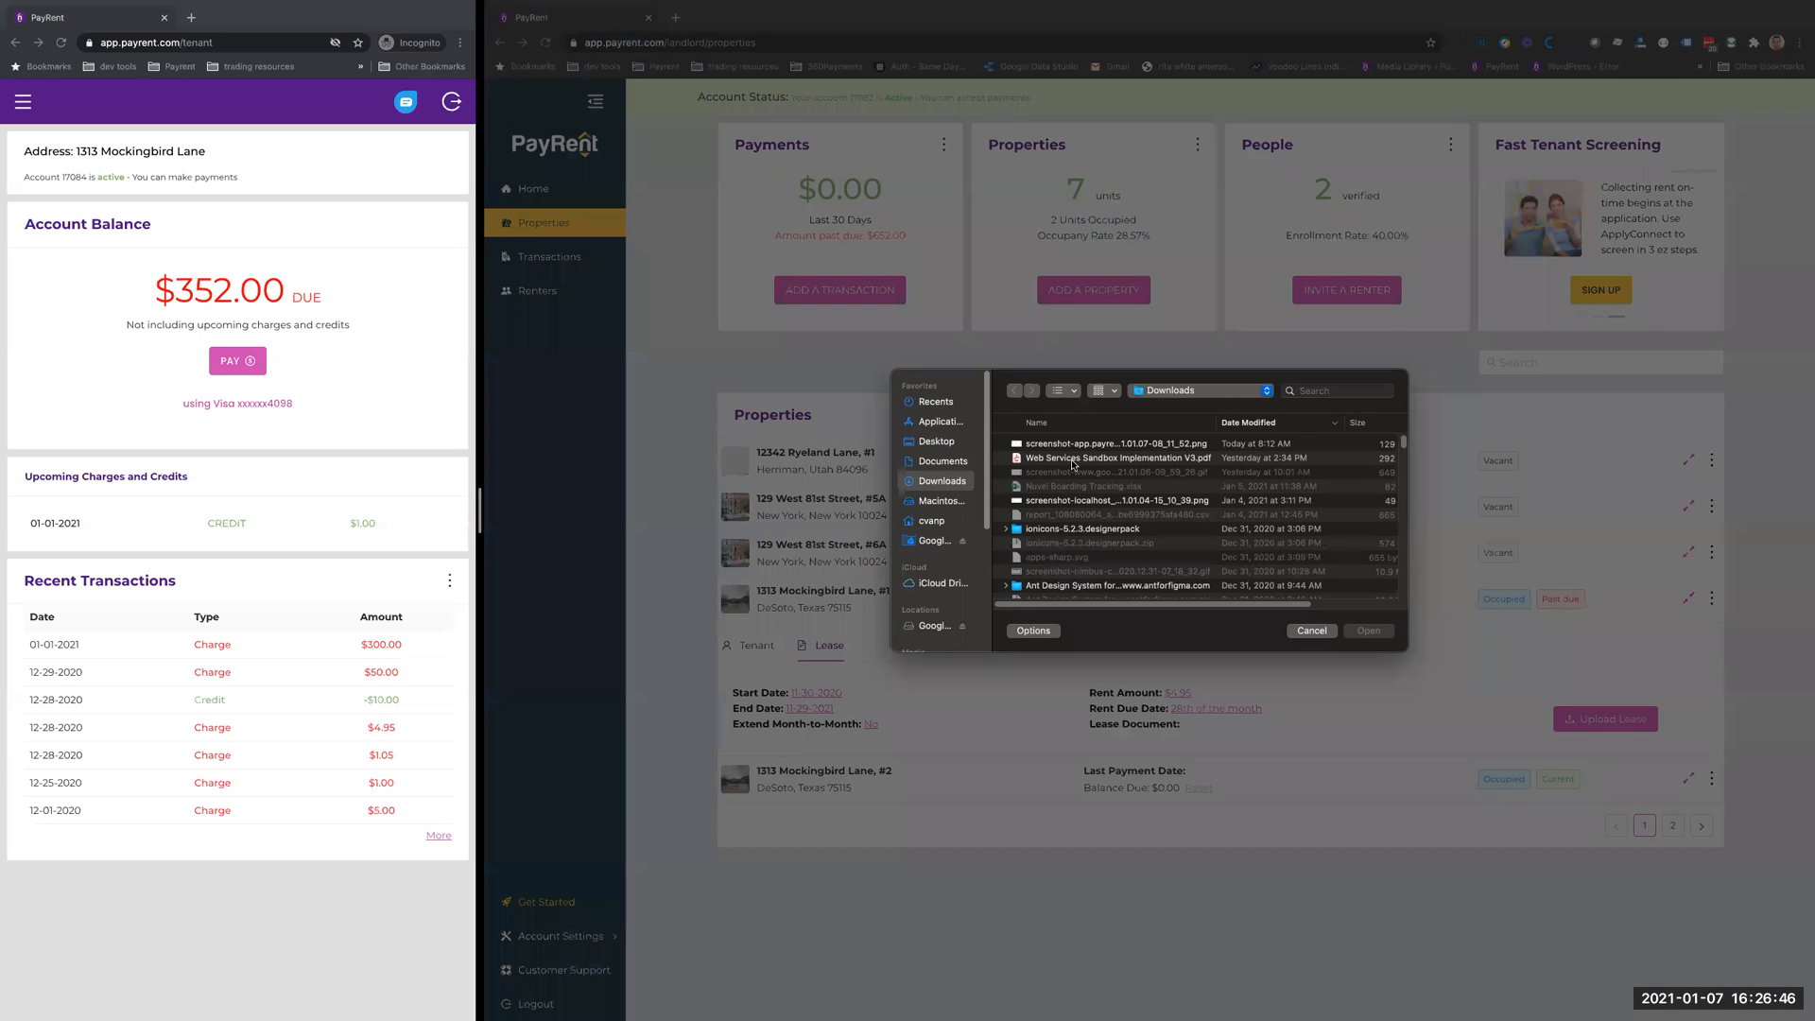
{"action": "left_click", "coordinate": [1072, 460]}
{"action": "left_click", "coordinate": [1367, 631]}
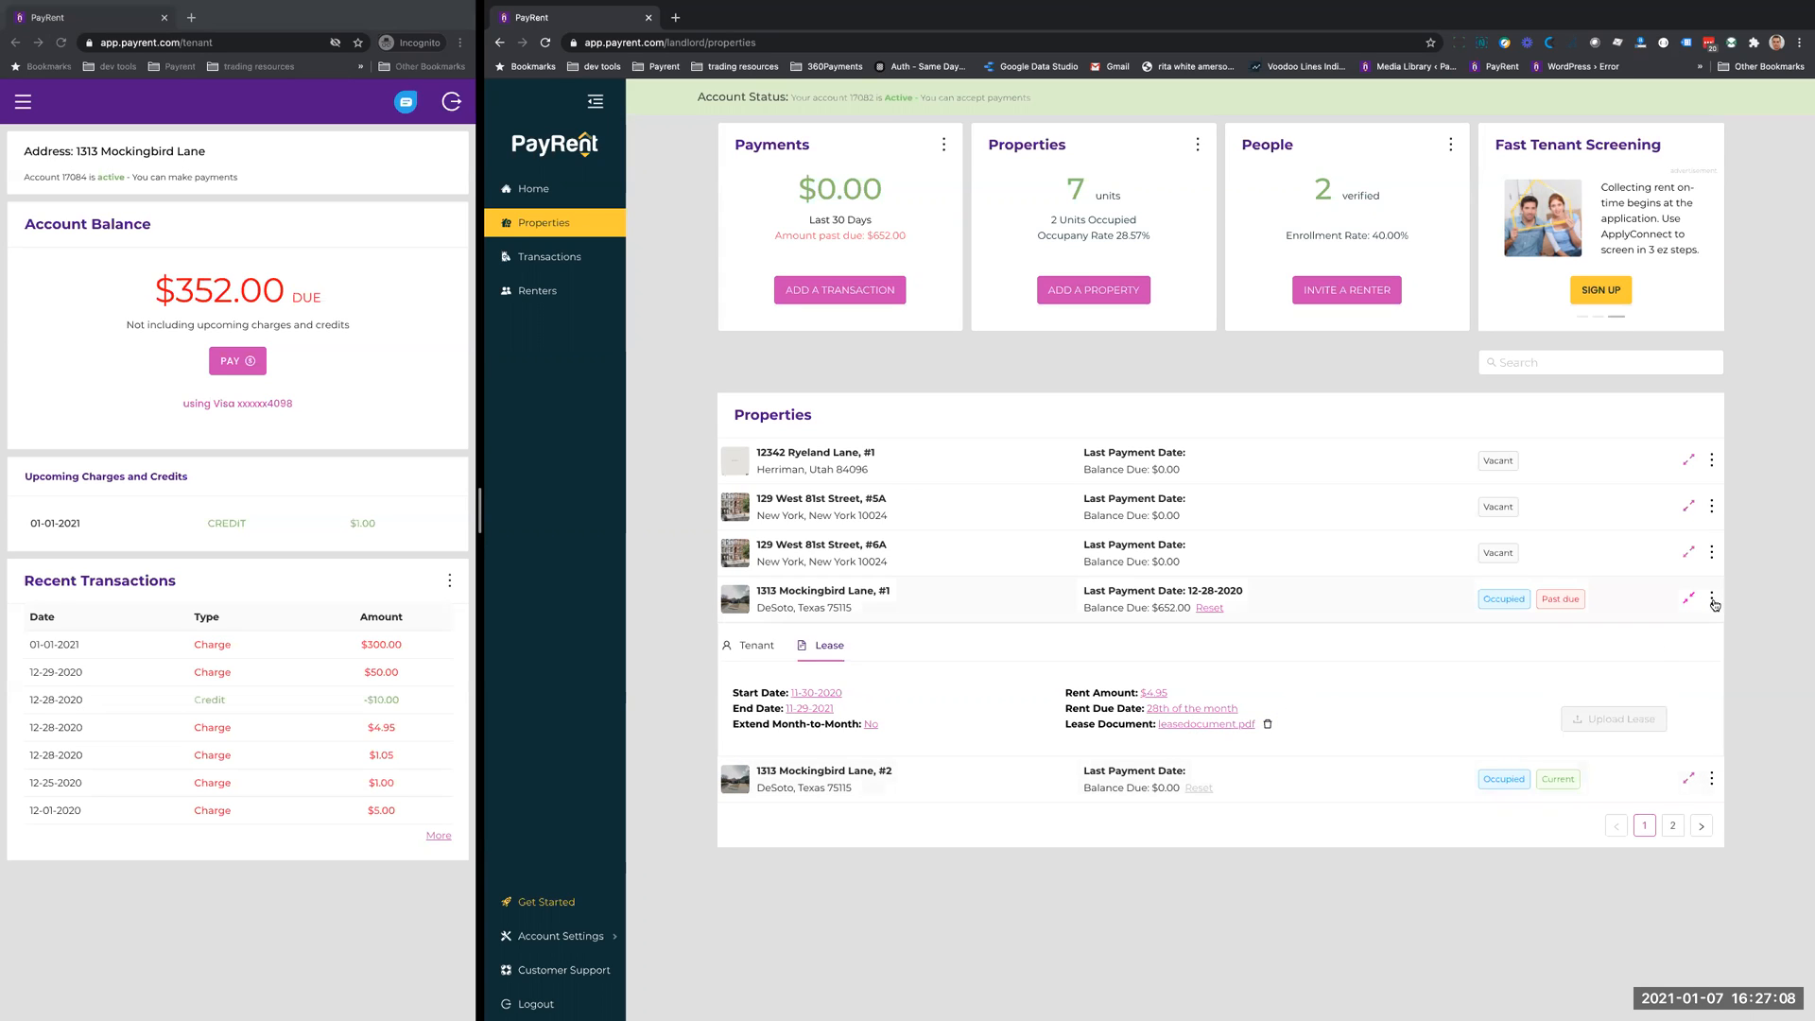
- View the past-due property's renter form and tenant details, and look at the blank transaction form without saving
{"action": "left_click", "coordinate": [816, 696]}
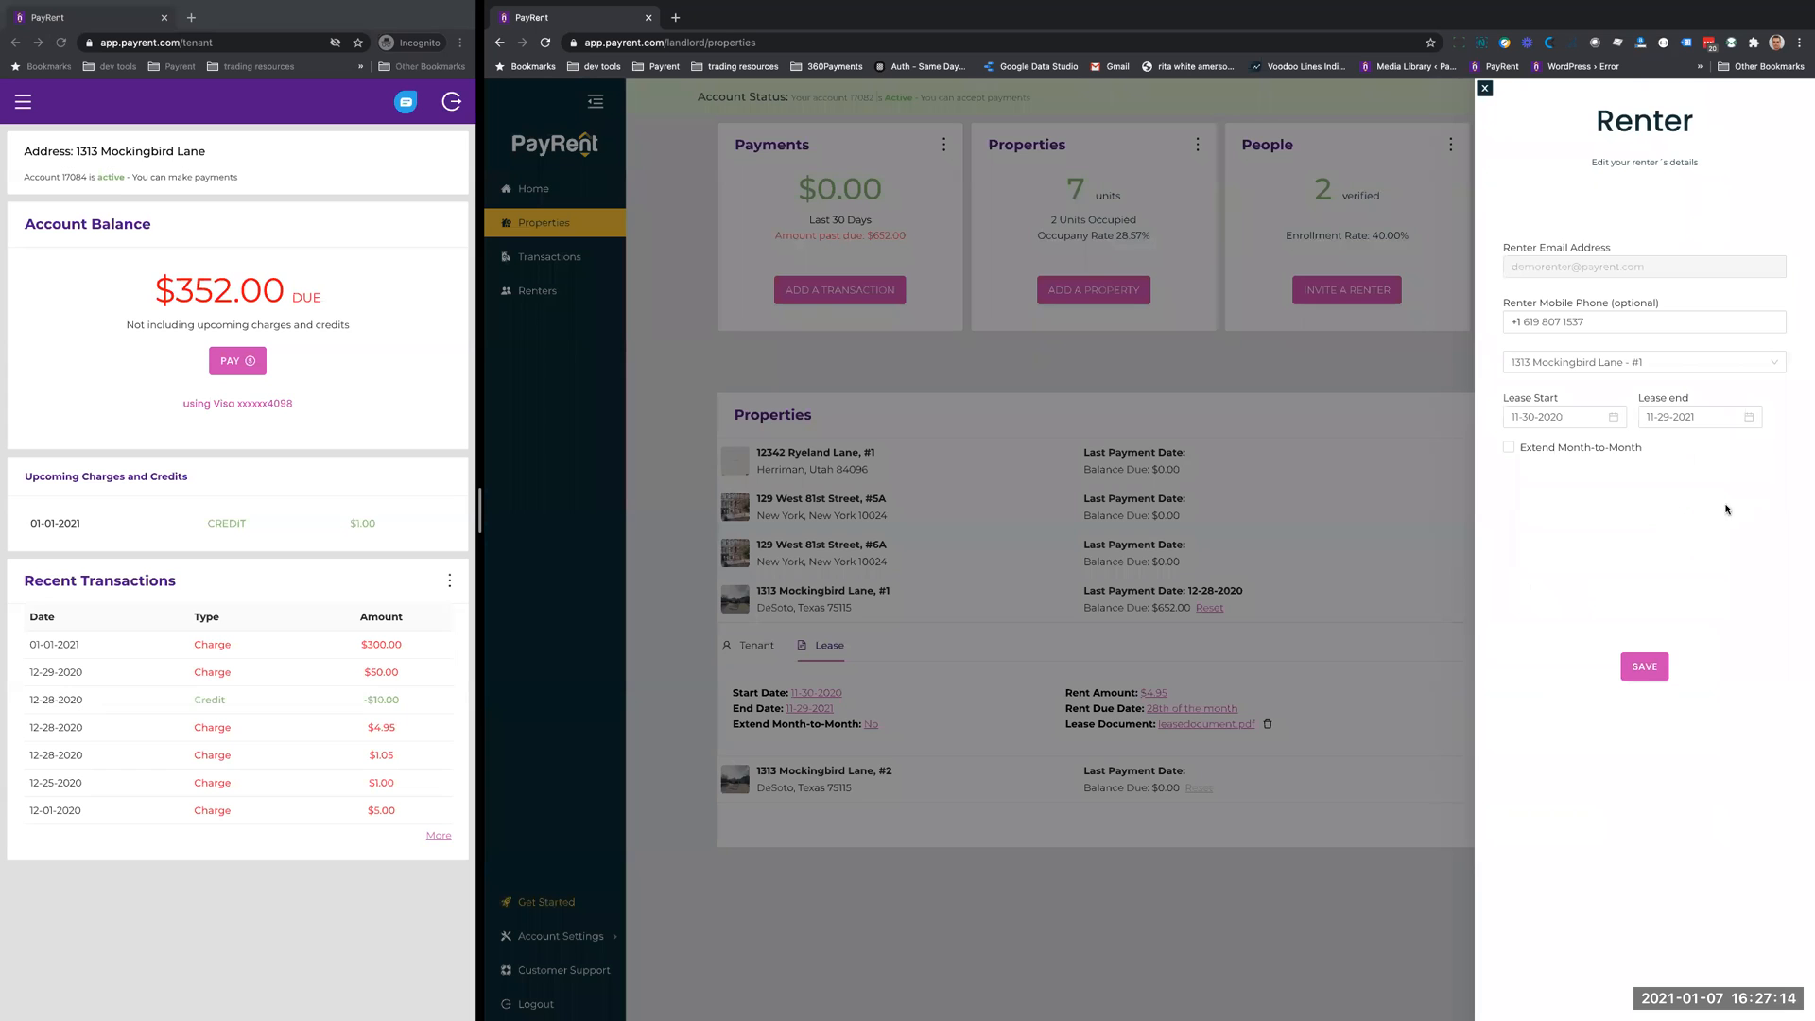
{"action": "left_click", "coordinate": [1484, 89]}
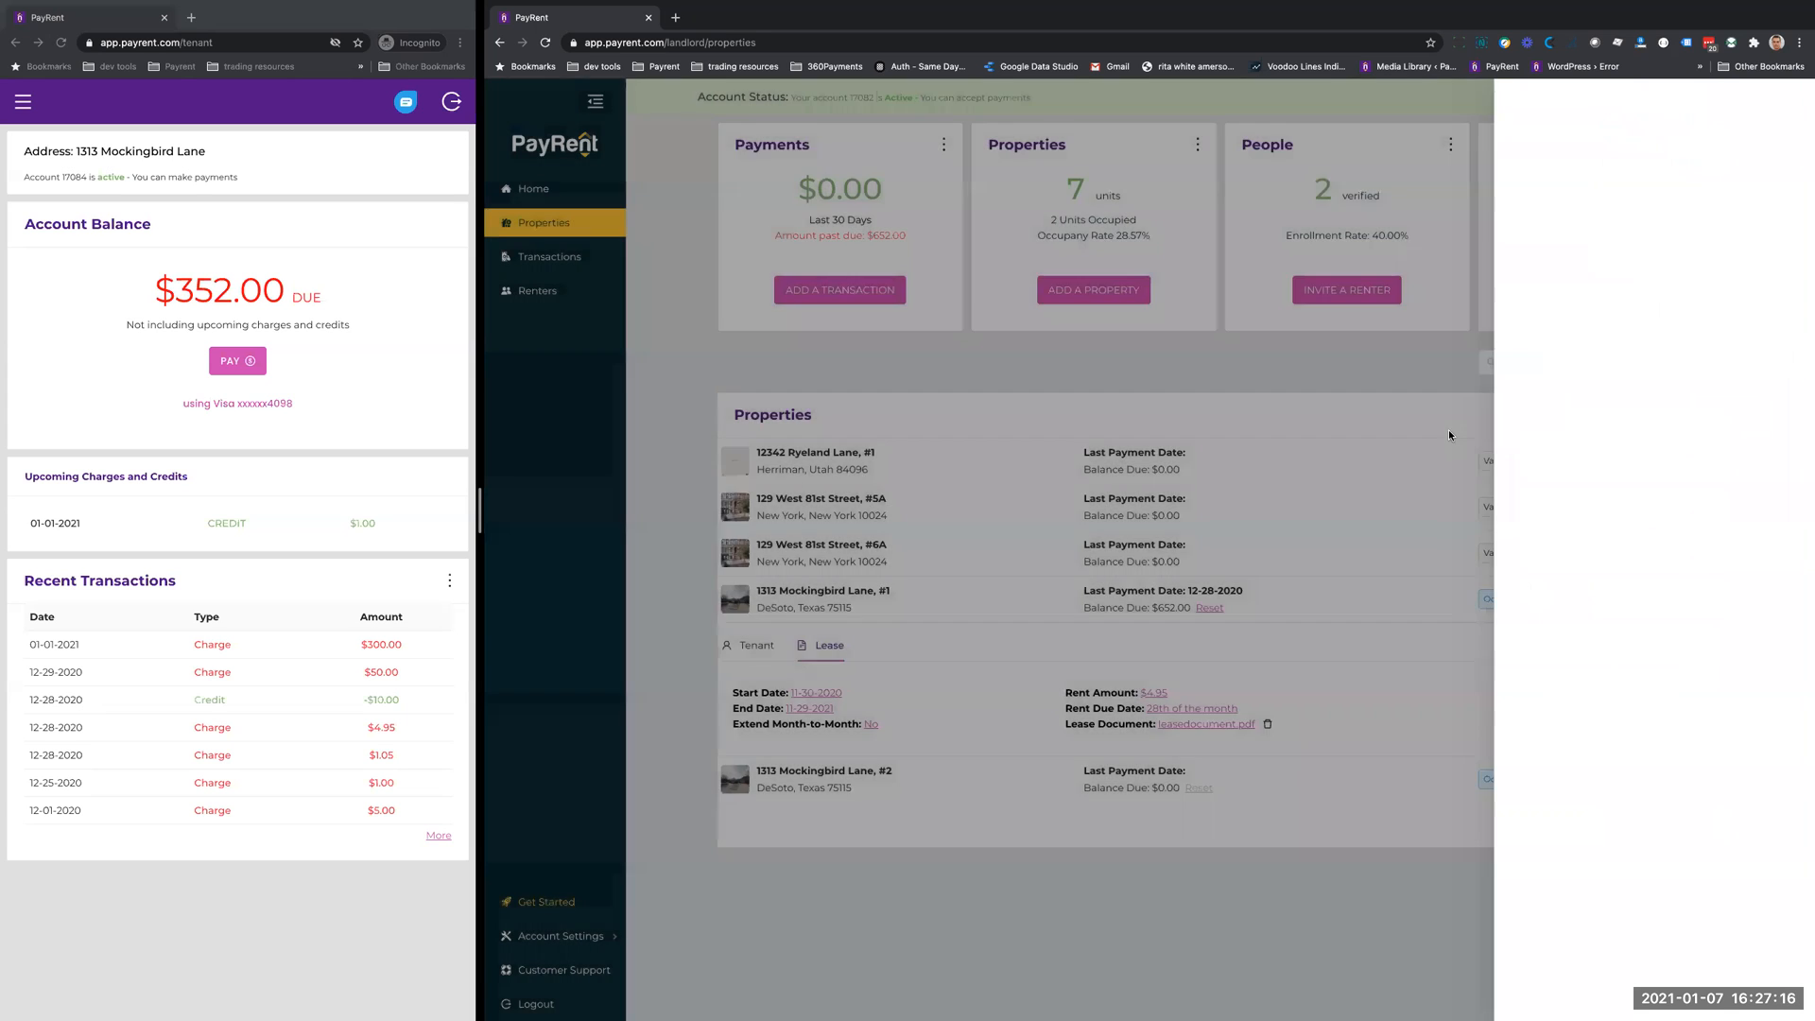
{"action": "left_click", "coordinate": [756, 645]}
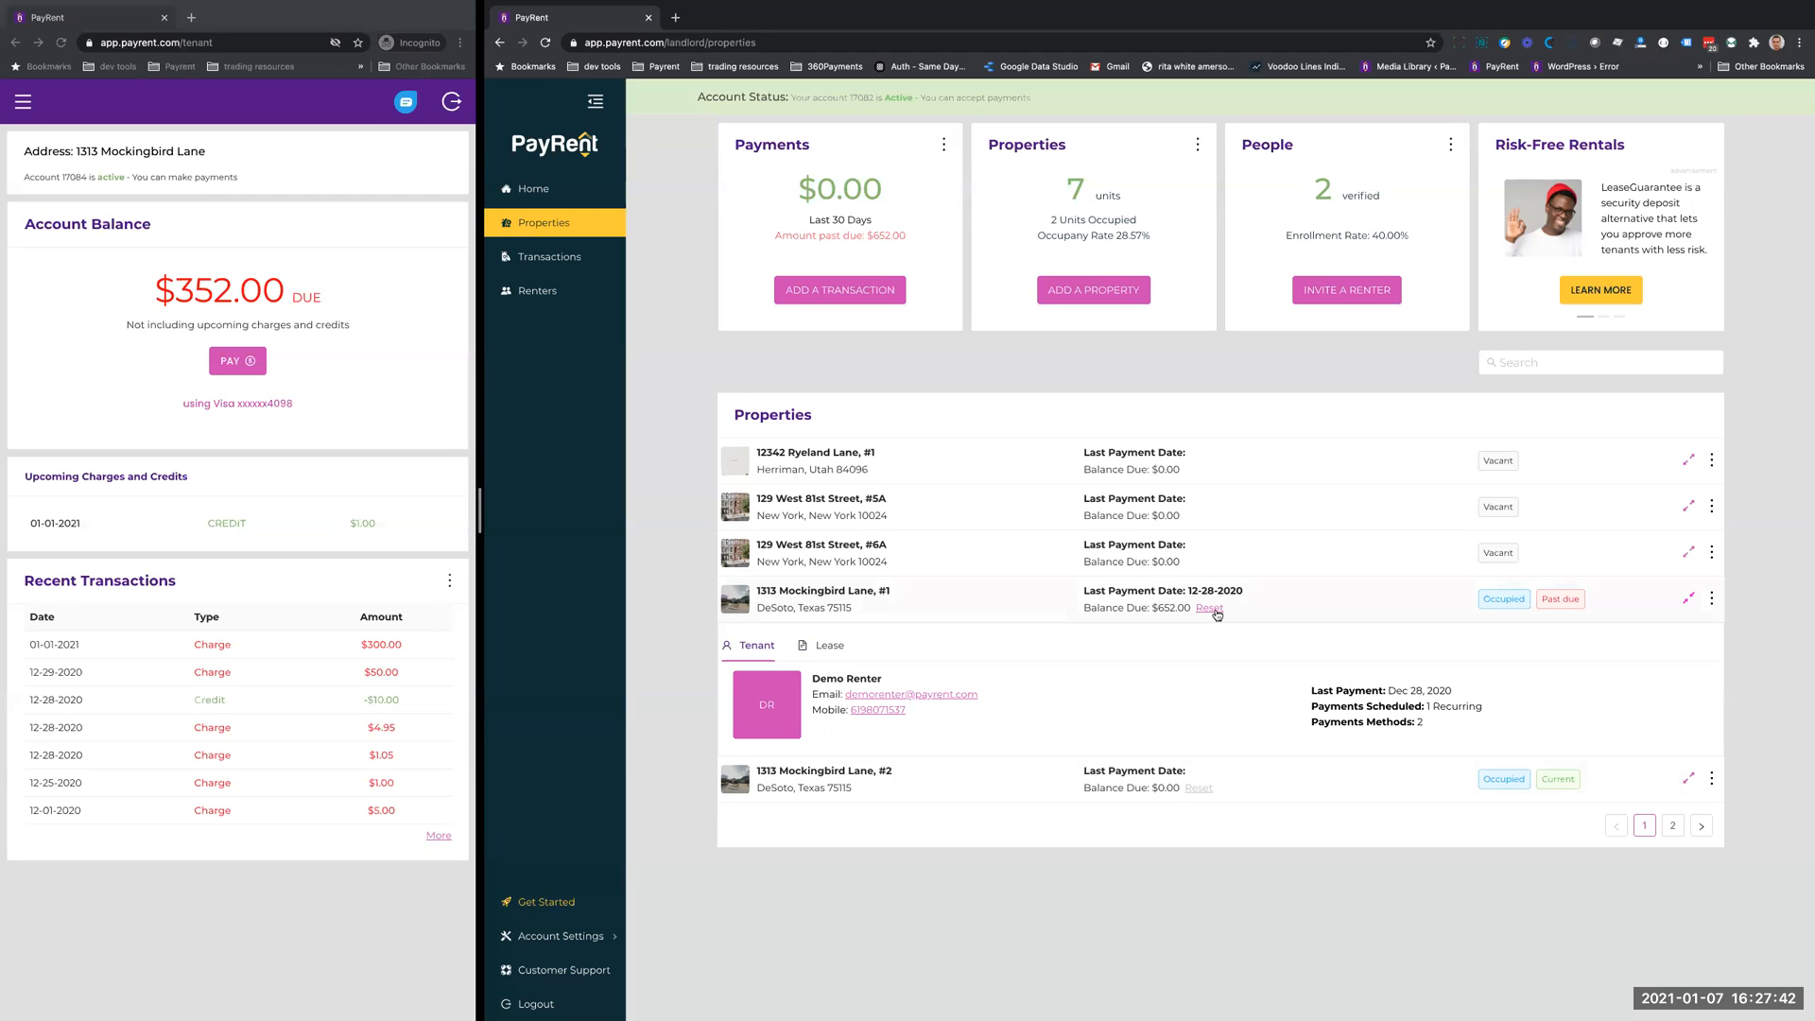
{"action": "left_click", "coordinate": [839, 290]}
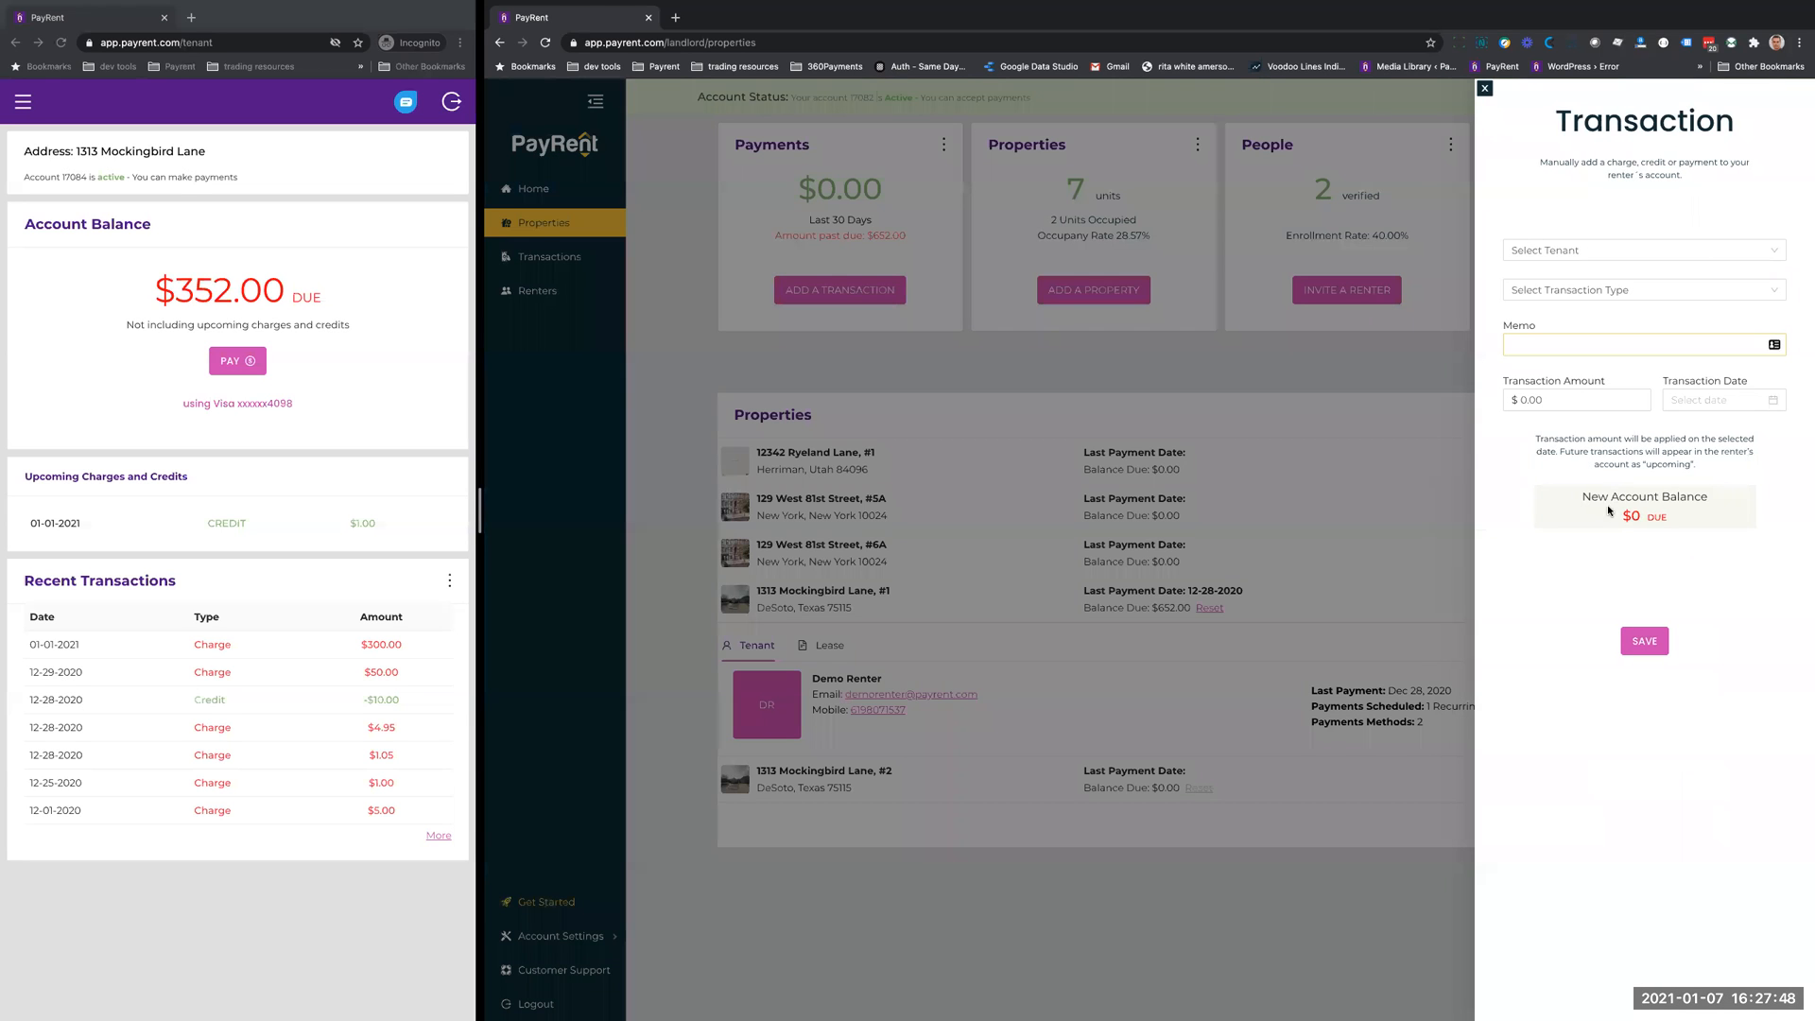
{"action": "left_click", "coordinate": [1485, 88]}
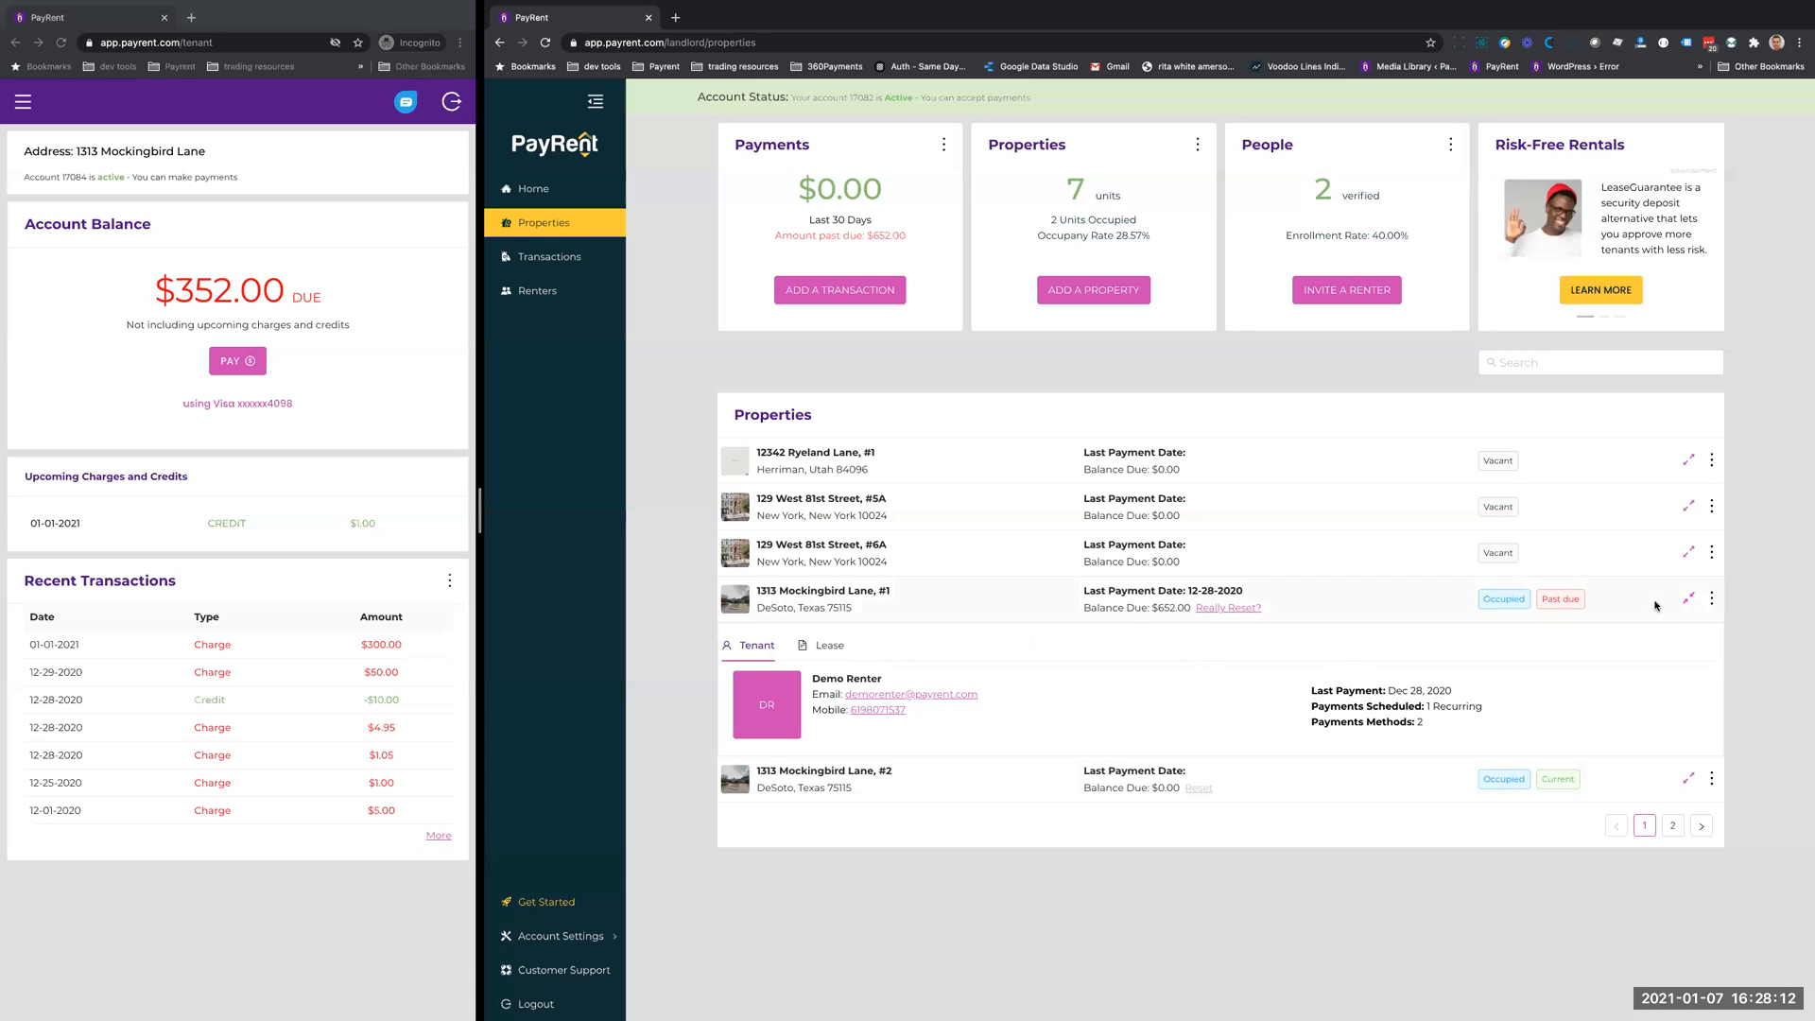
- Review the actions available for the past-due property and view its edit form without saving
{"action": "left_click", "coordinate": [1711, 598]}
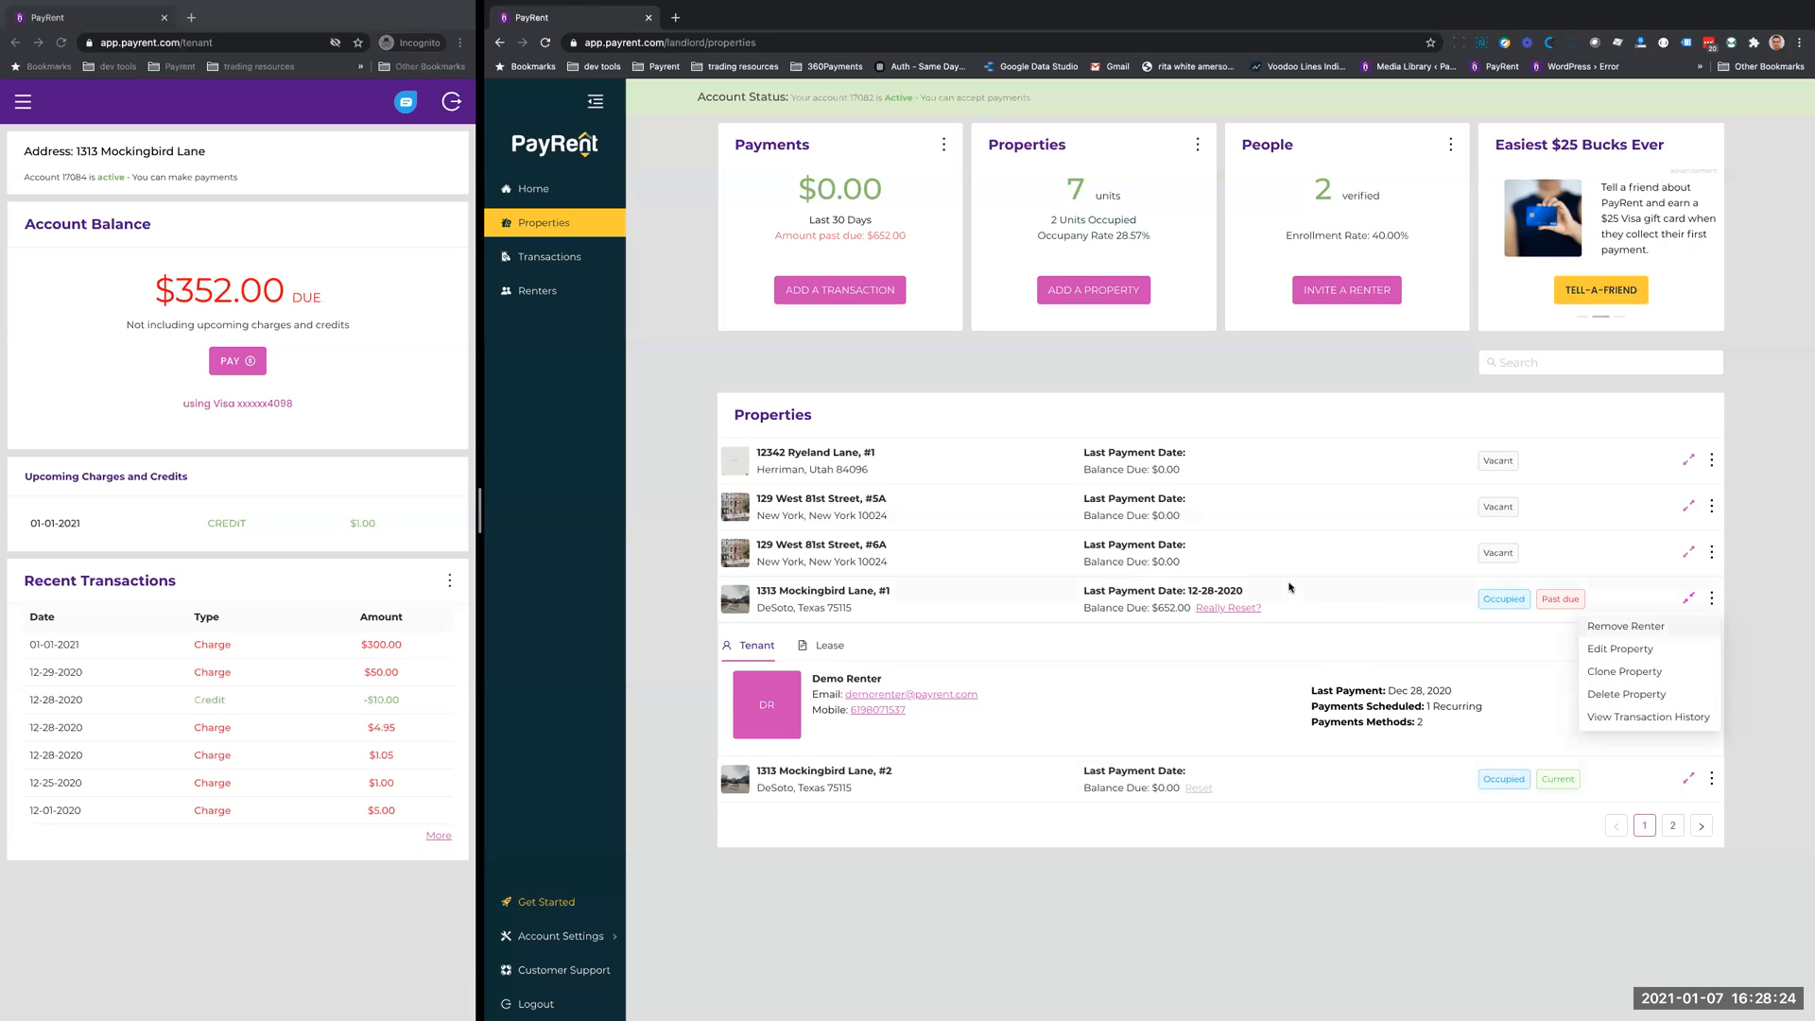
{"action": "left_click", "coordinate": [1363, 600]}
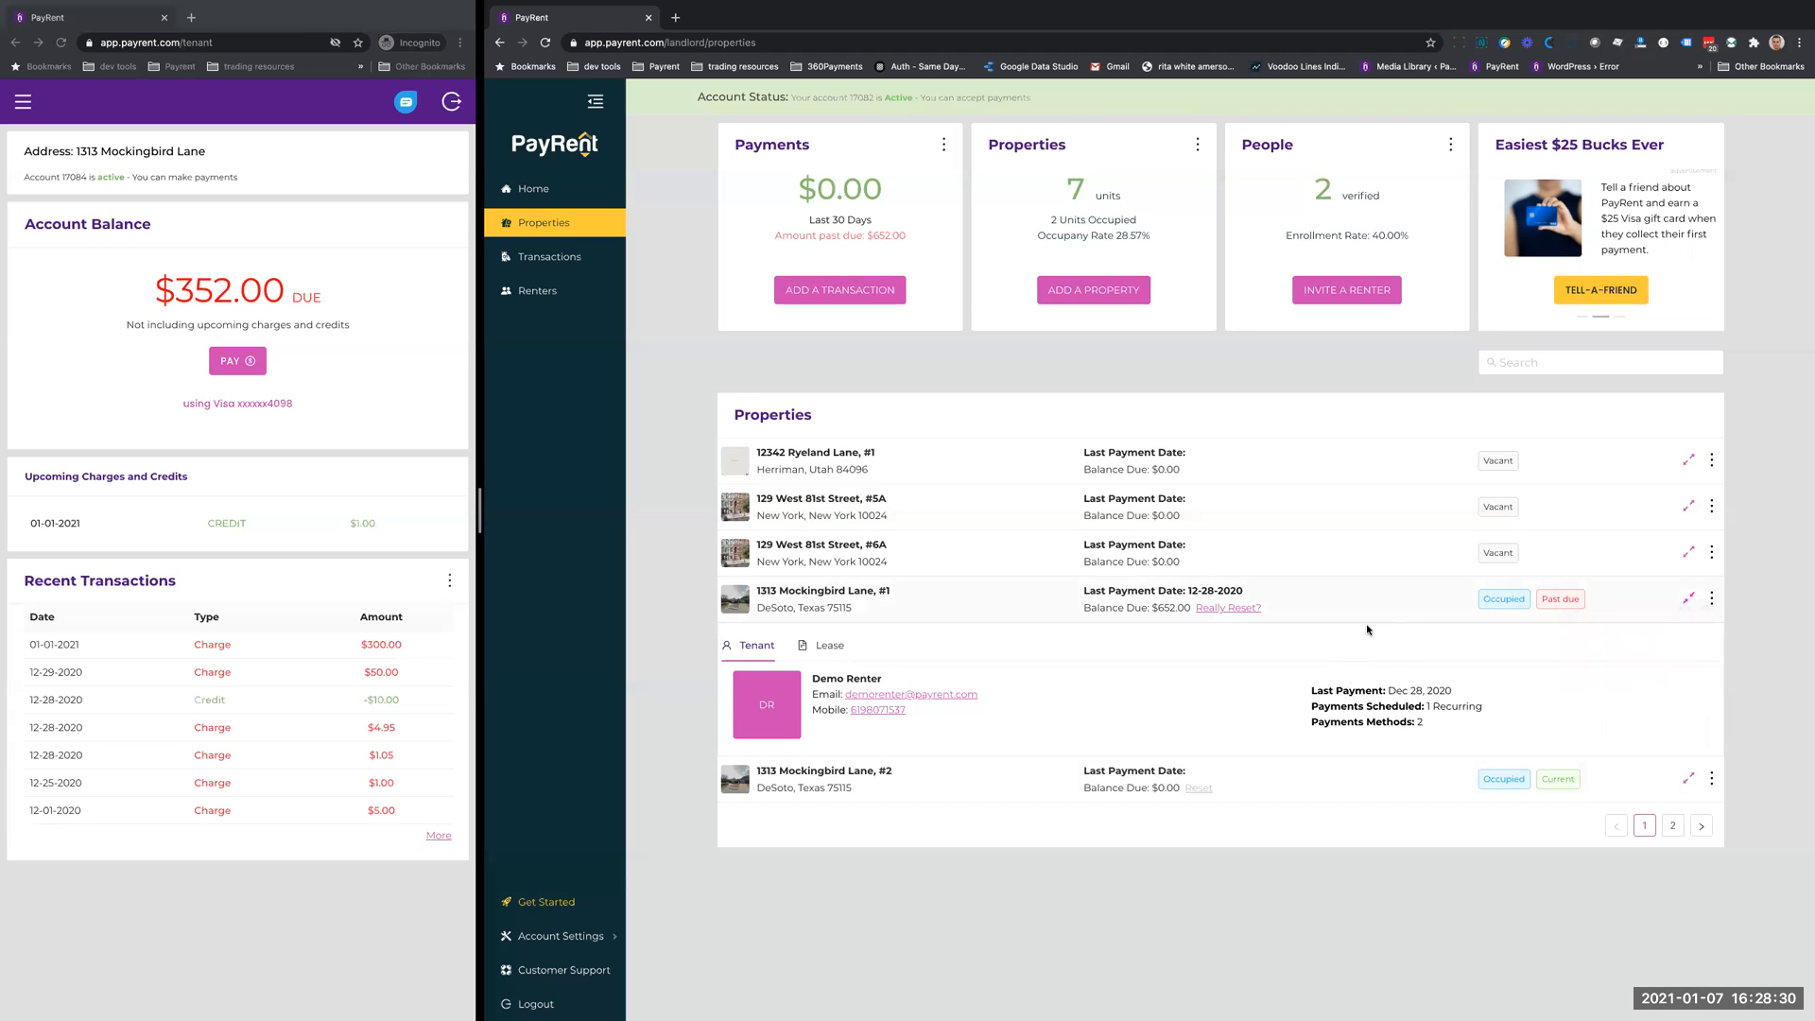
{"action": "left_click", "coordinate": [1712, 601]}
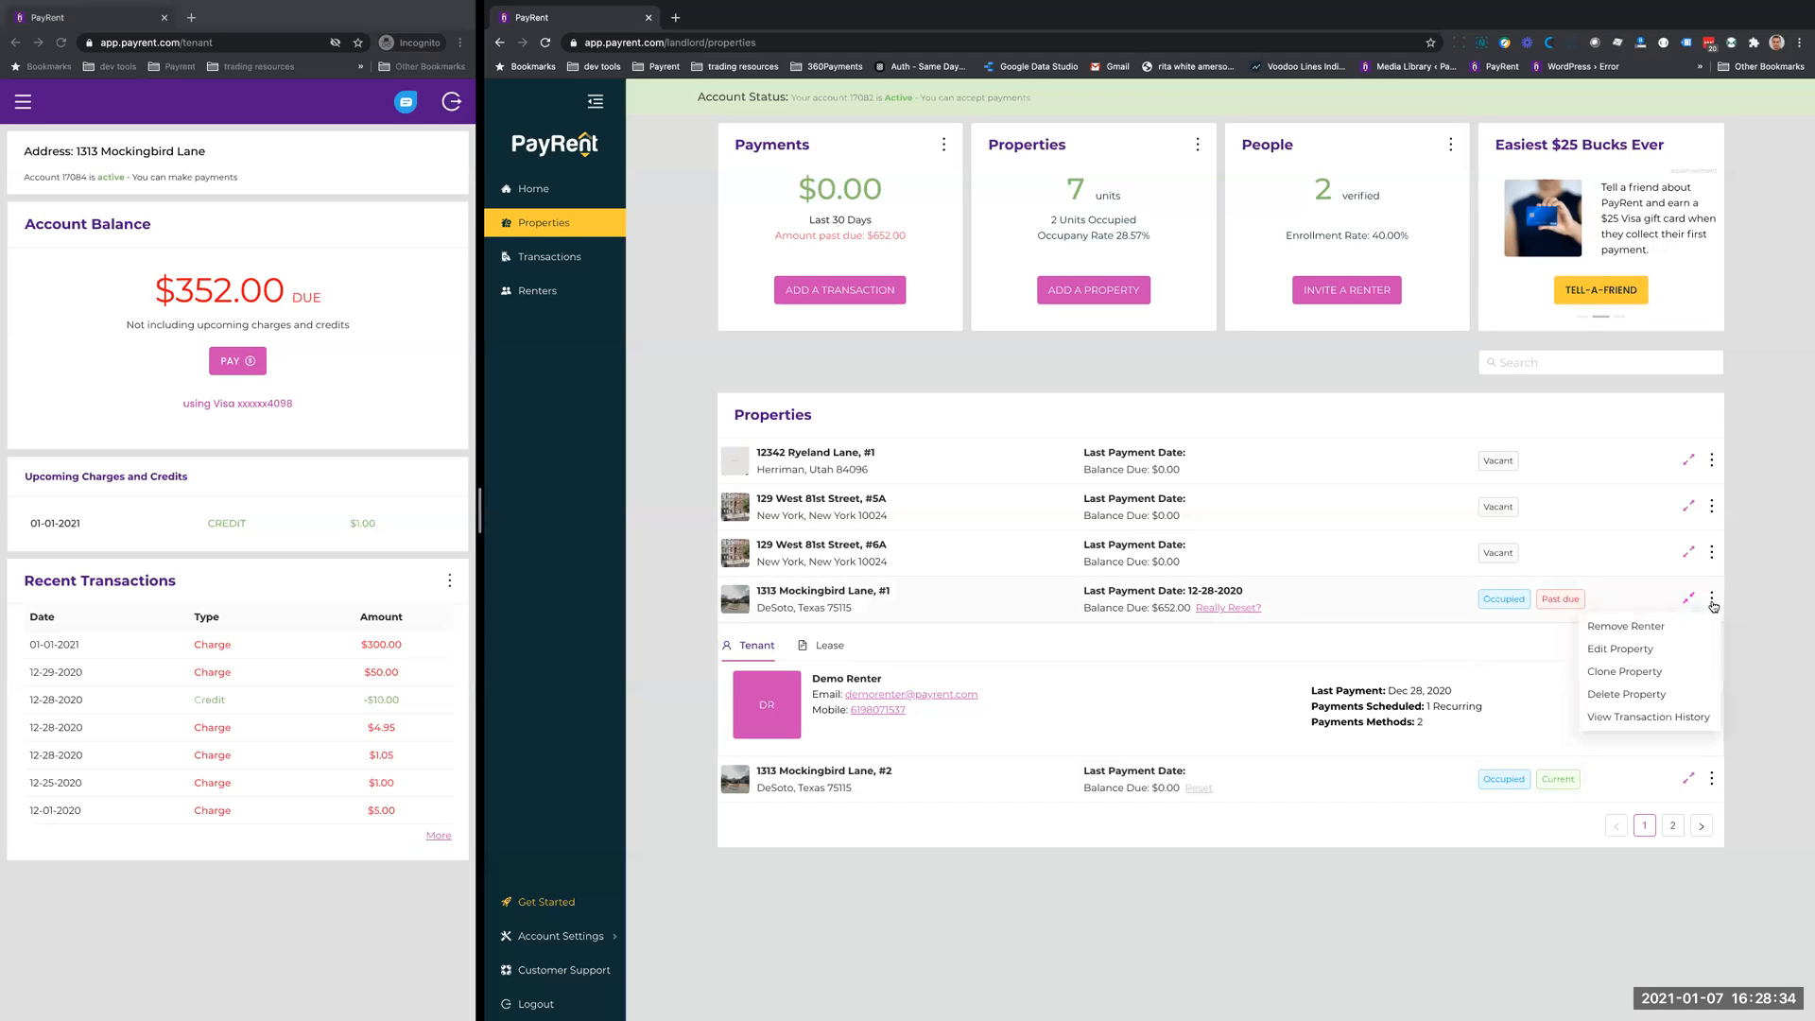
{"action": "left_click", "coordinate": [1622, 651]}
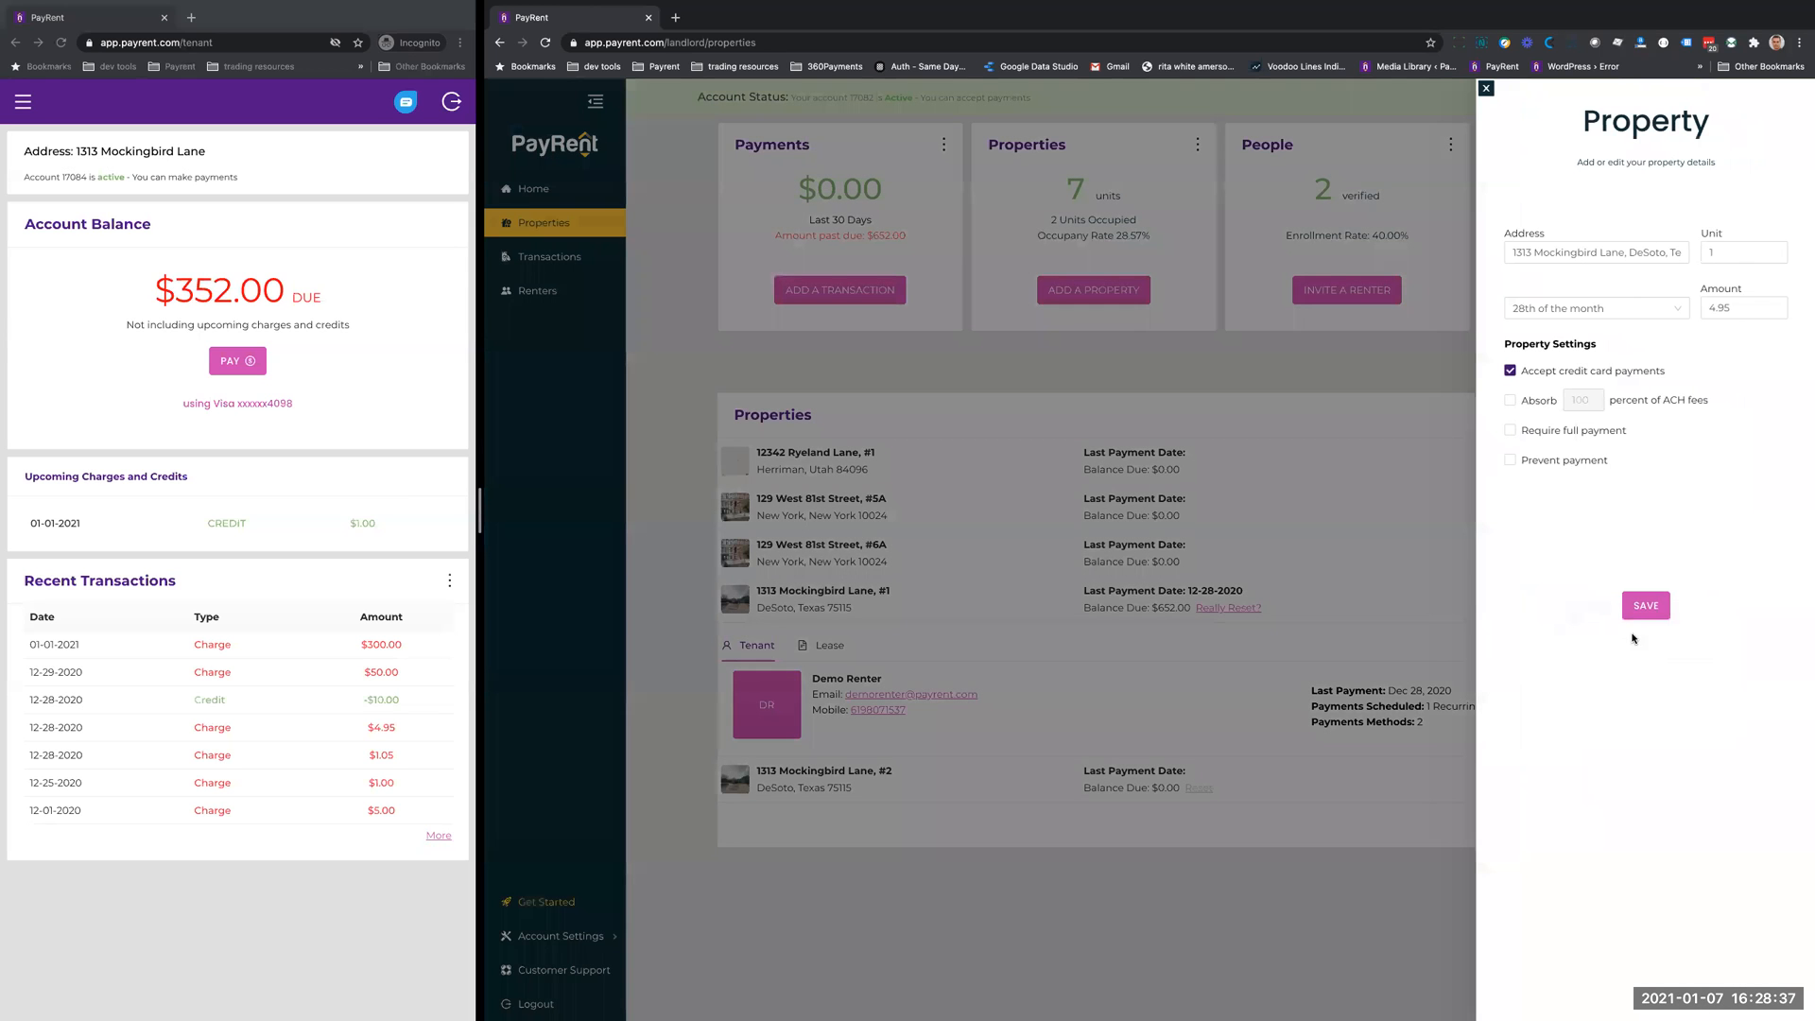
{"action": "left_click", "coordinate": [1485, 89]}
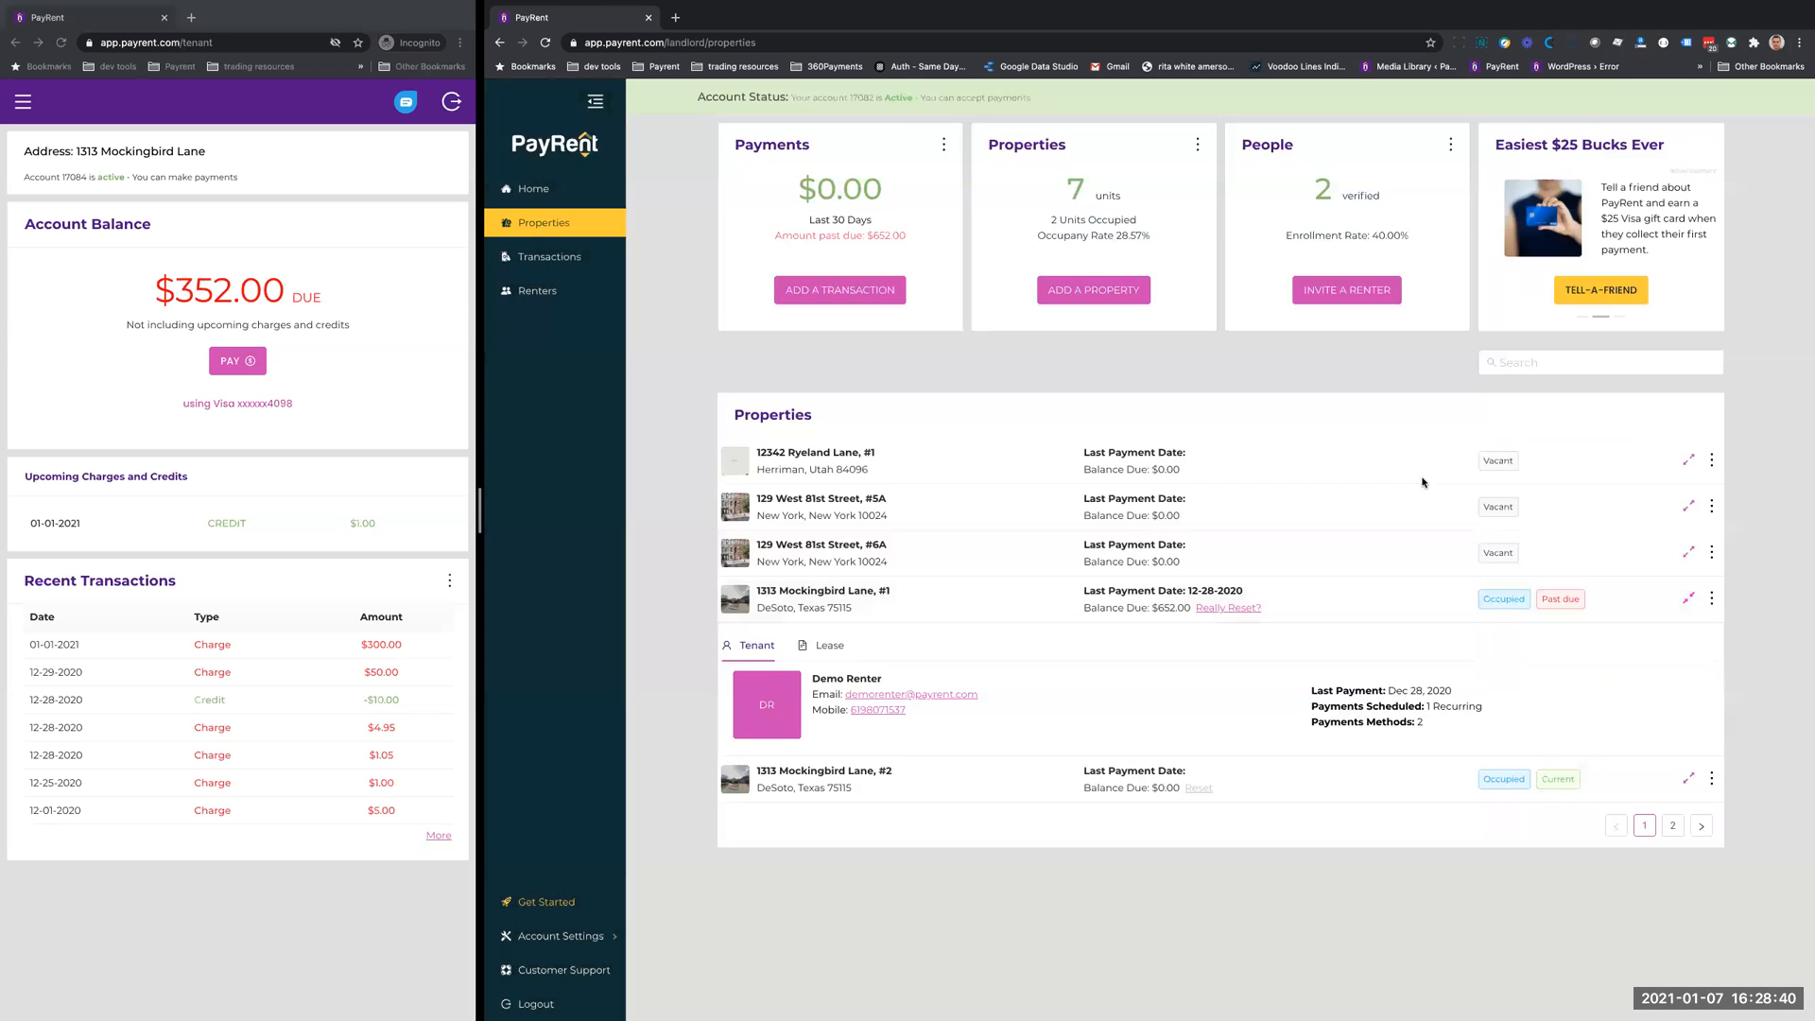
- Clone the past-due property with unit 2, amount 5.59 and 100 percent of ACH fees absorbed, and try to save it
{"action": "left_click", "coordinate": [1711, 599]}
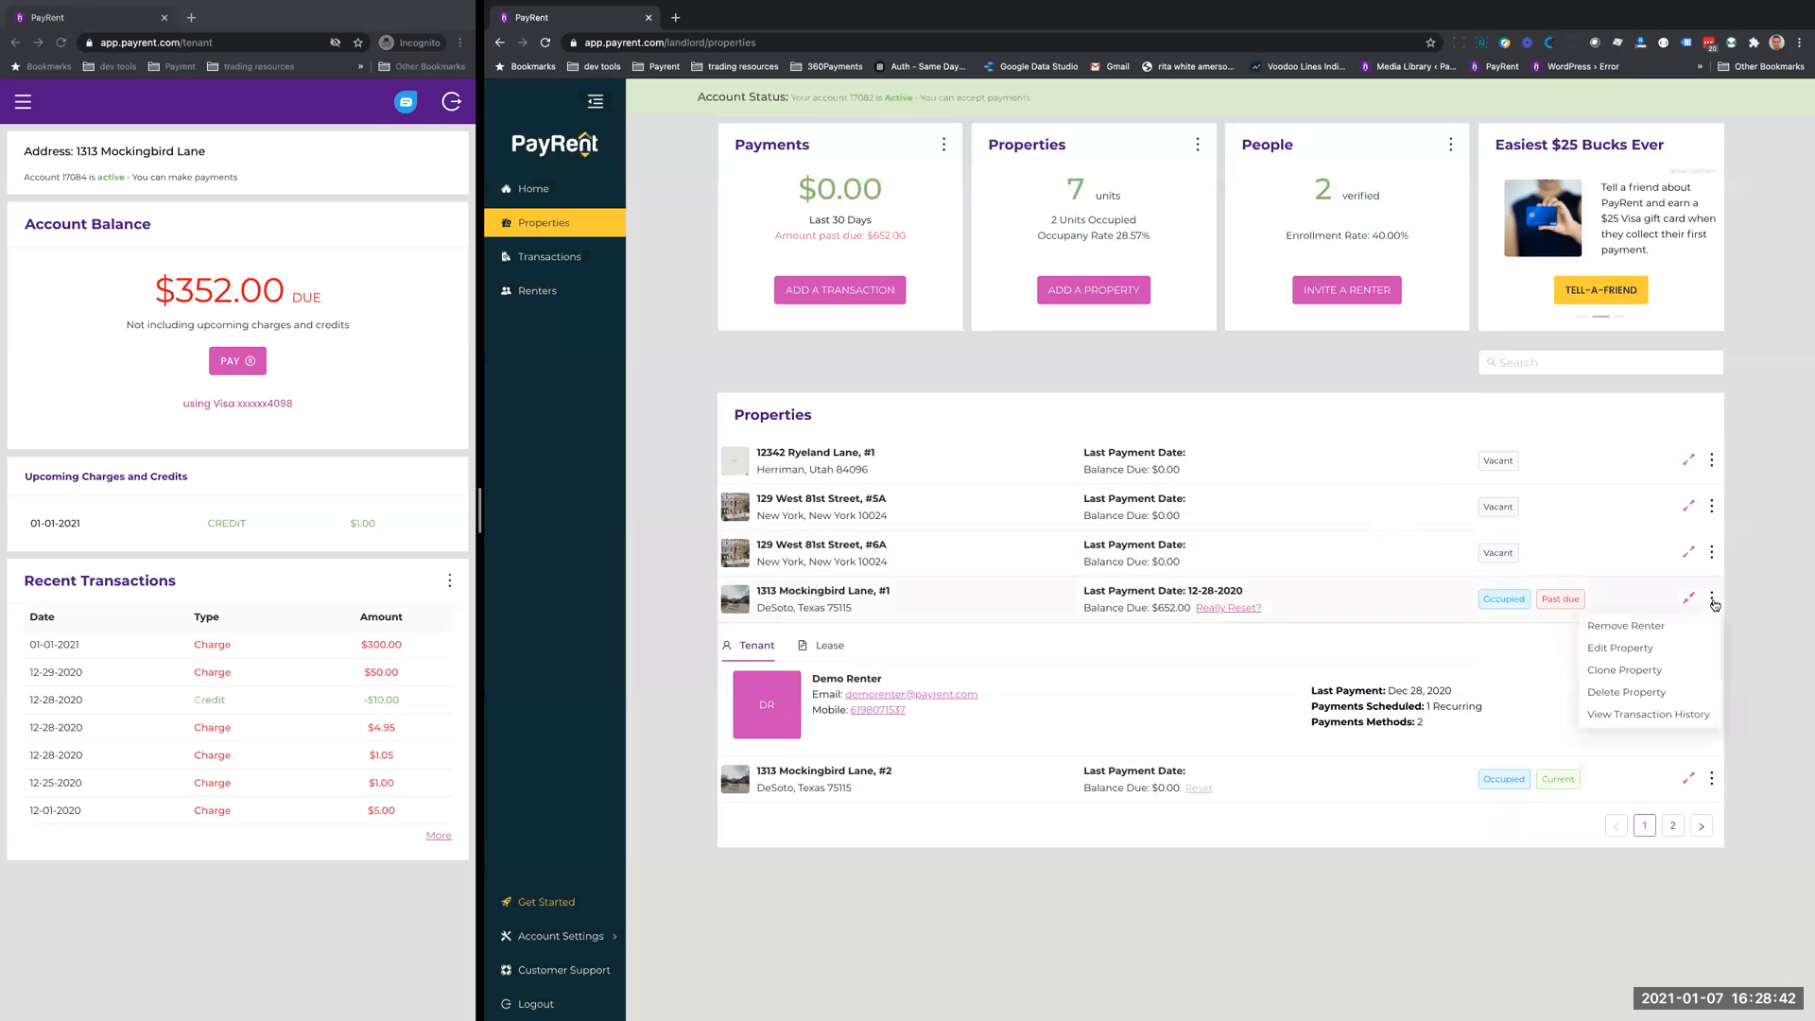
{"action": "left_click", "coordinate": [1610, 673]}
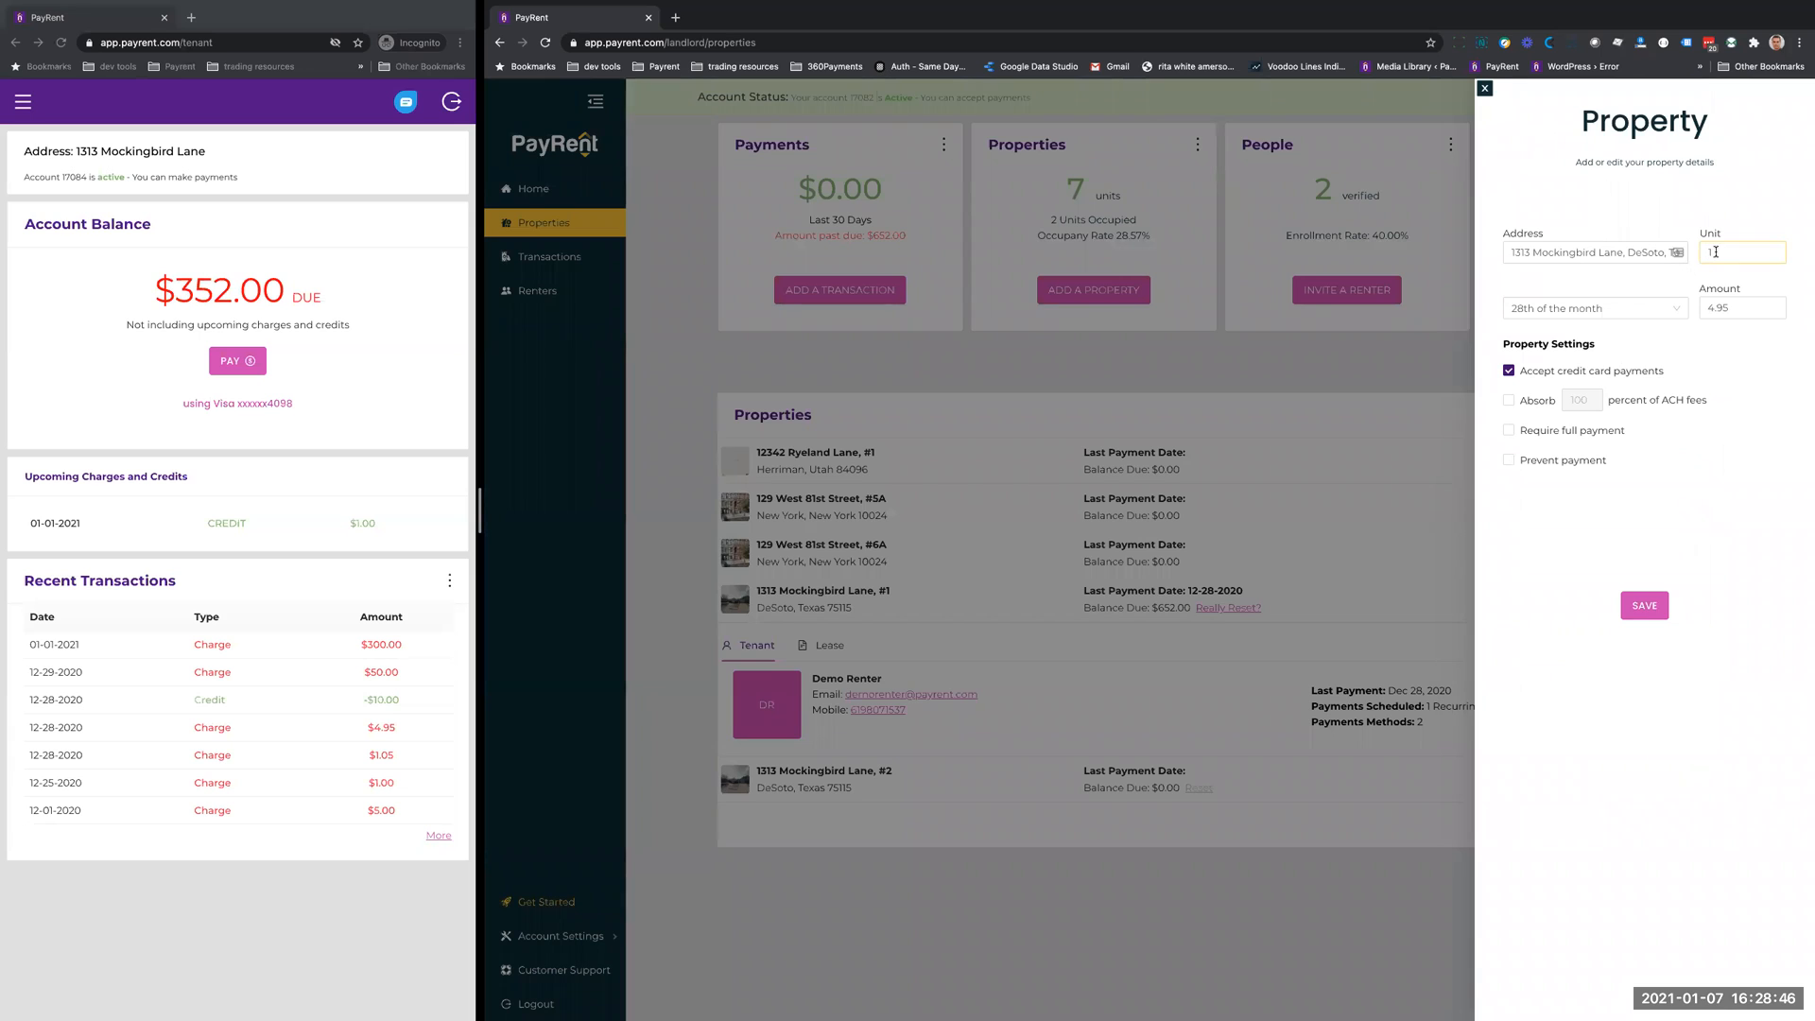
{"action": "key", "text": "BackSpace"}
{"action": "type", "text": "2"}
{"action": "key", "text": "Tab"}
{"action": "key", "text": "Tab"}
{"action": "type", "text": "5.59"}
{"action": "left_click", "coordinate": [1508, 400]}
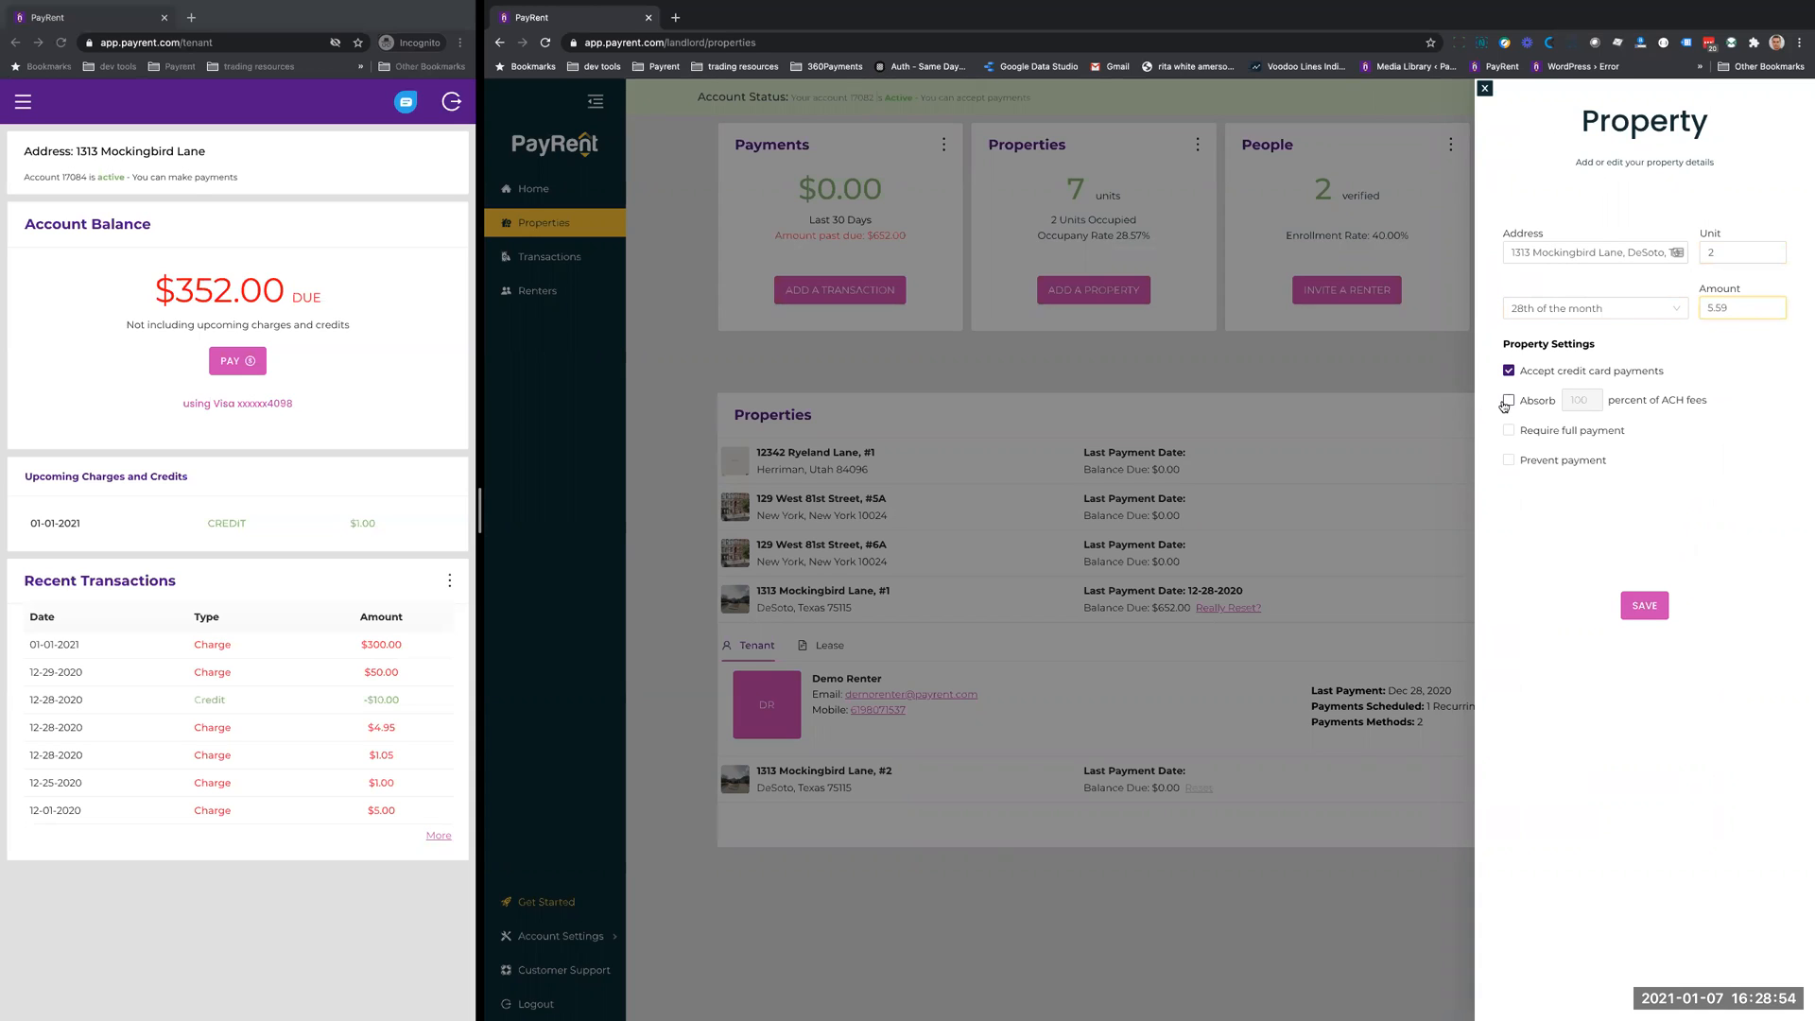
{"action": "left_click", "coordinate": [1658, 616]}
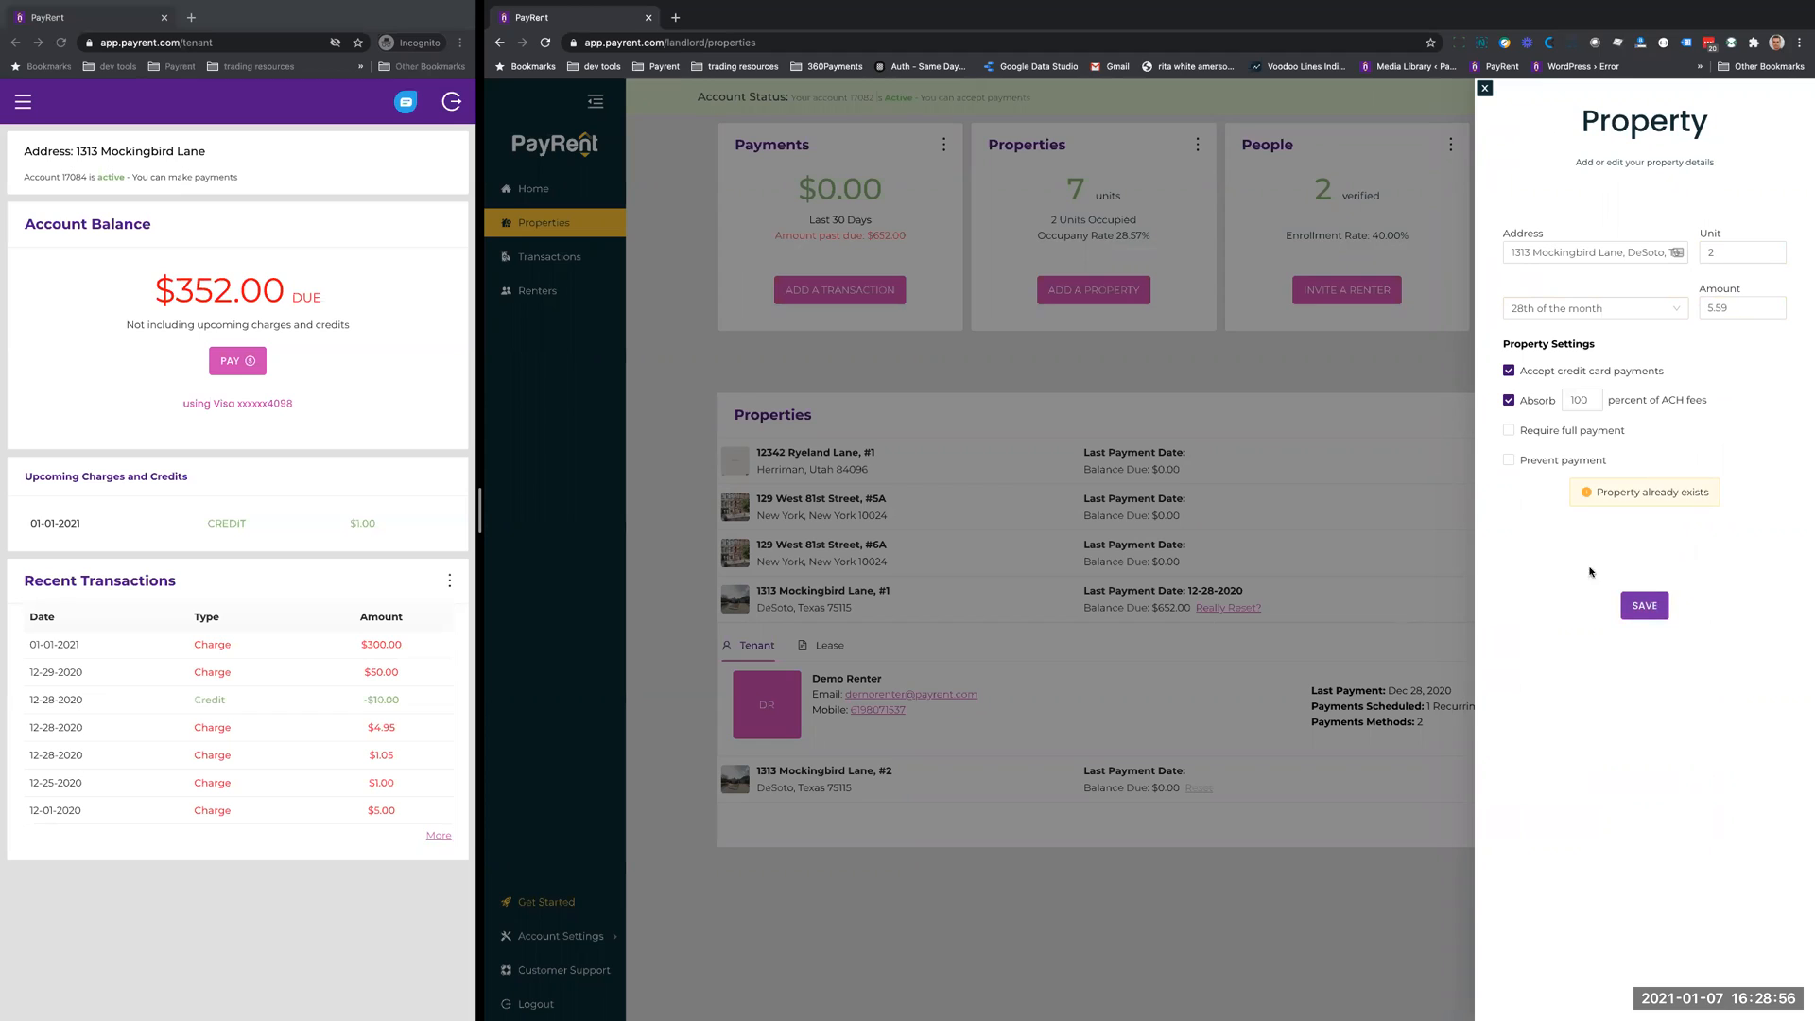
- Change the cloned property's unit to 5A and save it
{"action": "left_click", "coordinate": [1758, 254]}
{"action": "key", "text": "BackSpace"}
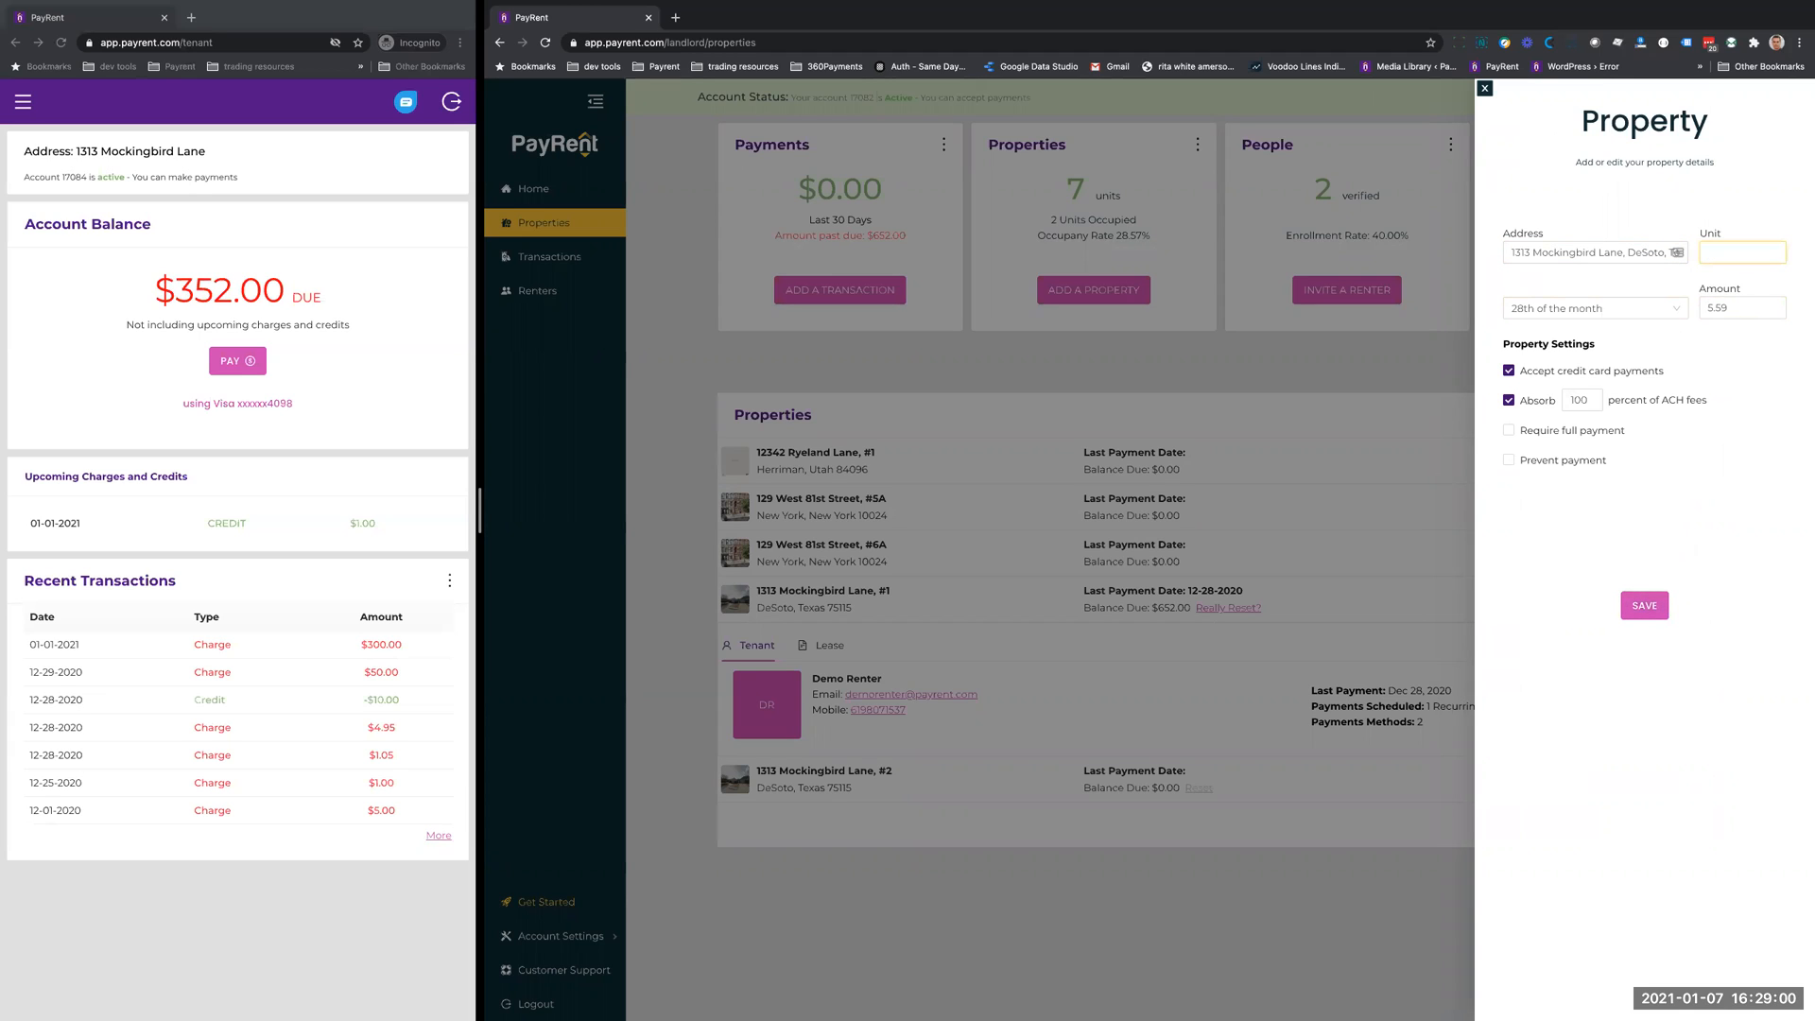
{"action": "type", "text": "5A"}
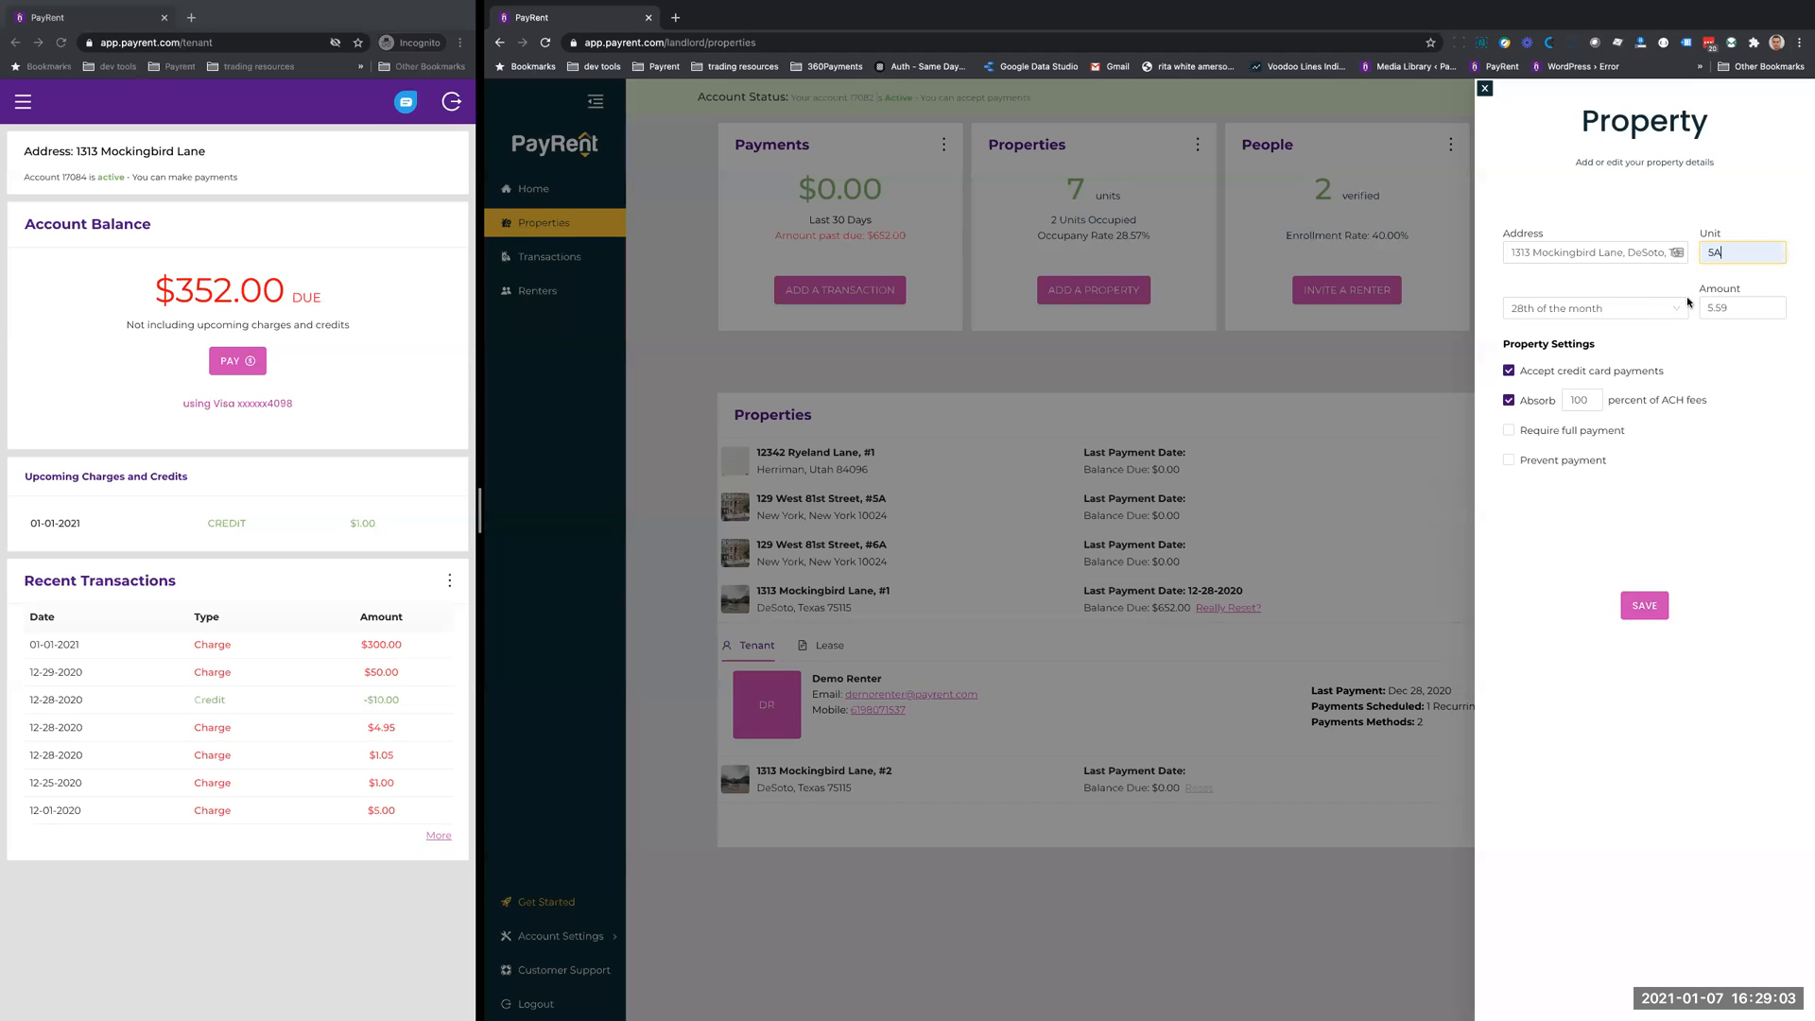
{"action": "left_click", "coordinate": [1654, 609]}
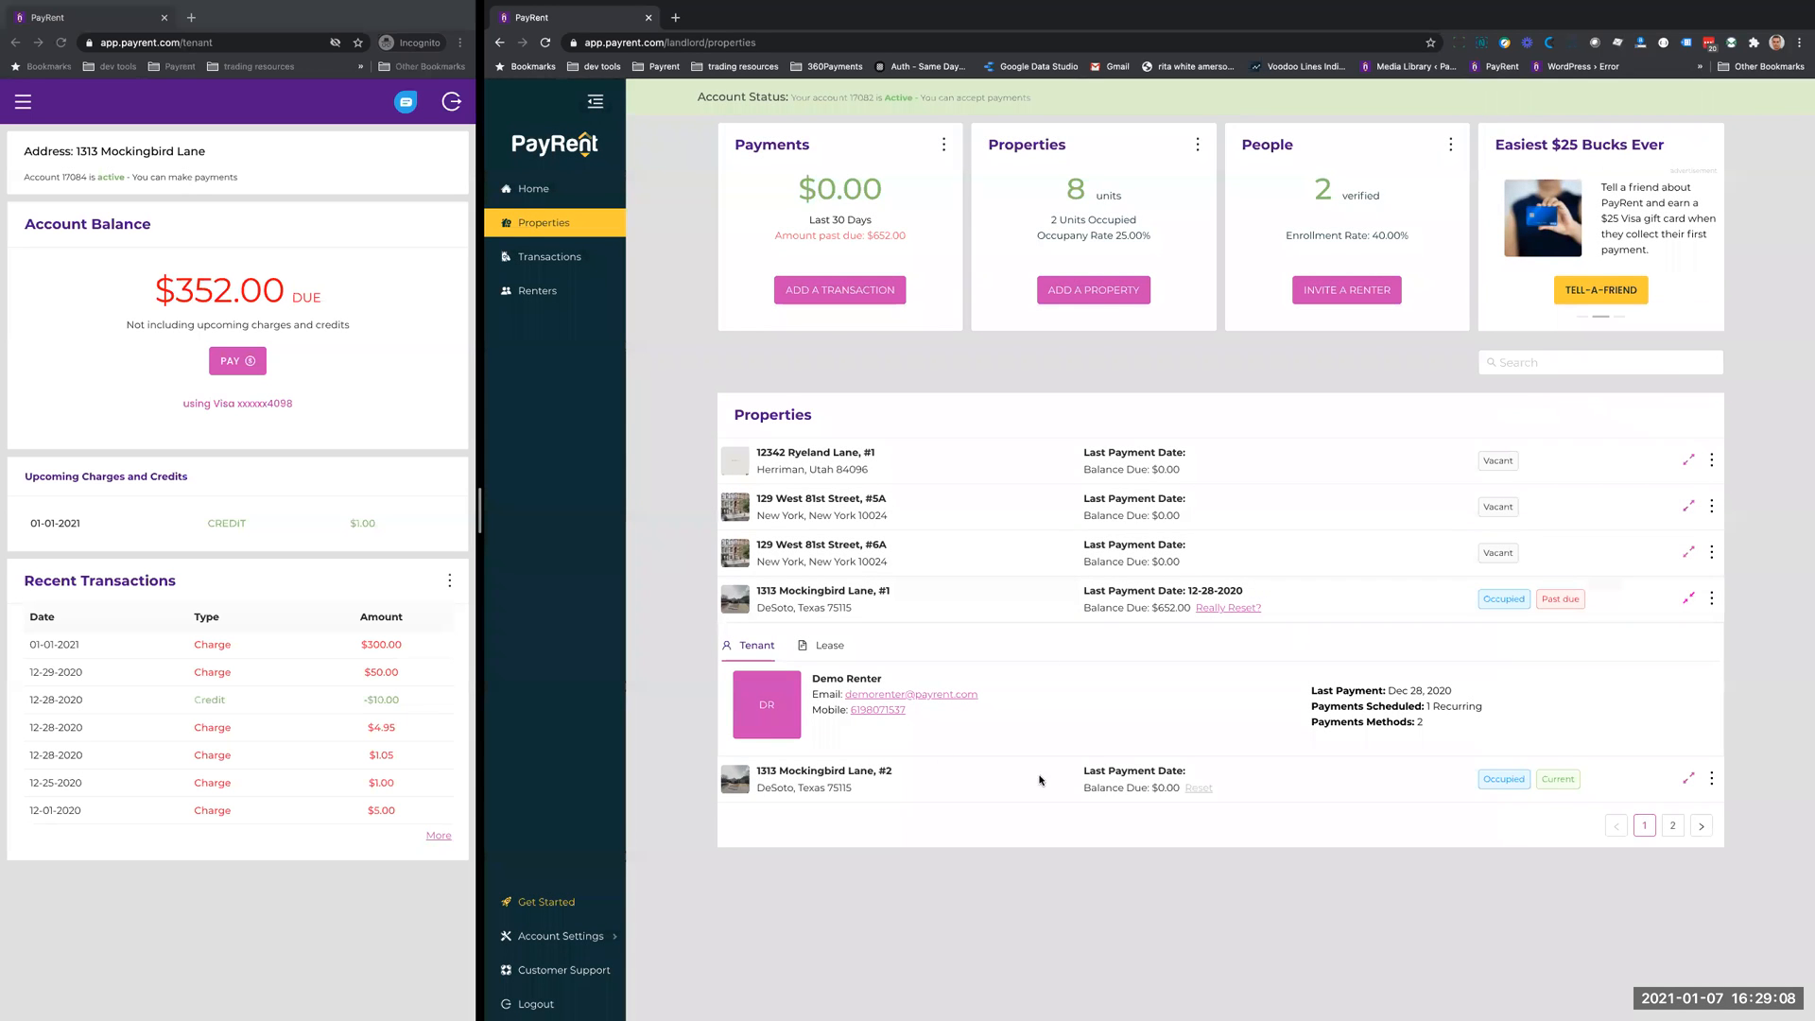
- View the blank renter invitation form for the vacant unit 5A clone without saving, and review the actions available for that property
{"action": "left_click", "coordinate": [1672, 826]}
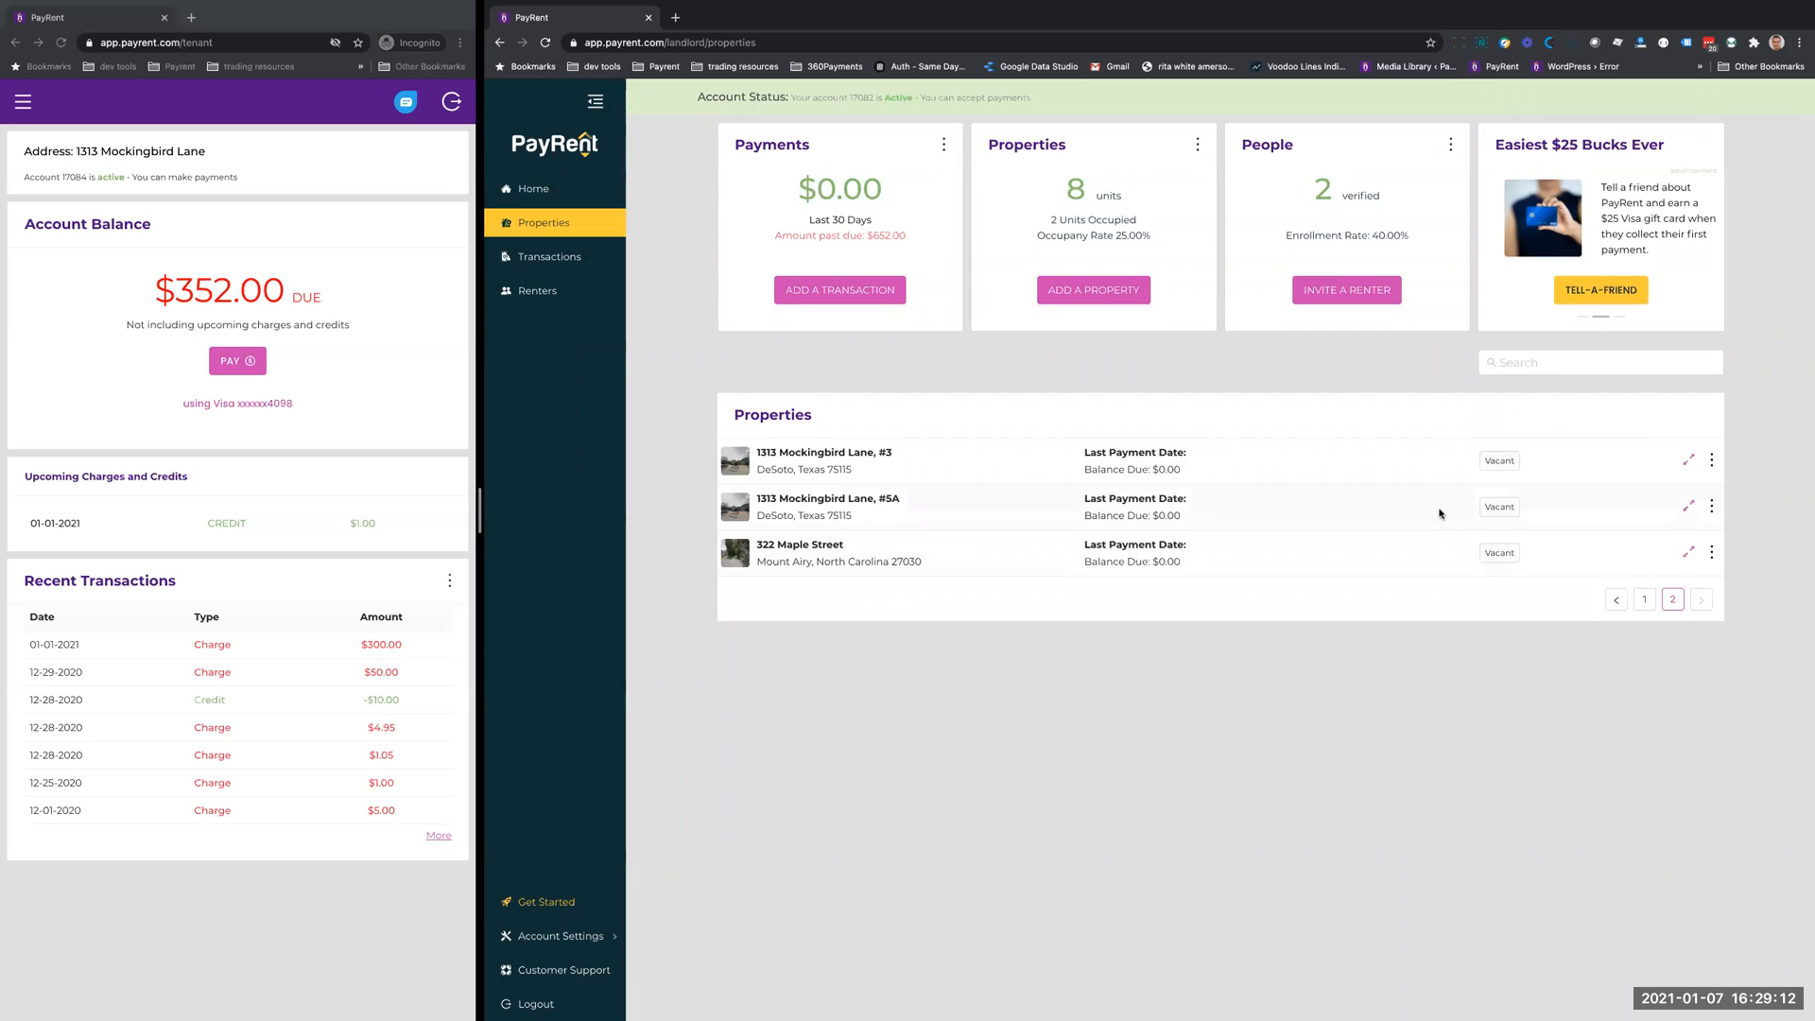
{"action": "left_click", "coordinate": [1710, 511]}
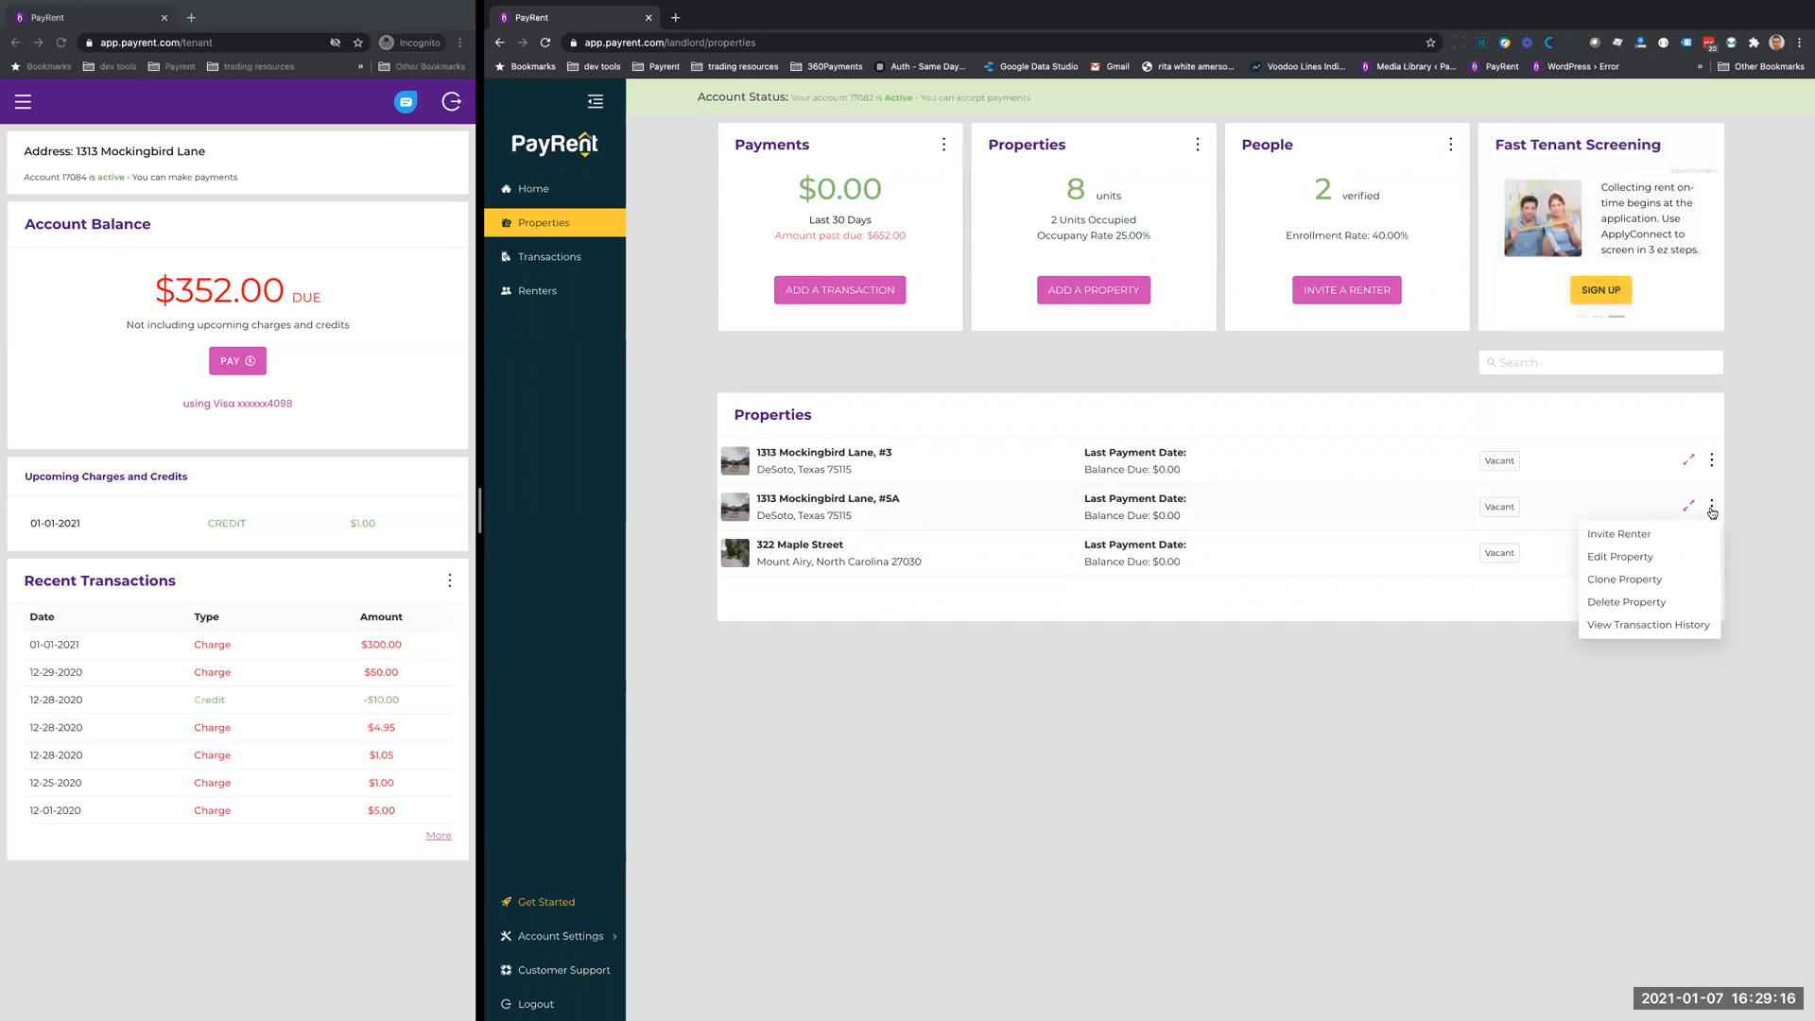
{"action": "left_click", "coordinate": [1613, 534]}
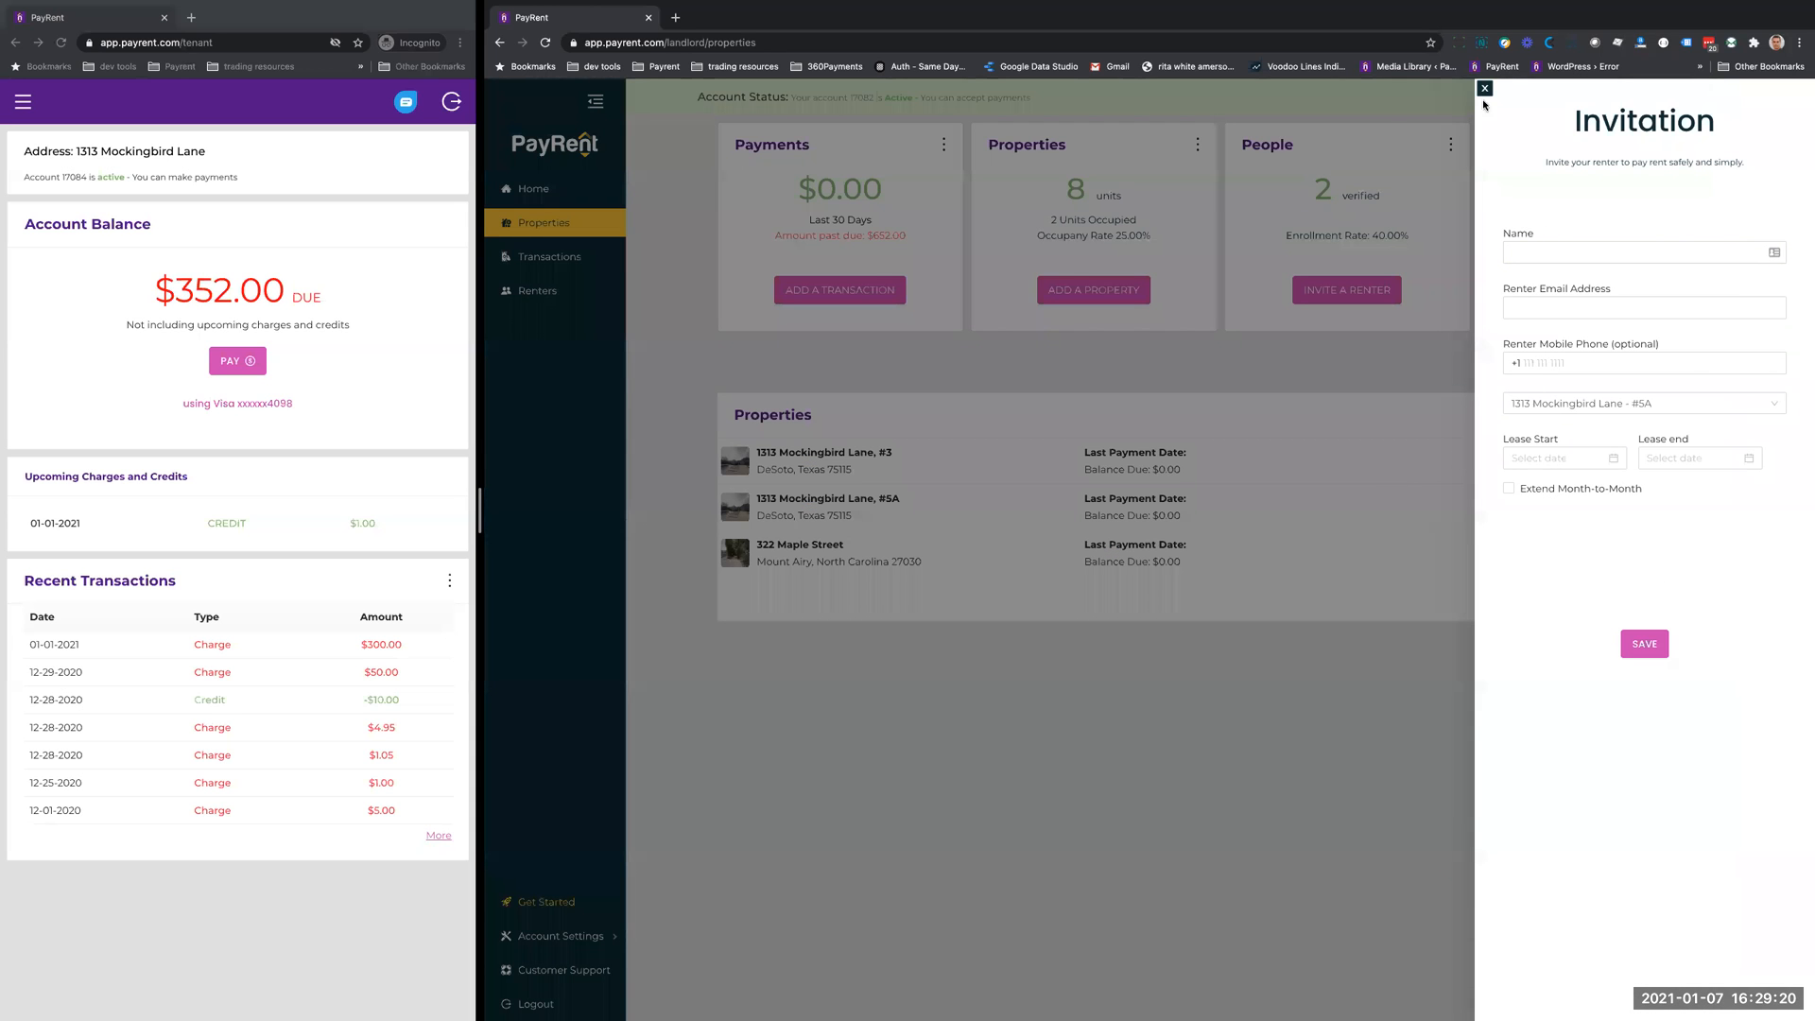
{"action": "left_click", "coordinate": [1485, 89]}
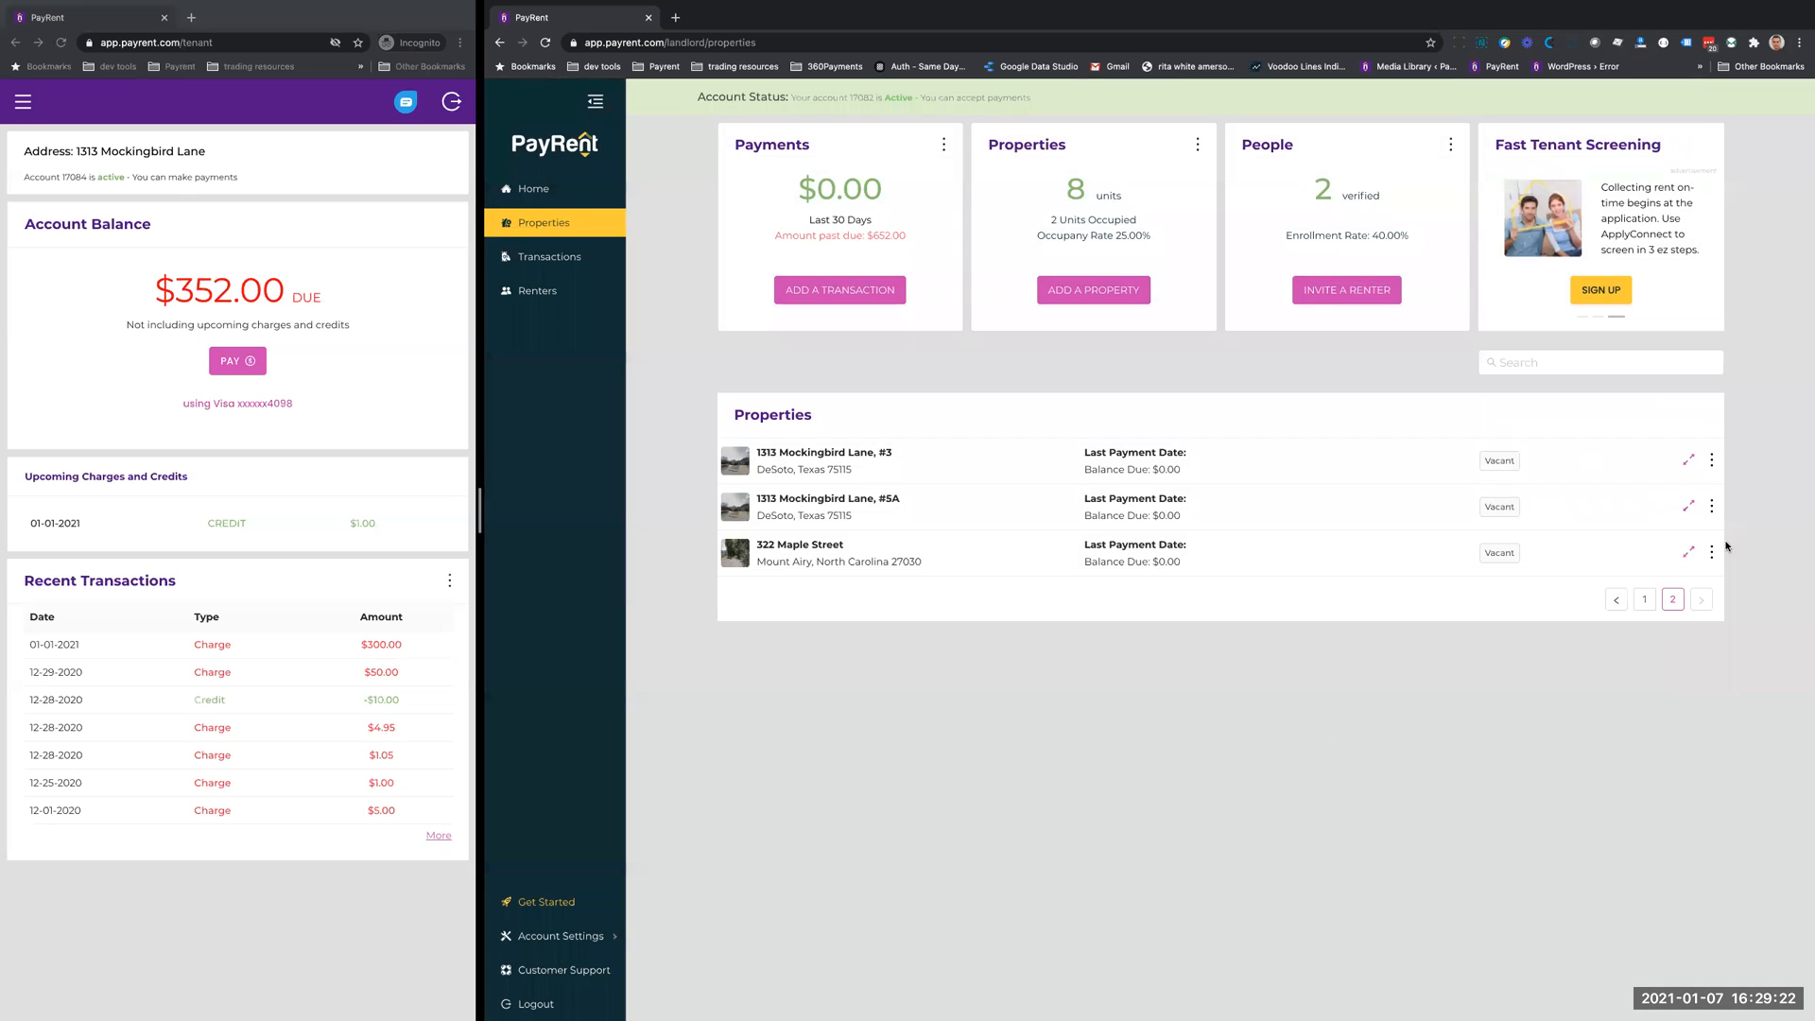
{"action": "left_click", "coordinate": [1712, 508]}
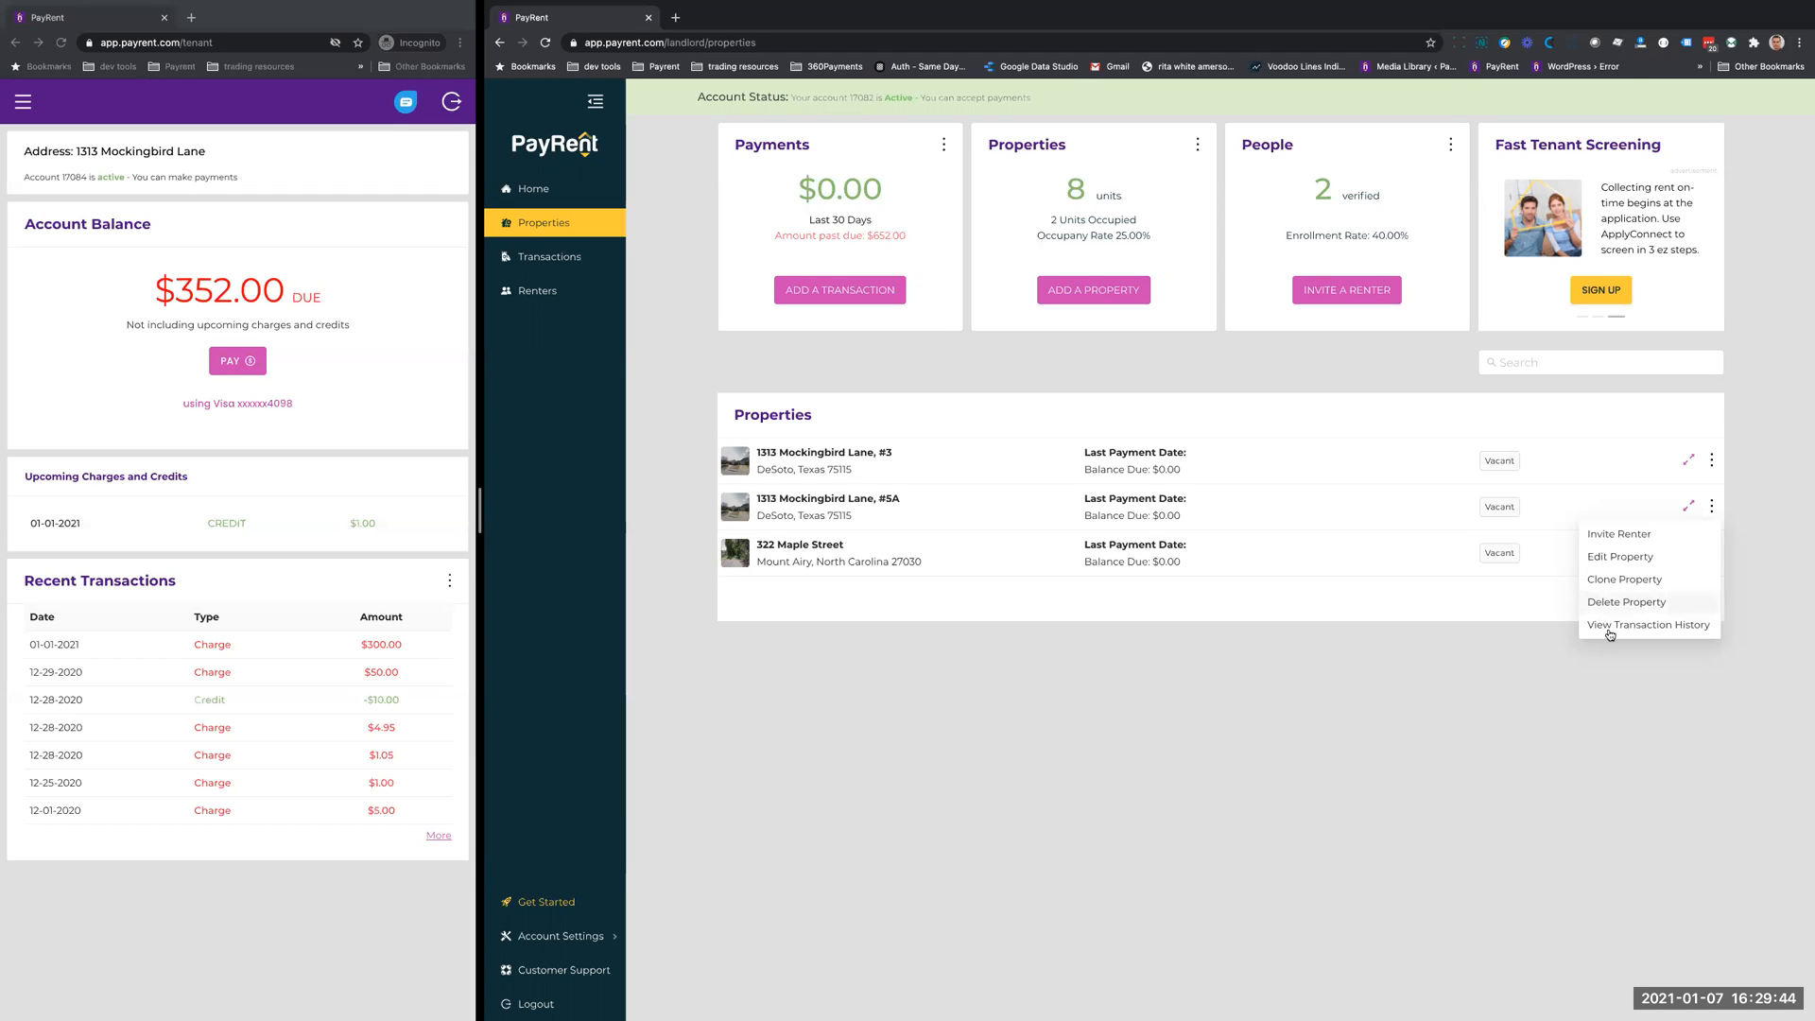
{"action": "left_click", "coordinate": [1537, 687]}
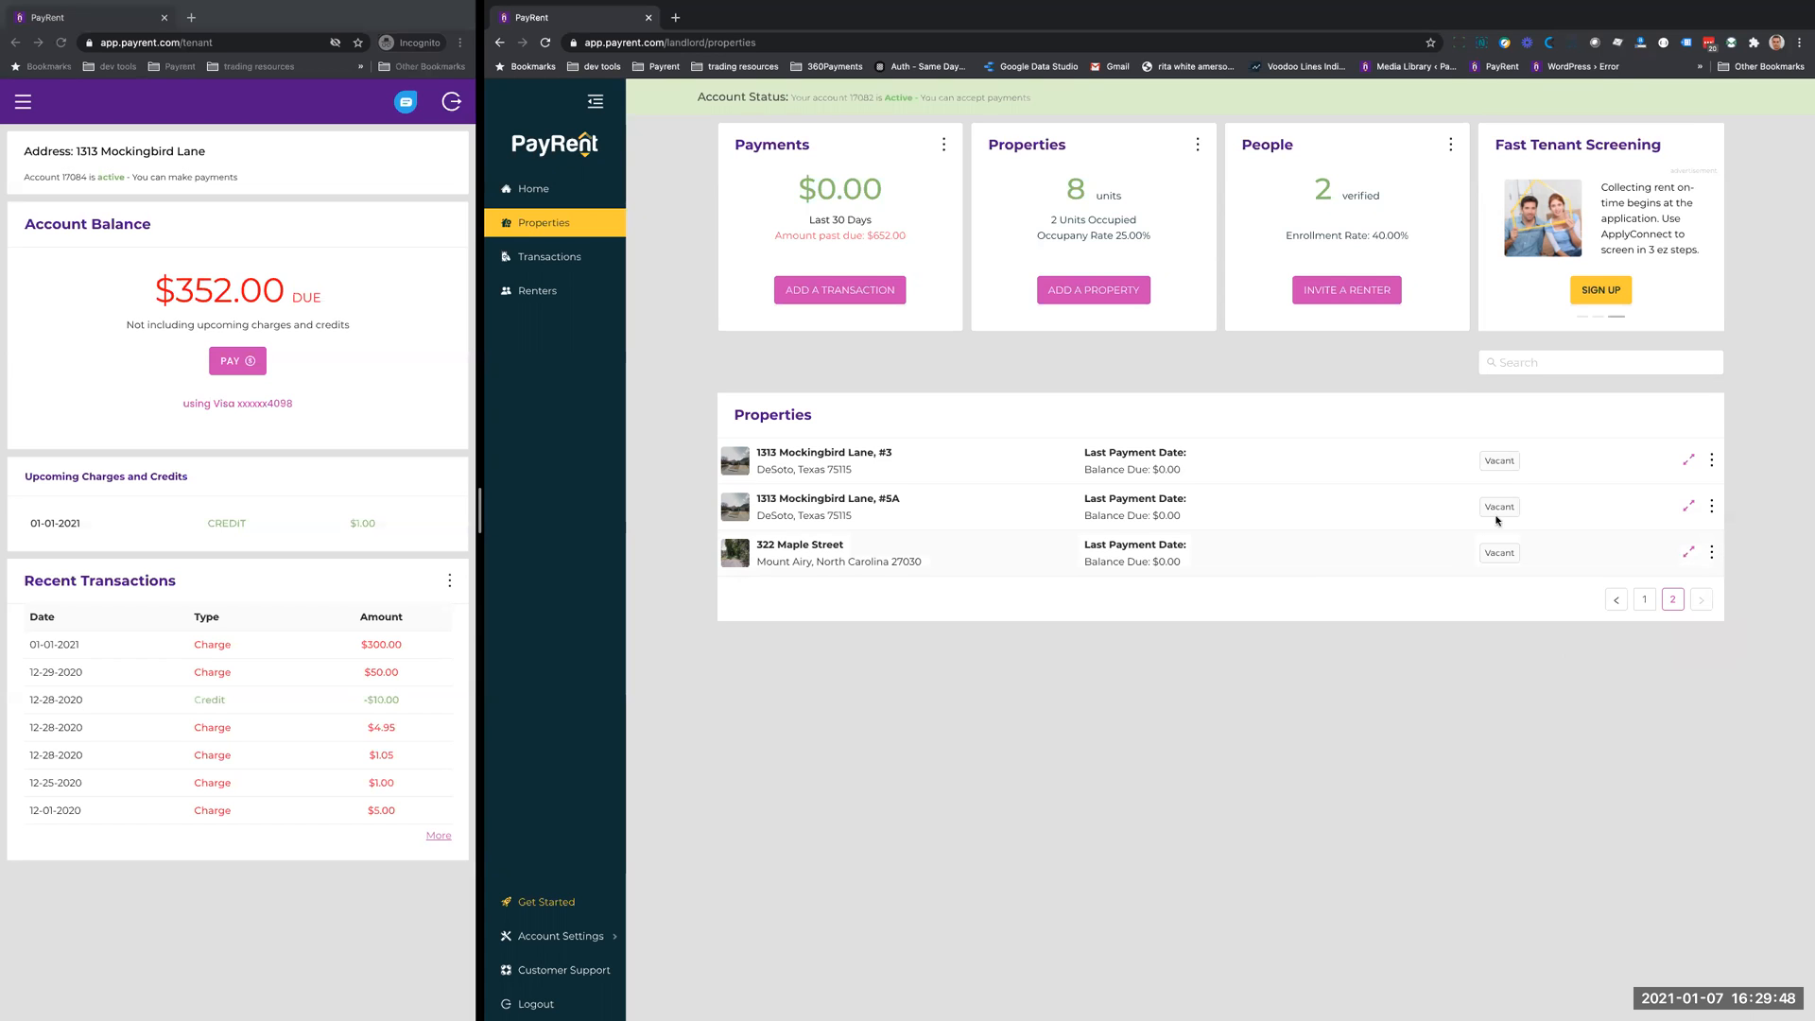
- Review the actions available for the past-due property and the options of the Payments and Properties summaries
{"action": "left_click", "coordinate": [1644, 599]}
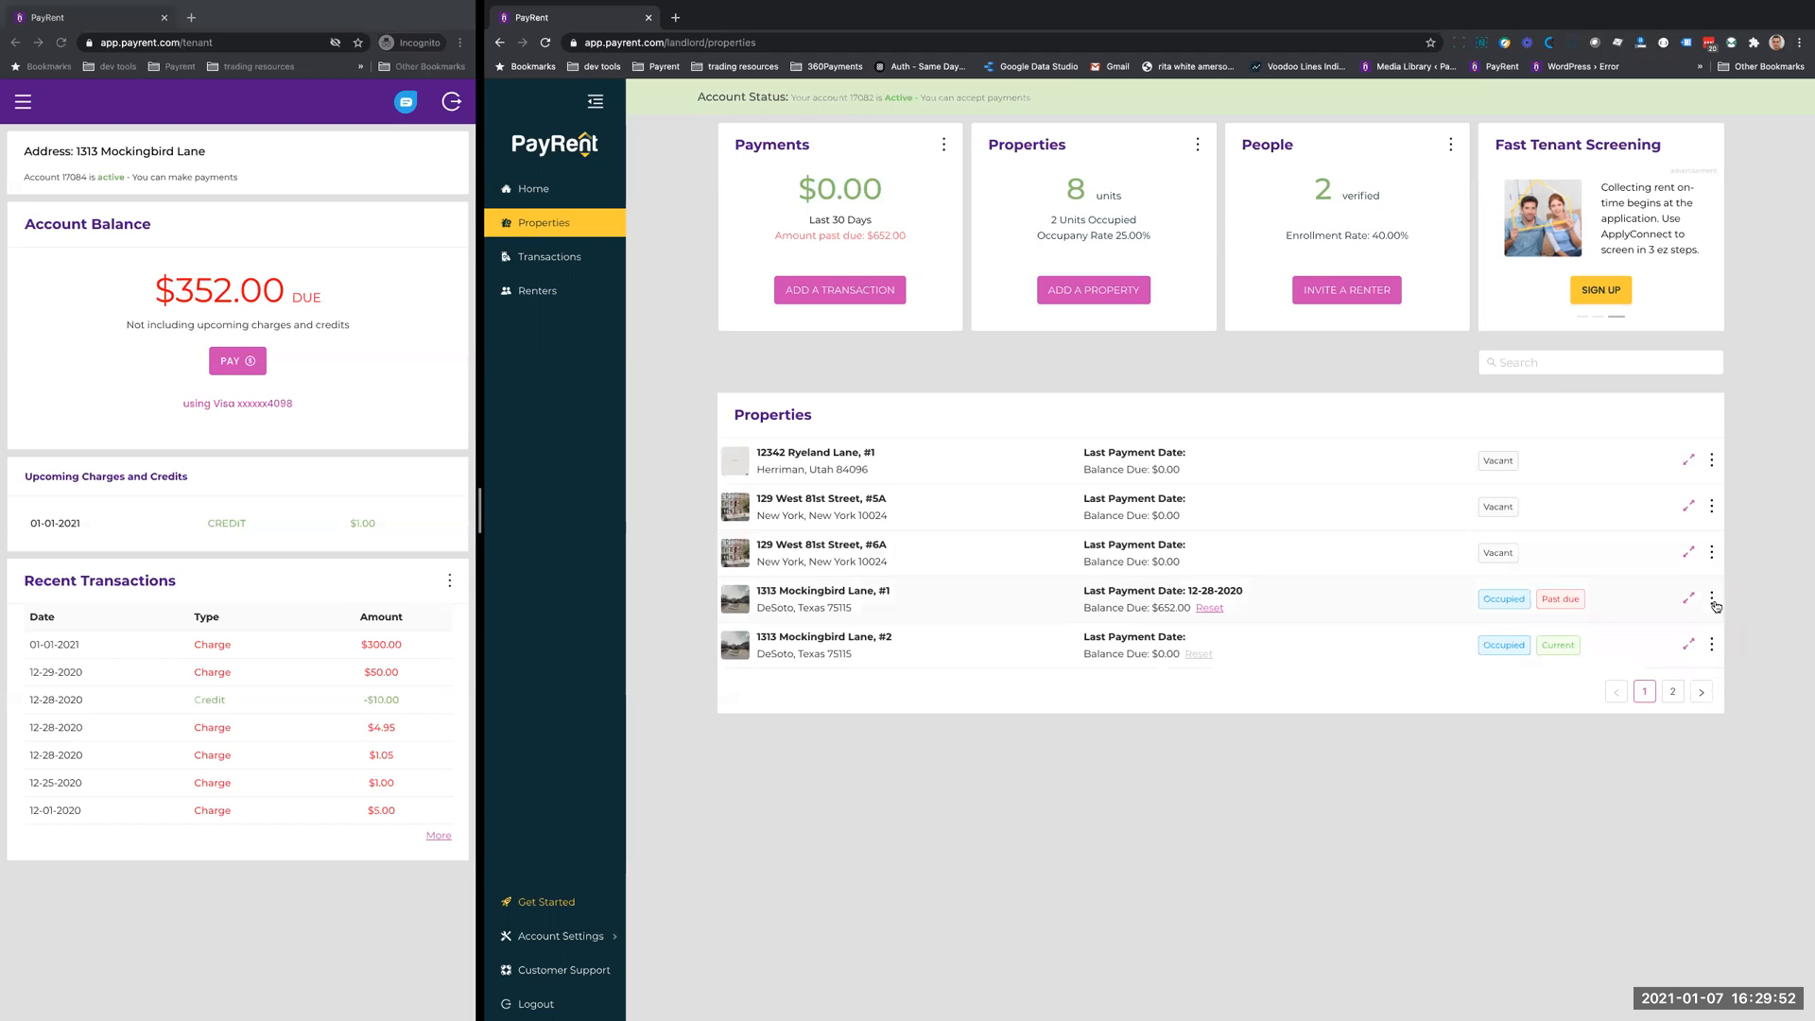
{"action": "left_click", "coordinate": [1710, 599]}
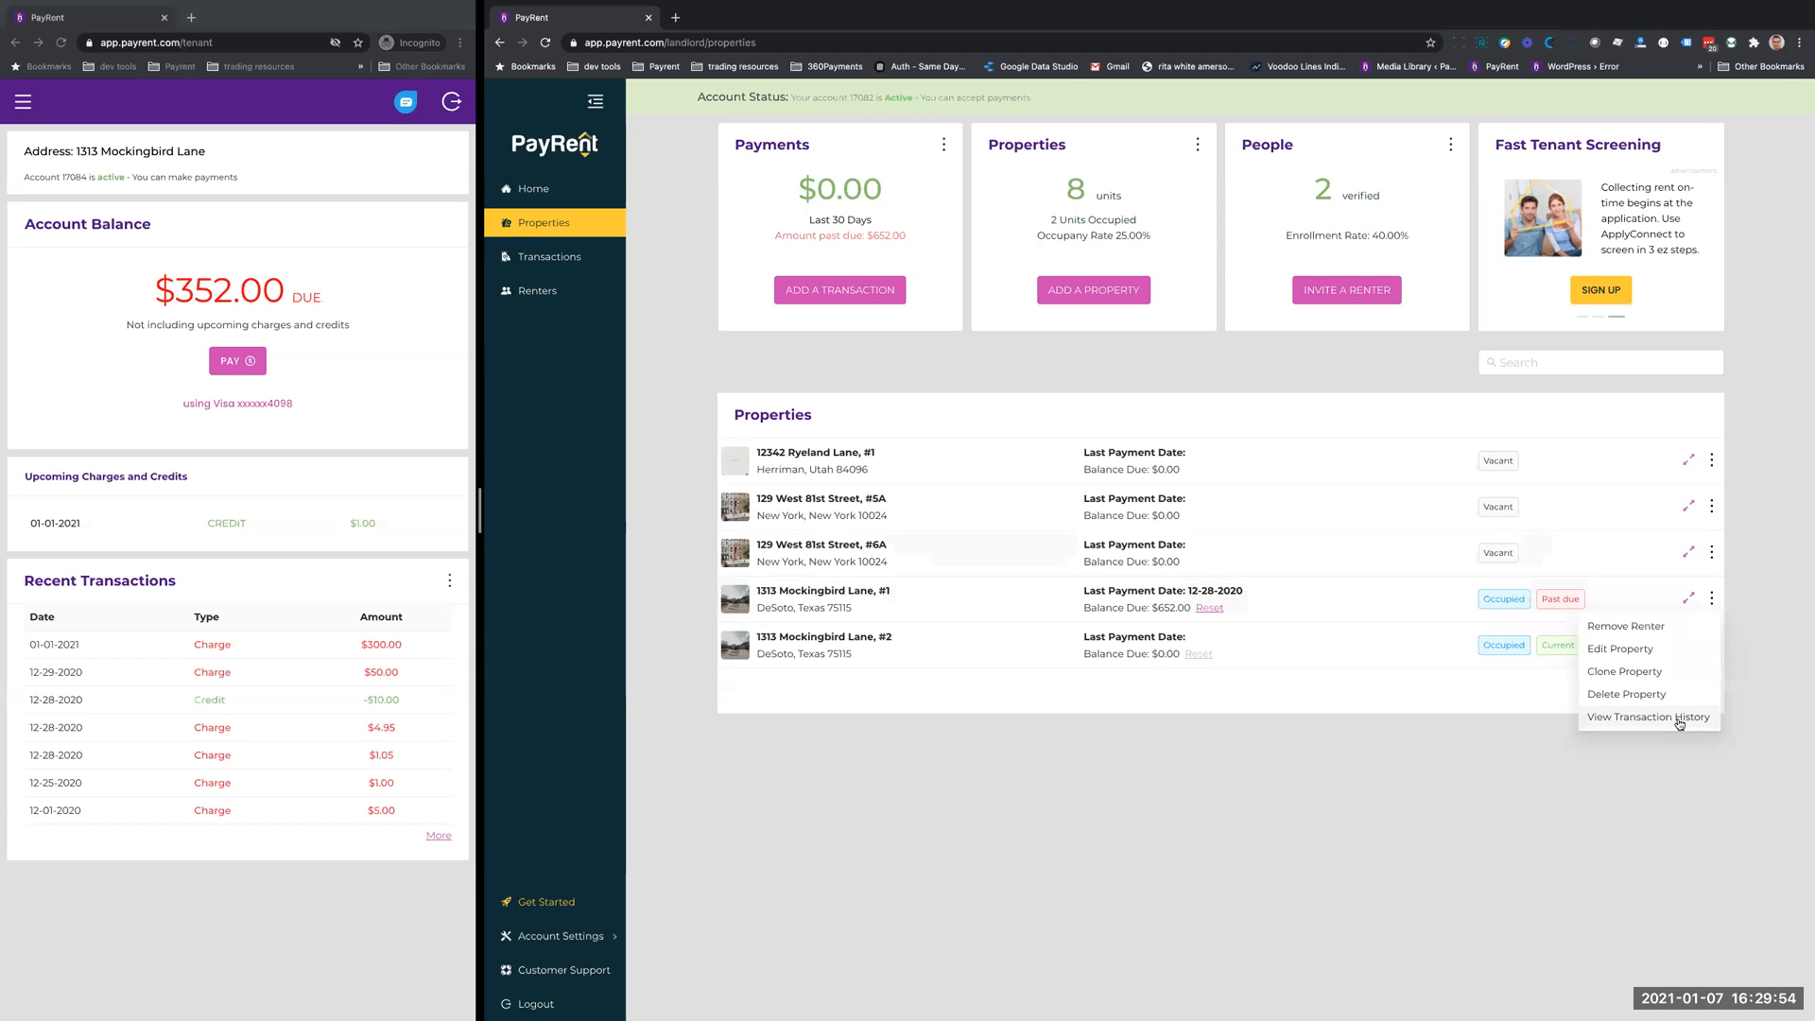
{"action": "left_click", "coordinate": [1281, 770]}
{"action": "left_click", "coordinate": [943, 145]}
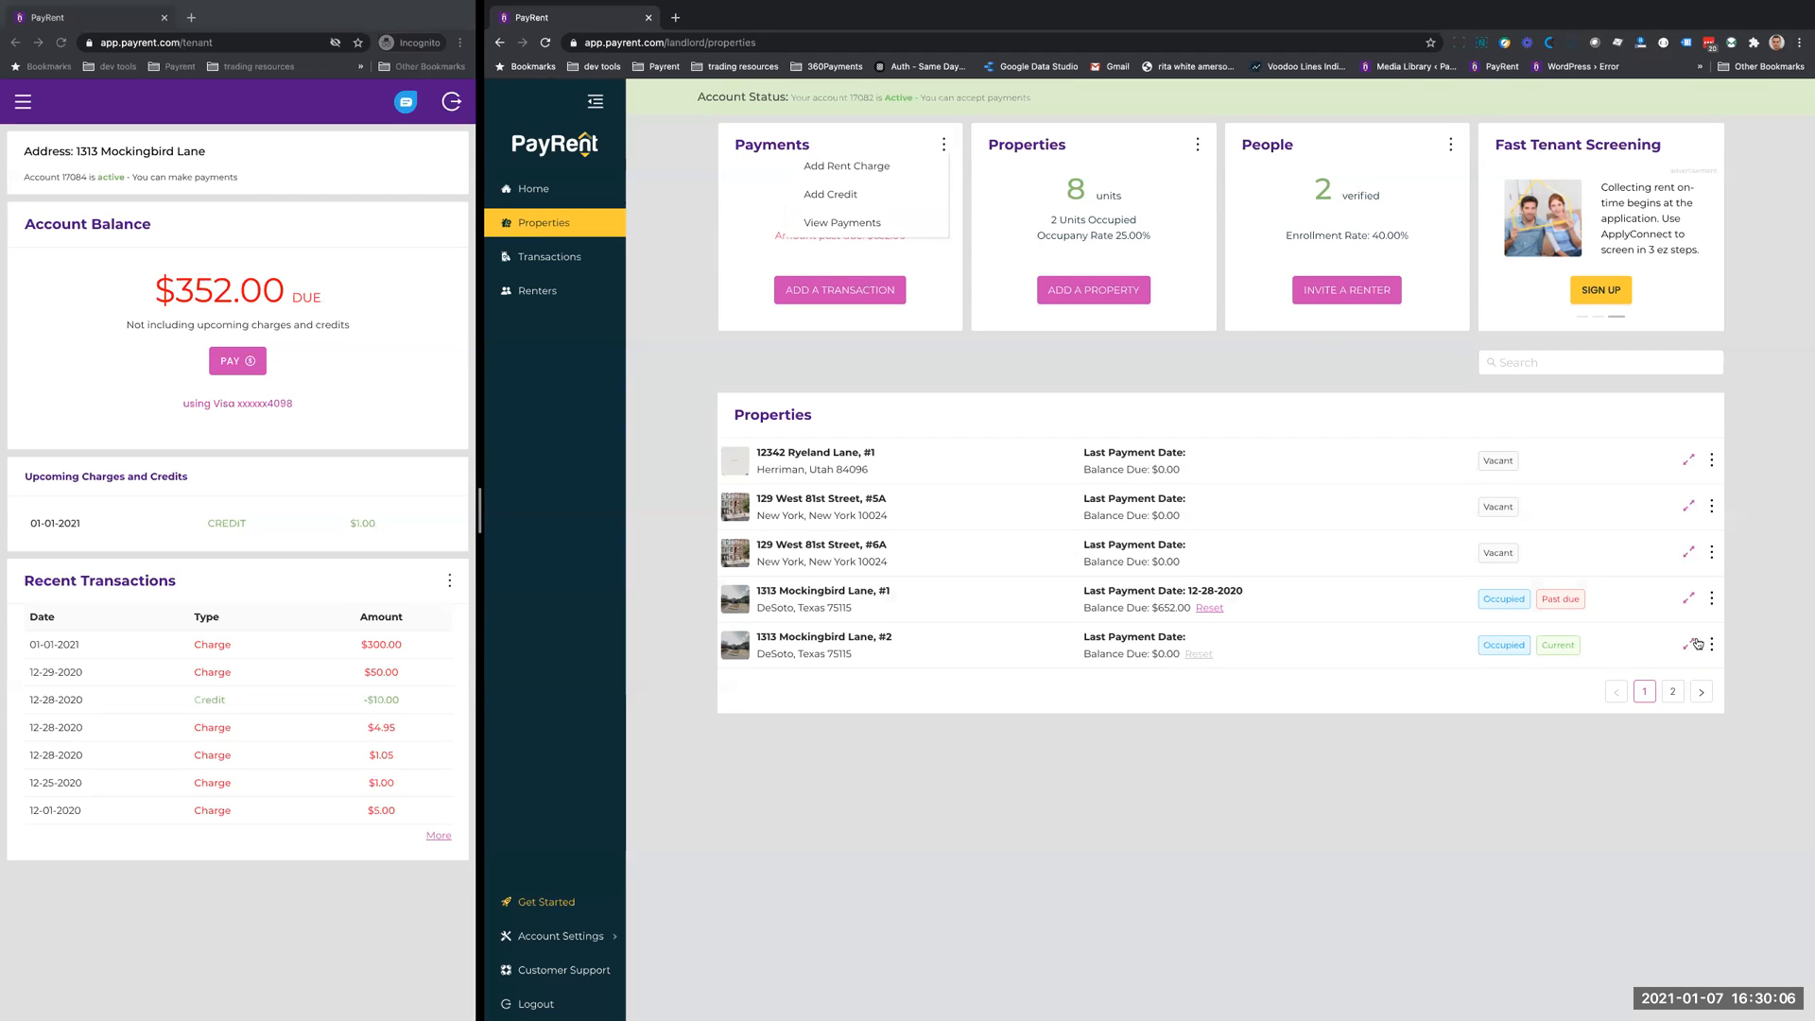
{"action": "left_click", "coordinate": [1197, 144]}
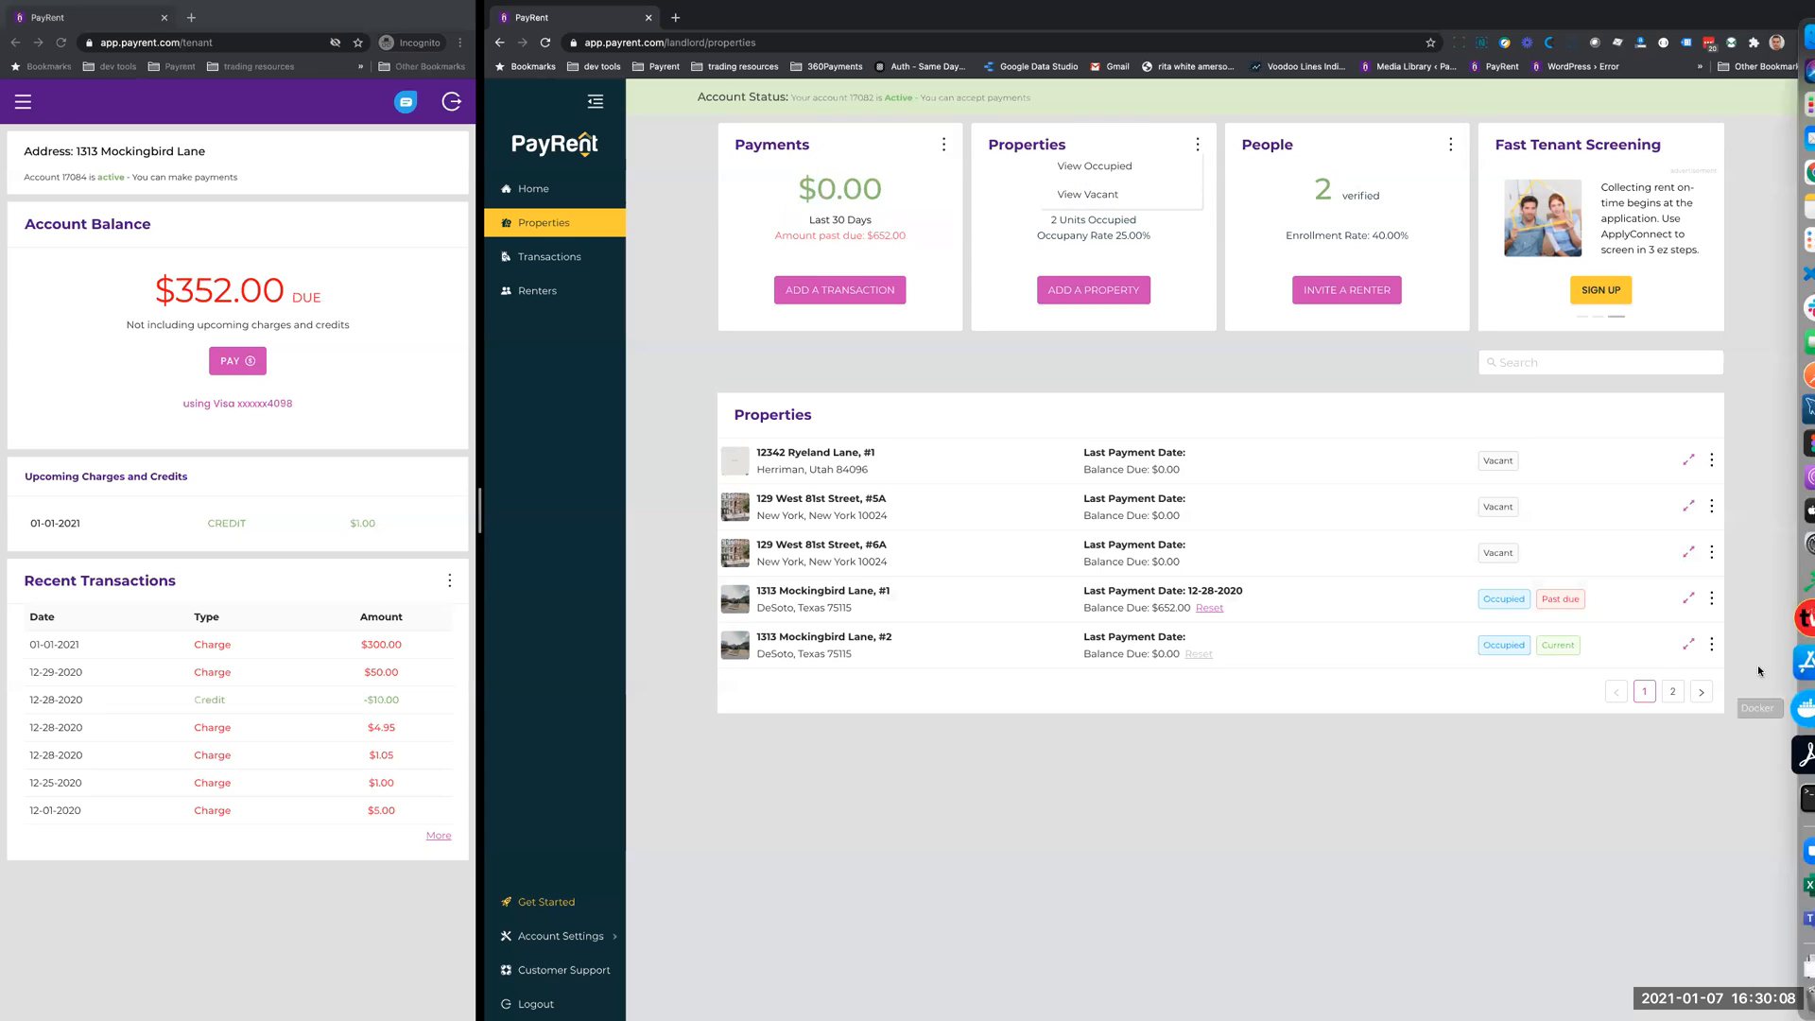
- View the transaction history of the occupied property marked Current, and return to the property list
{"action": "left_click", "coordinate": [1711, 647]}
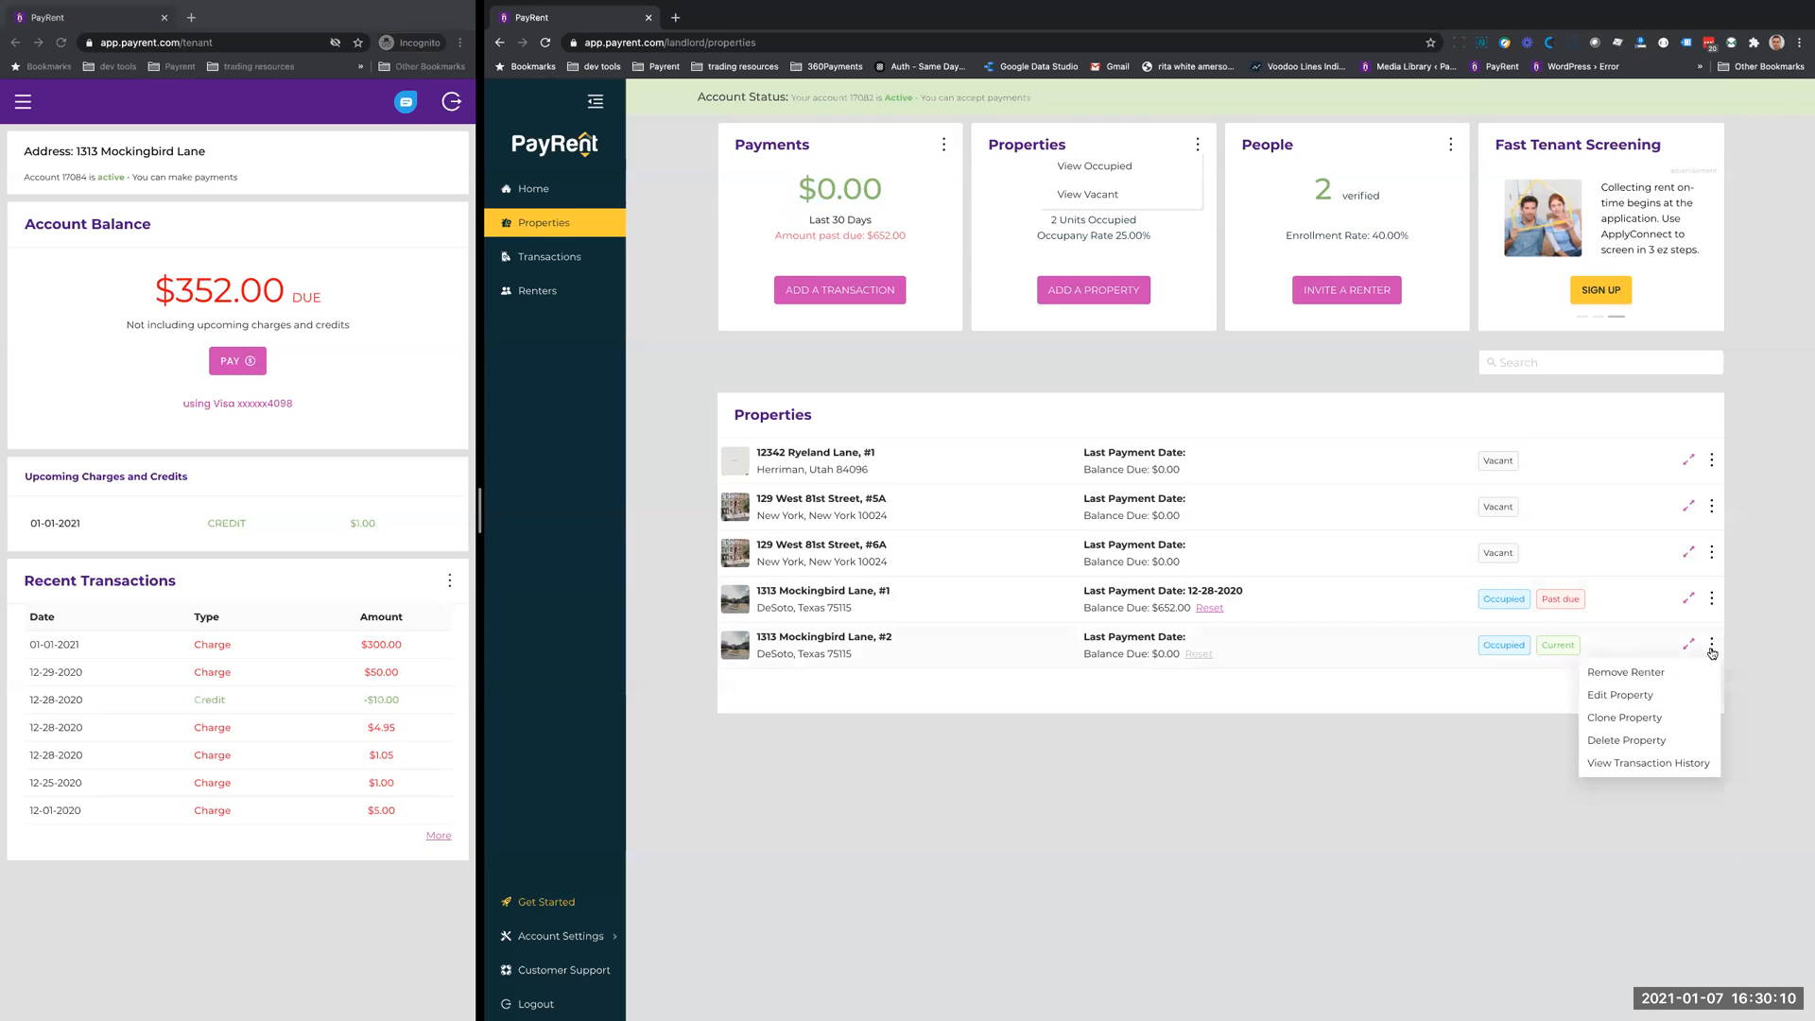
{"action": "left_click", "coordinate": [1661, 769]}
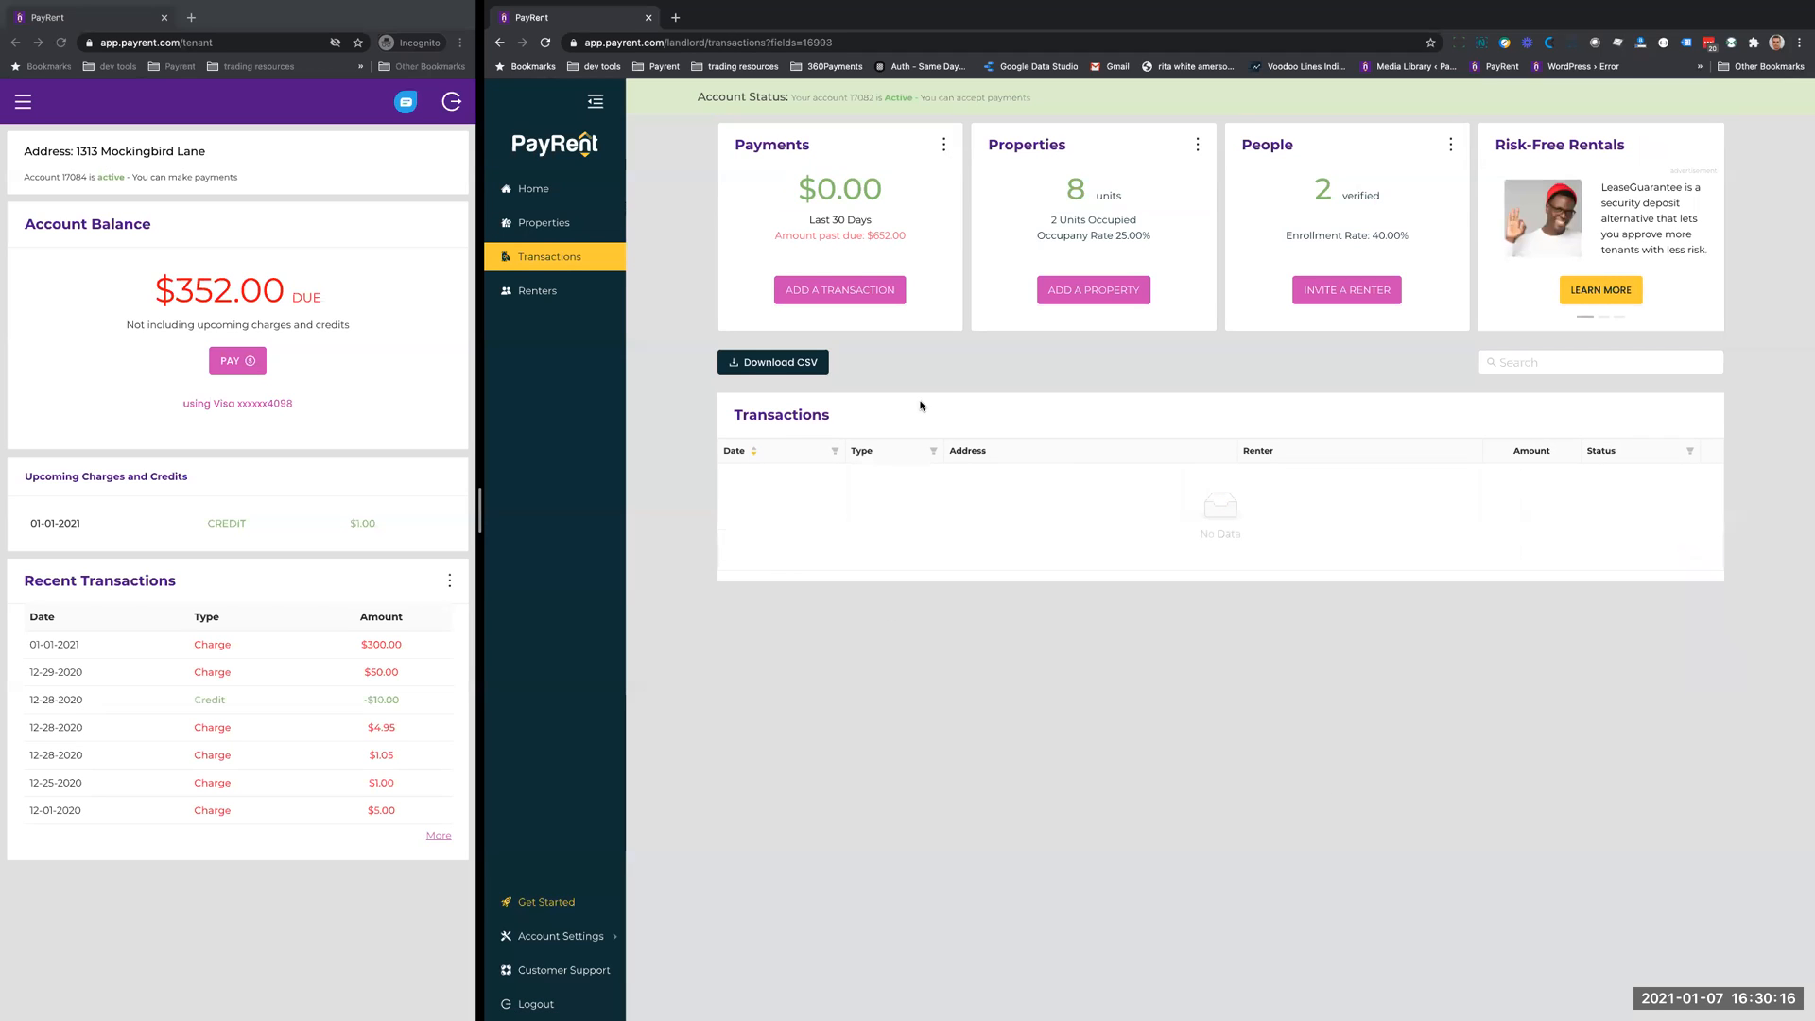
{"action": "left_click", "coordinate": [538, 228]}
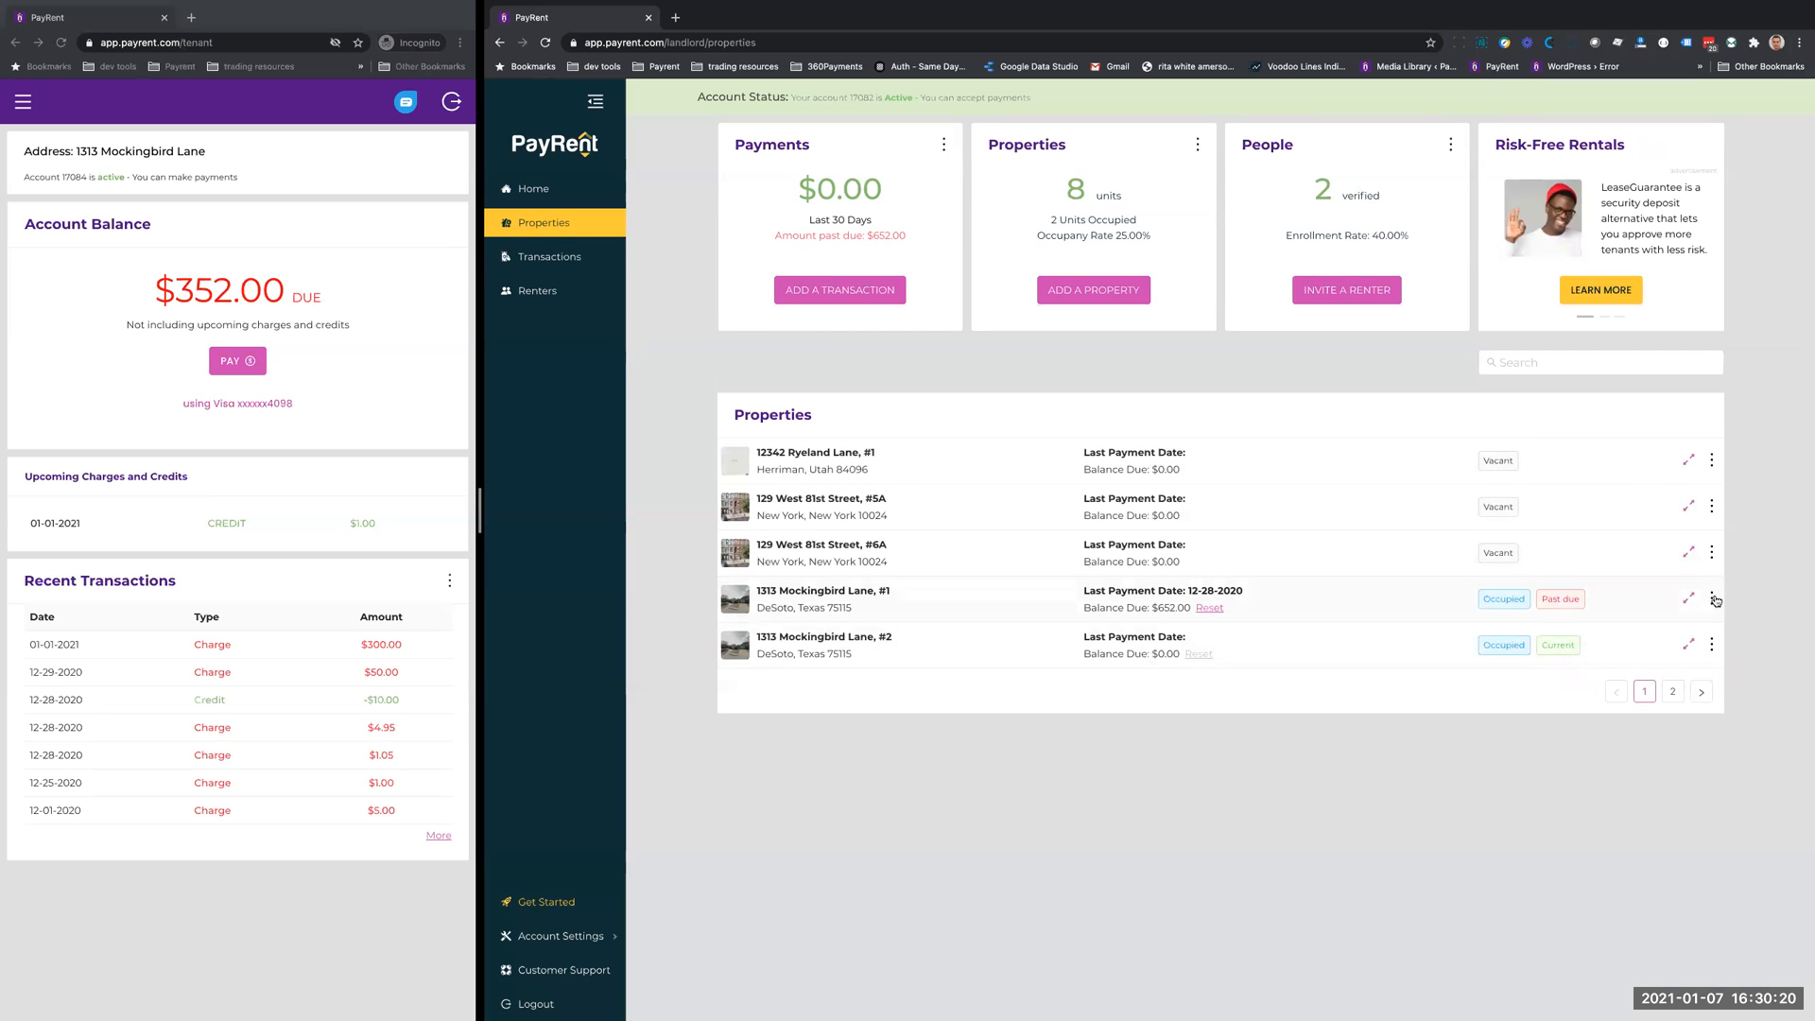
- View the past-due property's transaction history and return to the property list
{"action": "left_click", "coordinate": [1711, 599]}
{"action": "left_click", "coordinate": [1650, 720]}
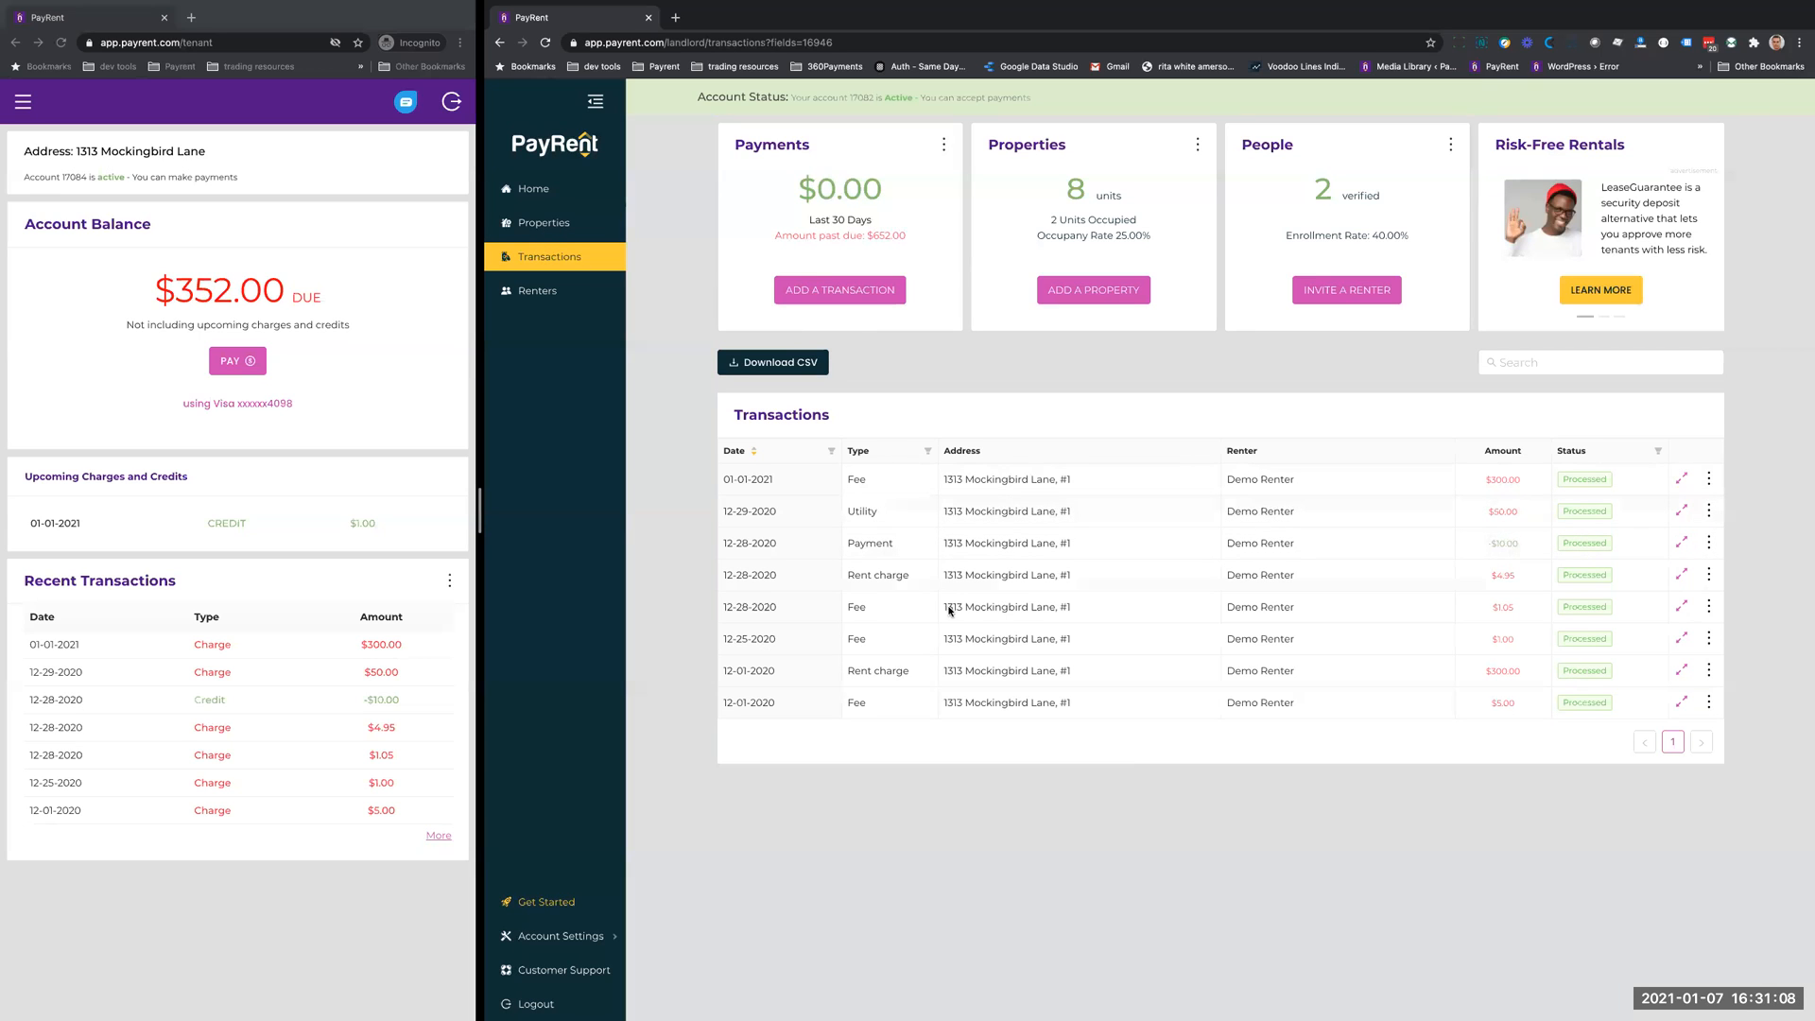
{"action": "left_click", "coordinate": [529, 218]}
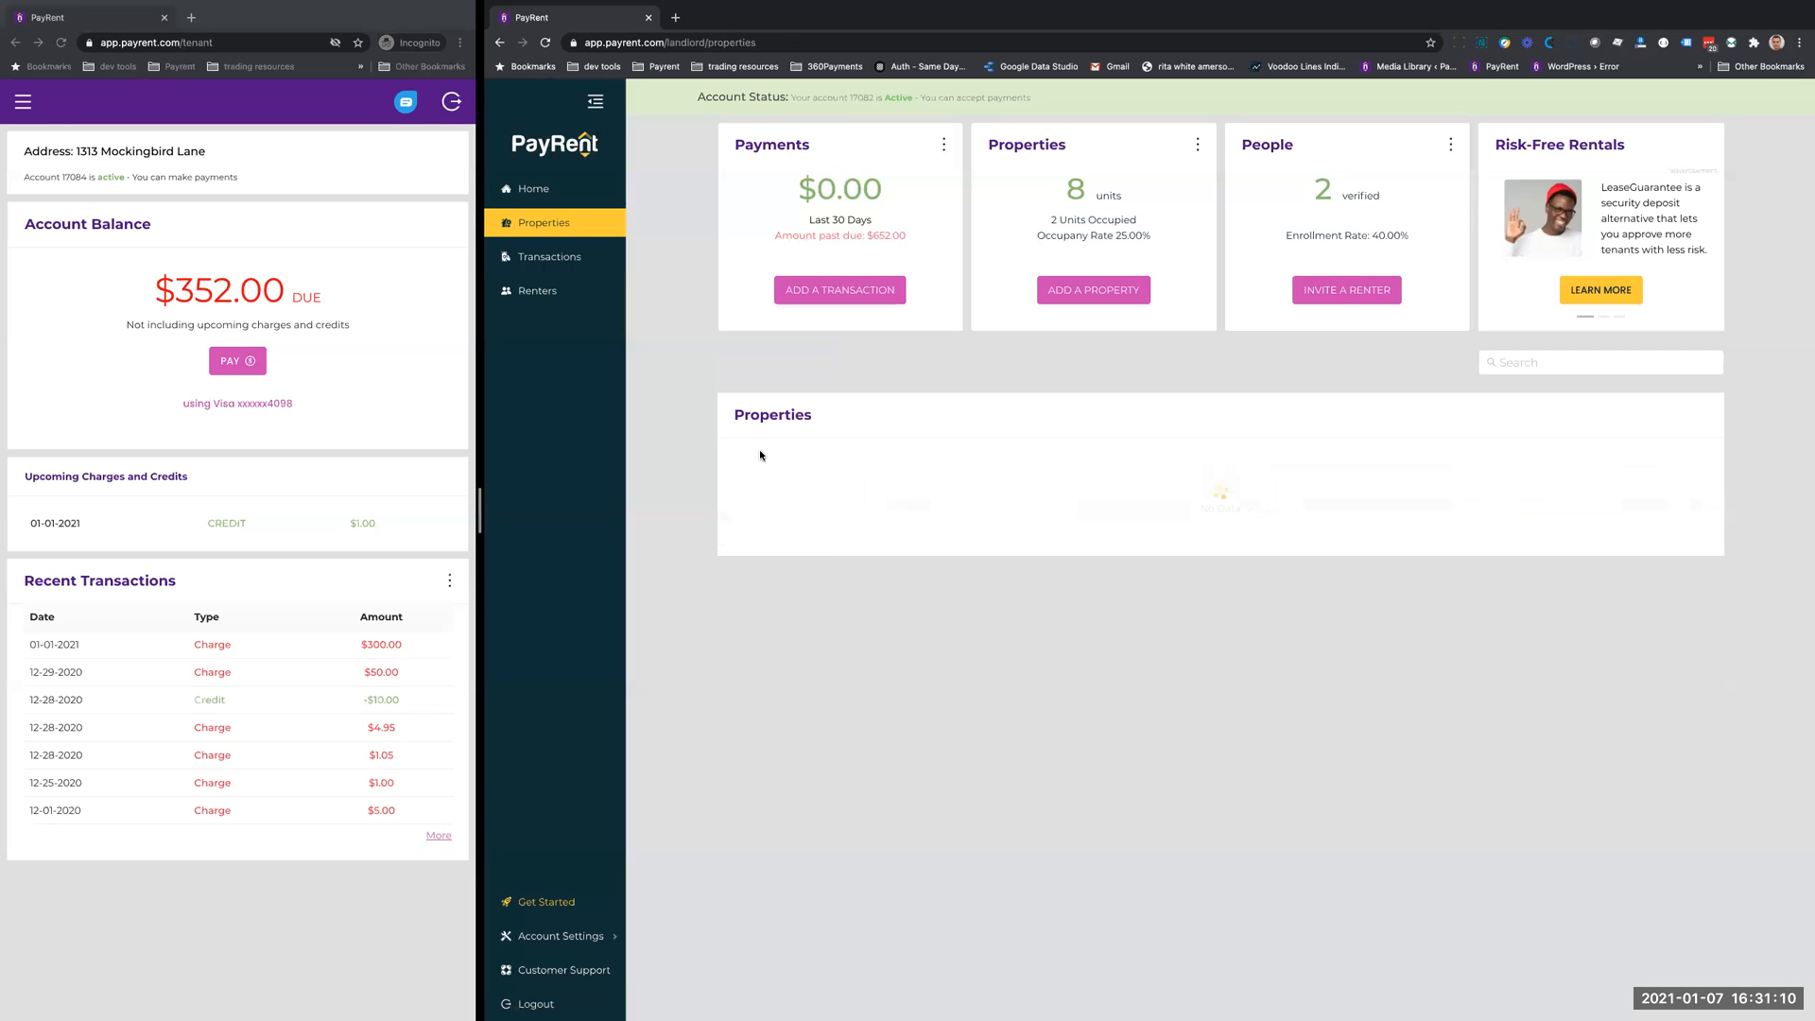
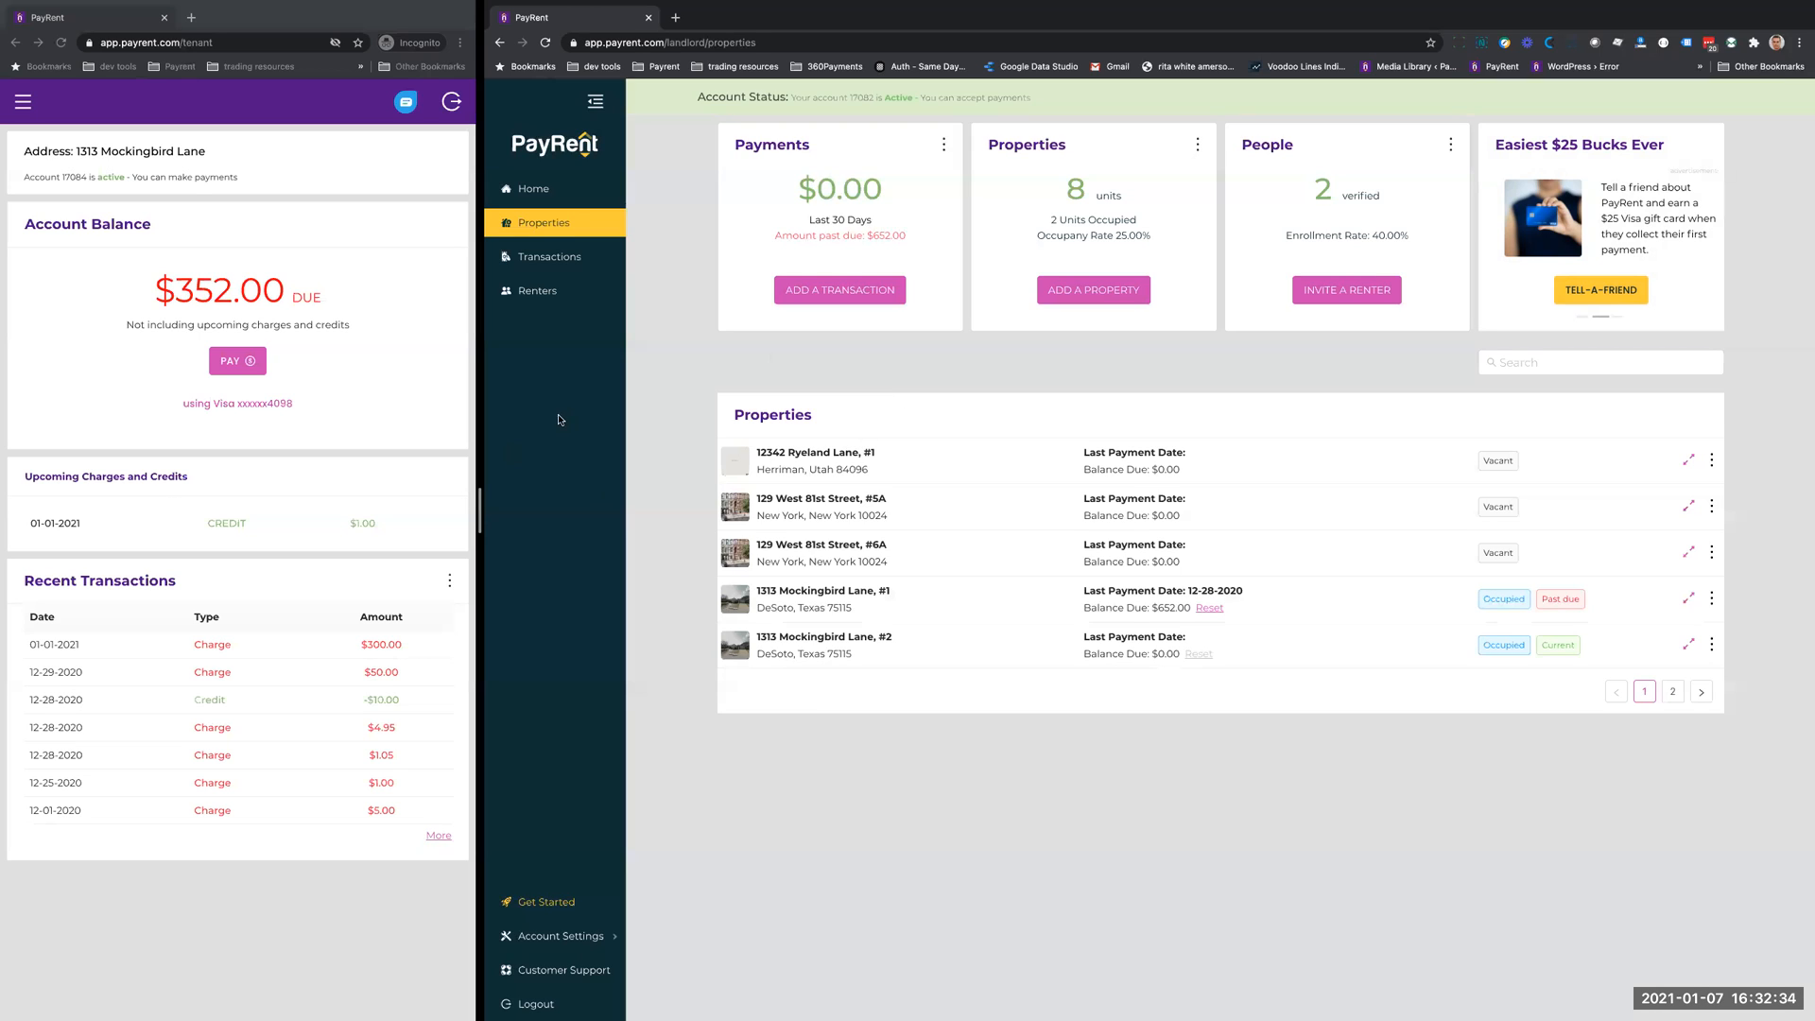
- Open the transactions list and filter it to show only the Fee type
{"action": "left_click", "coordinate": [545, 260]}
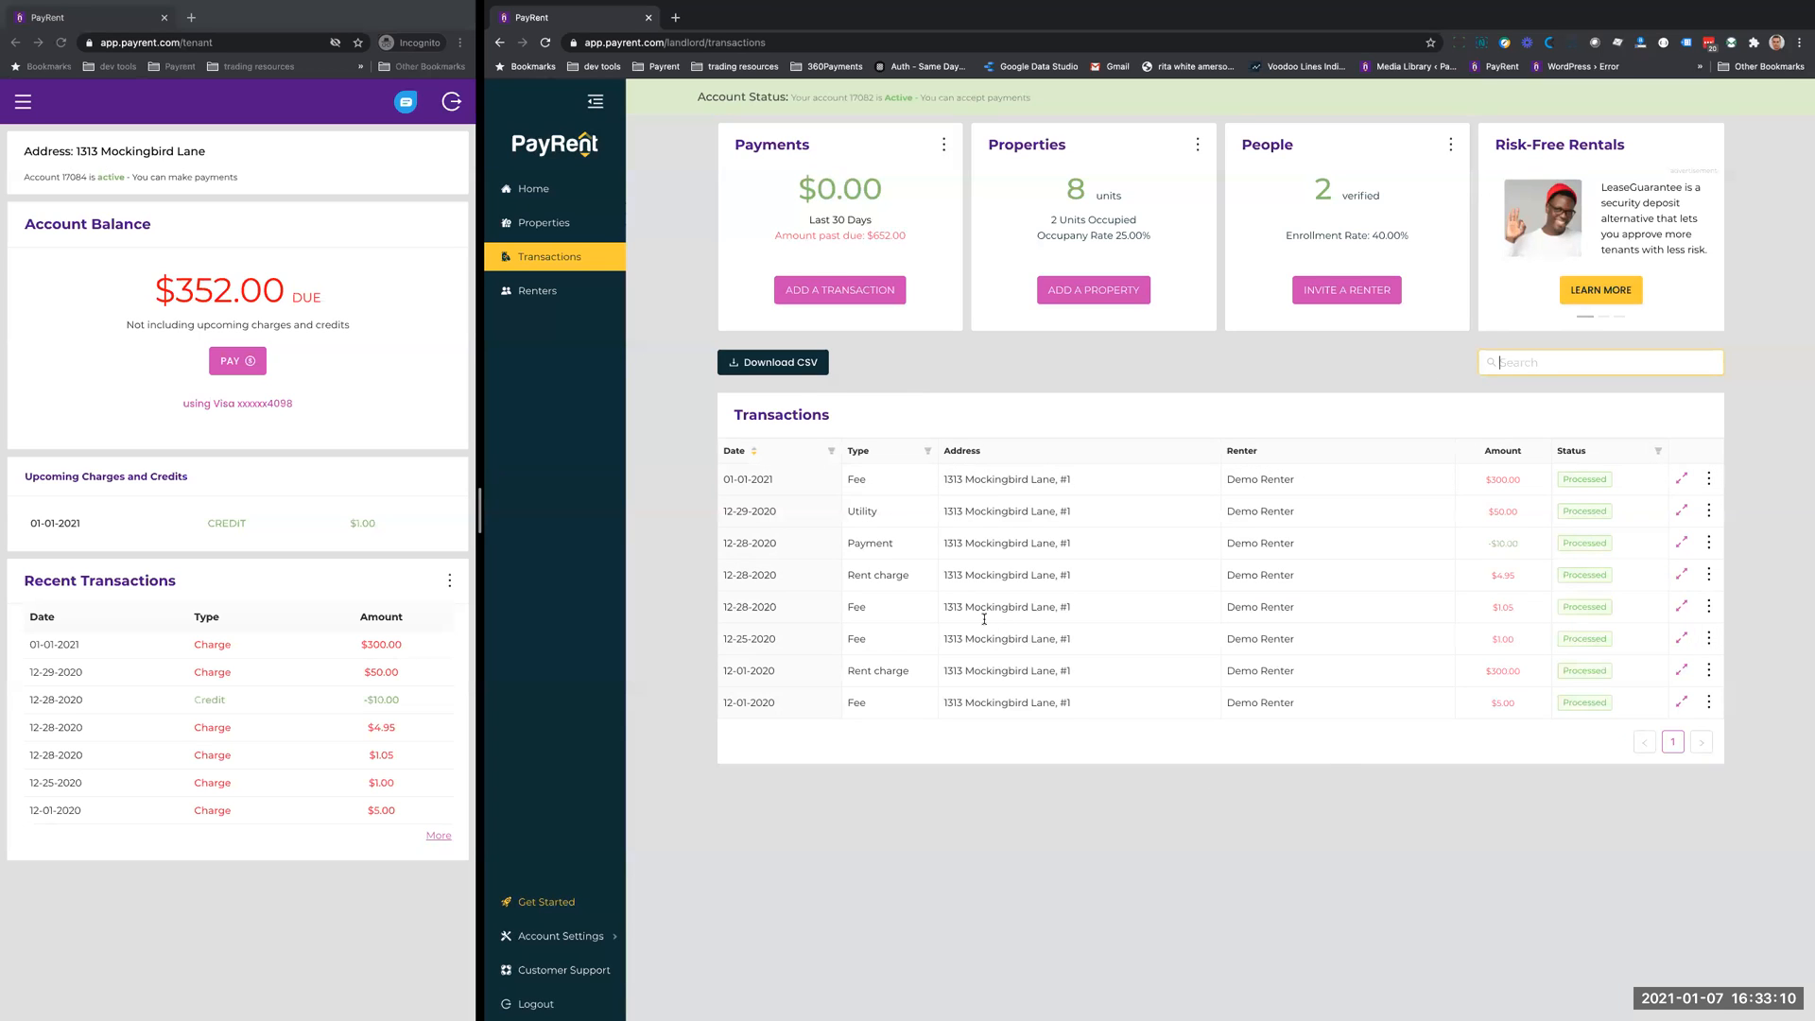
{"action": "left_click", "coordinate": [936, 358]}
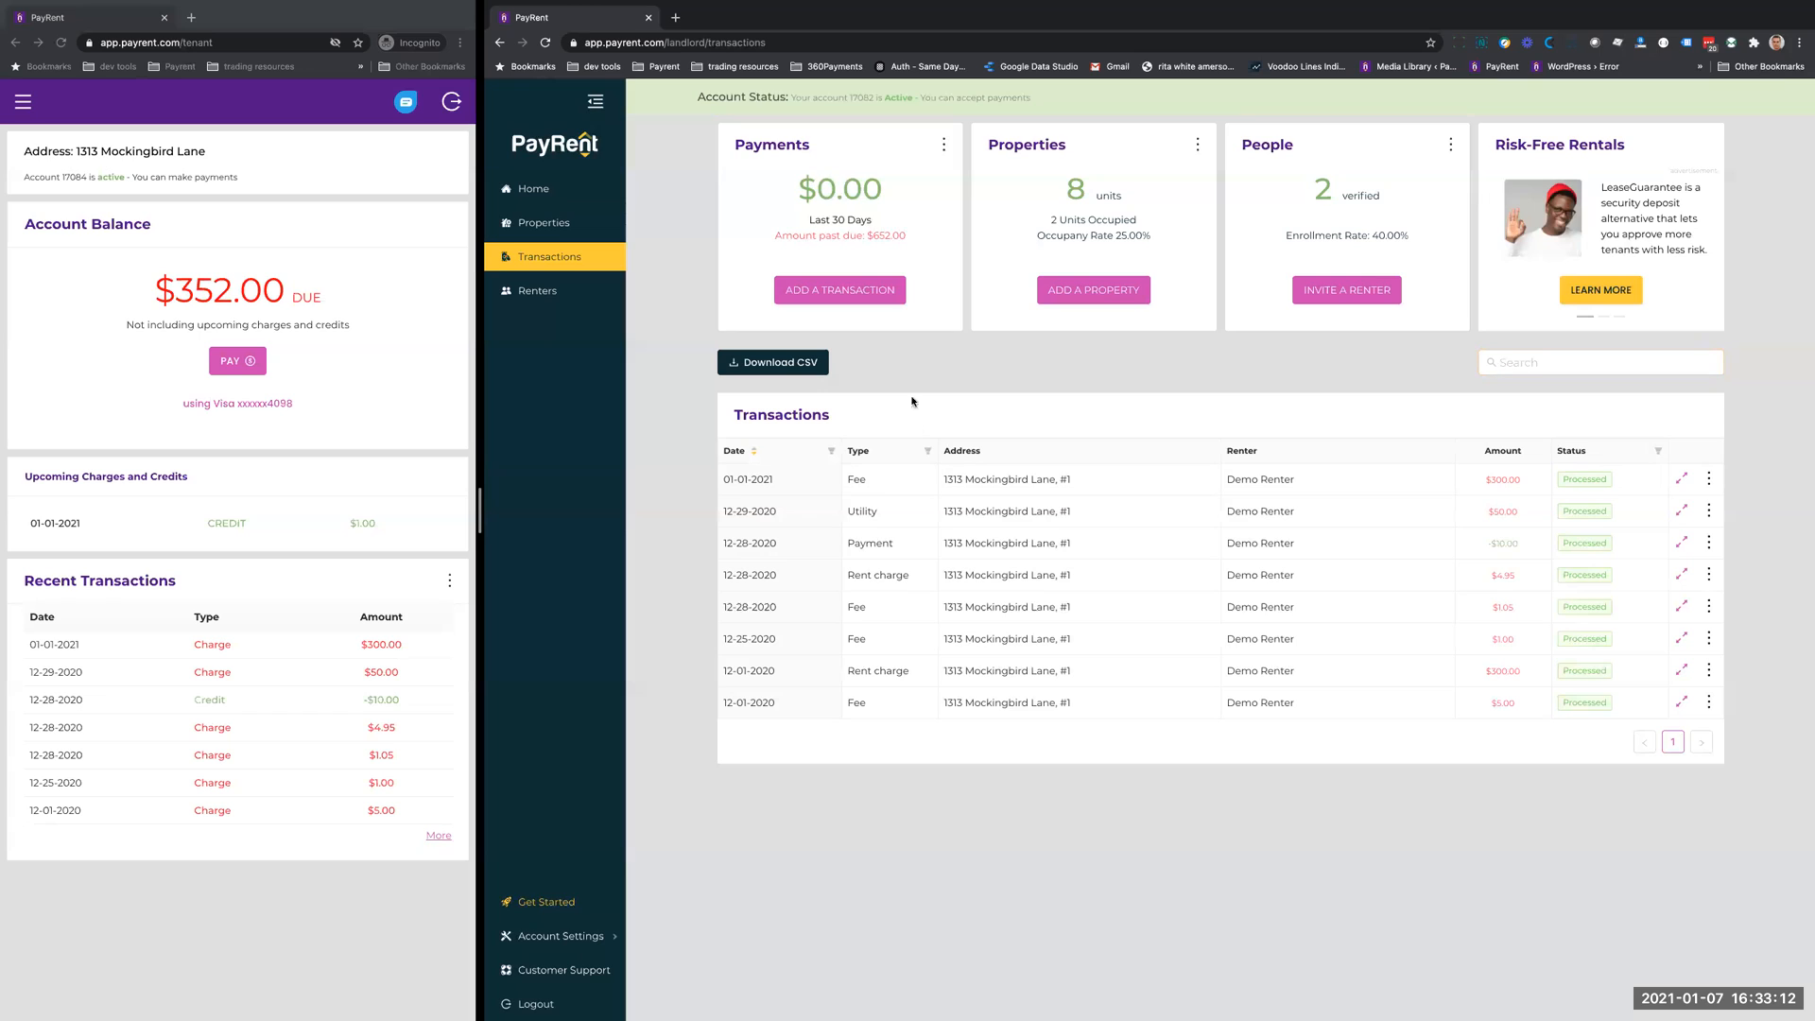
{"action": "left_click", "coordinate": [929, 452]}
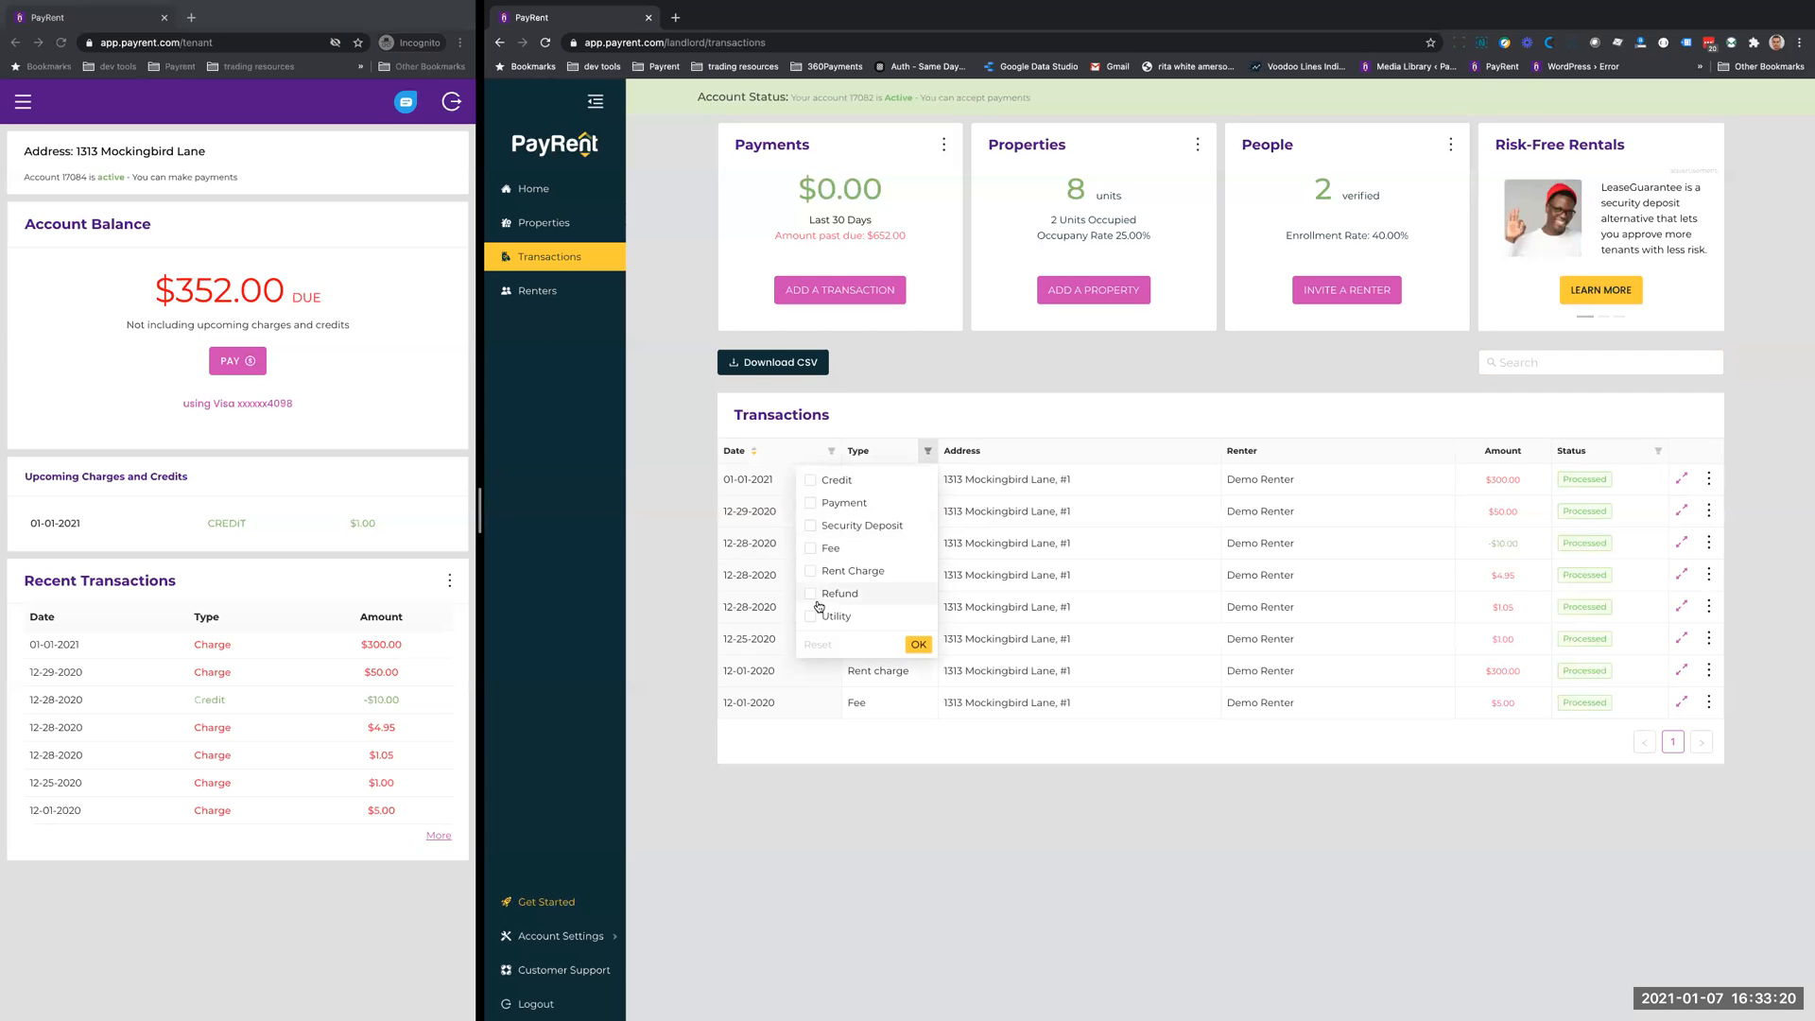
{"action": "left_click", "coordinate": [810, 549]}
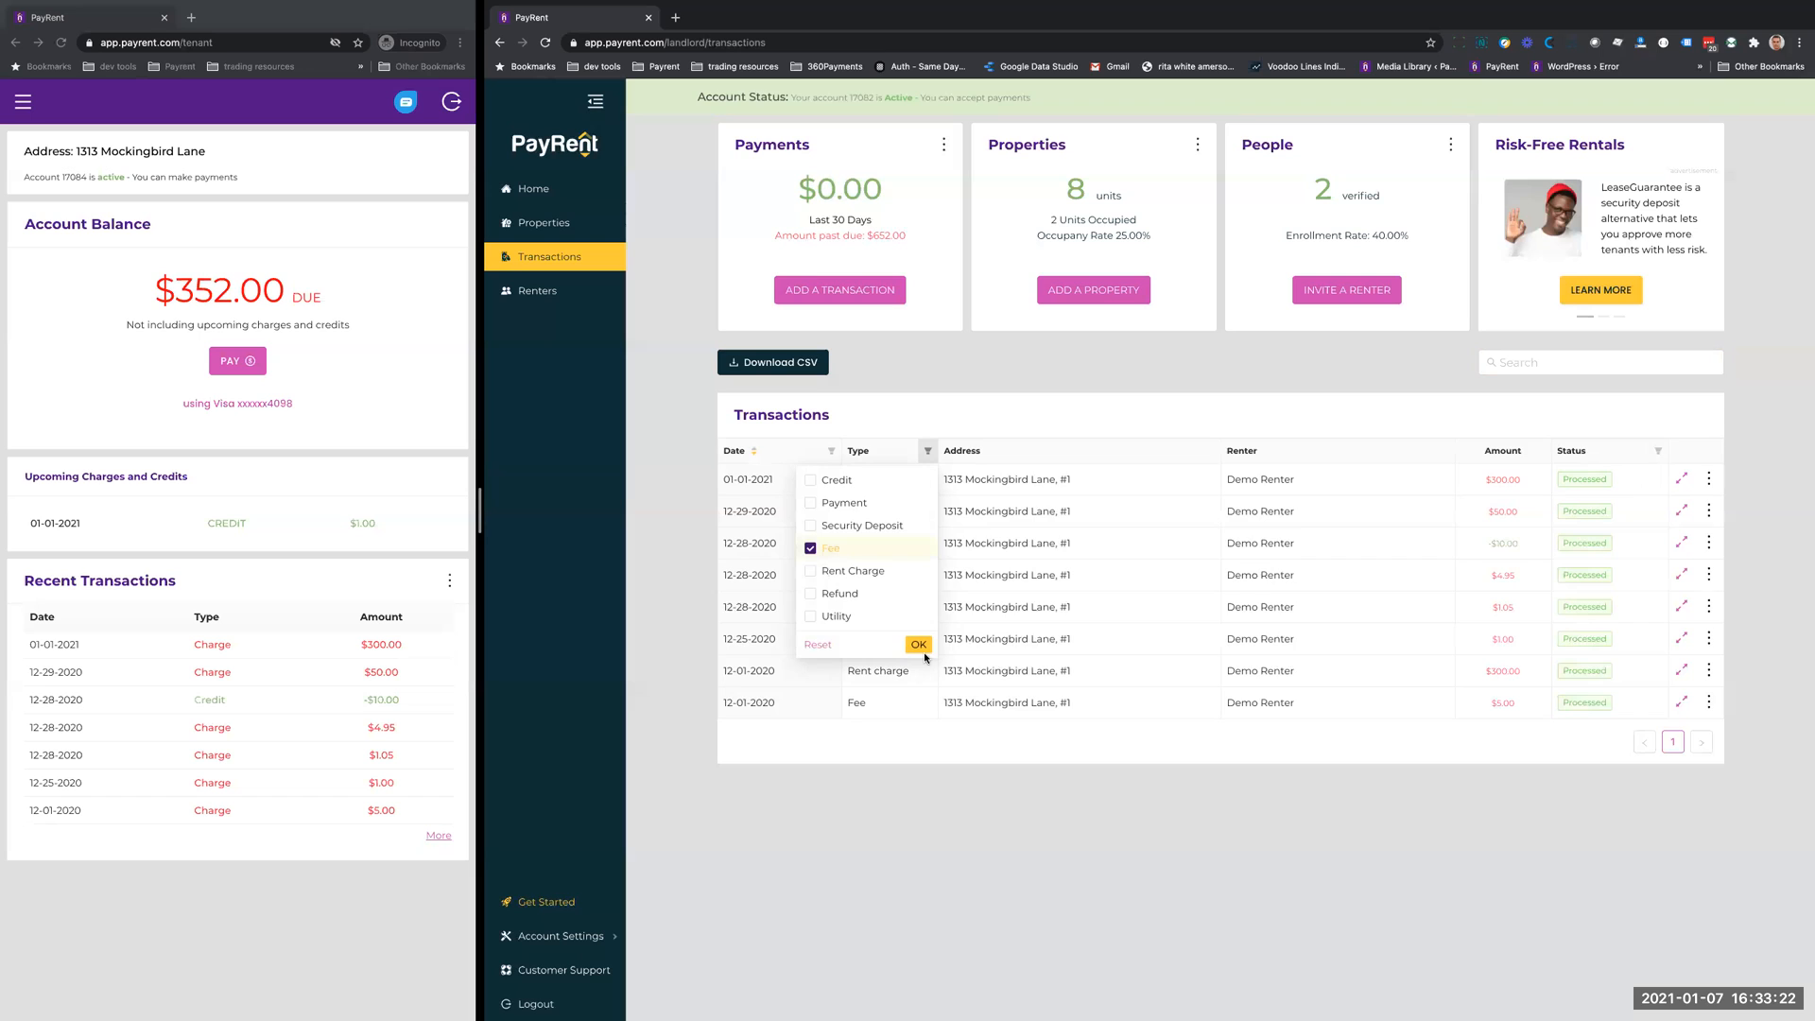
{"action": "left_click", "coordinate": [920, 648]}
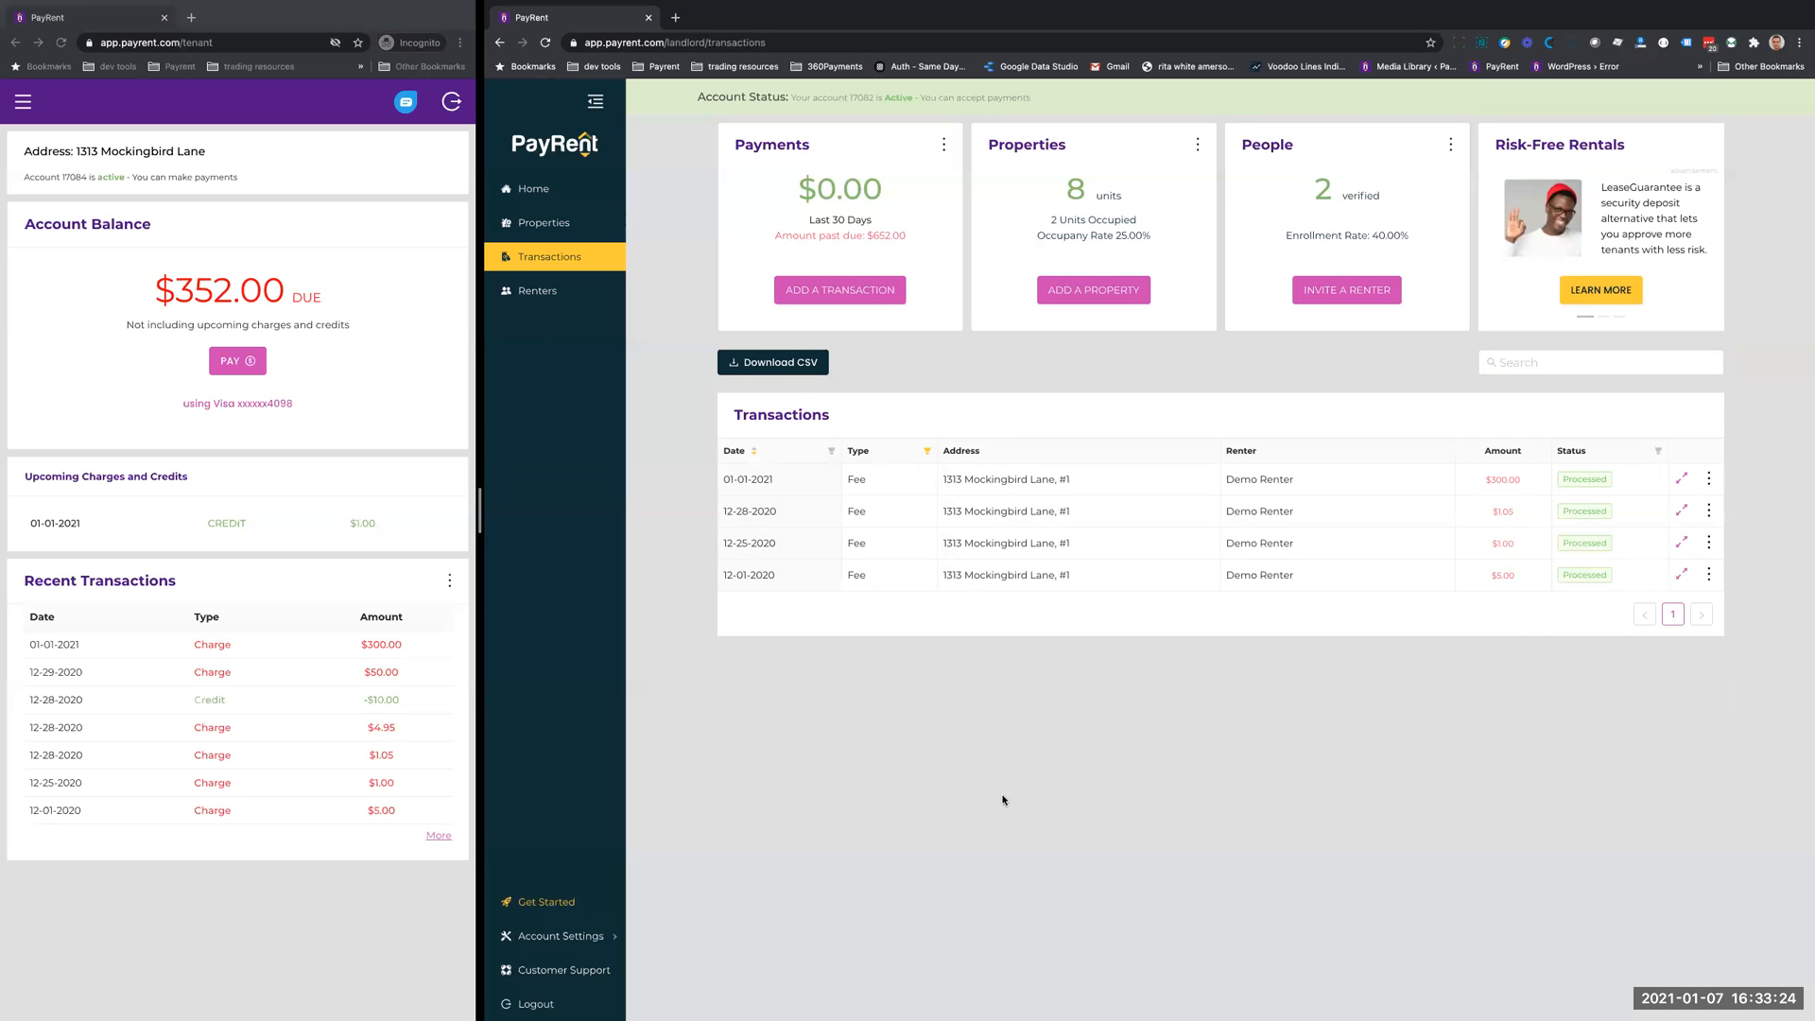
- Add Payment to the transaction type filter alongside Fee, and review the status filter options without selecting any
{"action": "left_click", "coordinate": [927, 451]}
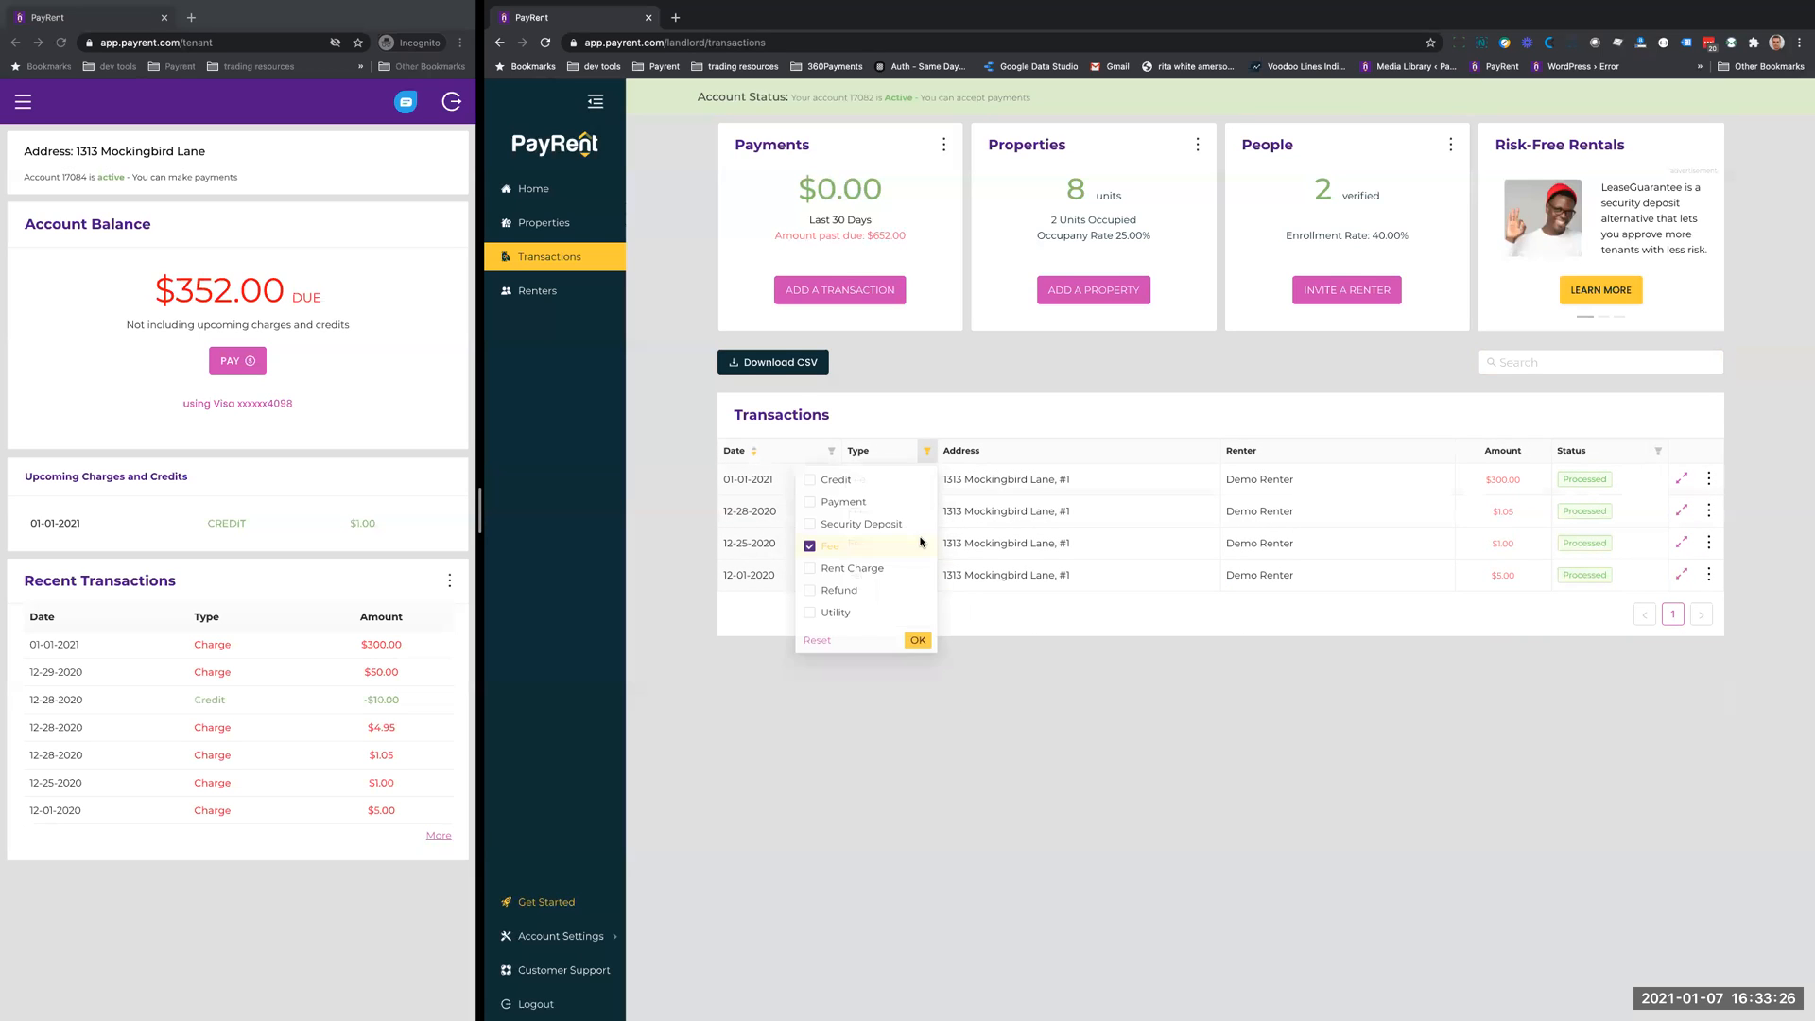
{"action": "left_click", "coordinate": [833, 502]}
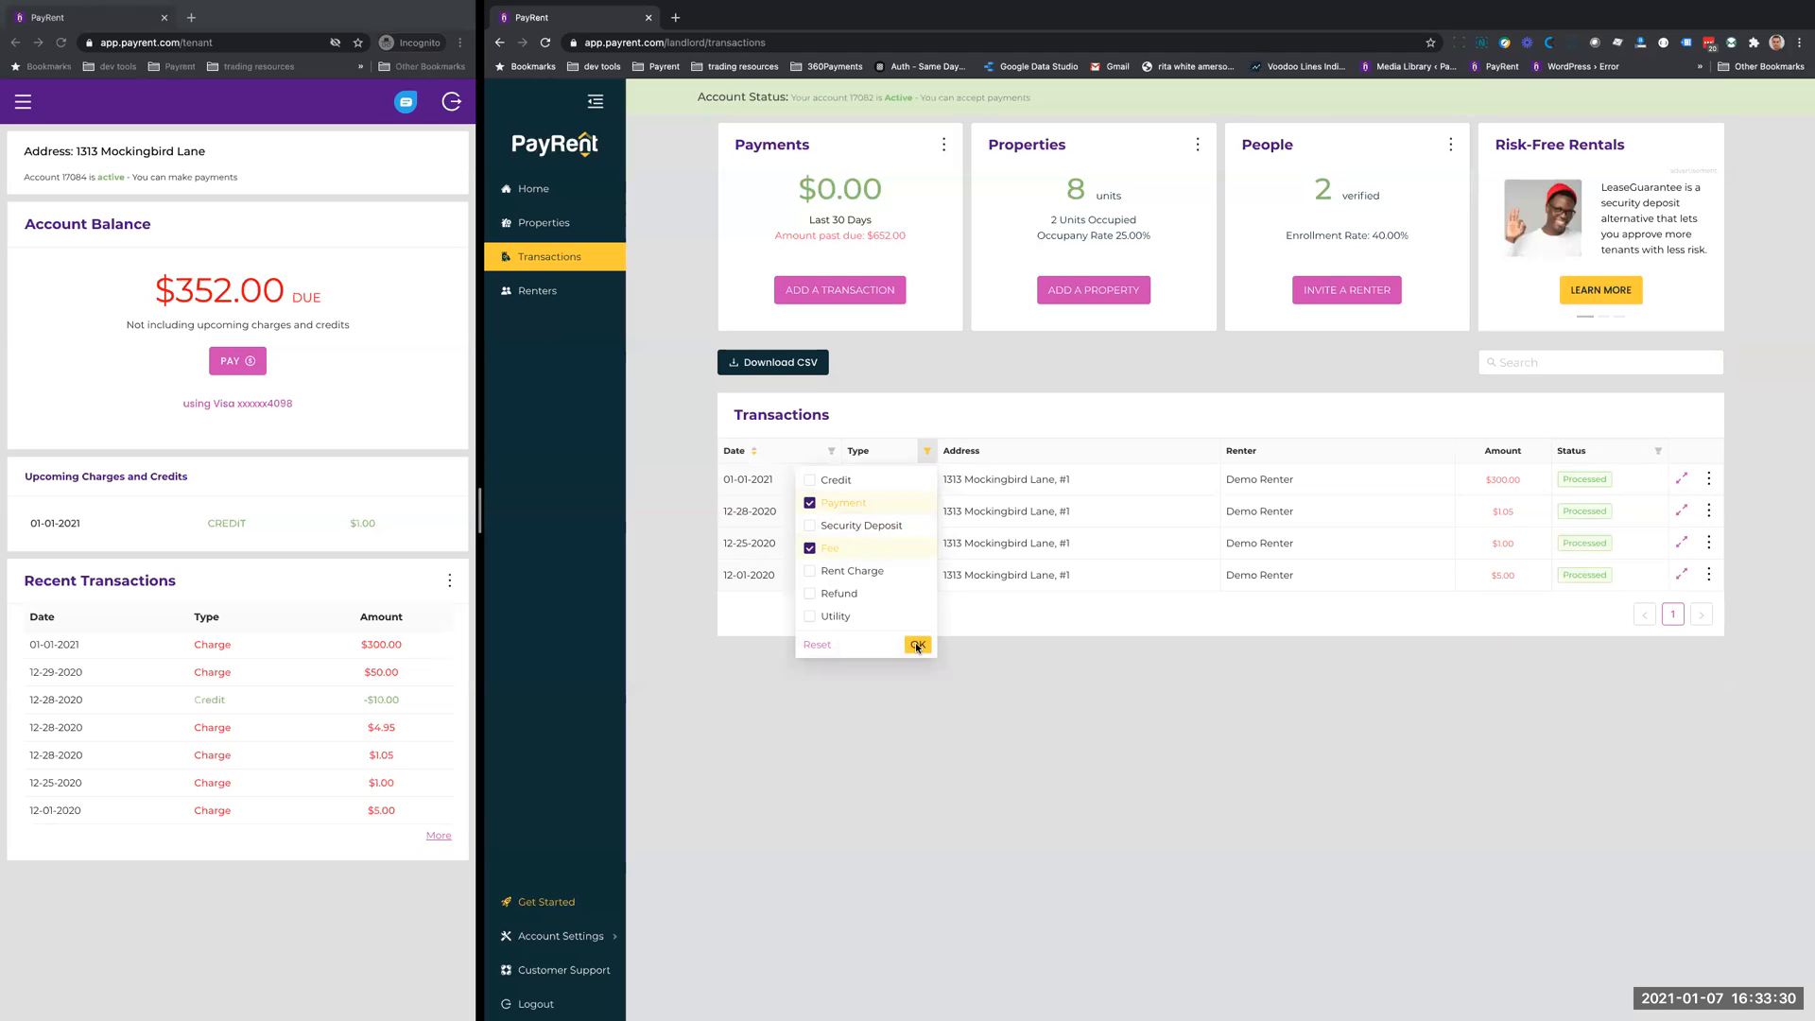
{"action": "left_click", "coordinate": [918, 645]}
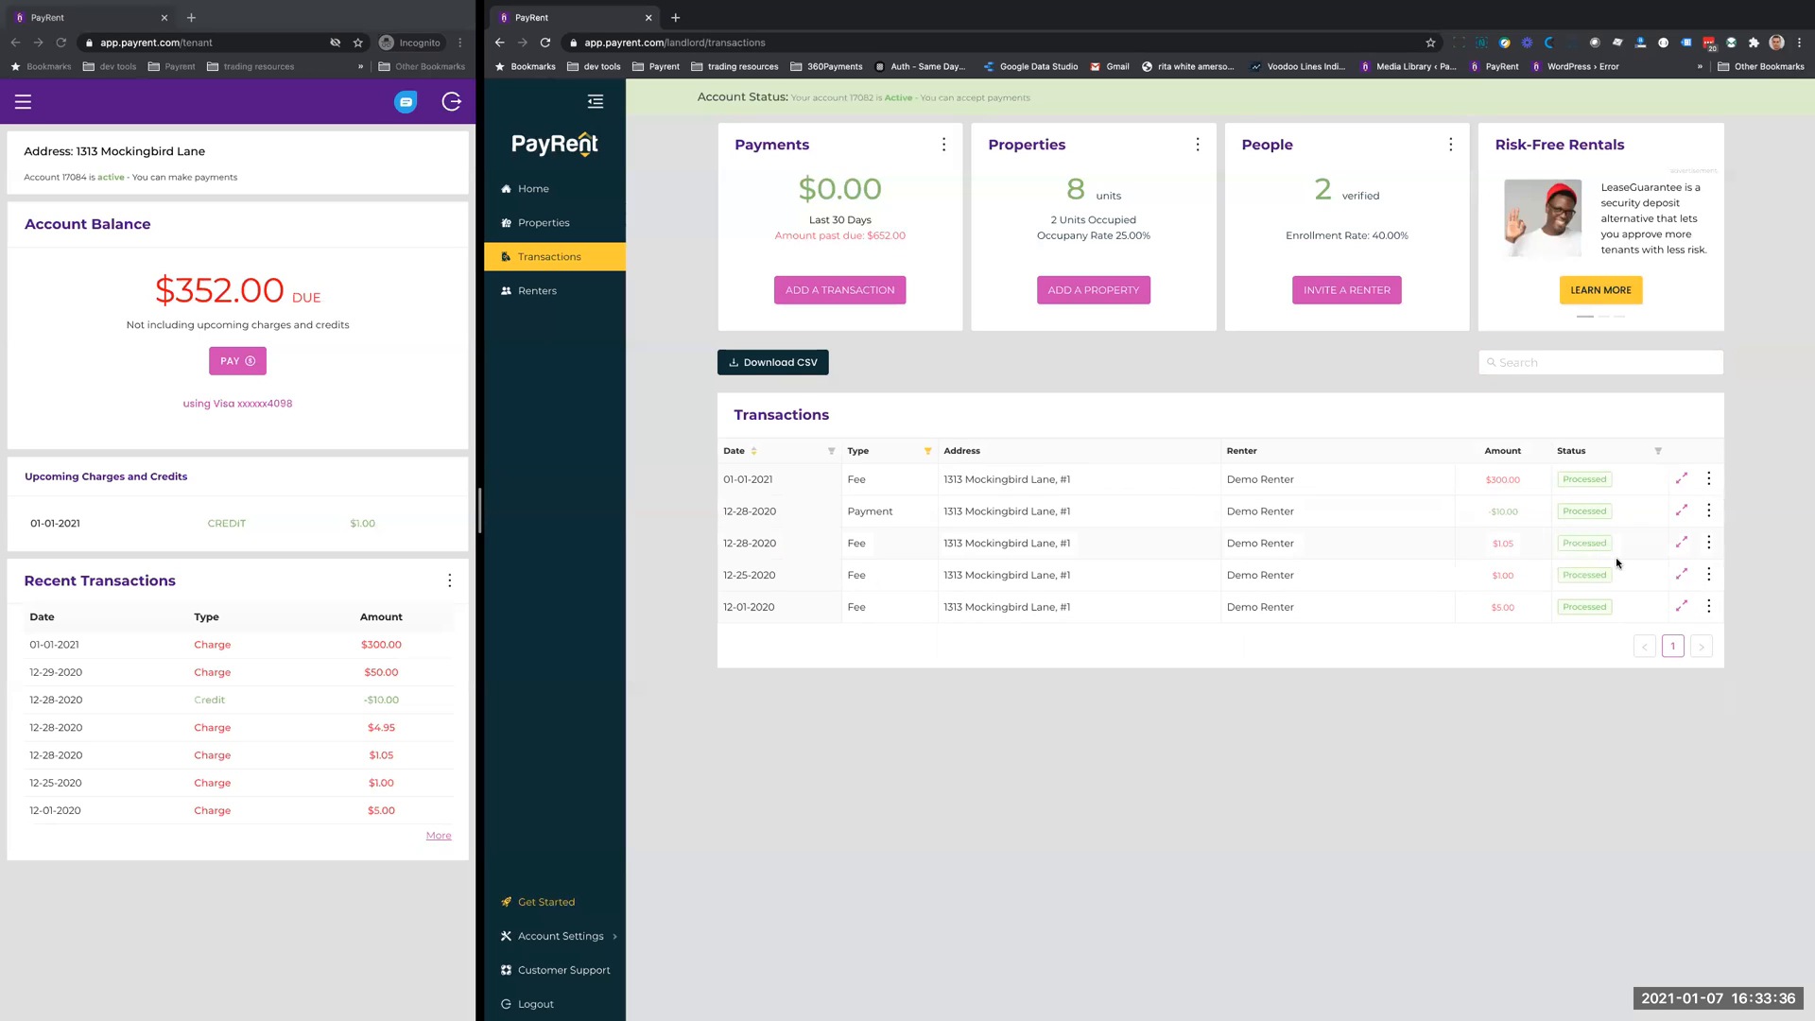
{"action": "left_click", "coordinate": [1660, 451]}
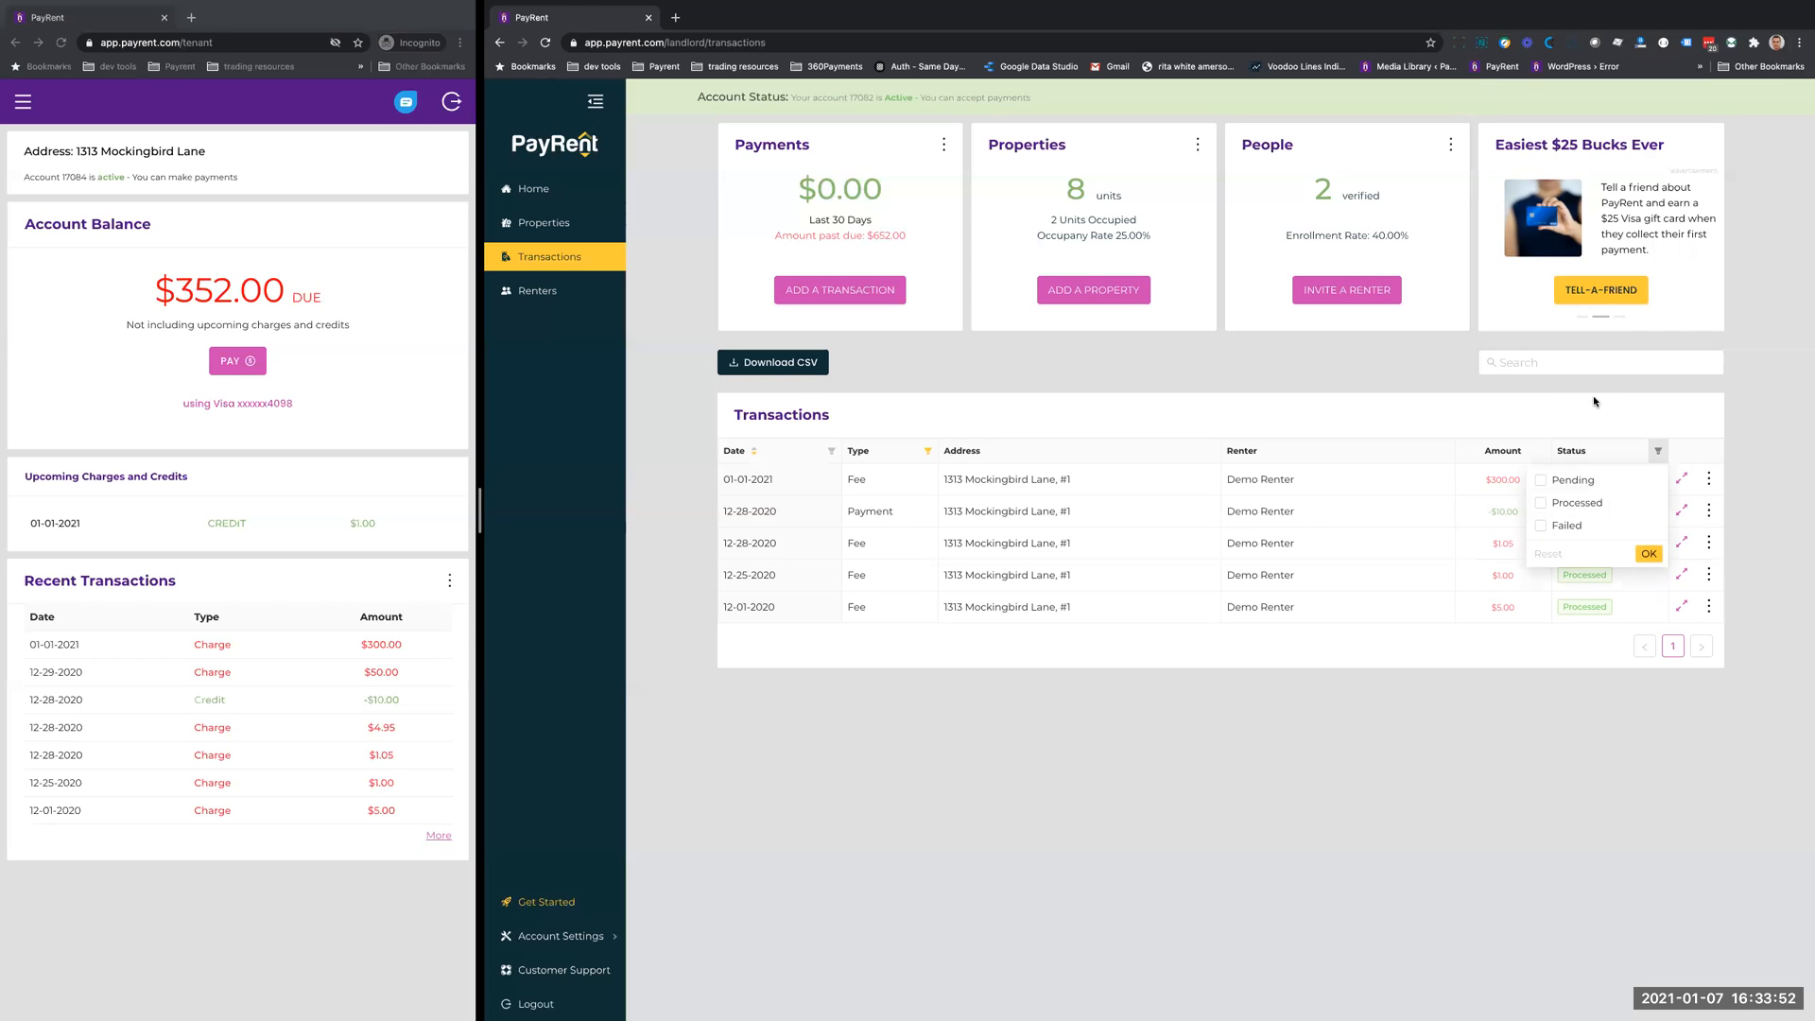
{"action": "left_click", "coordinate": [1648, 553]}
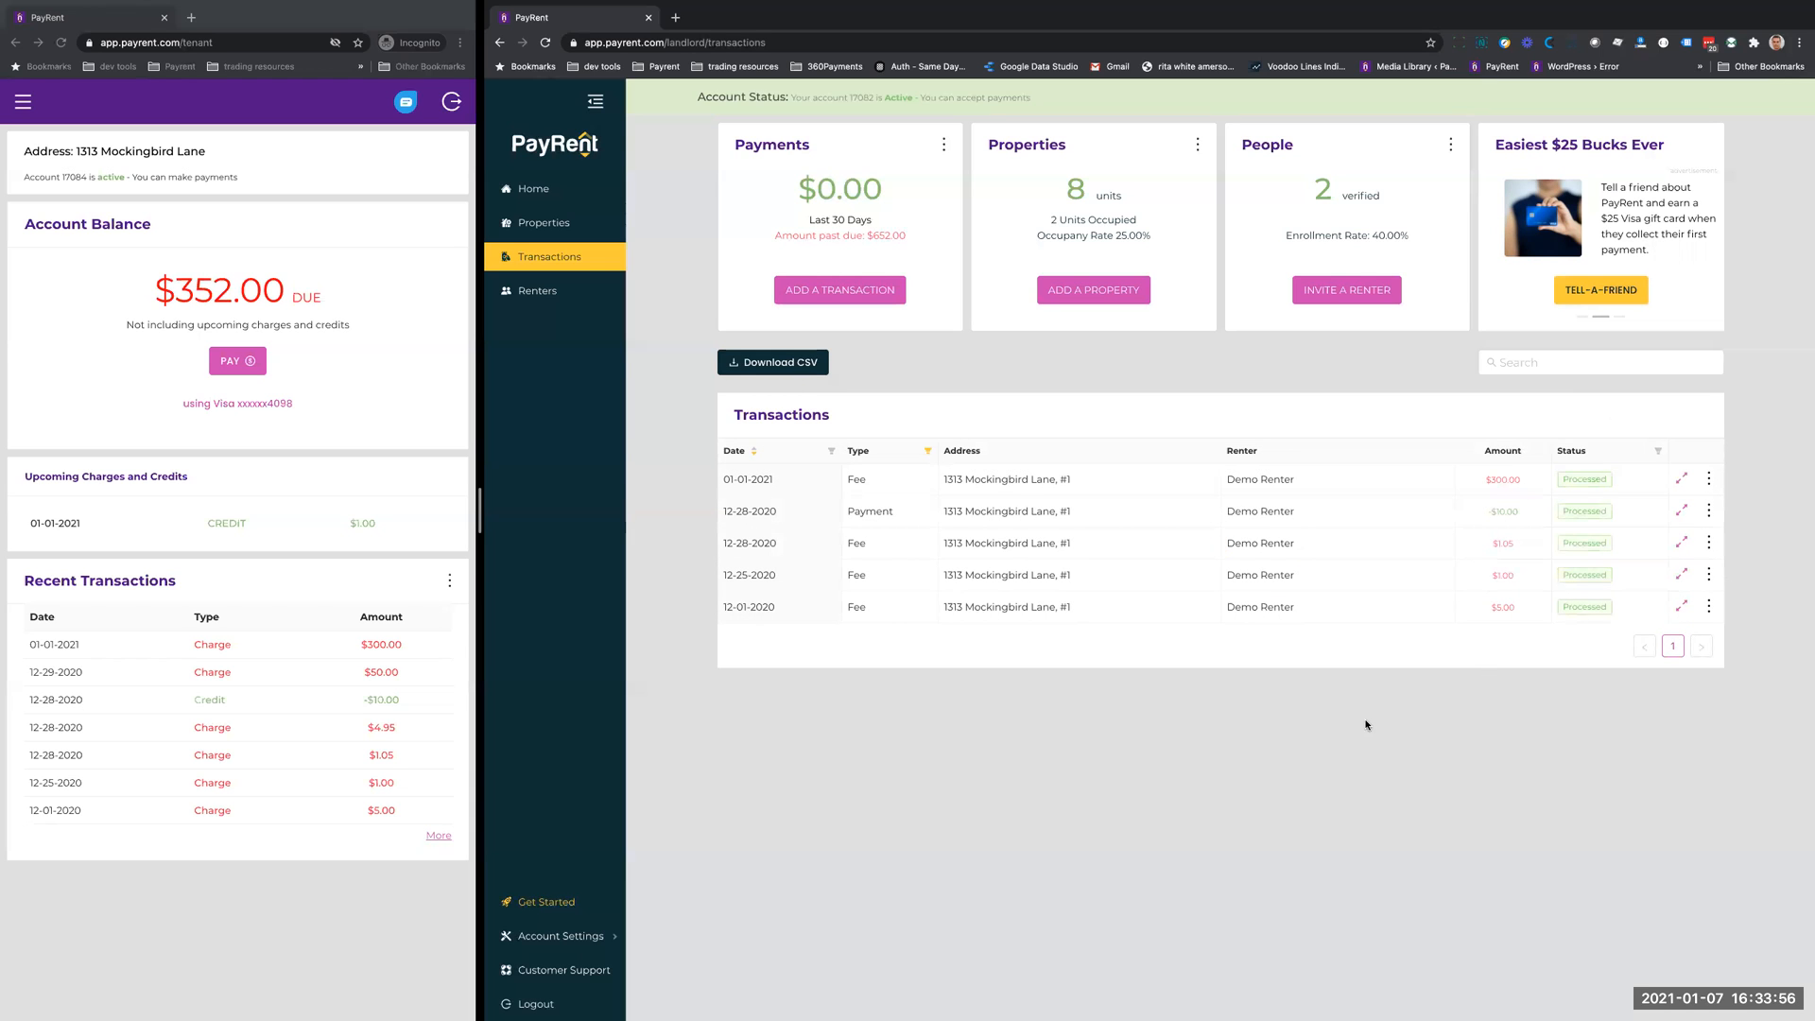
- Filter the transactions by date from 12-01-2020 to 12-31-2020
{"action": "mouse_move", "coordinate": [1770, 774]}
{"action": "left_click", "coordinate": [830, 454]}
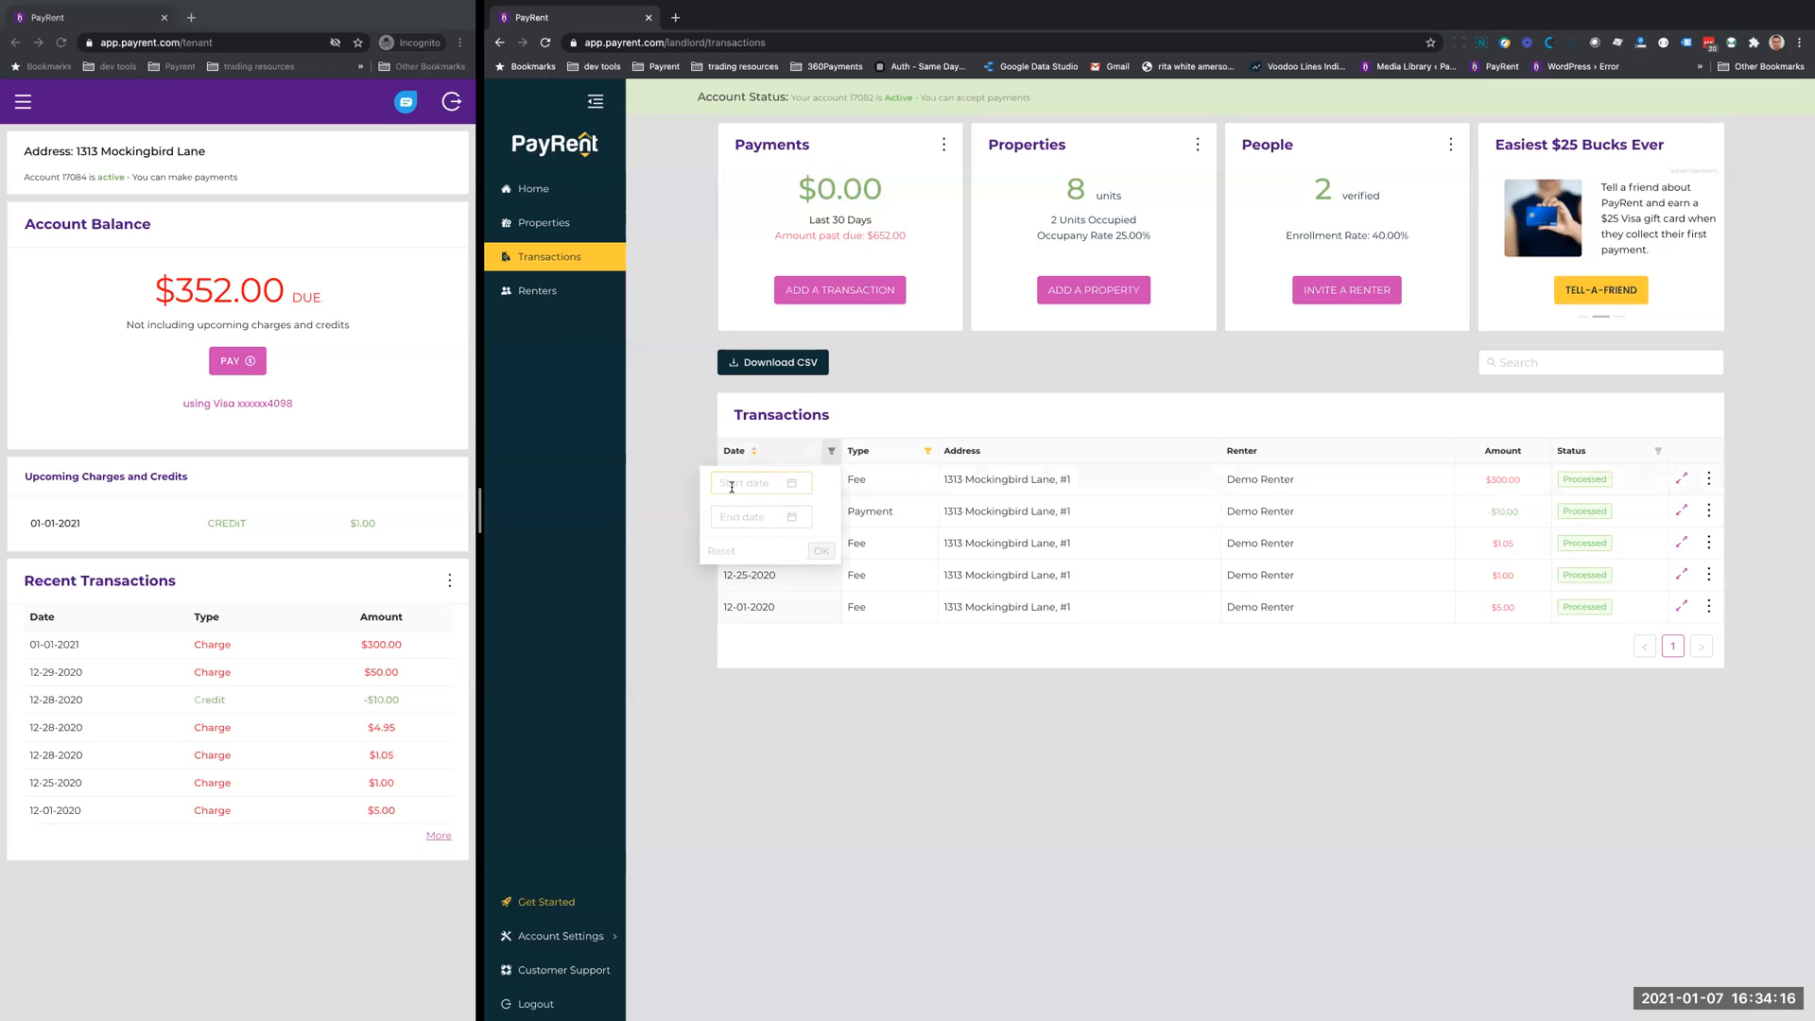
{"action": "left_click", "coordinate": [792, 488]}
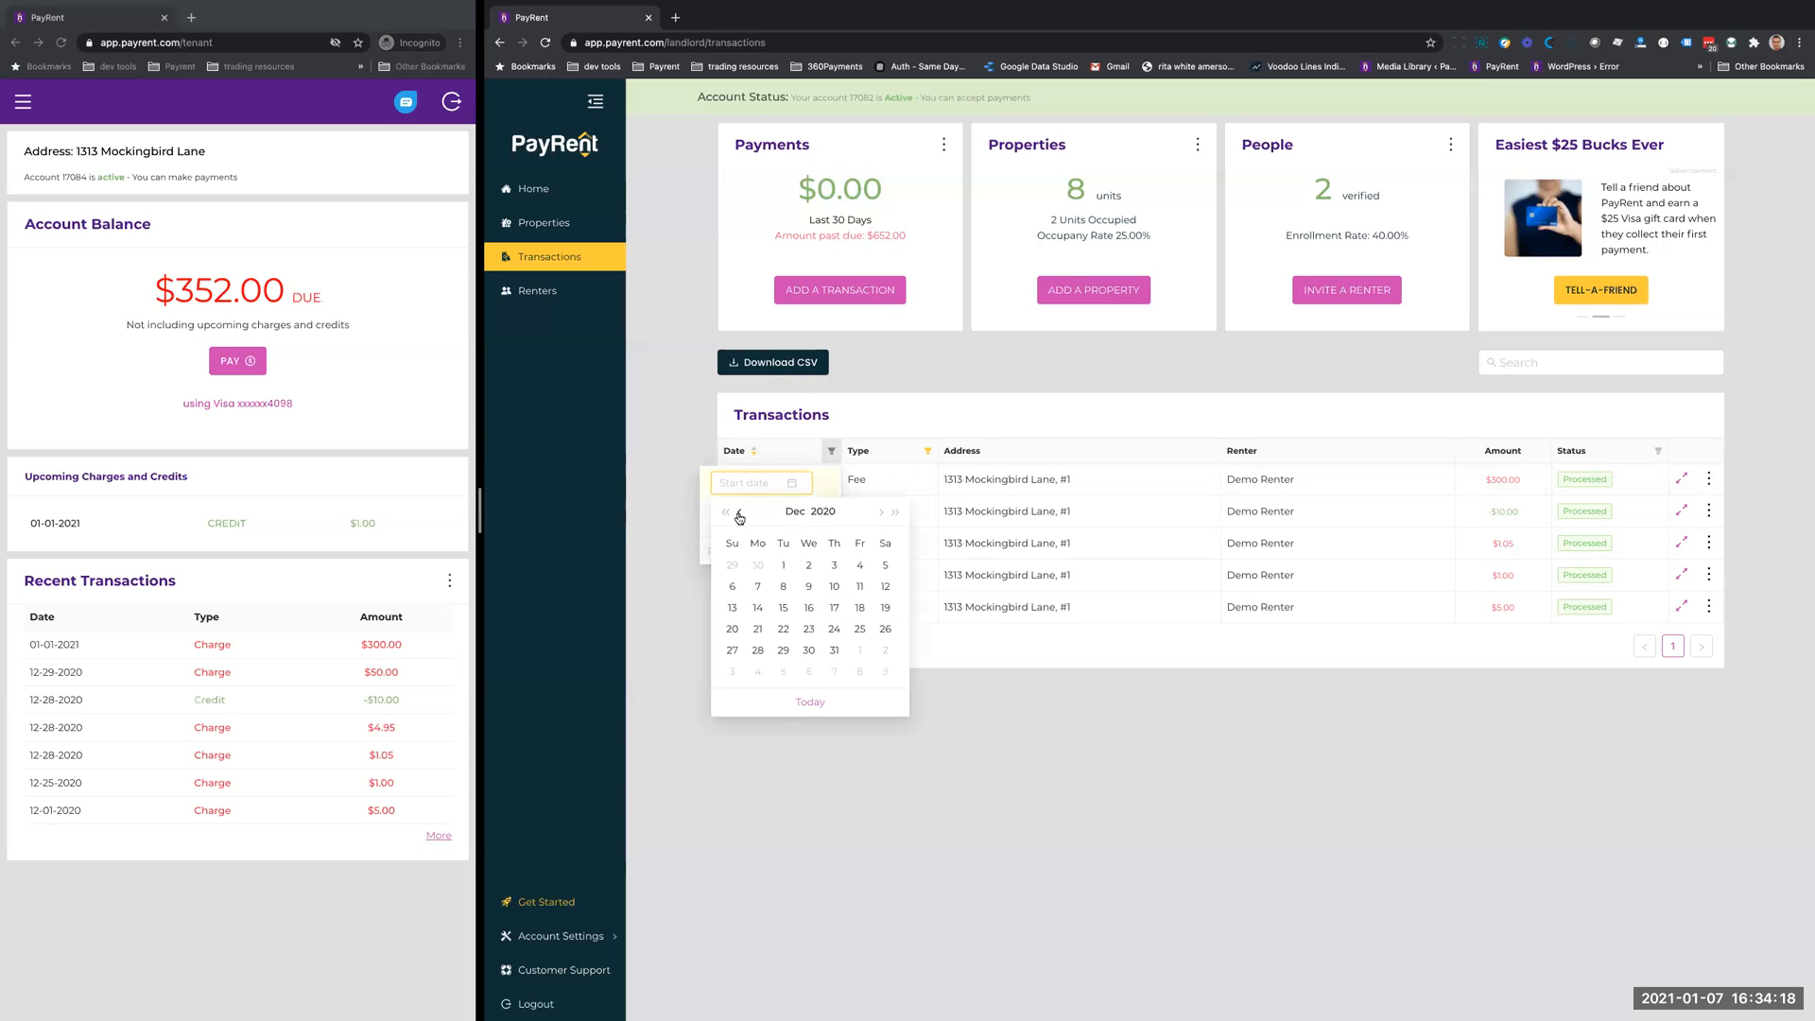
{"action": "left_click", "coordinate": [782, 564]}
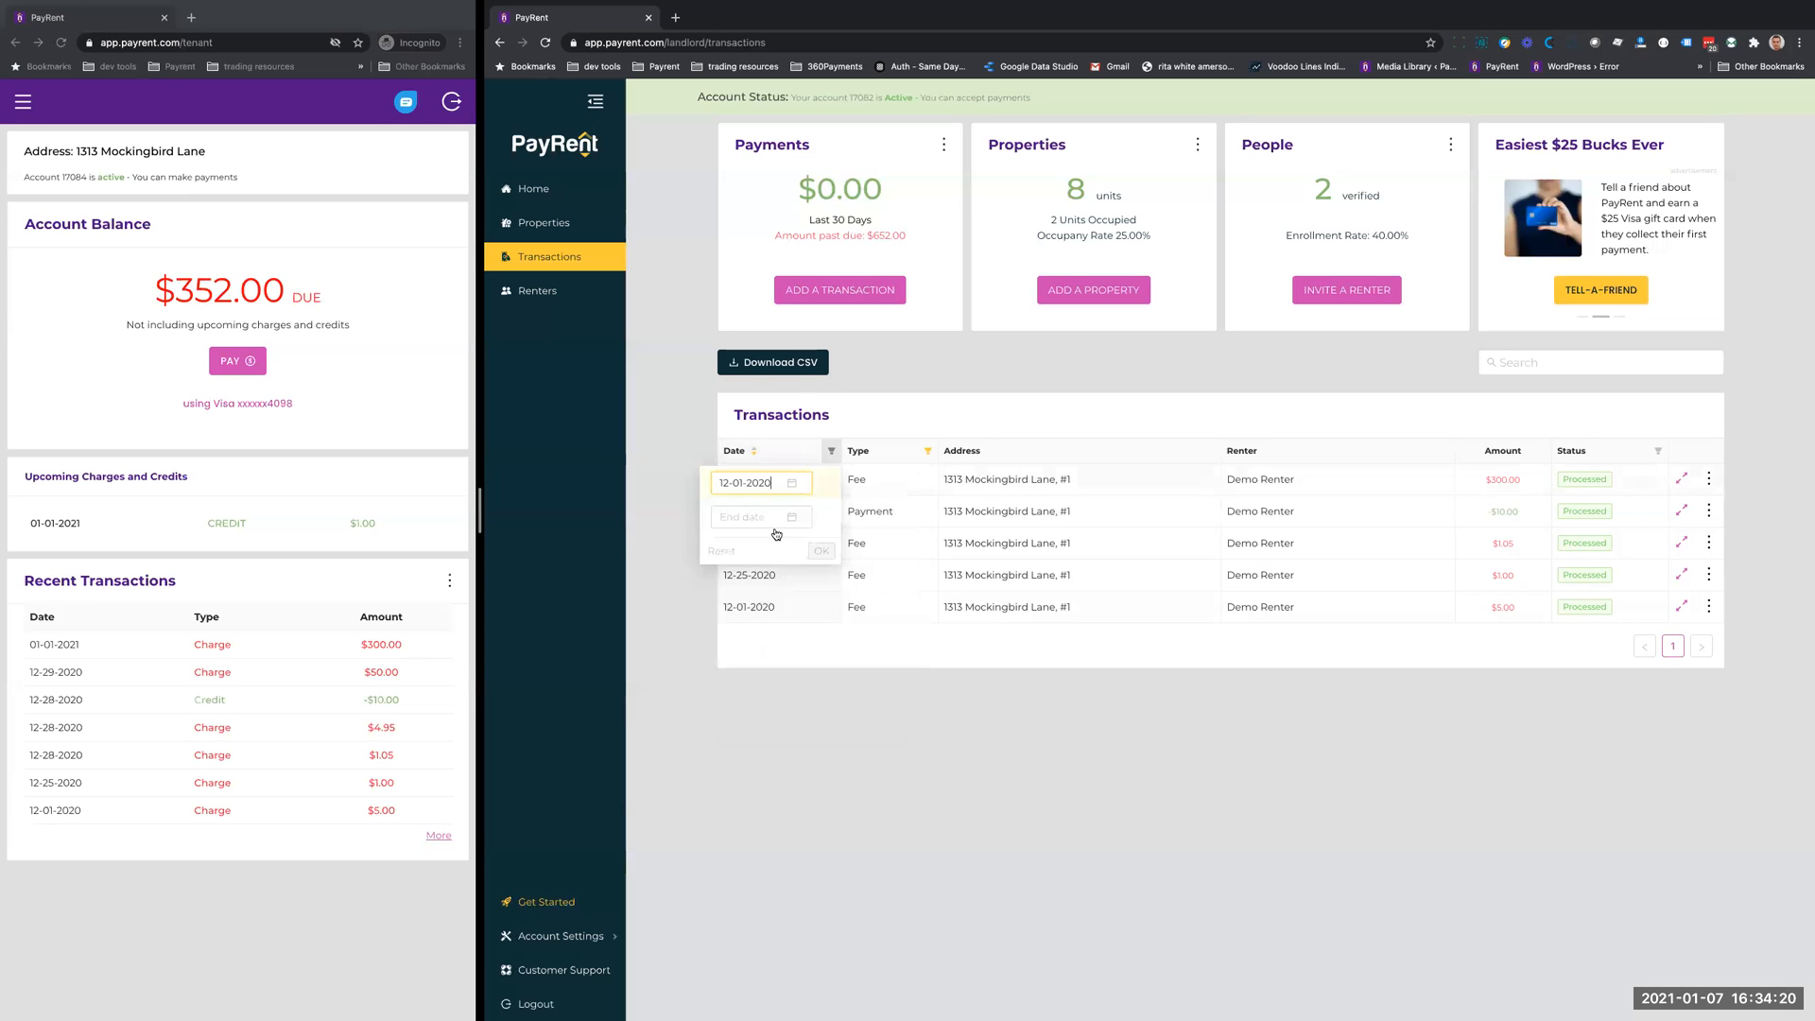
{"action": "left_click", "coordinate": [771, 518]}
{"action": "left_click", "coordinate": [740, 550]}
{"action": "left_click", "coordinate": [831, 686]}
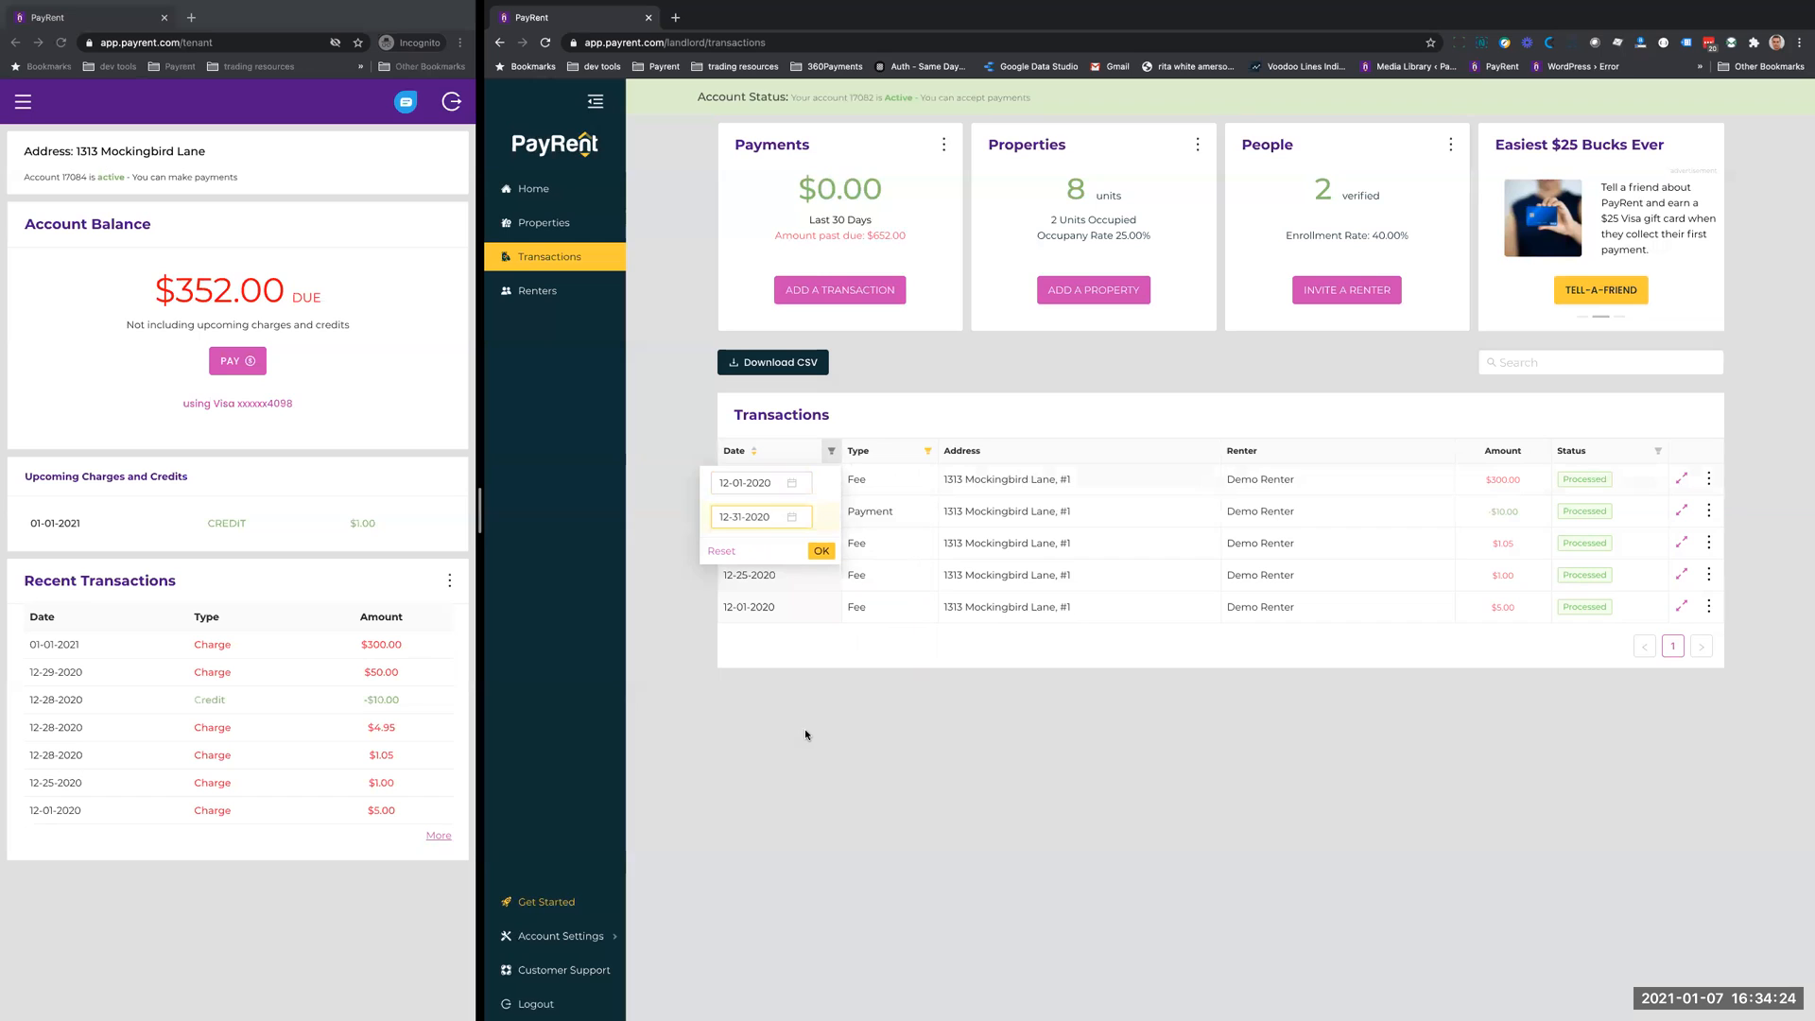
{"action": "left_click", "coordinate": [819, 553]}
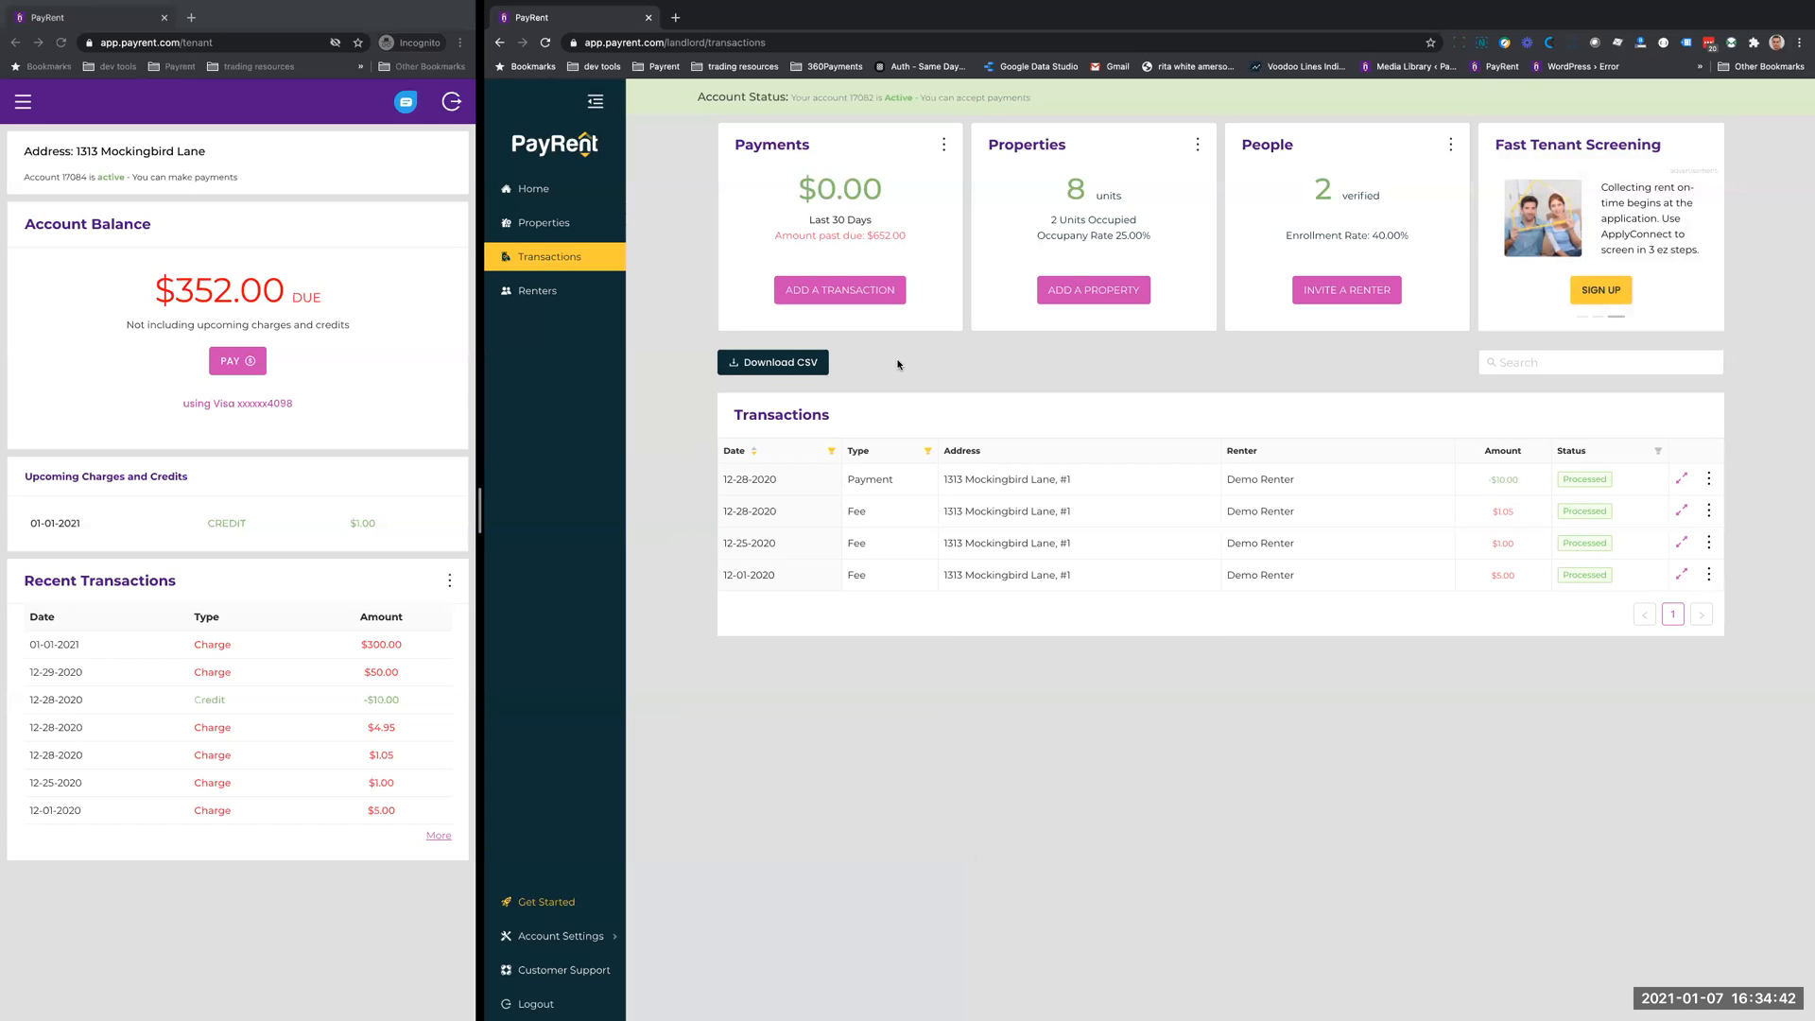
- Download the filtered transactions as a CSV file, open the file, and return to the transactions list
{"action": "left_click", "coordinate": [794, 361]}
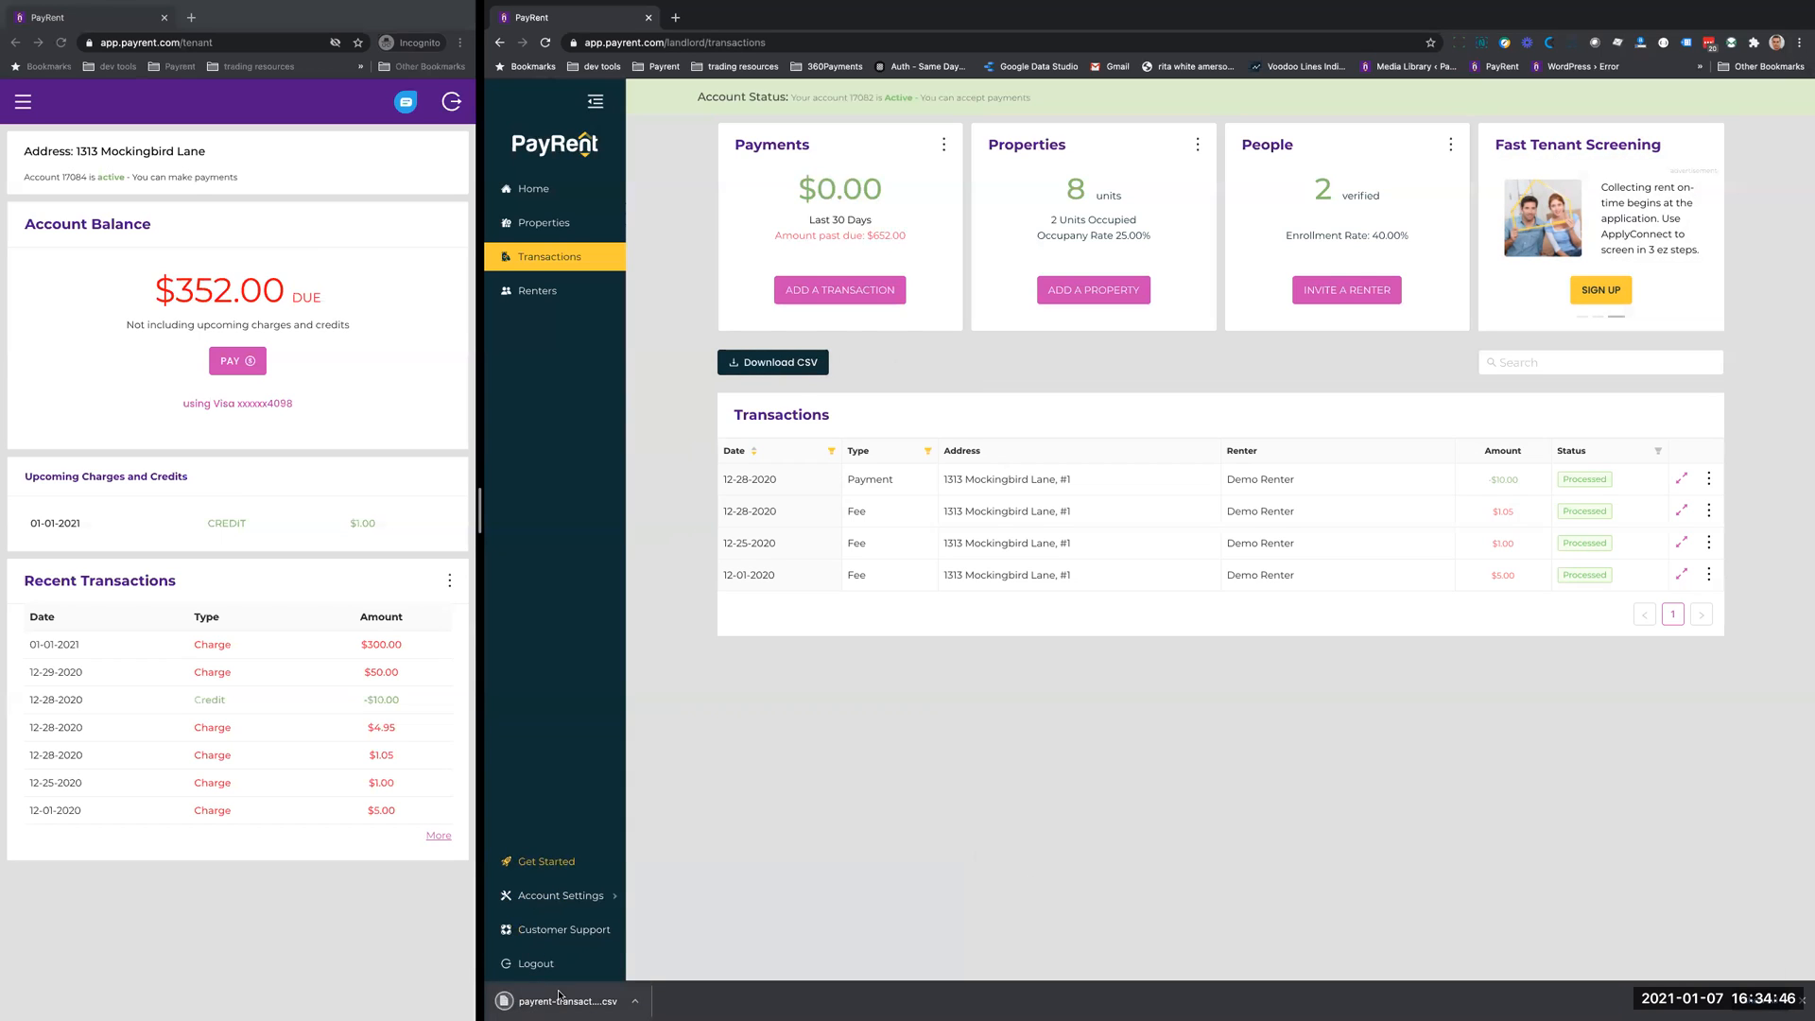
{"action": "left_click", "coordinate": [557, 1001]}
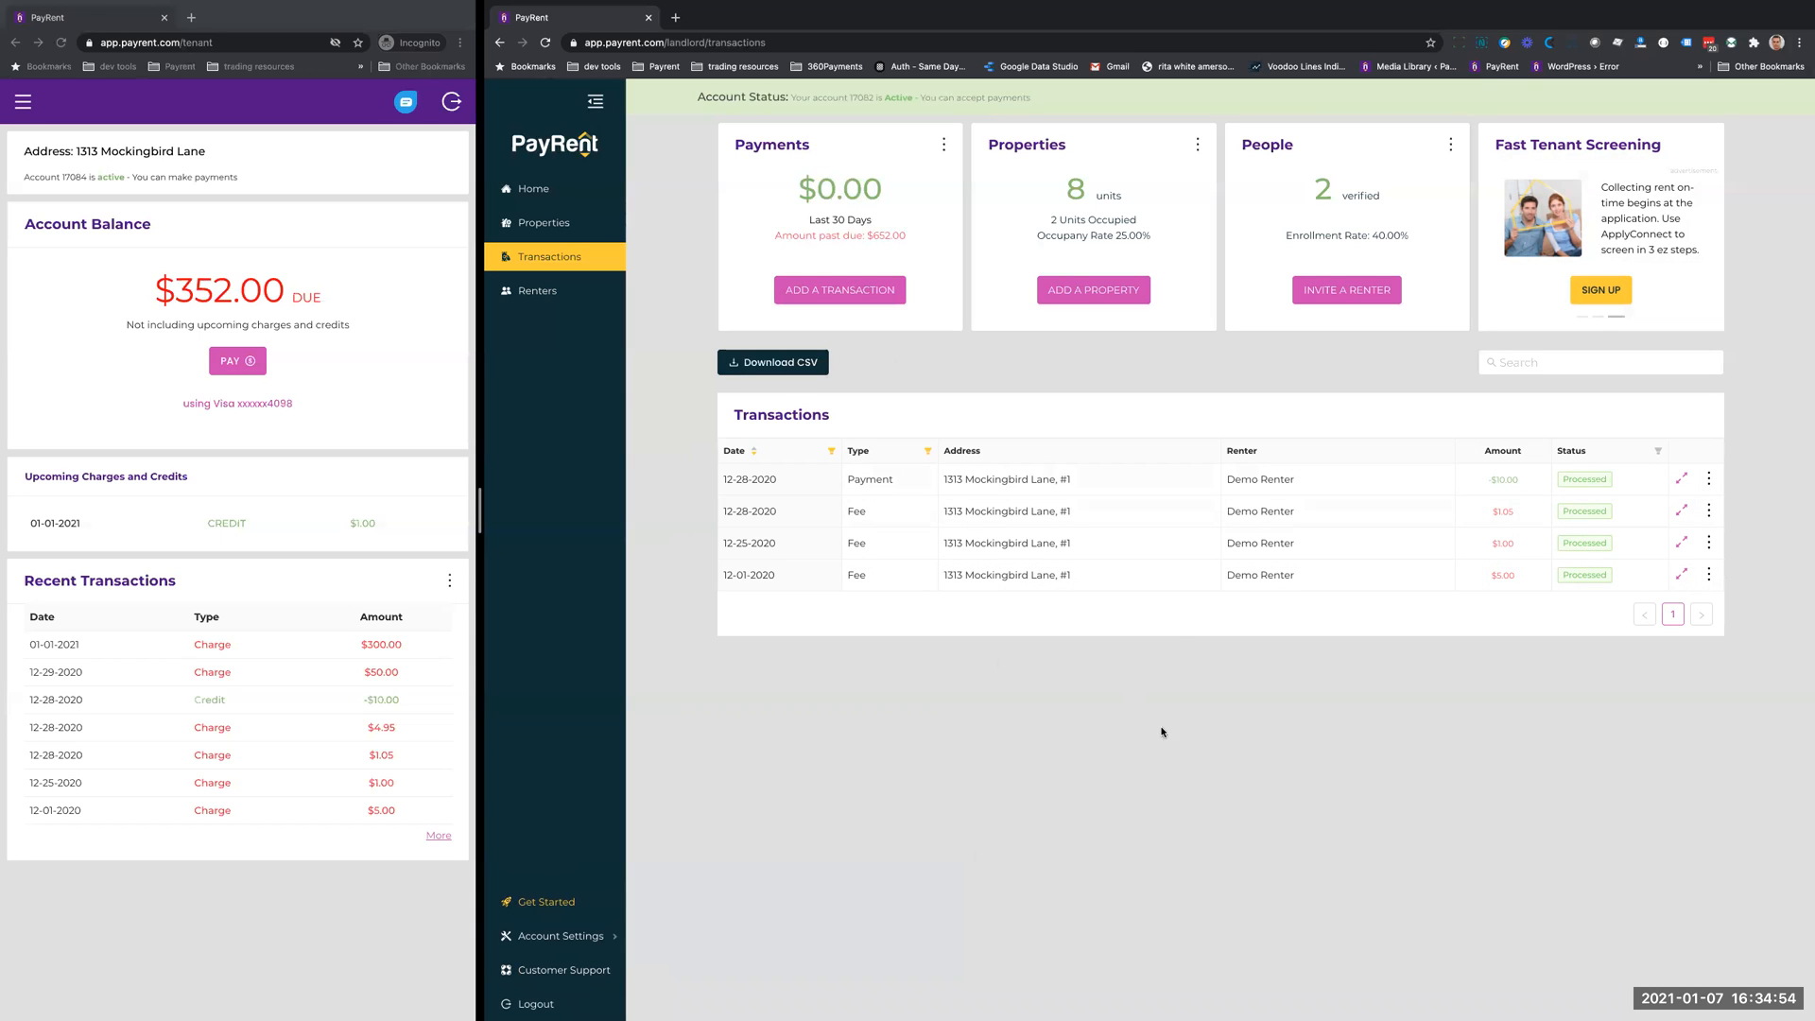
{"action": "mouse_move", "coordinate": [1810, 499]}
{"action": "left_click", "coordinate": [1796, 792]}
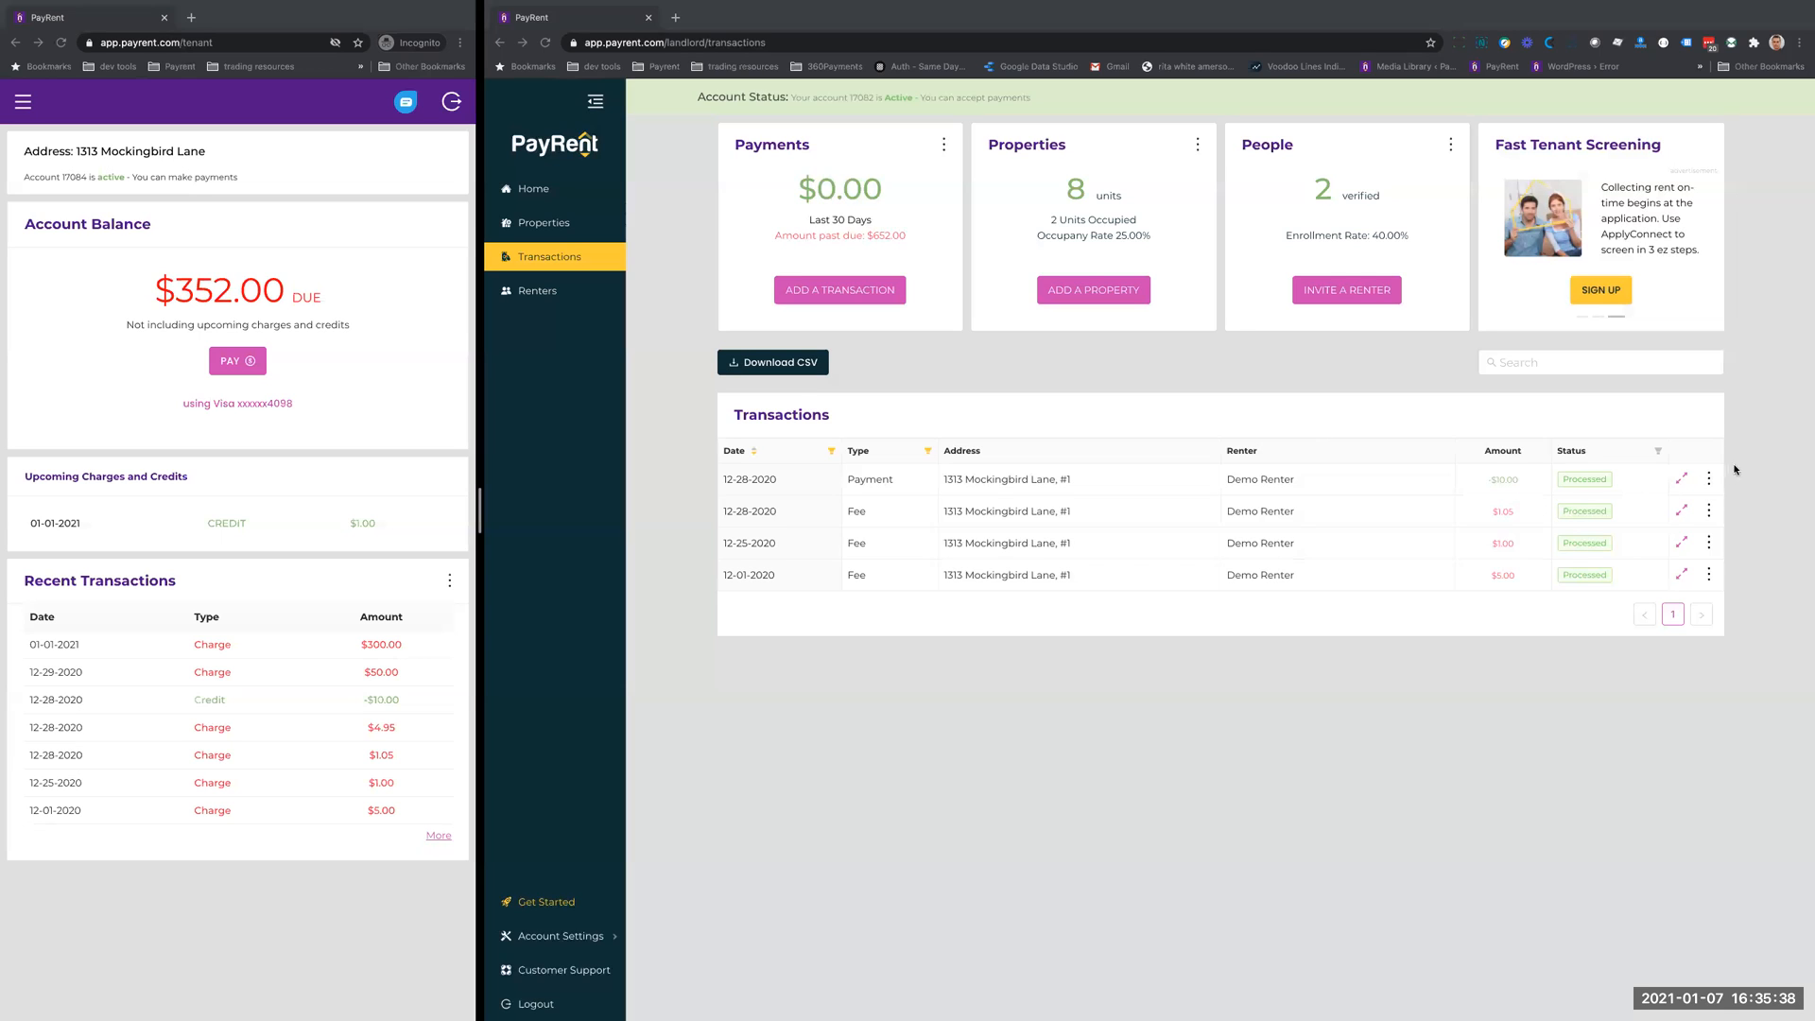
- Expand the payment and the three fee transactions to view their payment details and memos
{"action": "left_click", "coordinate": [1683, 480]}
{"action": "left_click", "coordinate": [1683, 480]}
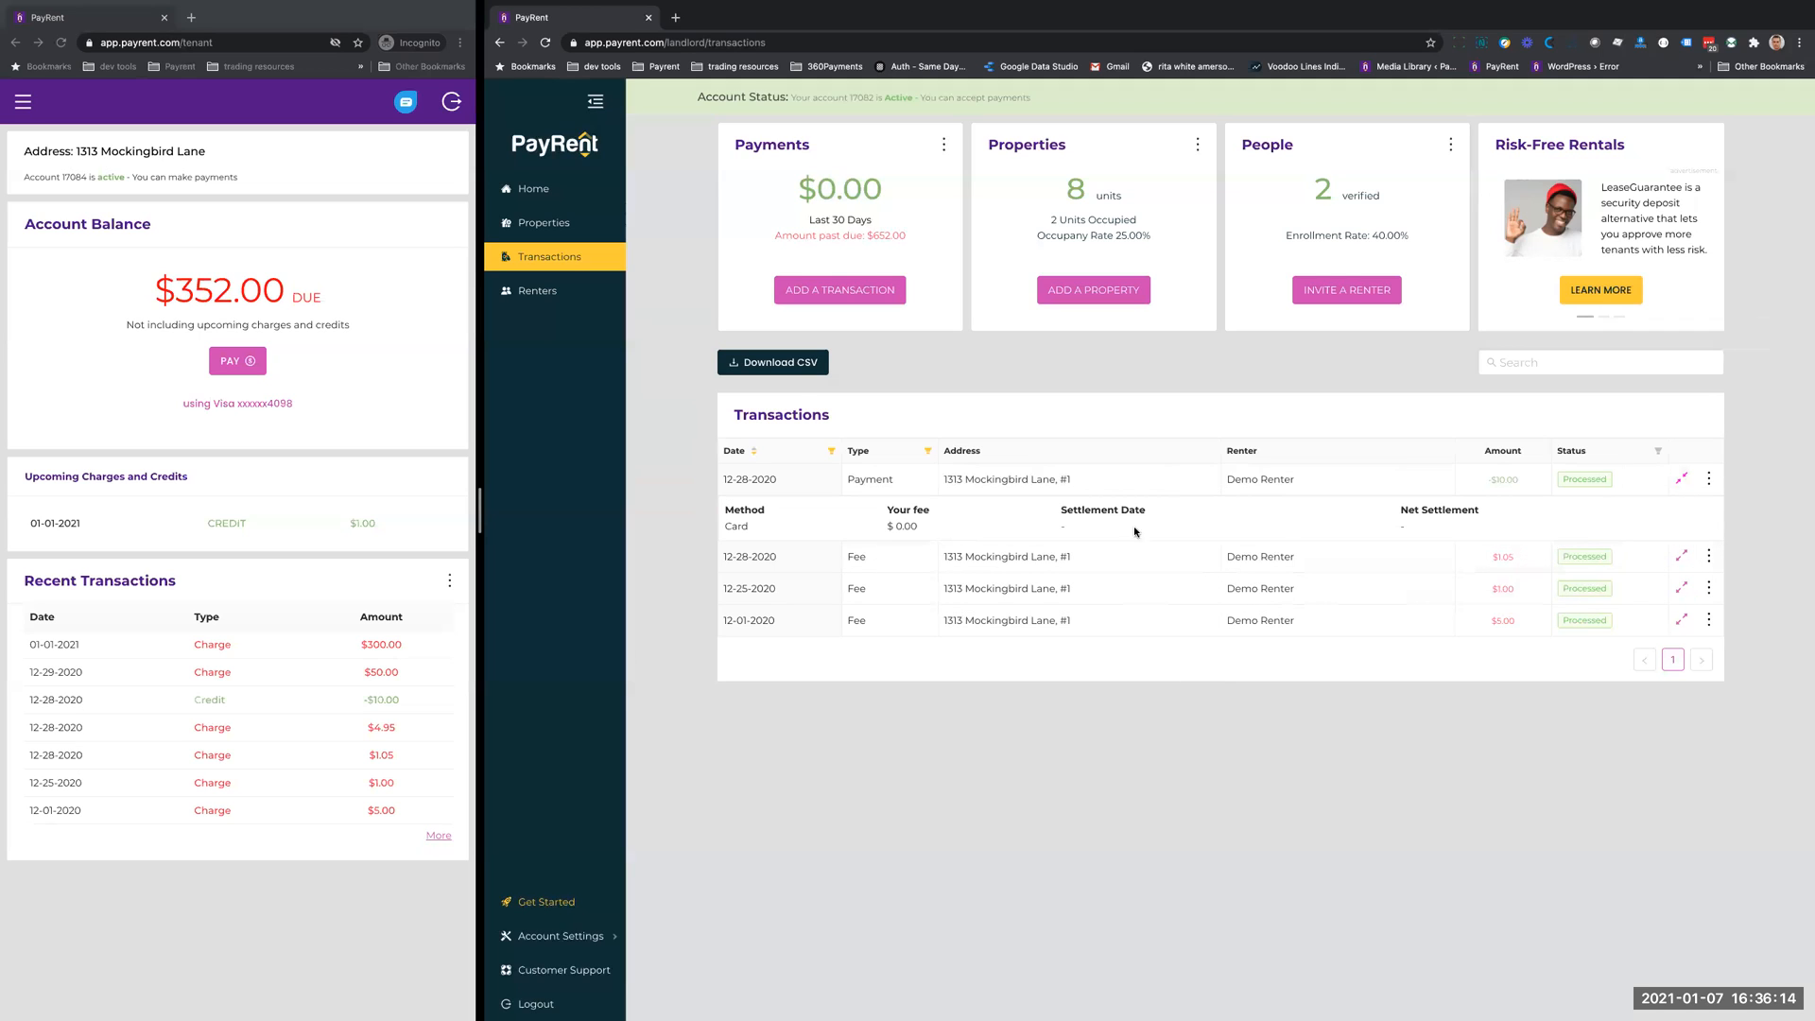
{"action": "left_click", "coordinate": [1680, 558]}
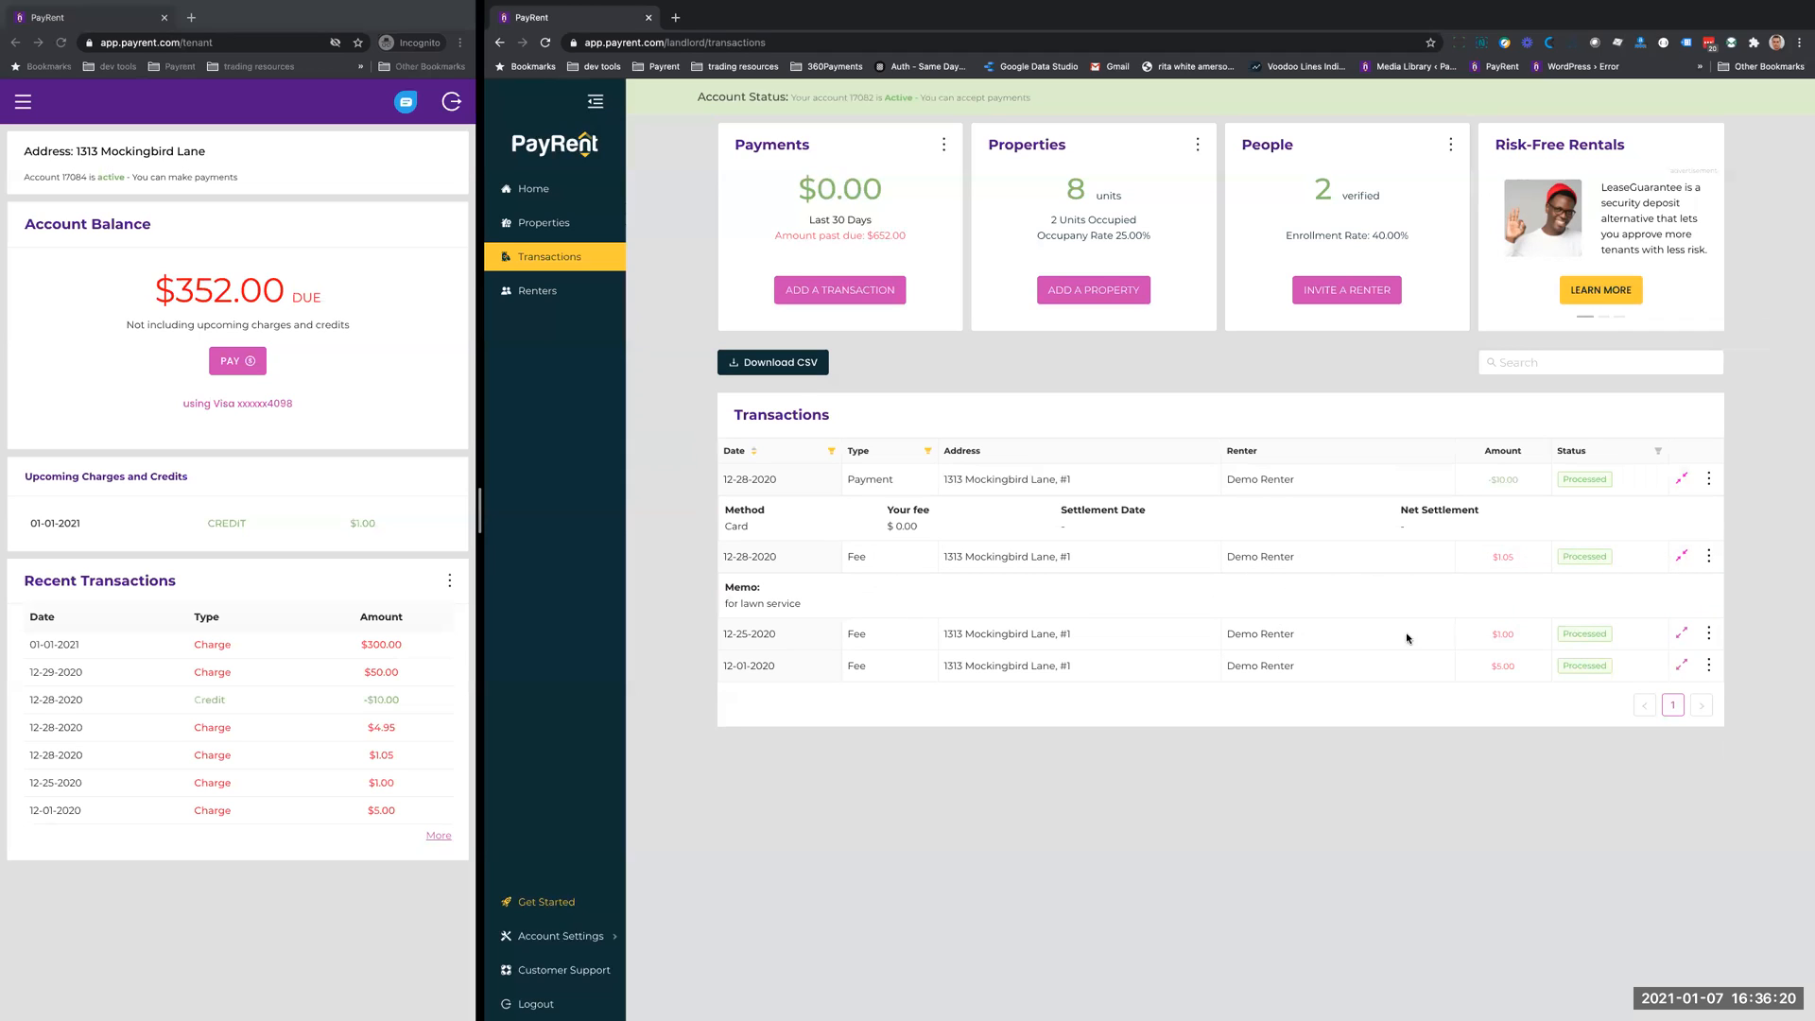
{"action": "left_click", "coordinate": [1681, 633]}
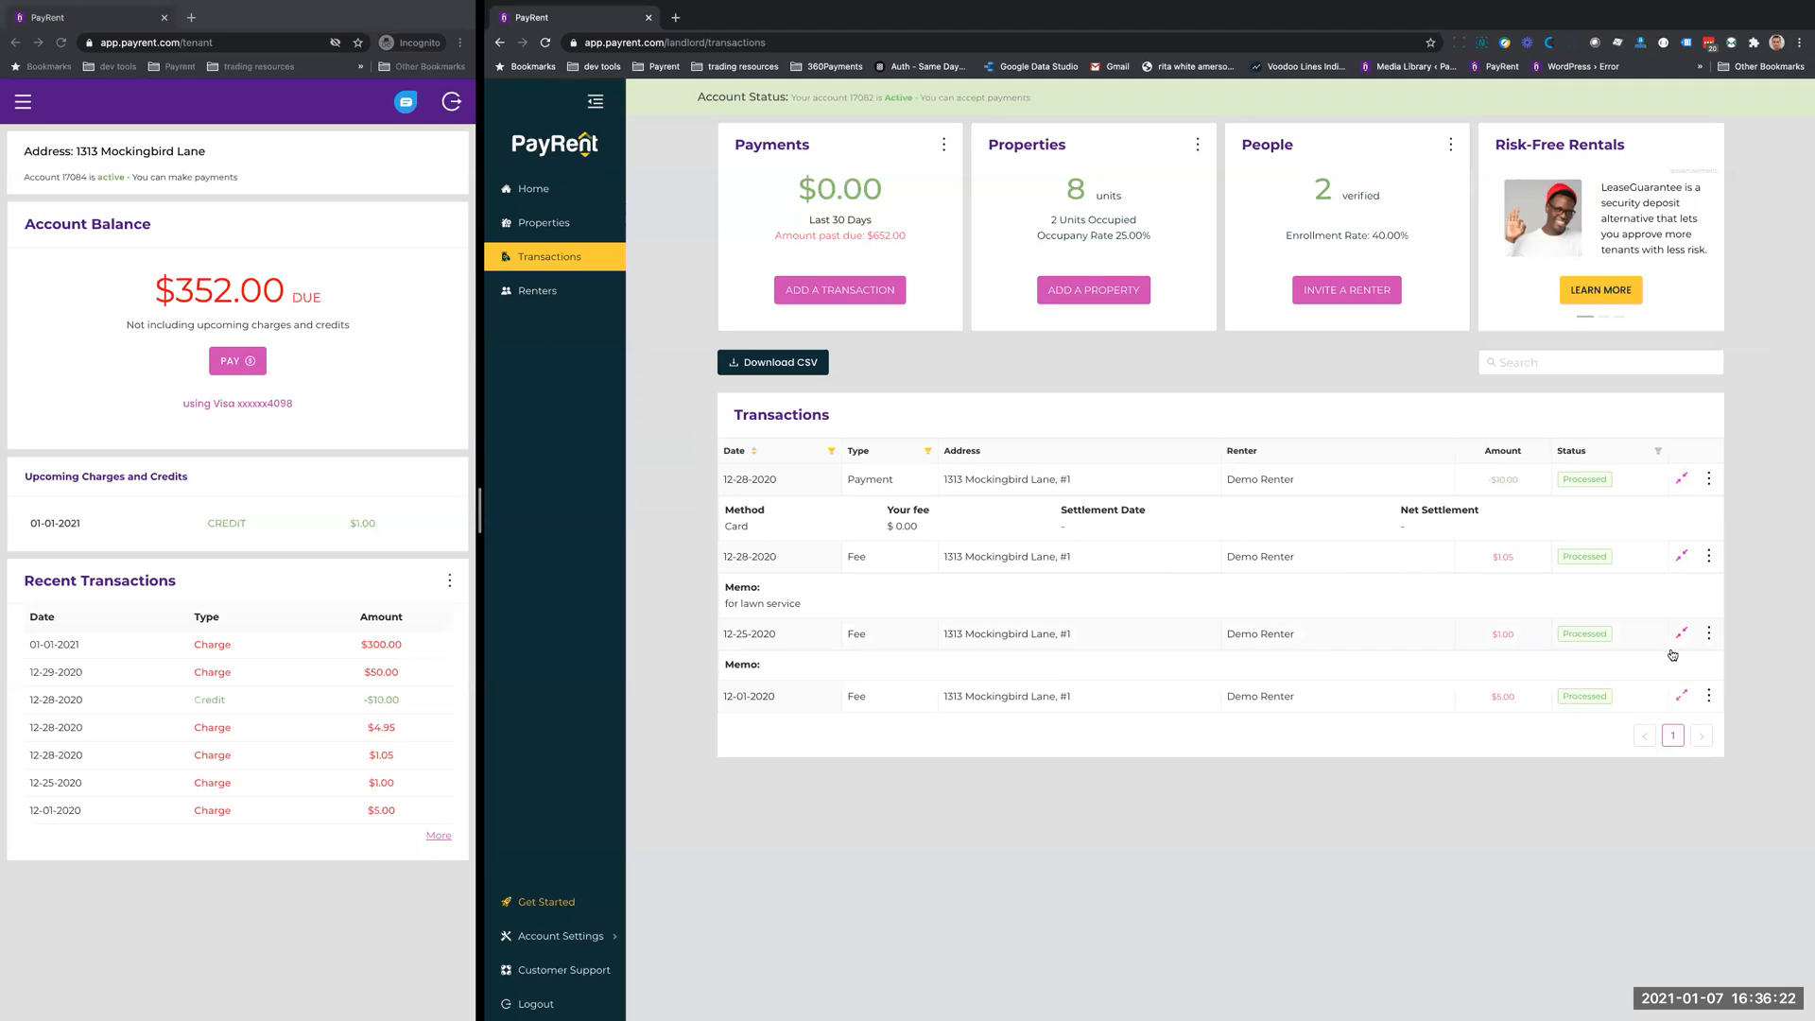
{"action": "left_click", "coordinate": [1682, 698]}
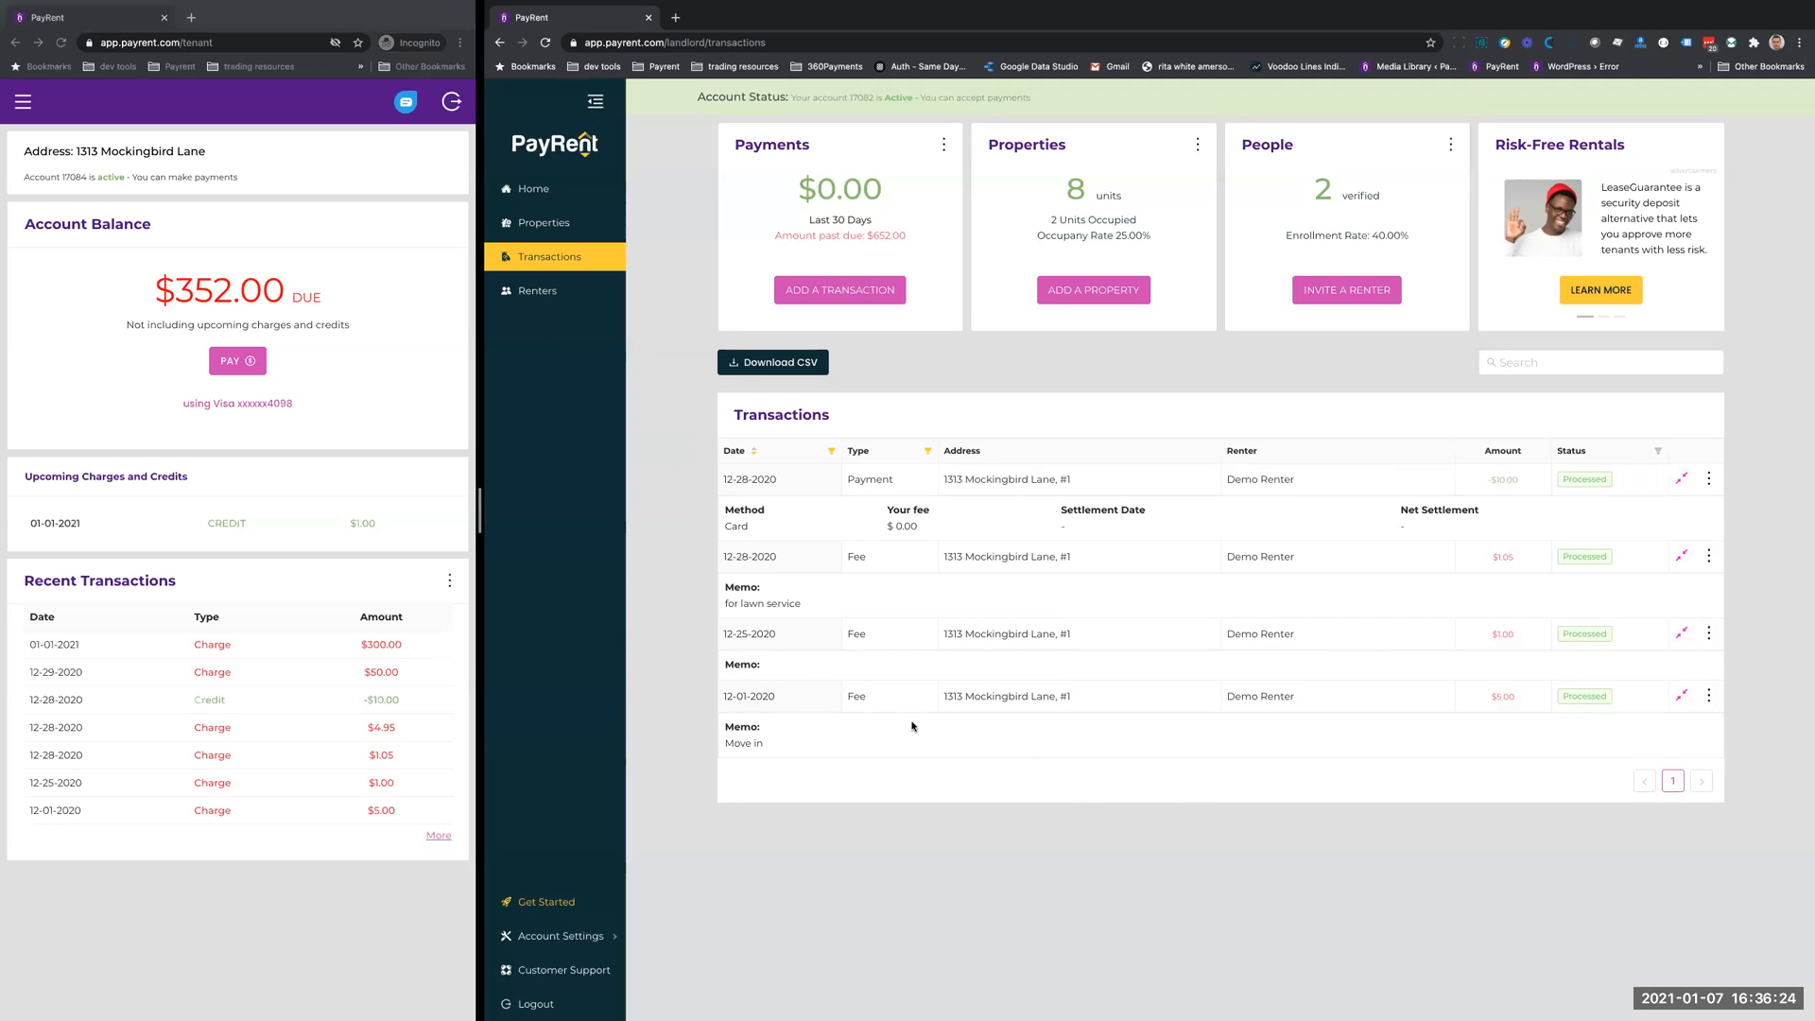
- Reset the date filter and expand the memos of the three December fee transactions
{"action": "left_click", "coordinate": [830, 451]}
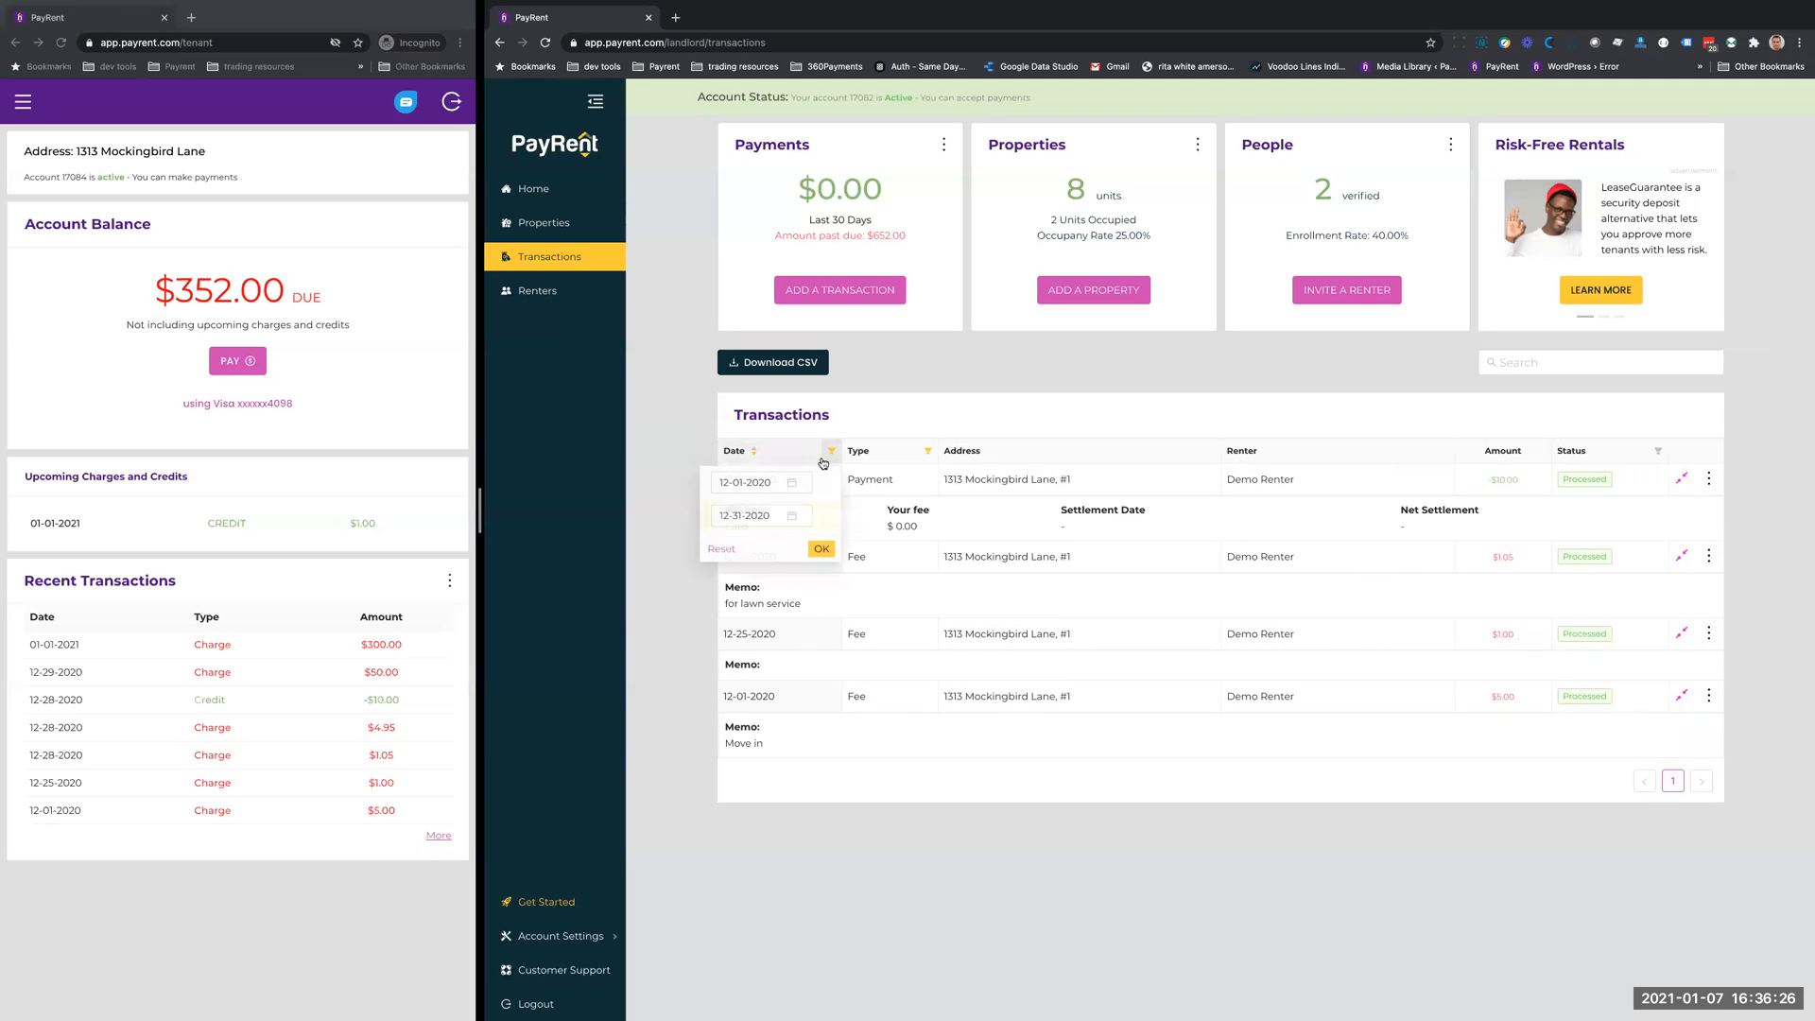
{"action": "left_click", "coordinate": [723, 554]}
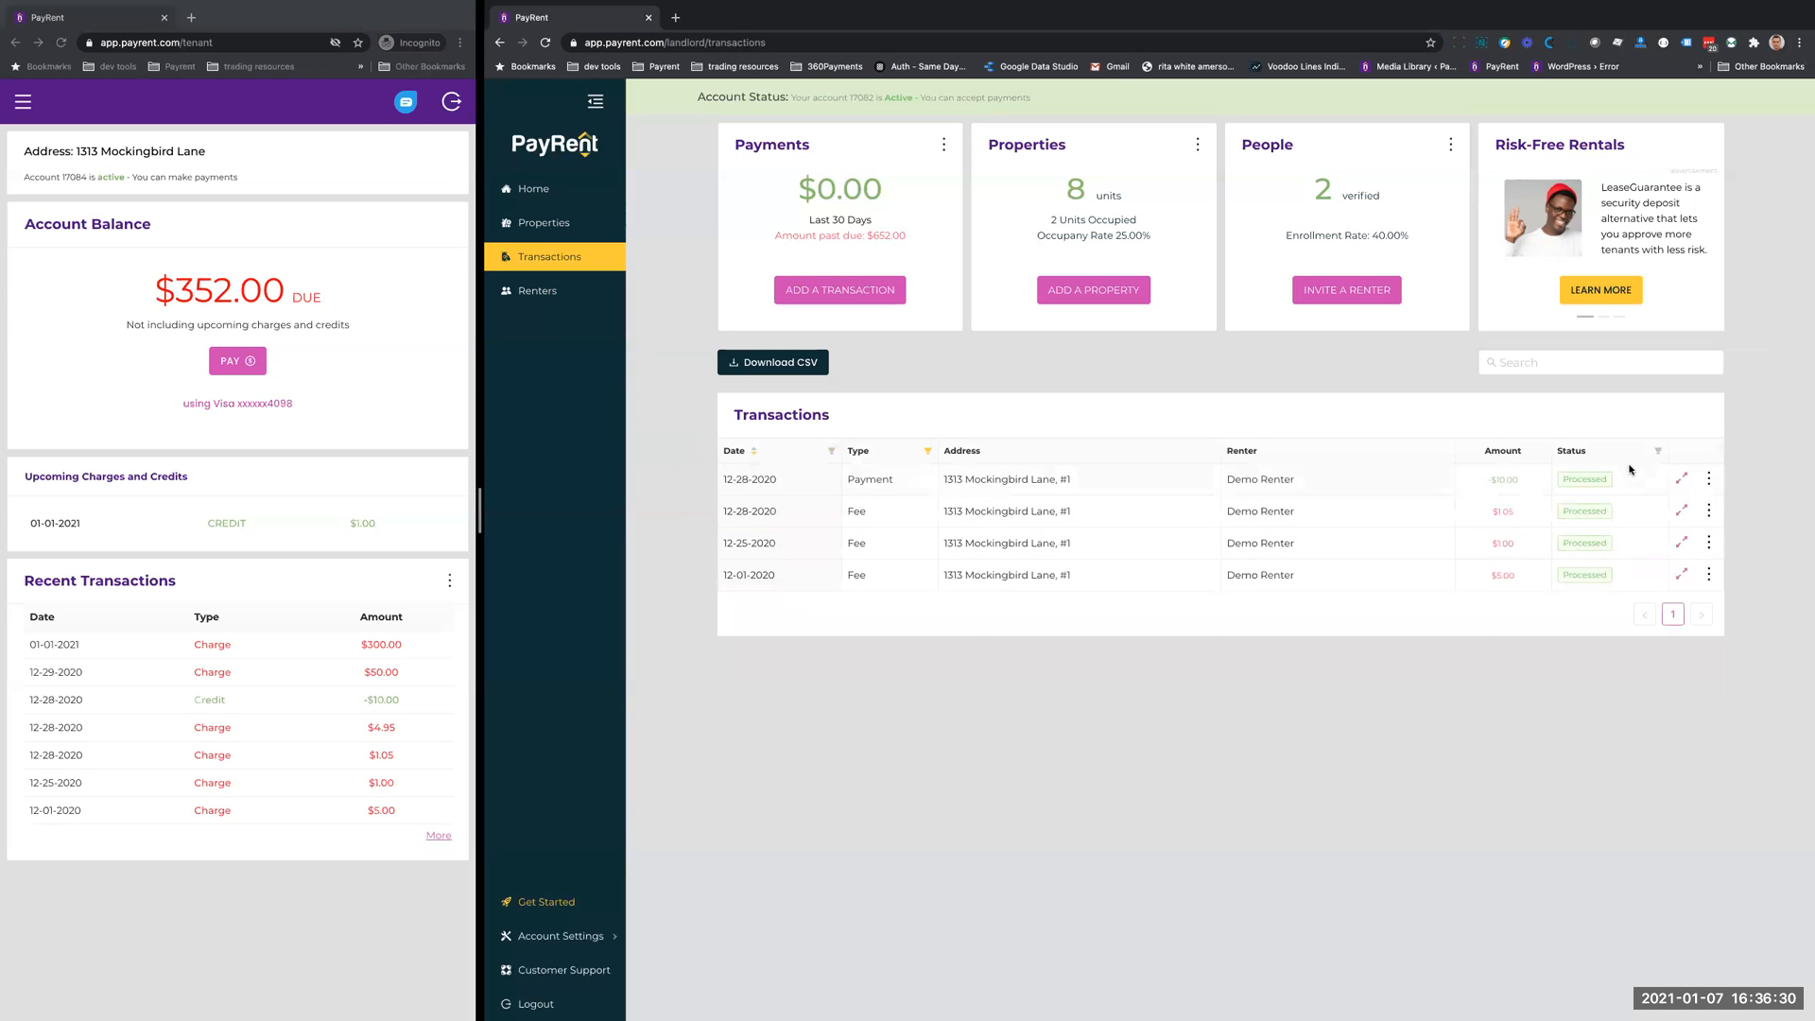
{"action": "left_click", "coordinate": [1681, 512]}
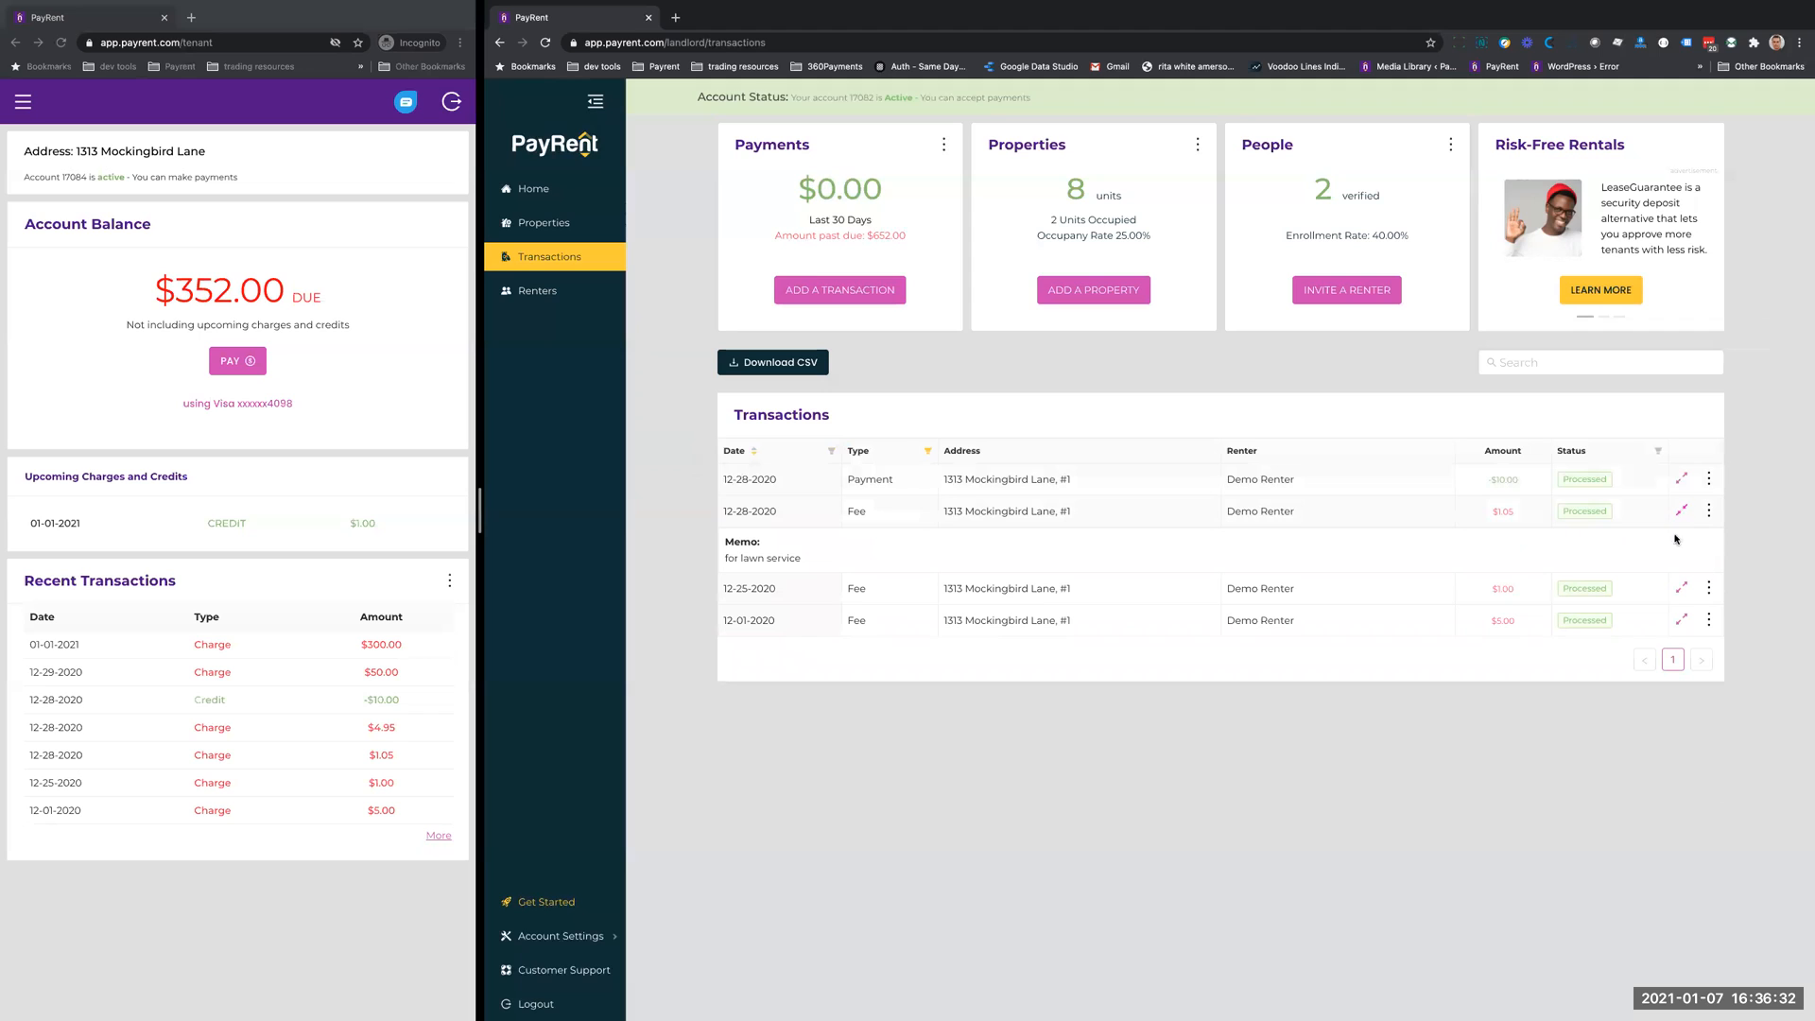
{"action": "left_click", "coordinate": [1682, 590]}
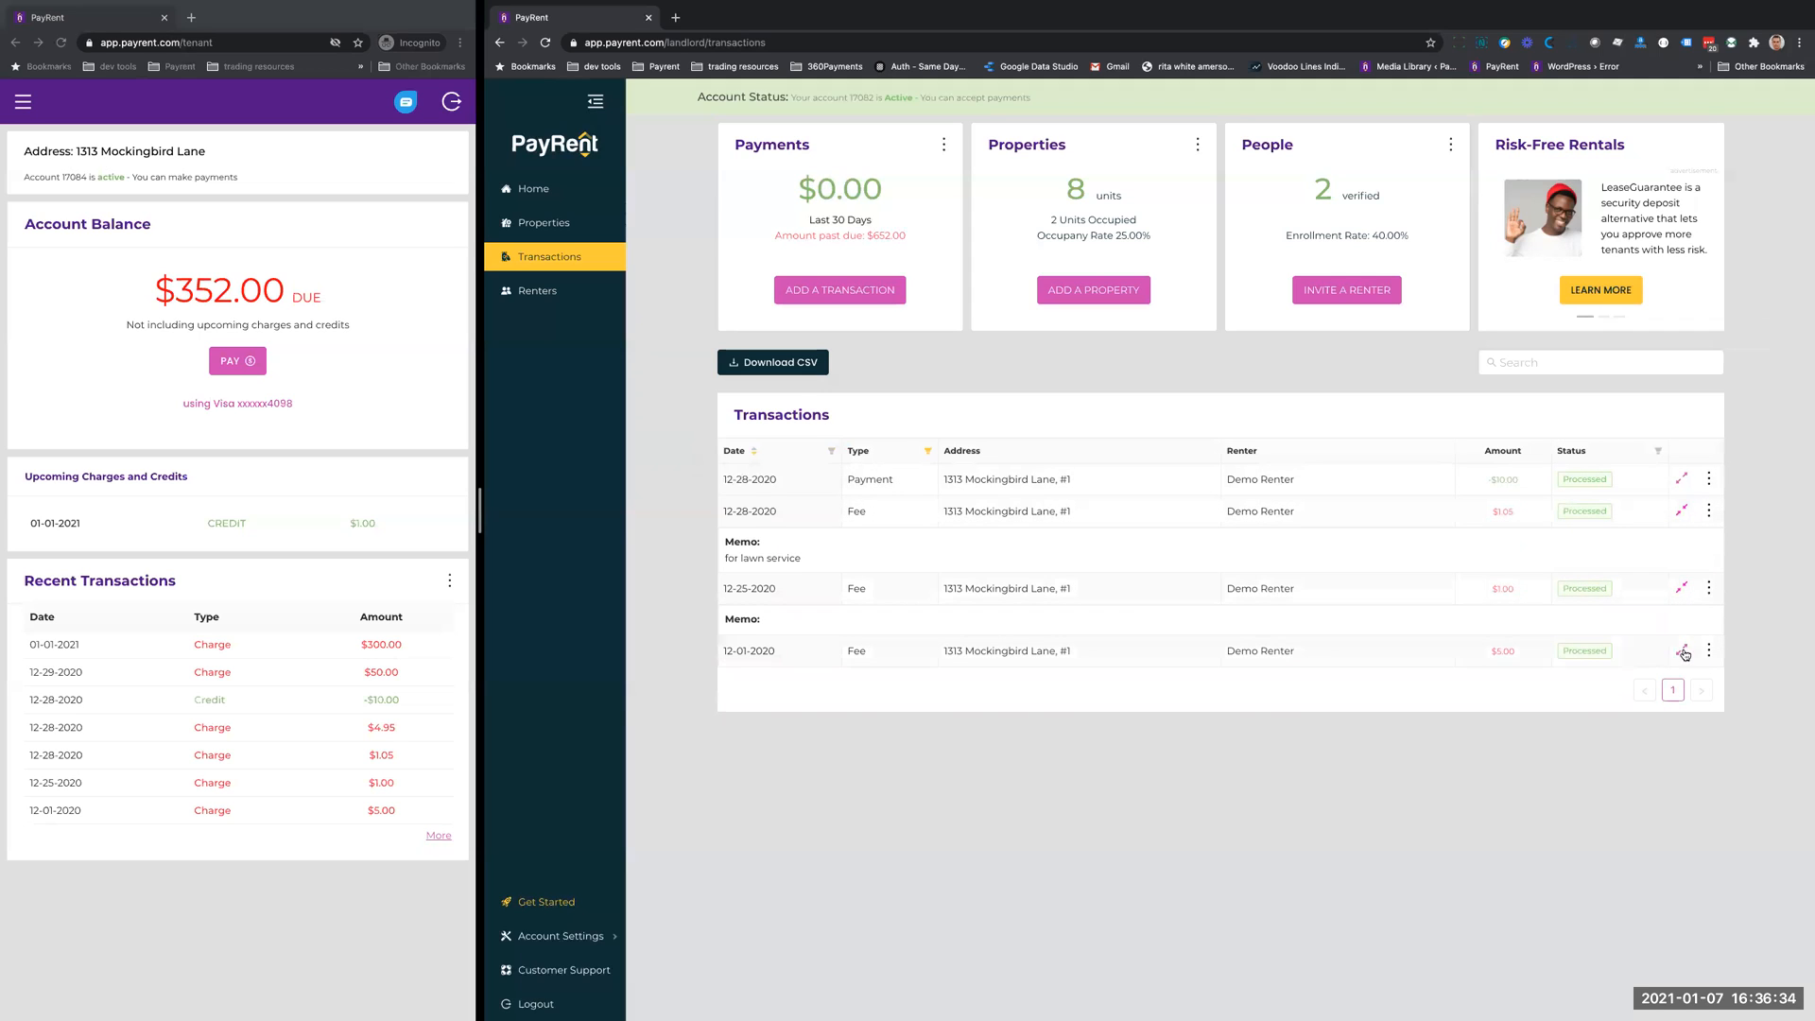
{"action": "left_click", "coordinate": [1681, 650]}
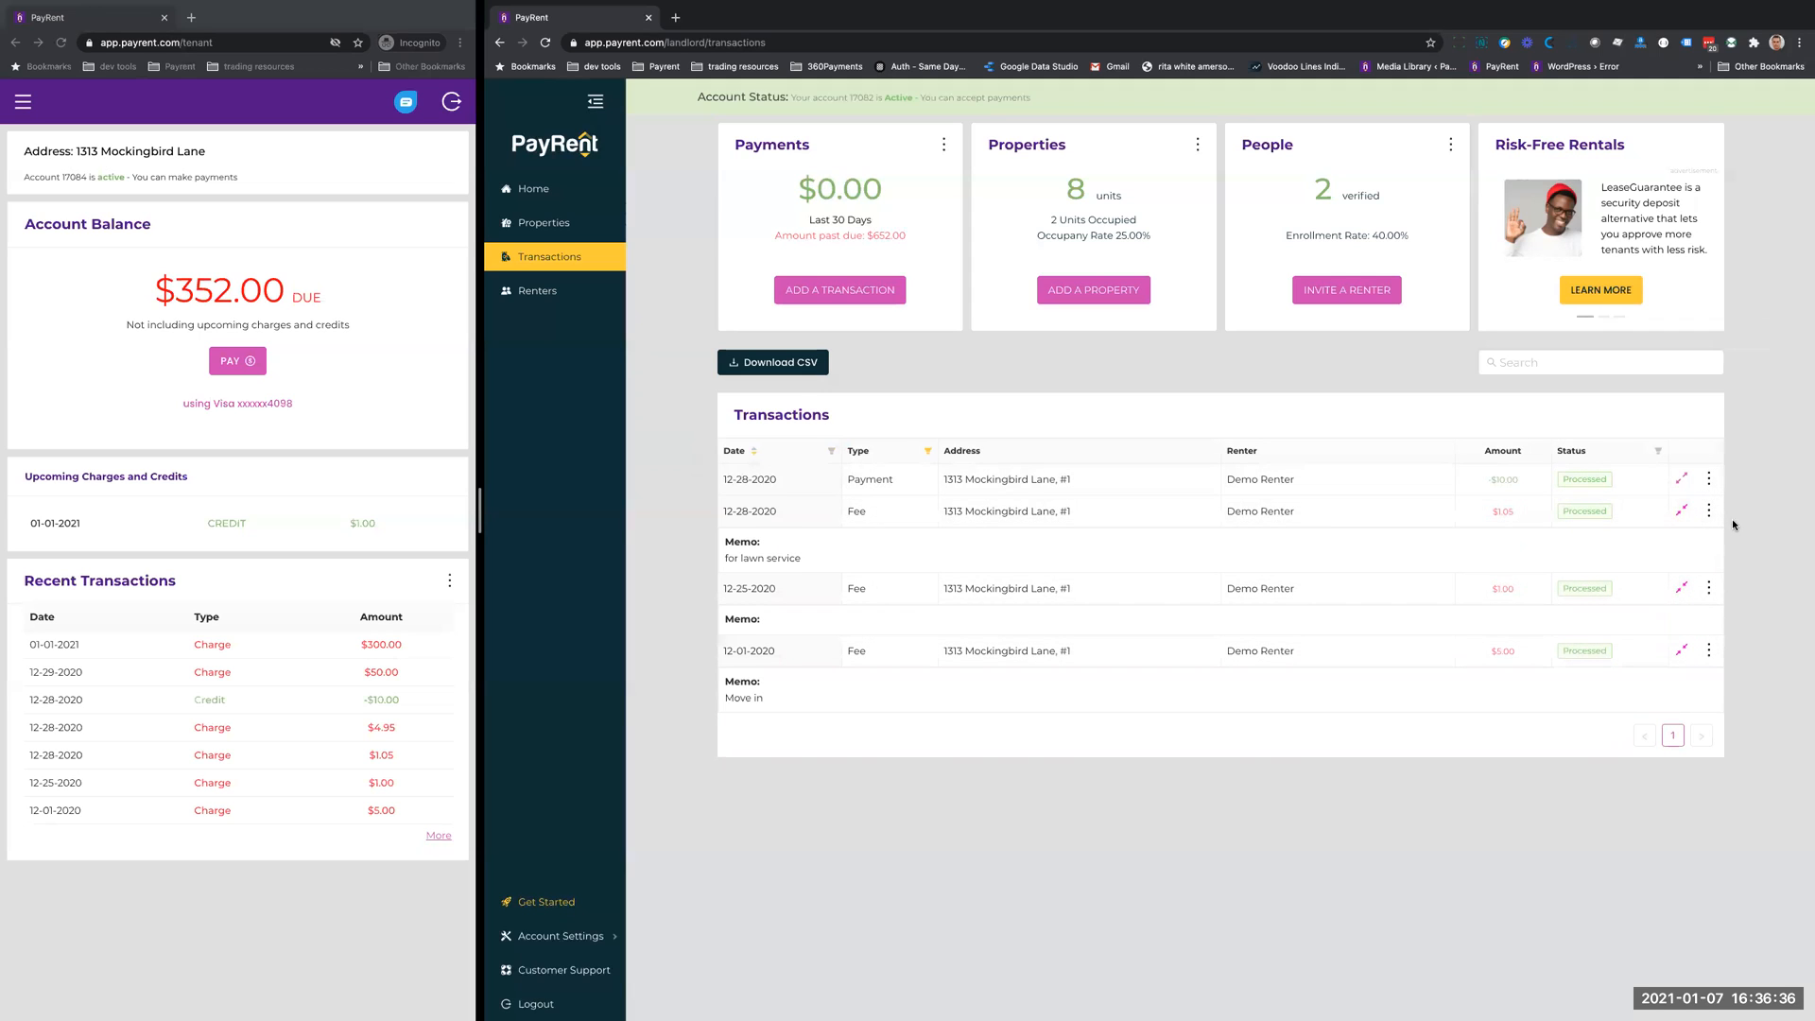
- Review the actions available for the 12-28-2020 fee, and reset the transaction type filter
{"action": "left_click", "coordinate": [1709, 511]}
{"action": "left_click", "coordinate": [1388, 487]}
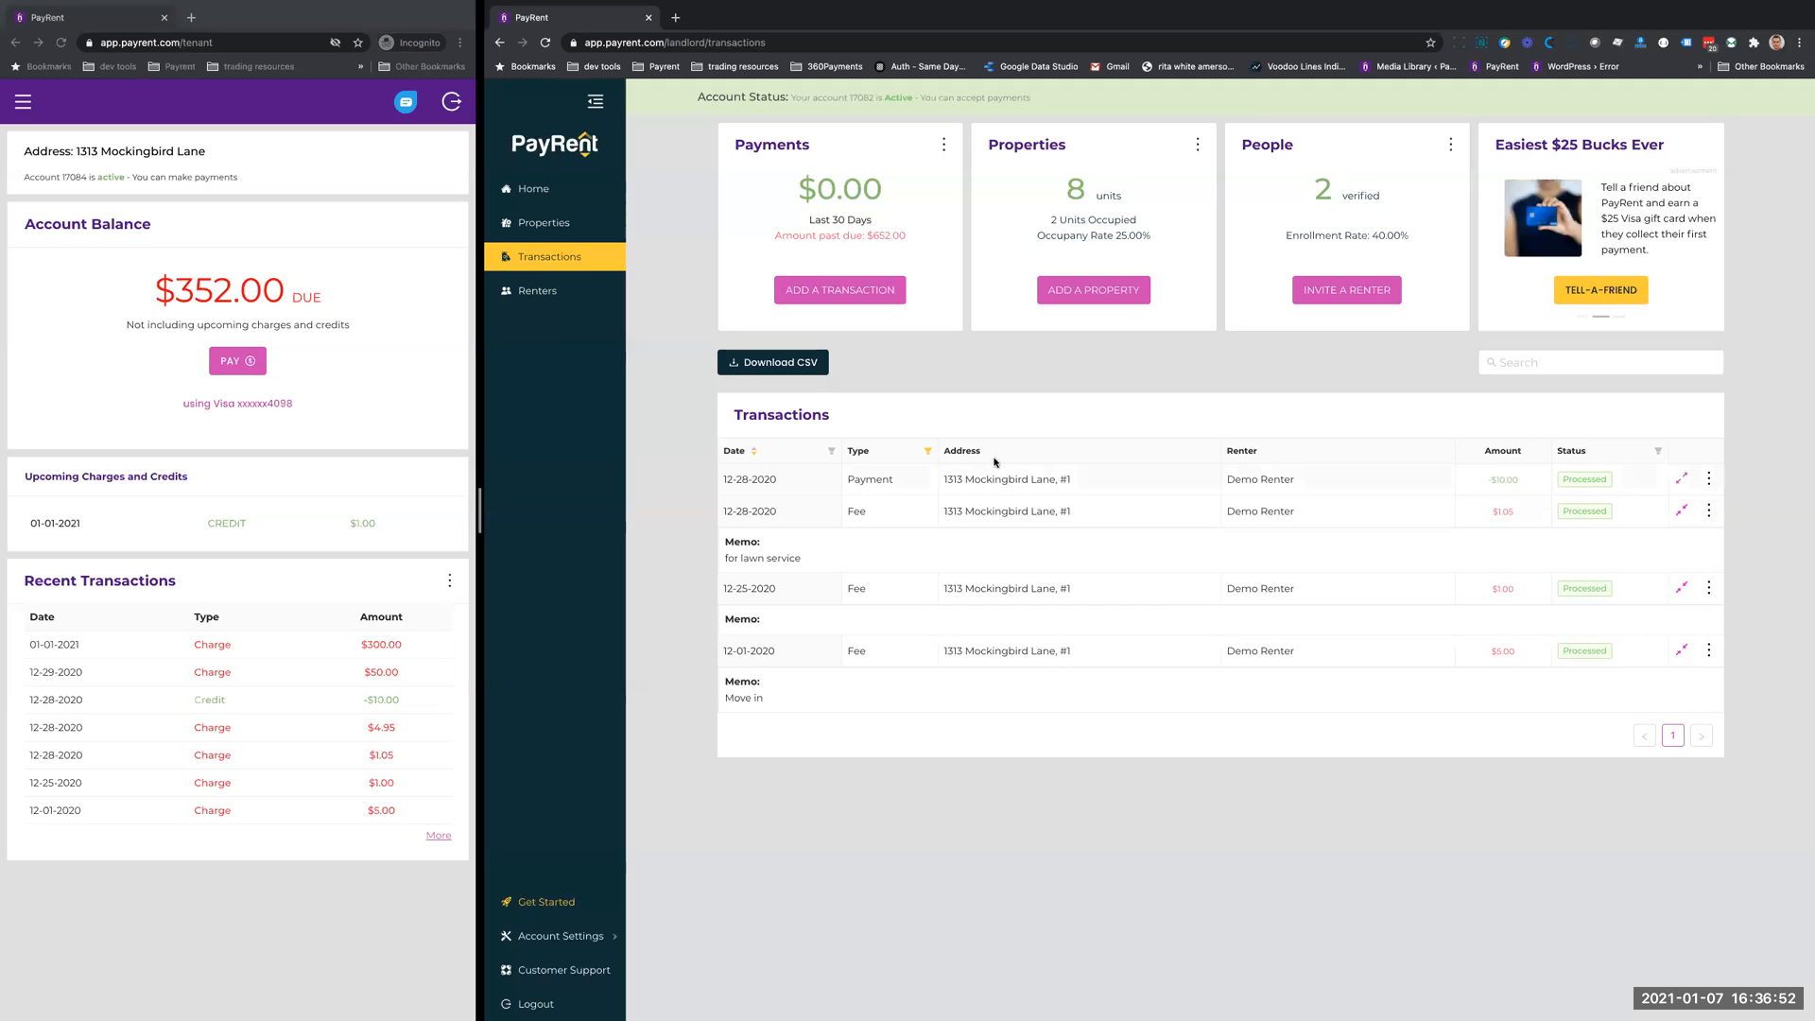
{"action": "left_click", "coordinate": [923, 454]}
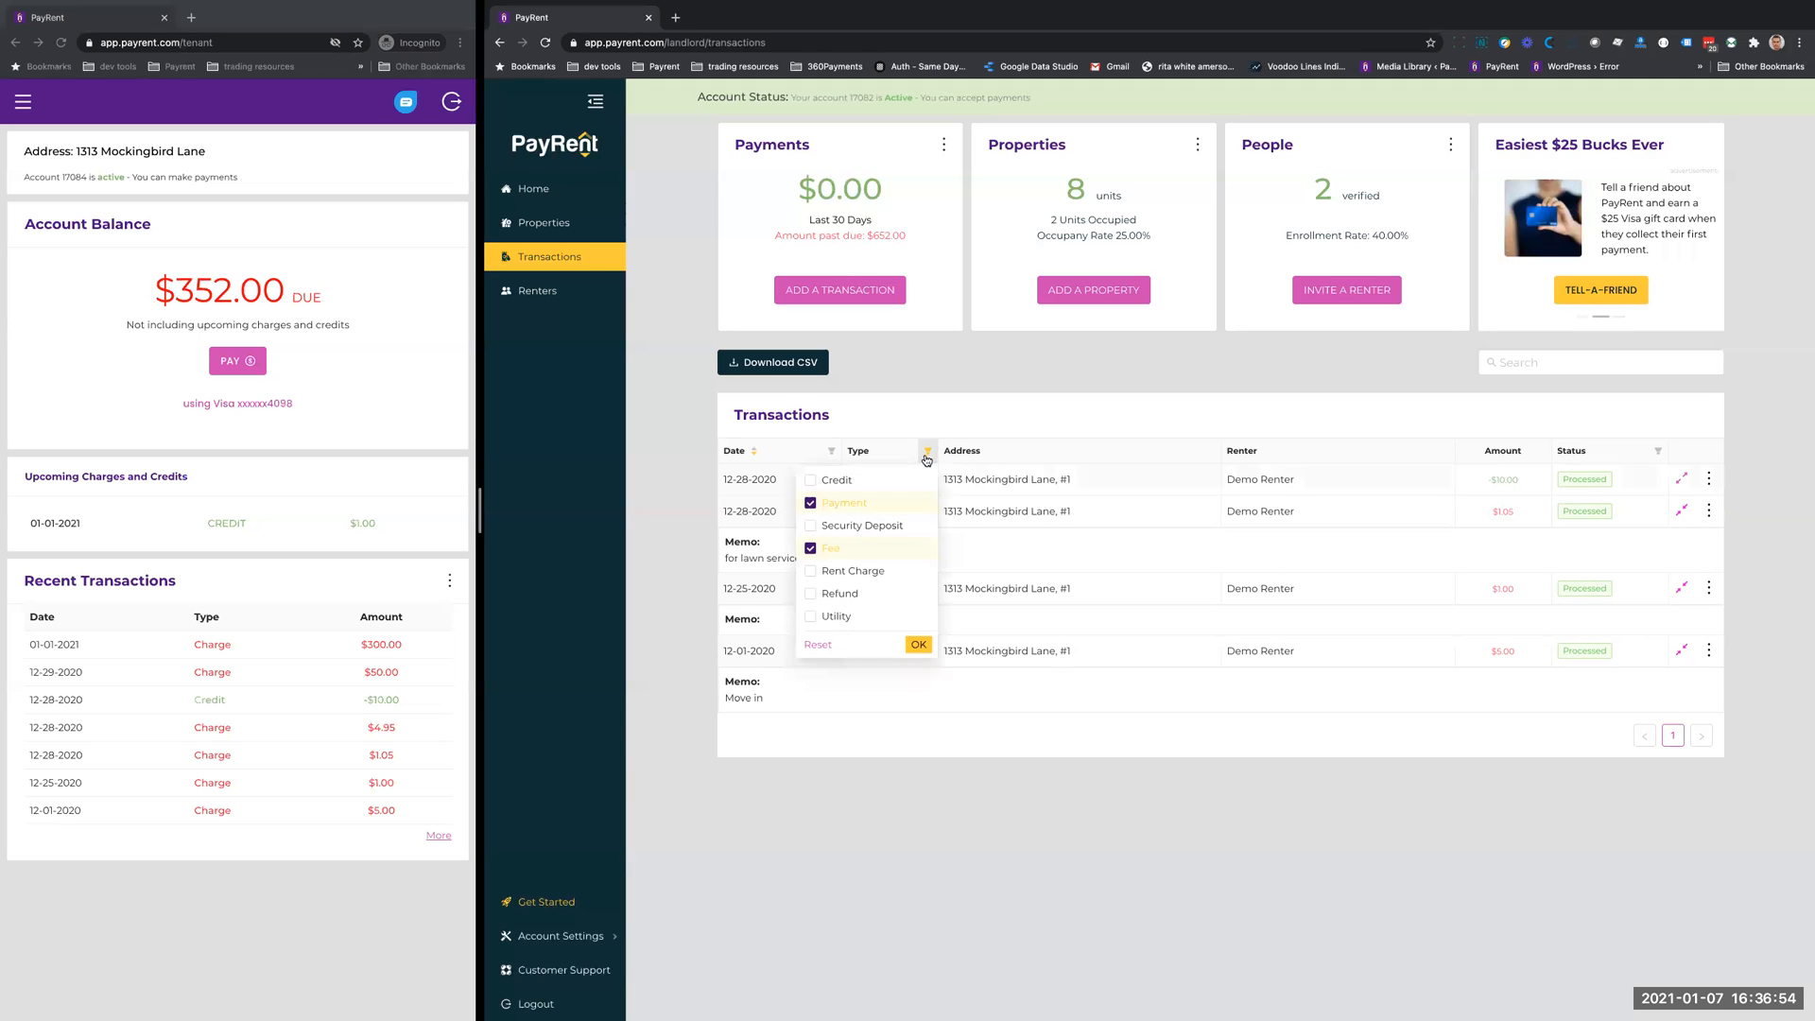
{"action": "left_click", "coordinate": [819, 644]}
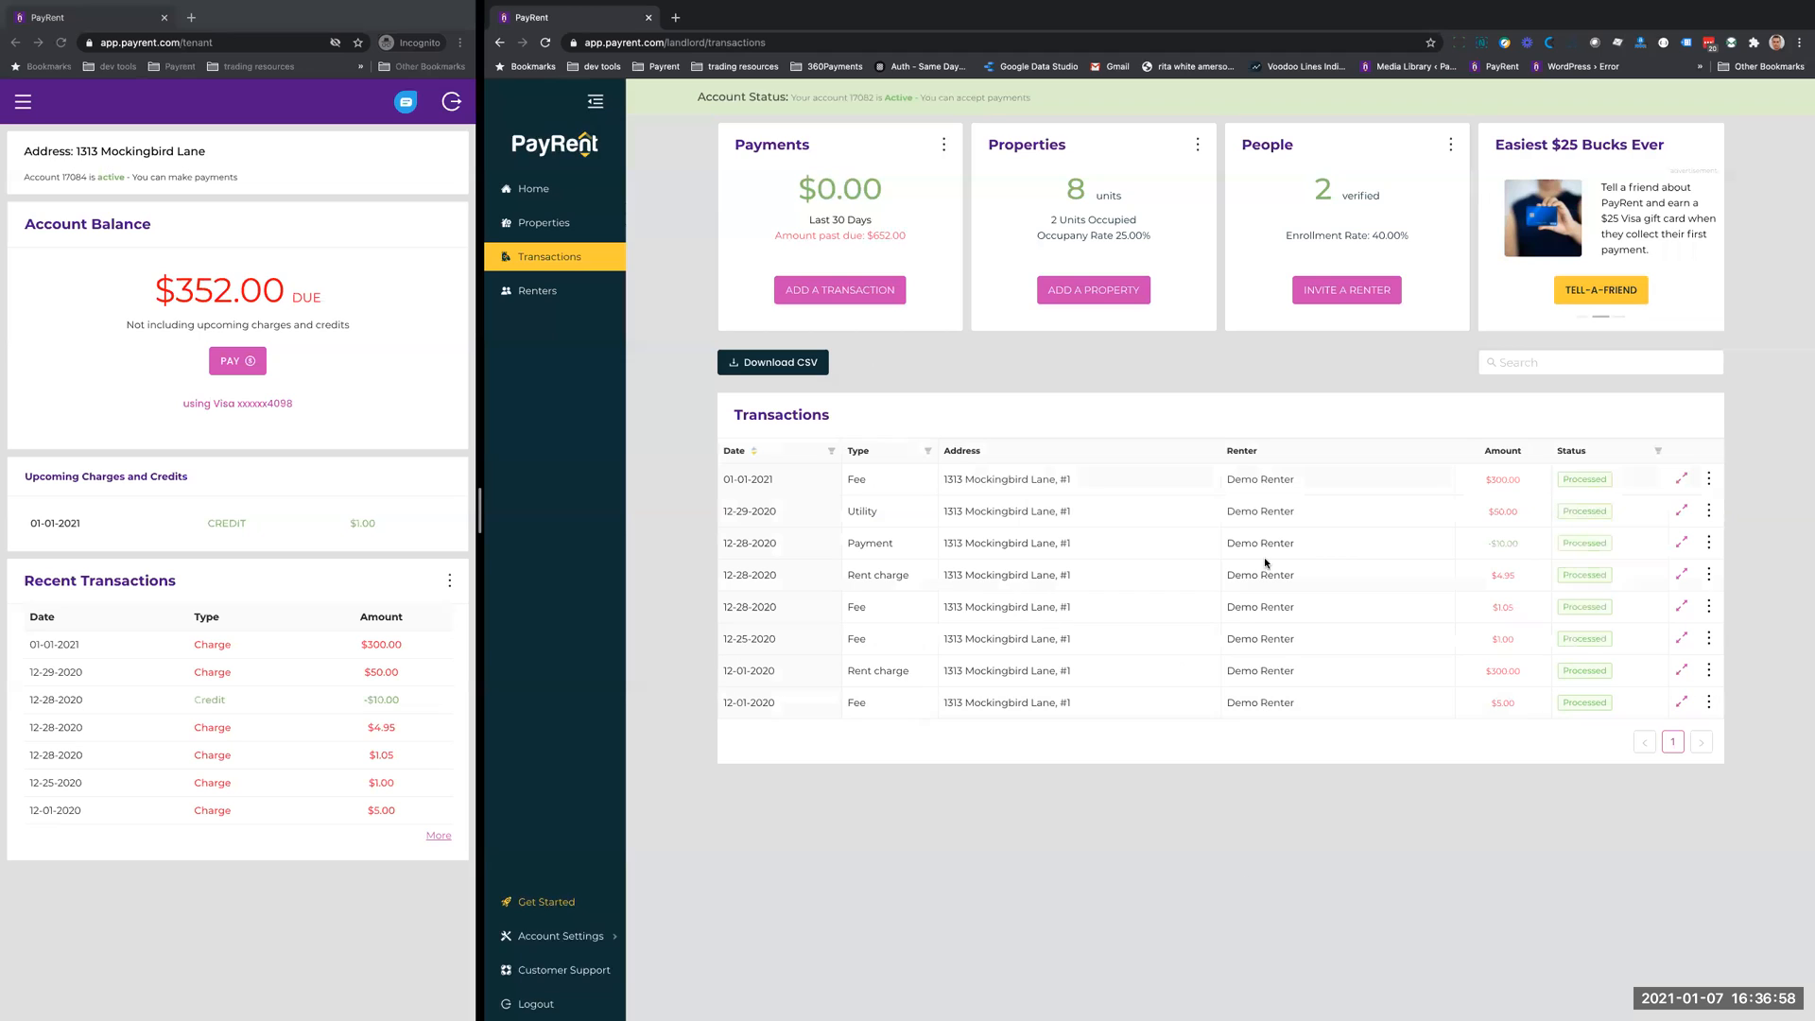
- Review the actions available for the payment, and delete the $300.00 rent charge dated 12-01-2020
{"action": "left_click", "coordinate": [1716, 547]}
{"action": "left_click", "coordinate": [1742, 557]}
{"action": "left_click", "coordinate": [1709, 673]}
{"action": "left_click", "coordinate": [1643, 702]}
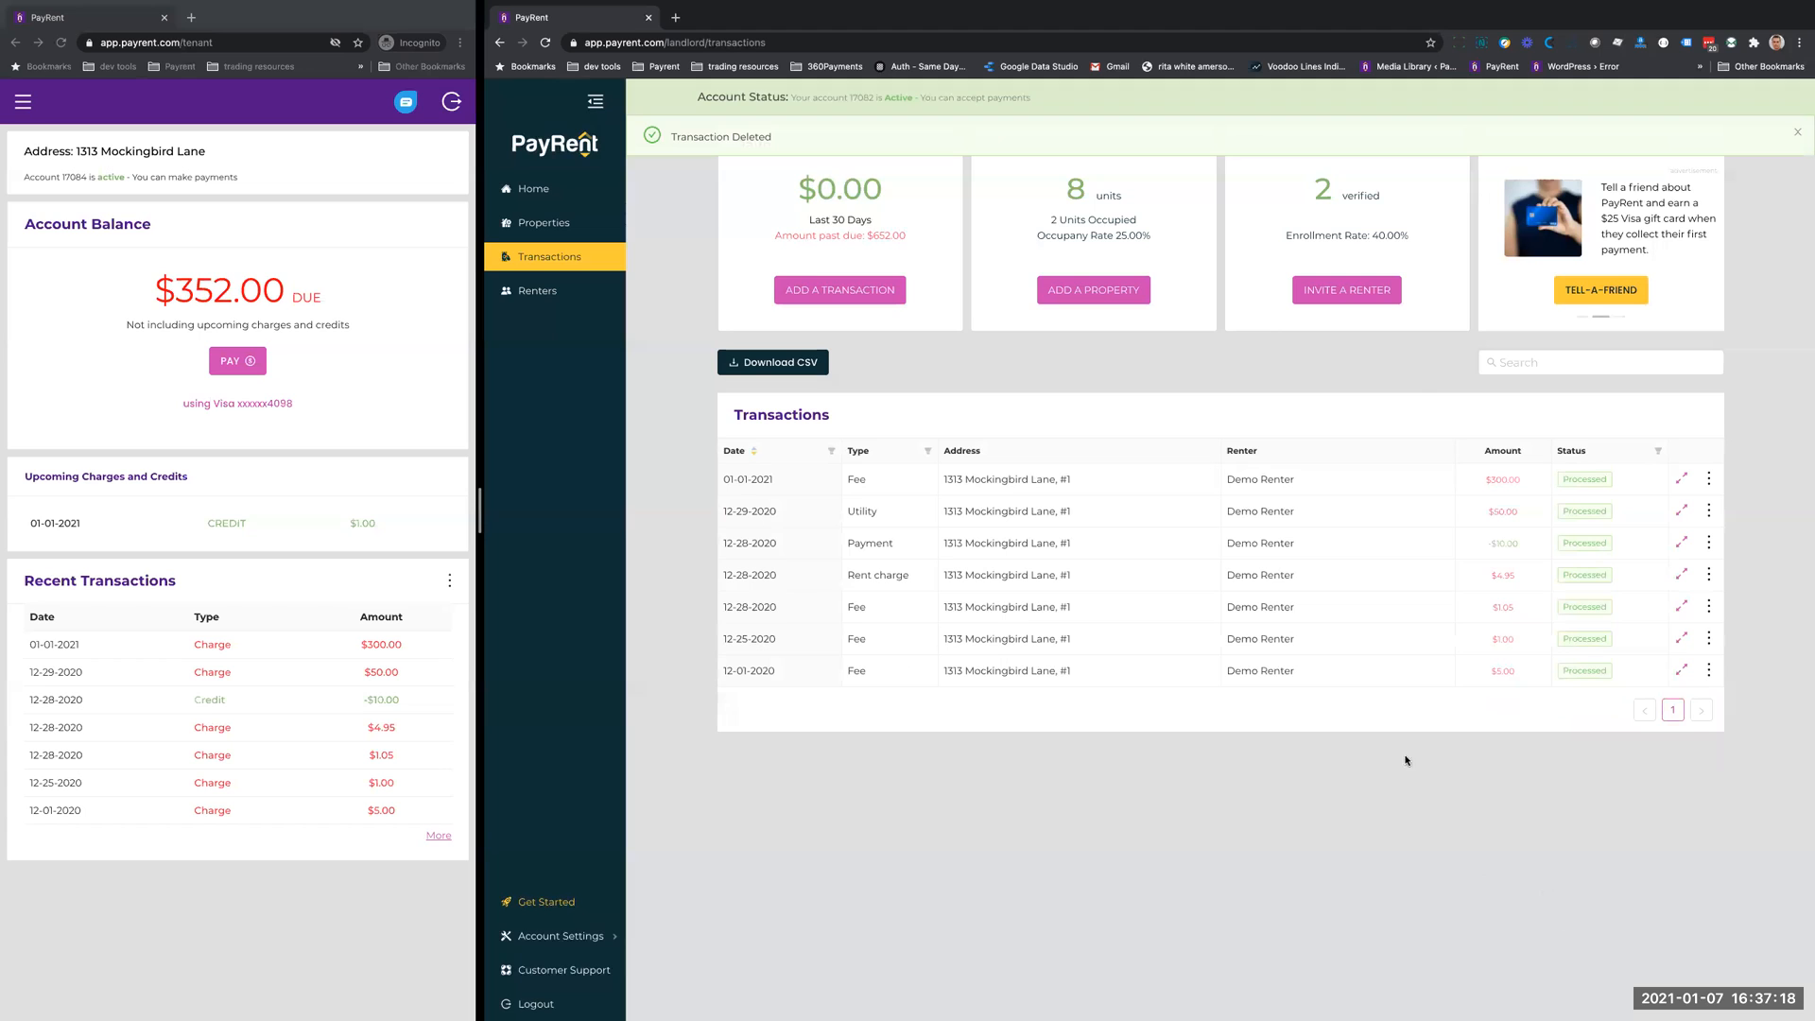
- Check the amount due on the renter's account page and return to the landlord transactions
{"action": "left_click_drag", "start_coordinate": [173, 295], "coordinate": [284, 285]}
{"action": "left_click", "coordinate": [220, 288]}
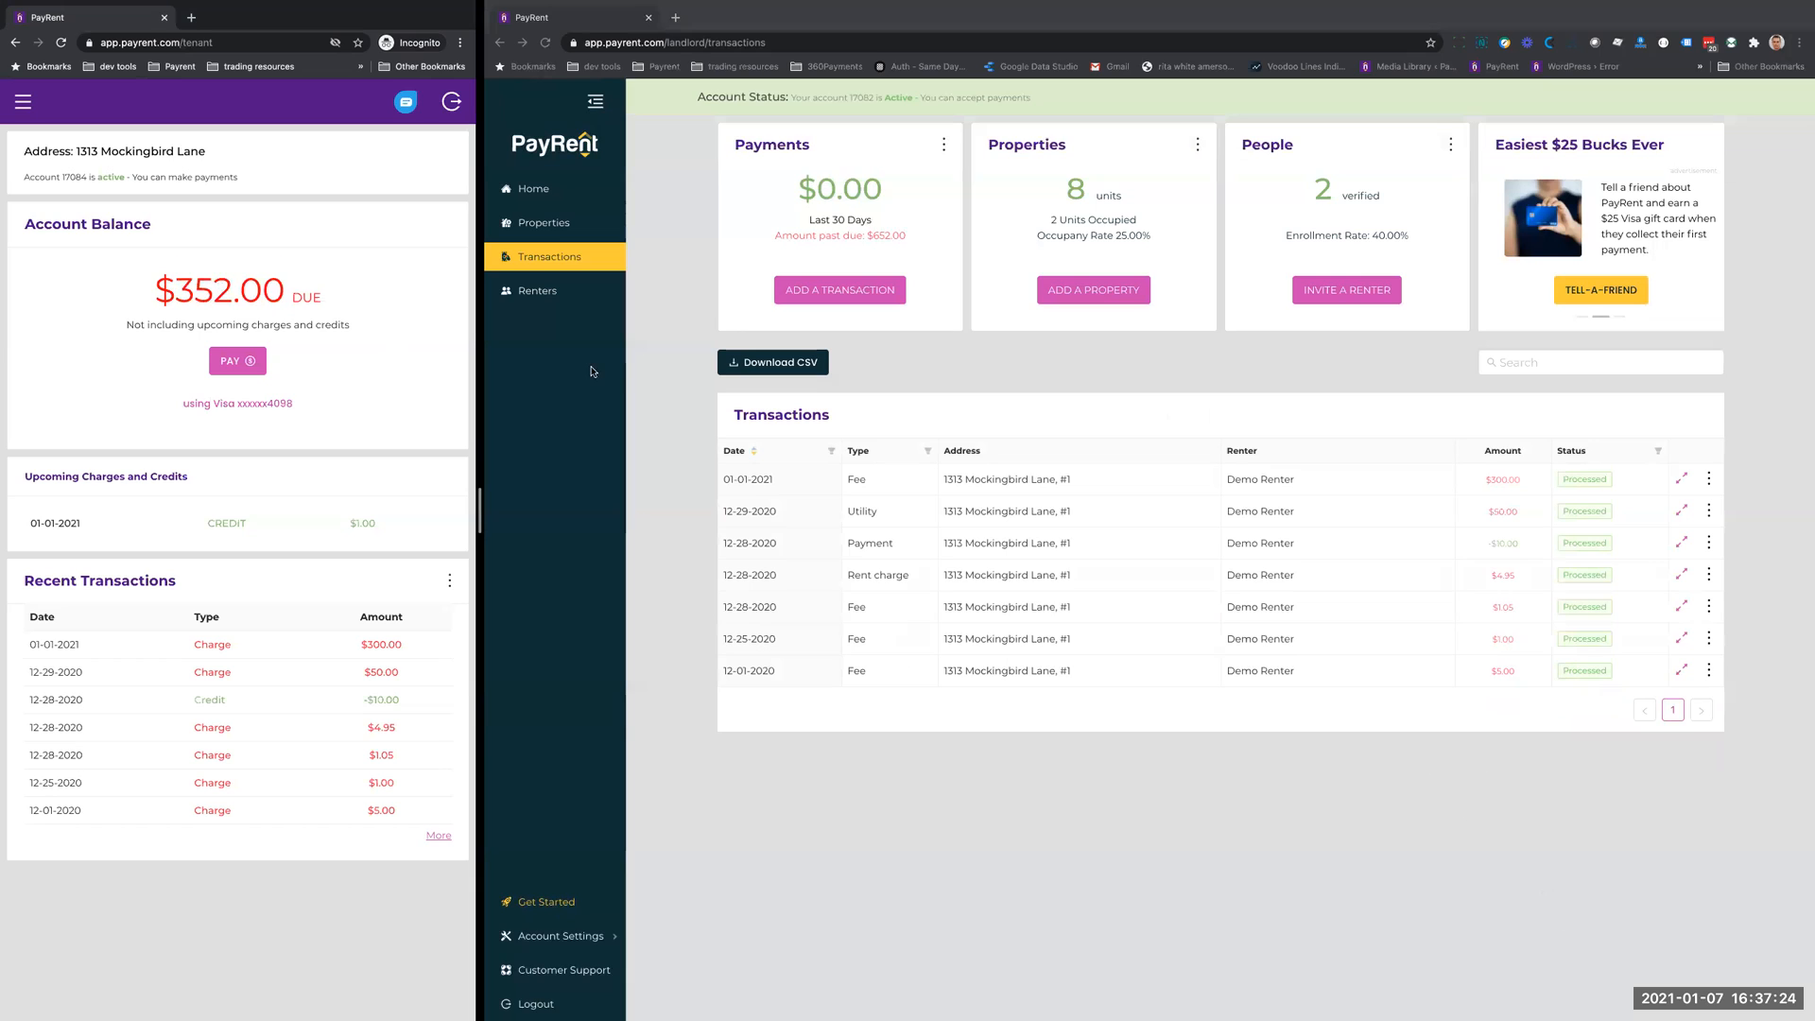
{"action": "left_click", "coordinate": [1151, 798]}
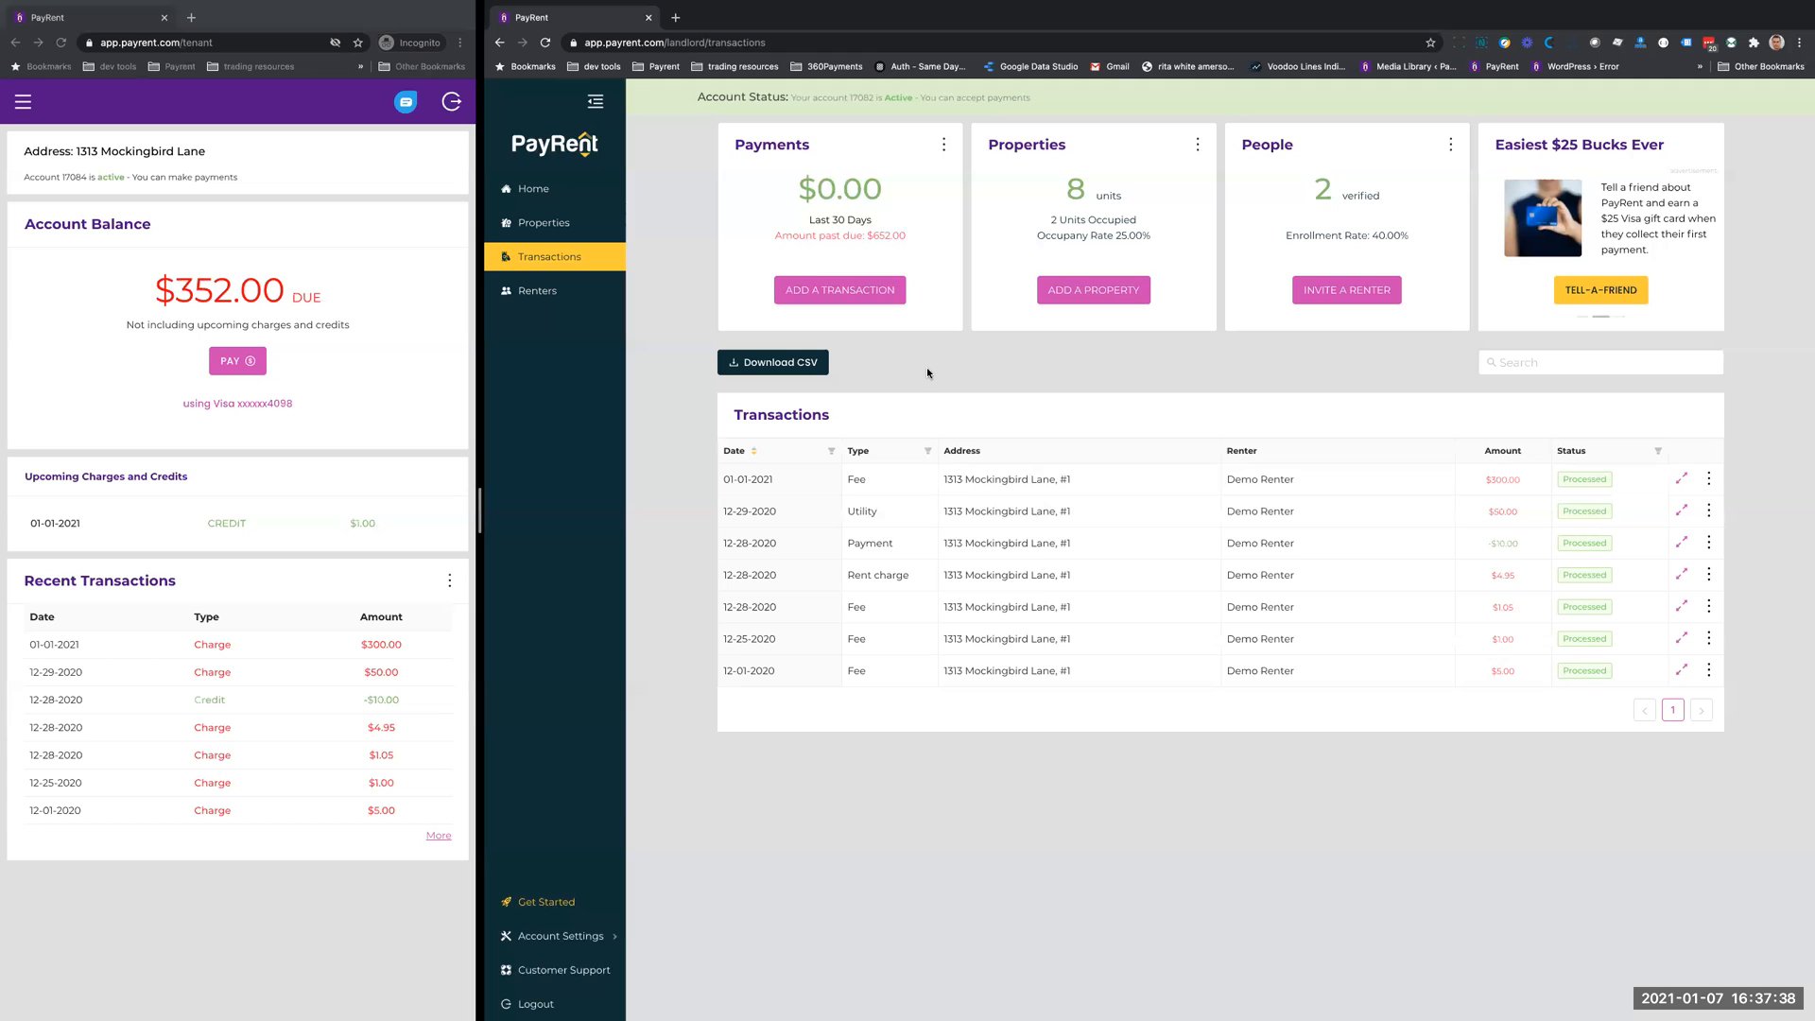
- Start a new transaction for the demo renter as a Rent Charge with the memo "Paid by check 1121"
{"action": "left_click", "coordinate": [828, 290]}
{"action": "left_click", "coordinate": [1557, 251]}
{"action": "left_click", "coordinate": [1546, 282]}
{"action": "left_click", "coordinate": [1557, 292]}
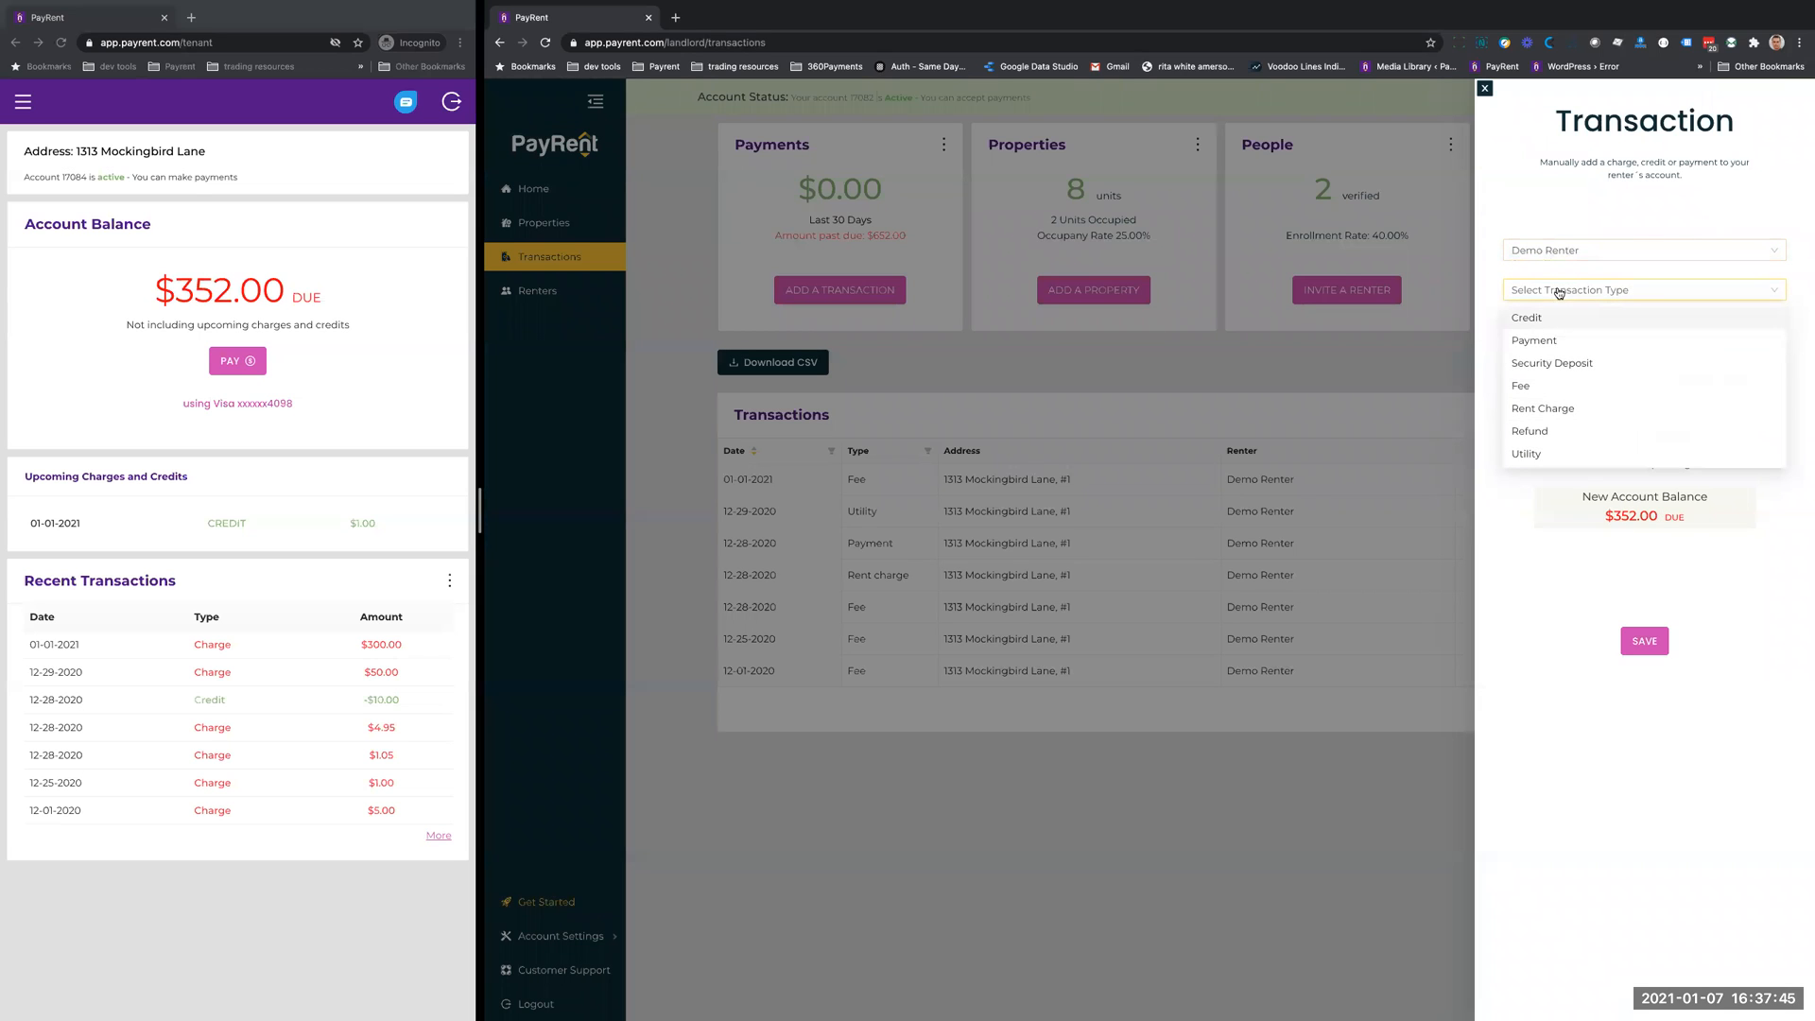
{"action": "left_click", "coordinate": [1568, 408]}
{"action": "left_click", "coordinate": [1535, 345]}
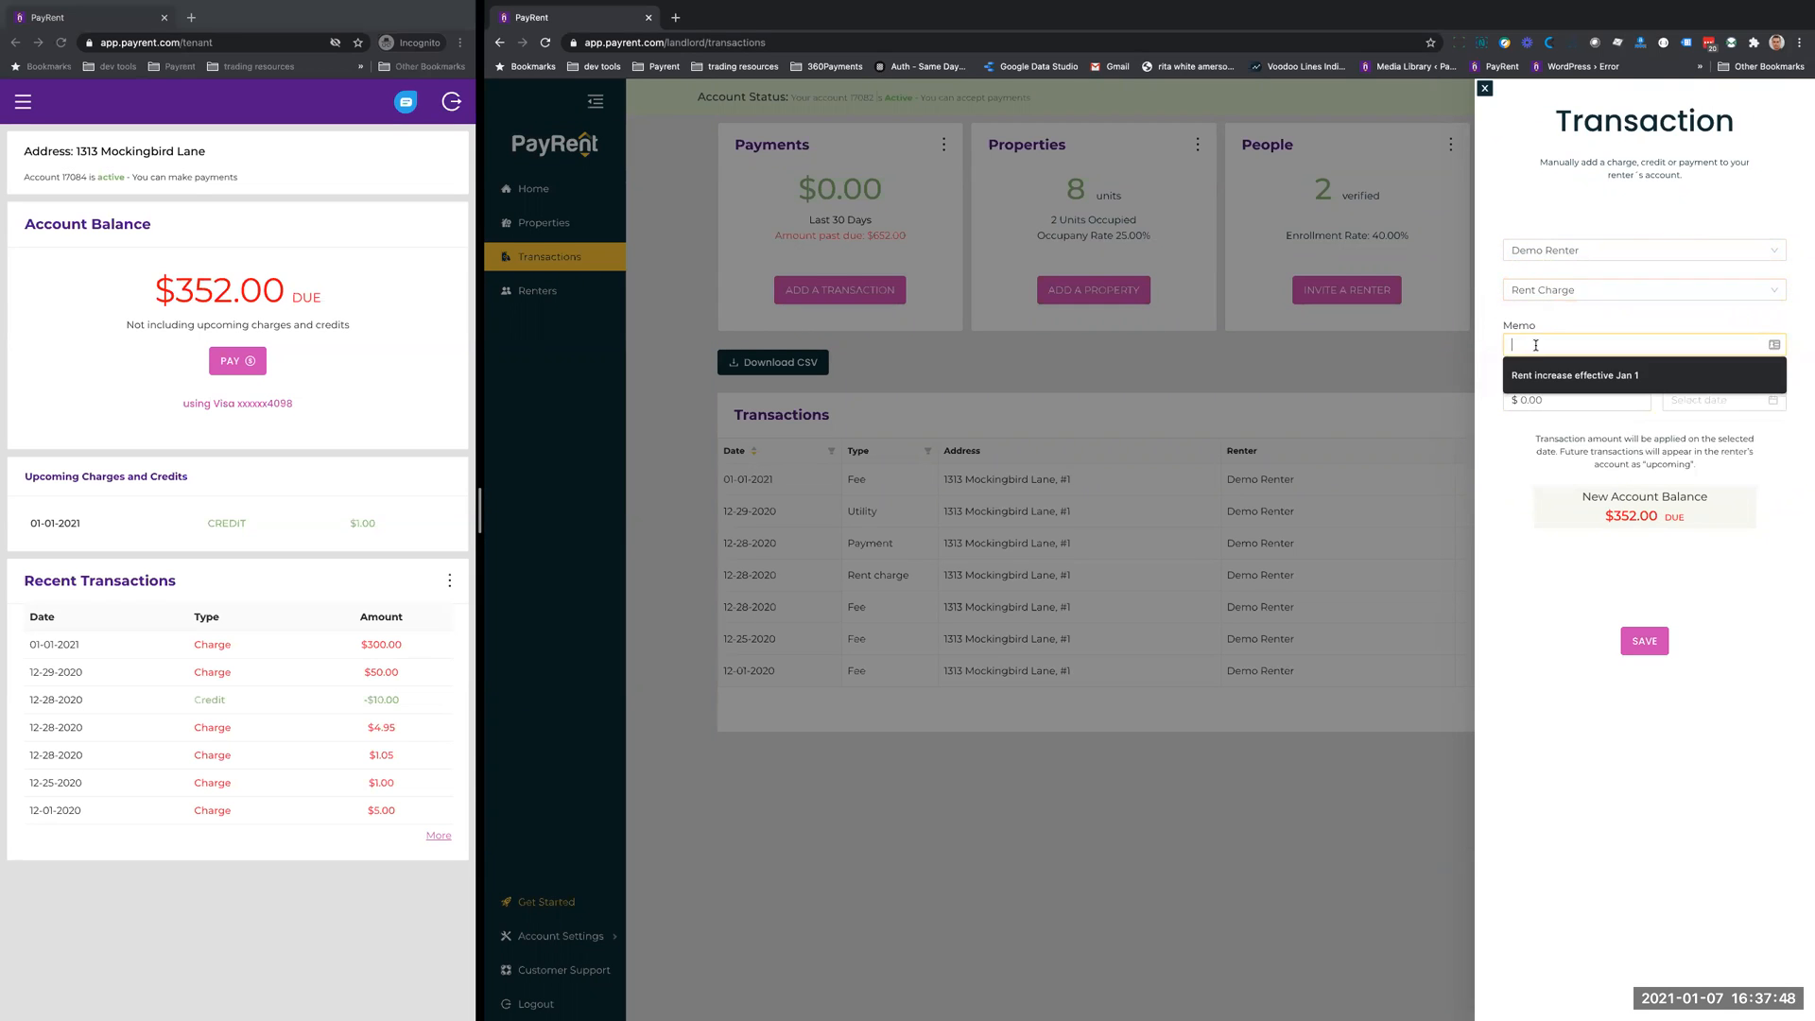
{"action": "type", "text": "Paid by "}
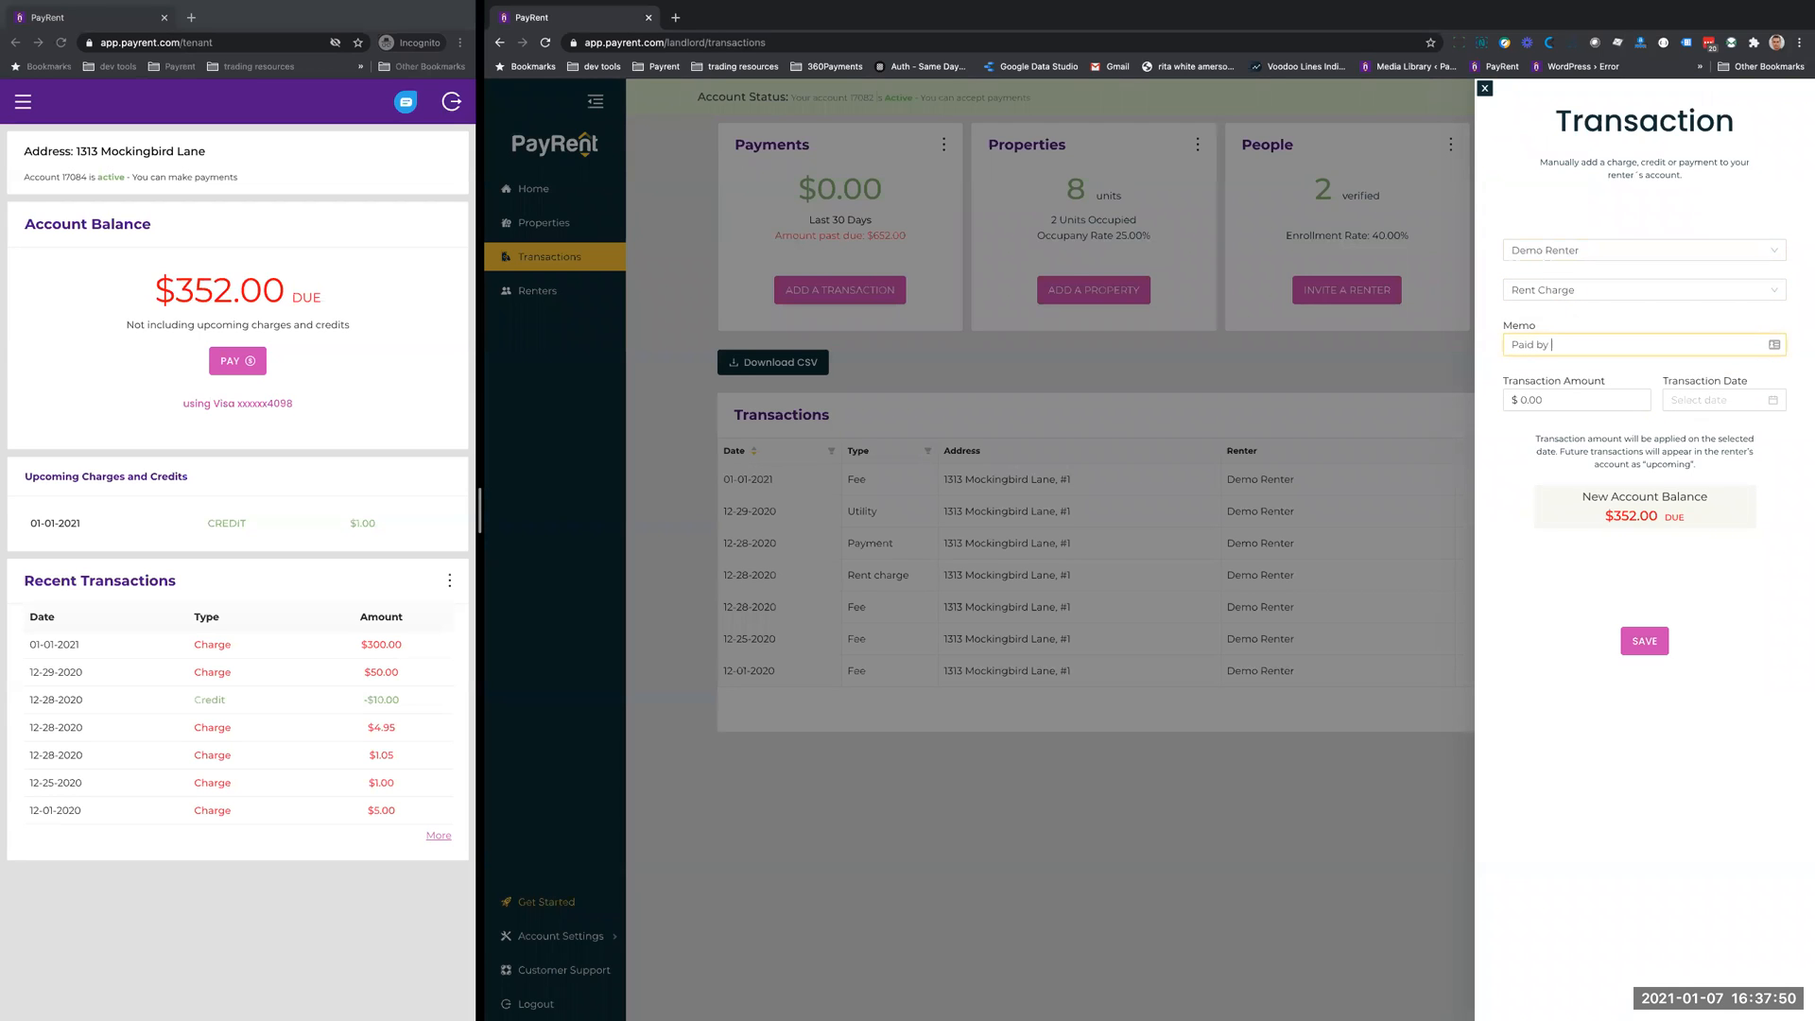
{"action": "type", "text": "check 1121"}
- Set the rent charge's amount to $300.00 and its date to 01-01-2021, and save the transaction
{"action": "left_click", "coordinate": [1561, 401]}
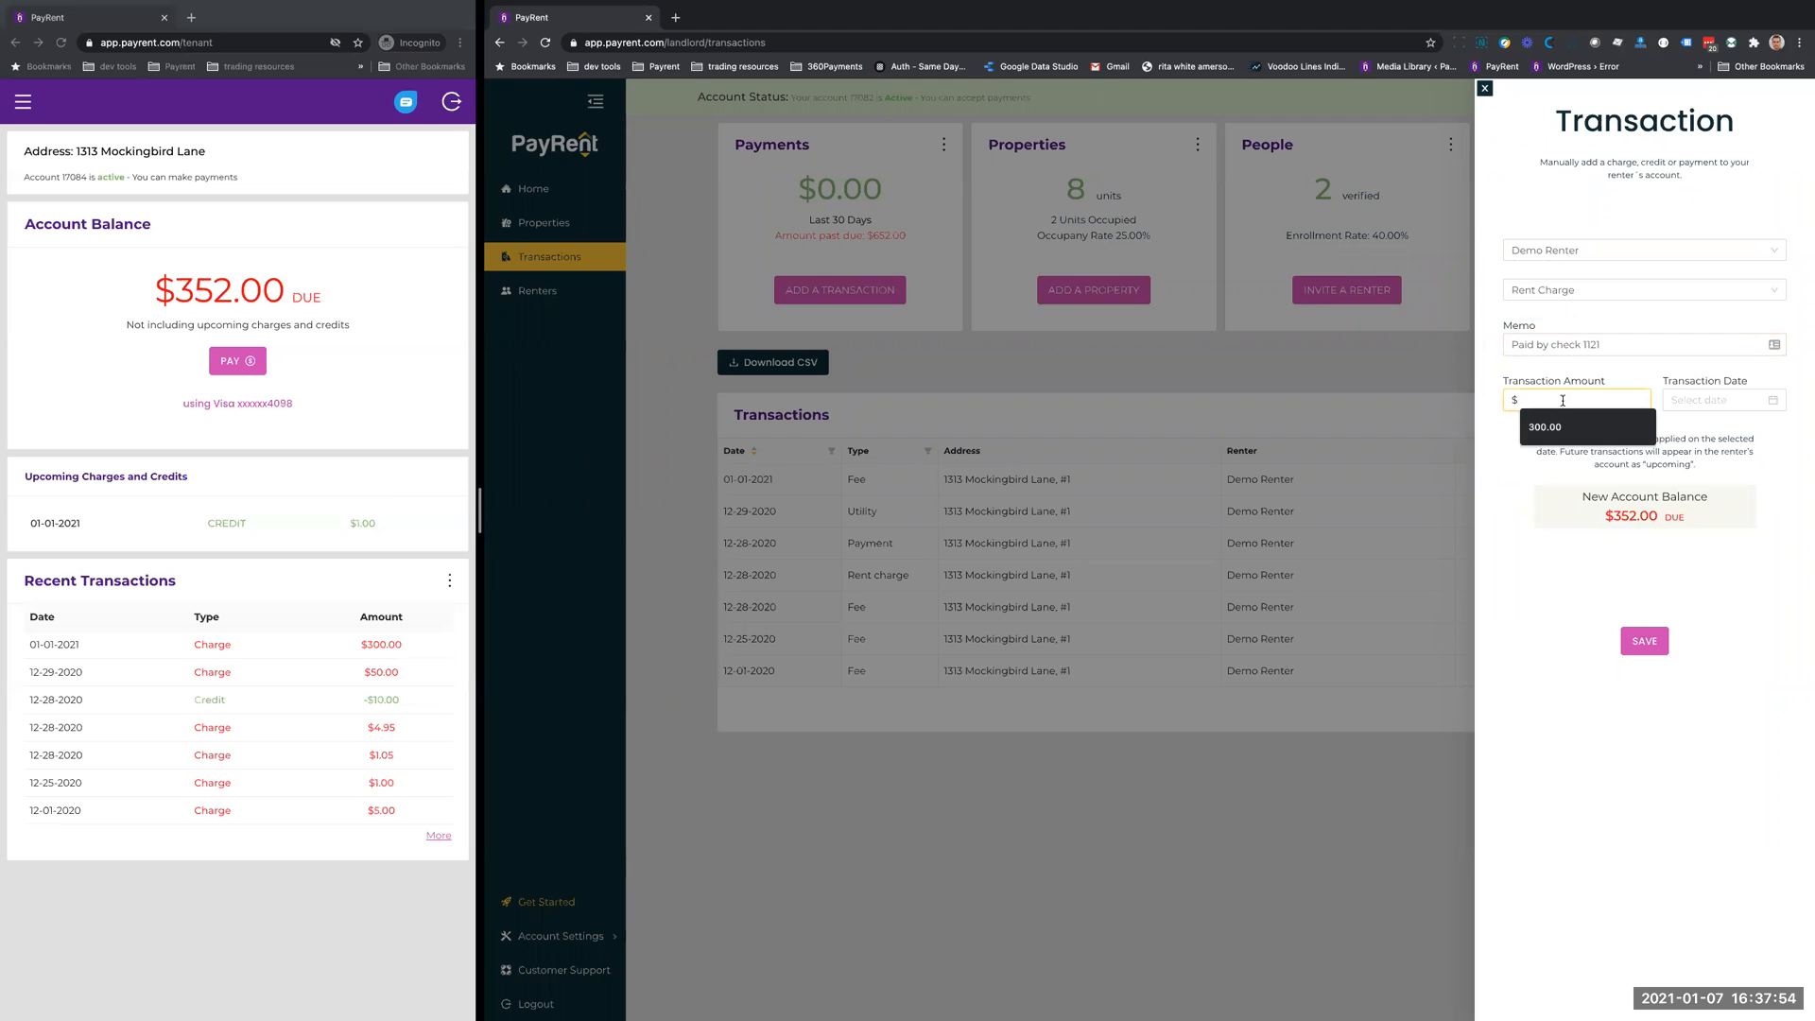
{"action": "left_click", "coordinate": [1555, 427]}
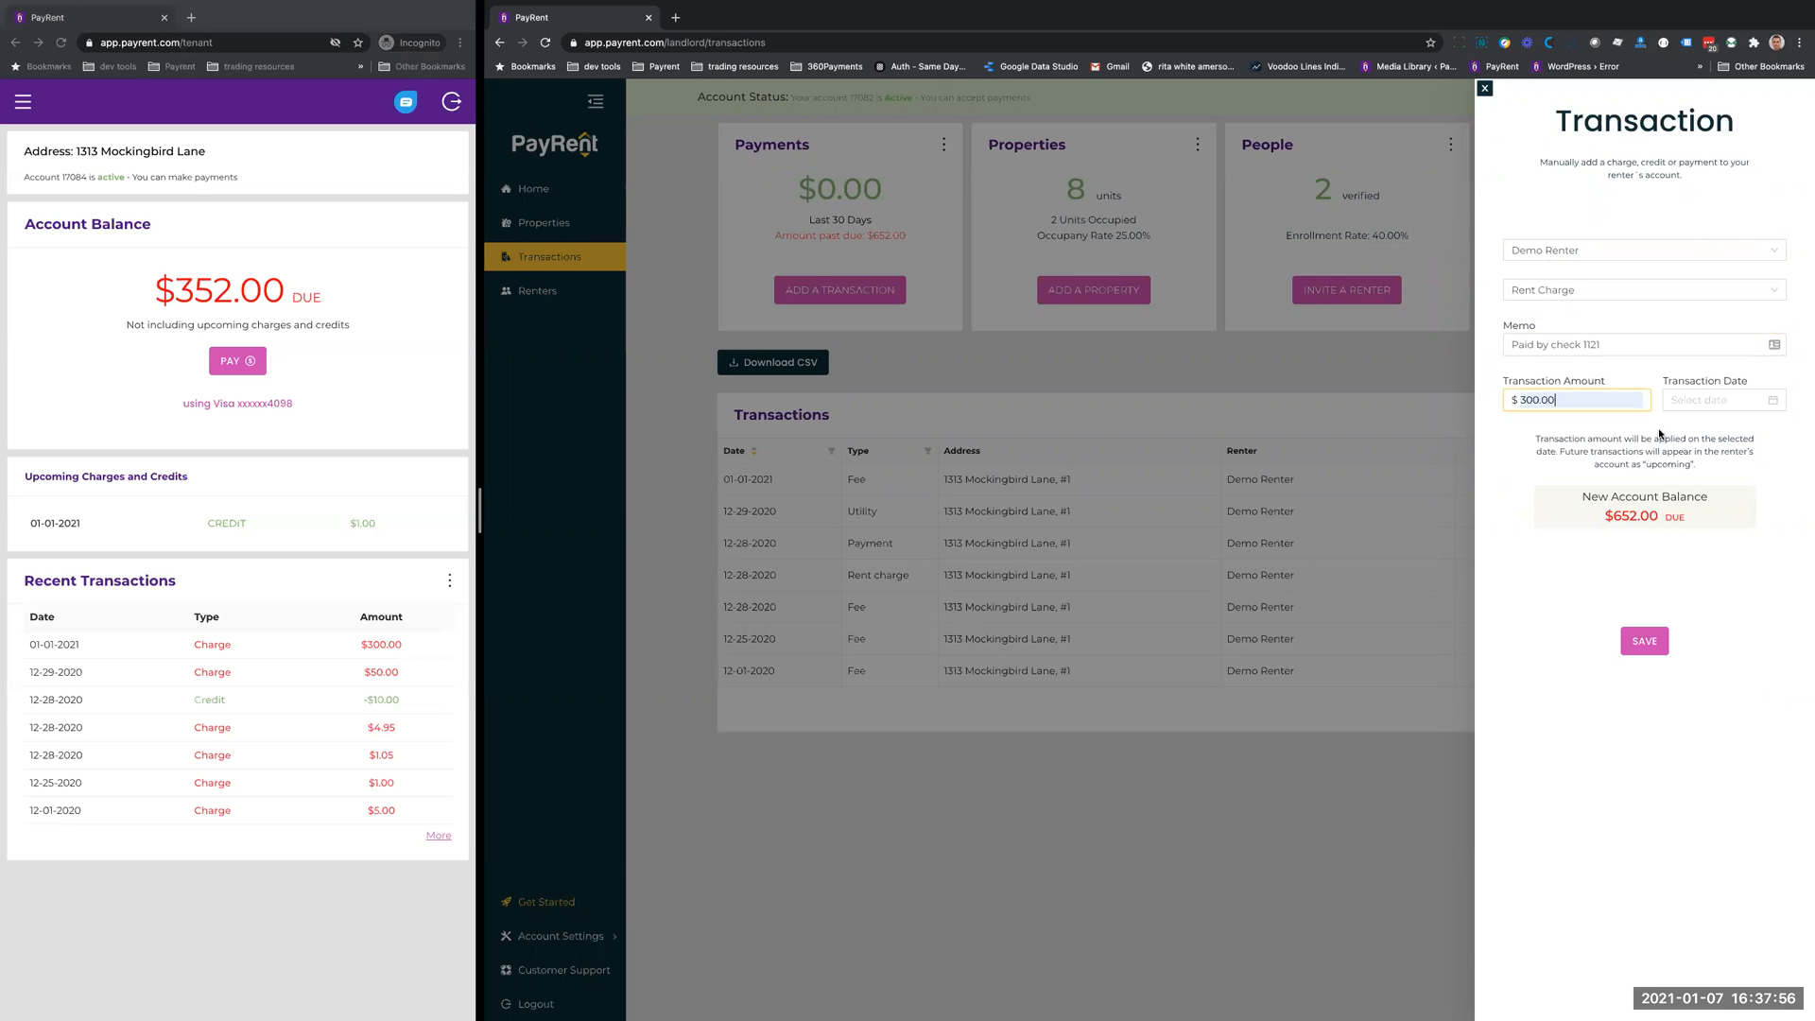
{"action": "left_click", "coordinate": [1704, 400]}
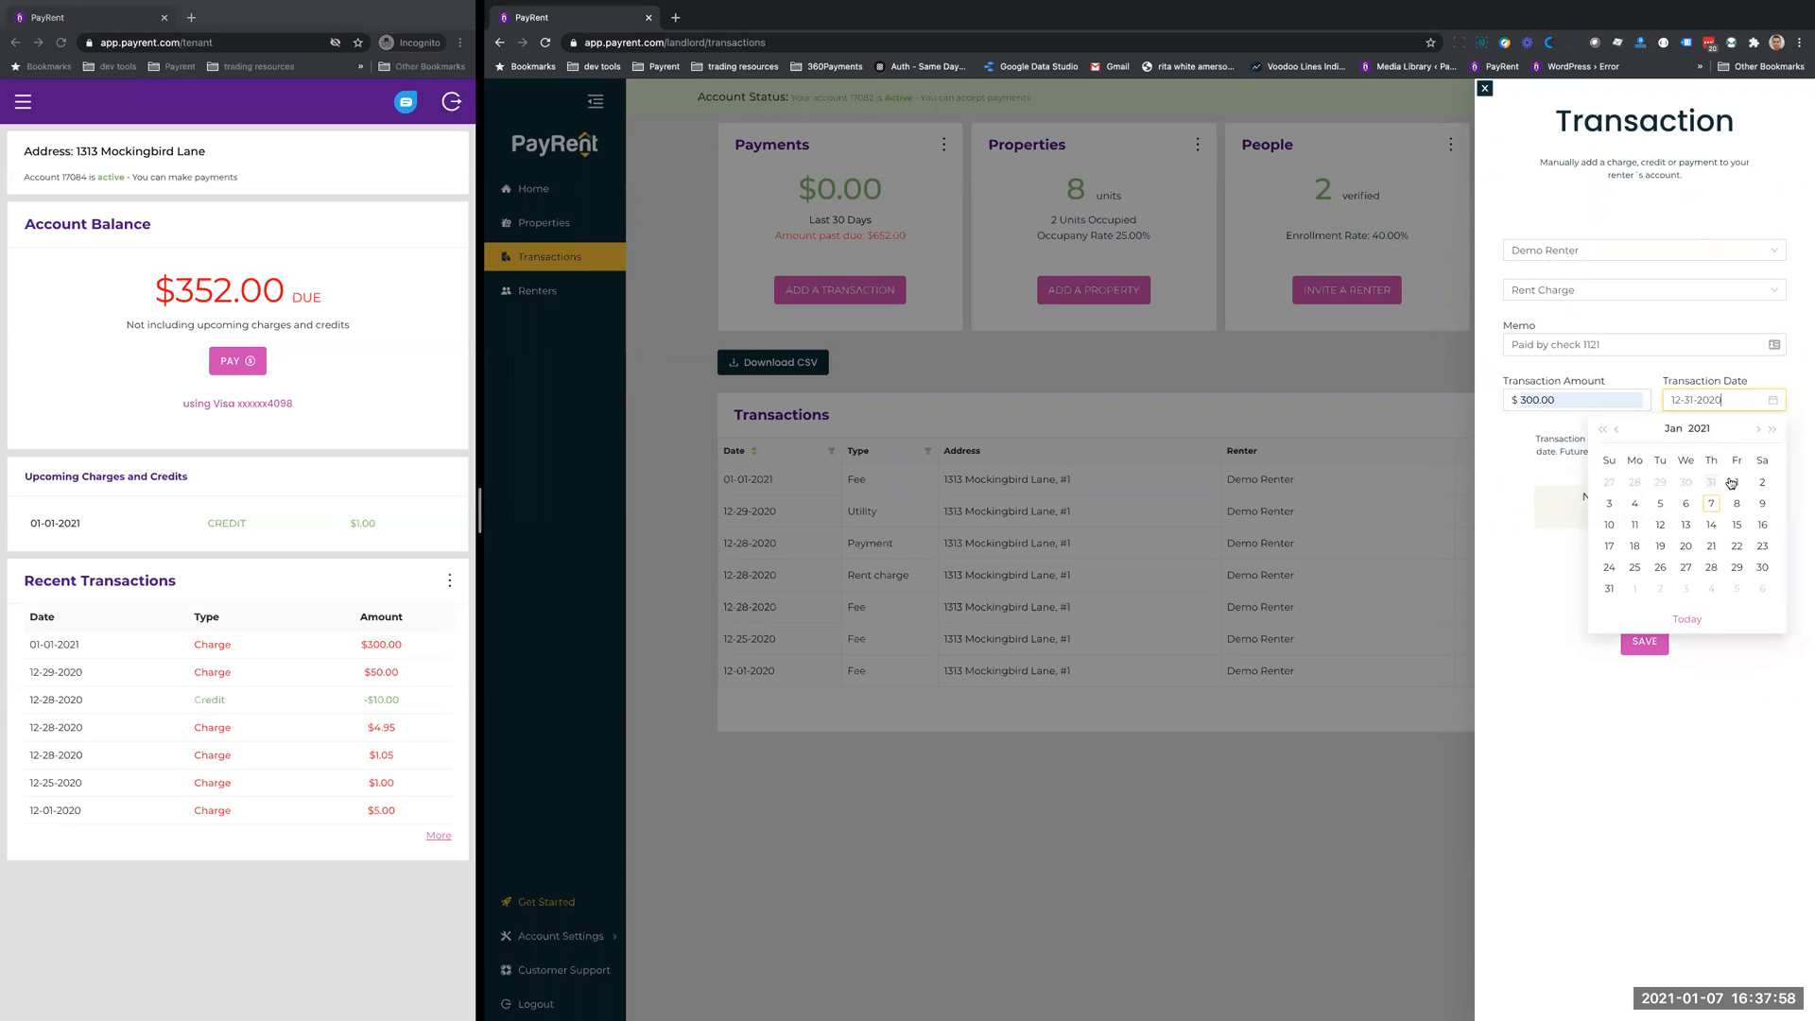
{"action": "left_click", "coordinate": [1644, 643]}
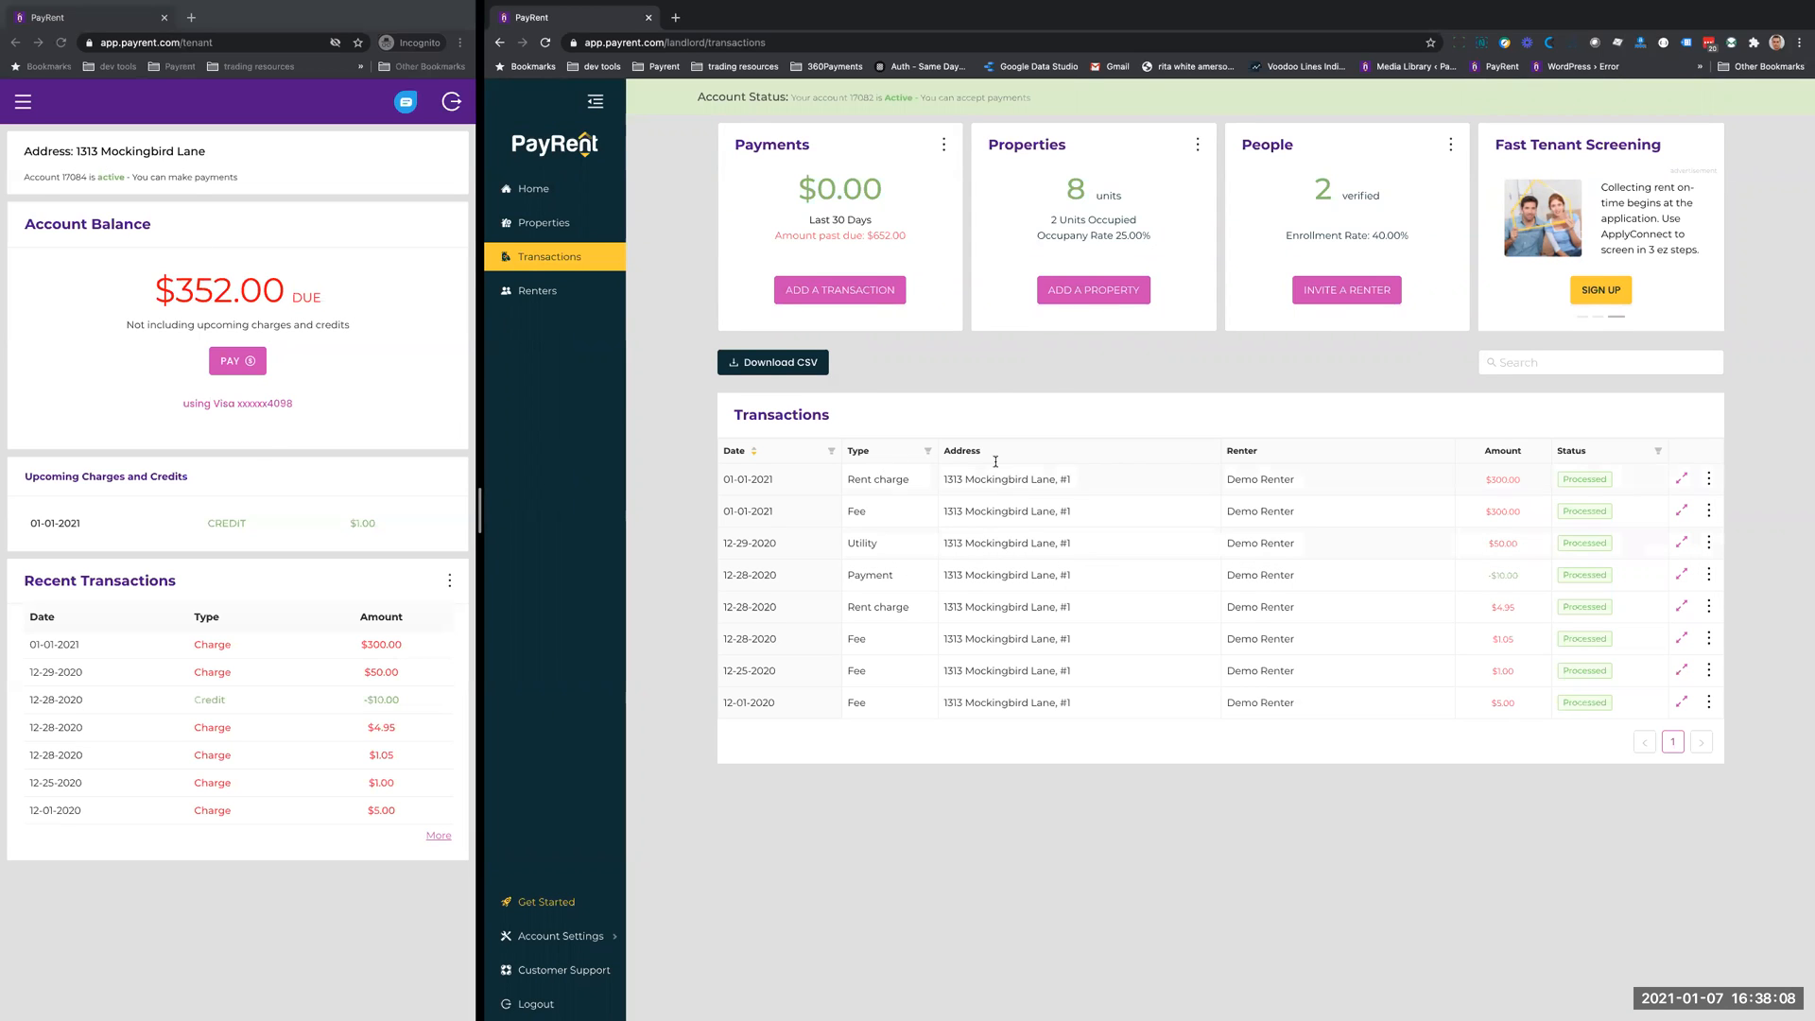
- Refresh the renter's account page to check the balance, and delete the rent charge dated 01-01-2021 from the landlord transactions
{"action": "left_click", "coordinate": [382, 315]}
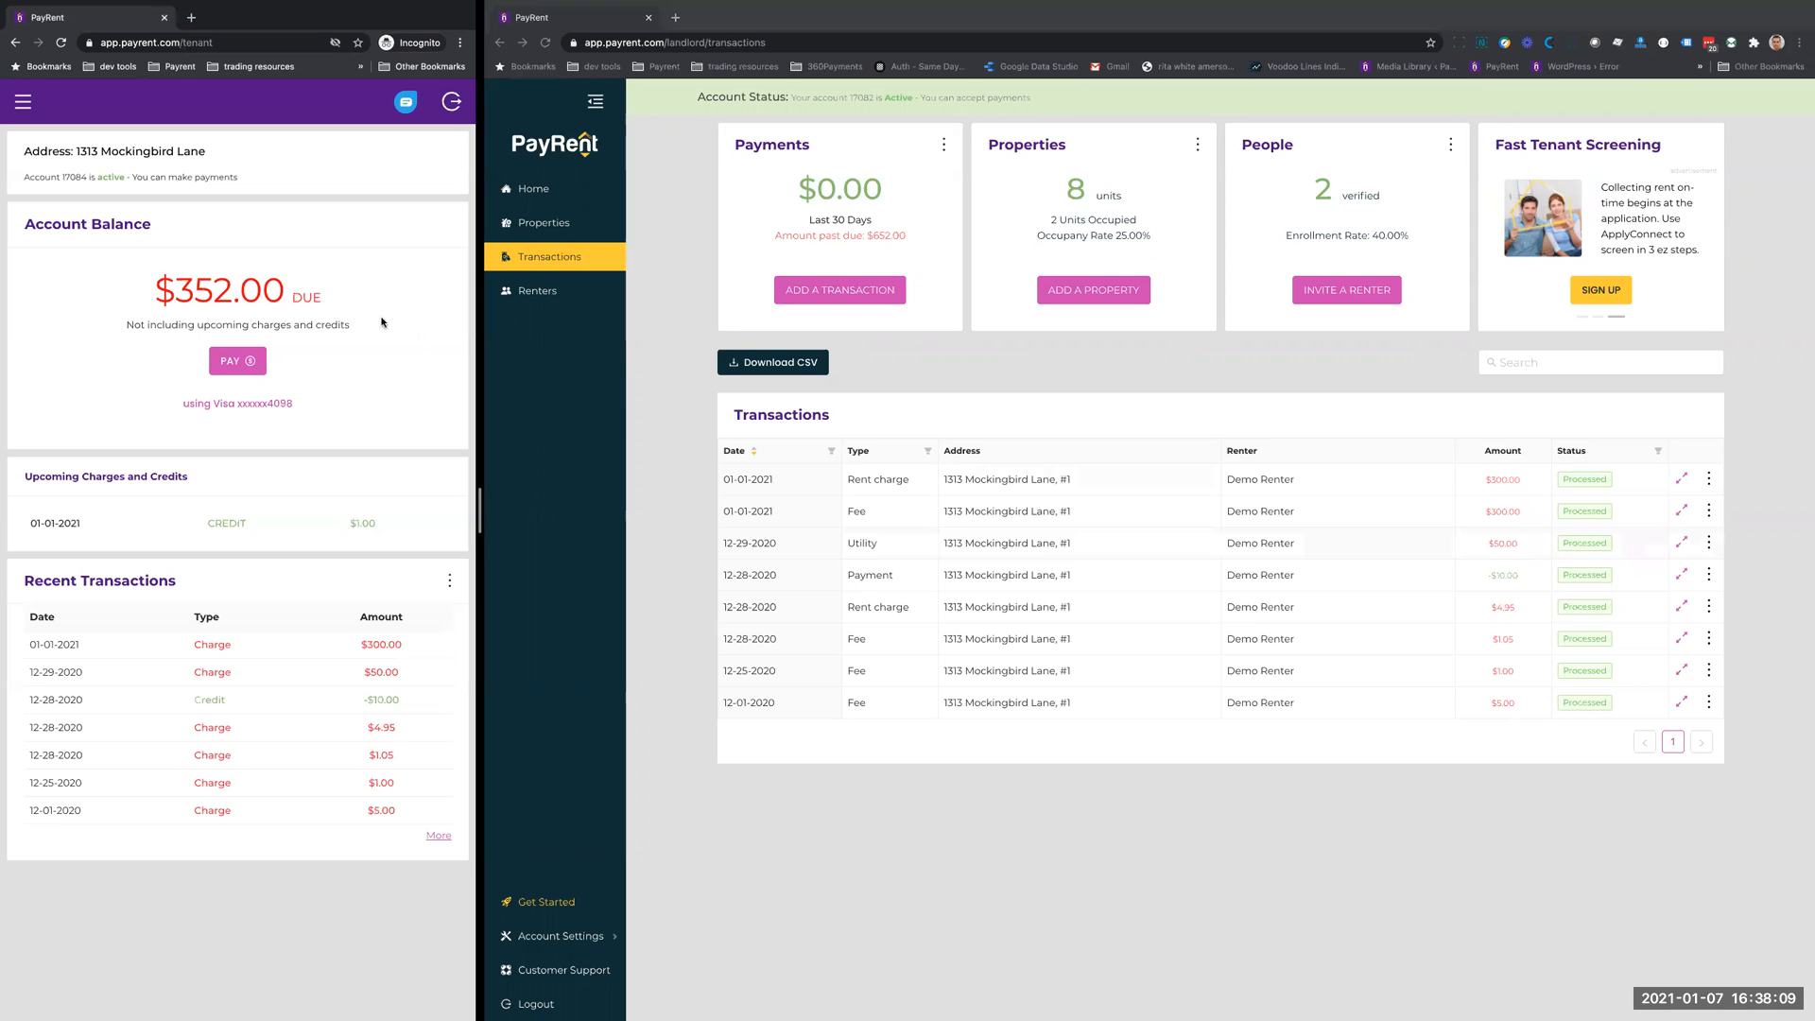
{"action": "left_click", "coordinate": [60, 43]}
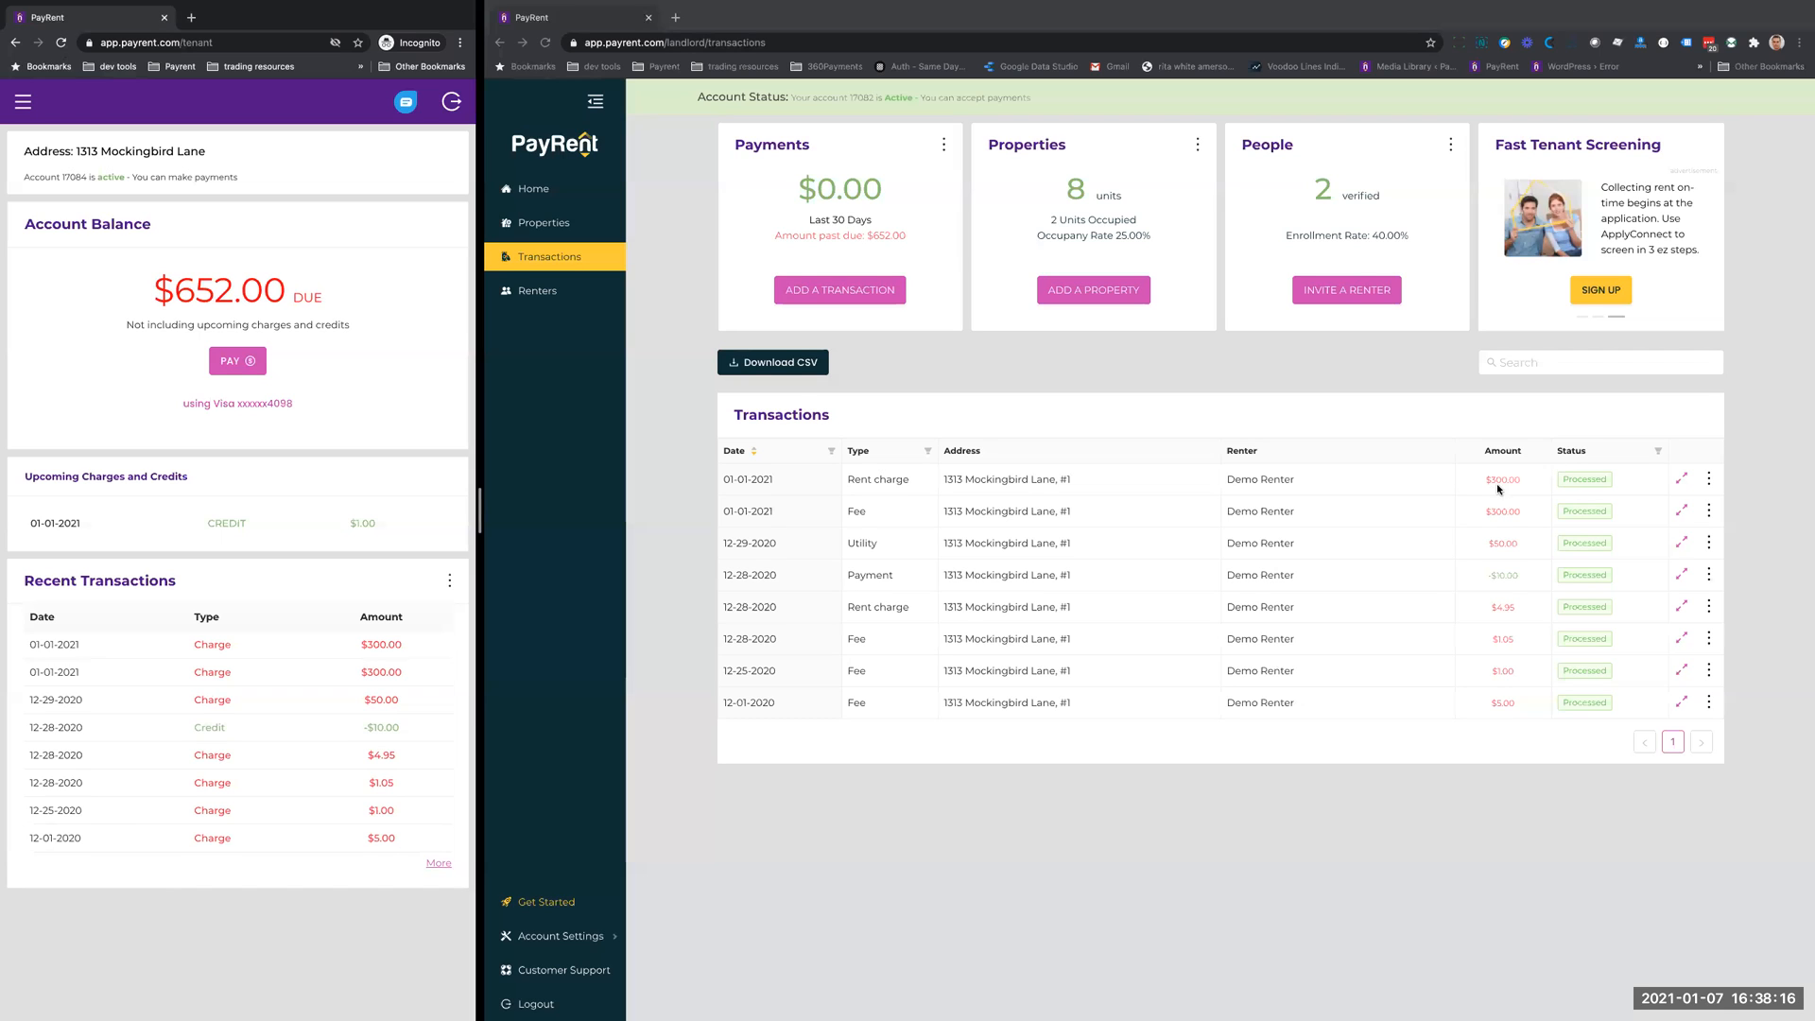
{"action": "left_click", "coordinate": [1709, 480]}
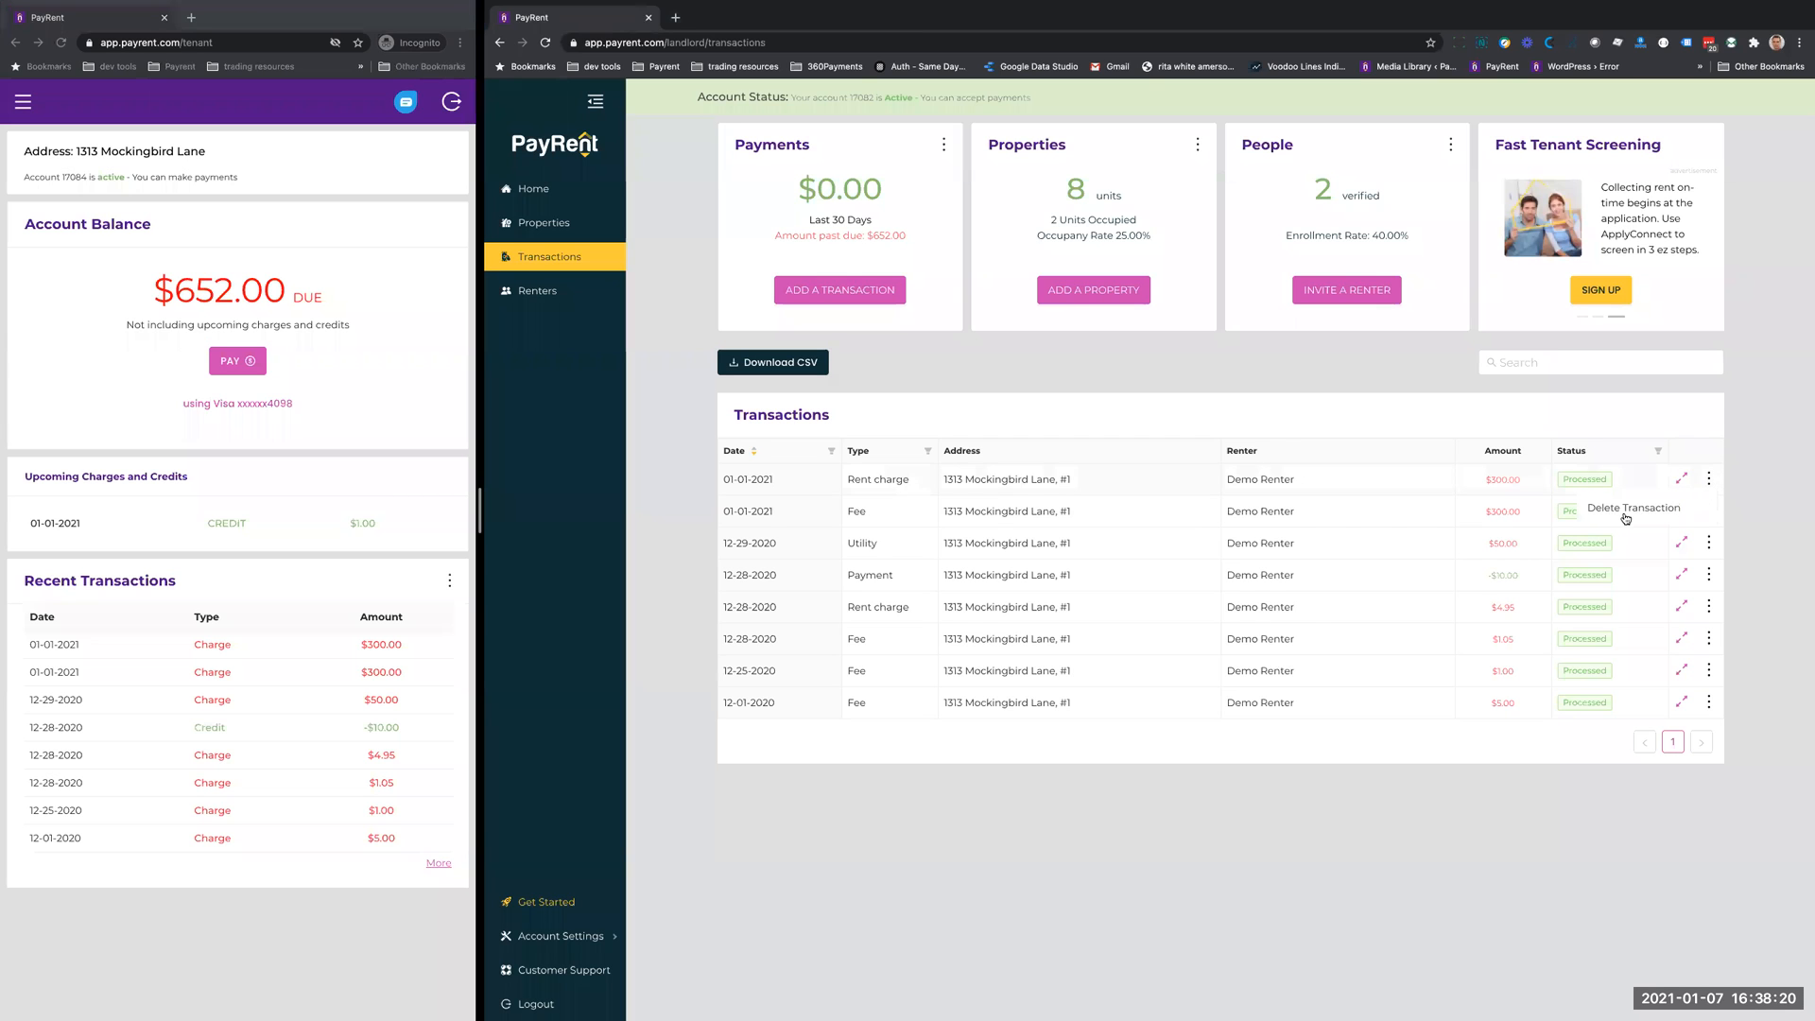
{"action": "left_click", "coordinate": [1641, 518]}
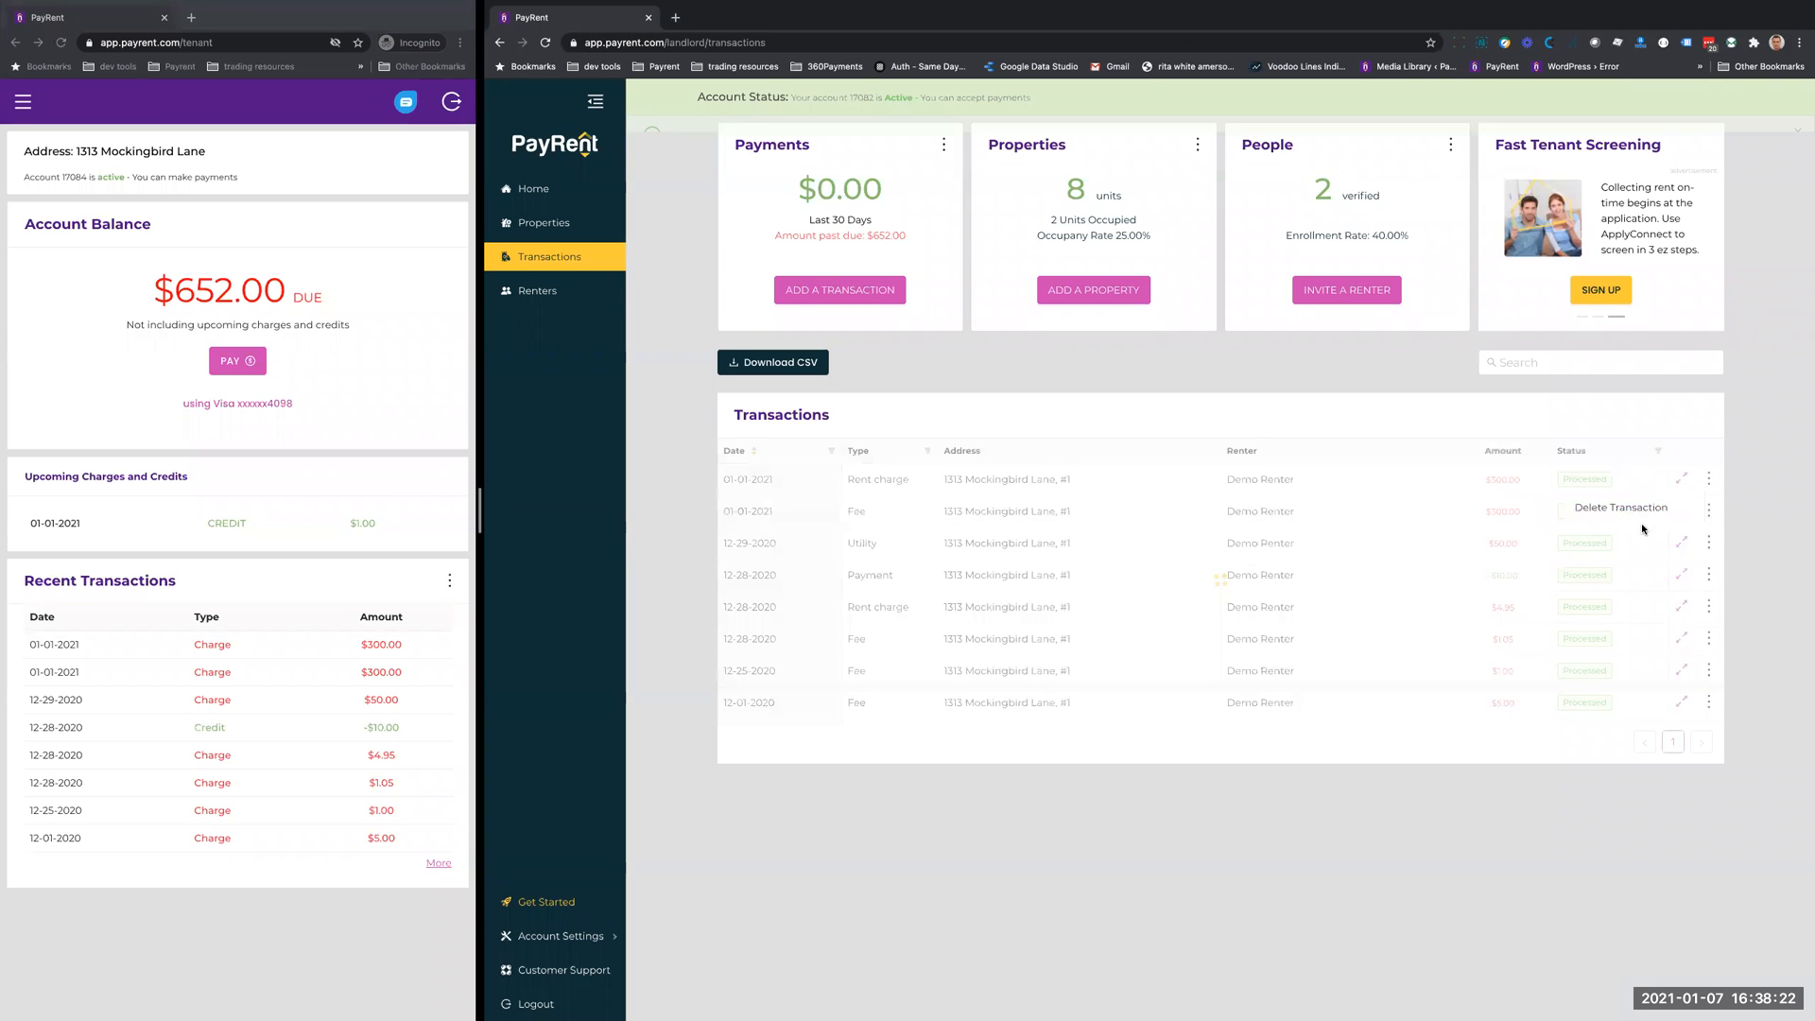
- Start a new transaction for the demo renter as a Payment with the memo "Paid by check 1121"
{"action": "left_click", "coordinate": [849, 291]}
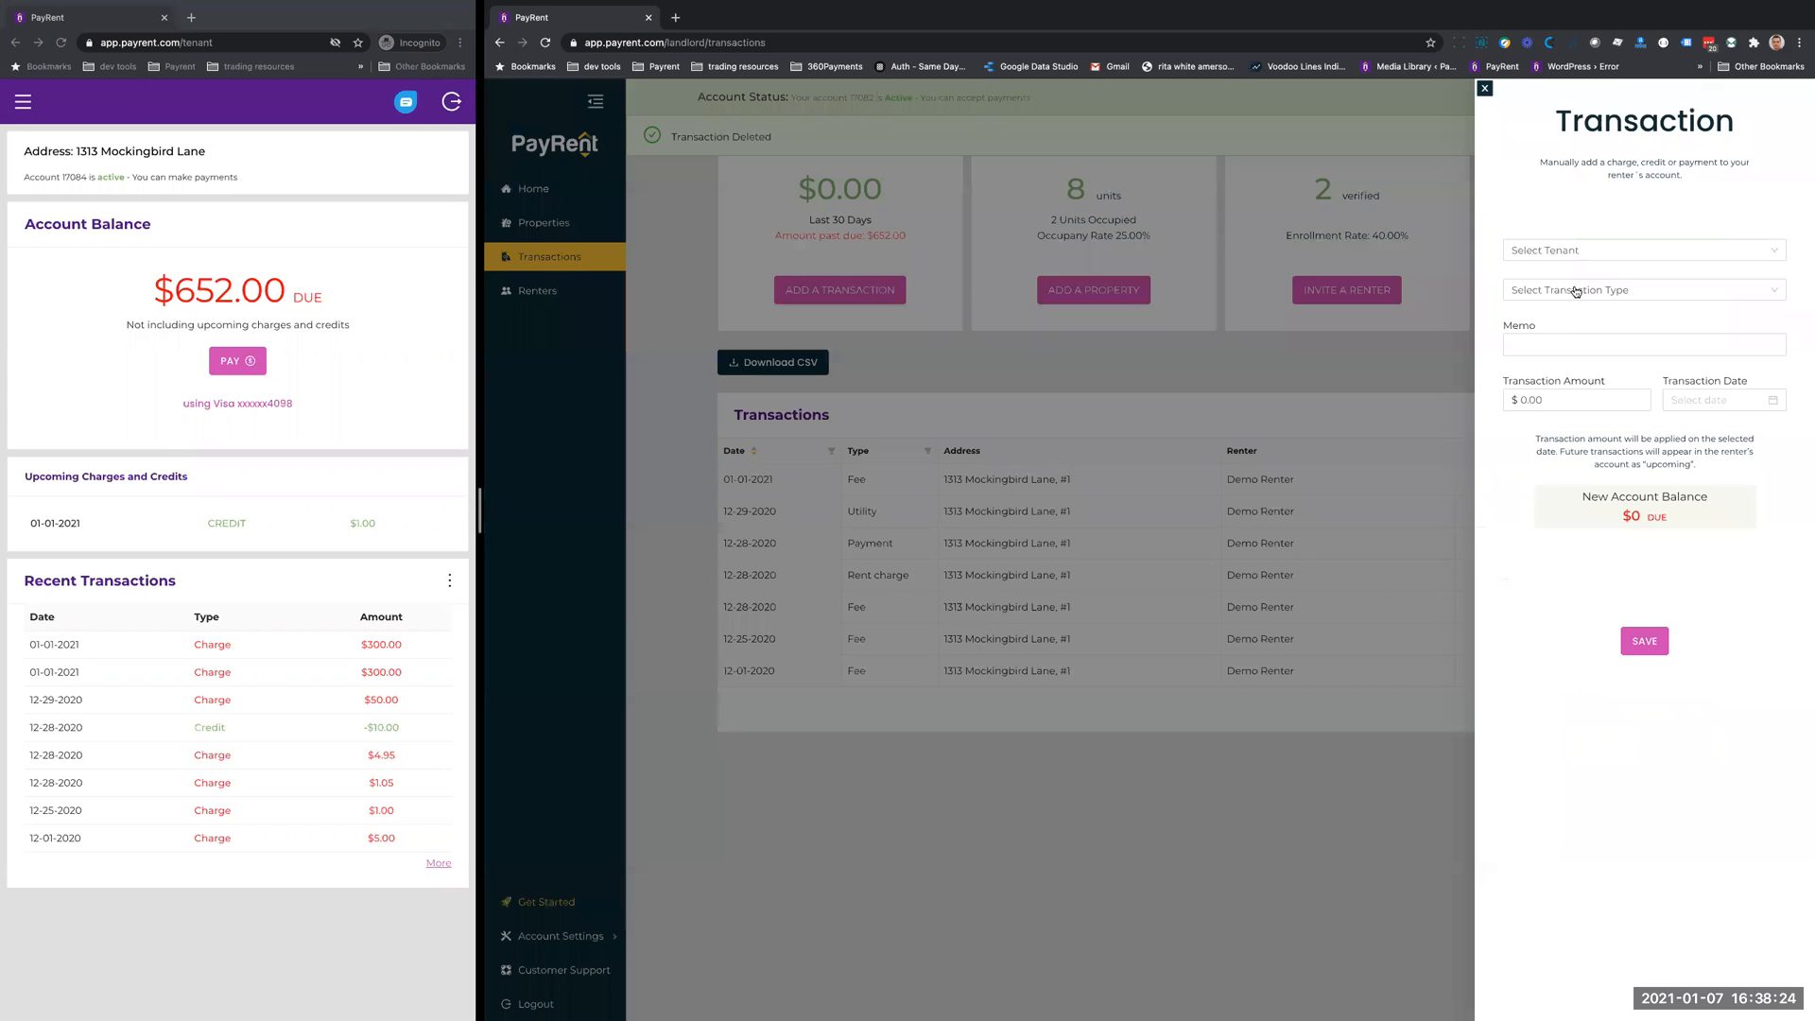
{"action": "left_click", "coordinate": [1577, 252]}
{"action": "left_click", "coordinate": [1564, 291]}
{"action": "left_click", "coordinate": [1559, 292]}
{"action": "left_click", "coordinate": [1545, 342]}
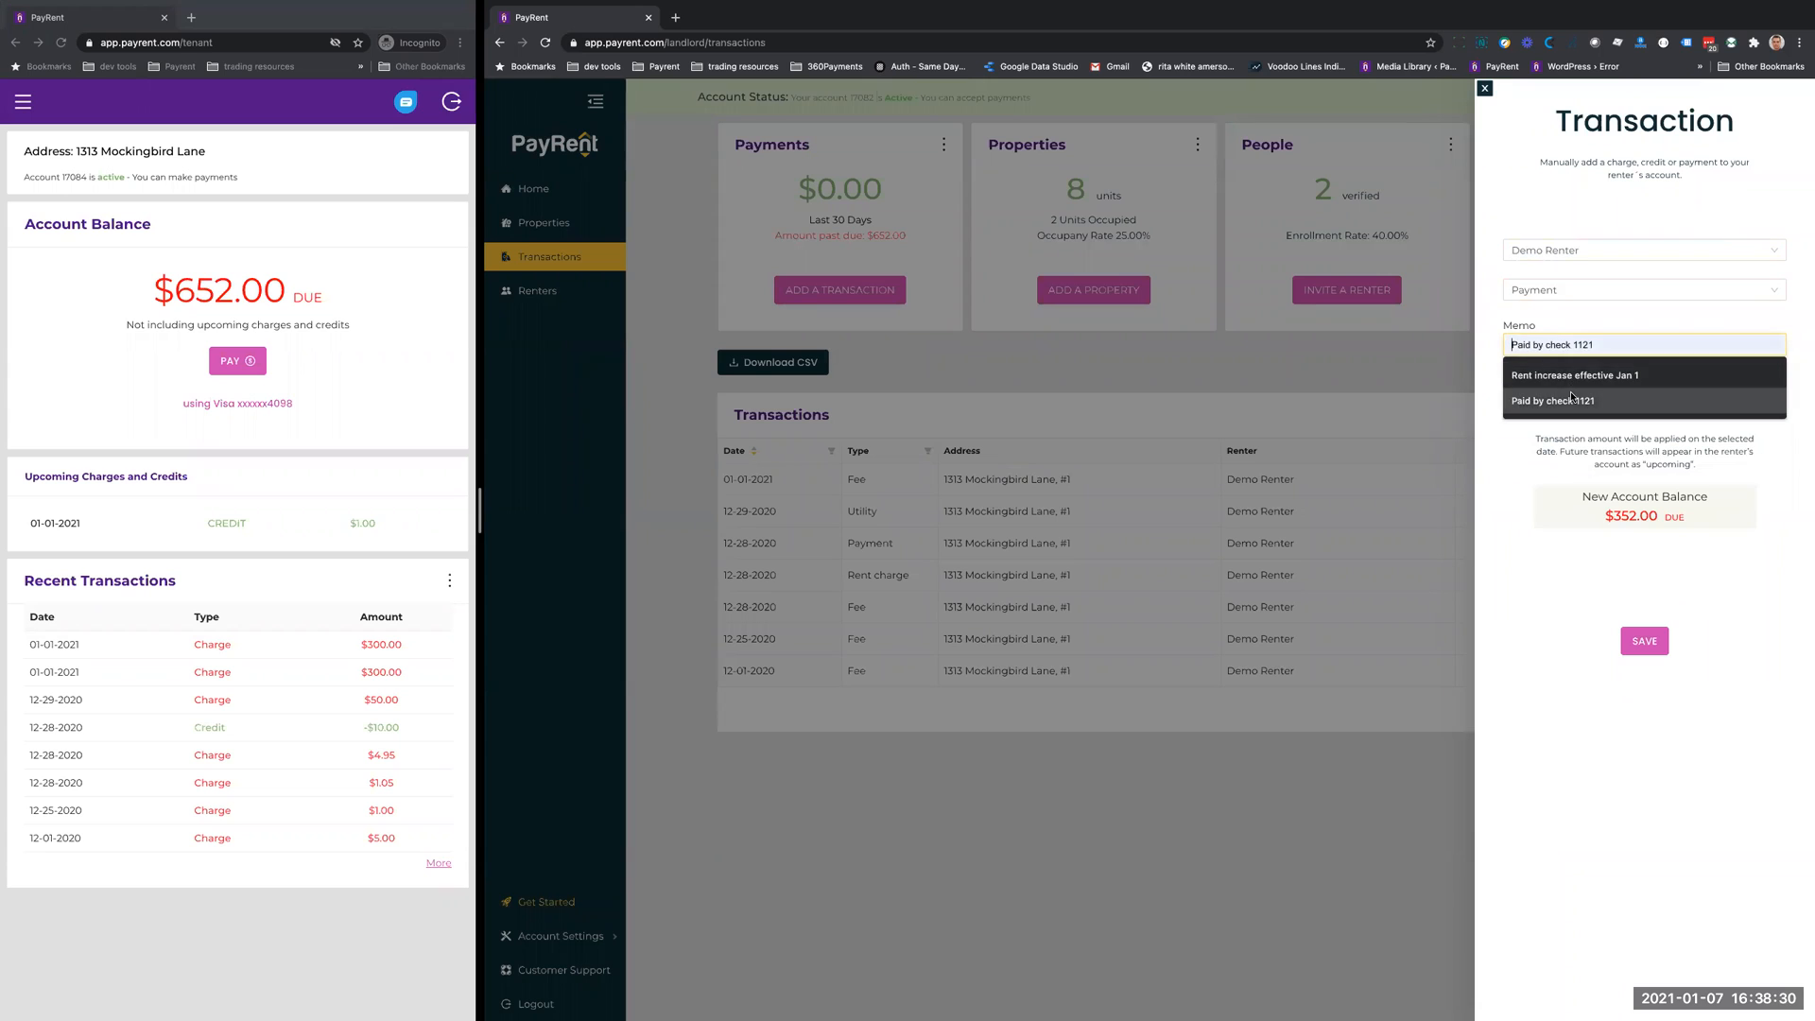
{"action": "left_click", "coordinate": [1572, 397]}
- Save the payment with an amount of $300 and the date 01-01-2021, and check its memo in the transactions list
{"action": "left_click", "coordinate": [1550, 401]}
{"action": "type", "text": "300"}
{"action": "left_click", "coordinate": [1699, 399]}
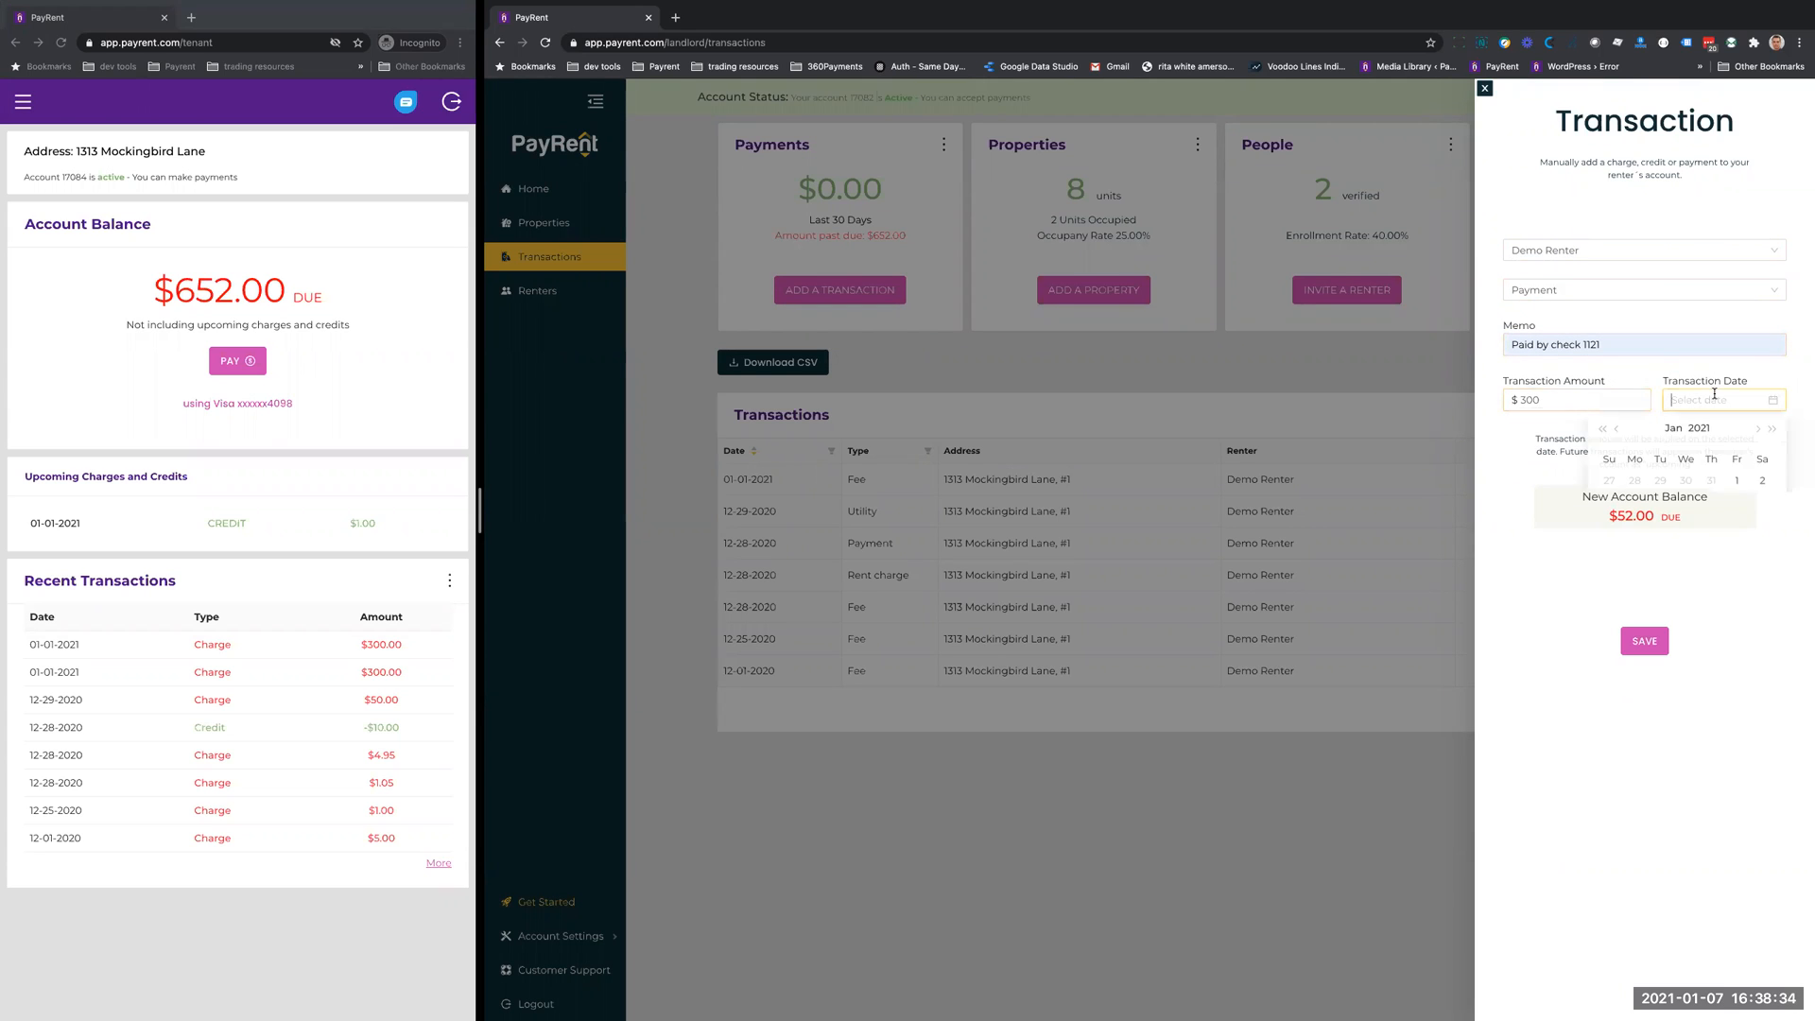
{"action": "left_click", "coordinate": [1736, 483]}
{"action": "left_click", "coordinate": [1640, 641]}
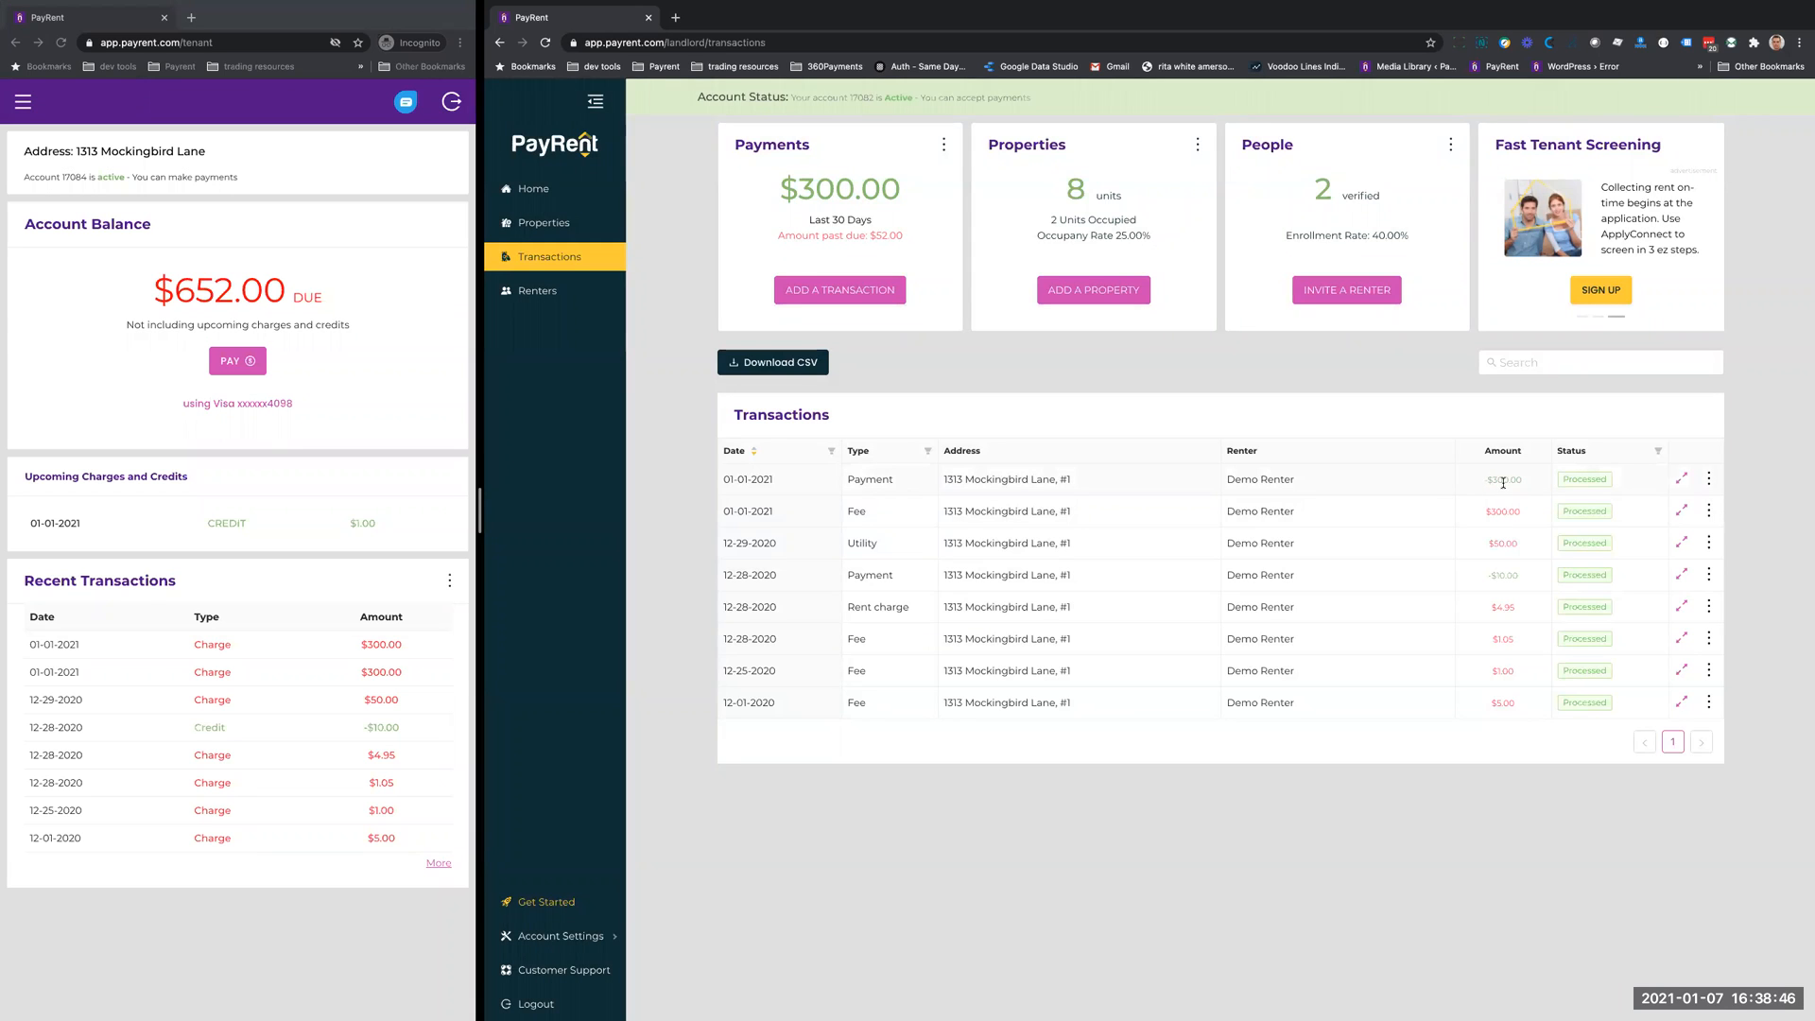
{"action": "left_click", "coordinate": [1681, 479]}
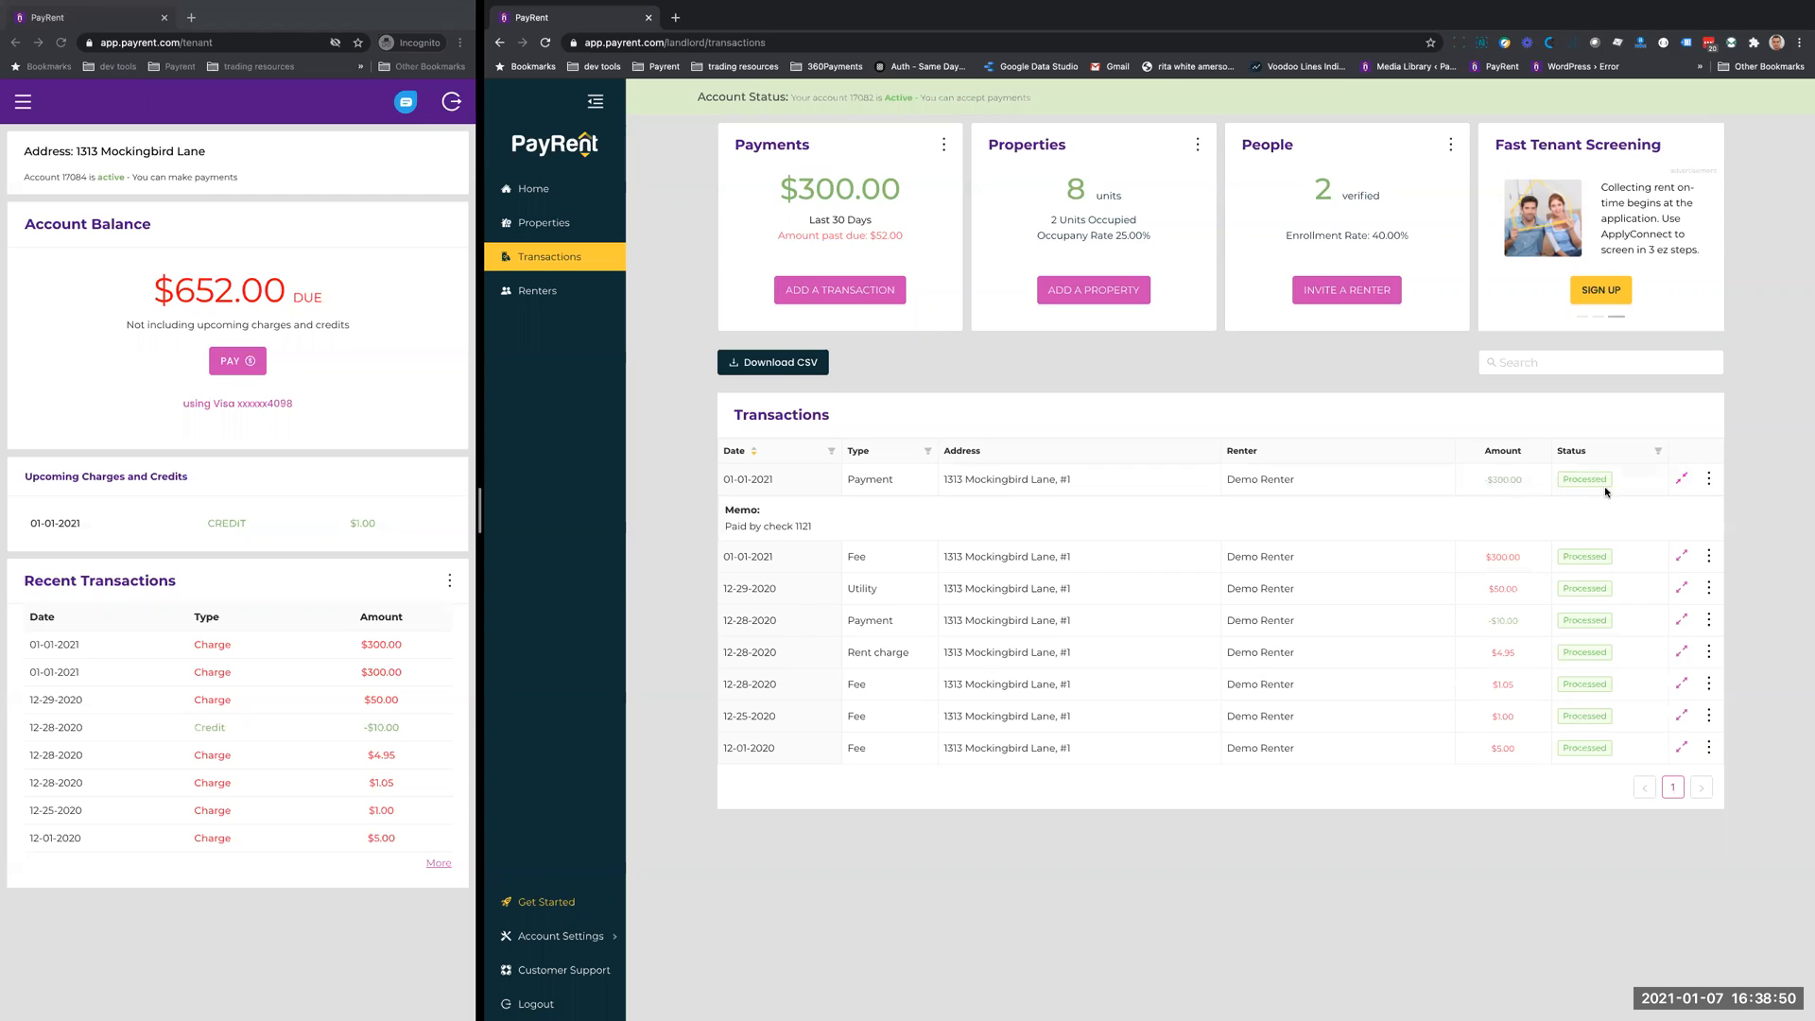
{"action": "left_click", "coordinate": [1682, 478]}
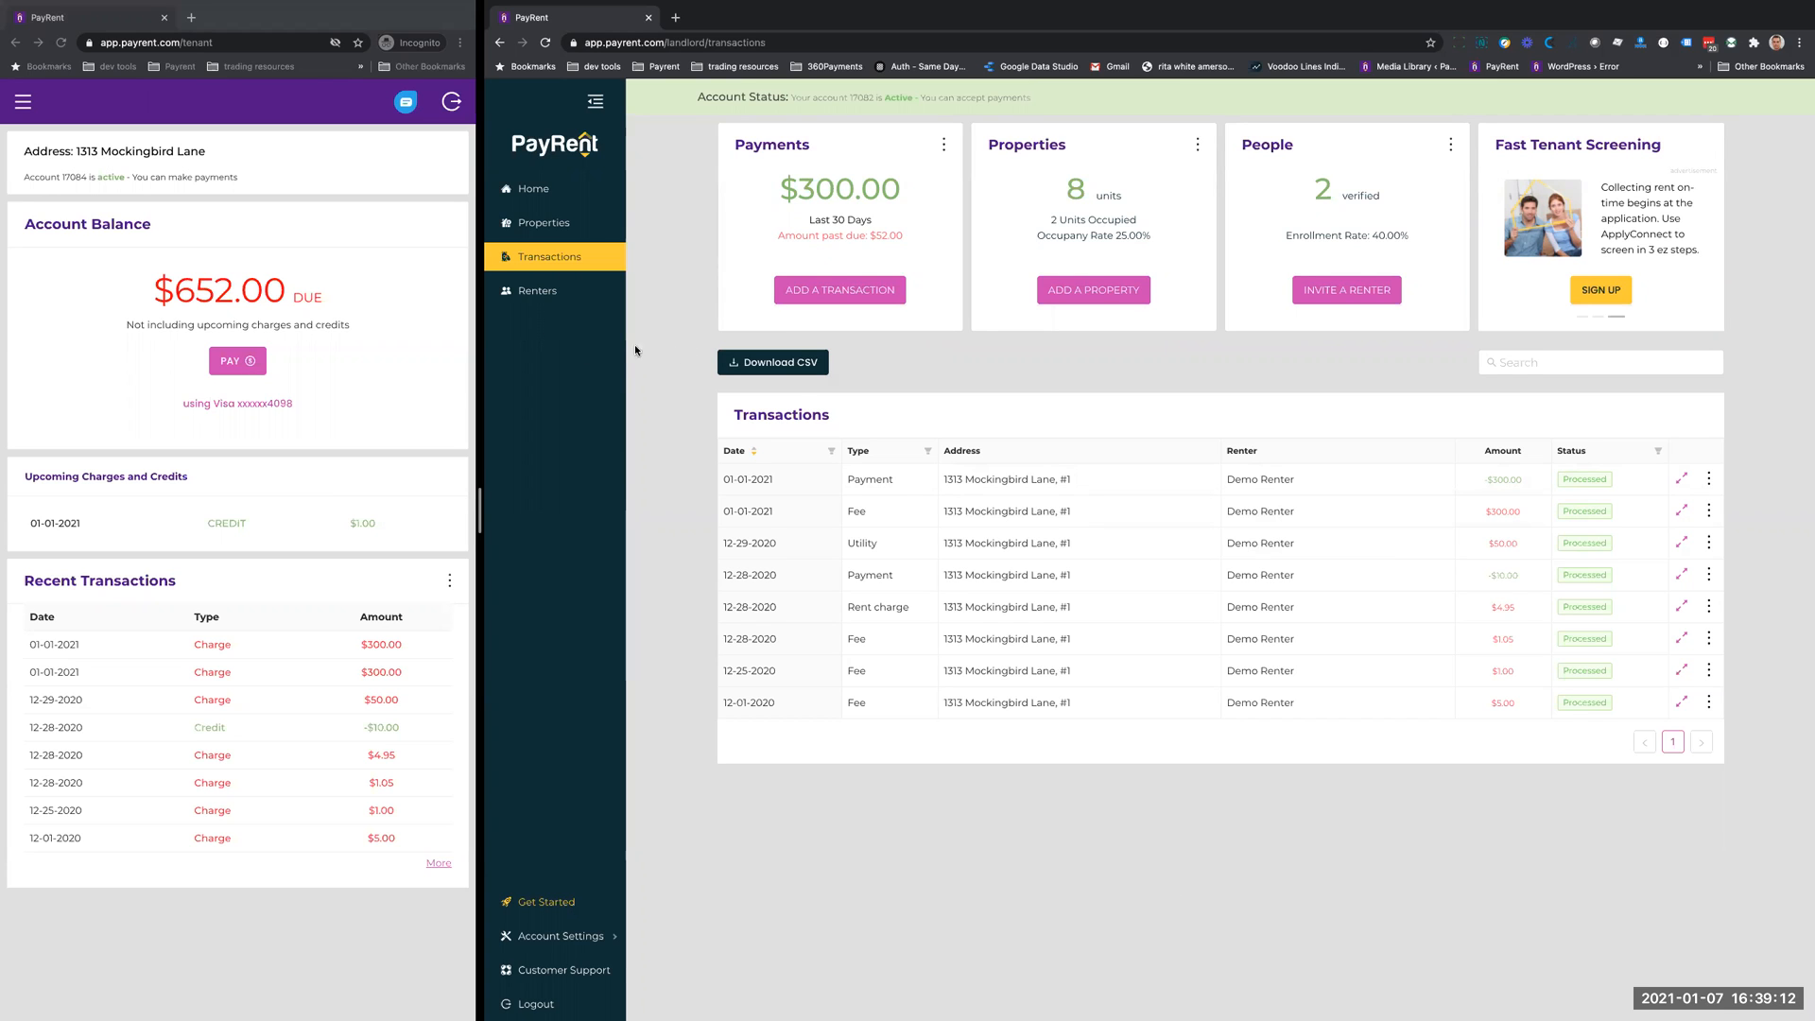
- Filter the renters list to those past due and send a past due notice to the listed renter
{"action": "left_click", "coordinate": [540, 292]}
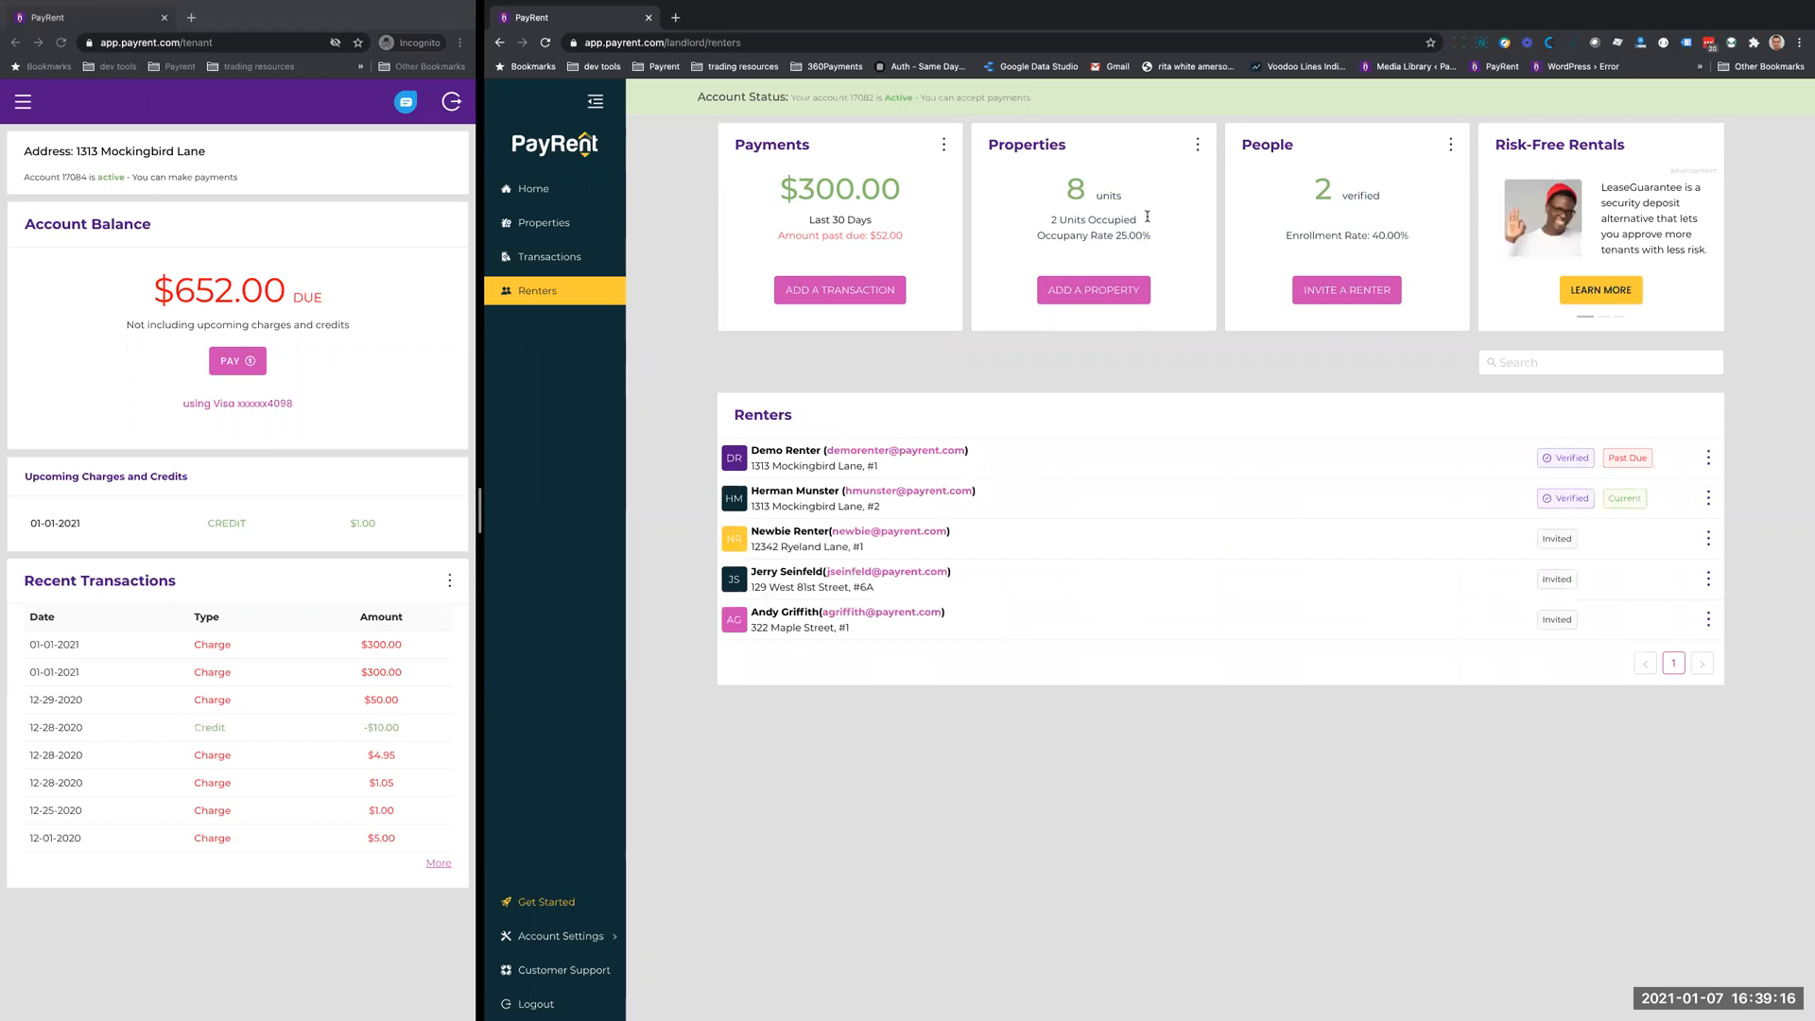
{"action": "left_click", "coordinate": [1451, 146]}
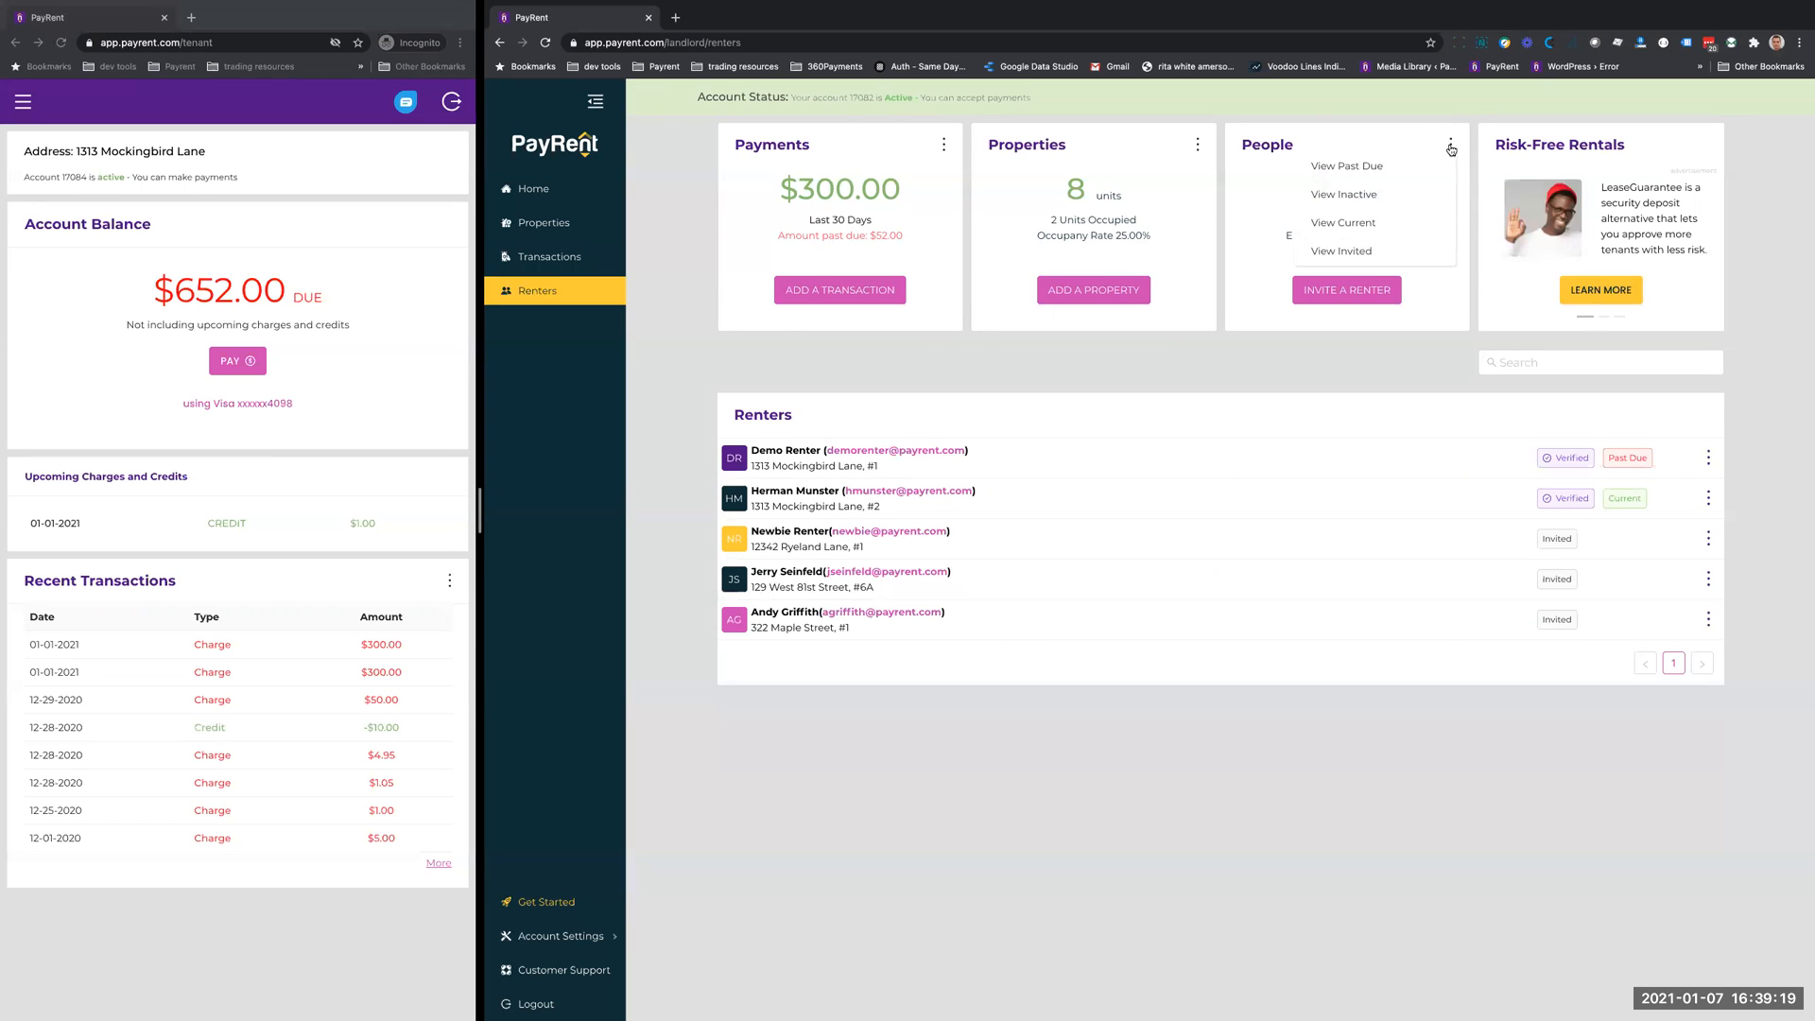
{"action": "left_click", "coordinate": [1332, 168]}
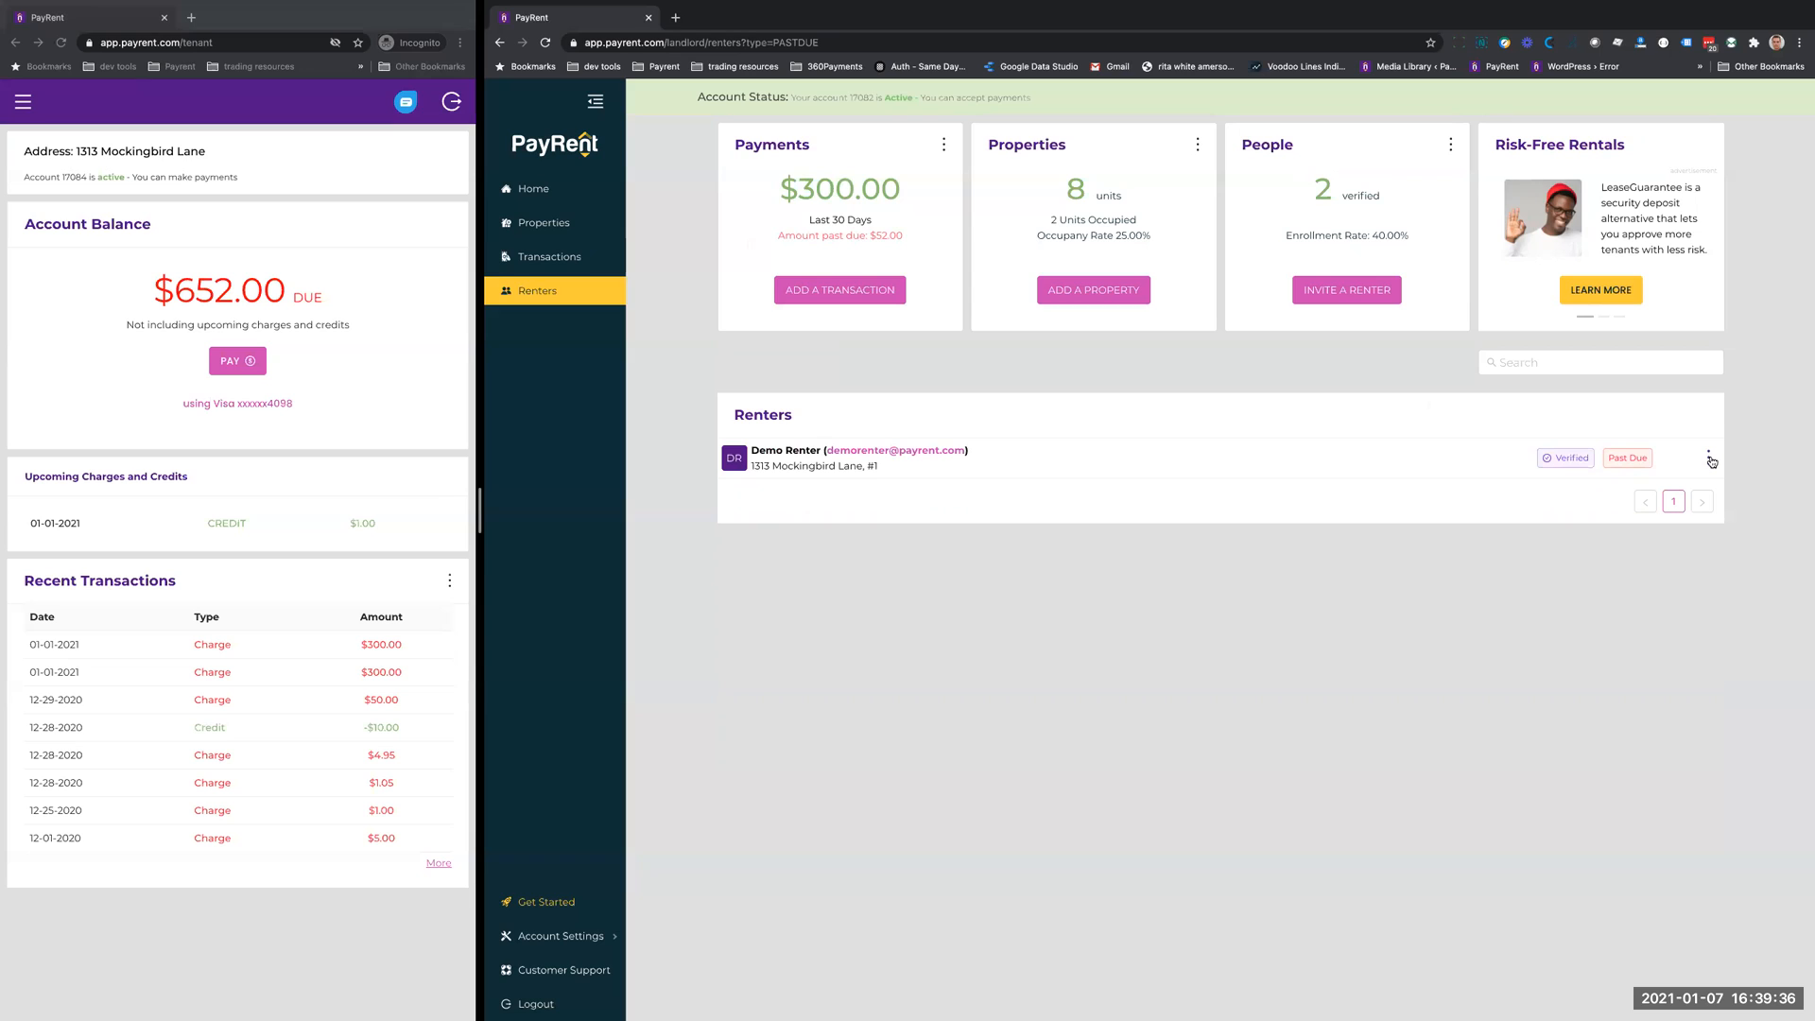
{"action": "left_click", "coordinate": [1709, 458]}
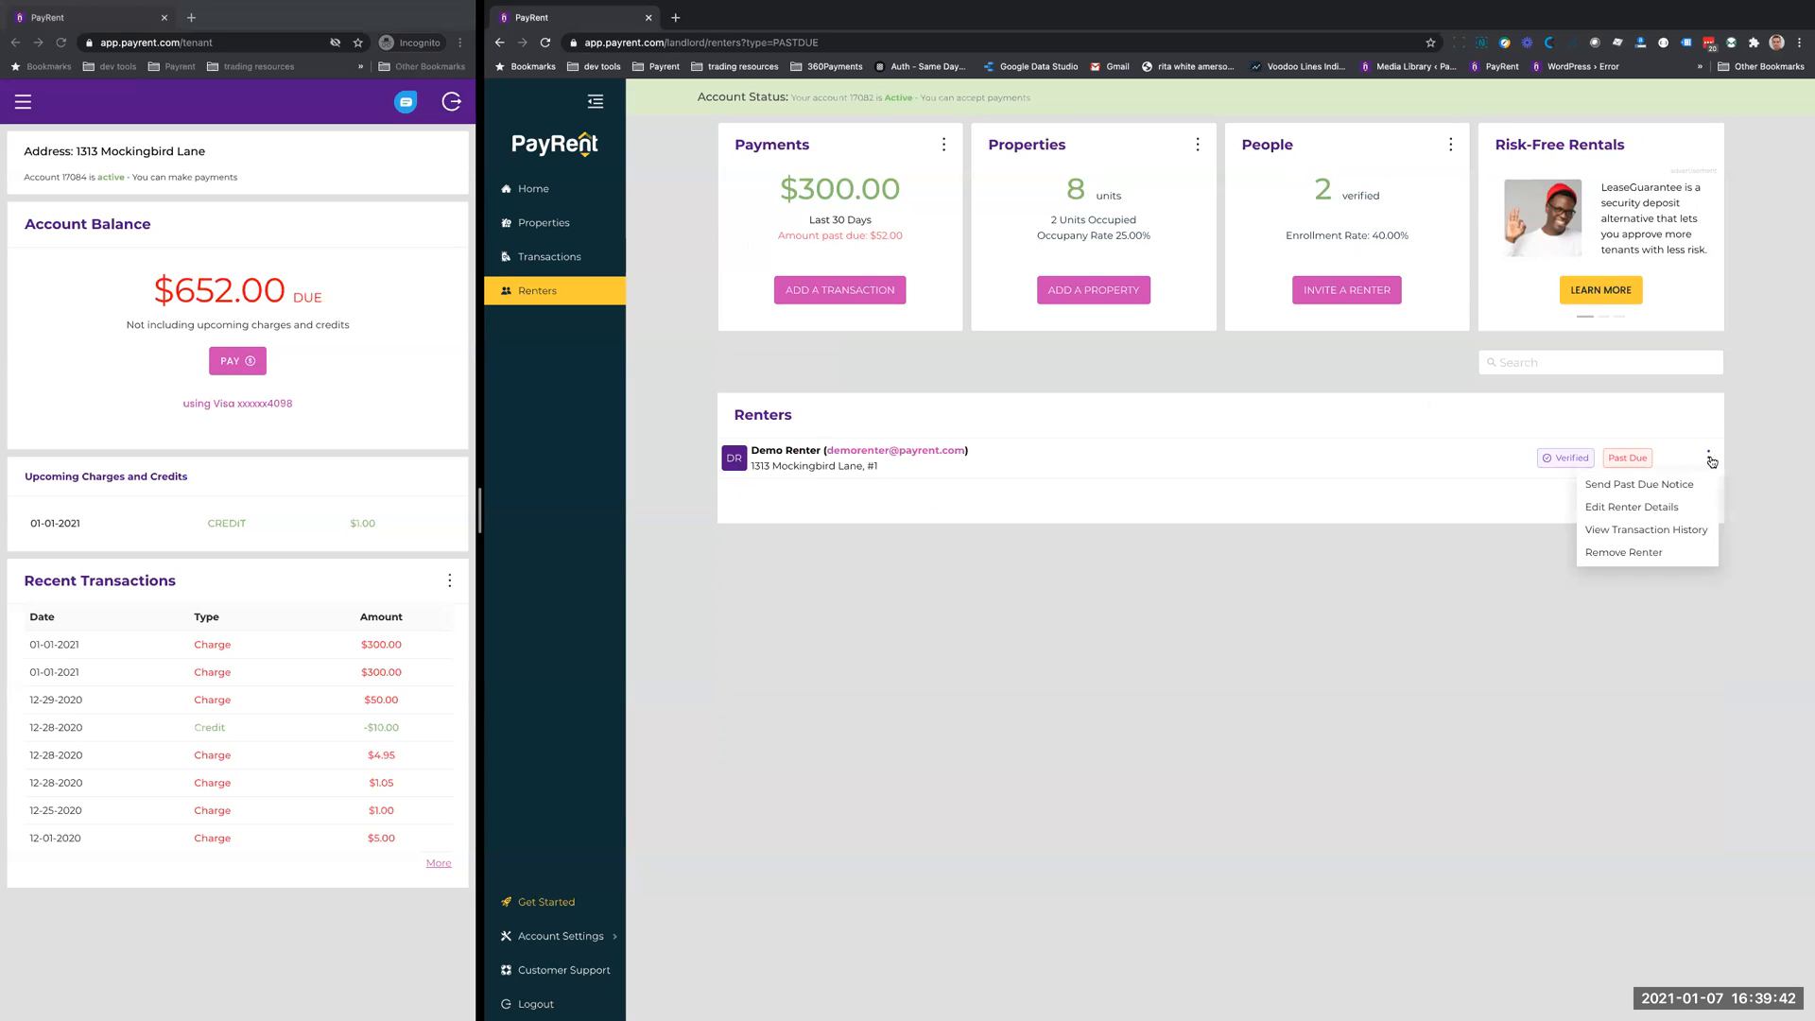
{"action": "left_click", "coordinate": [1622, 485]}
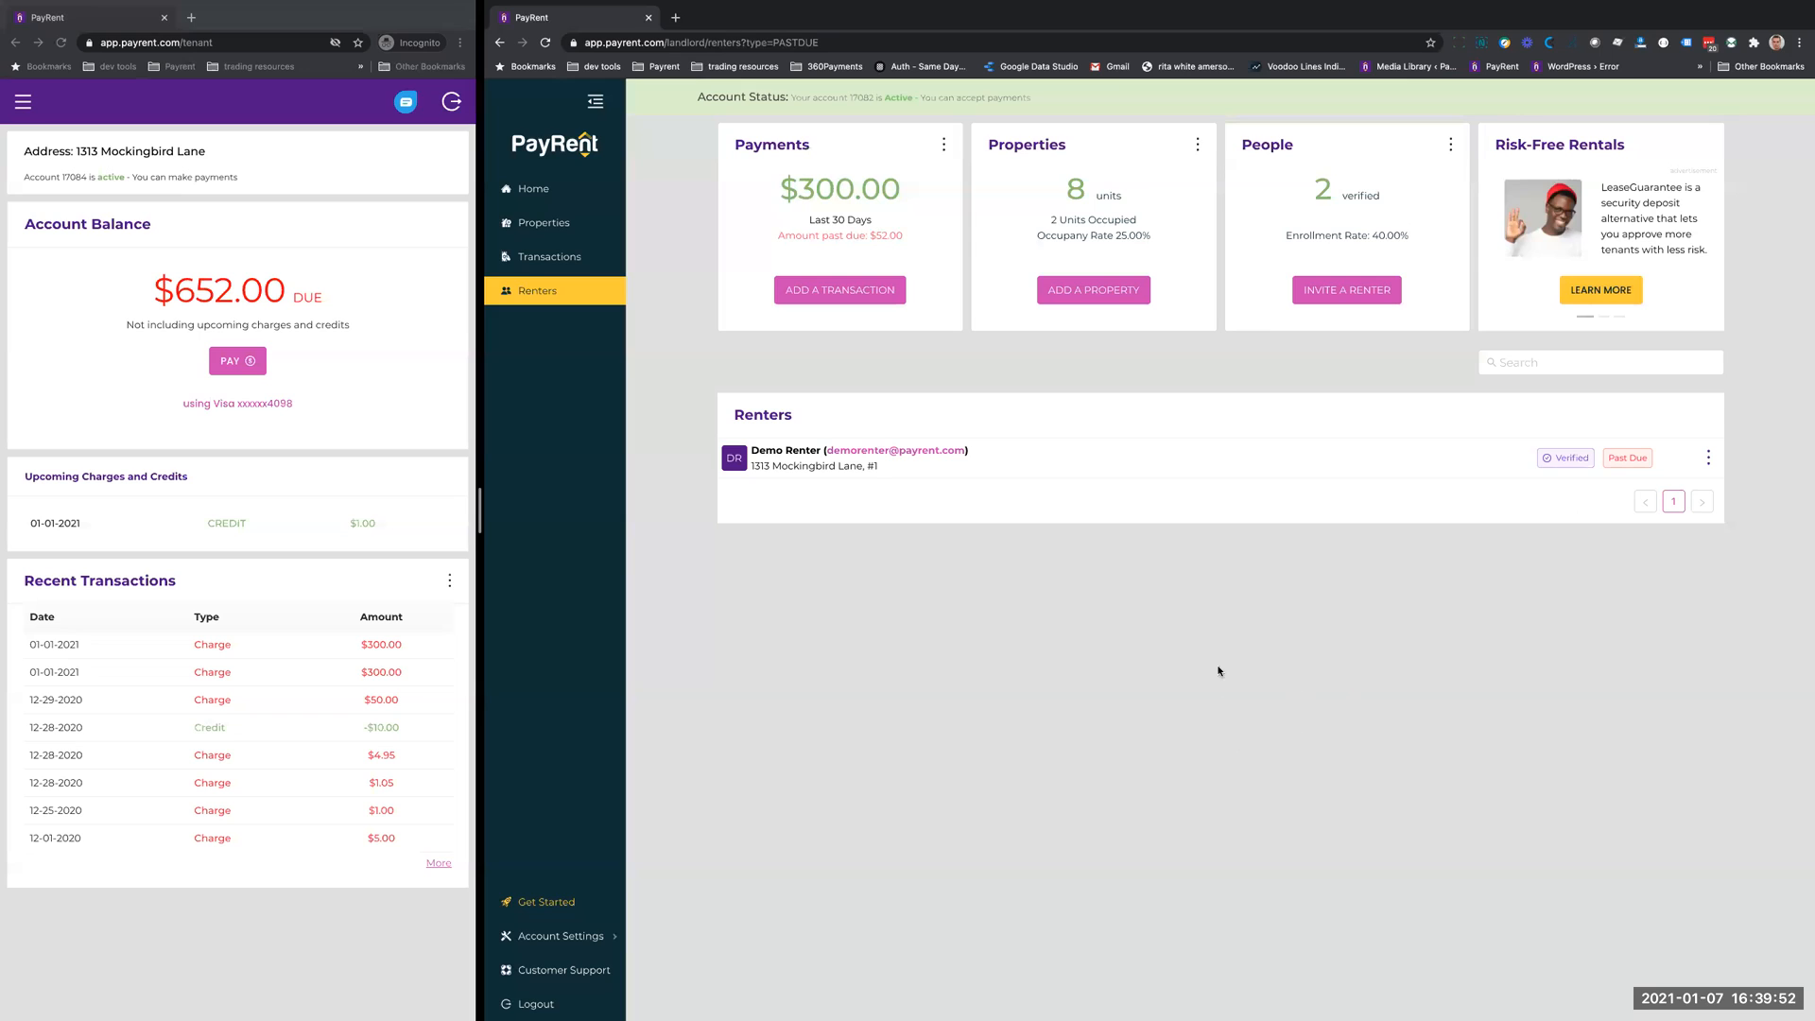
- View the past-due renter's transaction history, and review the actions available for that renter in the full renters list
{"action": "left_click", "coordinate": [1707, 457]}
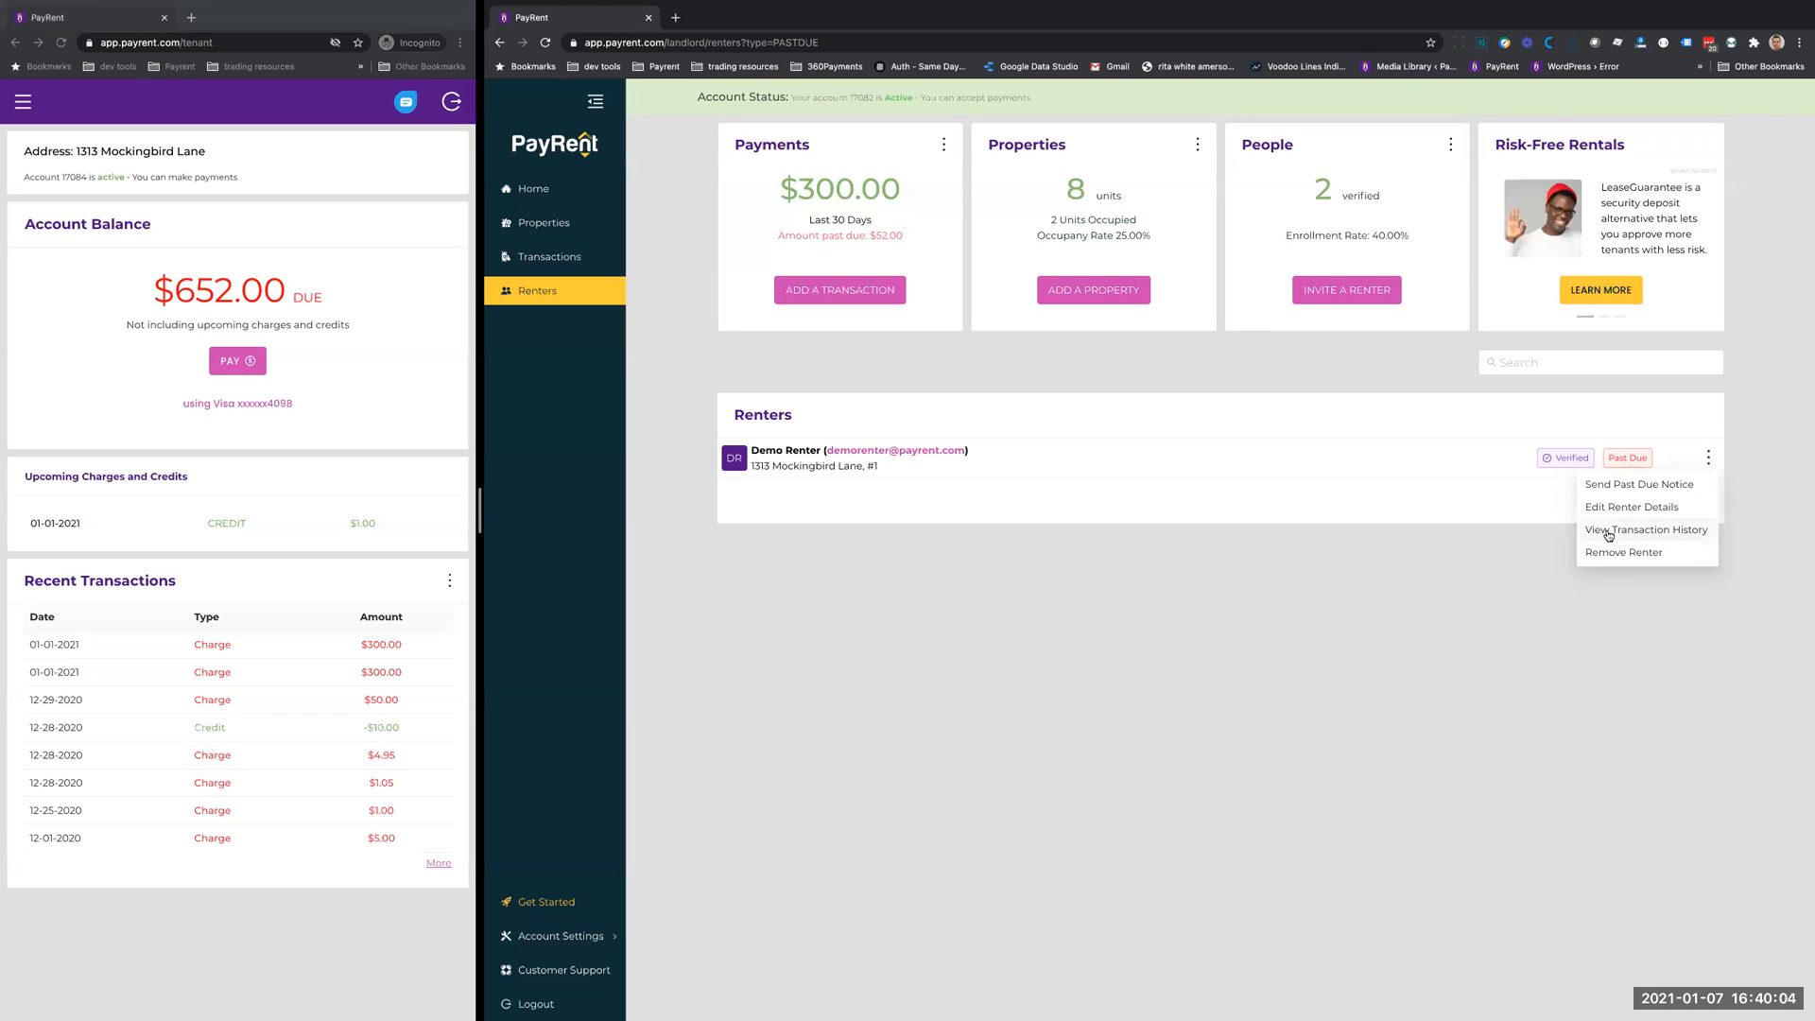
{"action": "left_click", "coordinate": [1642, 534]}
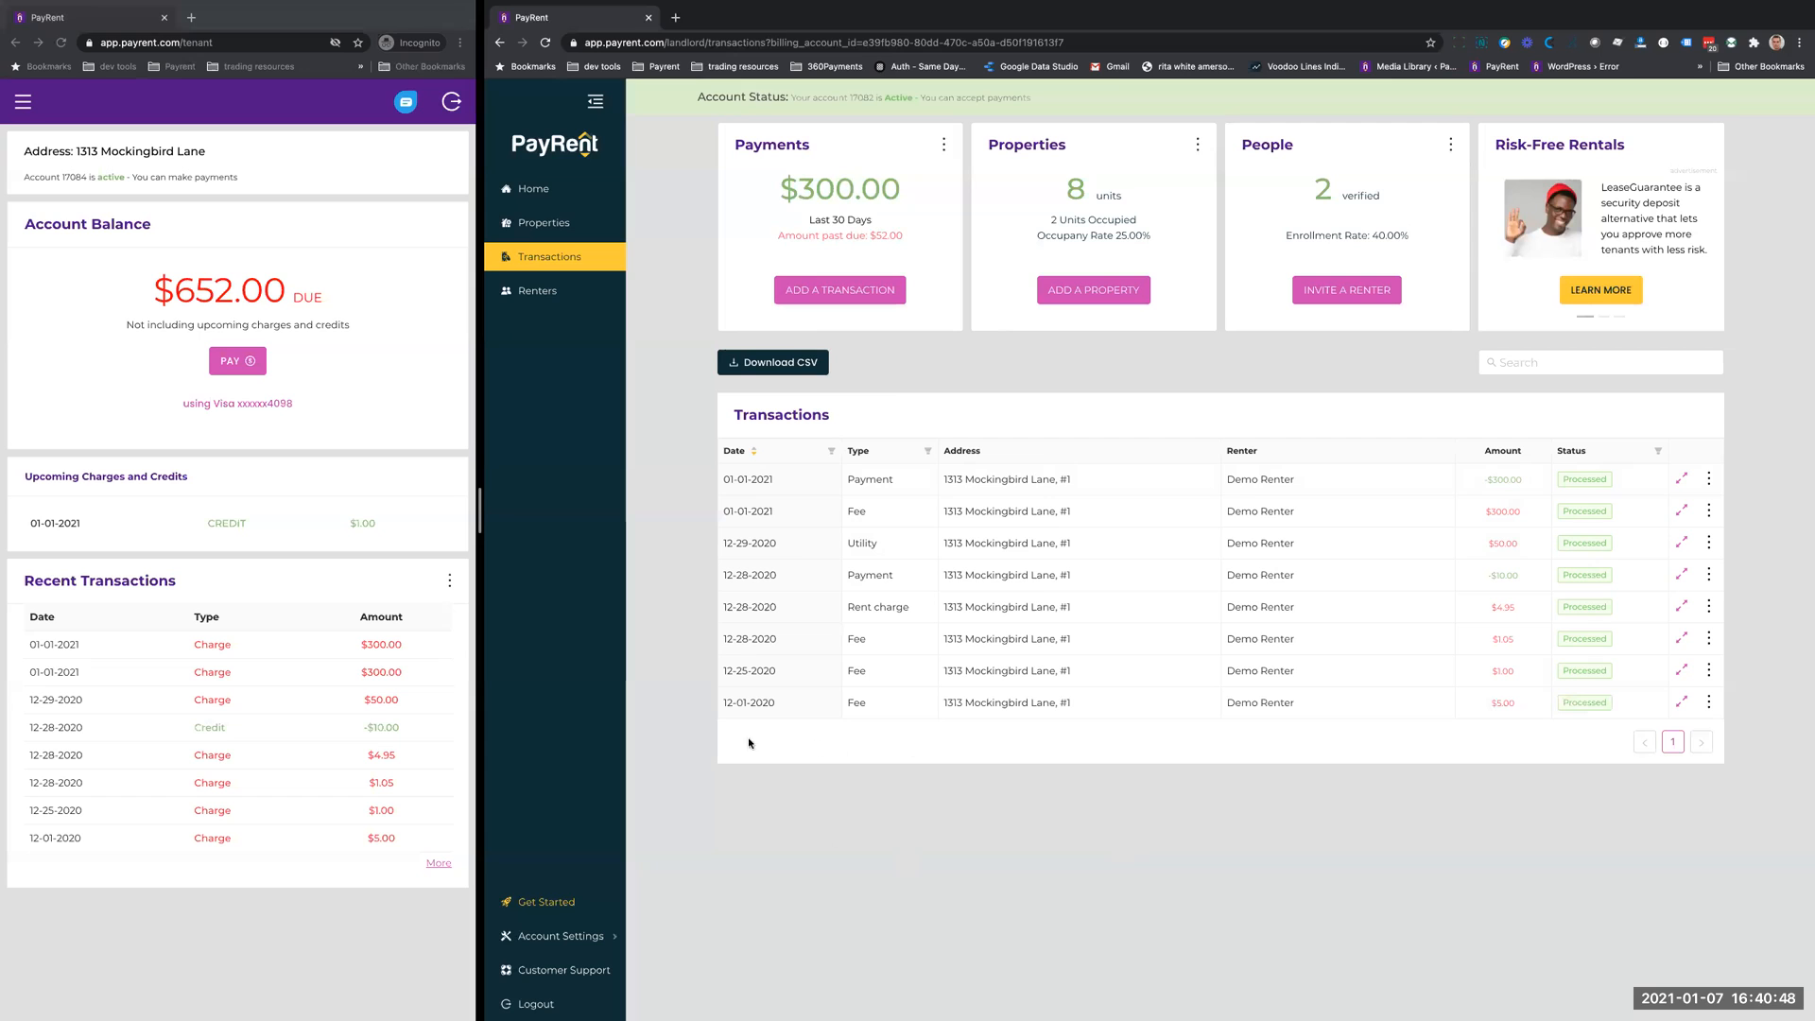
{"action": "left_click", "coordinate": [531, 293]}
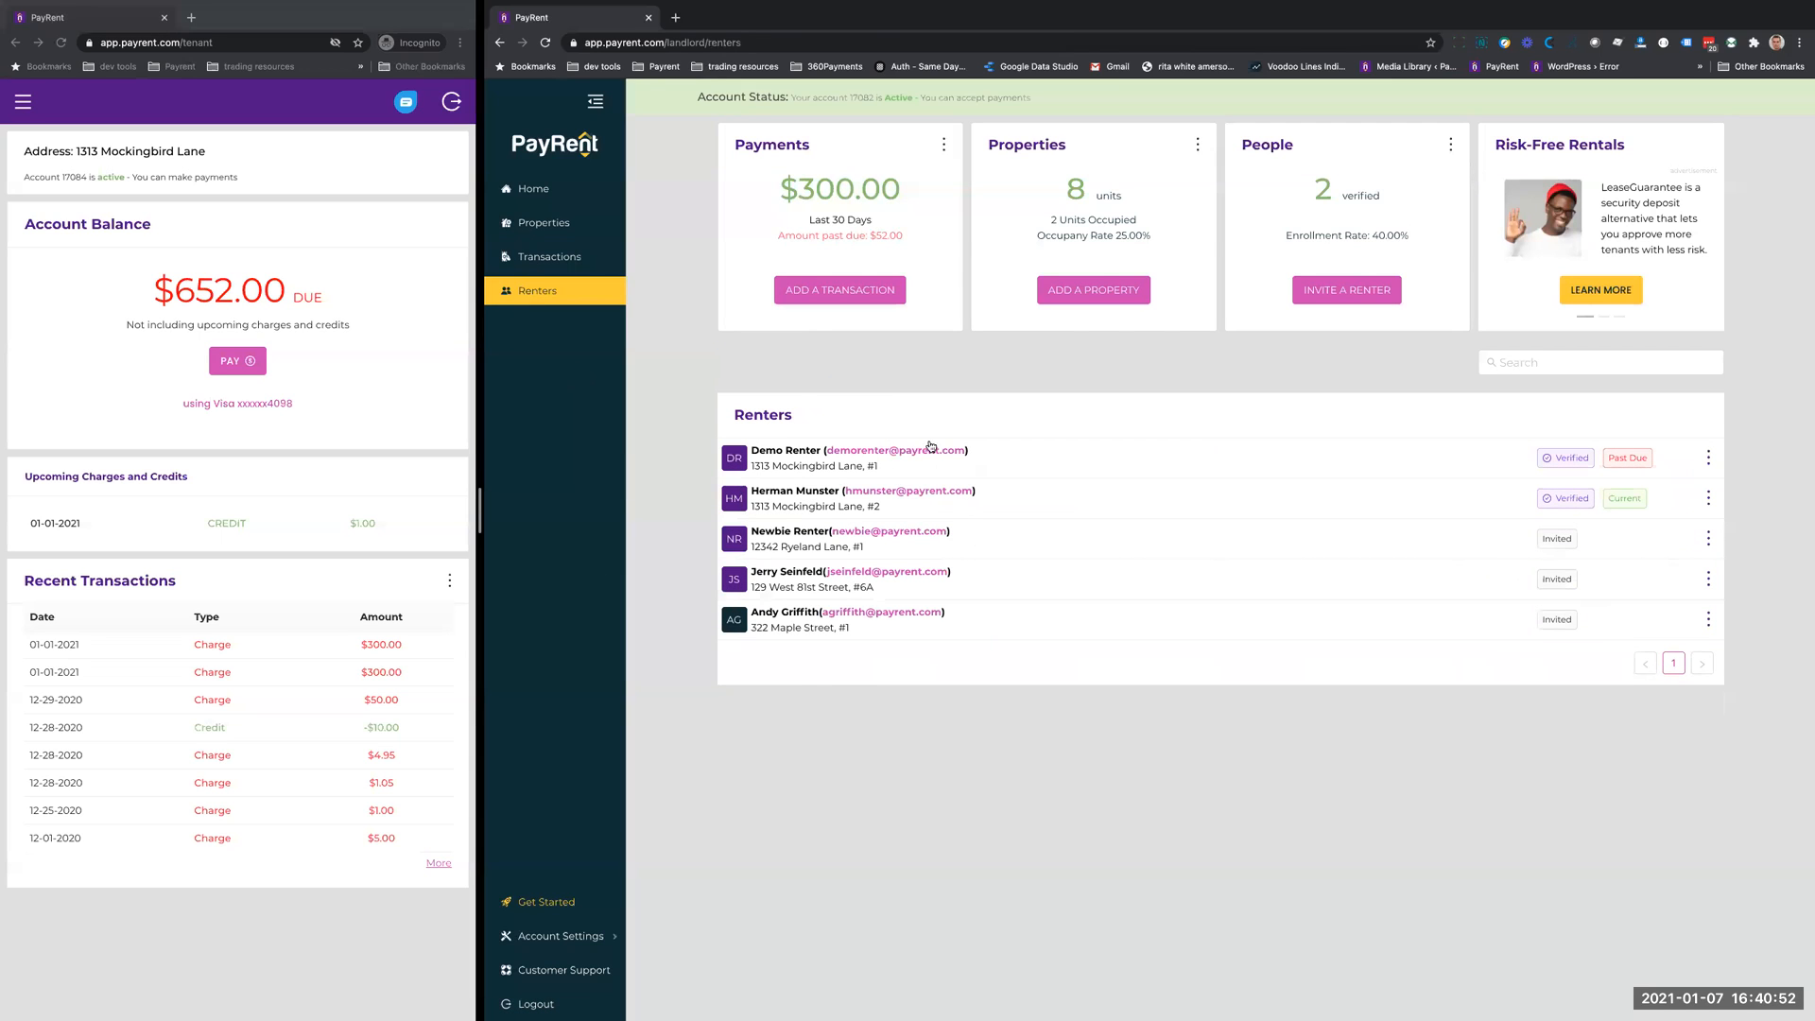
{"action": "left_click", "coordinate": [1709, 457]}
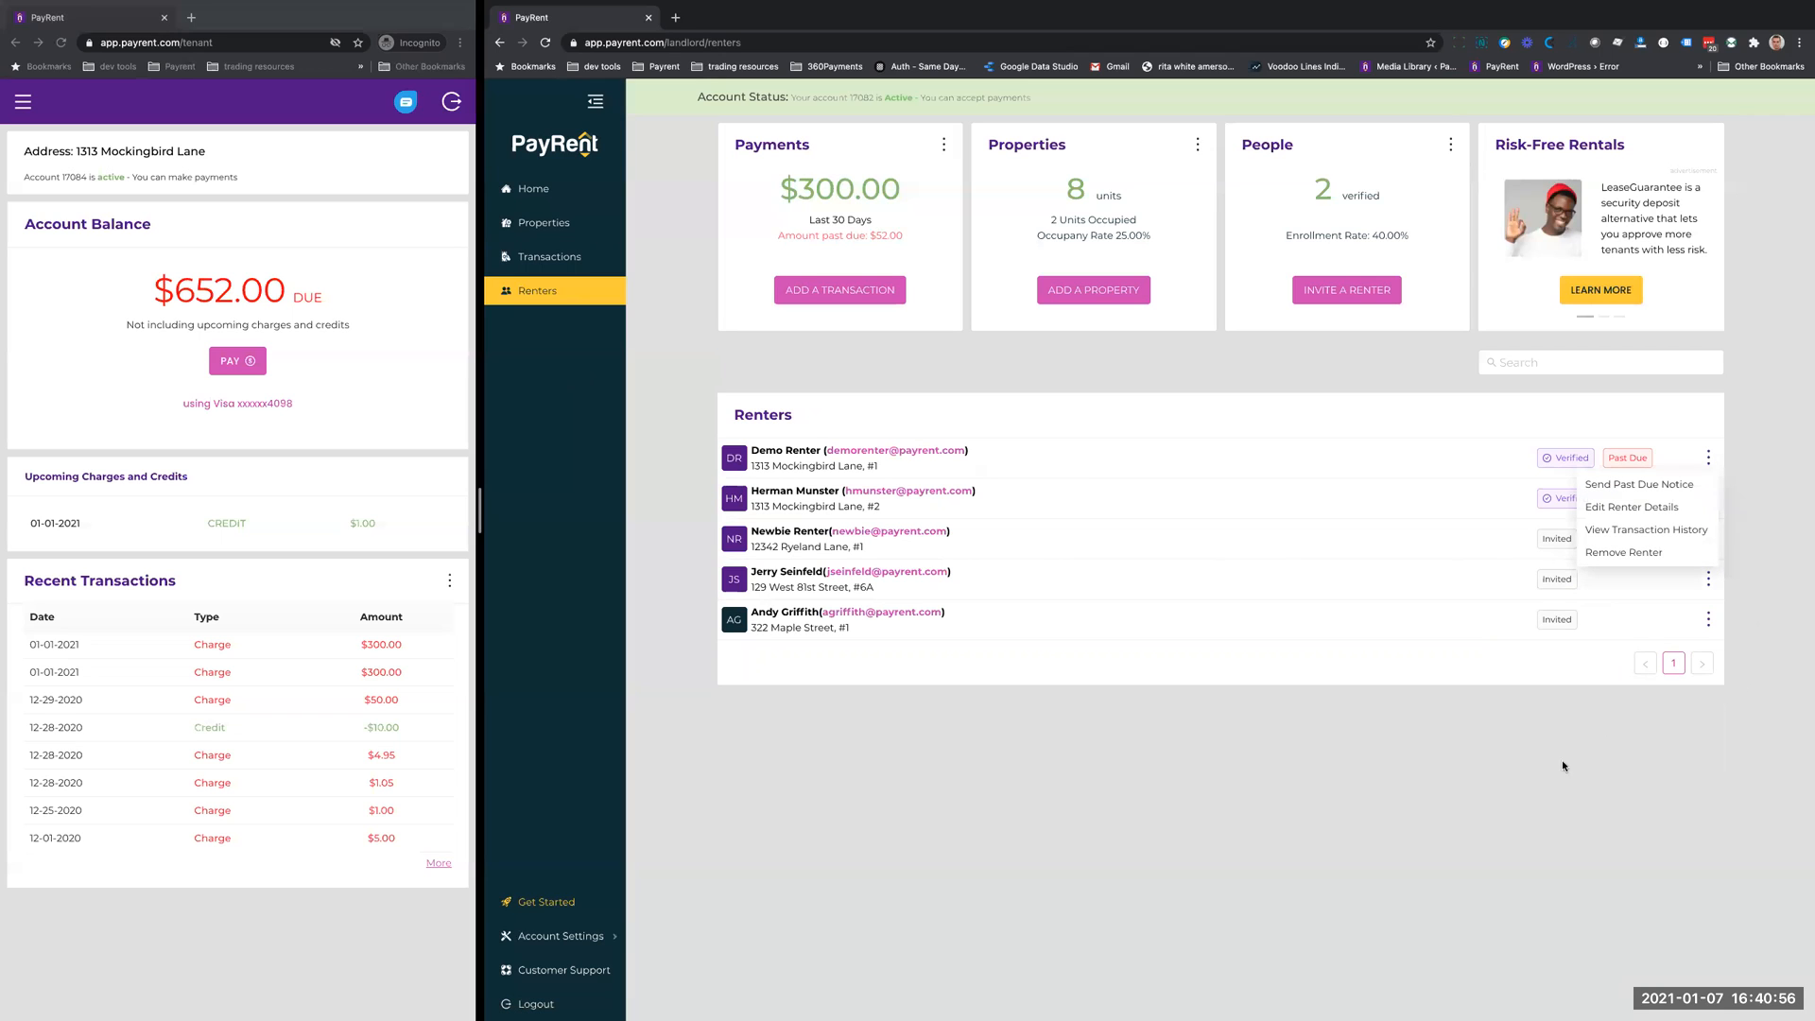
{"action": "left_click", "coordinate": [1380, 798]}
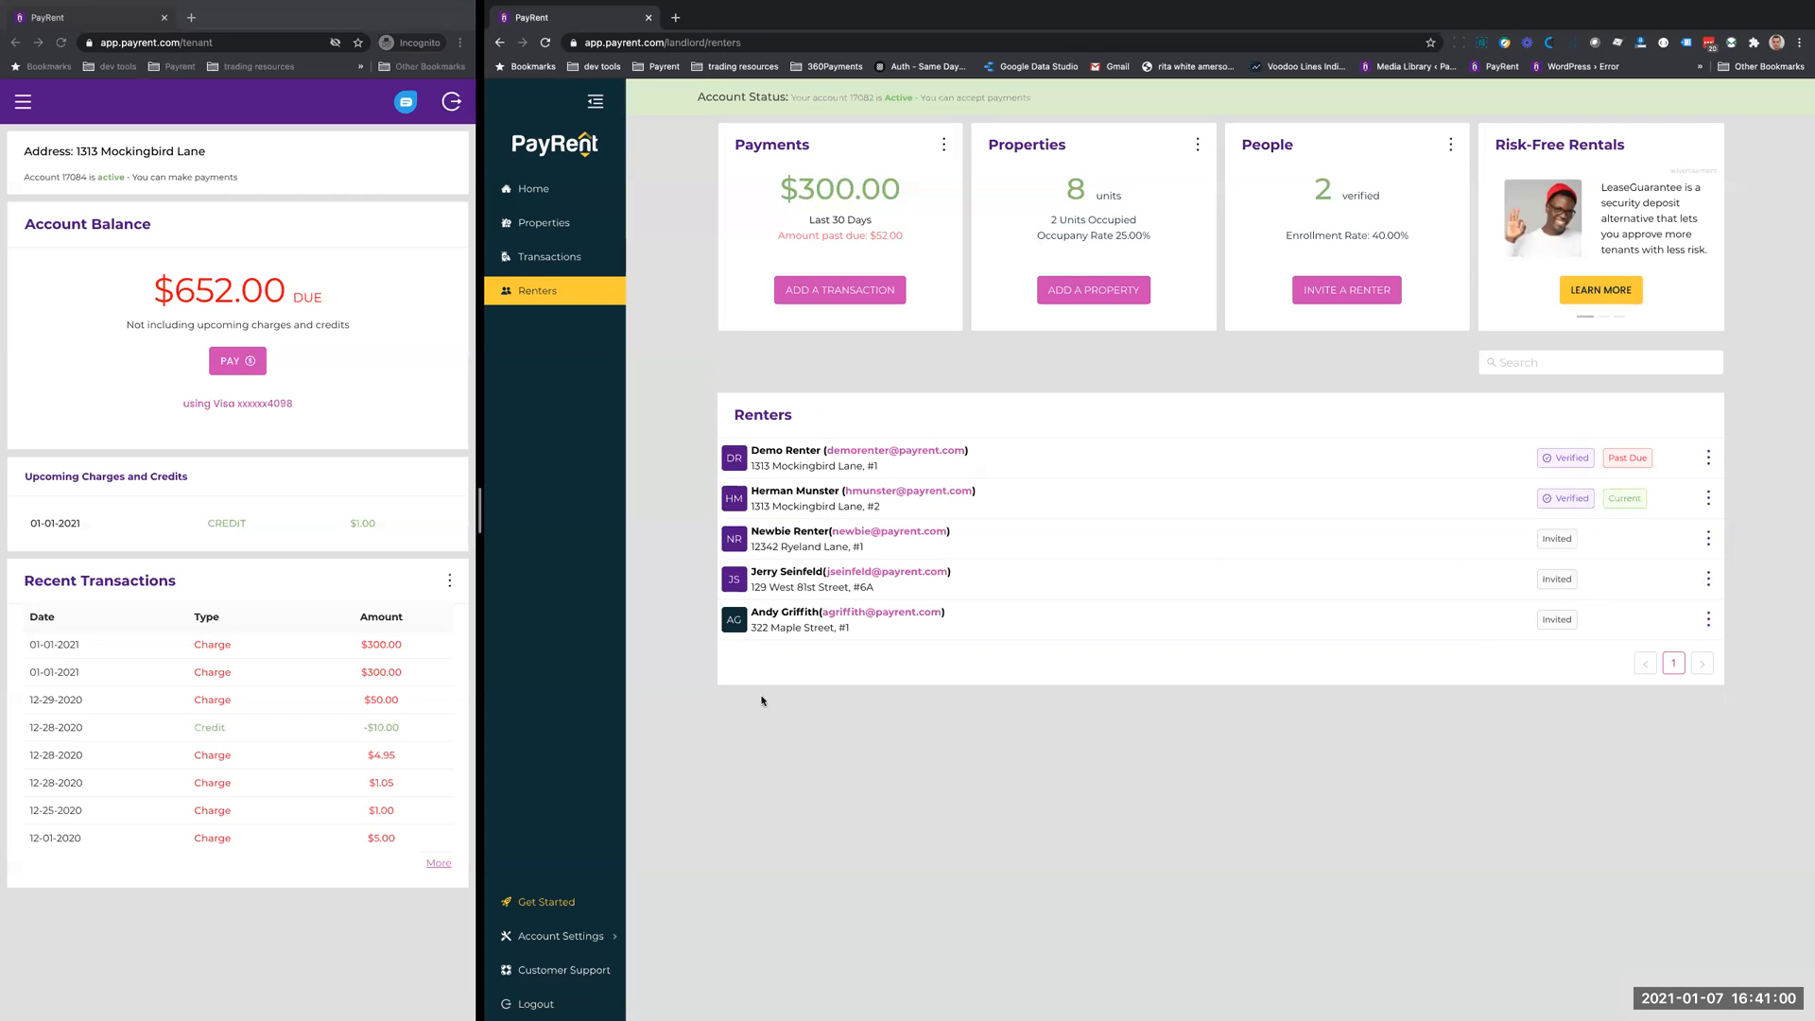
- Examine the landlord's profile settings, including the password and bank account fields, and close them without changes
{"action": "left_click", "coordinate": [548, 939]}
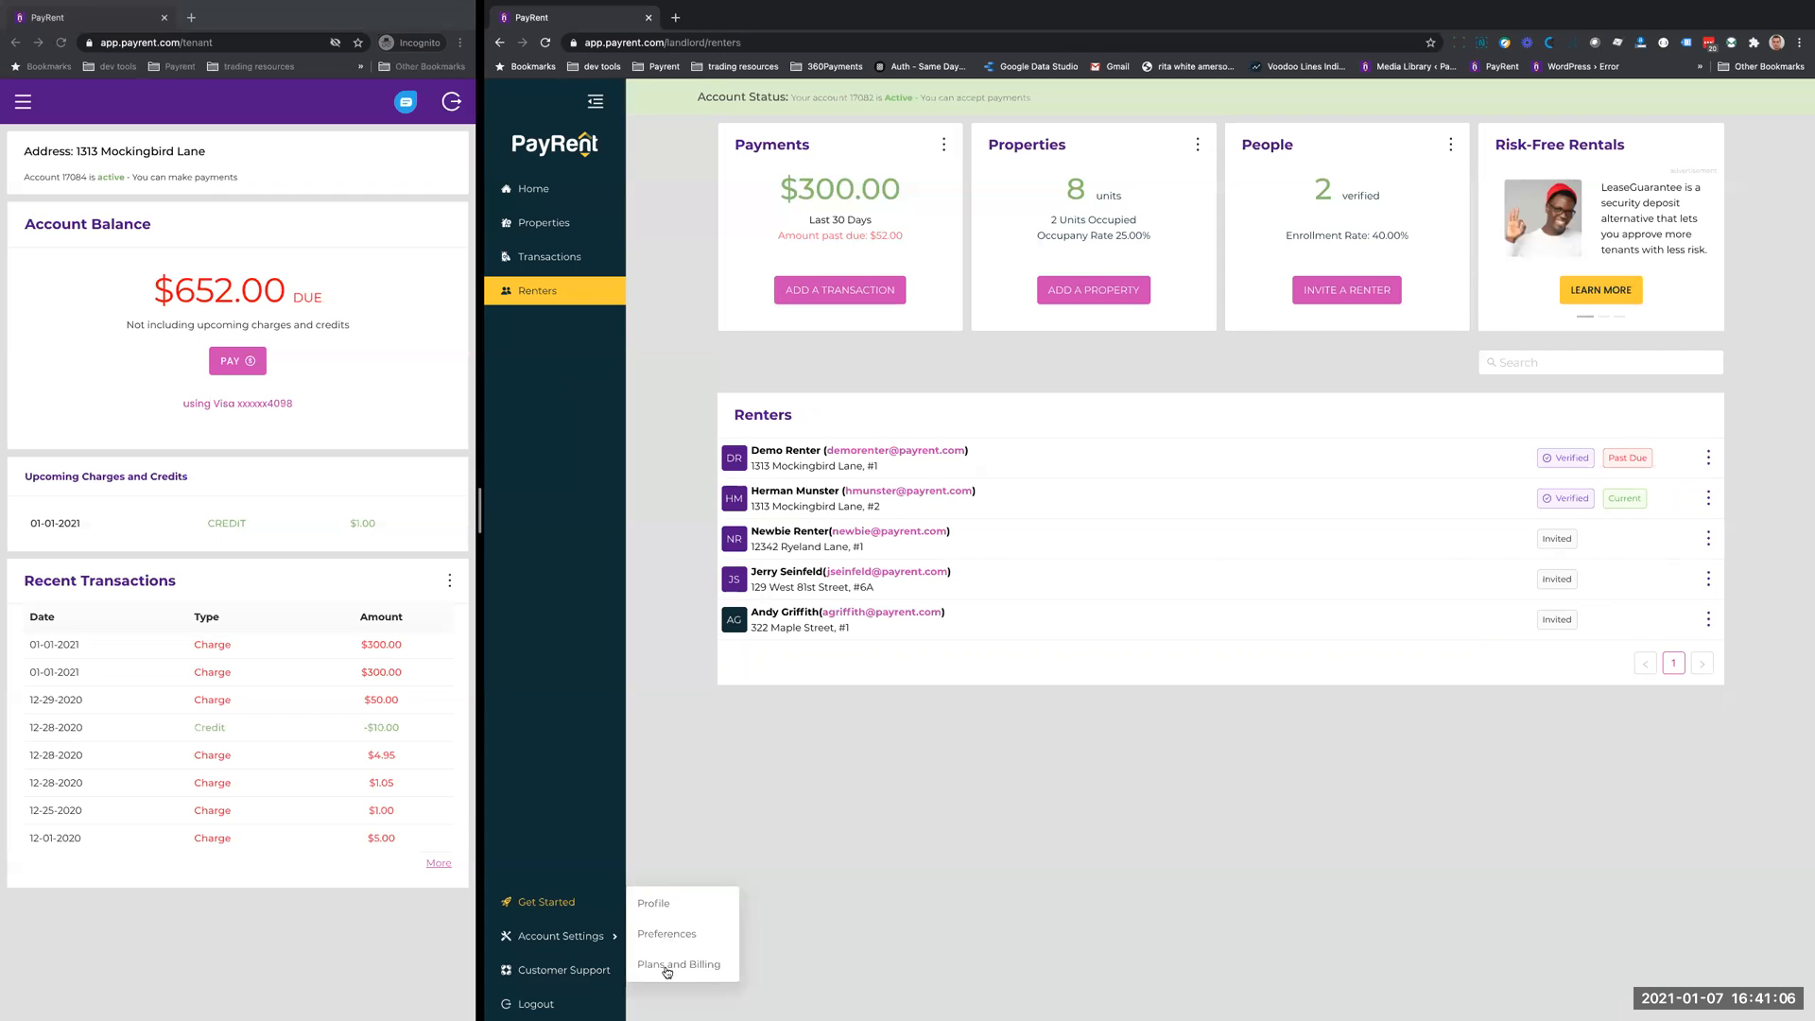
{"action": "left_click", "coordinate": [656, 905]}
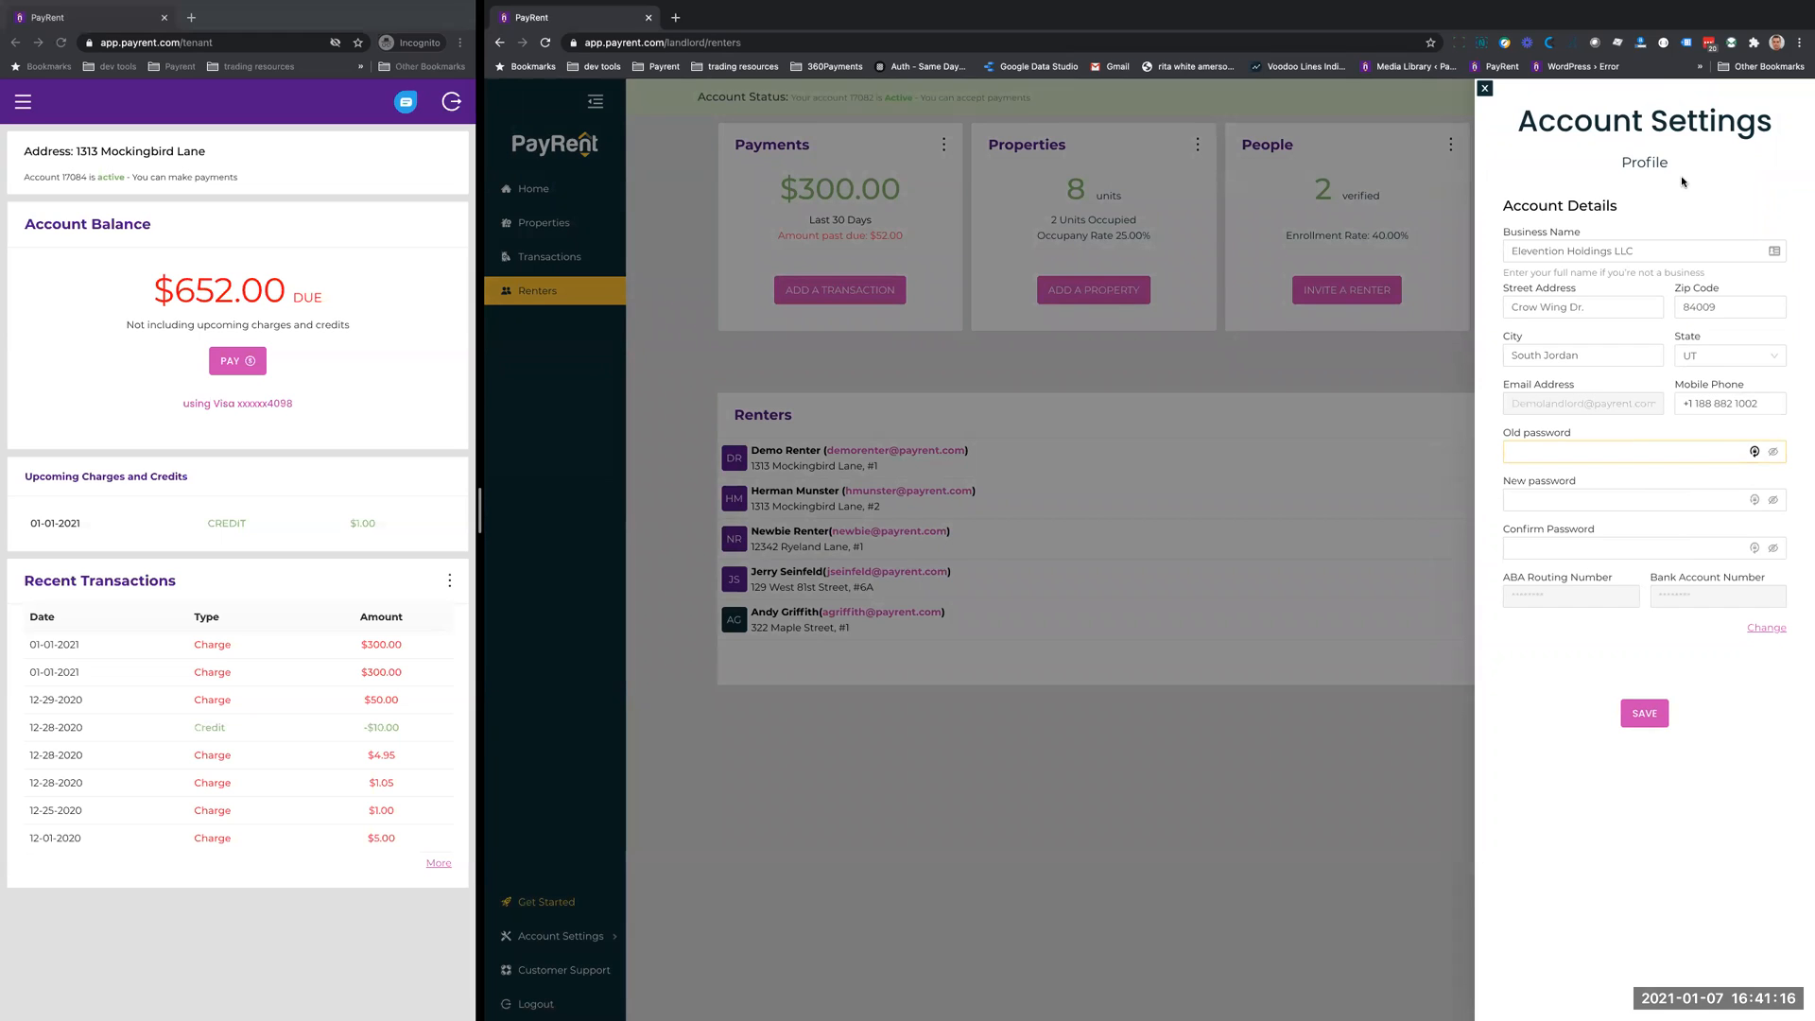
{"action": "left_click", "coordinate": [1554, 446]}
{"action": "left_click", "coordinate": [1604, 588]}
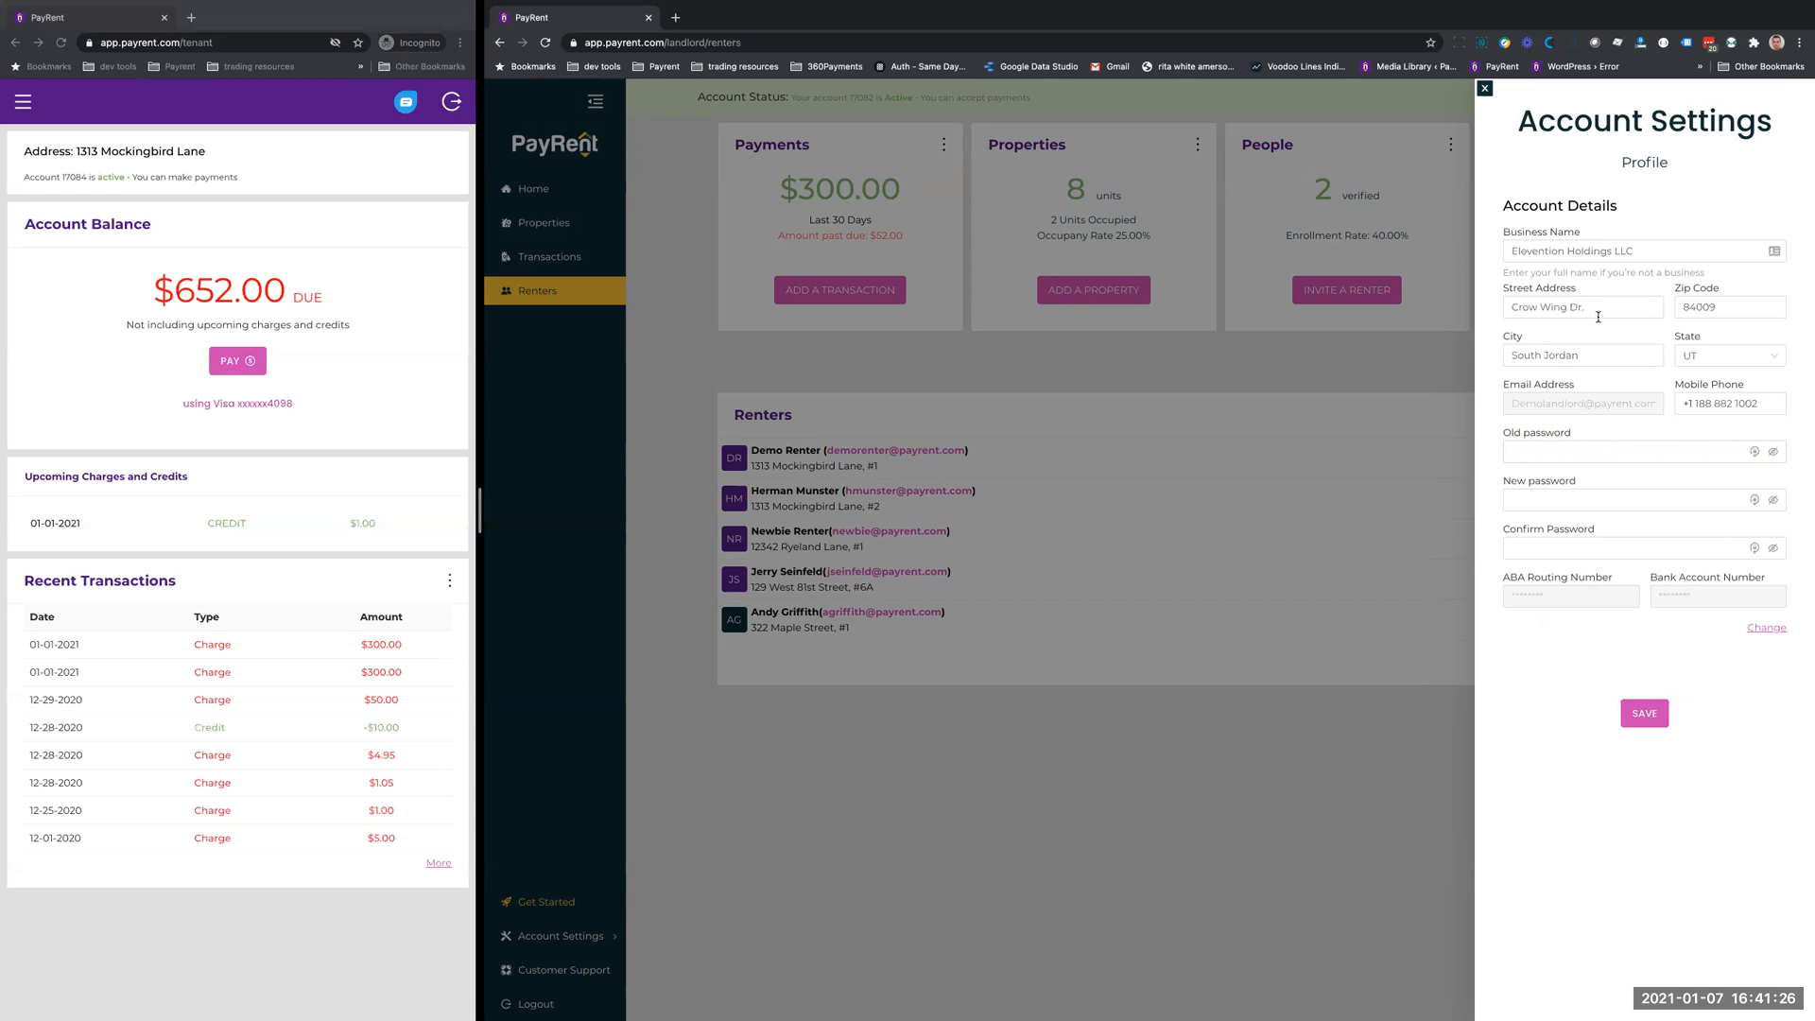
{"action": "left_click", "coordinate": [1484, 88]}
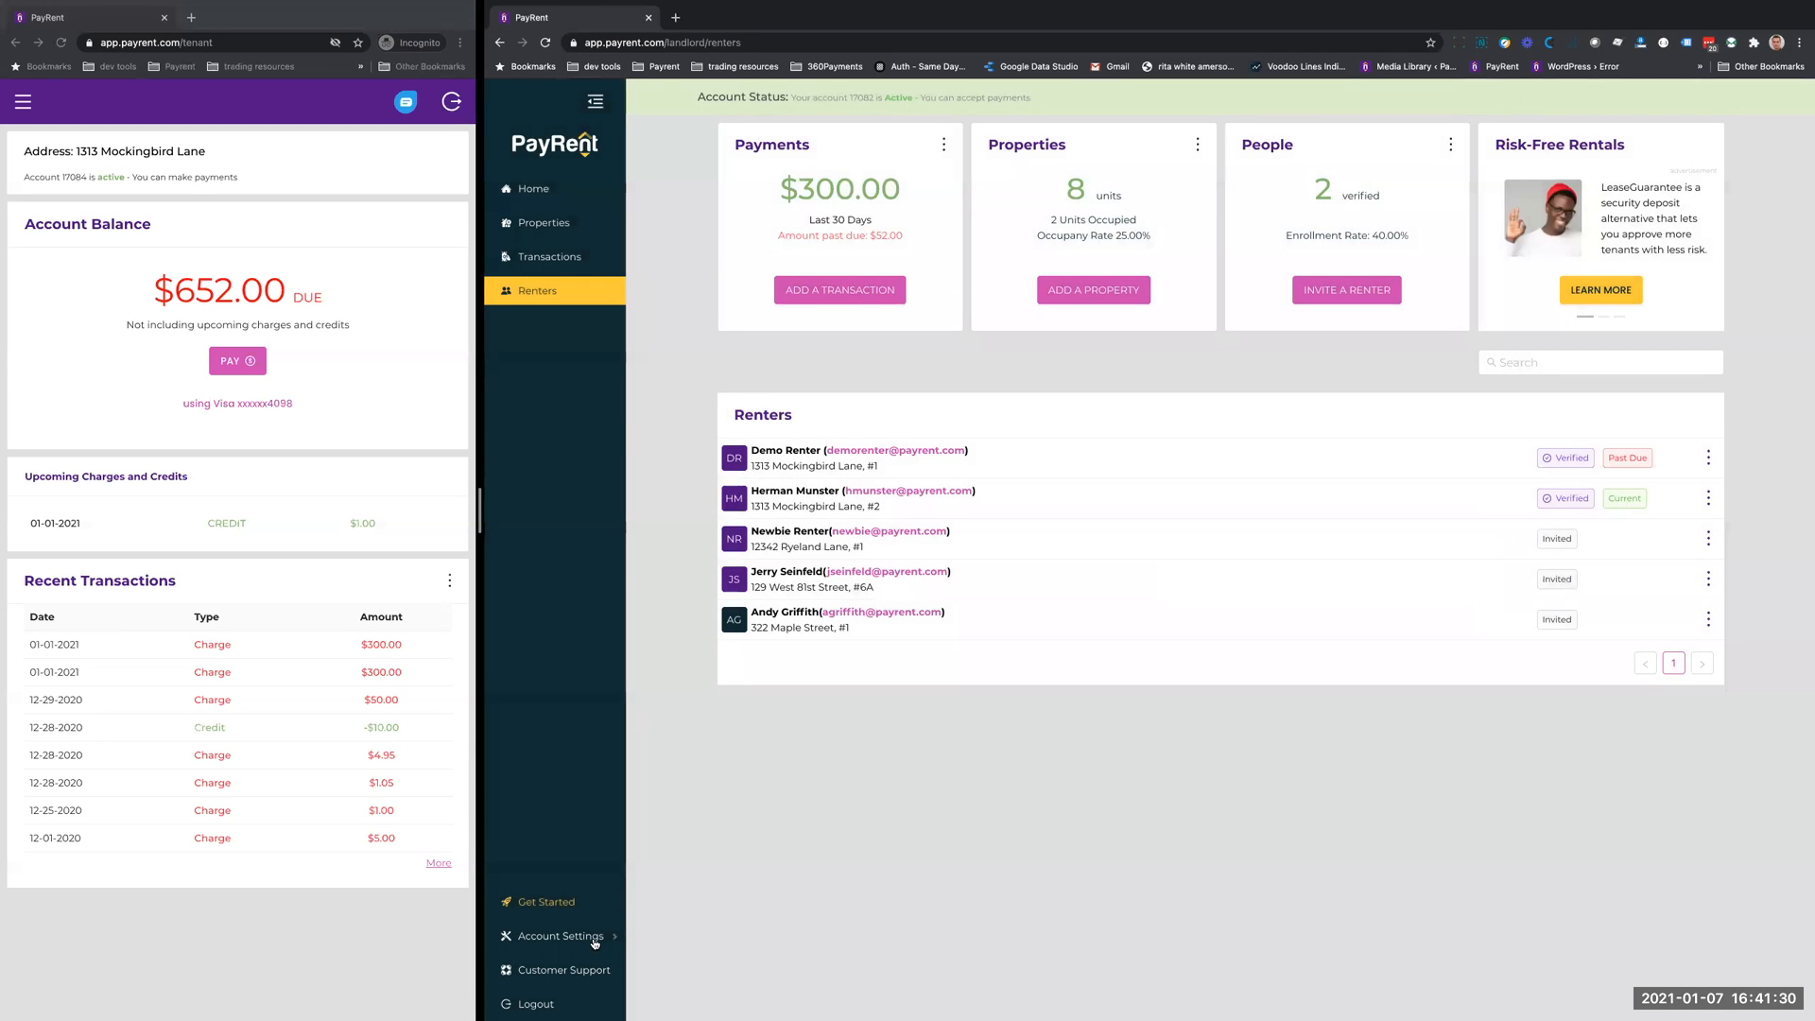
- Disable credit card payments in the default property settings of the account preferences and save
{"action": "left_click", "coordinate": [597, 939]}
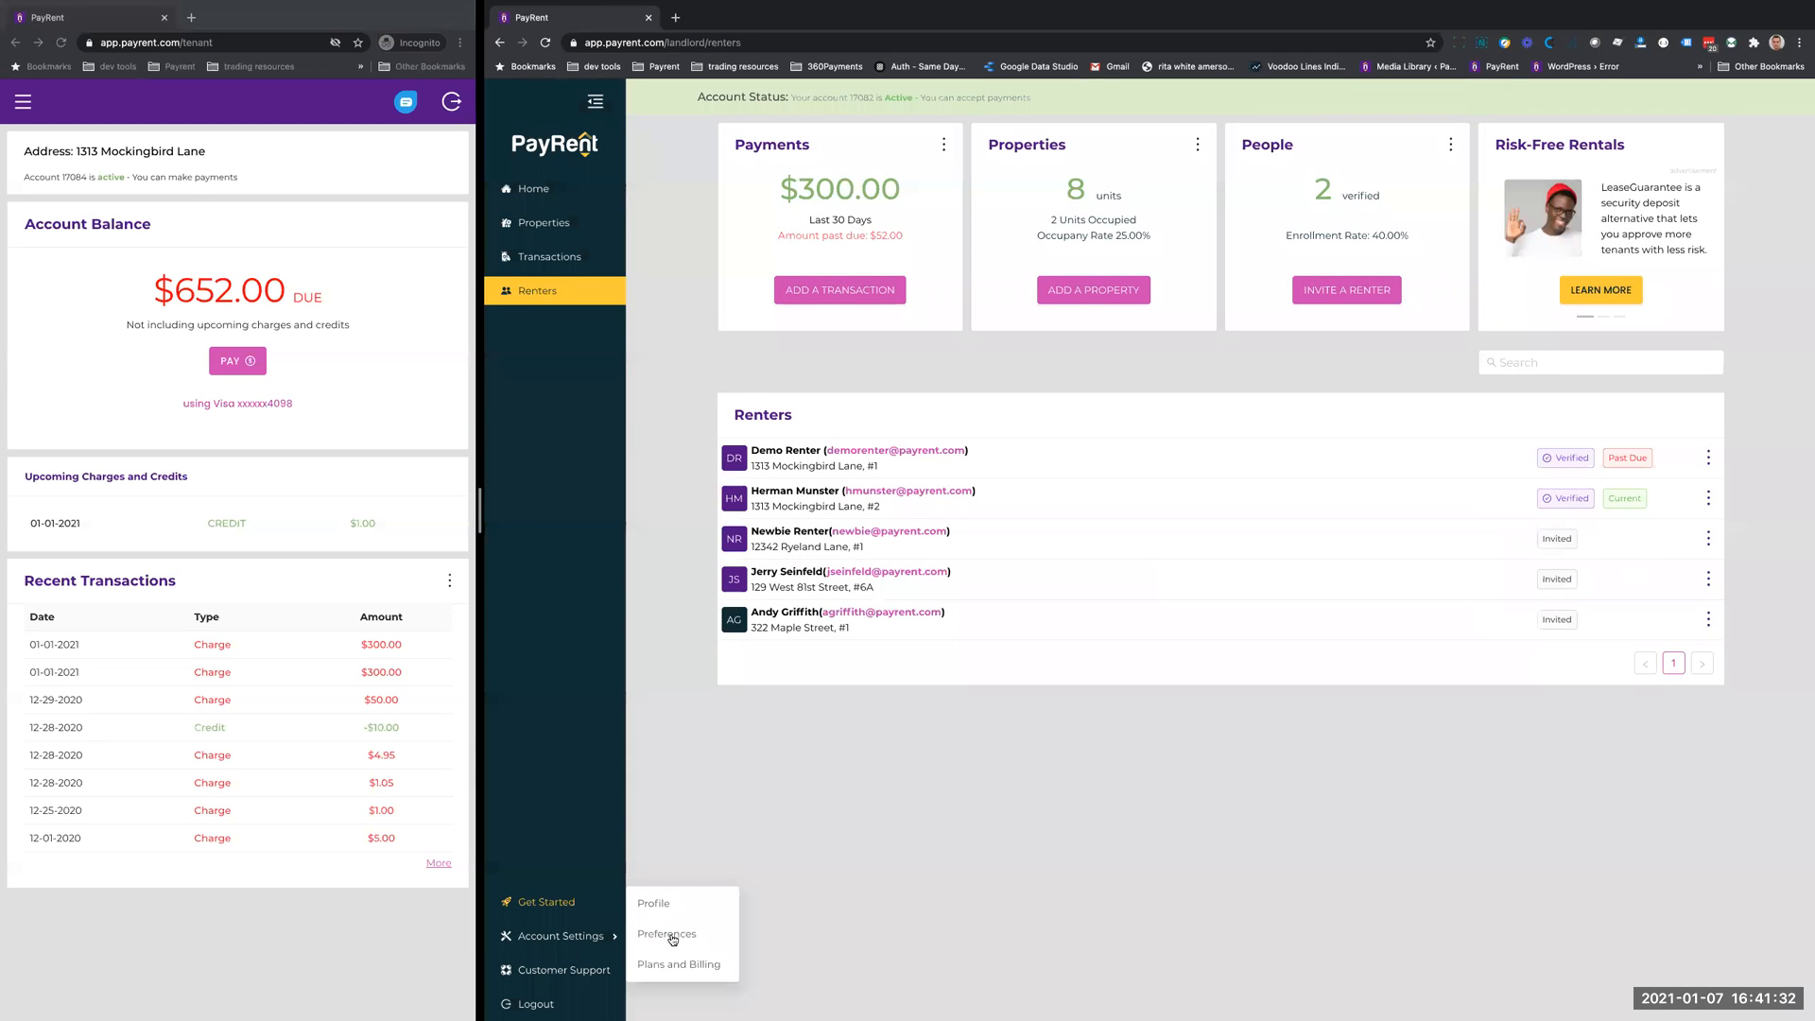
{"action": "left_click", "coordinate": [672, 937]}
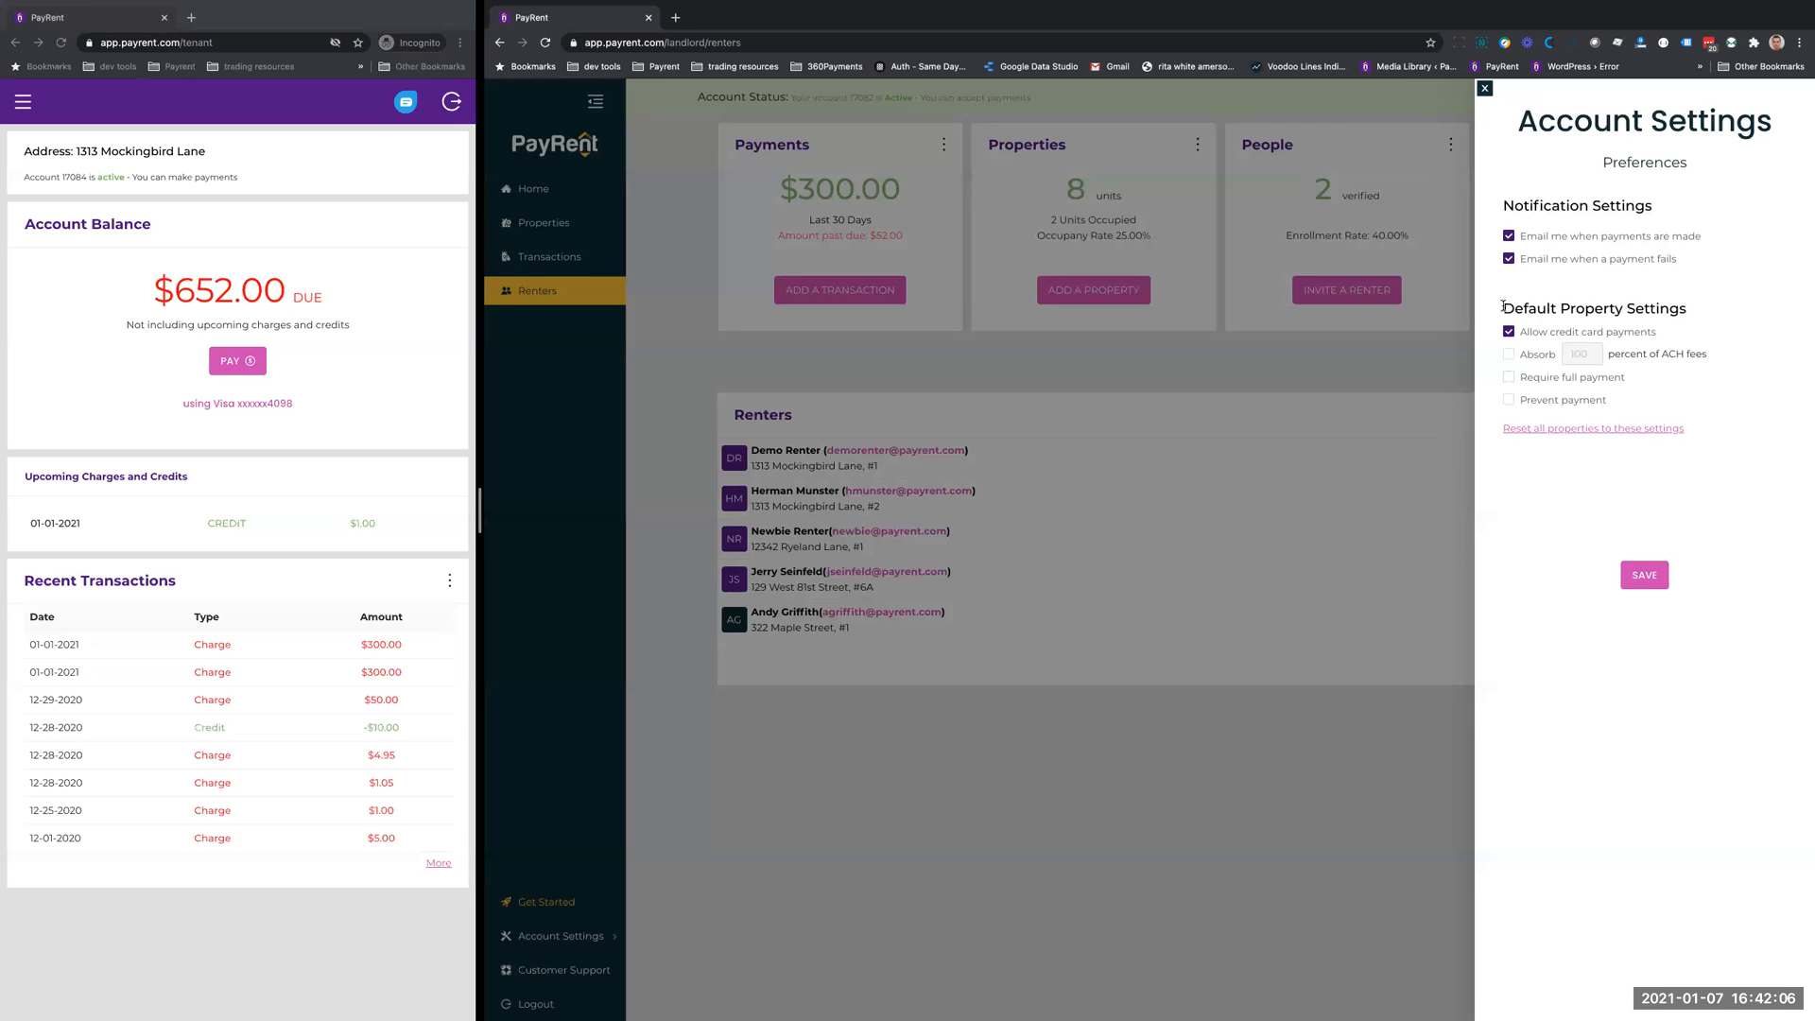
{"action": "left_click_drag", "start_coordinate": [1503, 306], "coordinate": [1692, 308]}
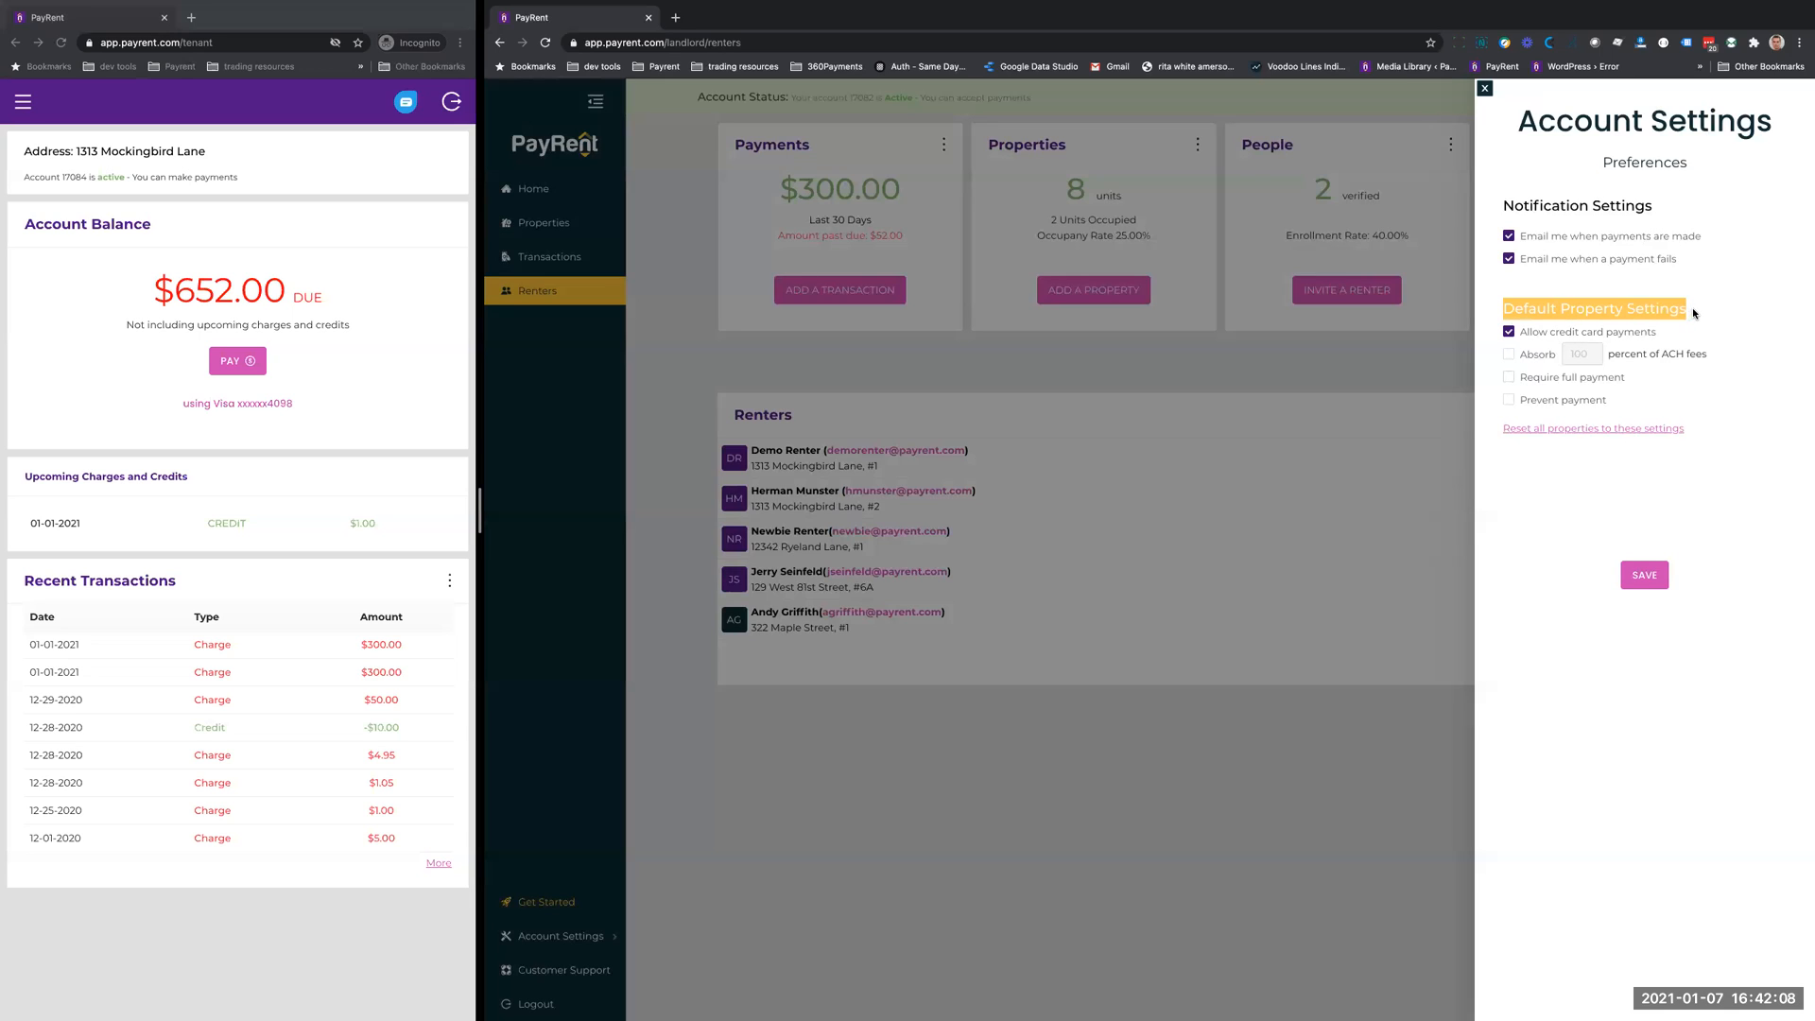
{"action": "left_click", "coordinate": [1635, 307]}
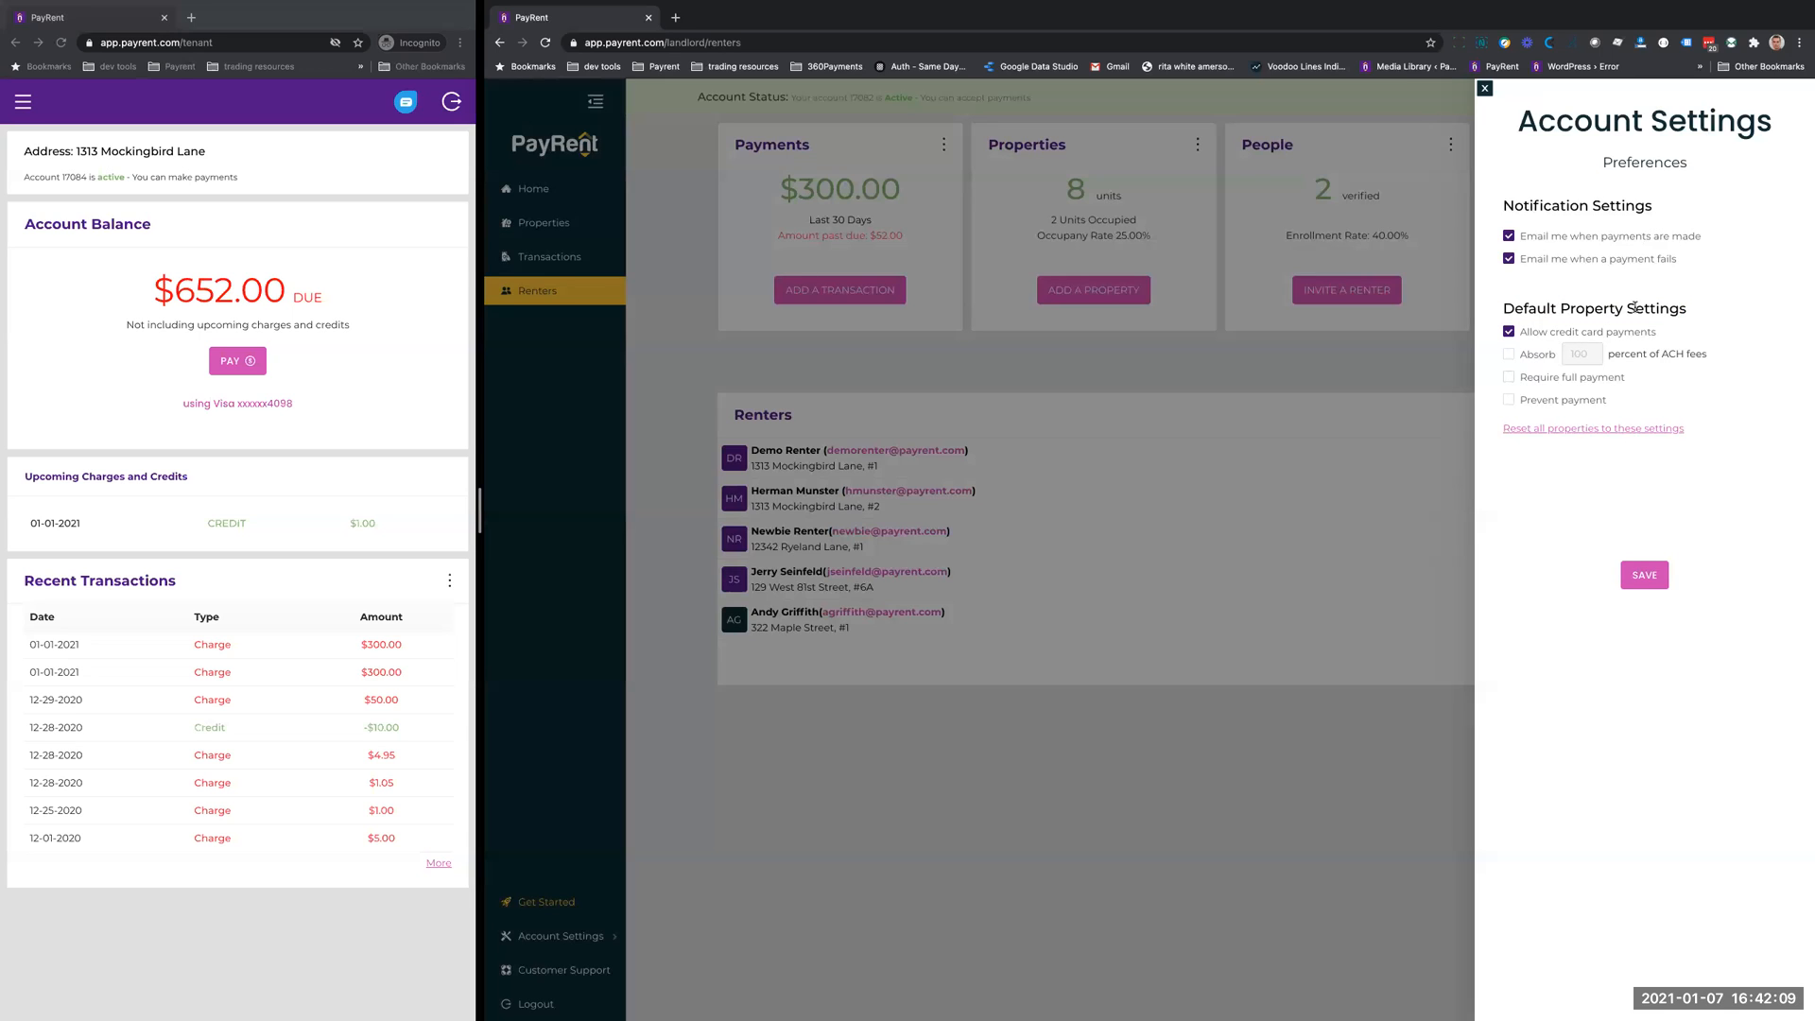
{"action": "left_click", "coordinate": [1508, 332]}
{"action": "left_click", "coordinate": [1643, 574]}
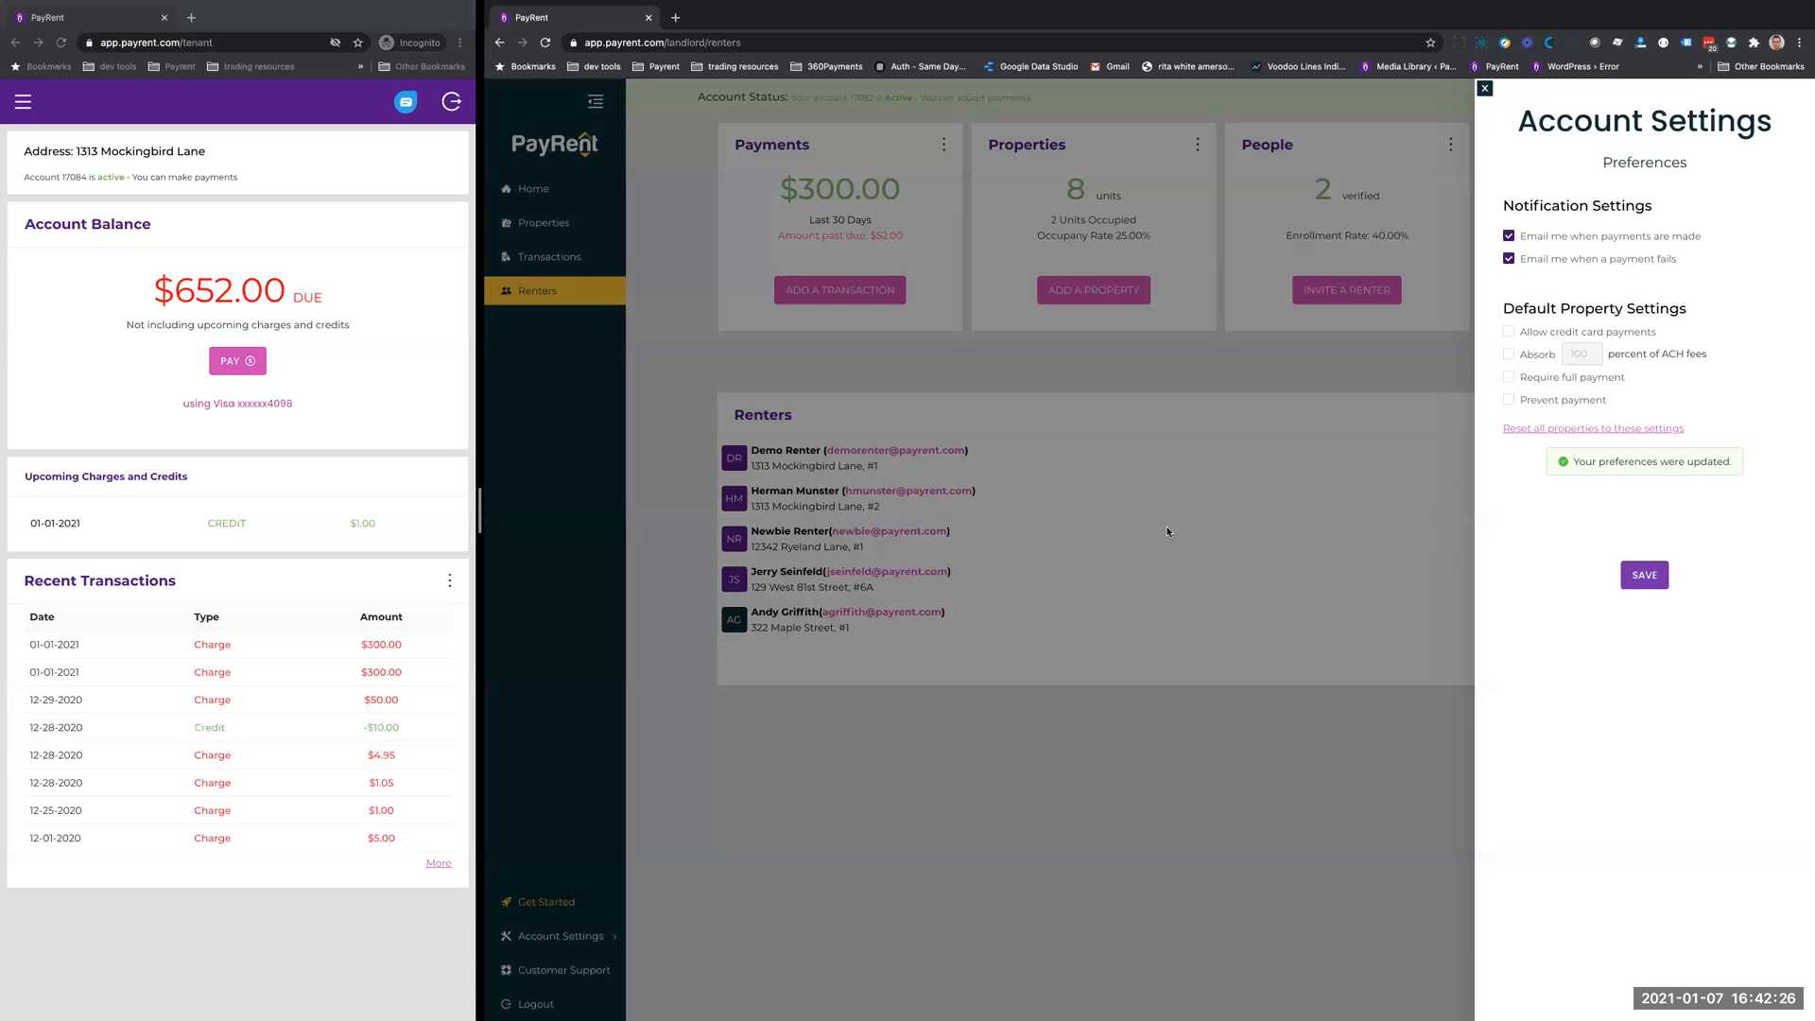
- Check which default property settings are applied in a new property form, and close it without saving
{"action": "left_click", "coordinate": [1483, 89]}
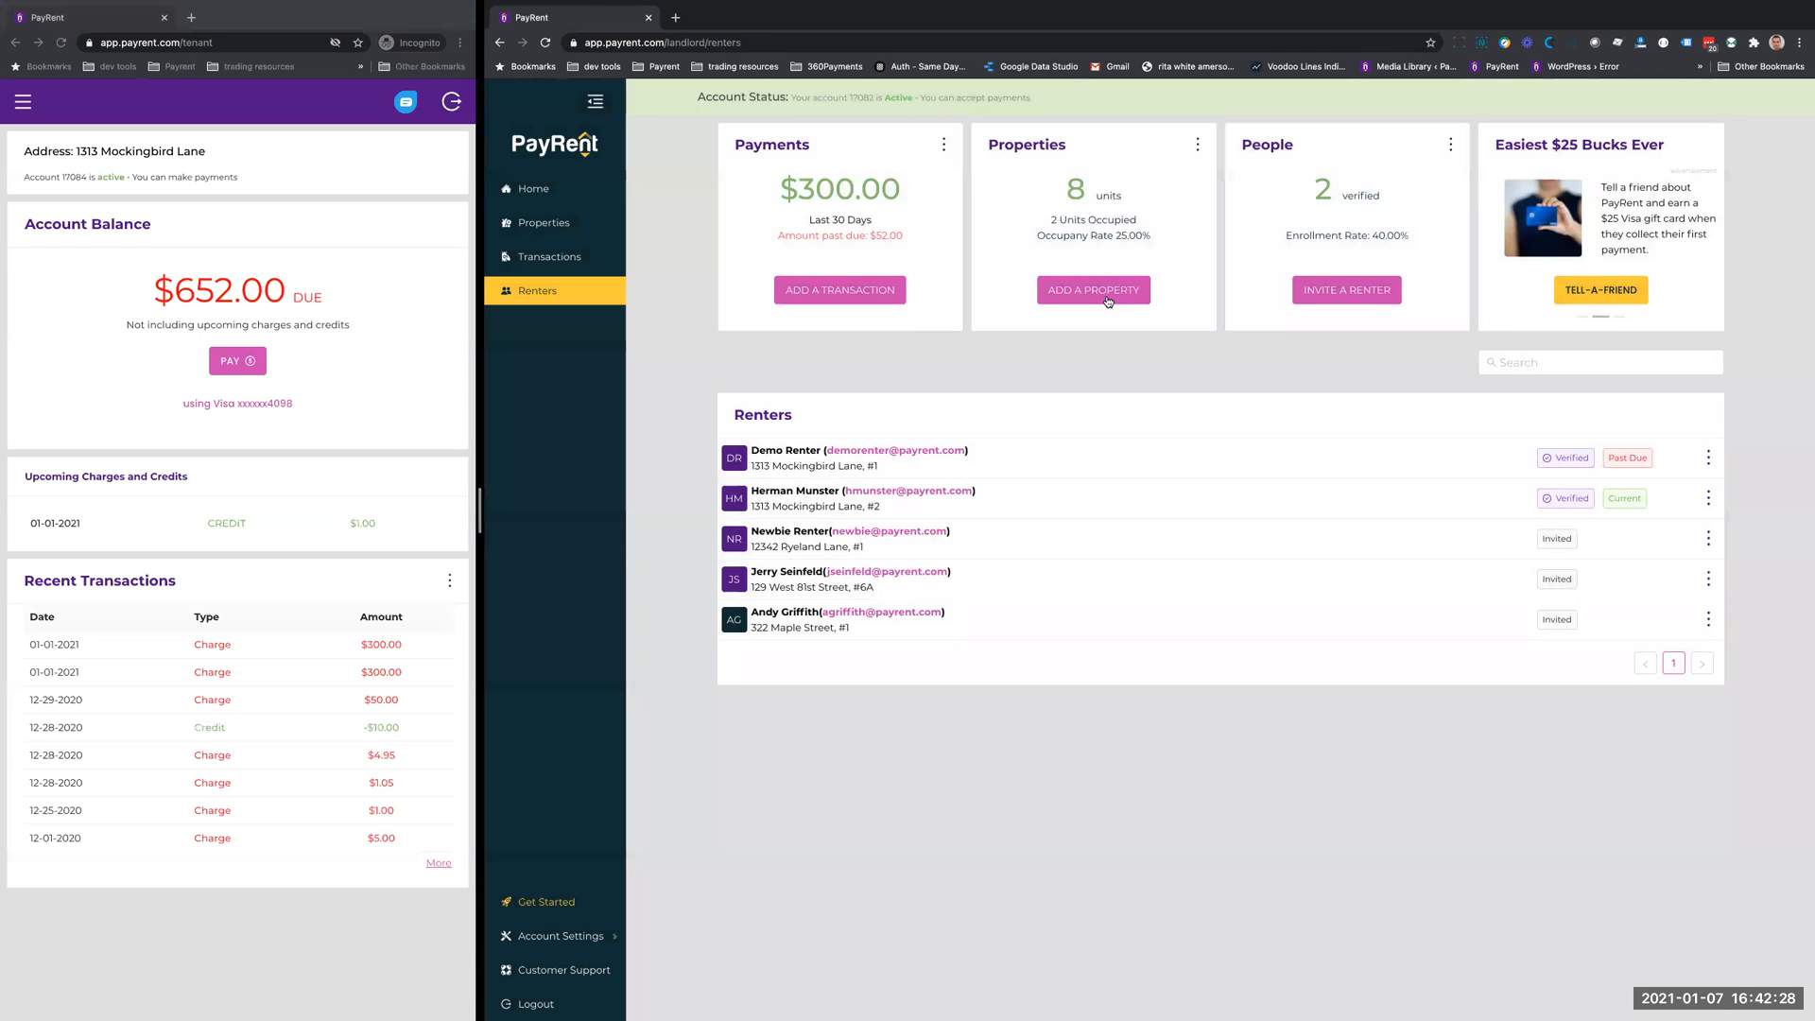
{"action": "left_click", "coordinate": [1089, 292]}
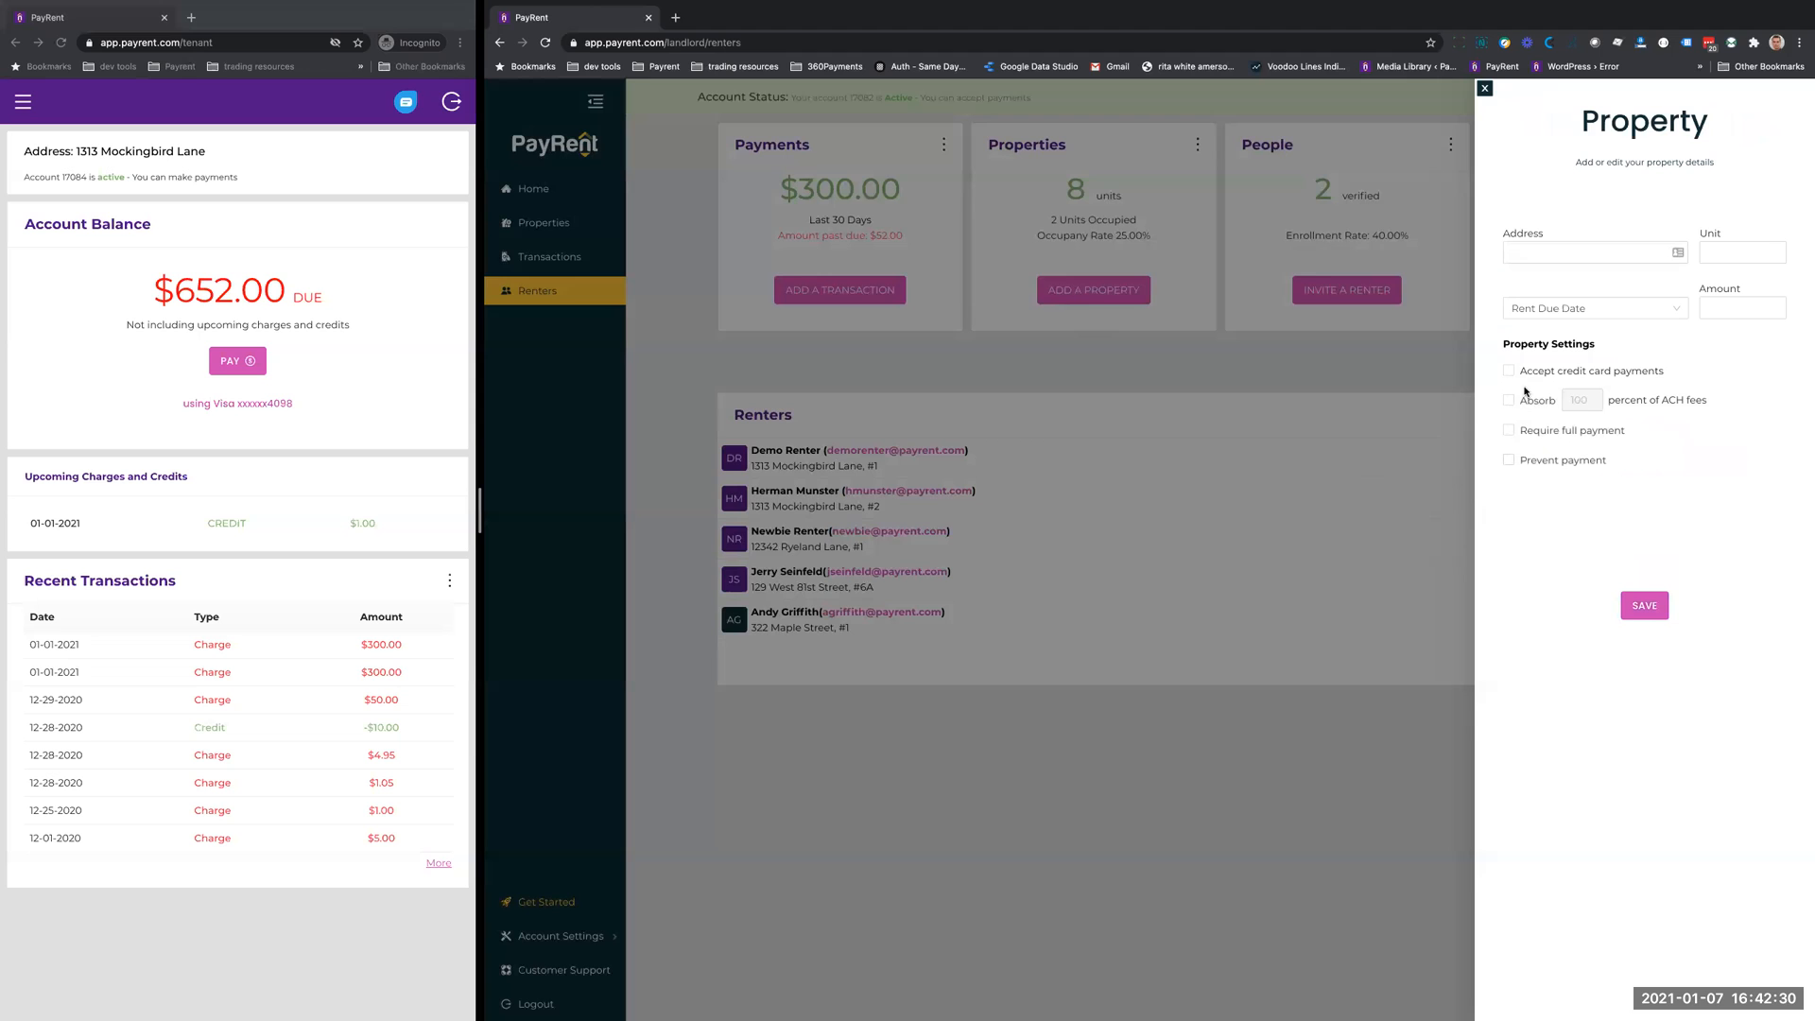
{"action": "left_click", "coordinate": [1483, 89]}
- Allow credit card payments and absorb 100 percent of ACH fees by default, reset all properties to these settings, and save the preferences
{"action": "mouse_move", "coordinate": [578, 934]}
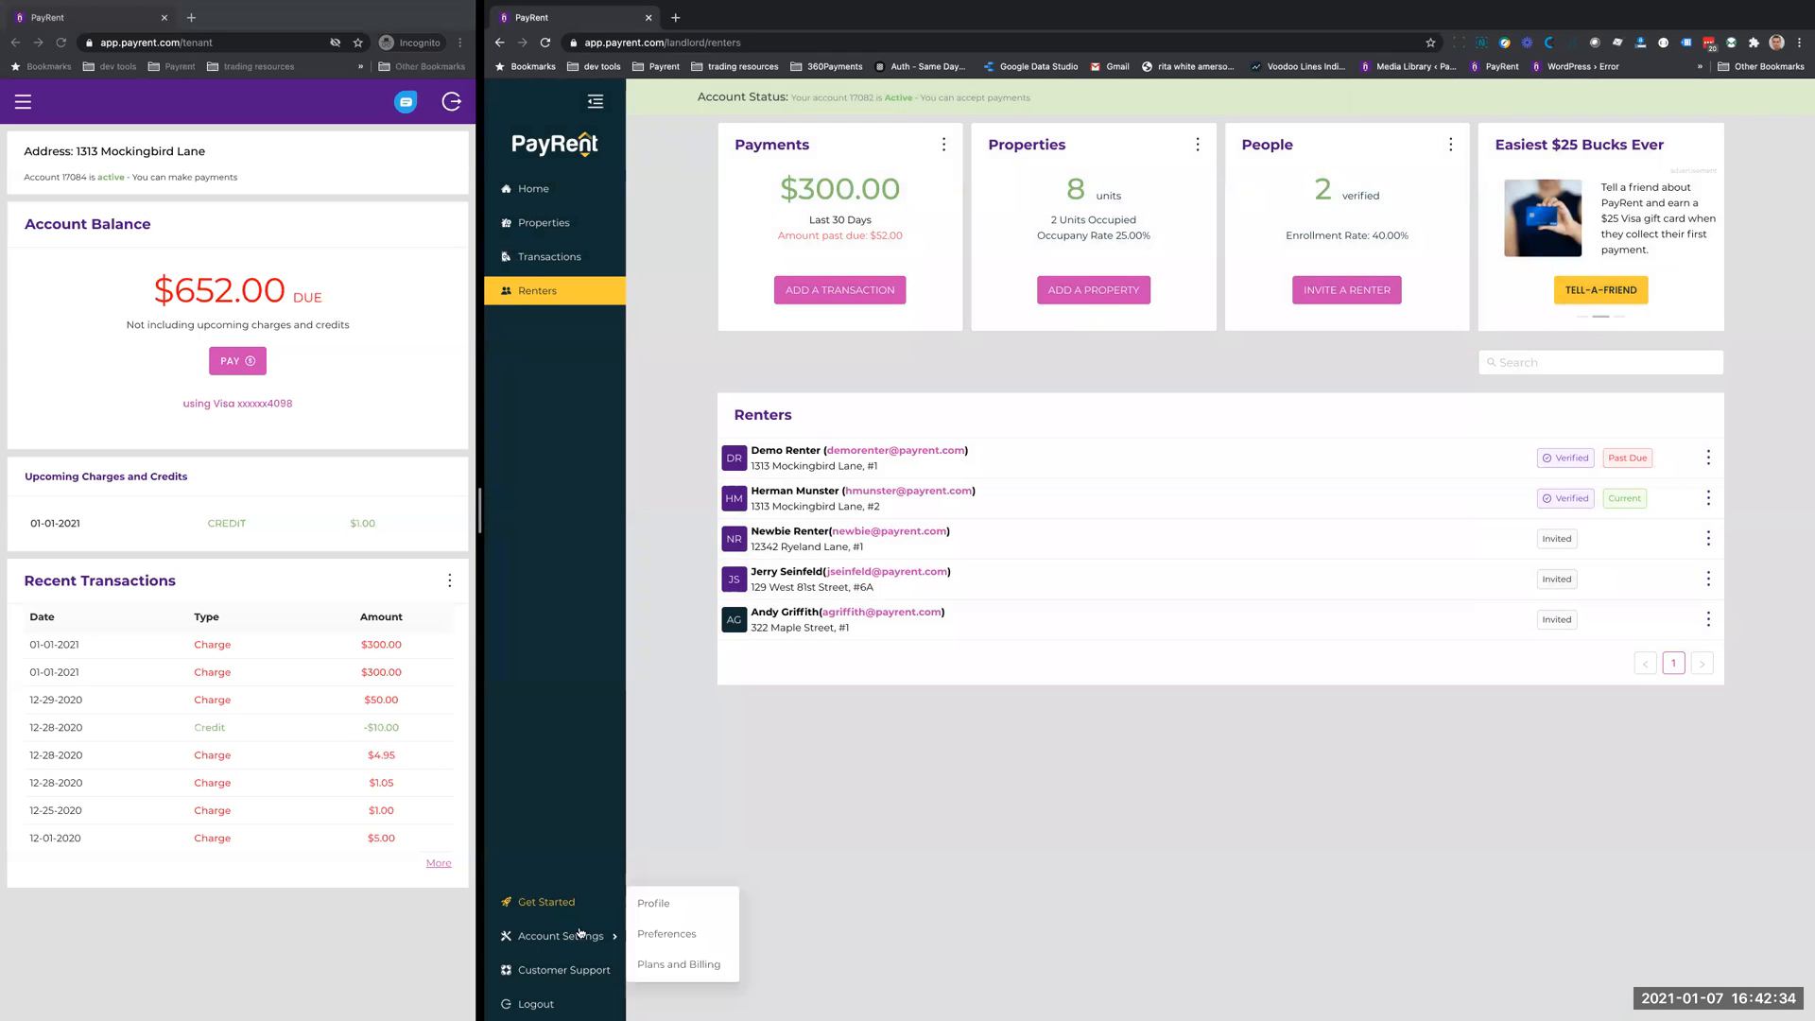
{"action": "left_click", "coordinate": [654, 932]}
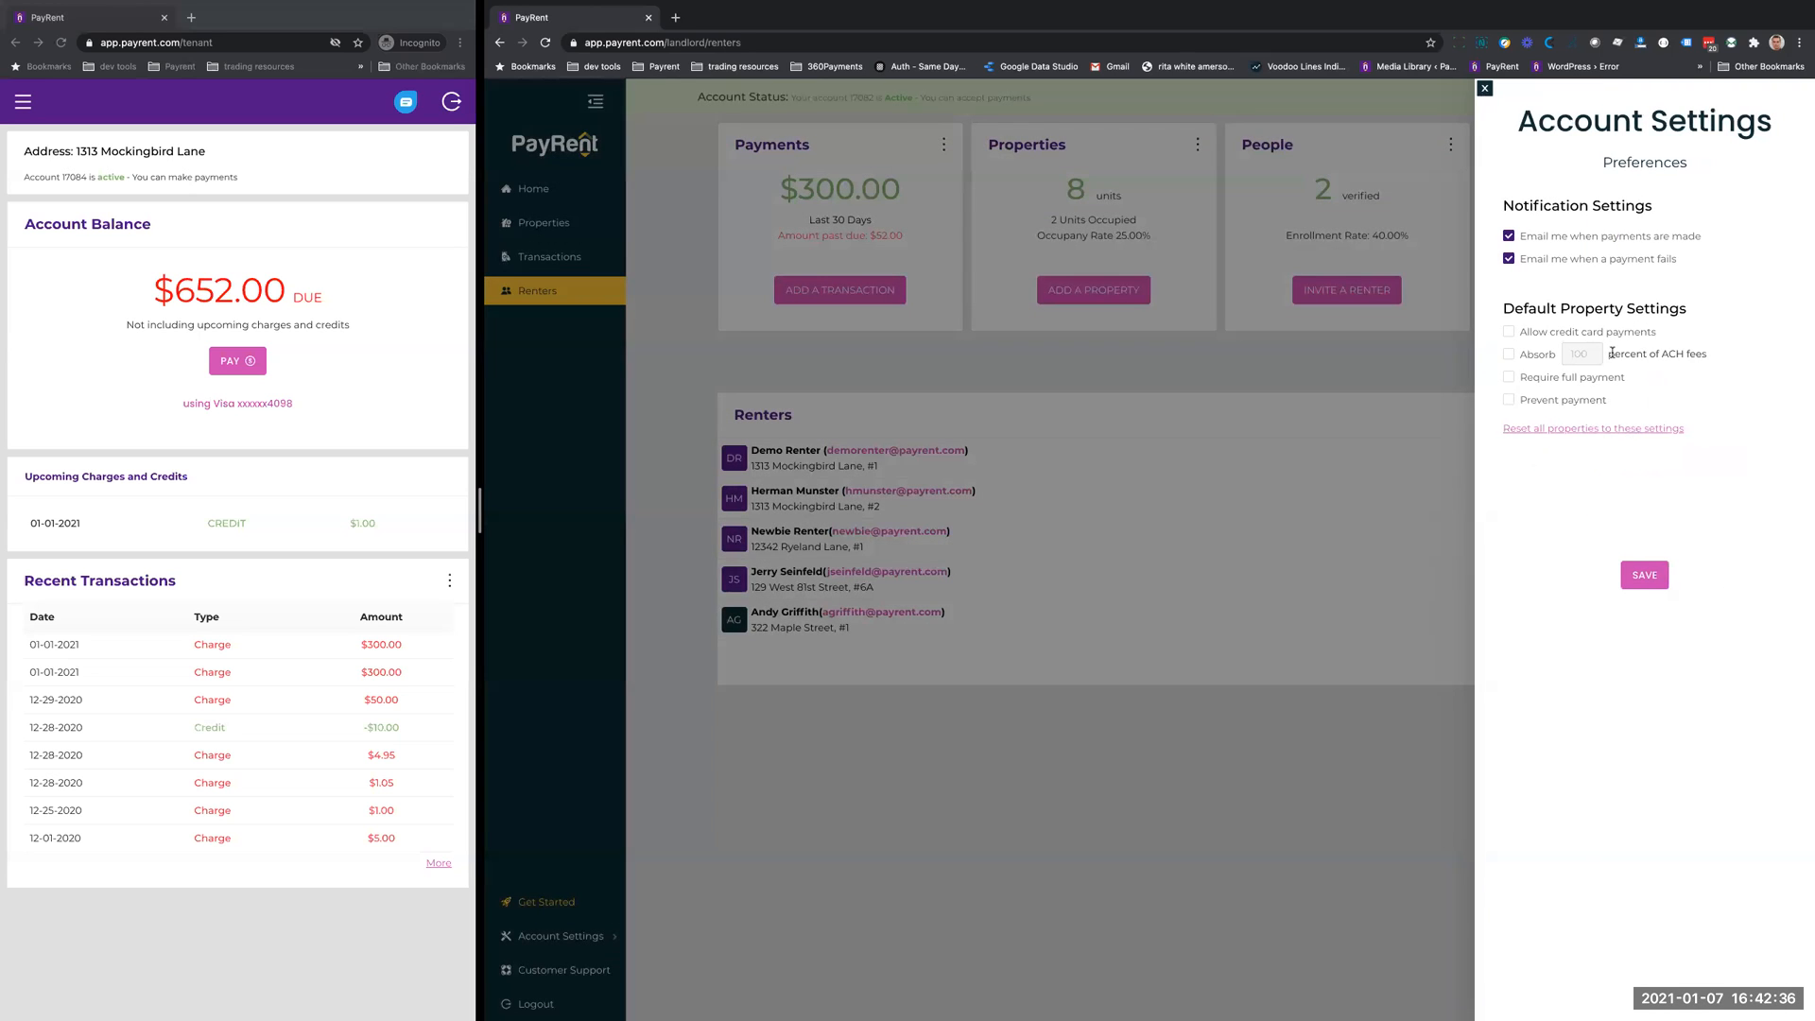
{"action": "left_click", "coordinate": [1509, 331]}
{"action": "left_click", "coordinate": [1510, 332]}
{"action": "left_click", "coordinate": [1509, 331]}
{"action": "left_click", "coordinate": [1510, 357]}
{"action": "left_click", "coordinate": [1559, 431]}
{"action": "left_click", "coordinate": [1542, 430]}
{"action": "left_click", "coordinate": [1643, 575]}
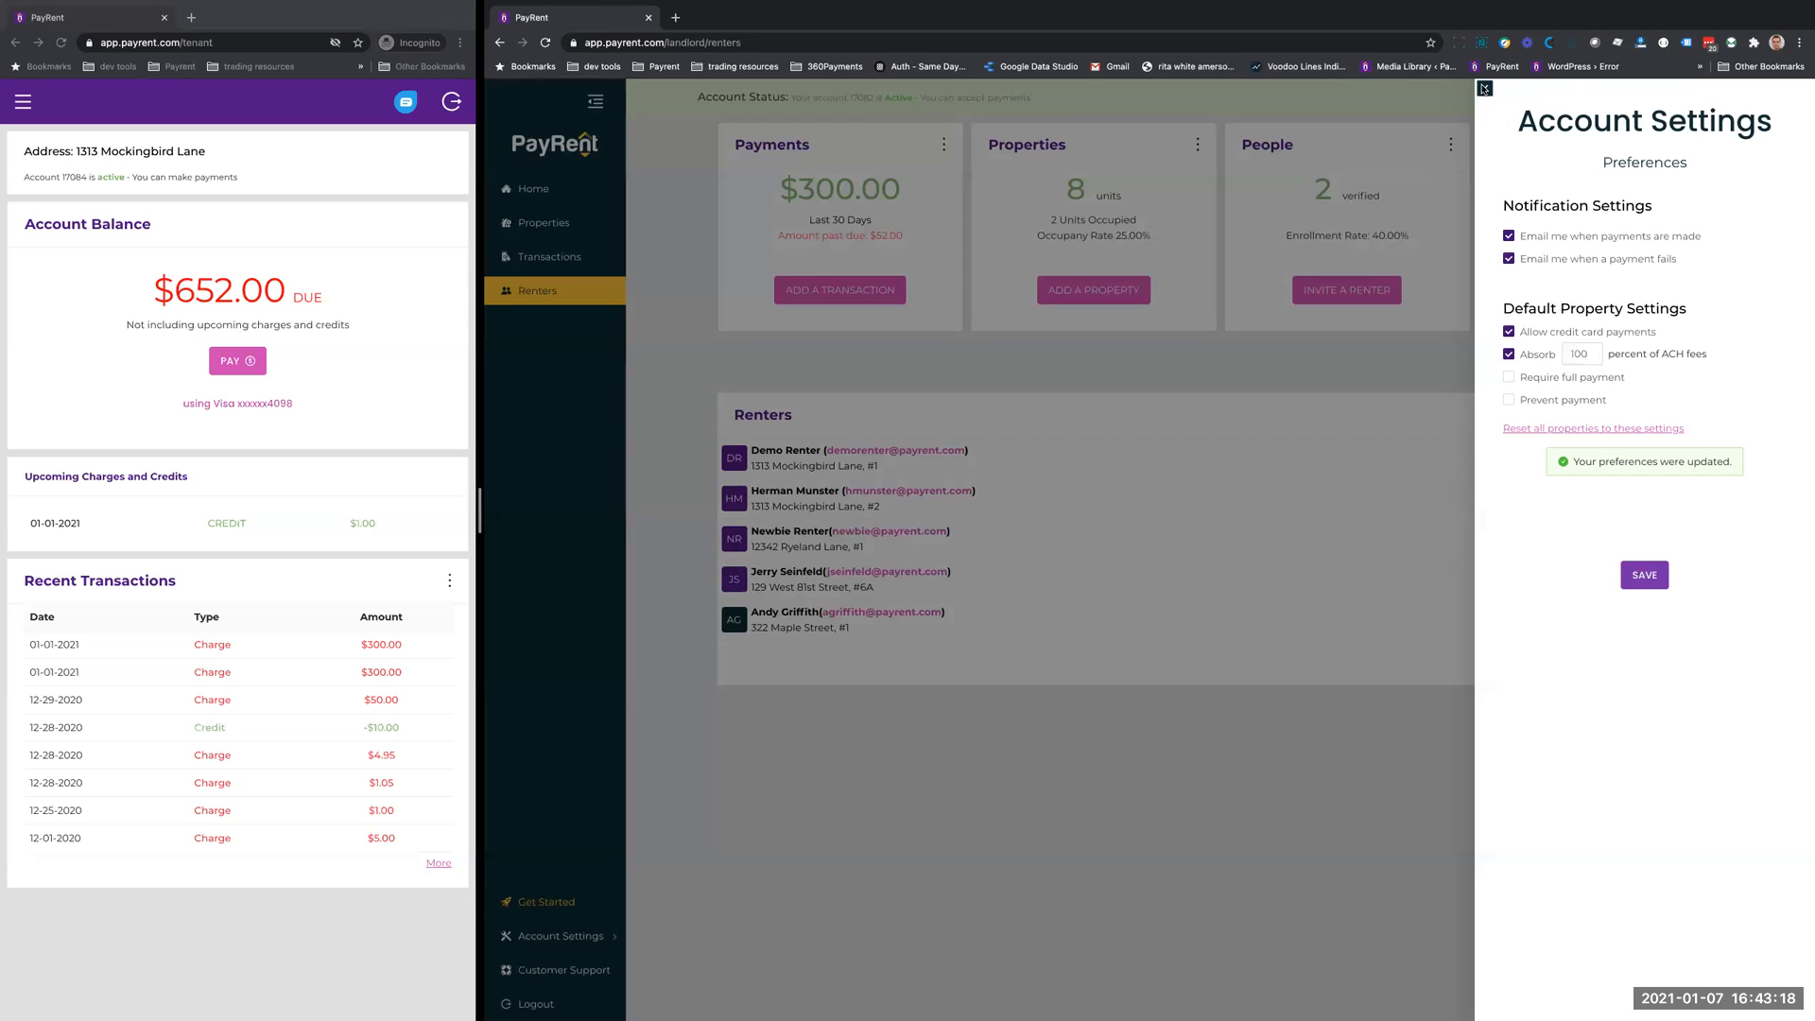
{"action": "left_click", "coordinate": [1484, 88]}
- Review the property settings in the past-due property's edit form, and close it without changes
{"action": "left_click", "coordinate": [544, 223]}
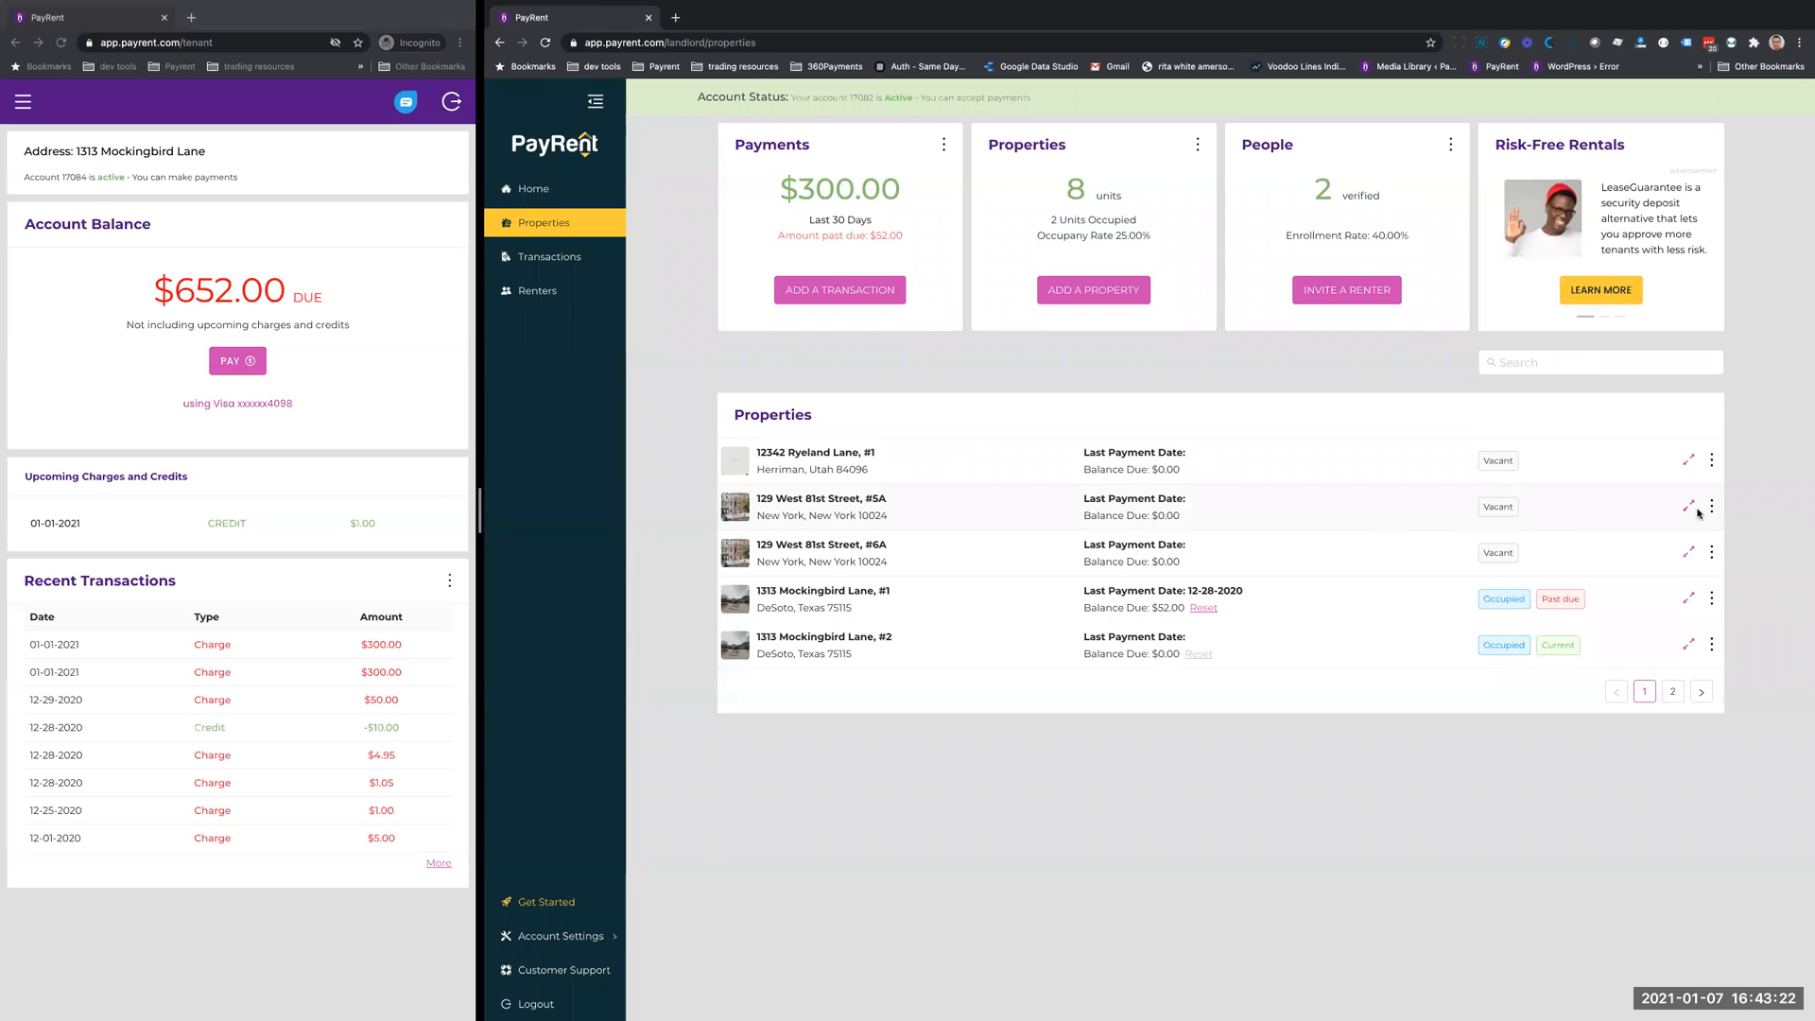
{"action": "left_click", "coordinate": [1711, 599]}
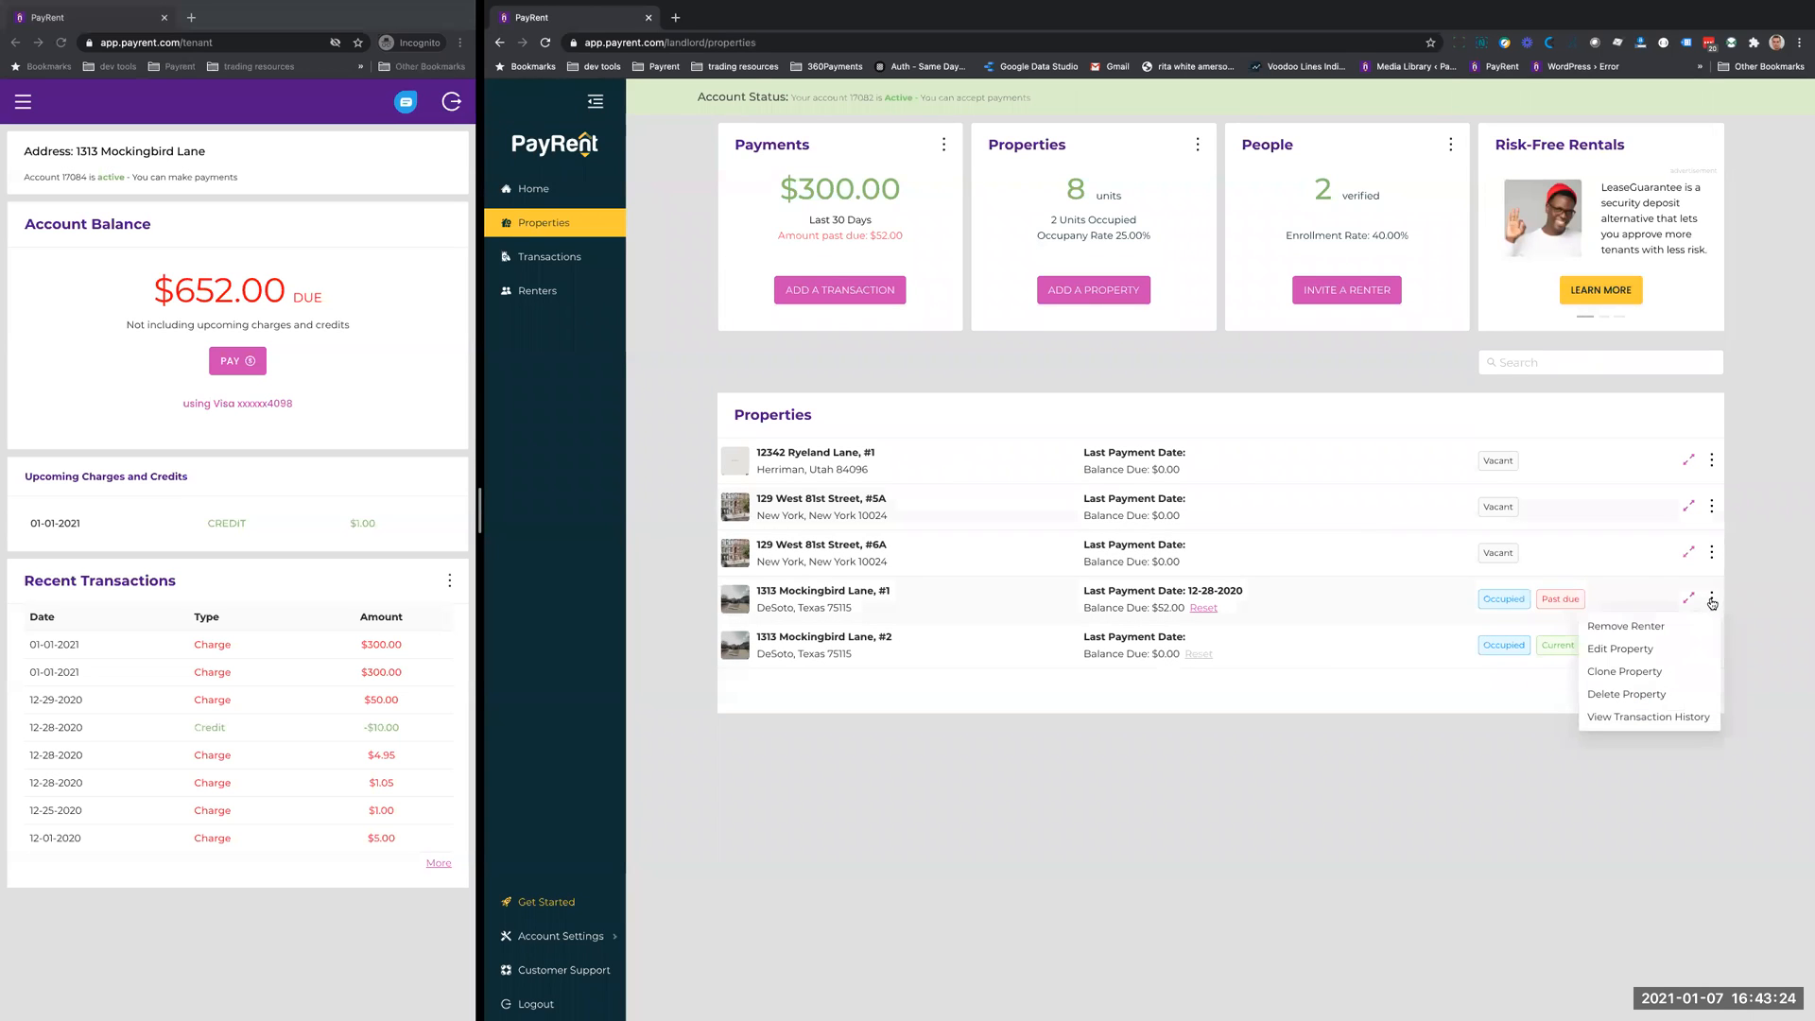
{"action": "left_click", "coordinate": [1631, 650]}
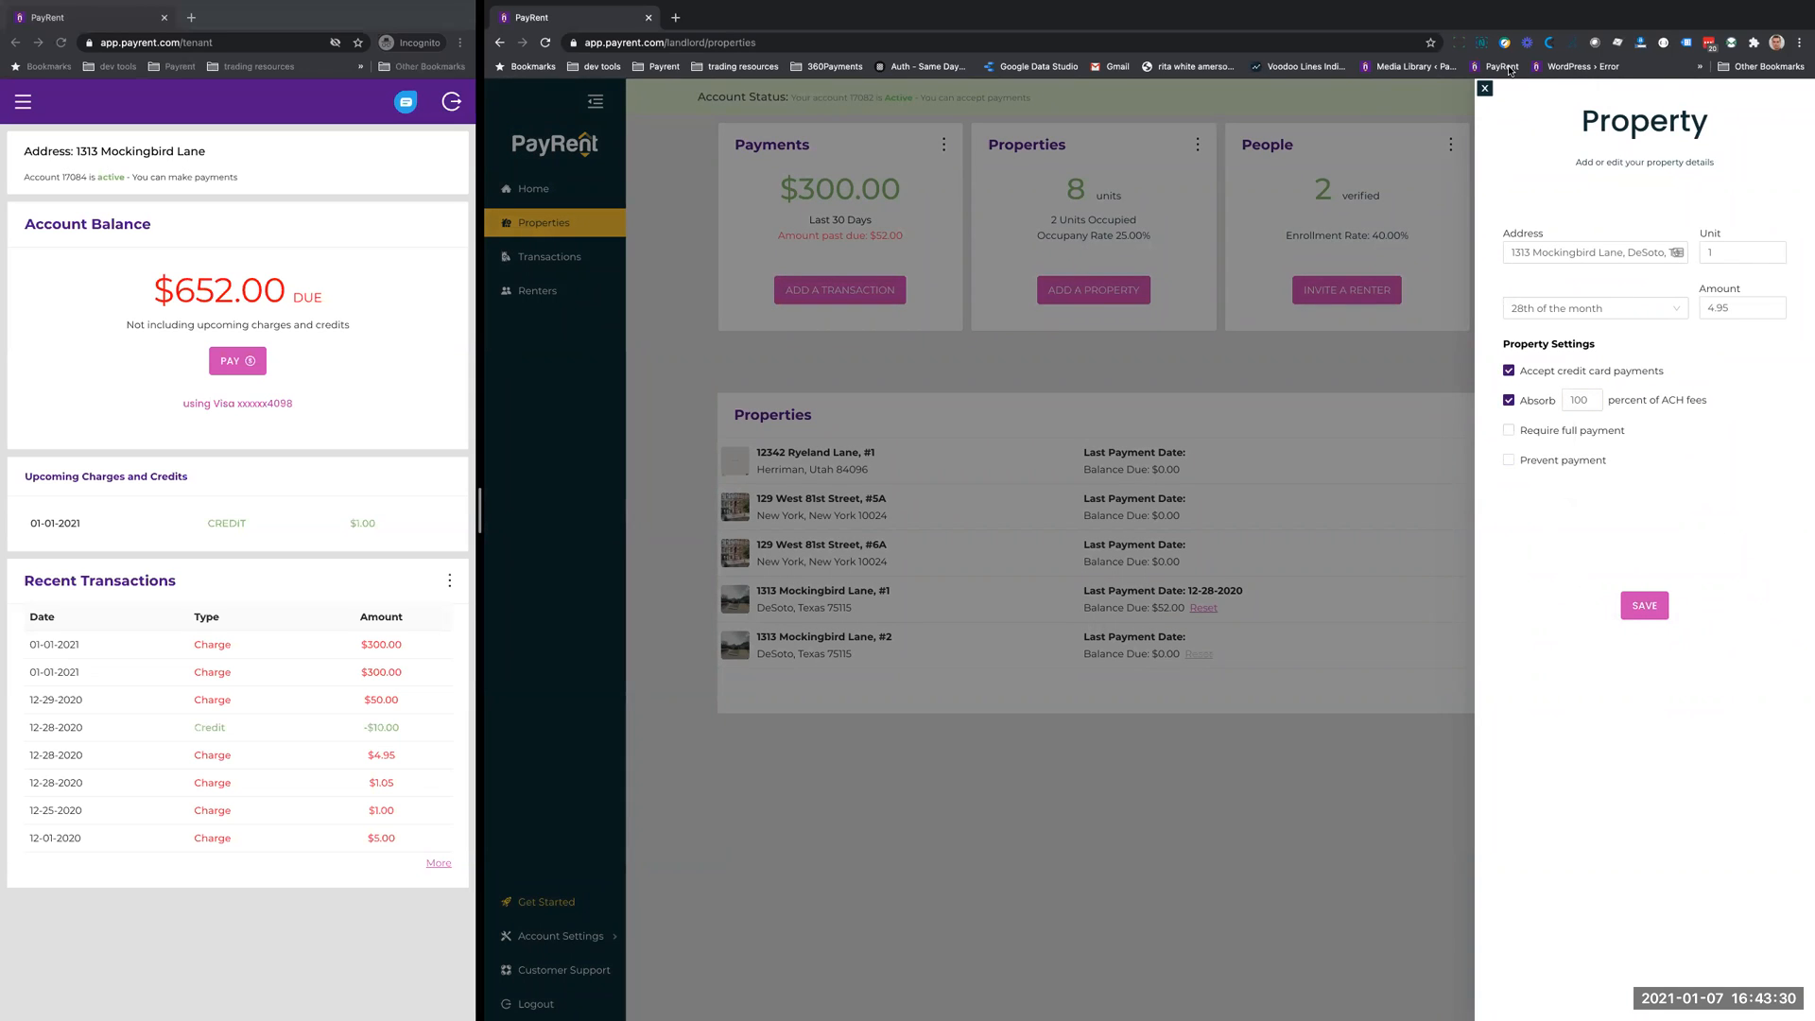
{"action": "left_click", "coordinate": [1483, 88]}
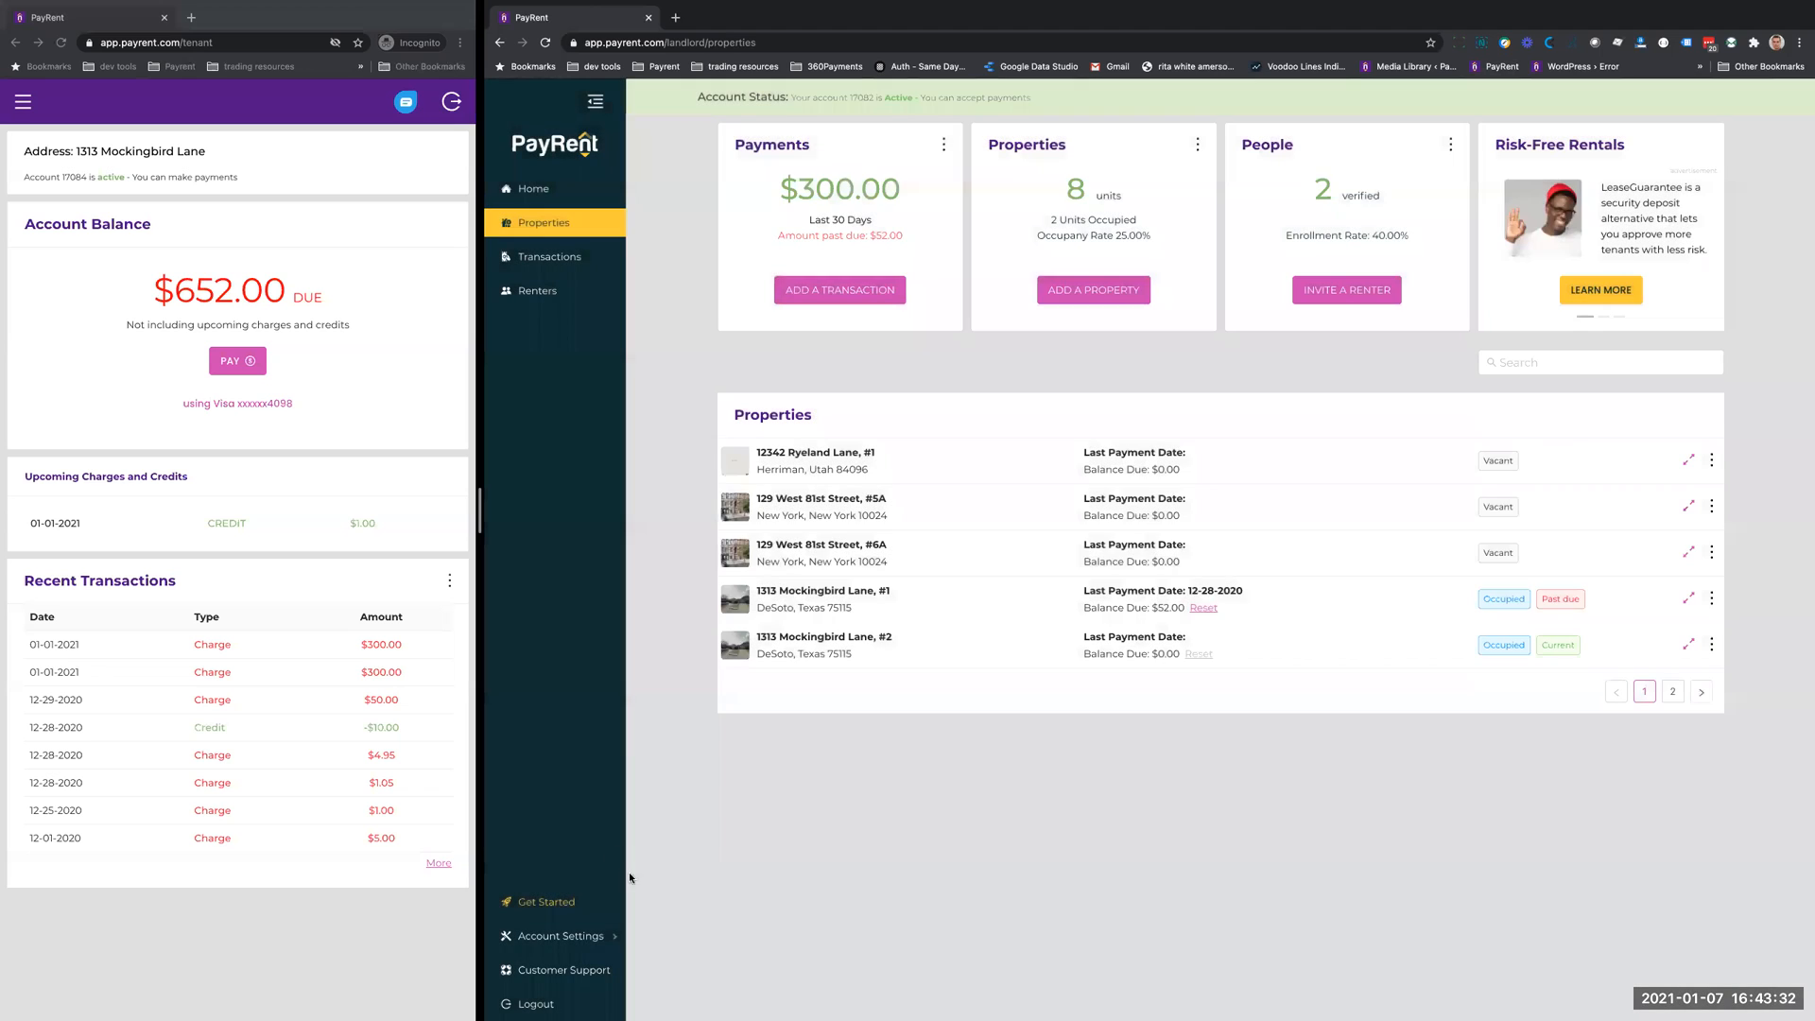
- View the landlord account's service plan and billing details, and check the messaging and FAQ options in customer support
{"action": "left_click", "coordinate": [581, 937]}
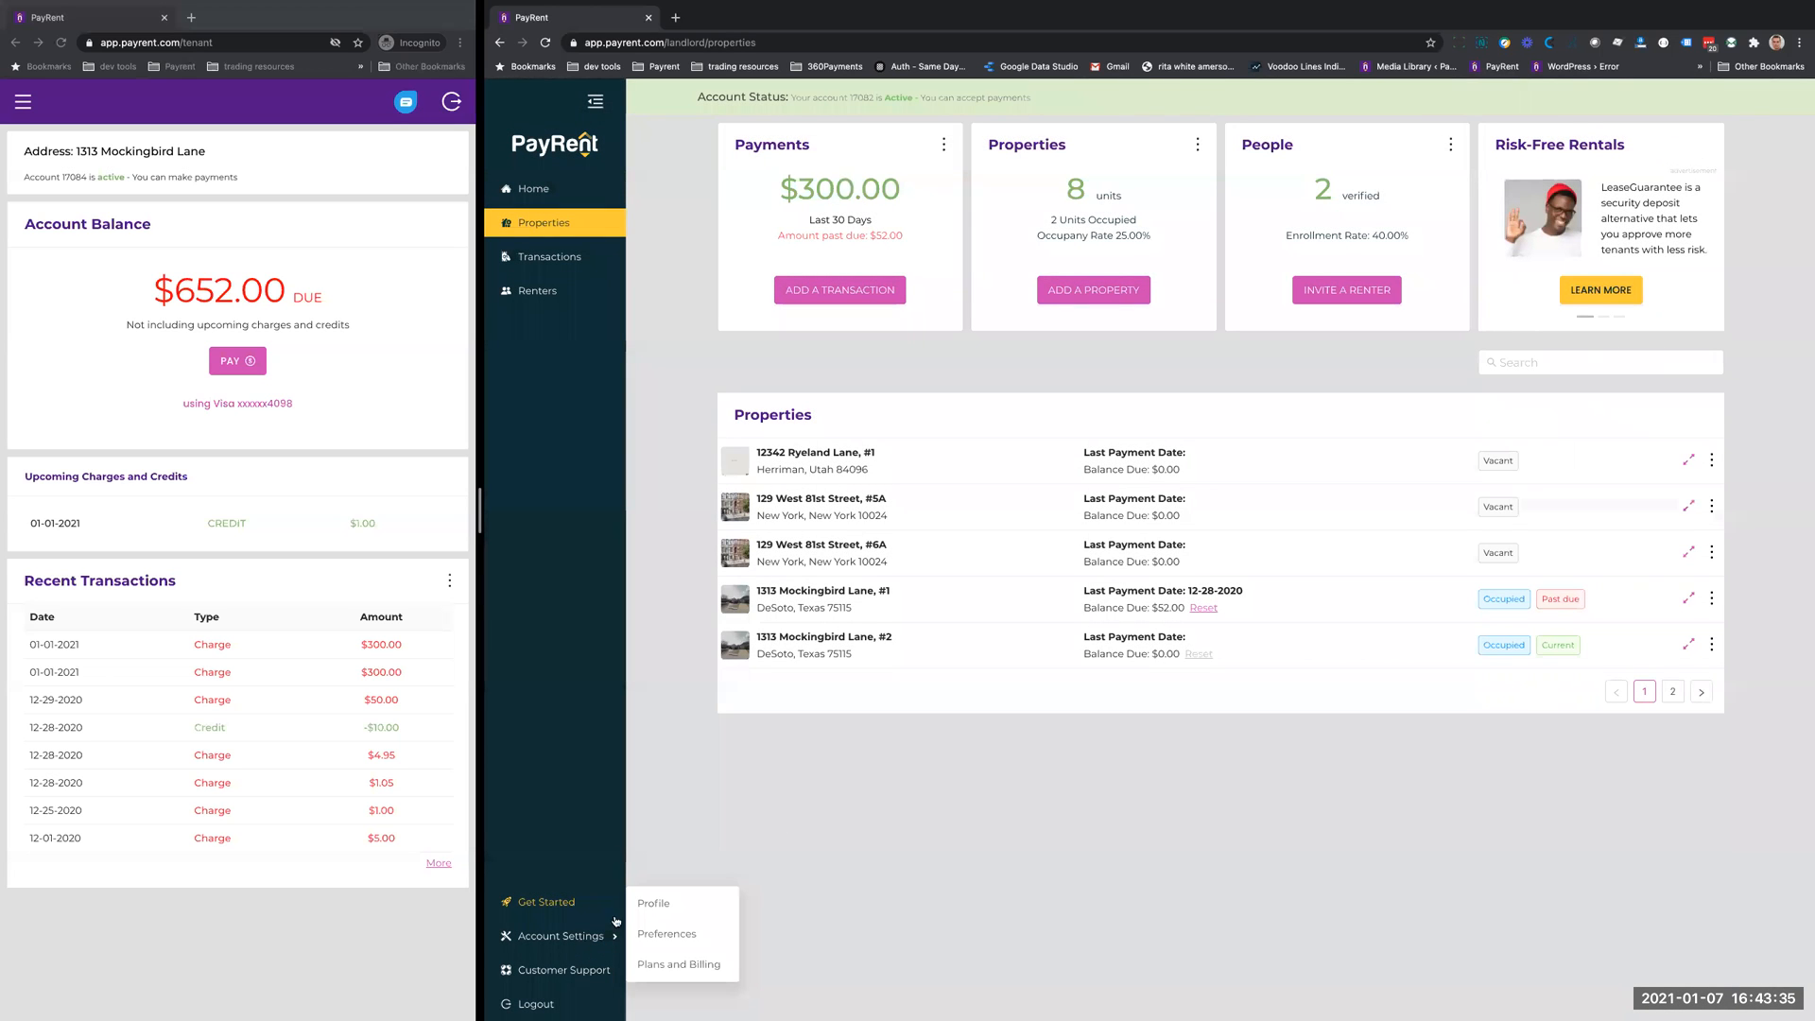
{"action": "left_click", "coordinate": [709, 965]}
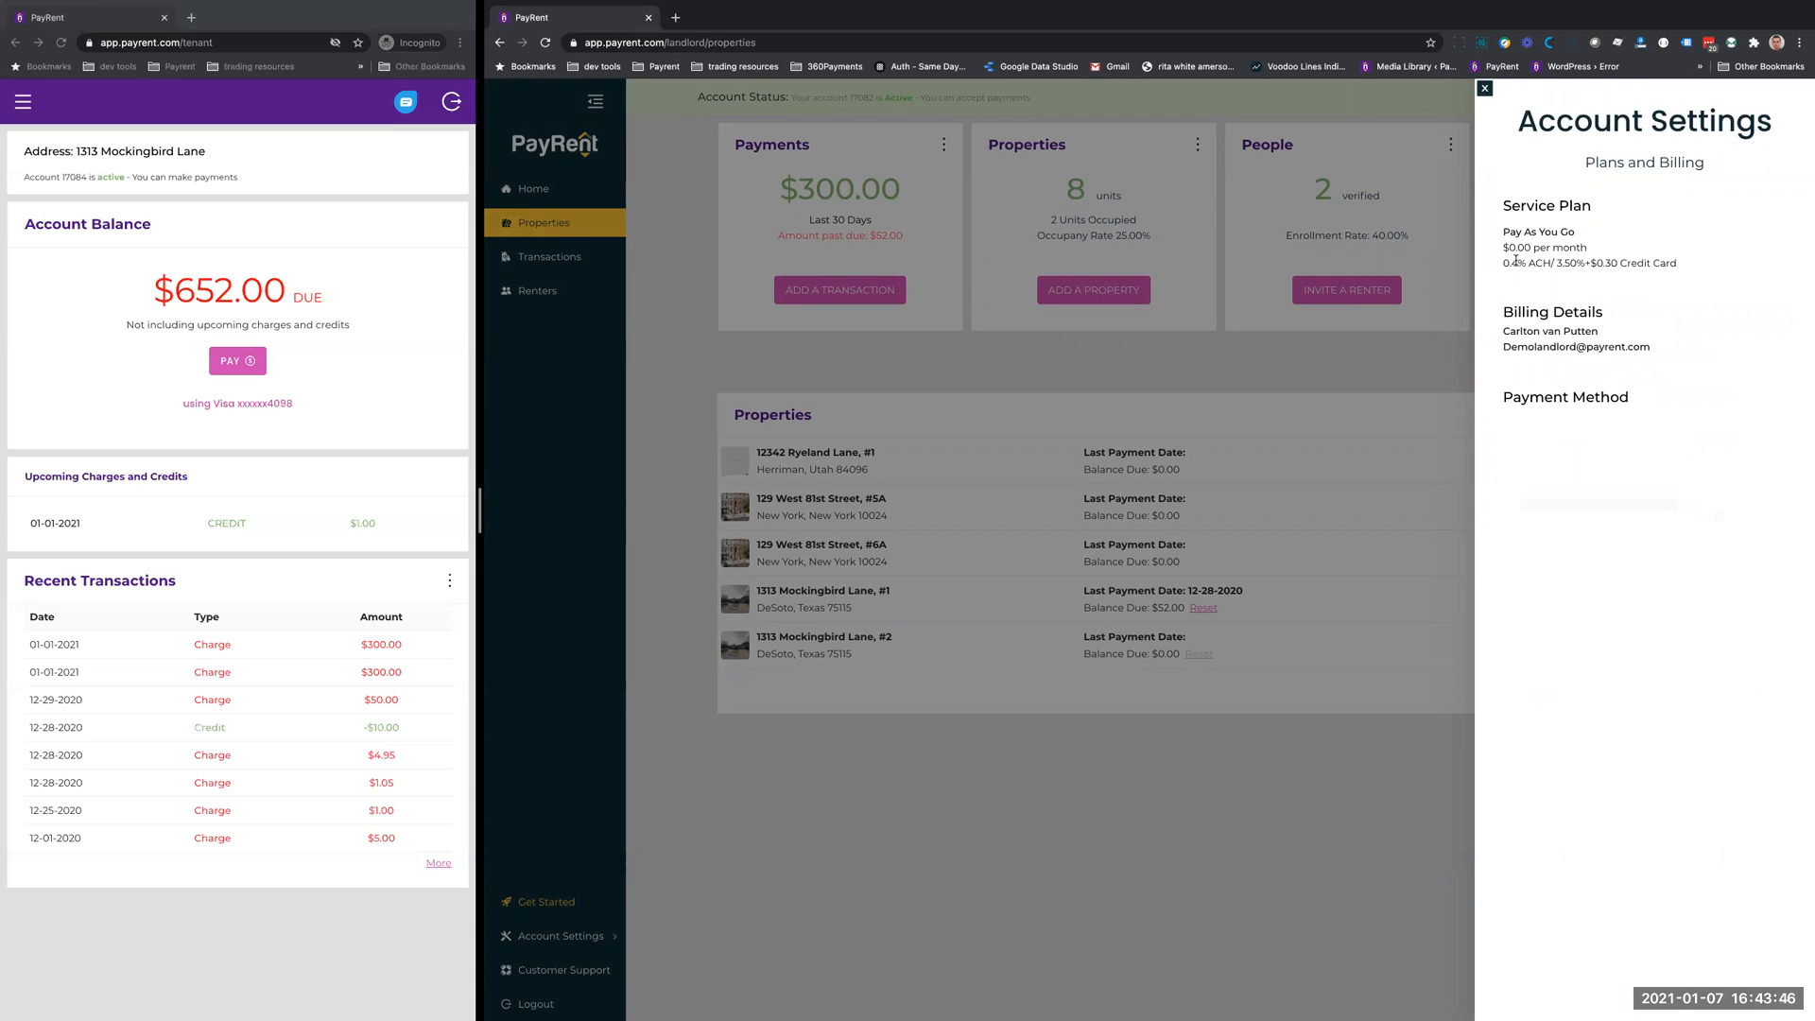
{"action": "left_click", "coordinate": [1484, 90]}
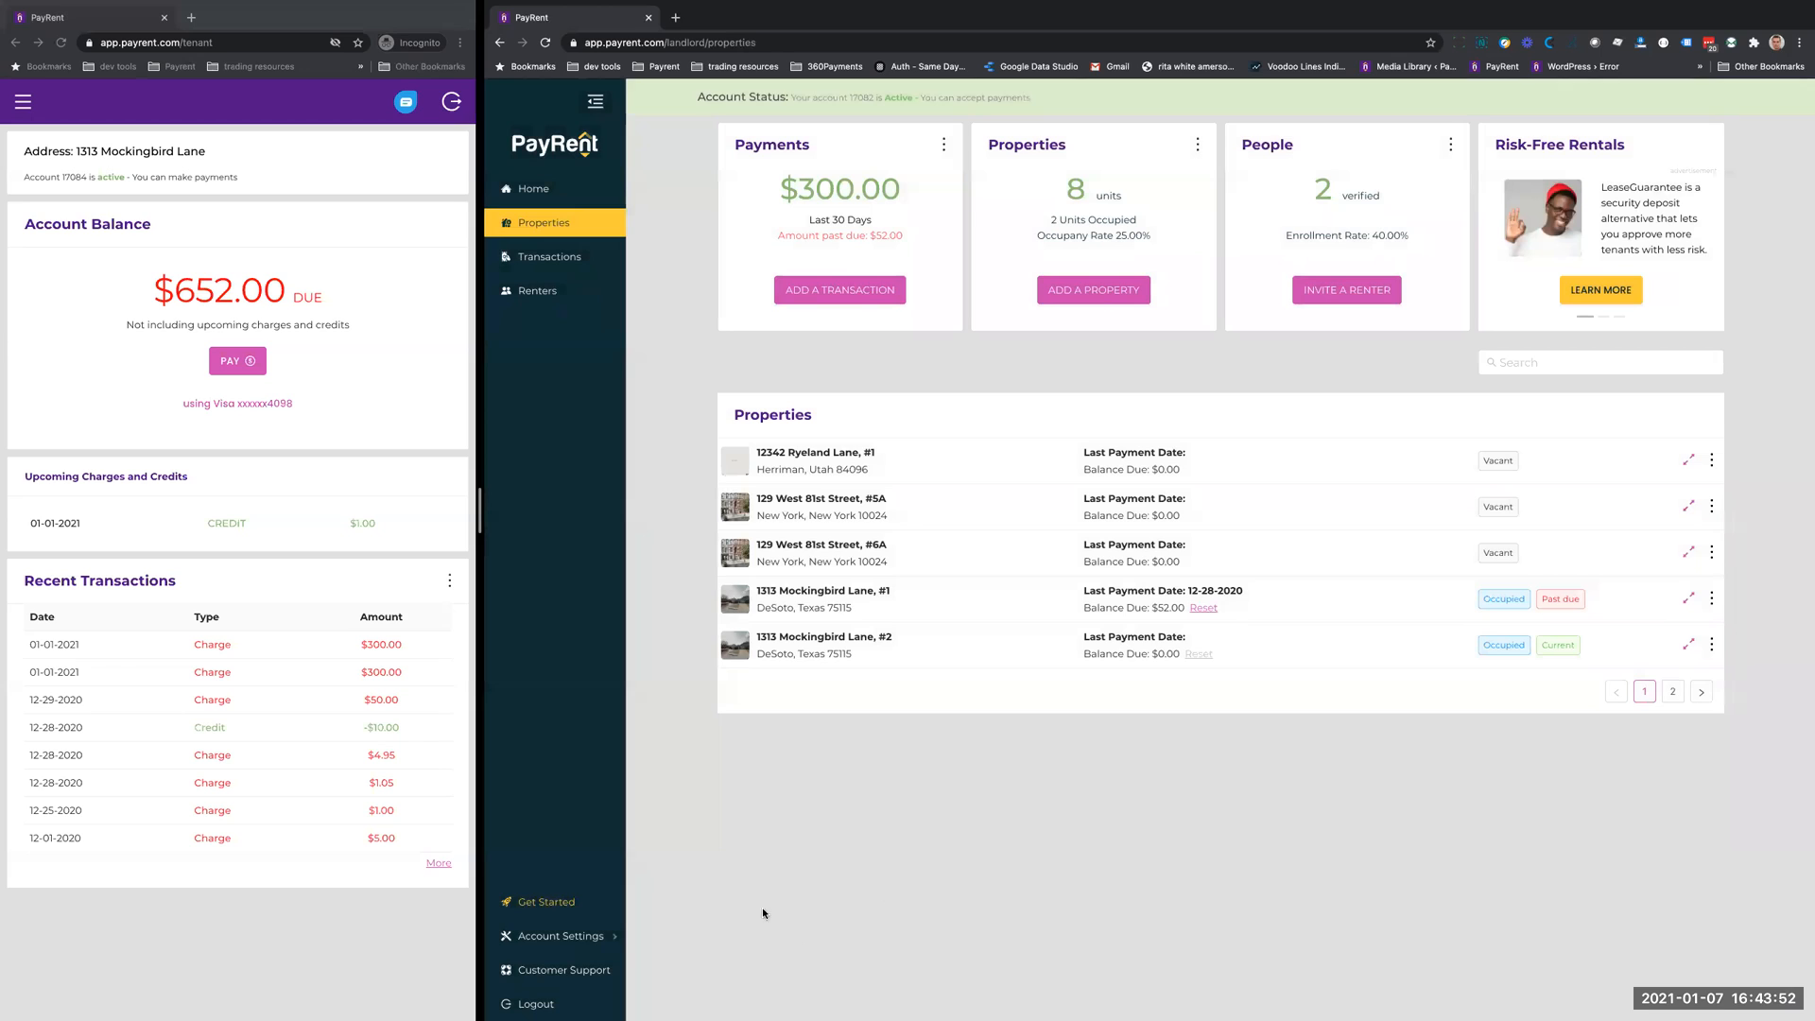
{"action": "left_click", "coordinate": [546, 972]}
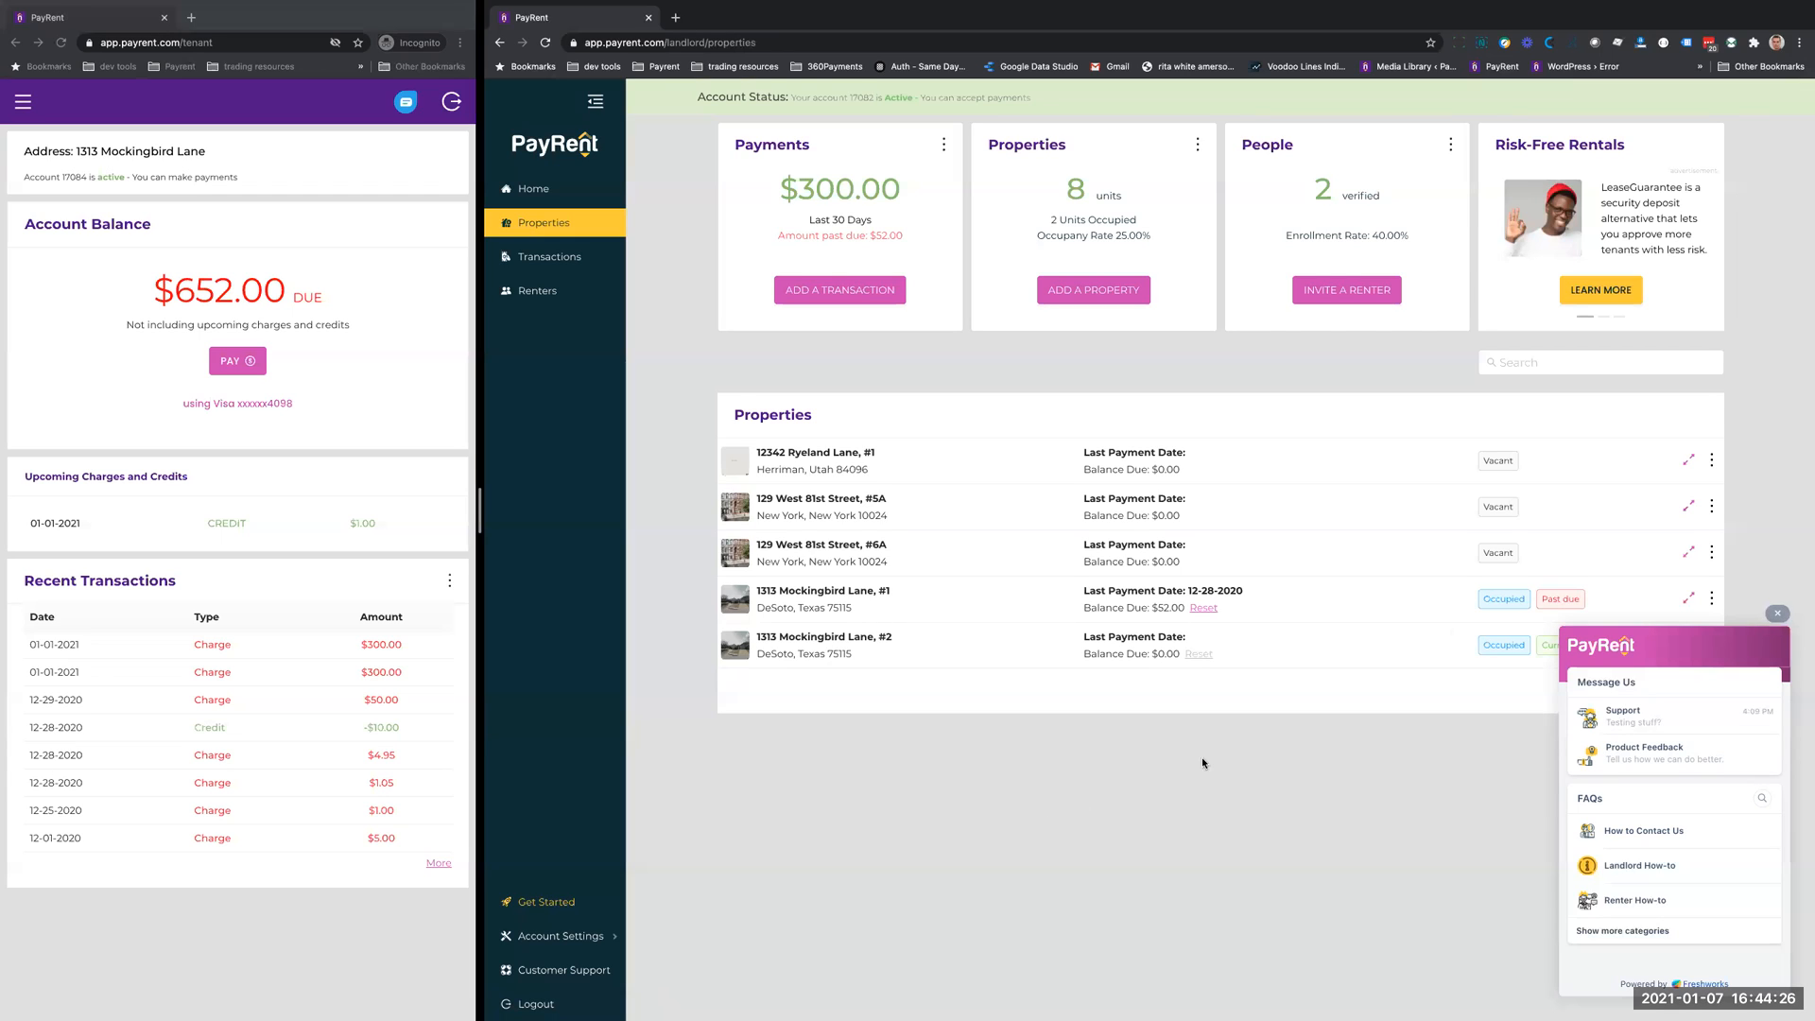
{"action": "left_click", "coordinate": [1776, 614]}
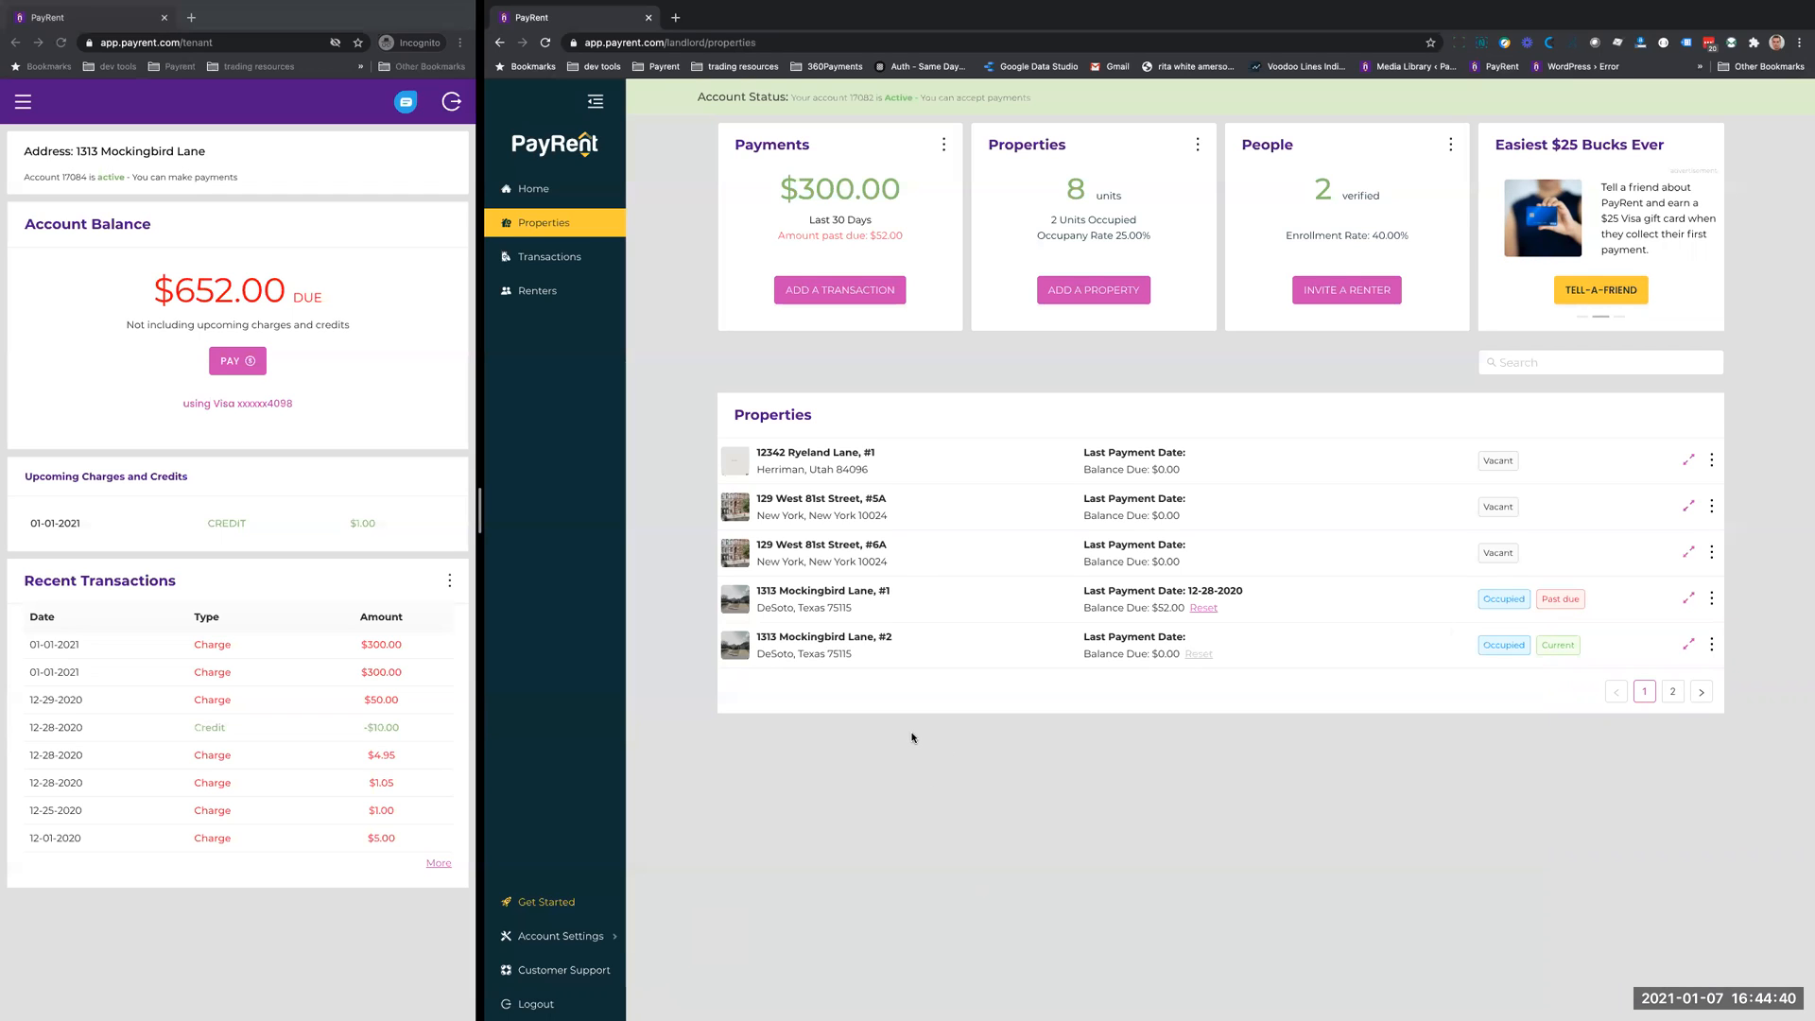
- Review the invitation actions available for the first two invited renters in the renters list
{"action": "left_click", "coordinate": [531, 292]}
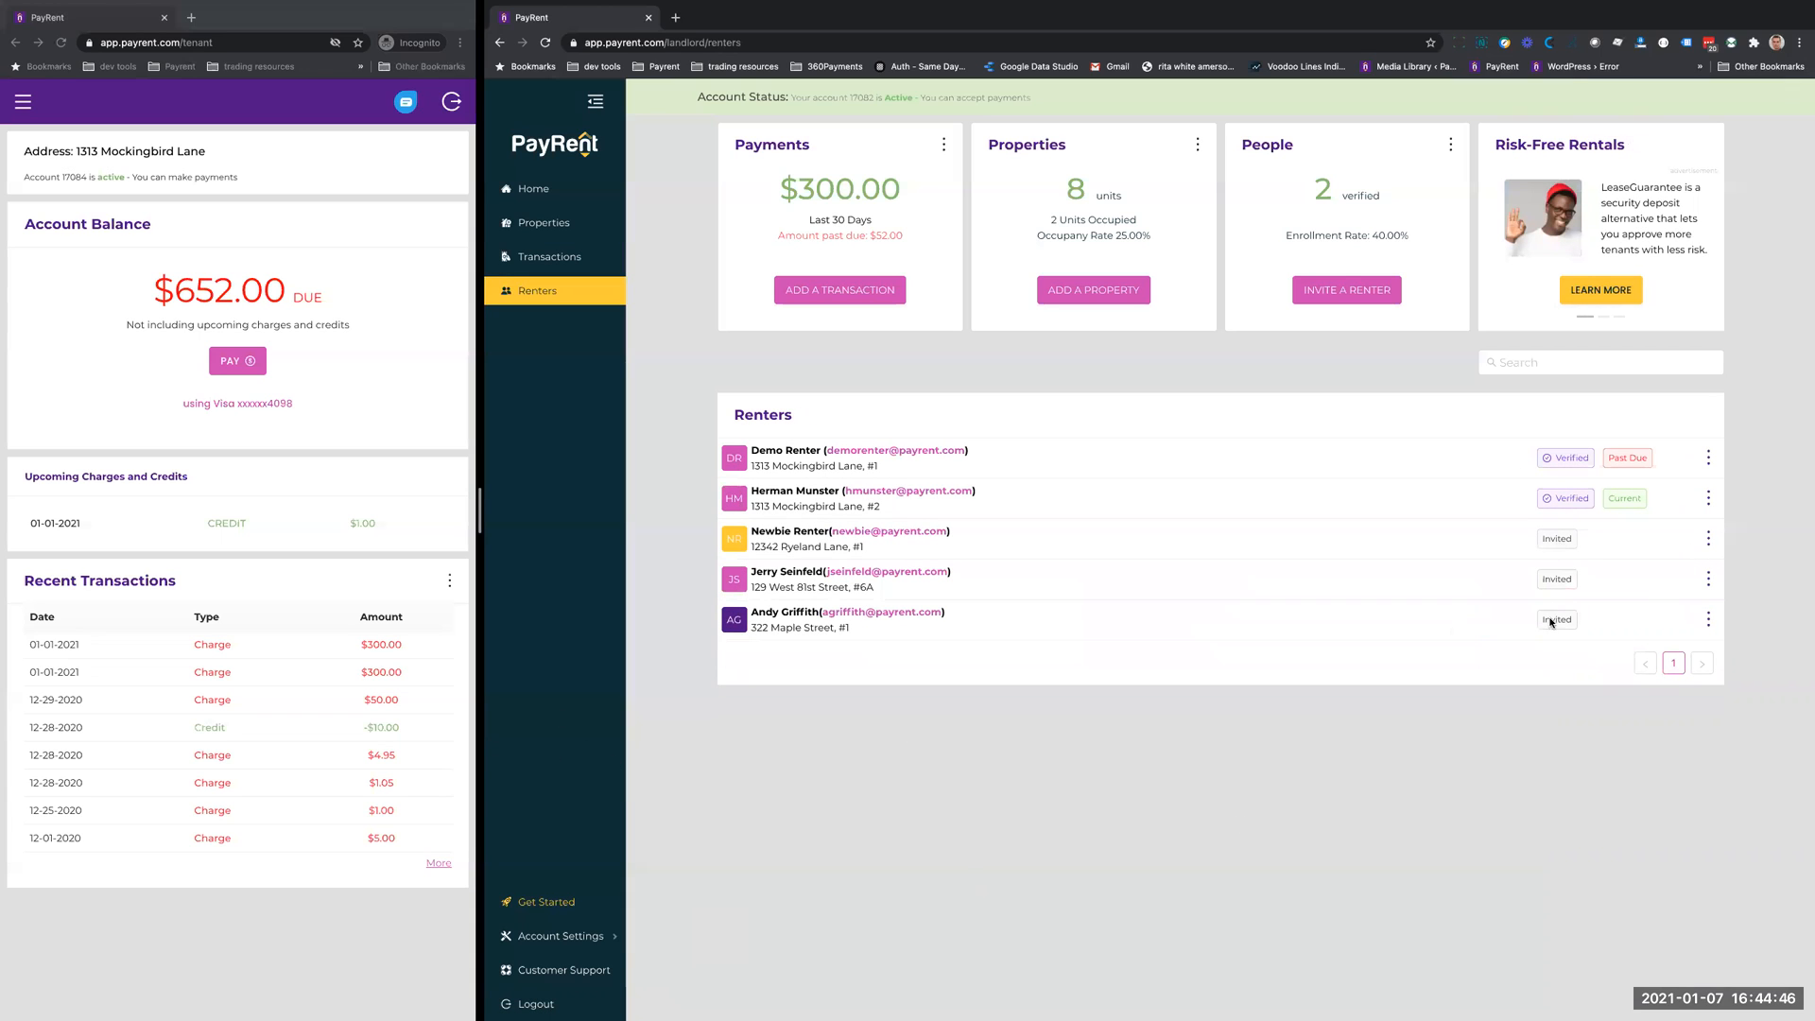
{"action": "left_click", "coordinate": [1708, 539]}
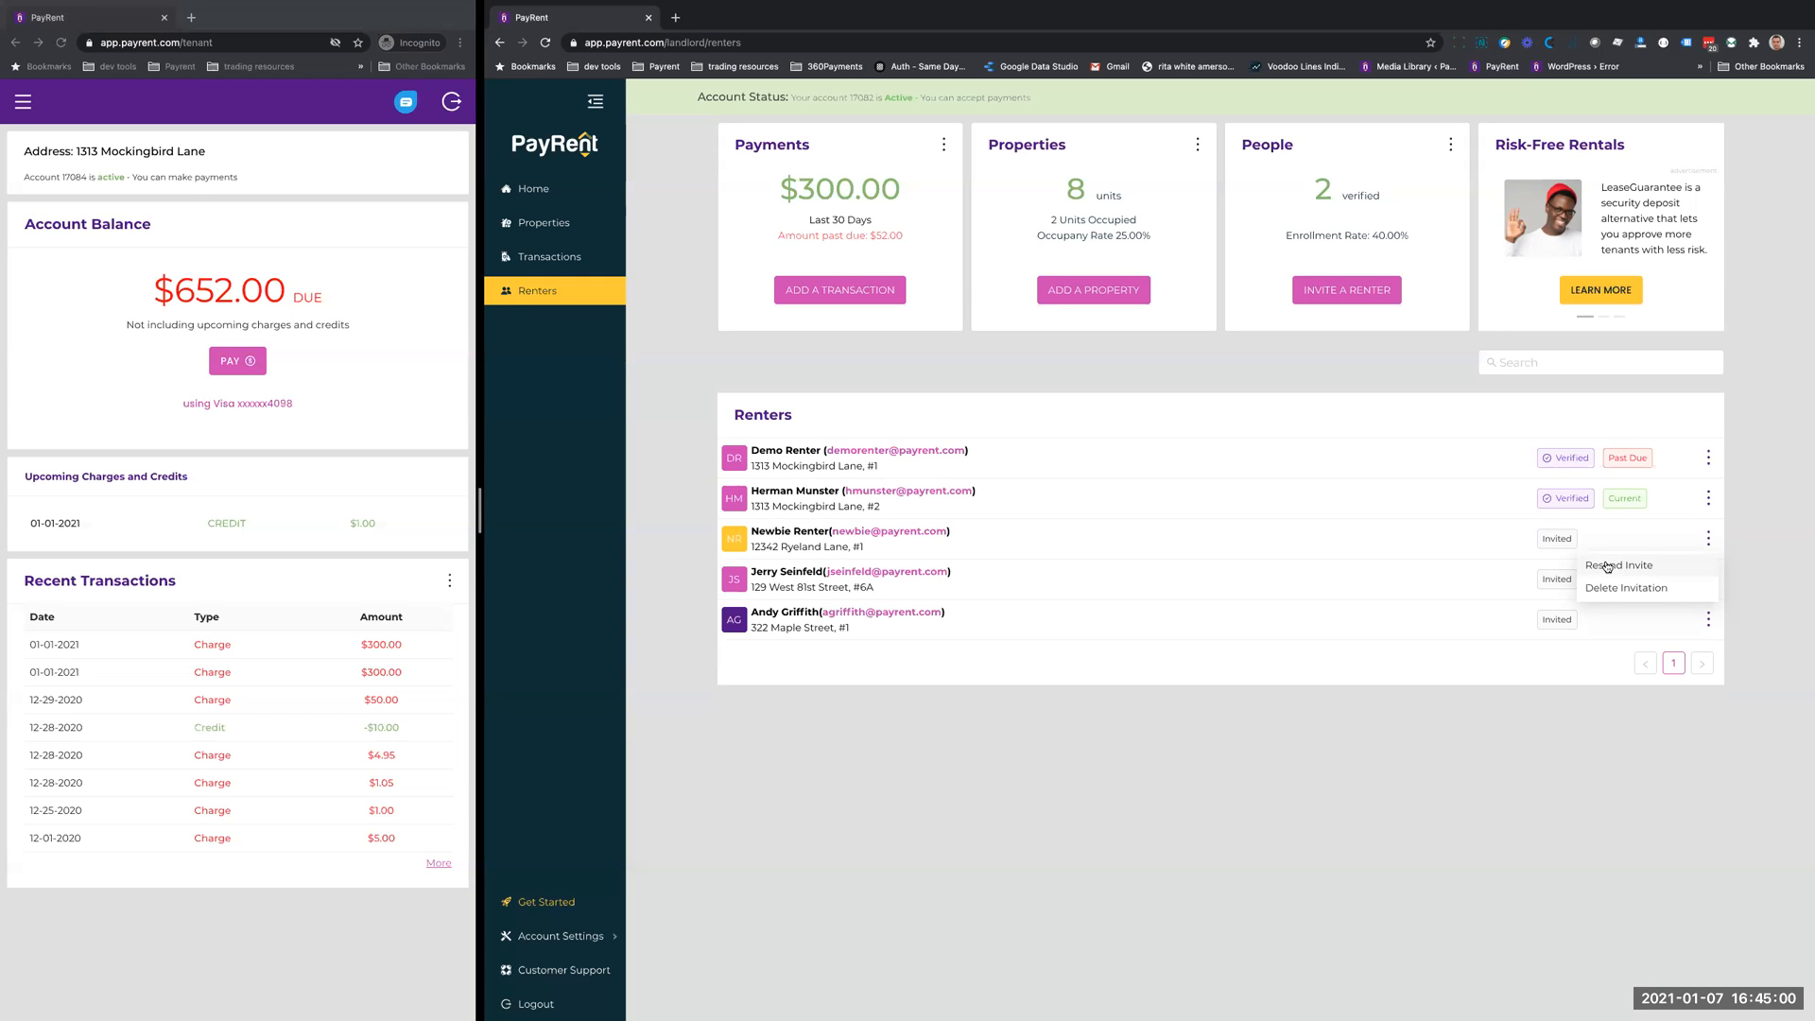
{"action": "left_click", "coordinate": [1436, 592]}
{"action": "left_click", "coordinate": [1708, 581]}
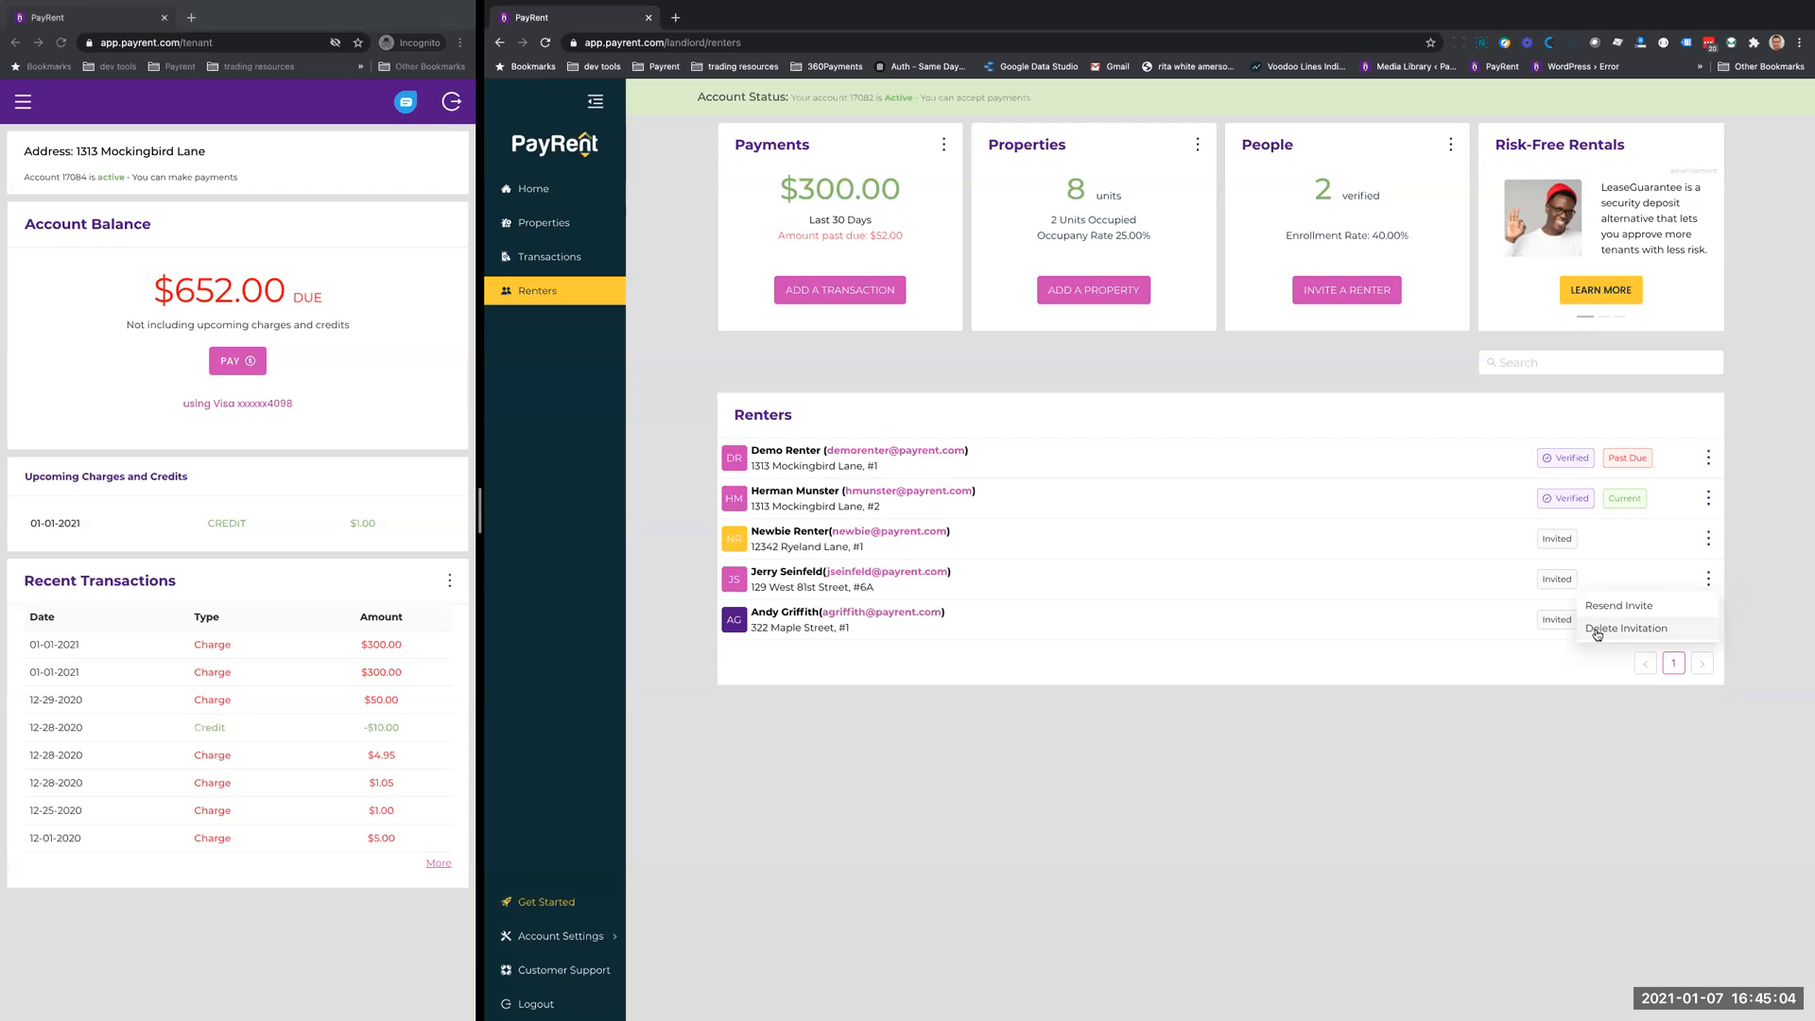
{"action": "left_click", "coordinate": [1513, 731]}
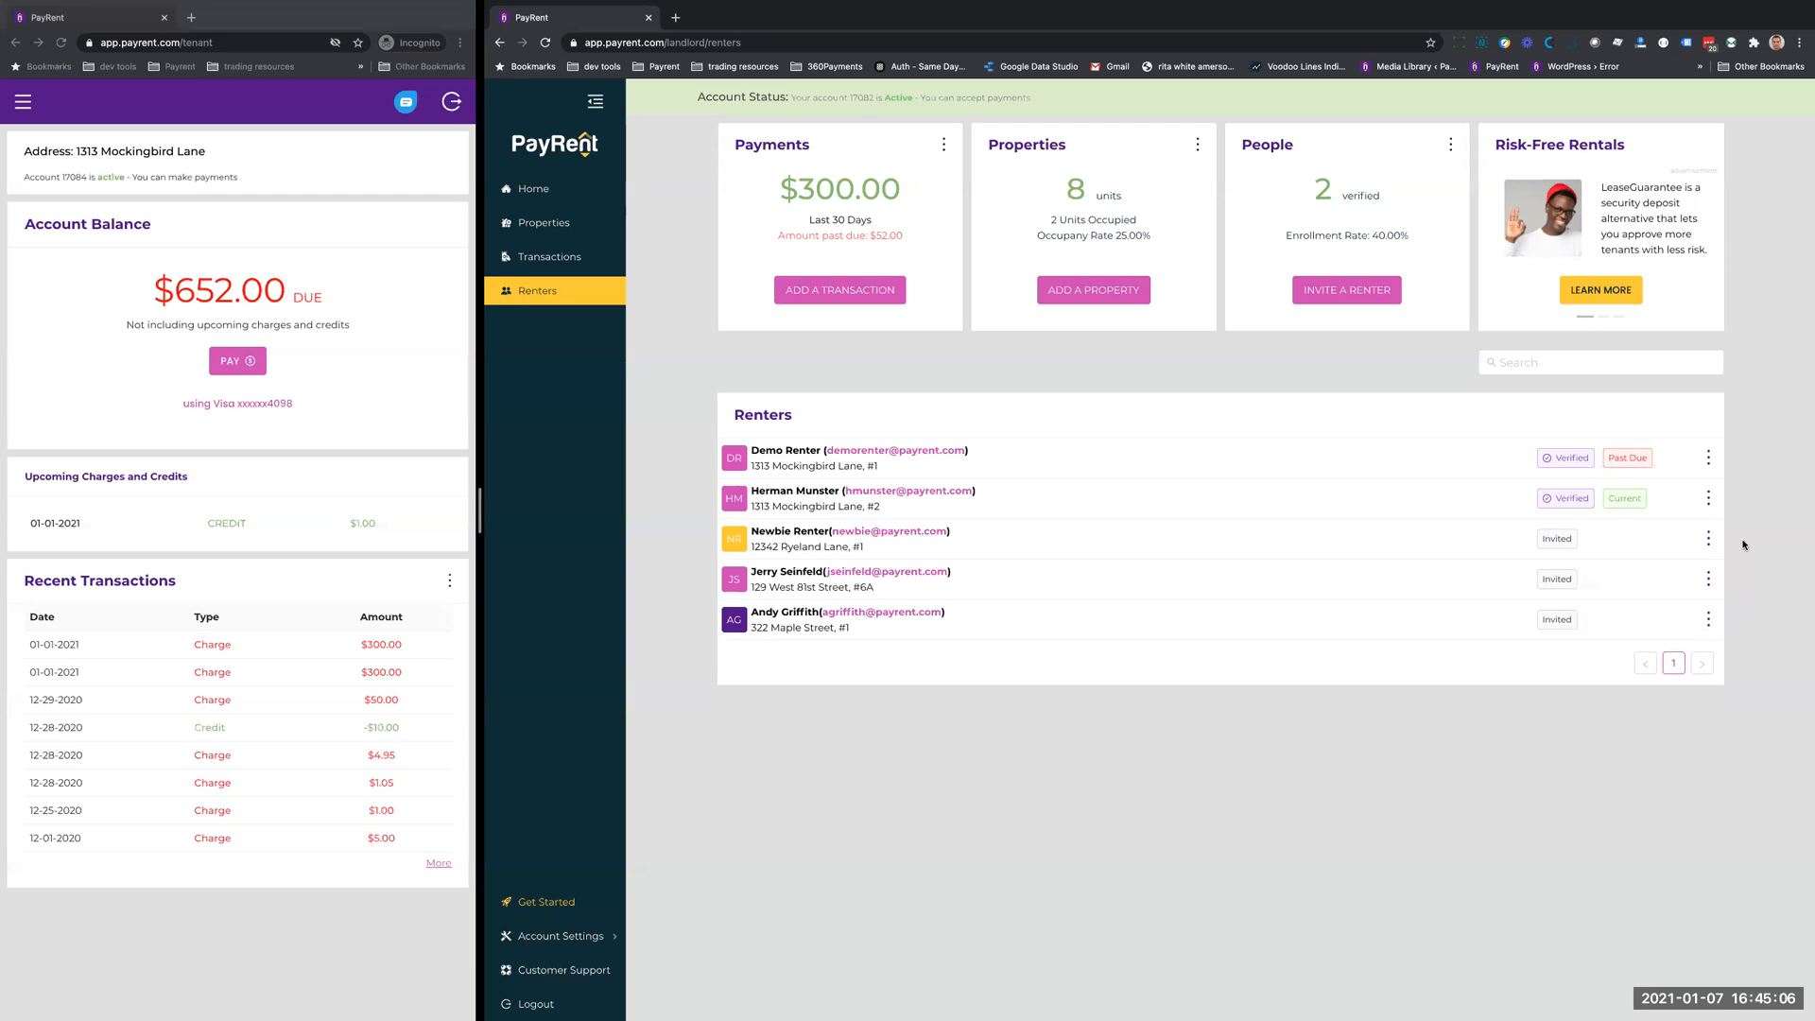
- Delete the invitation of the first invited renter in the renters list
{"action": "left_click", "coordinate": [1709, 539]}
{"action": "left_click", "coordinate": [1599, 587]}
{"action": "left_click", "coordinate": [1621, 590]}
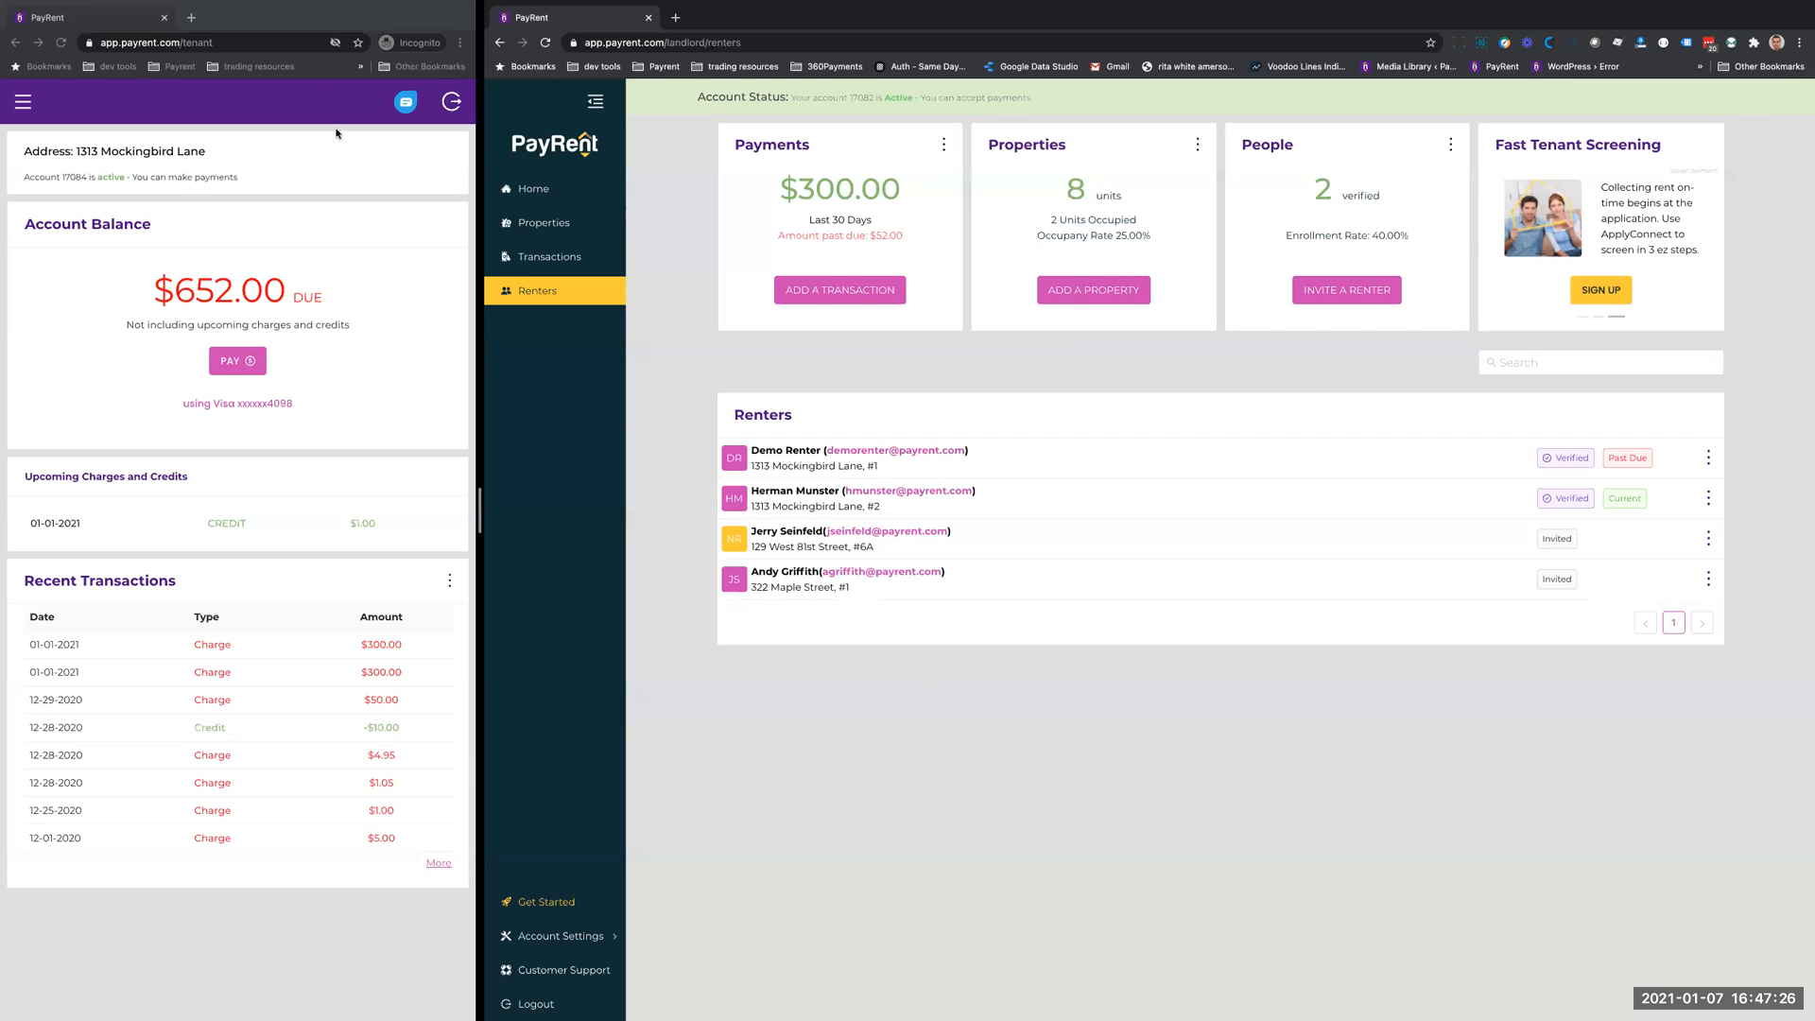
- Switch to the tenant window, and look over its navigation options and the saved payment methods under the account balance
{"action": "left_click", "coordinate": [281, 21]}
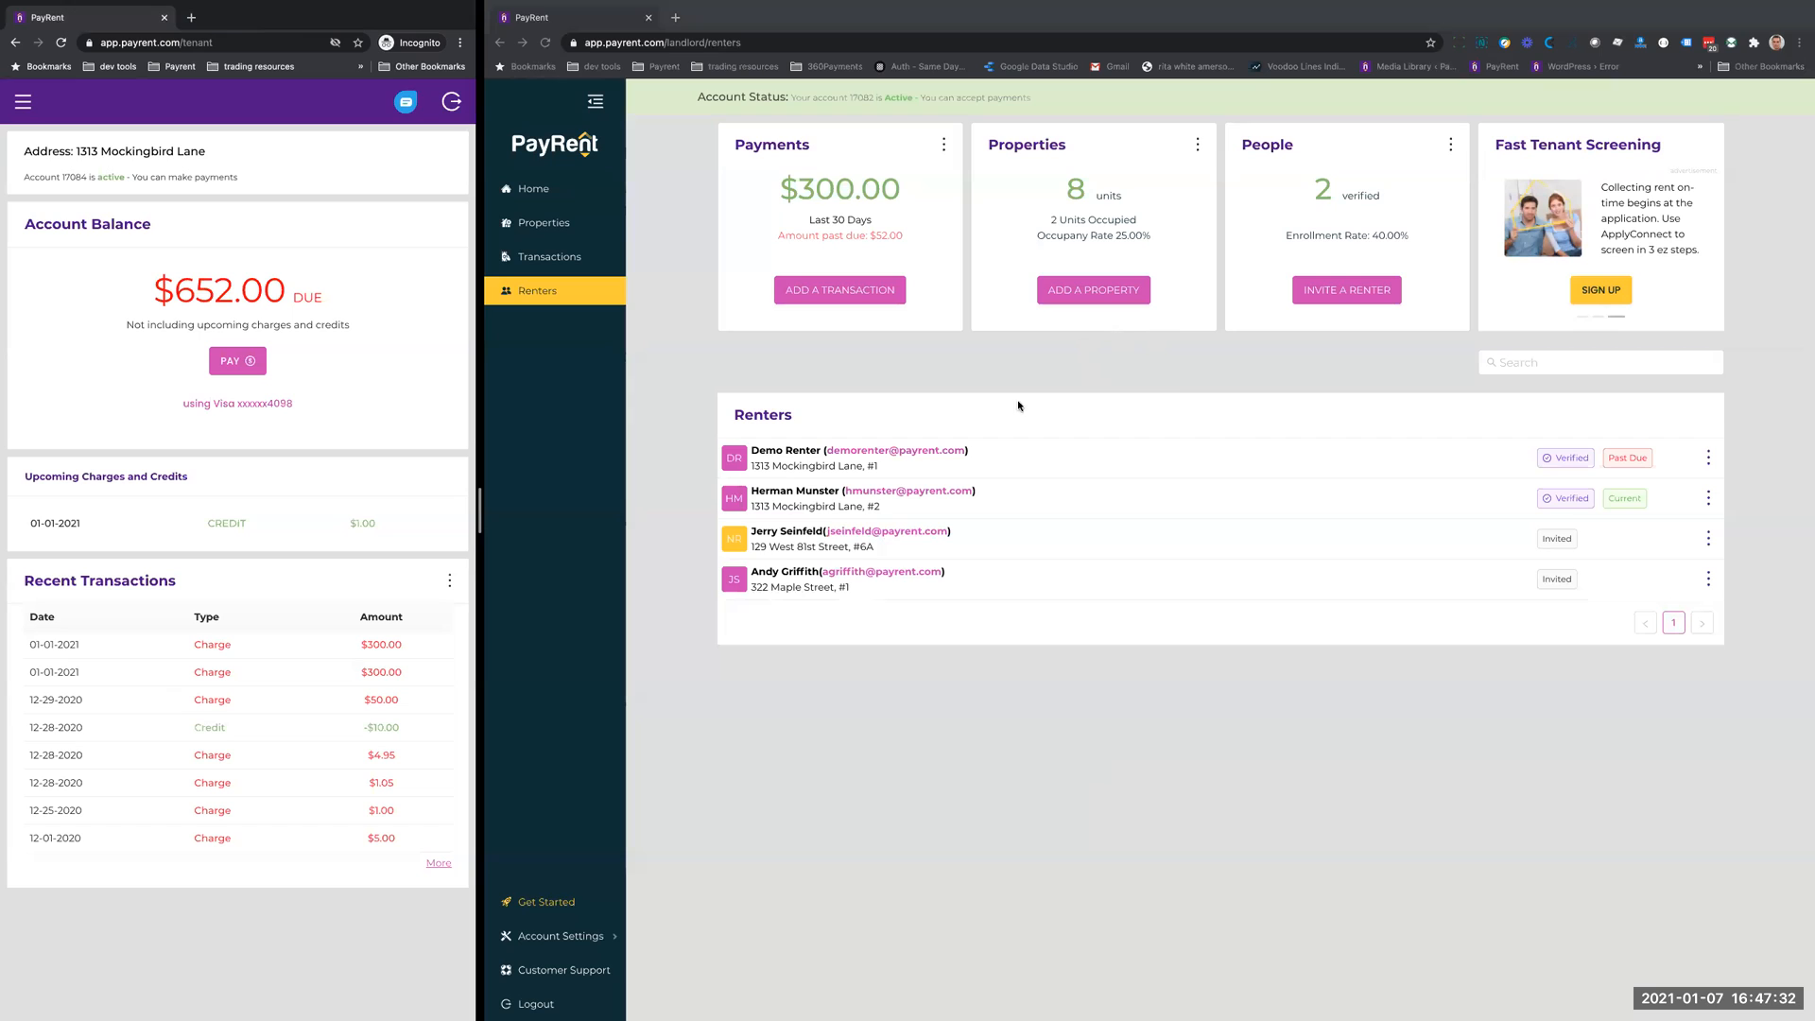
{"action": "left_click", "coordinate": [23, 106]}
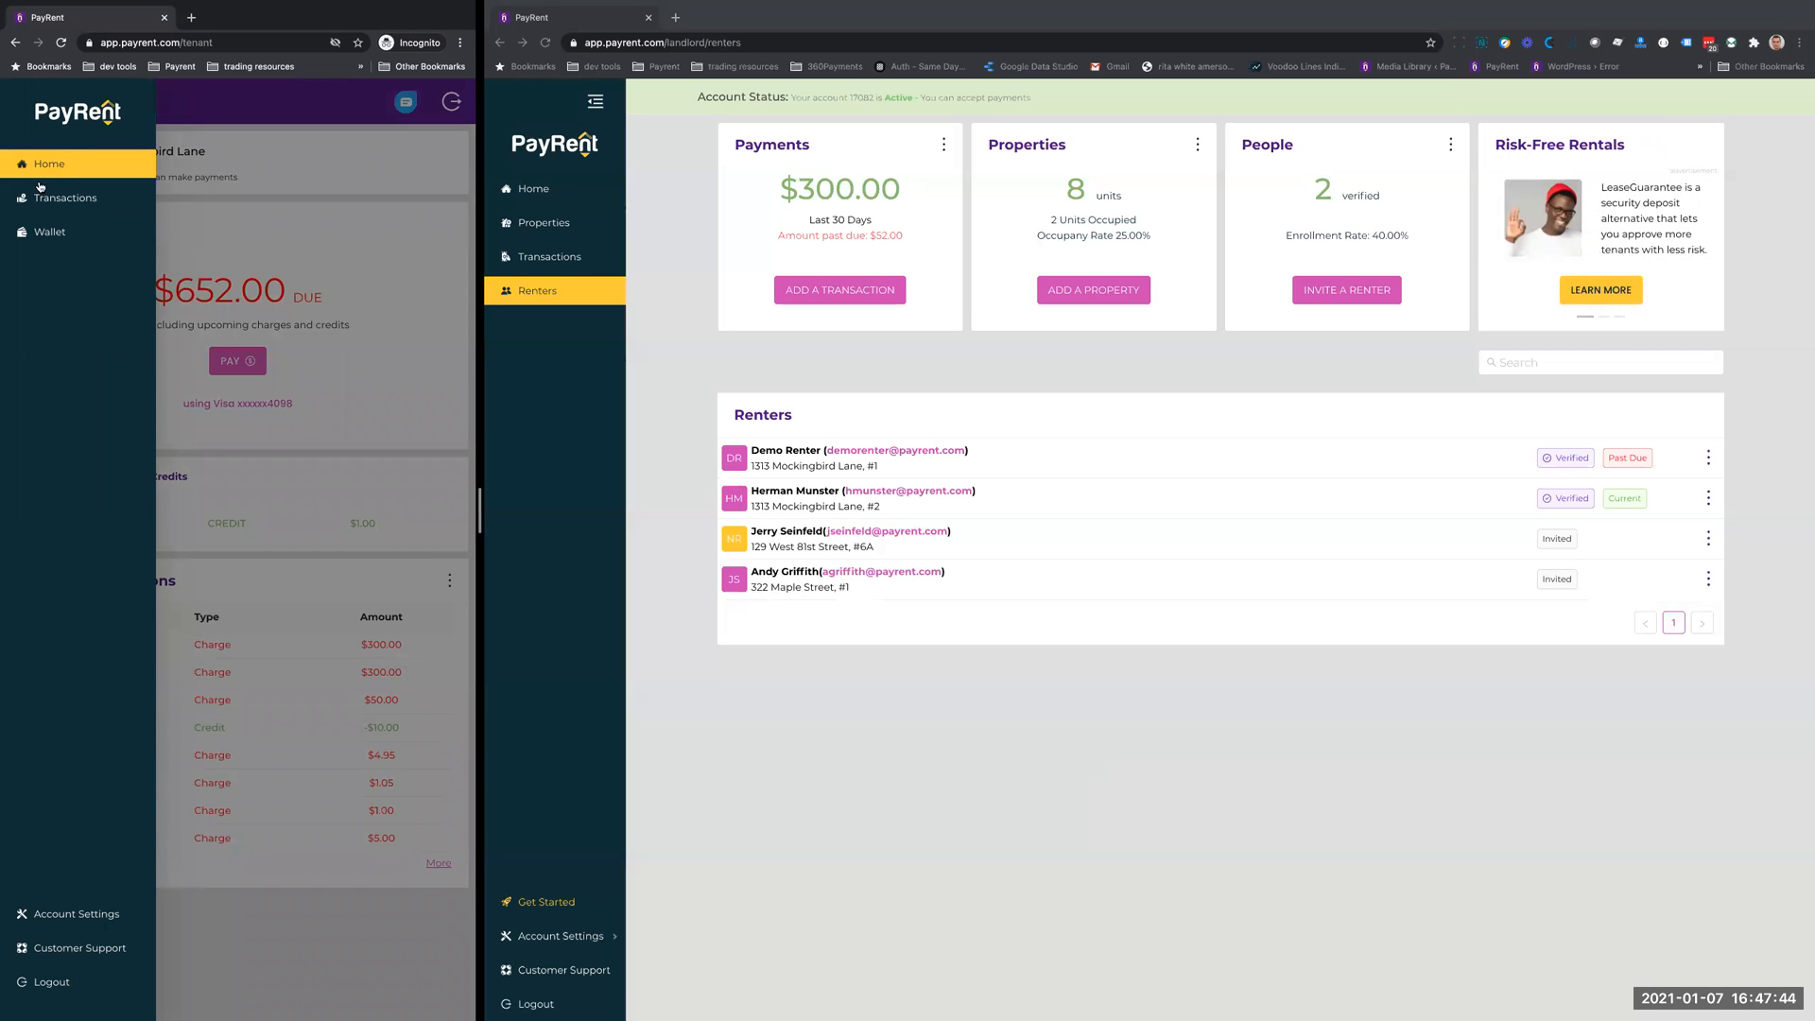
{"action": "left_click", "coordinate": [269, 162]}
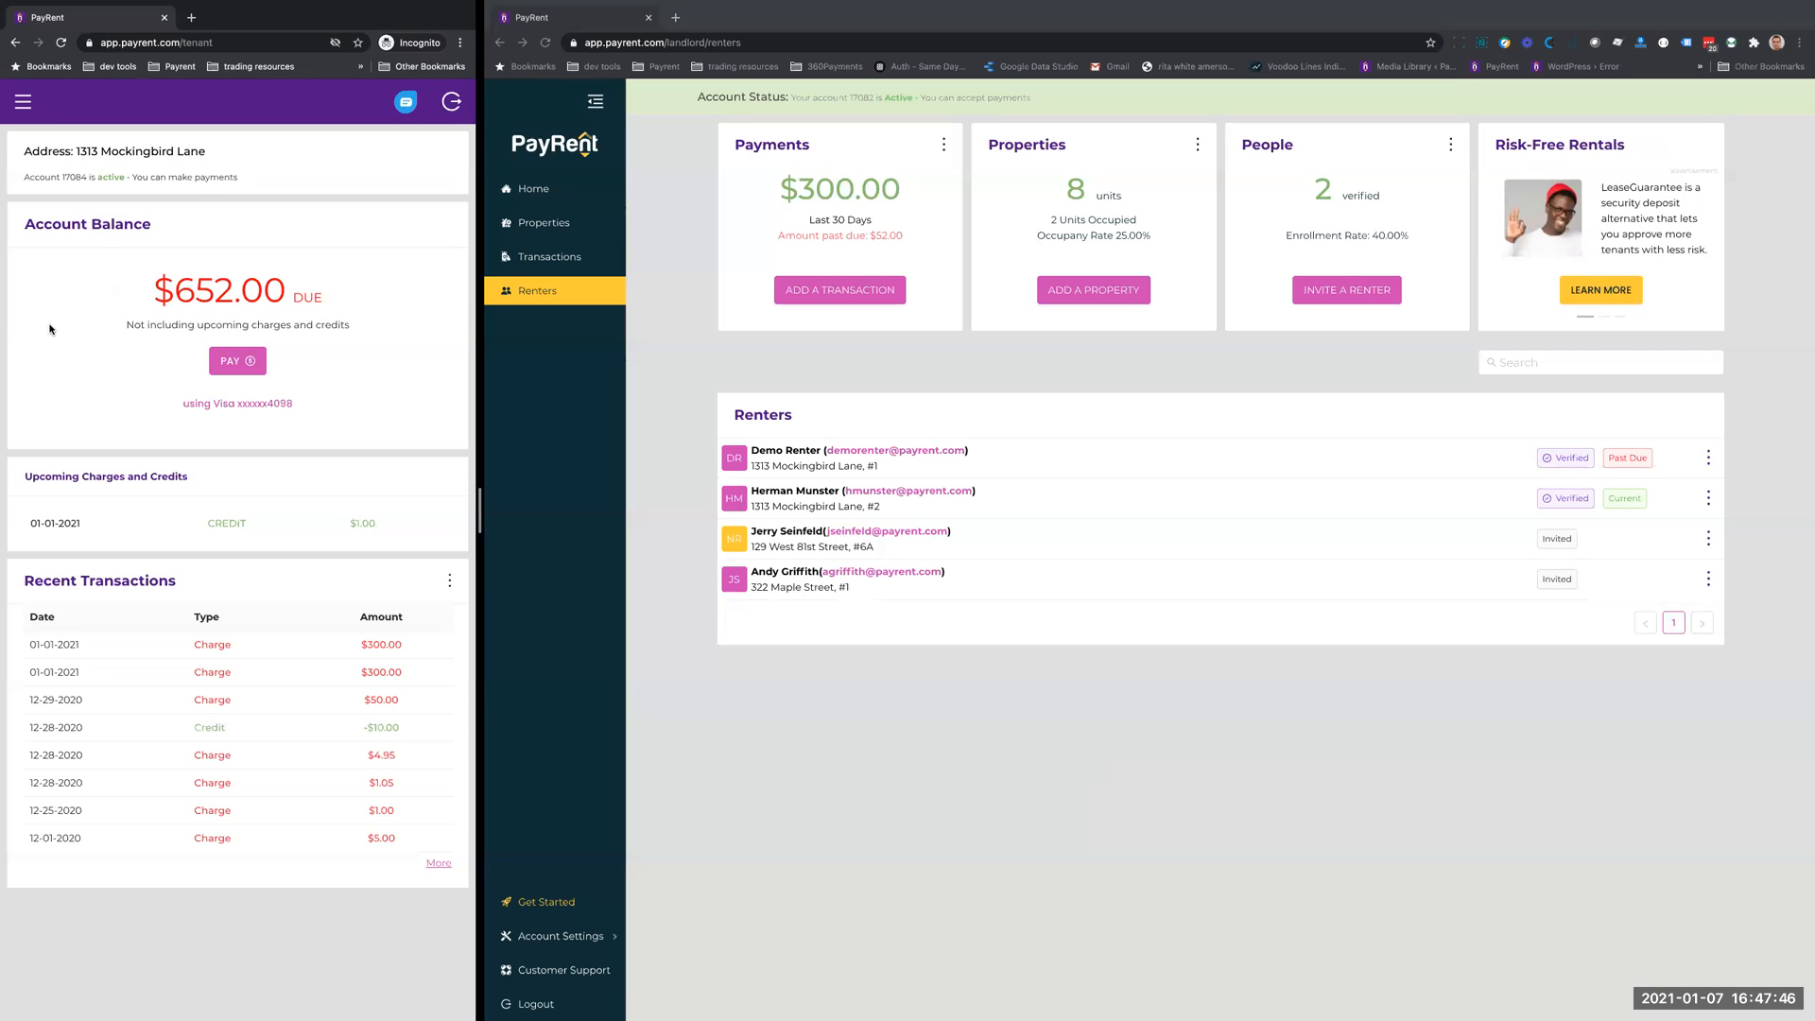
{"action": "left_click", "coordinate": [227, 407]}
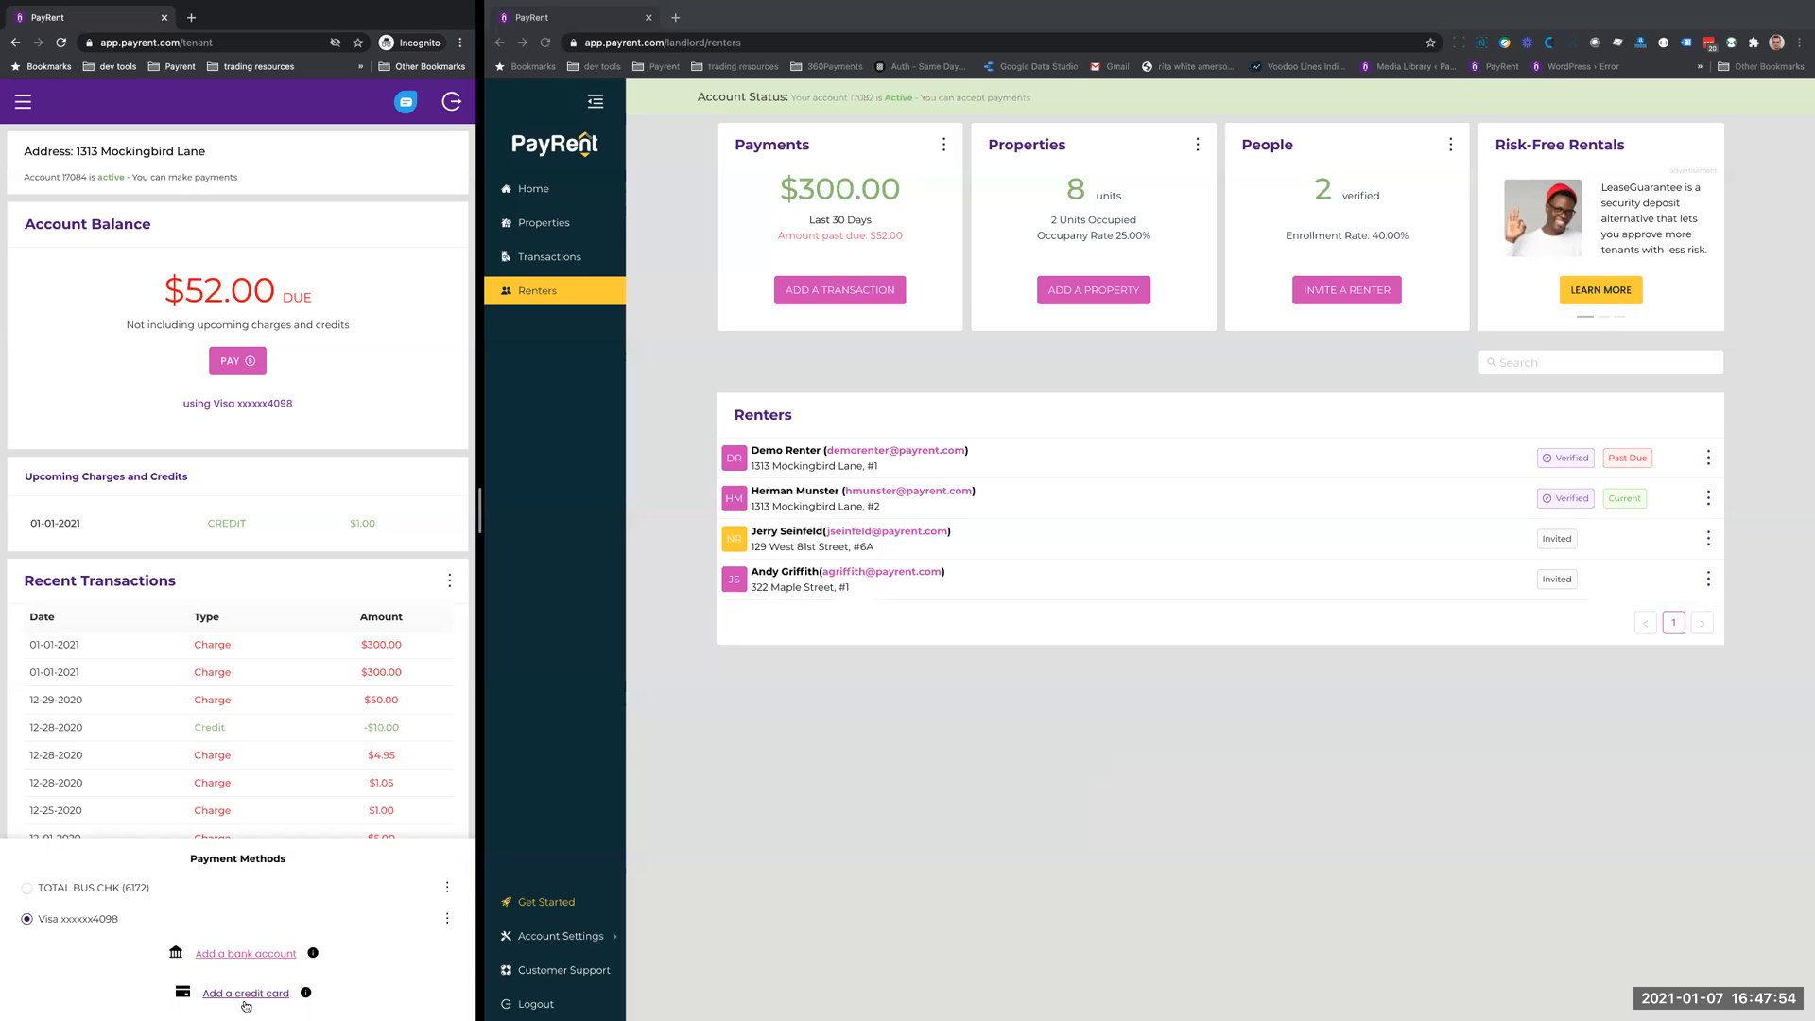
{"action": "left_click", "coordinate": [315, 394]}
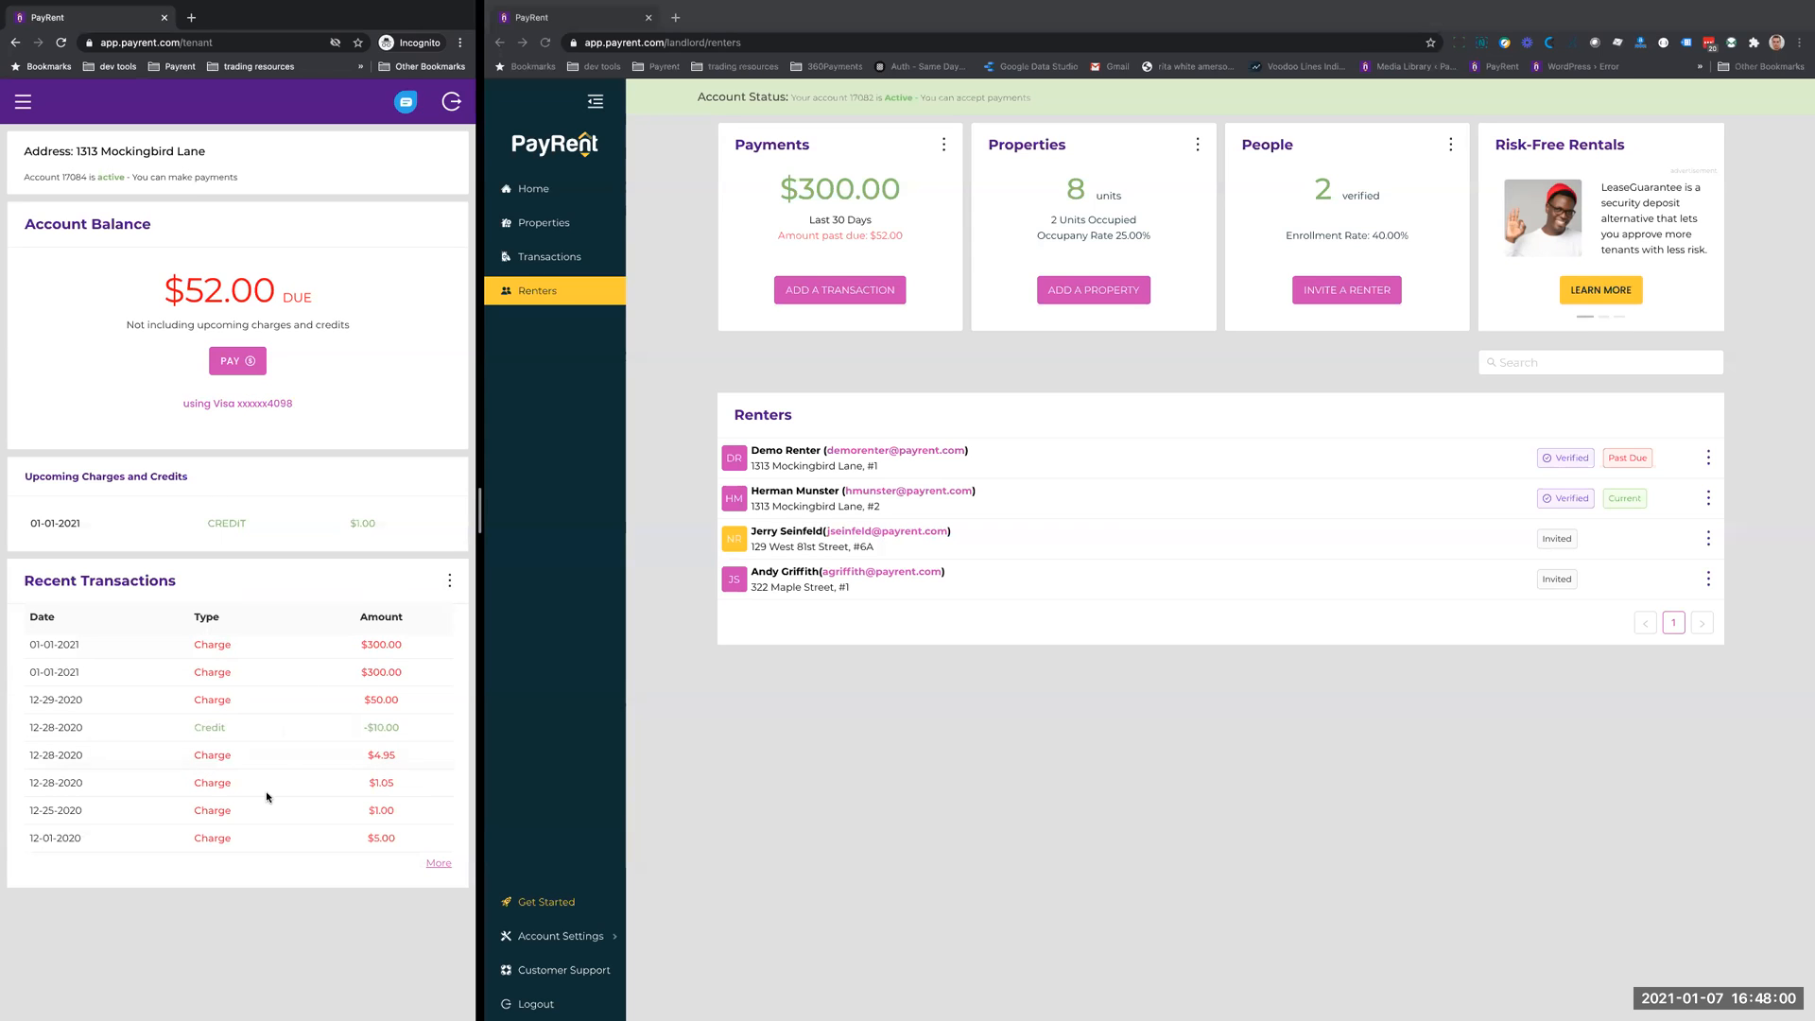
- Show all recent transactions in the tenant account, view the full transaction history, and return to the home page
{"action": "left_click", "coordinate": [449, 580]}
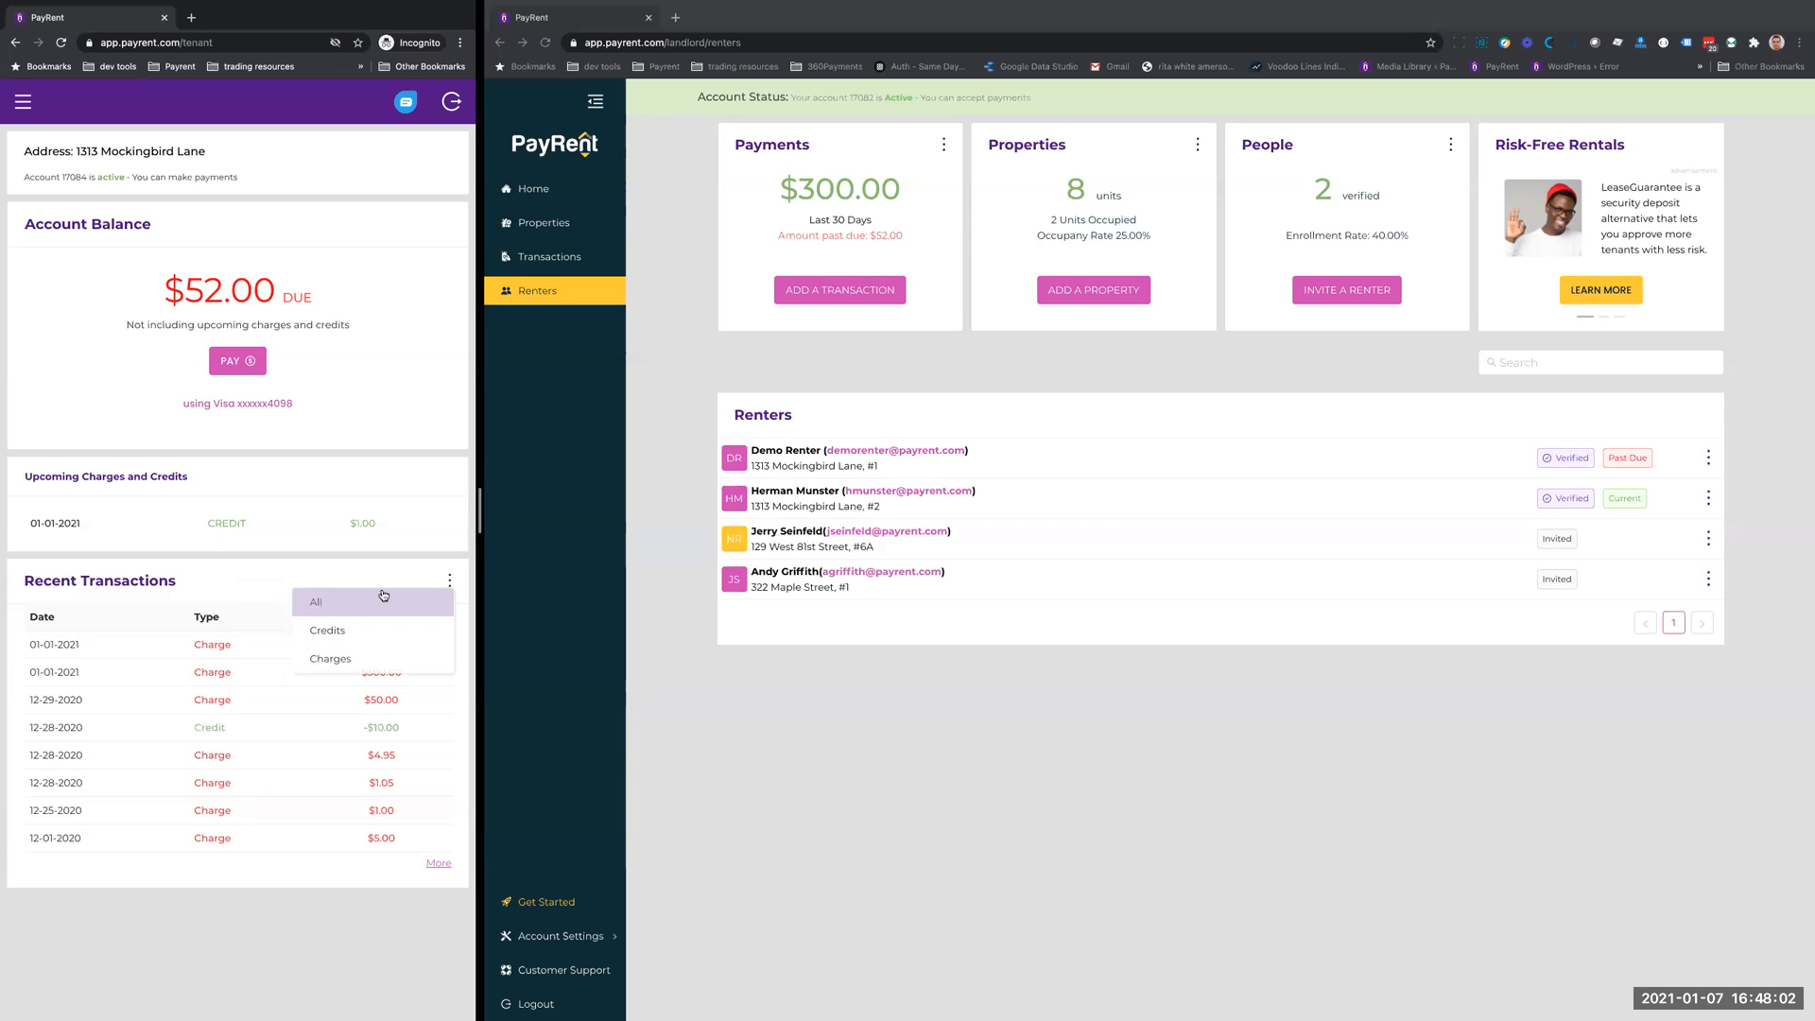
{"action": "left_click", "coordinate": [349, 601]}
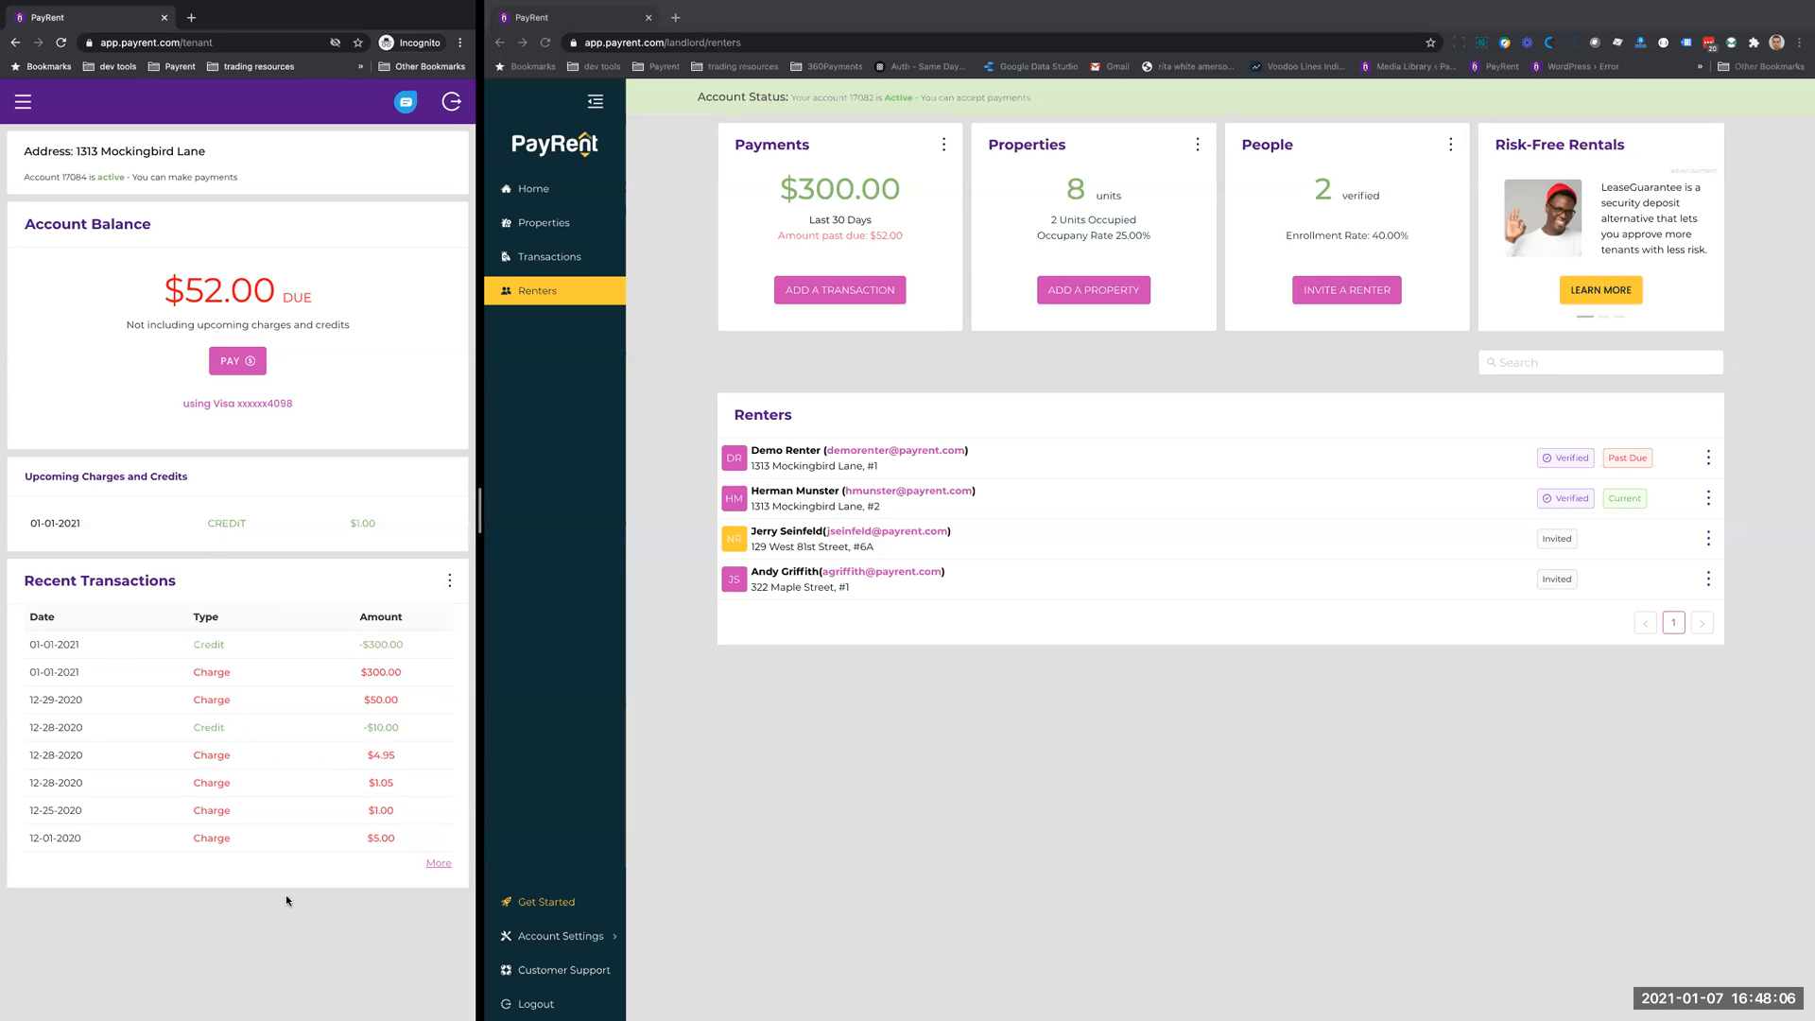
{"action": "left_click", "coordinate": [438, 866]}
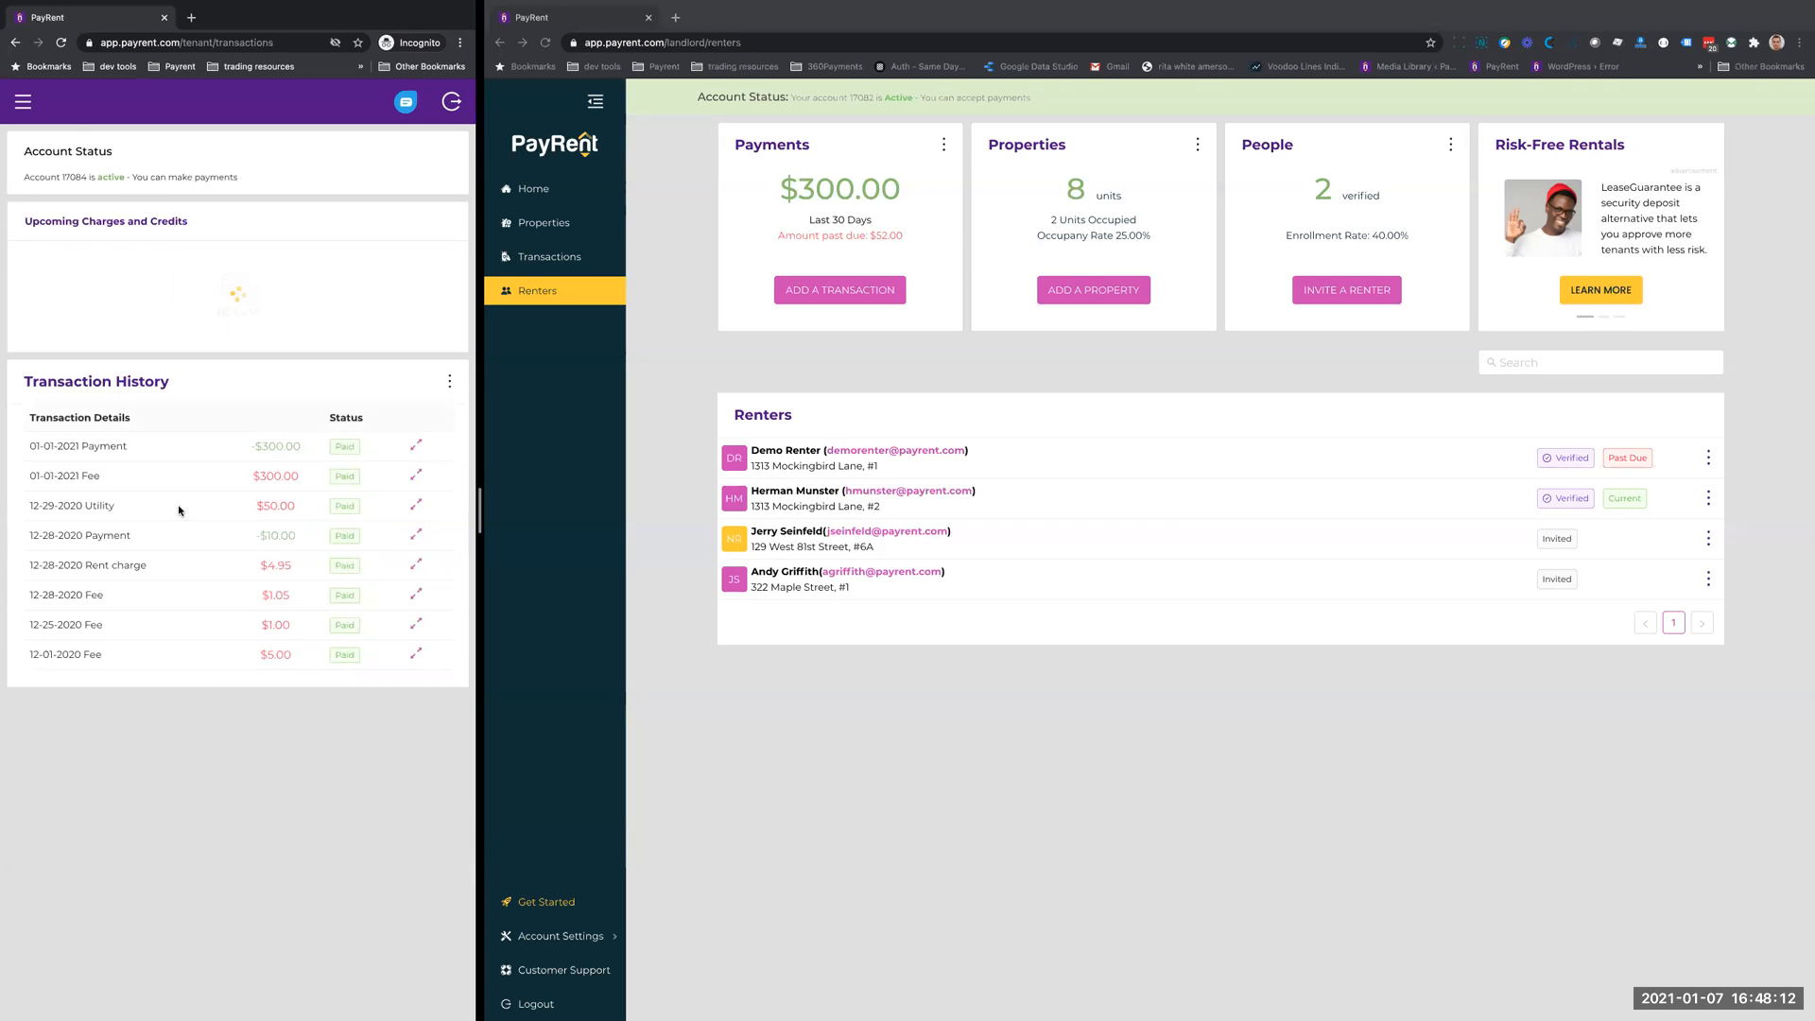
{"action": "left_click", "coordinate": [23, 101]}
{"action": "left_click", "coordinate": [42, 166]}
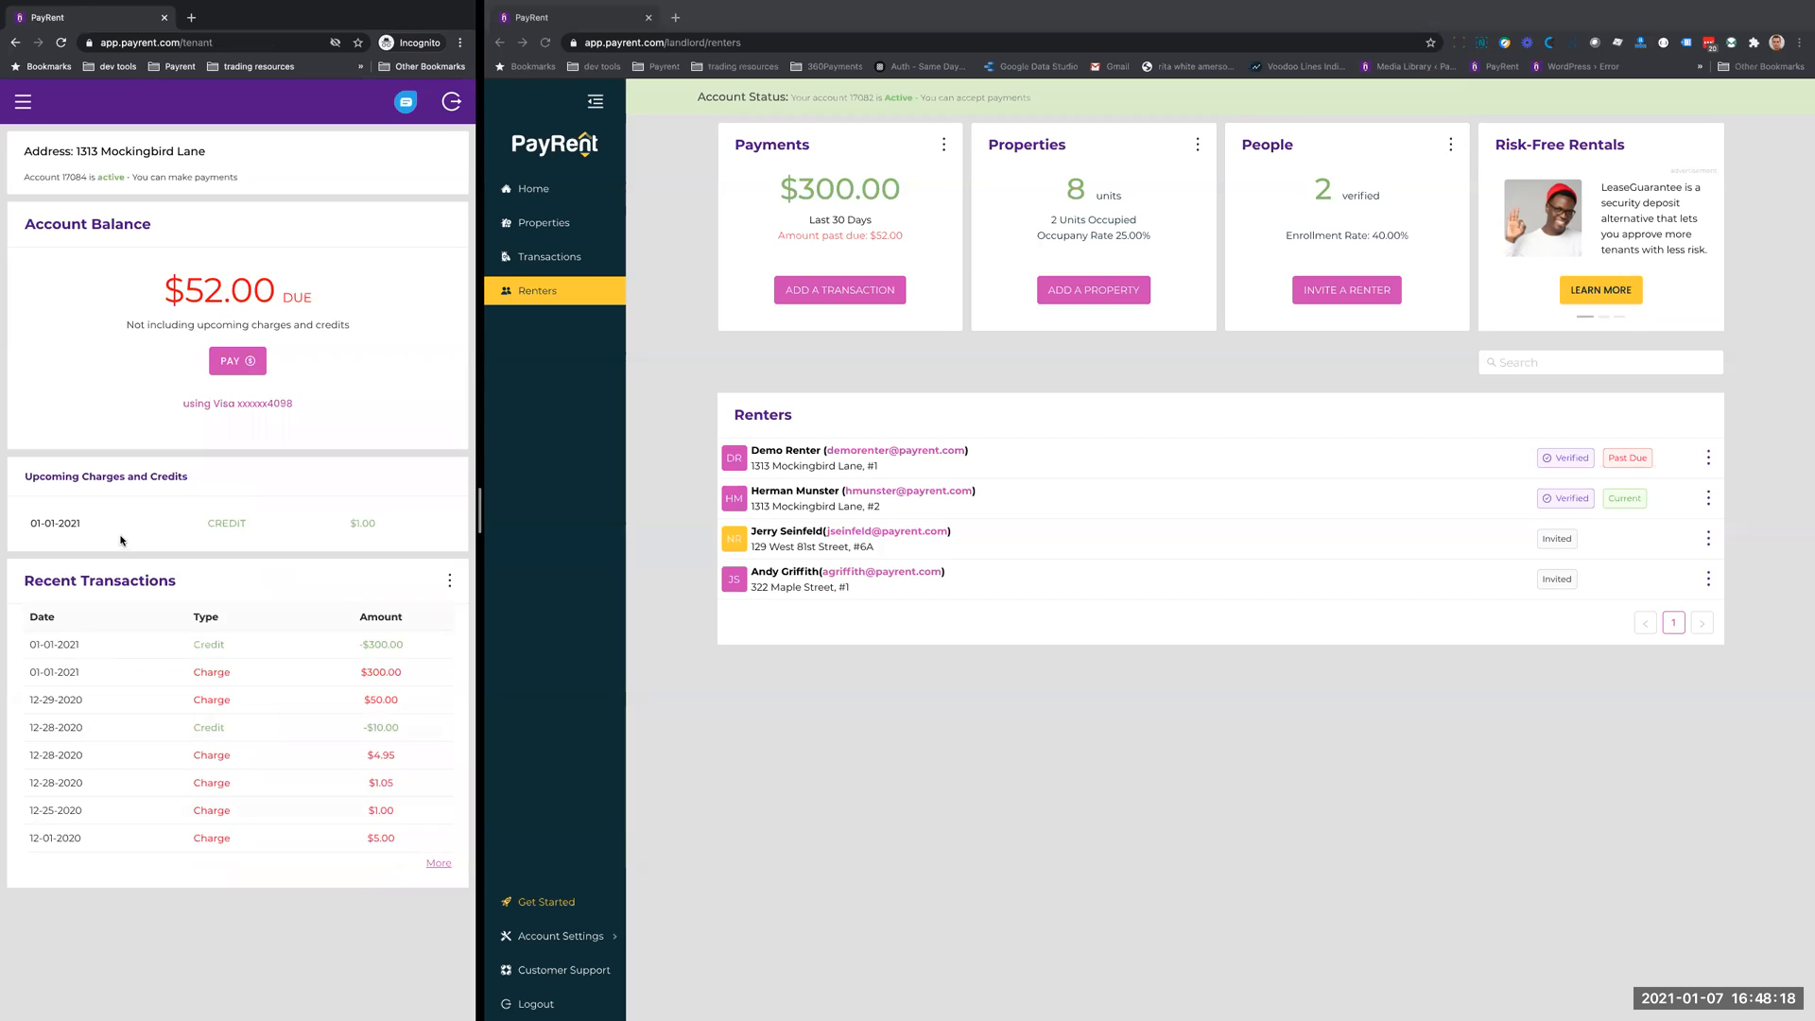
- Open the tenant's payment form for the balance due, compare the bank account and Visa methods, and review the options for adding another
{"action": "left_click", "coordinate": [232, 363]}
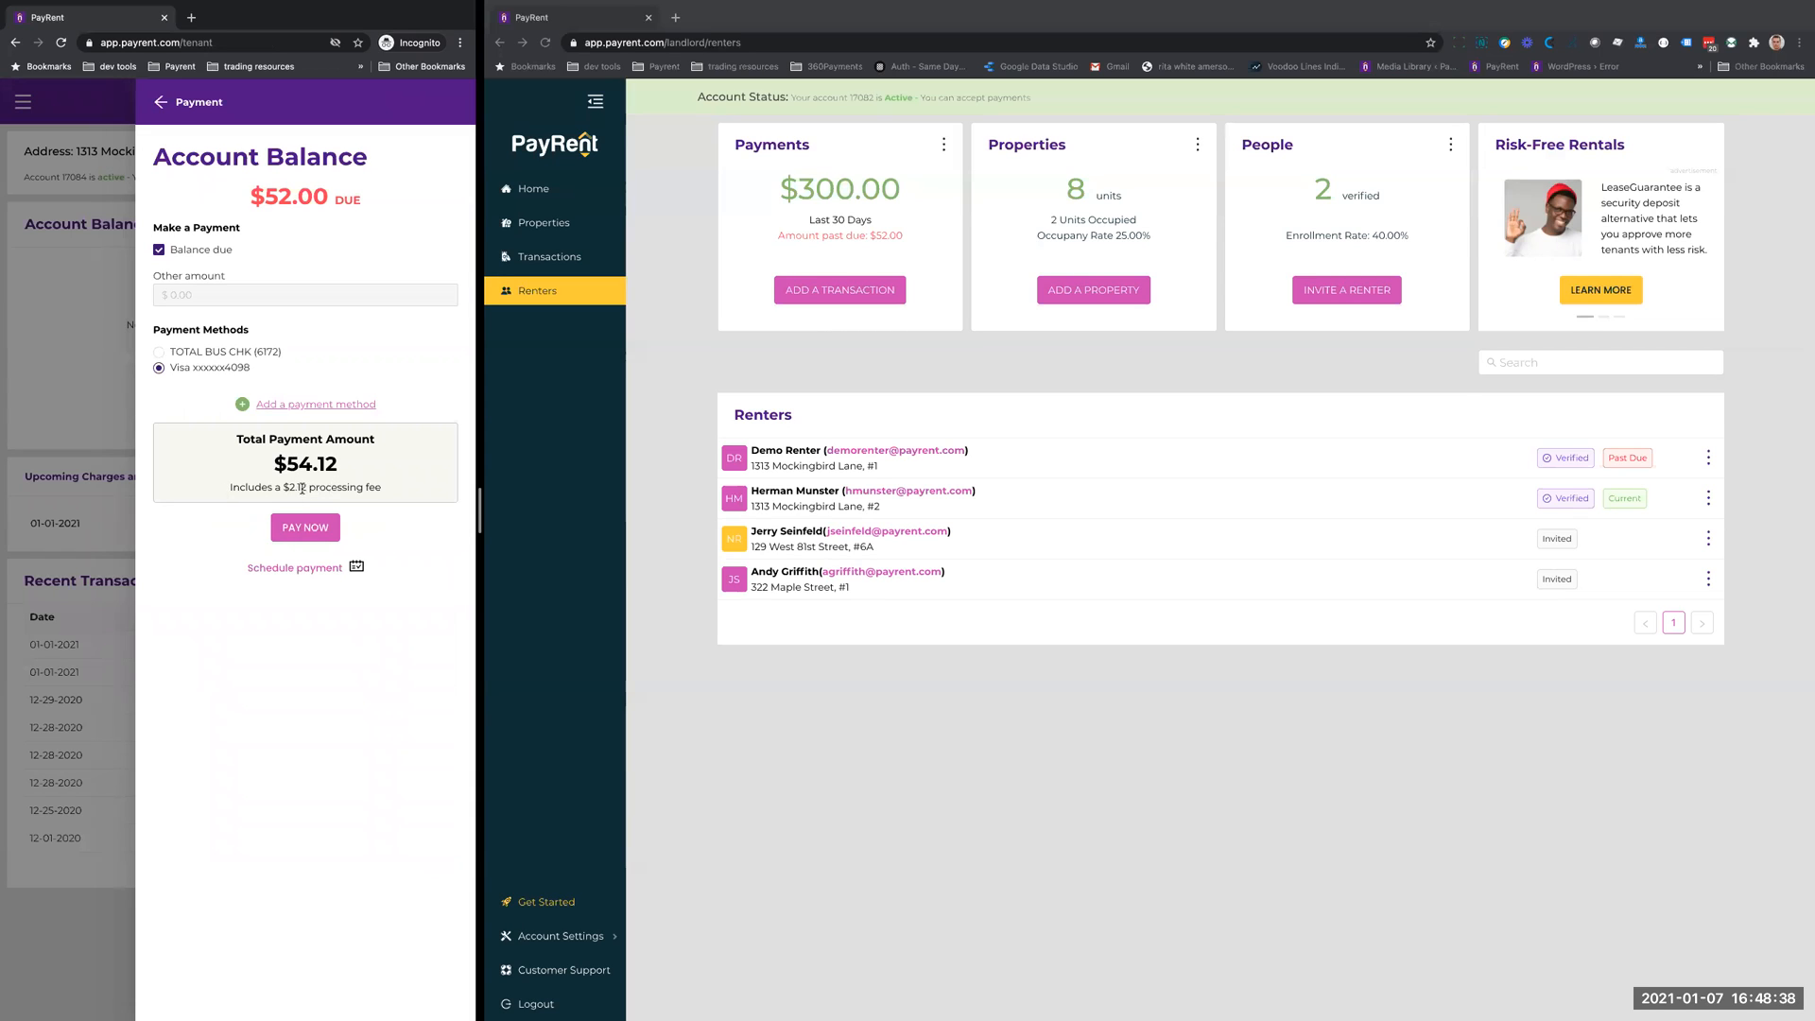
{"action": "left_click", "coordinate": [159, 352]}
{"action": "left_click", "coordinate": [159, 368]}
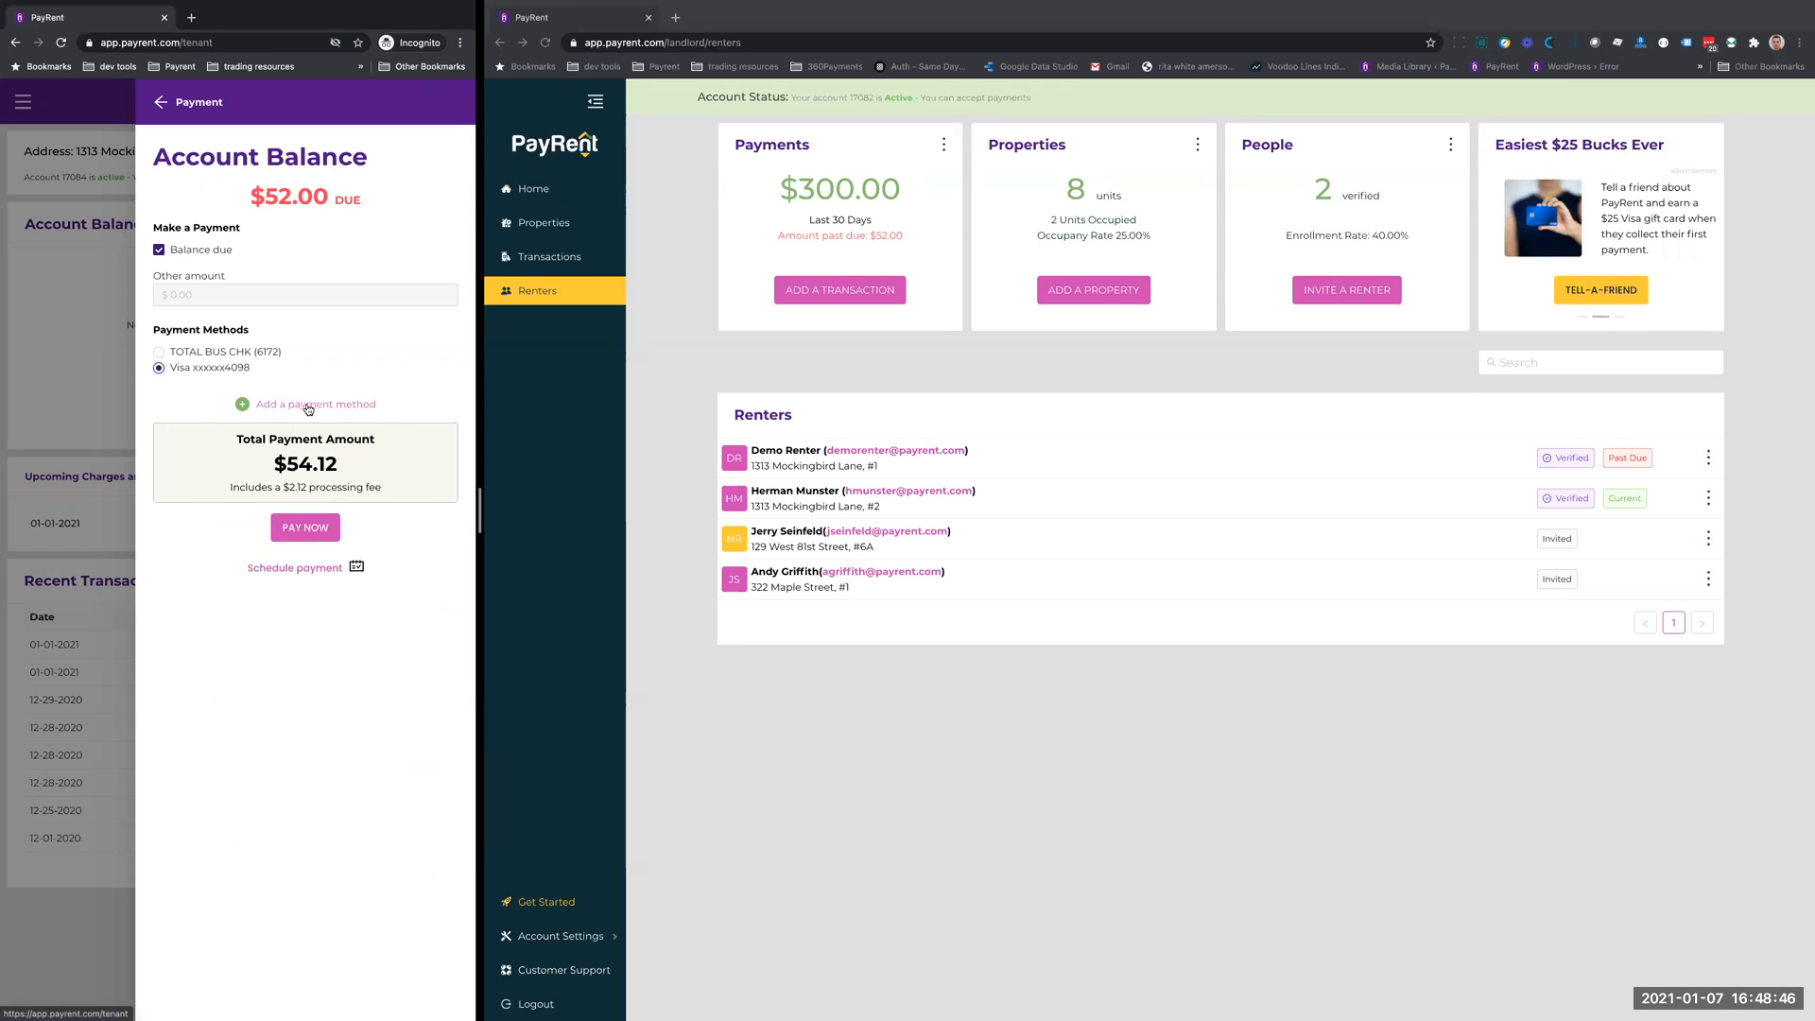
{"action": "left_click", "coordinate": [308, 407]}
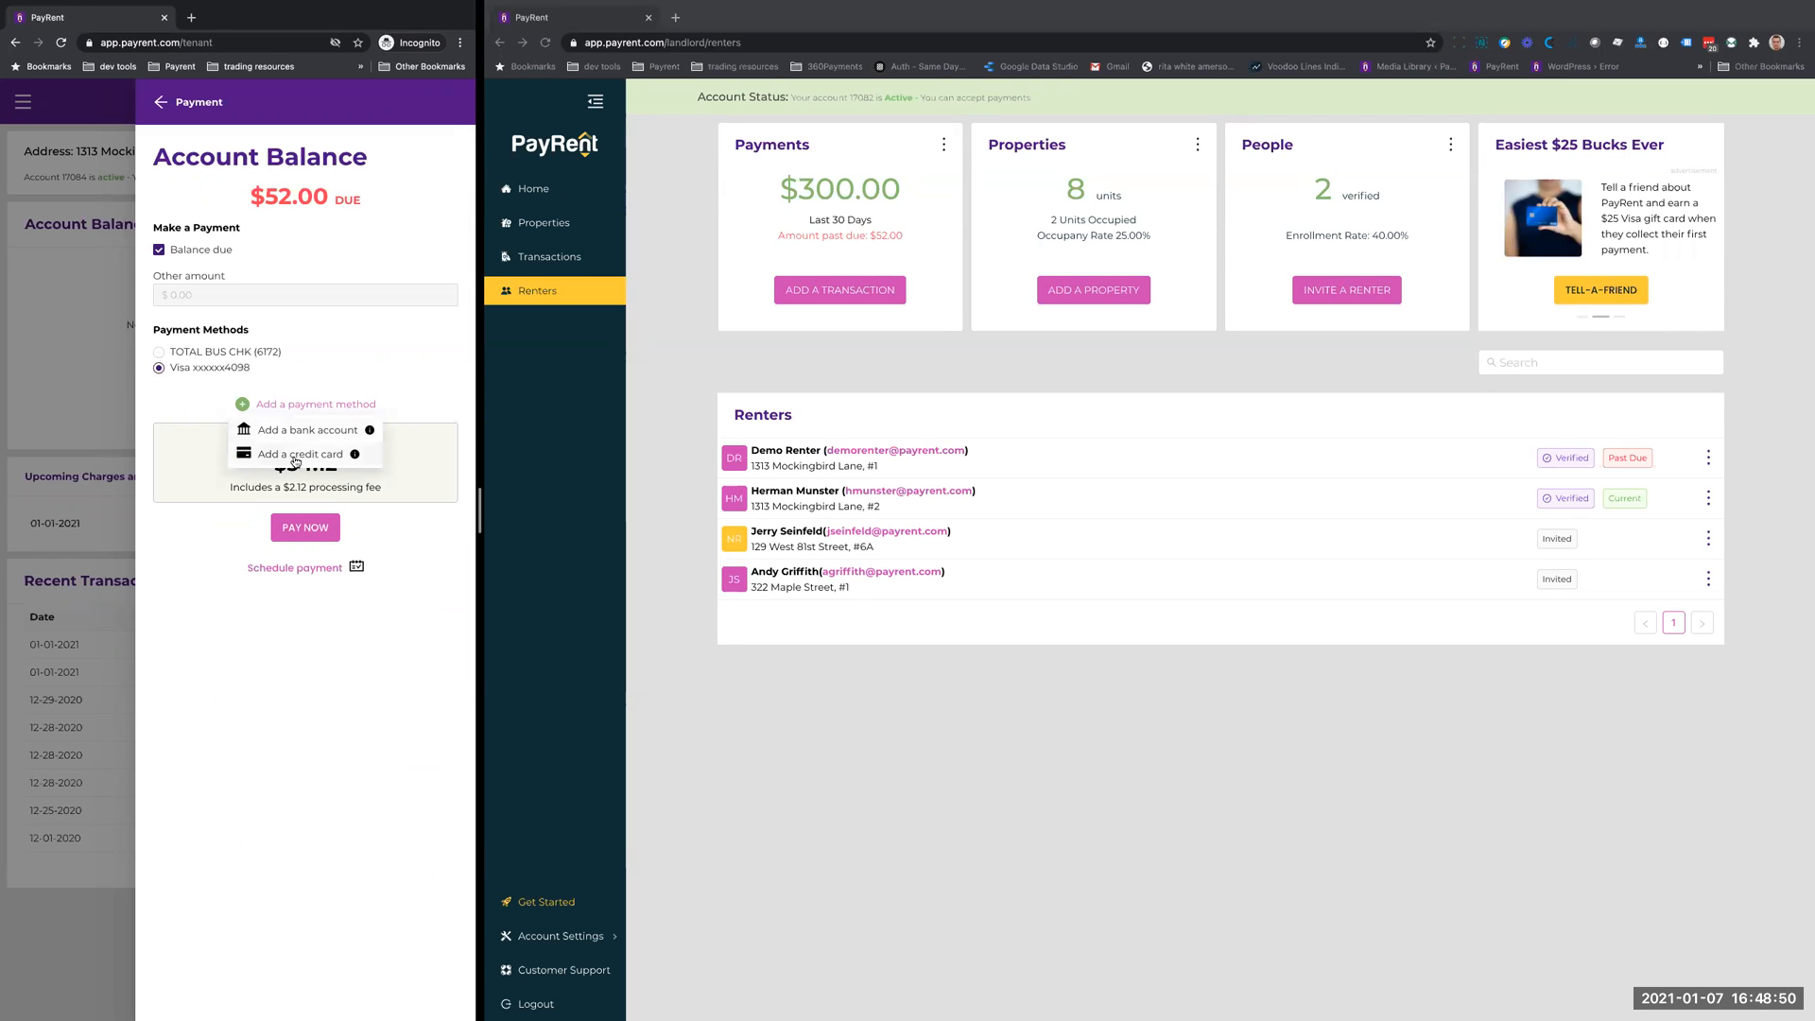
{"action": "left_click", "coordinate": [337, 338]}
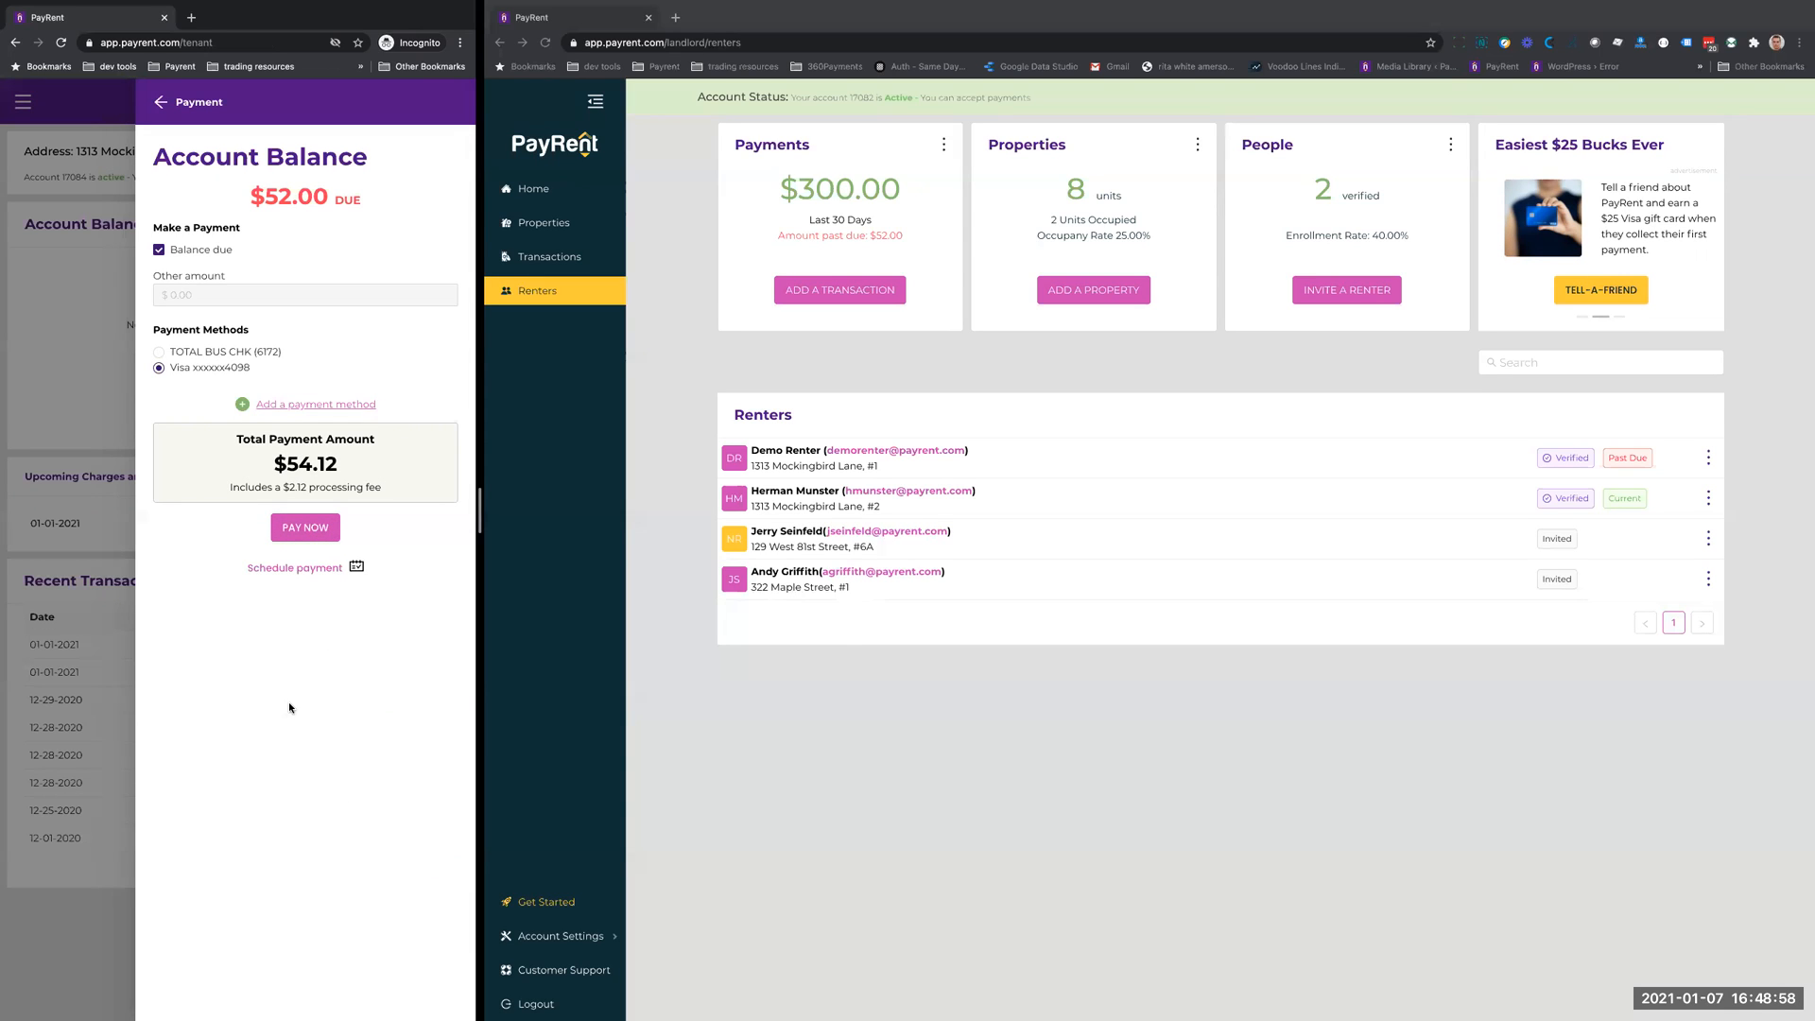
- Schedule a one-time payment of the tenant's balance due for 01-08-2021 using the saved Visa card
{"action": "left_click", "coordinate": [296, 573]}
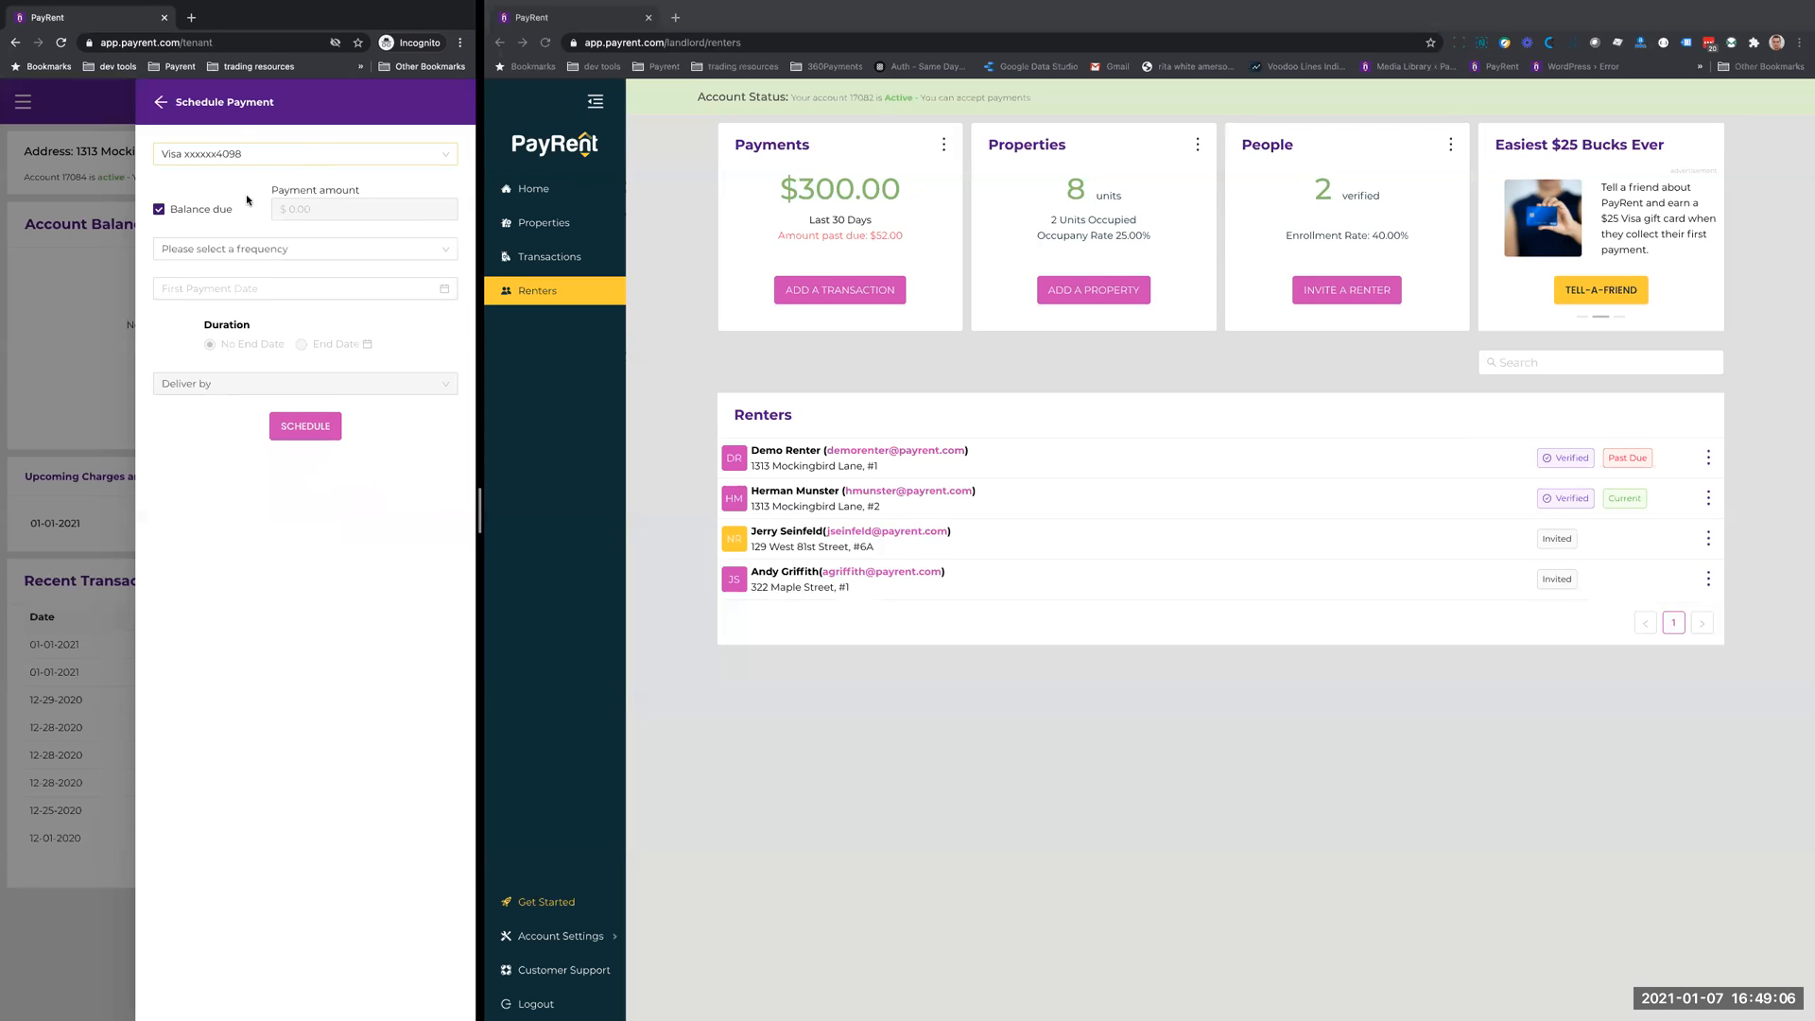
{"action": "left_click", "coordinate": [264, 250]}
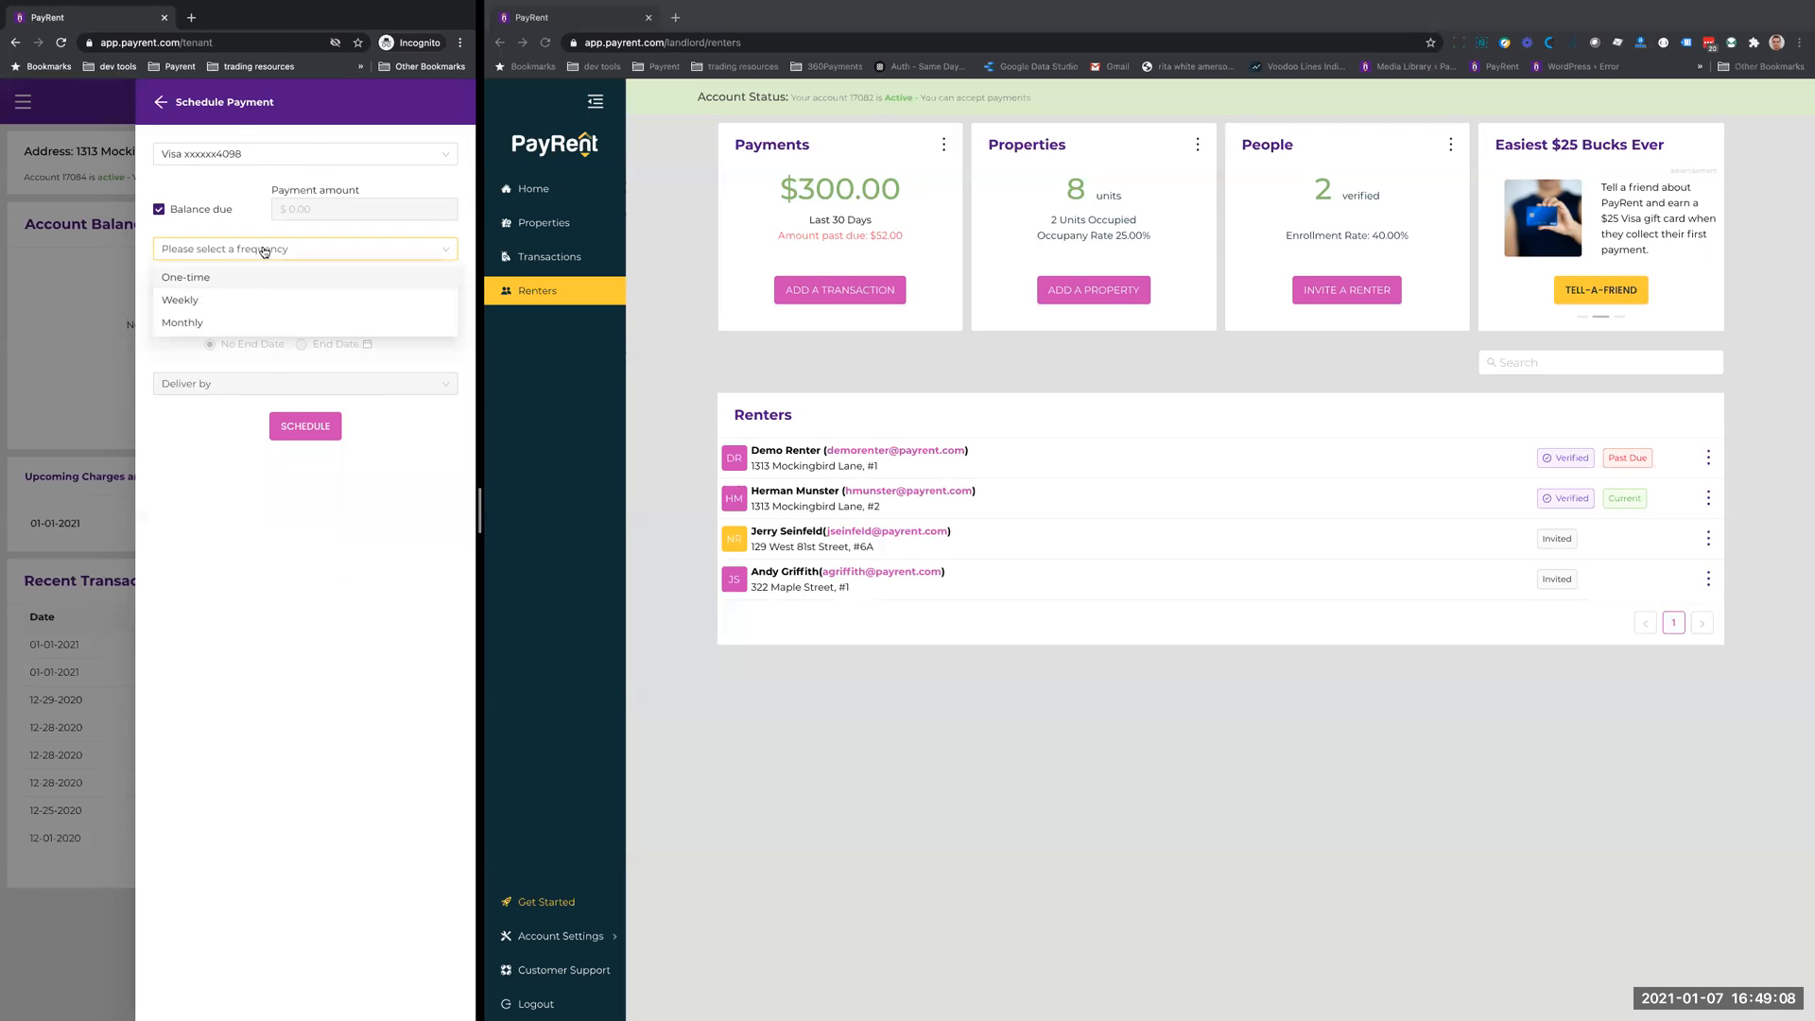
{"action": "left_click", "coordinate": [241, 276]}
{"action": "left_click", "coordinate": [237, 287]}
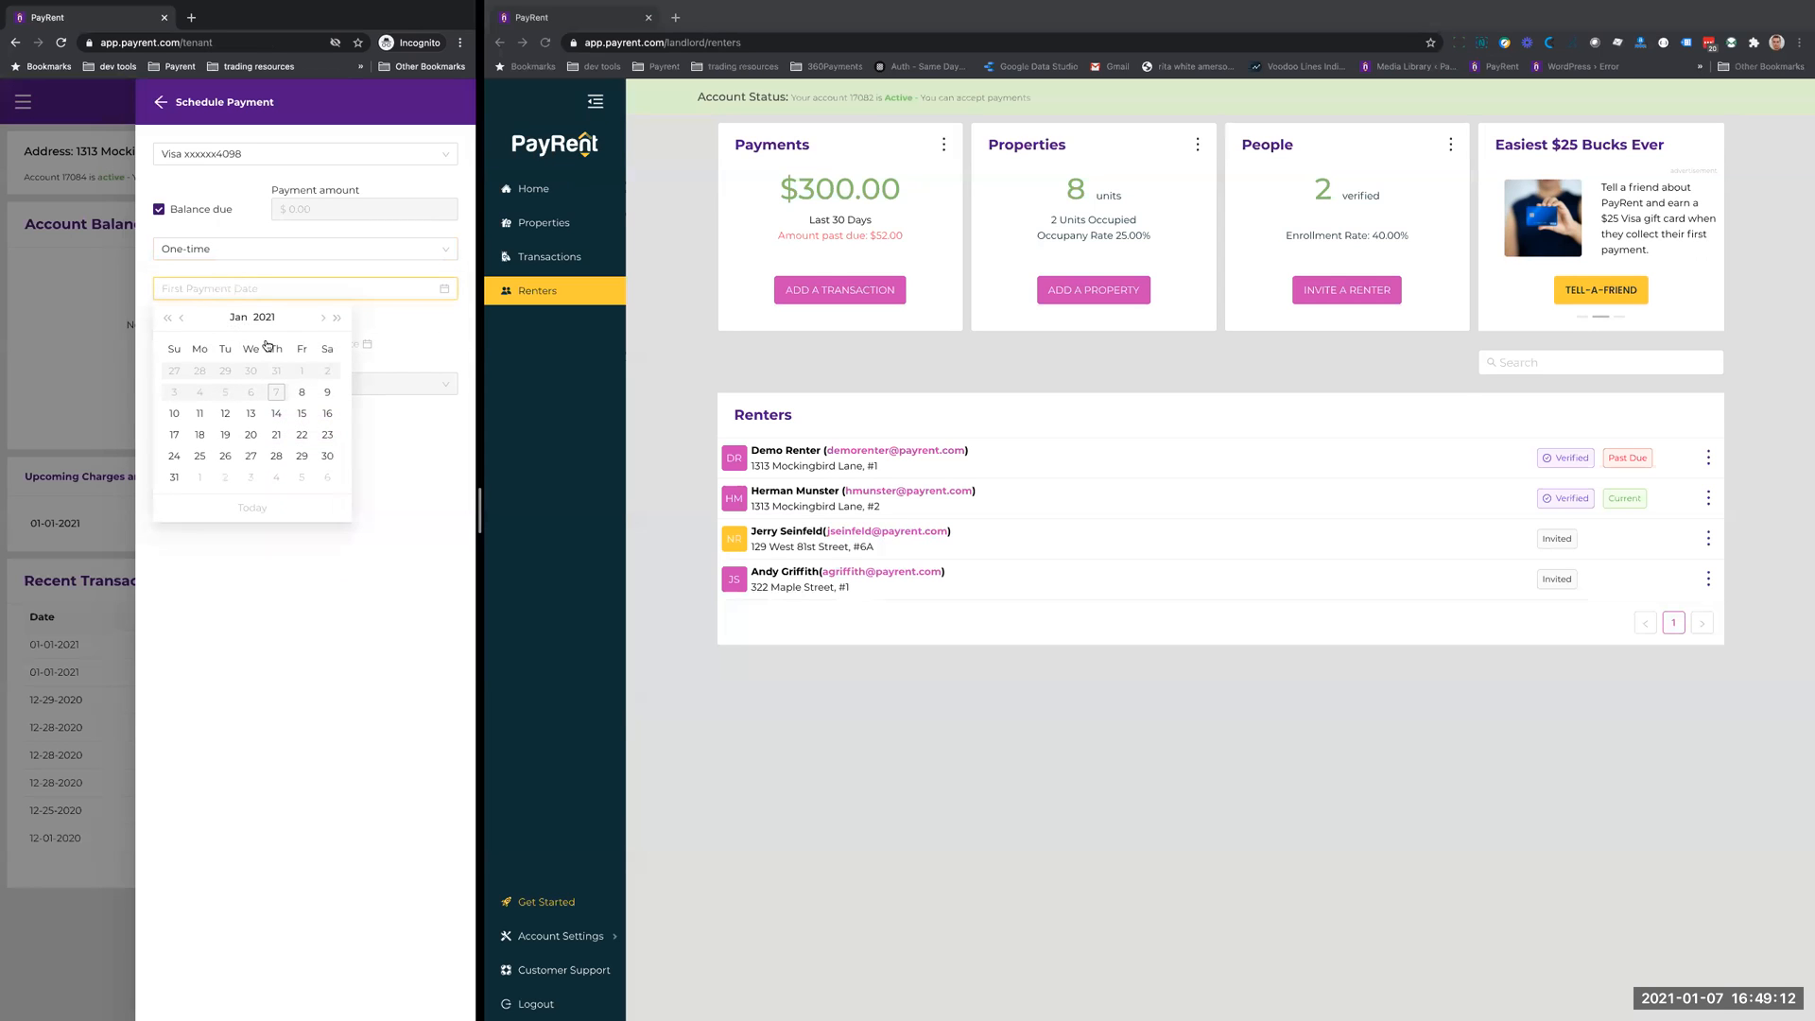
{"action": "left_click", "coordinate": [301, 391]}
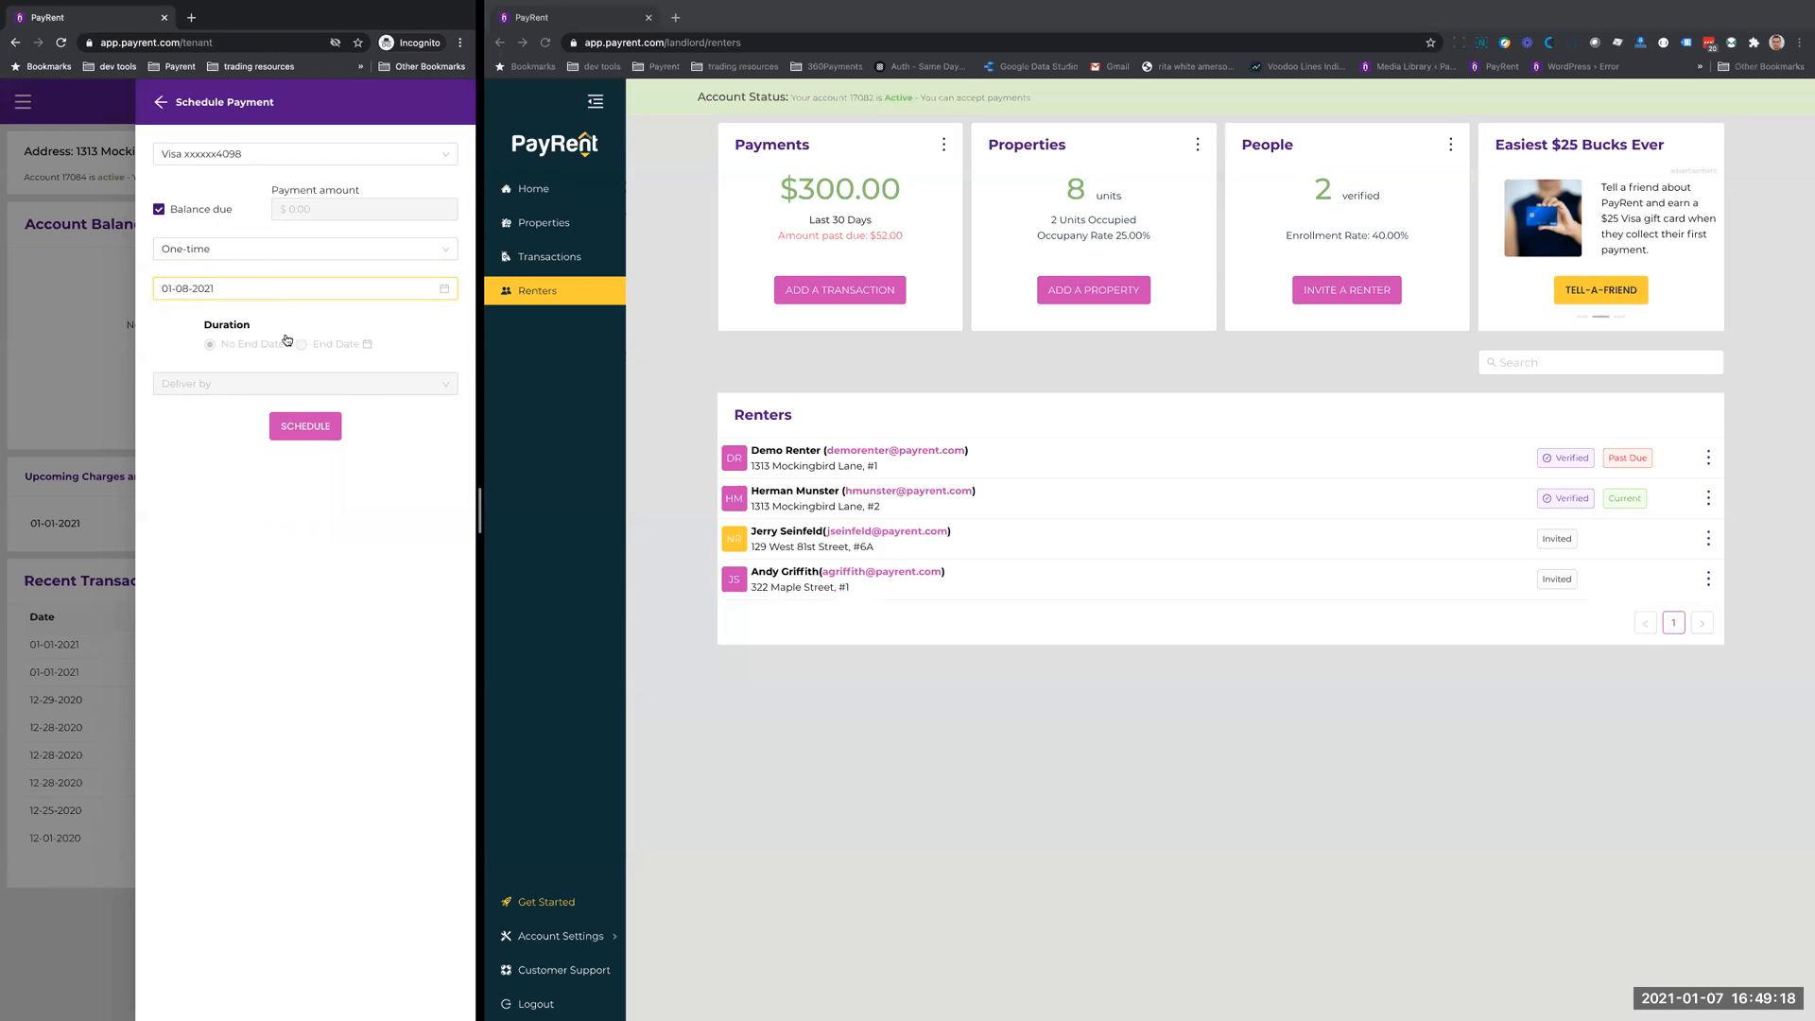
{"action": "left_click", "coordinate": [311, 429]}
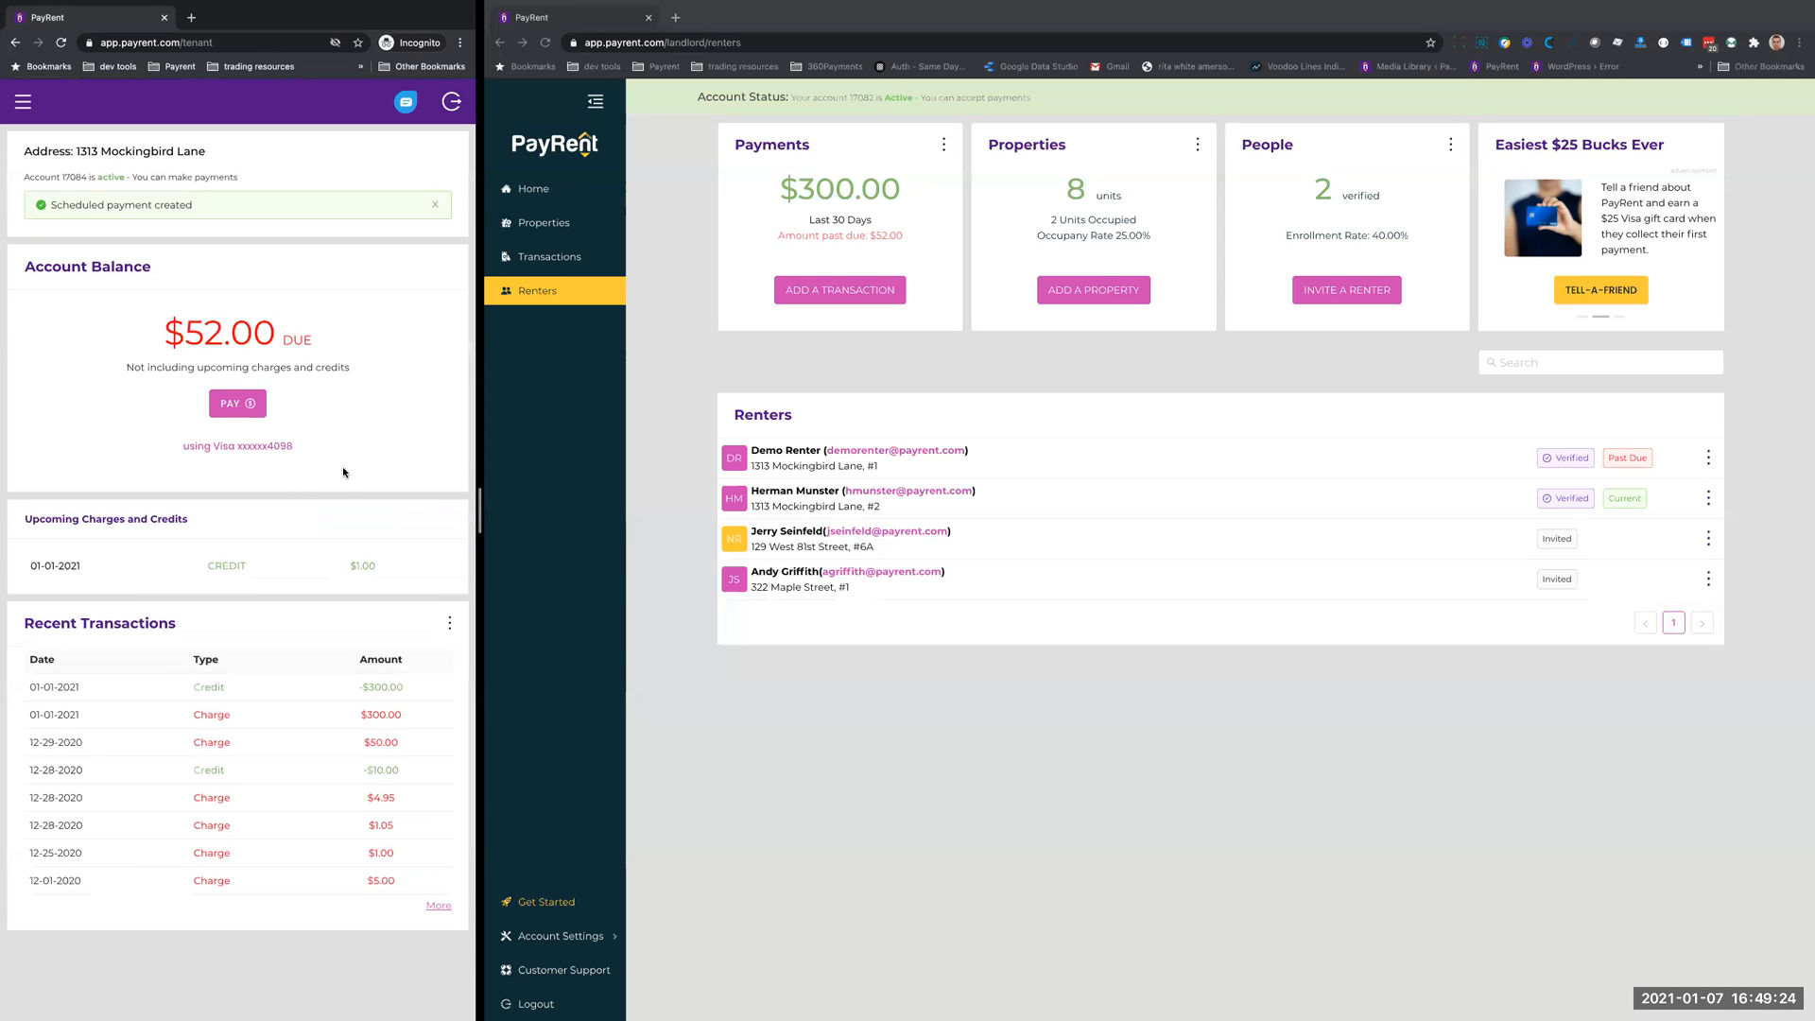
- Open the tenant's wallet and look over the edit and delete options for the one-time scheduled payment
{"action": "left_click", "coordinate": [22, 103]}
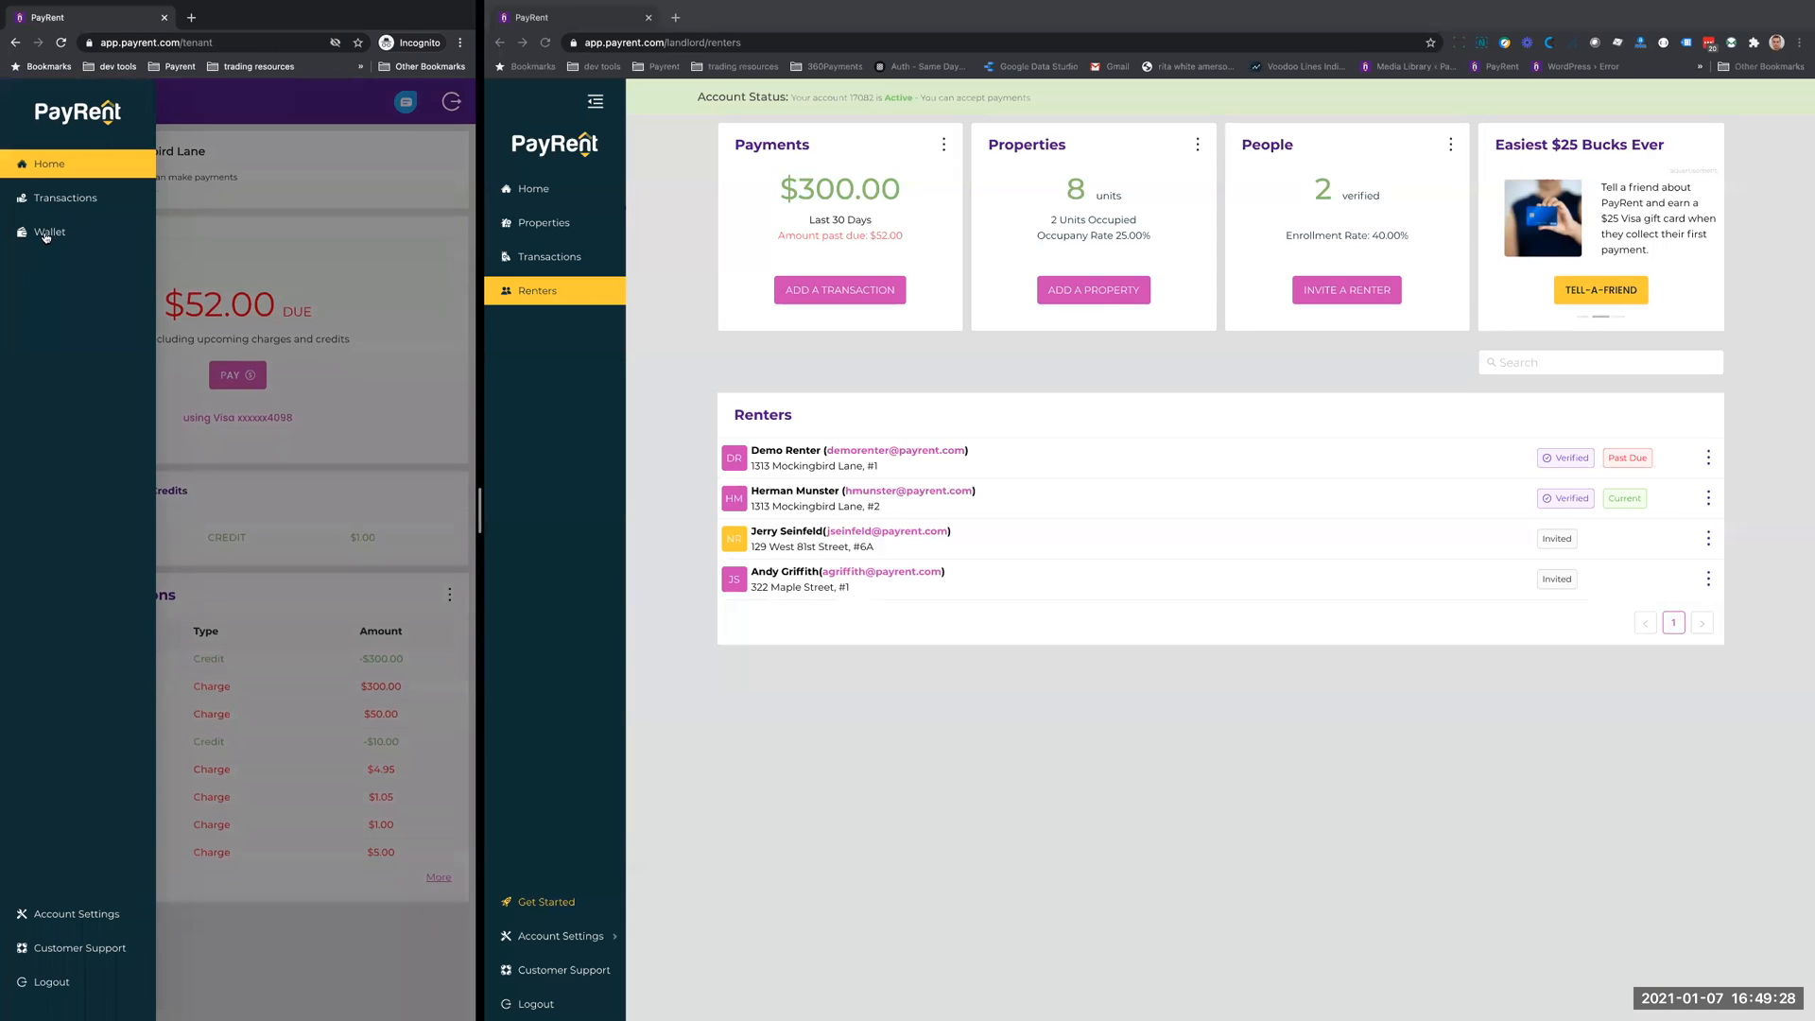
{"action": "left_click", "coordinate": [49, 232]}
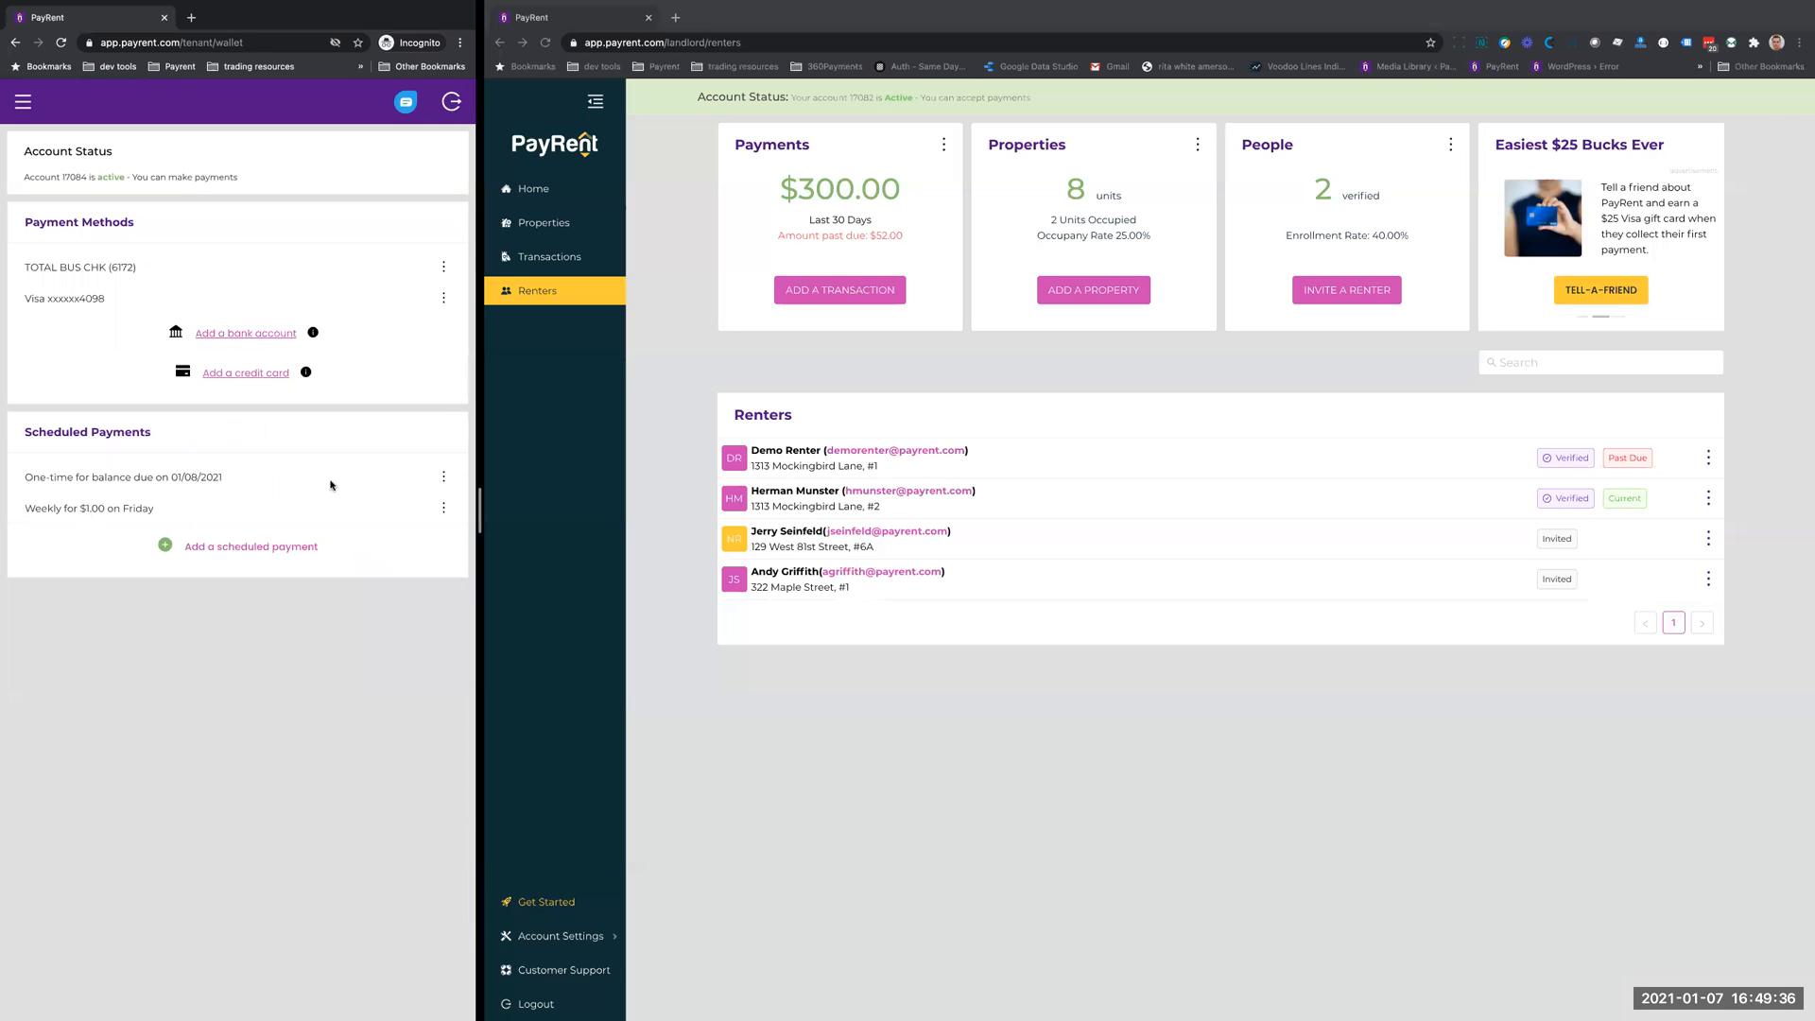
{"action": "left_click", "coordinate": [444, 480]}
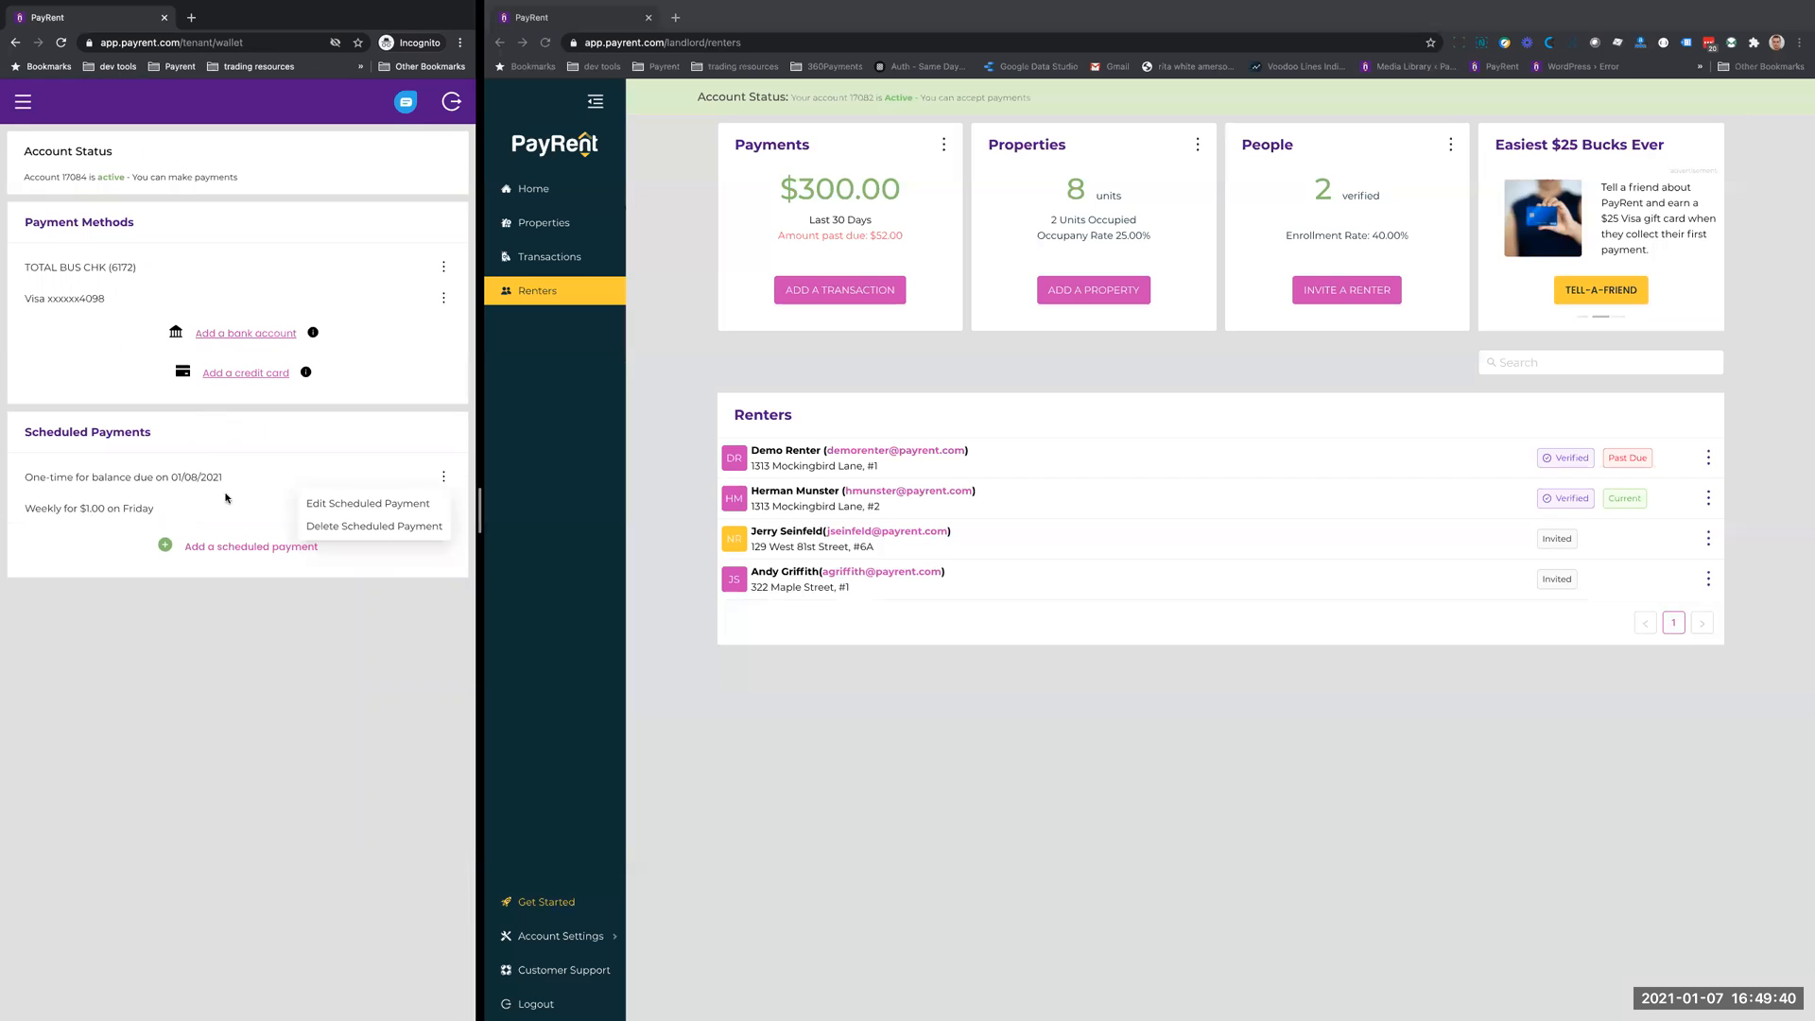
{"action": "left_click", "coordinate": [58, 541]}
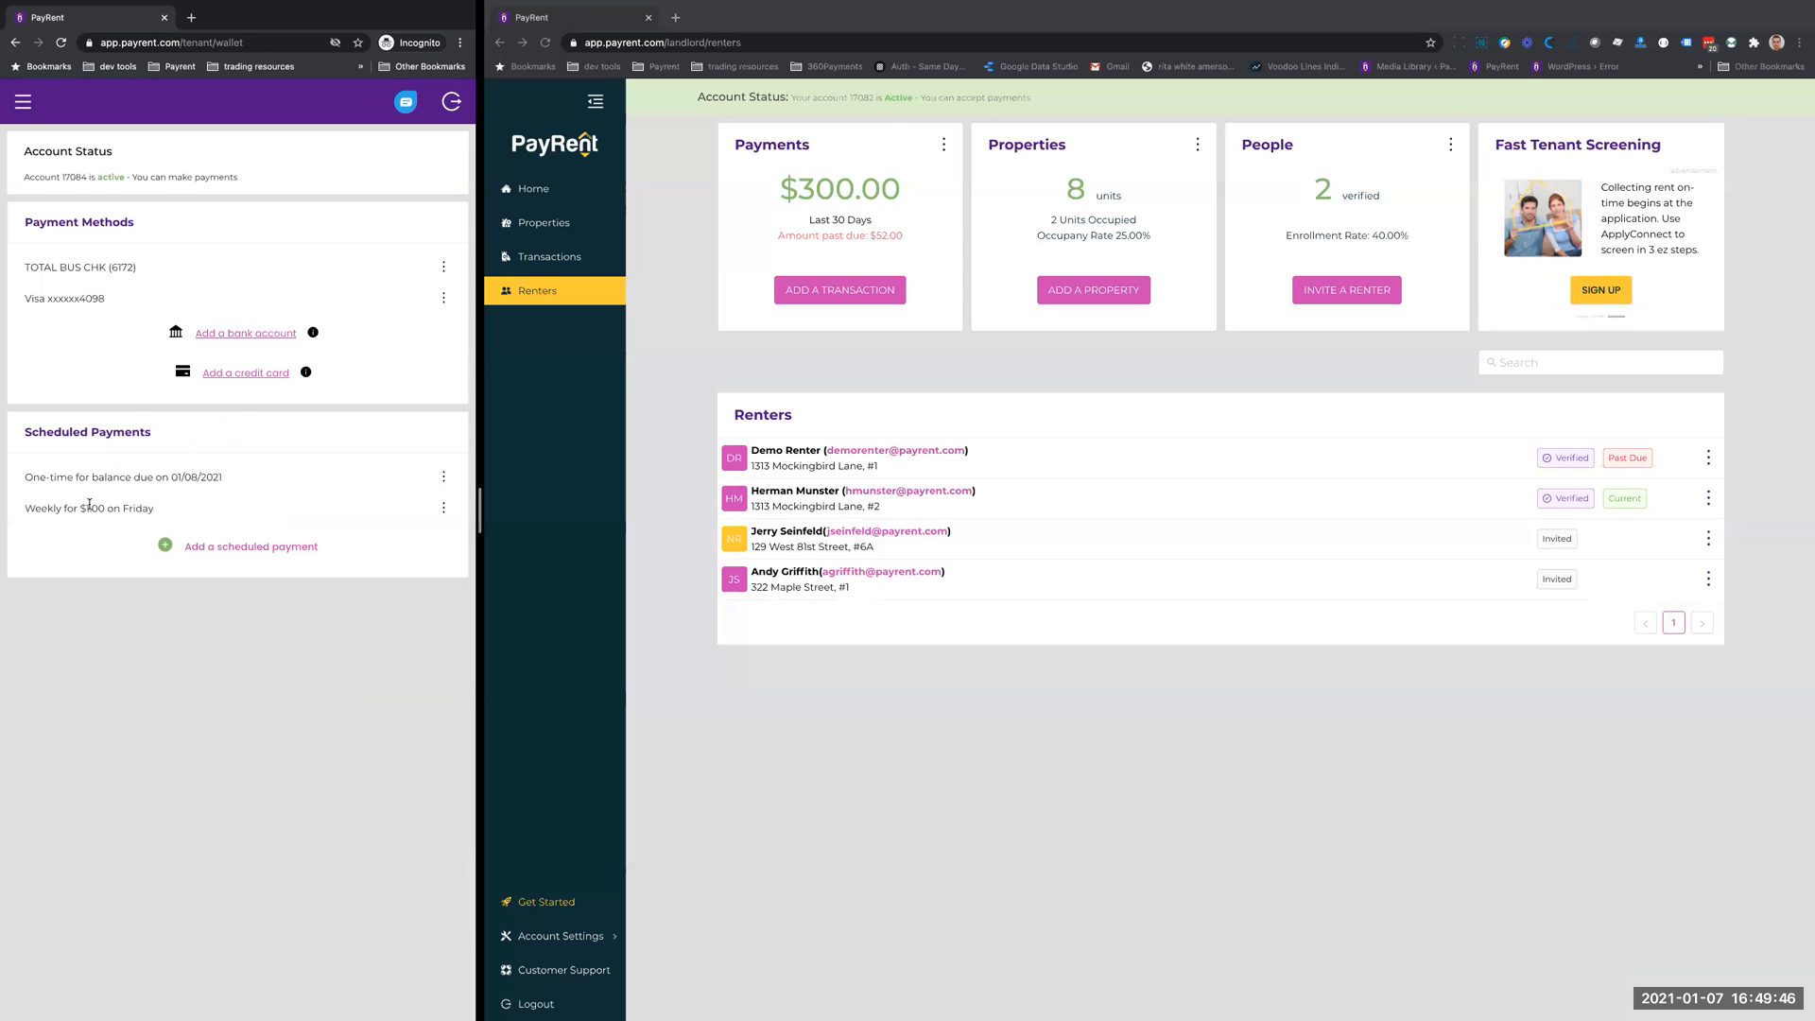
- Switch to the landlord window and view the recent activity on its home page
{"action": "left_click", "coordinate": [672, 387]}
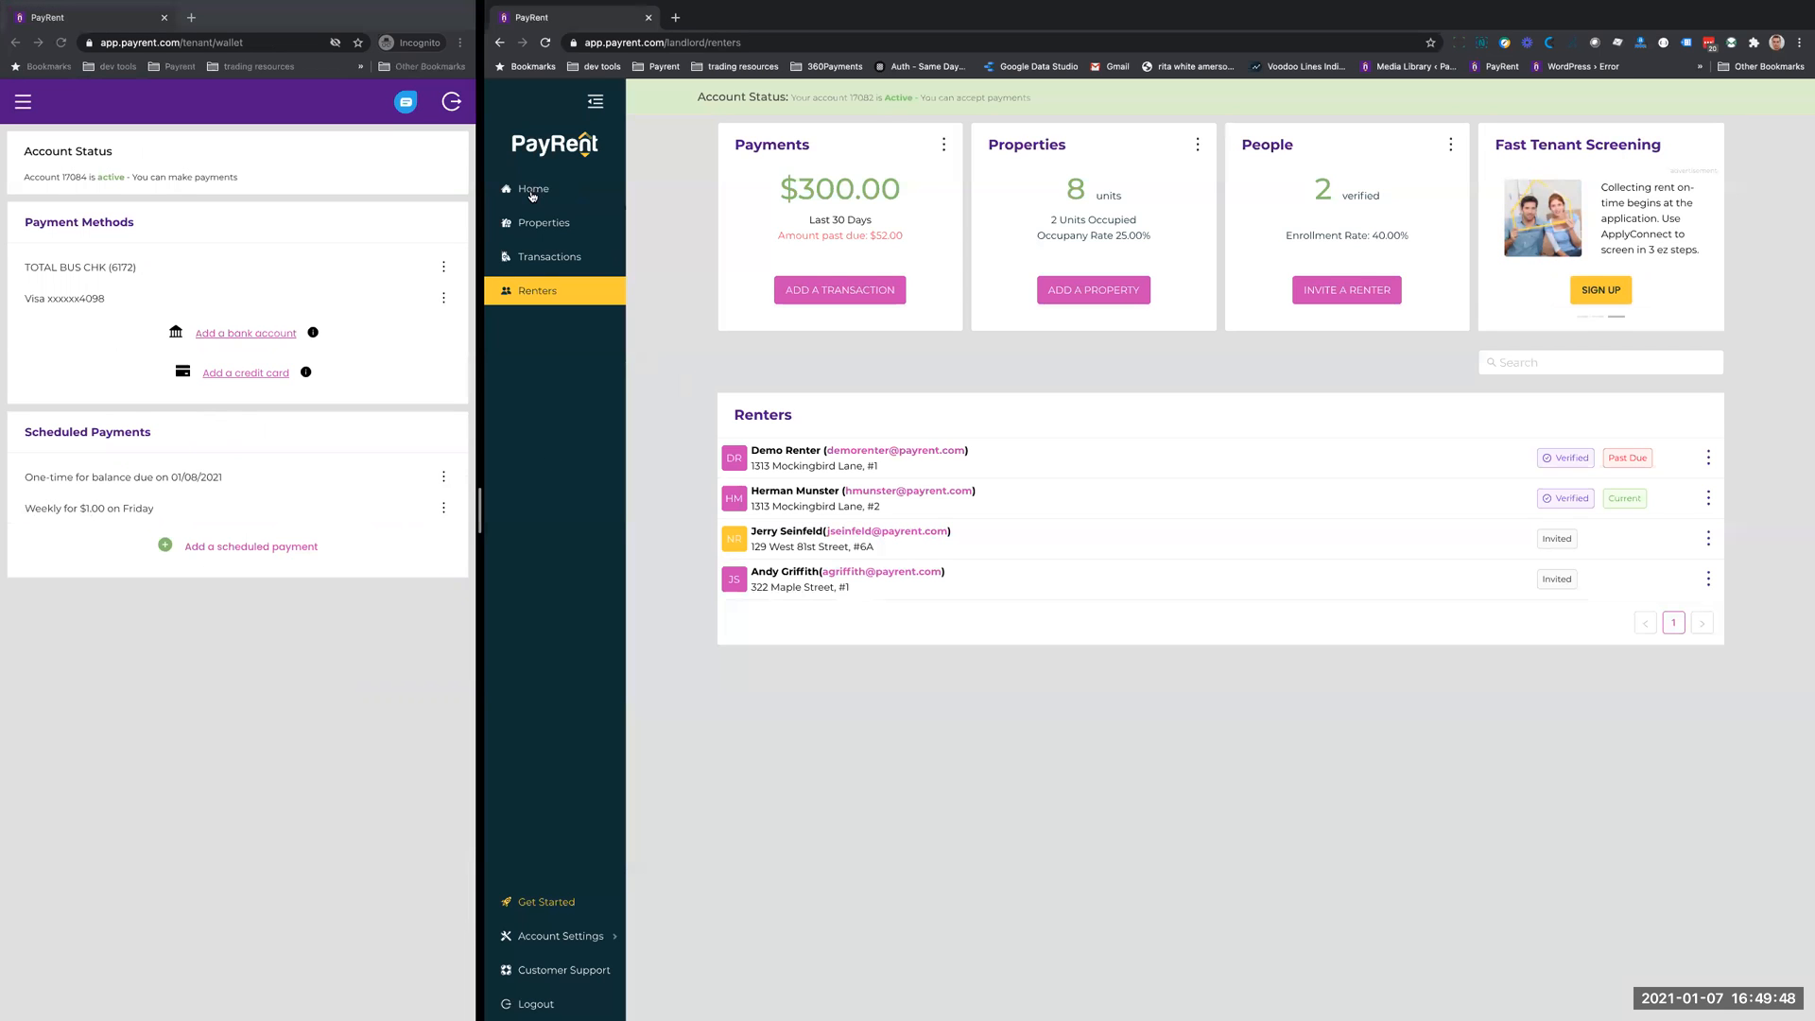
{"action": "left_click", "coordinate": [532, 192]}
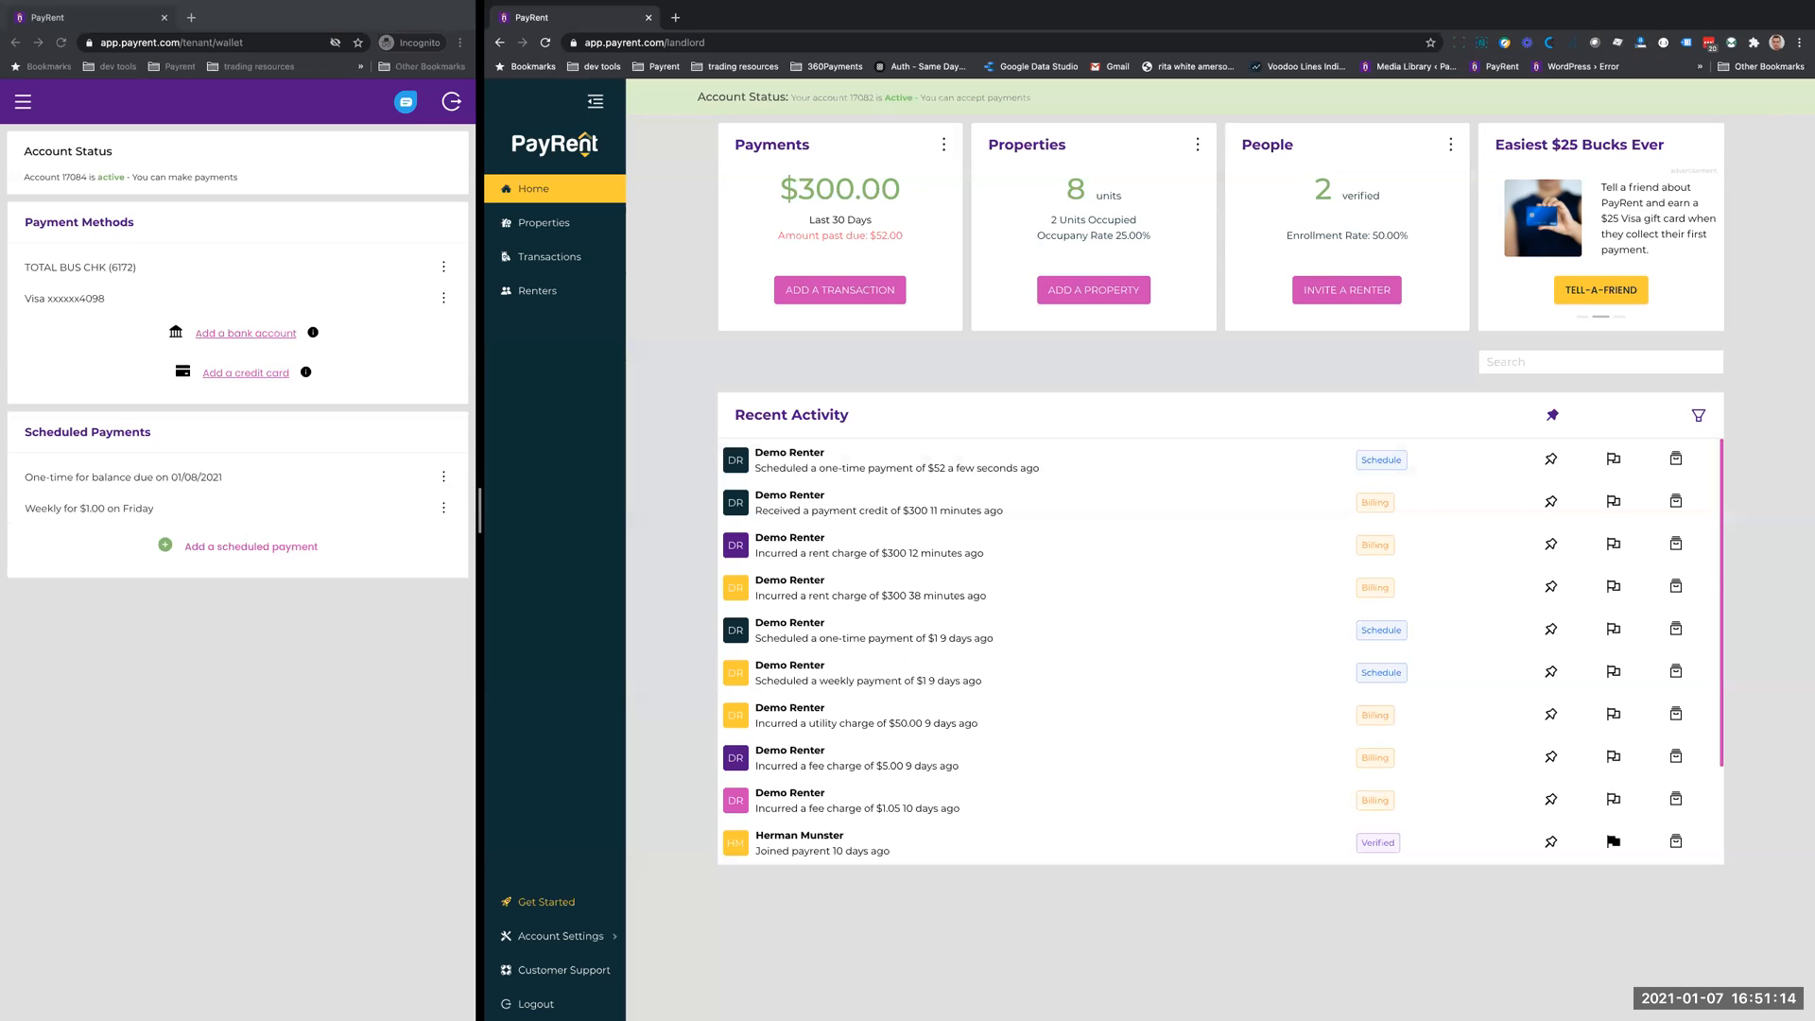
- In the tenant's support chat, browse the Renter How-to FAQs, read the article How to Add a Payment Method, and close the chat
{"action": "left_click", "coordinate": [170, 822]}
{"action": "left_click", "coordinate": [405, 104]}
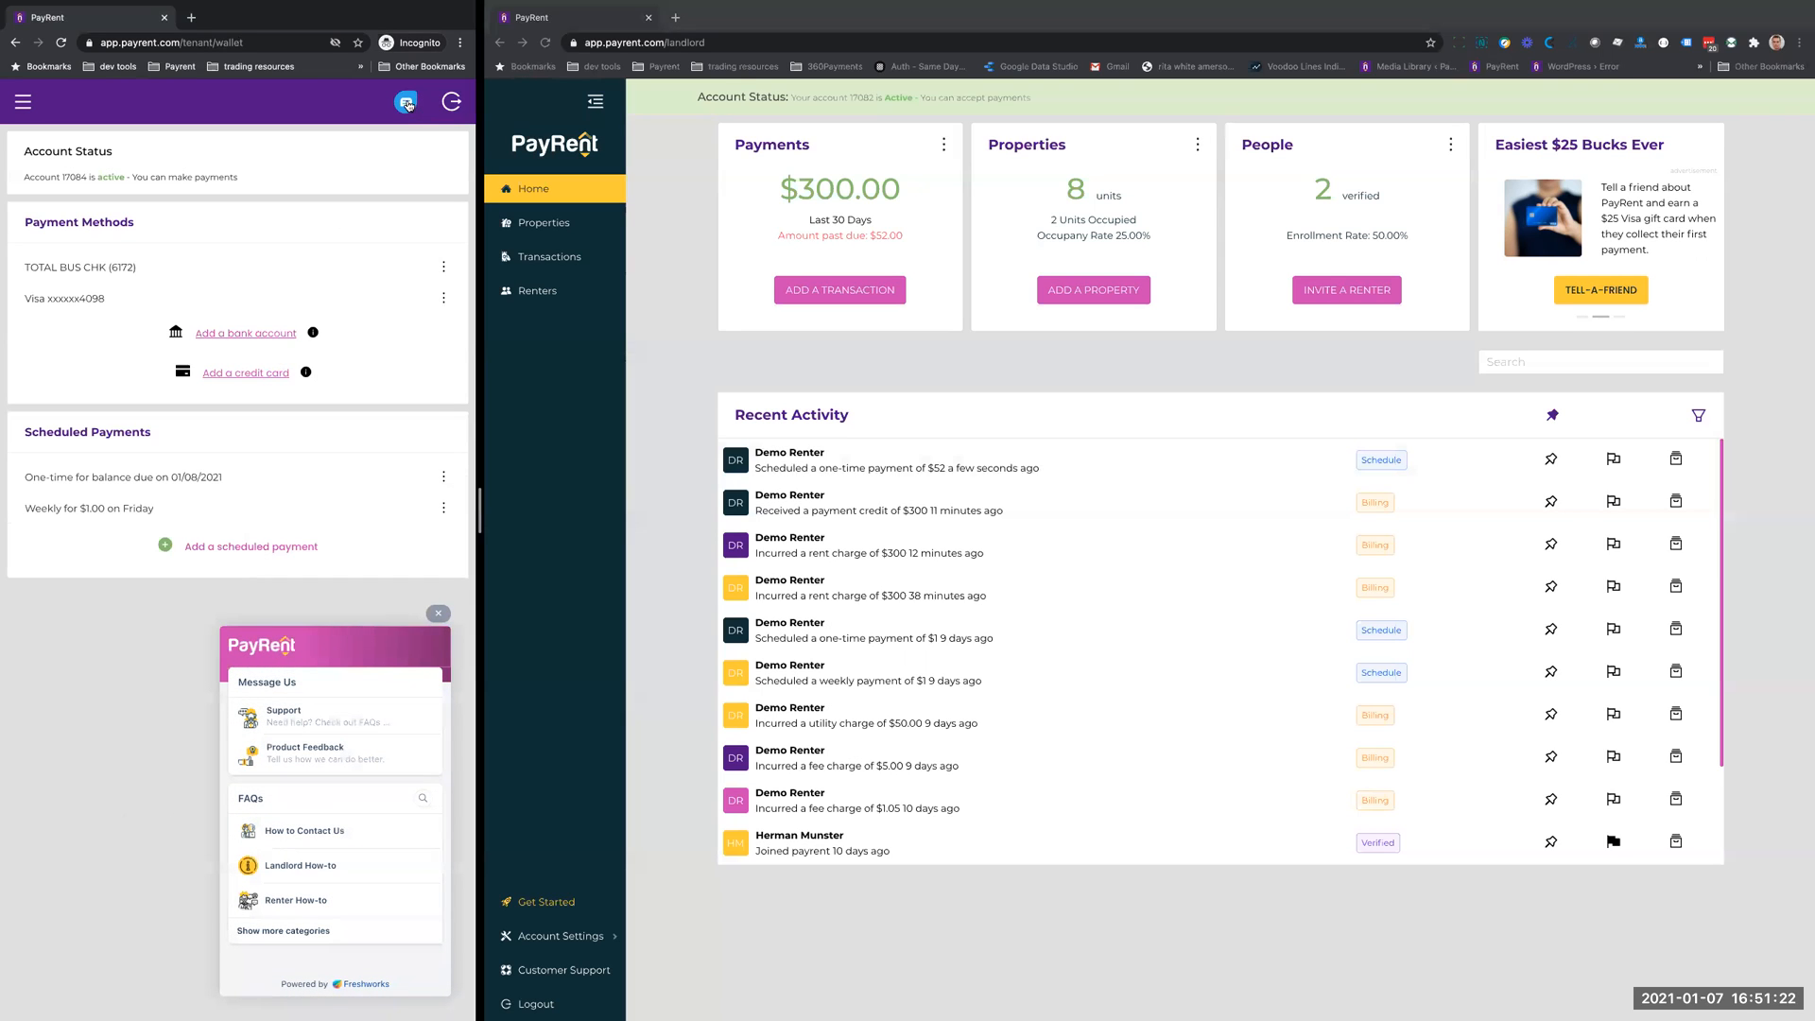
{"action": "left_click", "coordinate": [294, 901]}
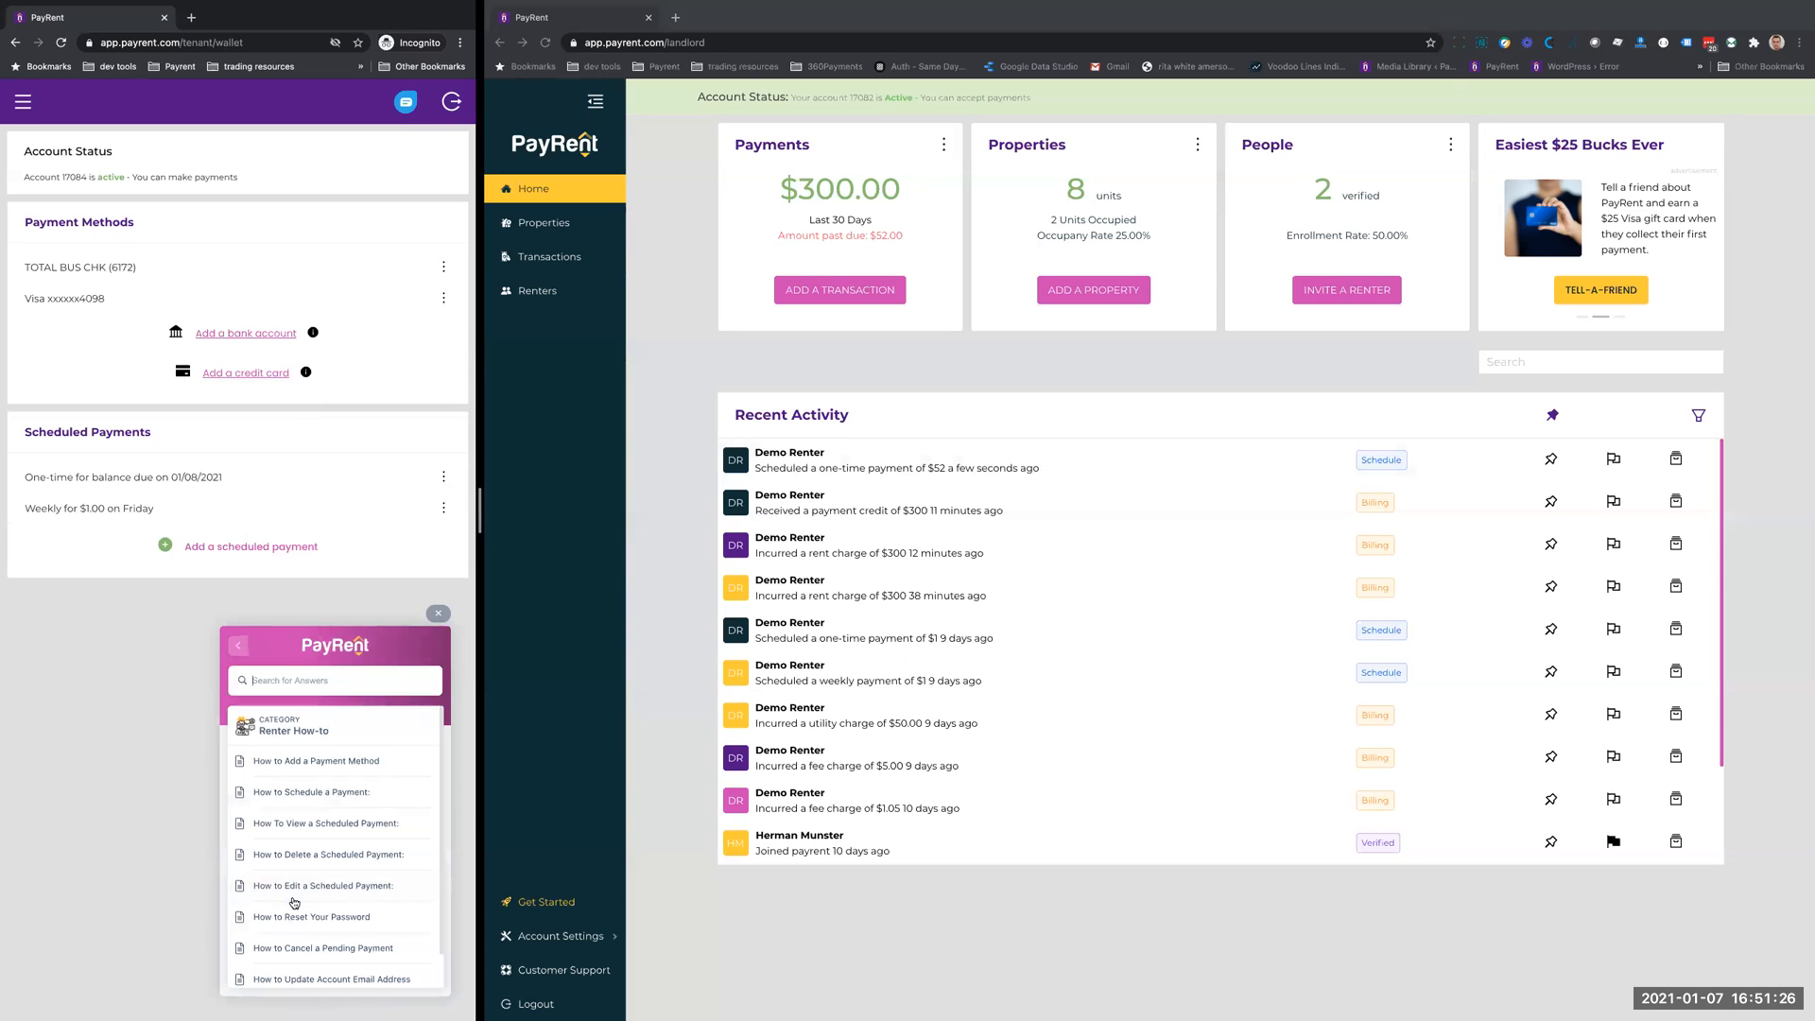
{"action": "left_click", "coordinate": [305, 761]}
{"action": "scroll", "coordinate": [354, 846], "scroll_direction": "down", "scroll_amount": 3}
{"action": "scroll", "coordinate": [355, 846], "scroll_direction": "up", "scroll_amount": 3}
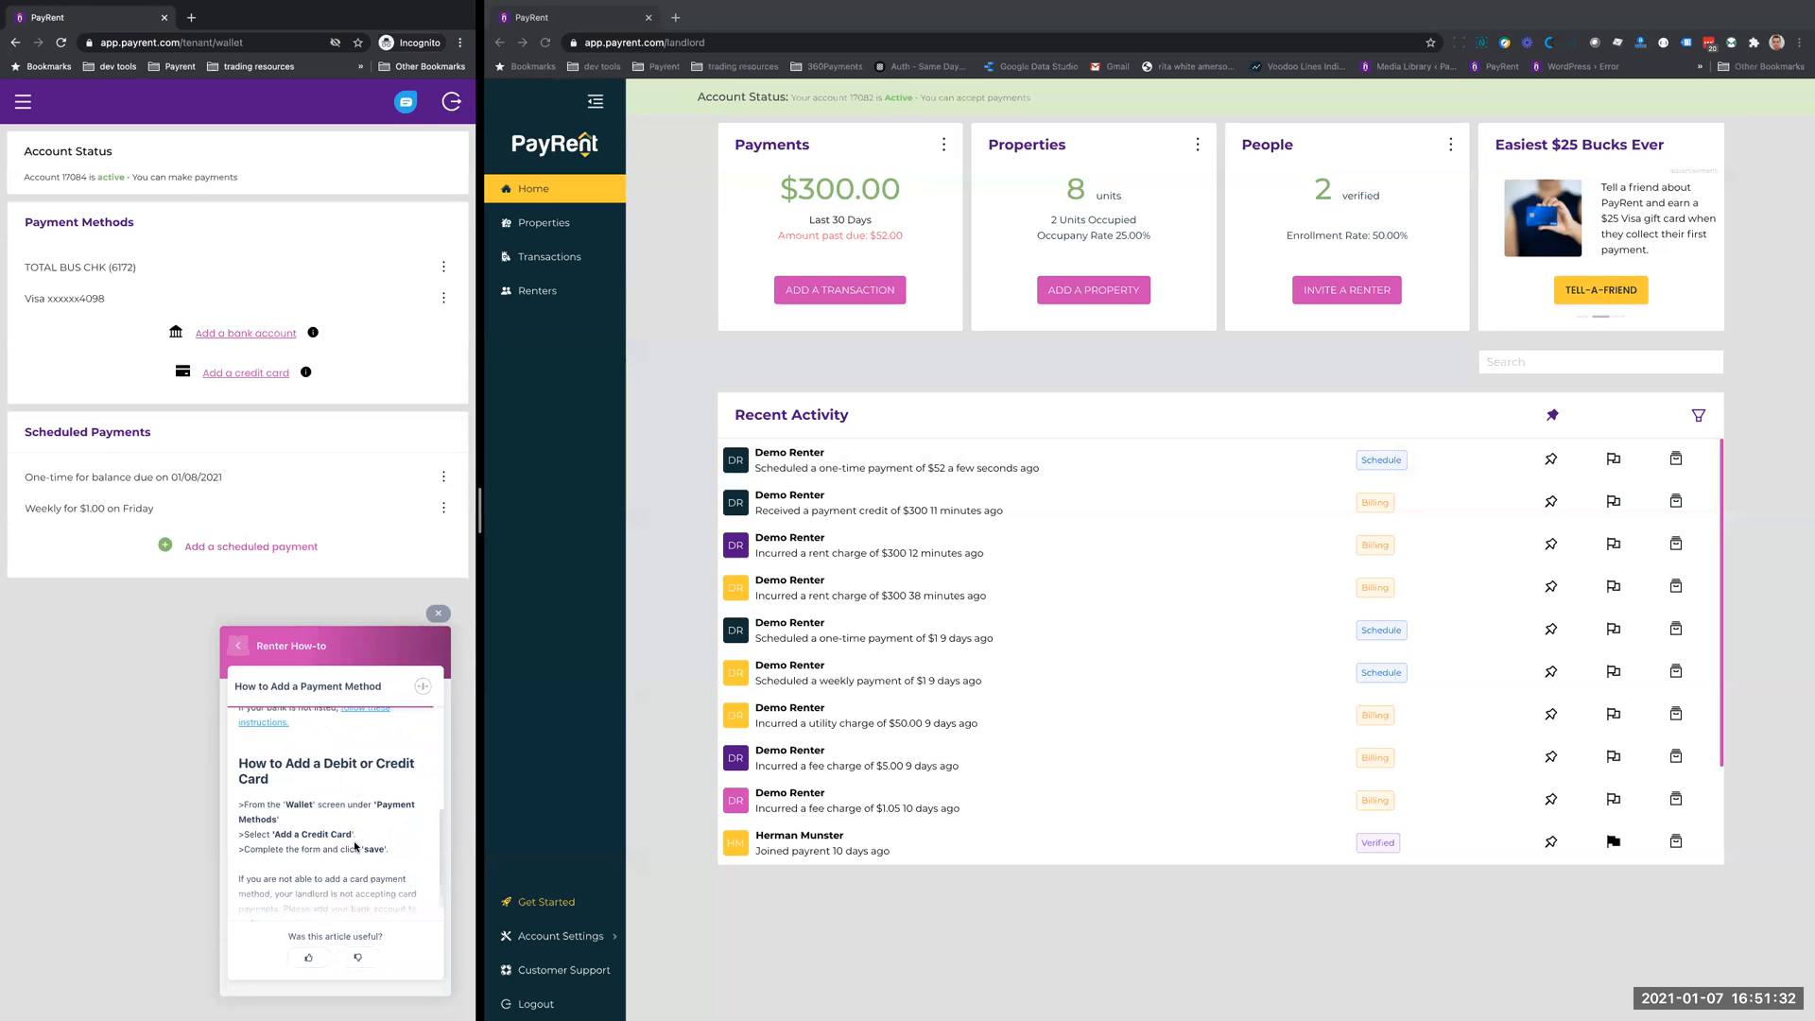
{"action": "left_click", "coordinate": [235, 646]}
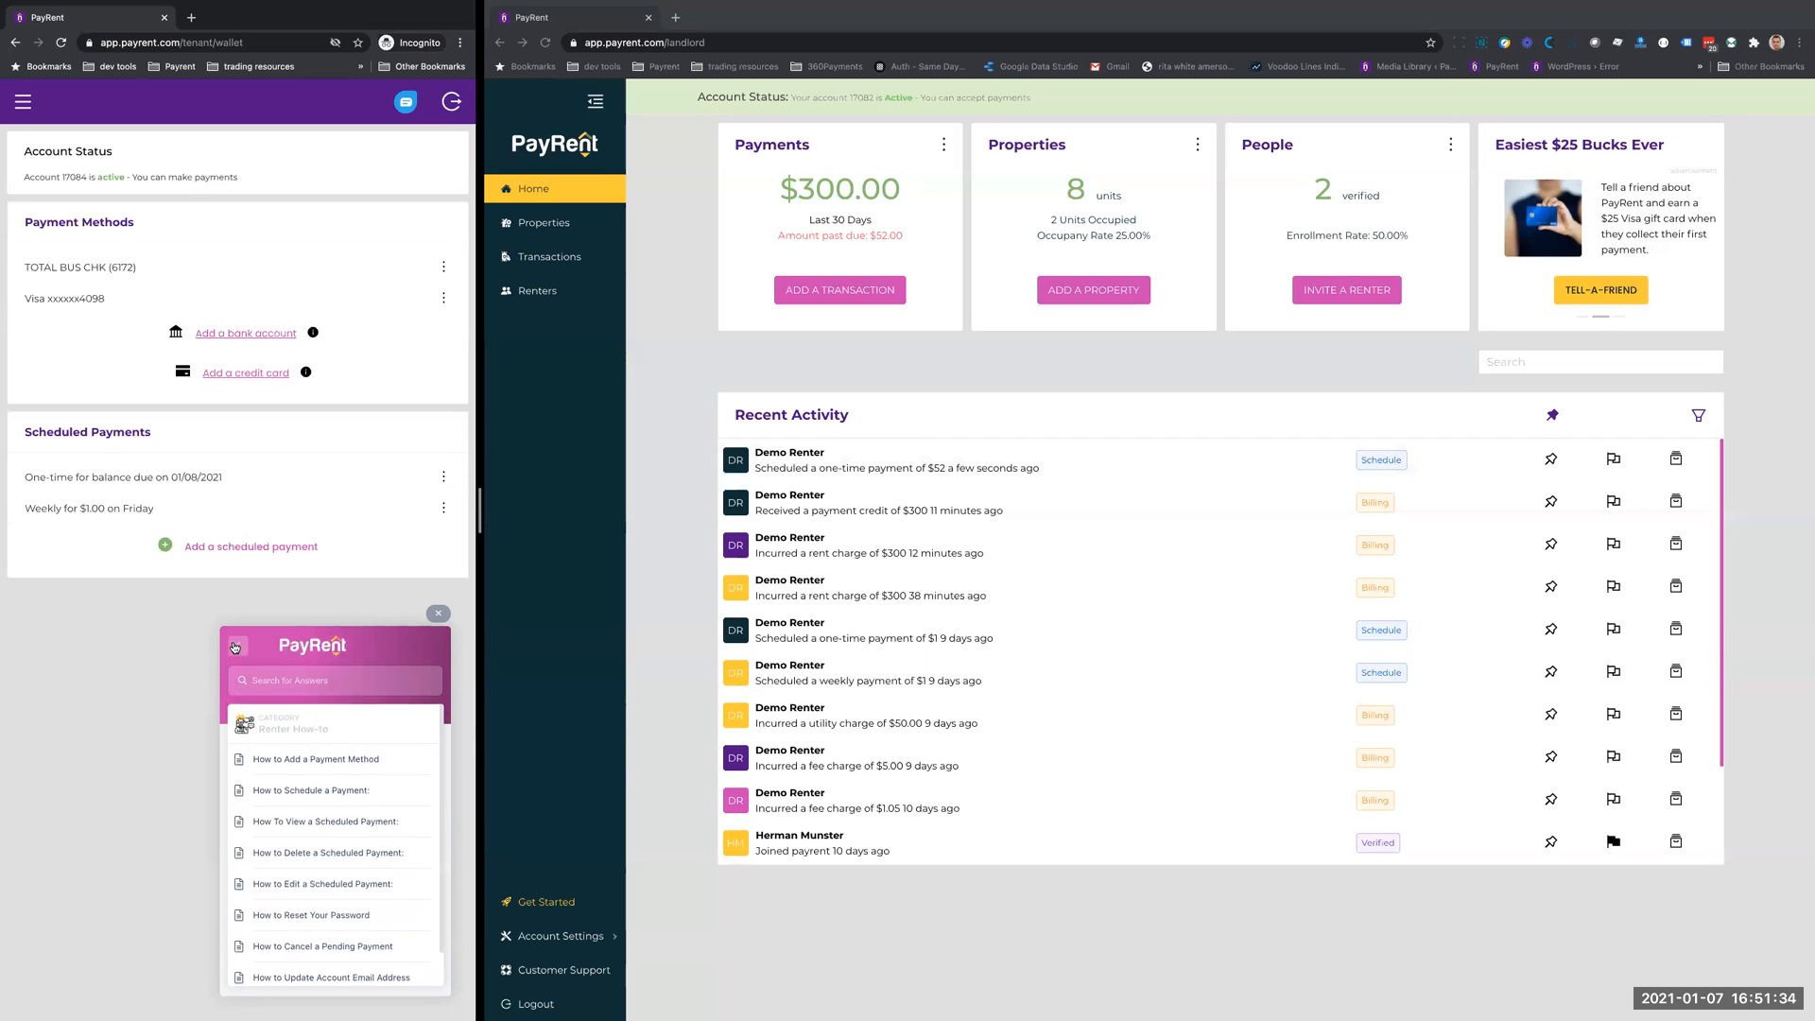
{"action": "left_click", "coordinate": [297, 784]}
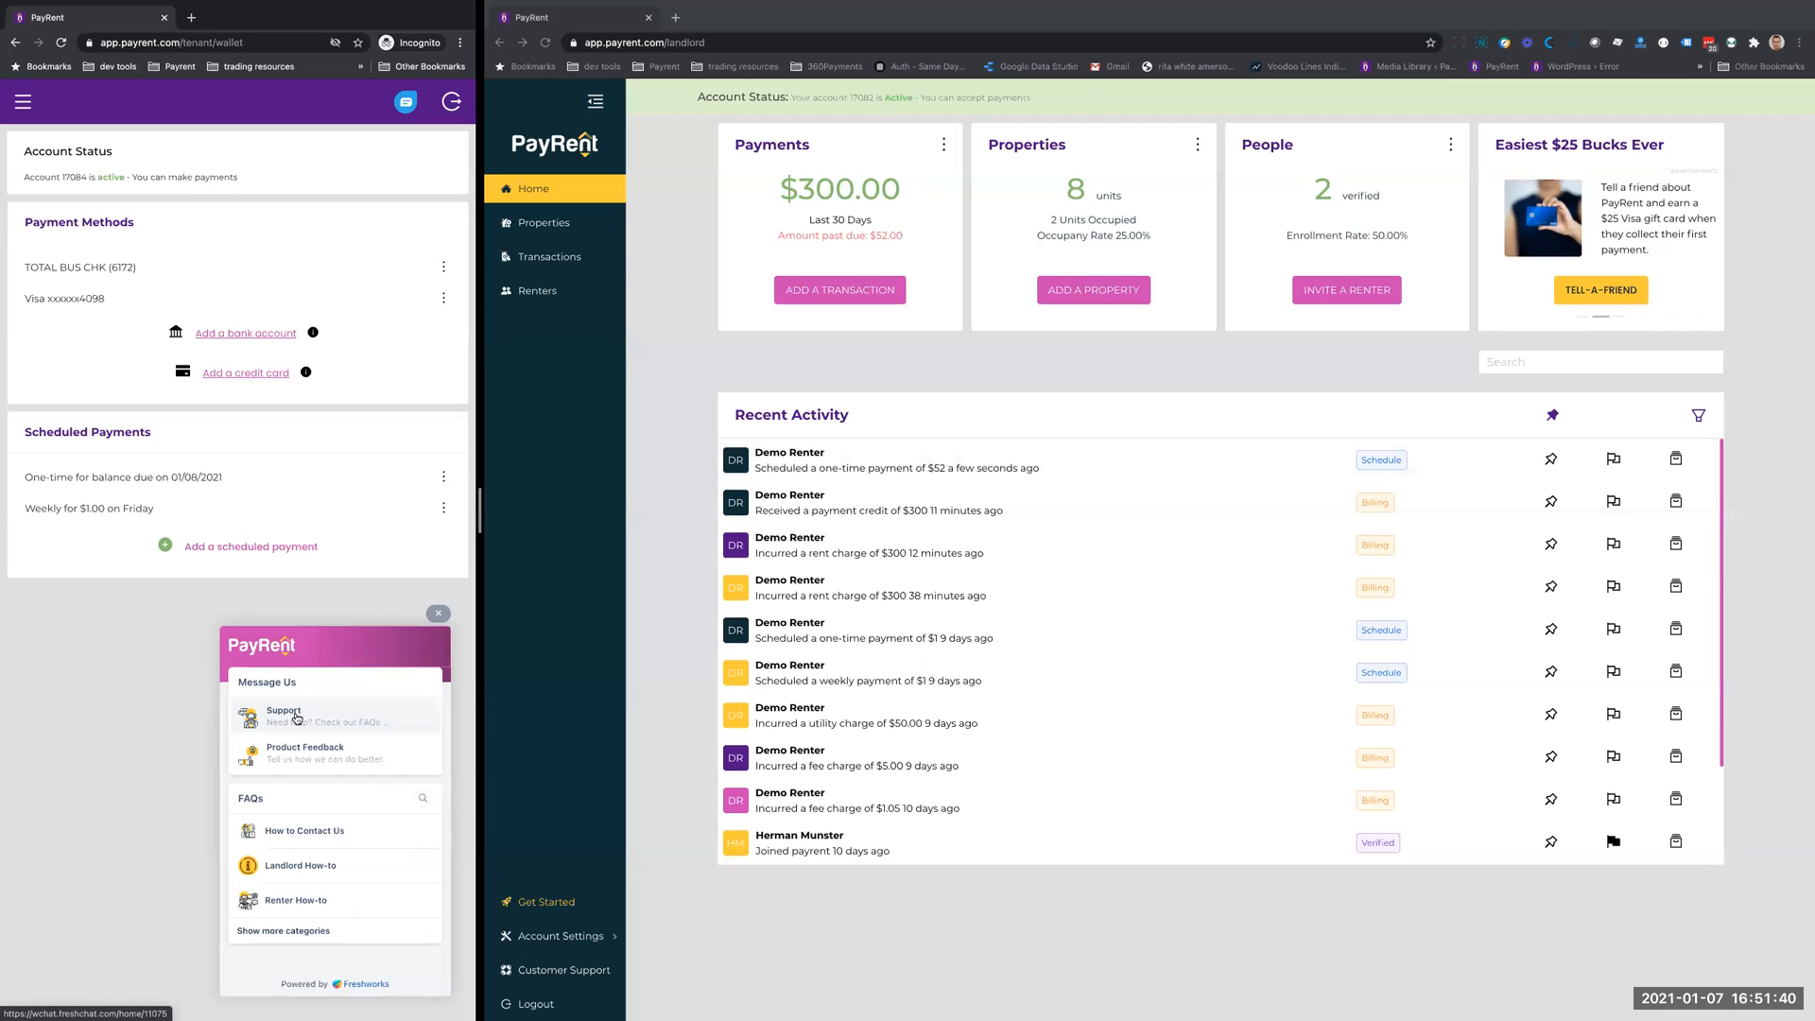
{"action": "left_click", "coordinate": [442, 616]}
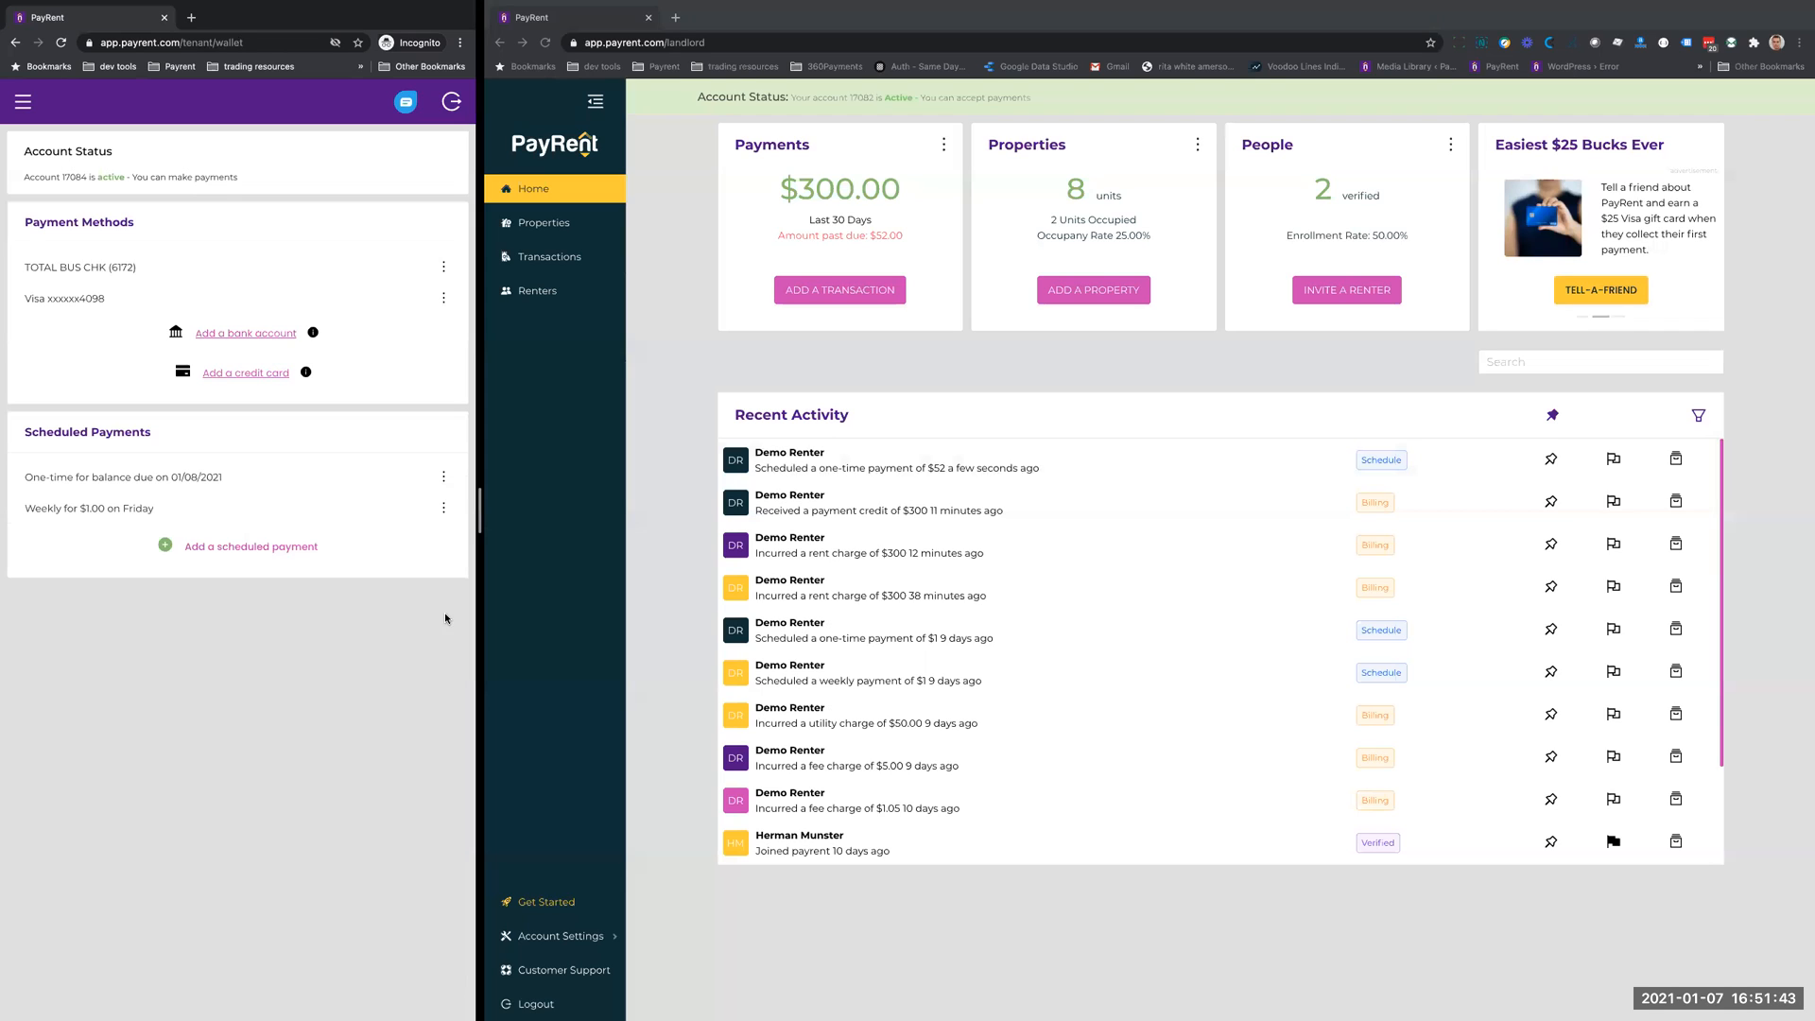
- Return to the tenant home page, review the payment form for the balance due, and leave it without paying
{"action": "left_click", "coordinate": [26, 106]}
{"action": "left_click", "coordinate": [50, 166]}
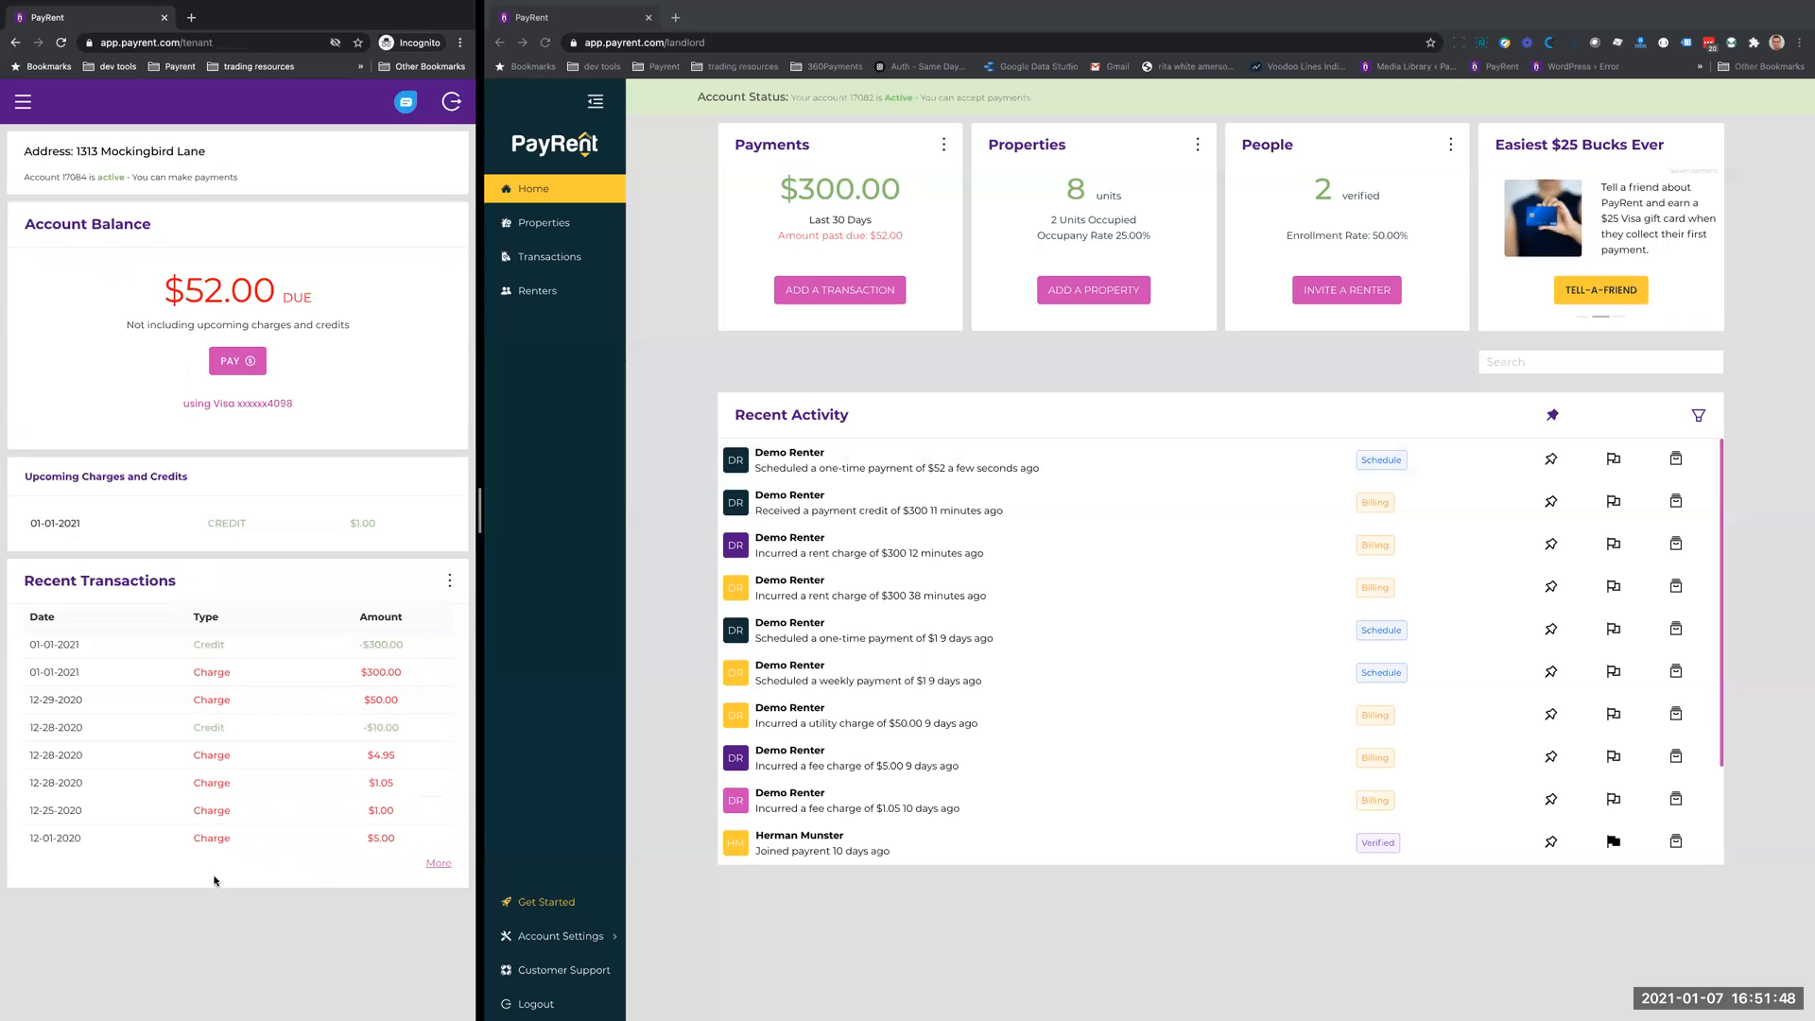
{"action": "left_click", "coordinate": [229, 361]}
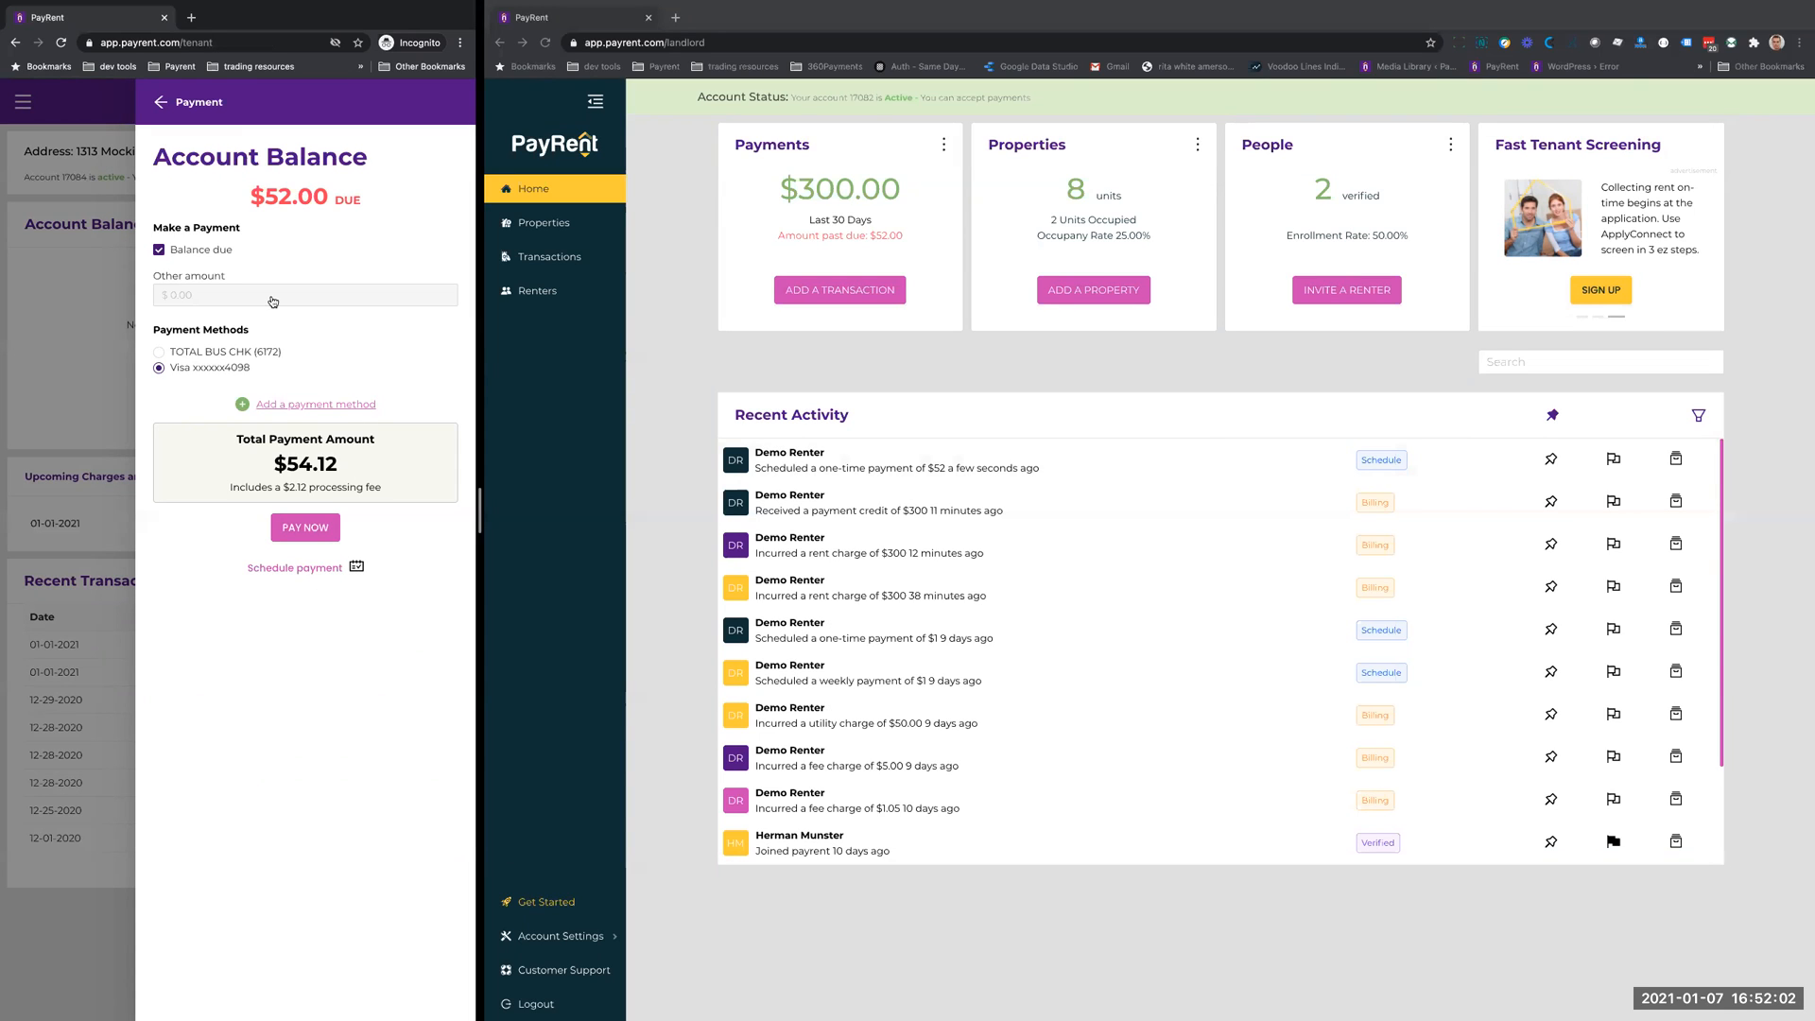
{"action": "left_click", "coordinate": [160, 102]}
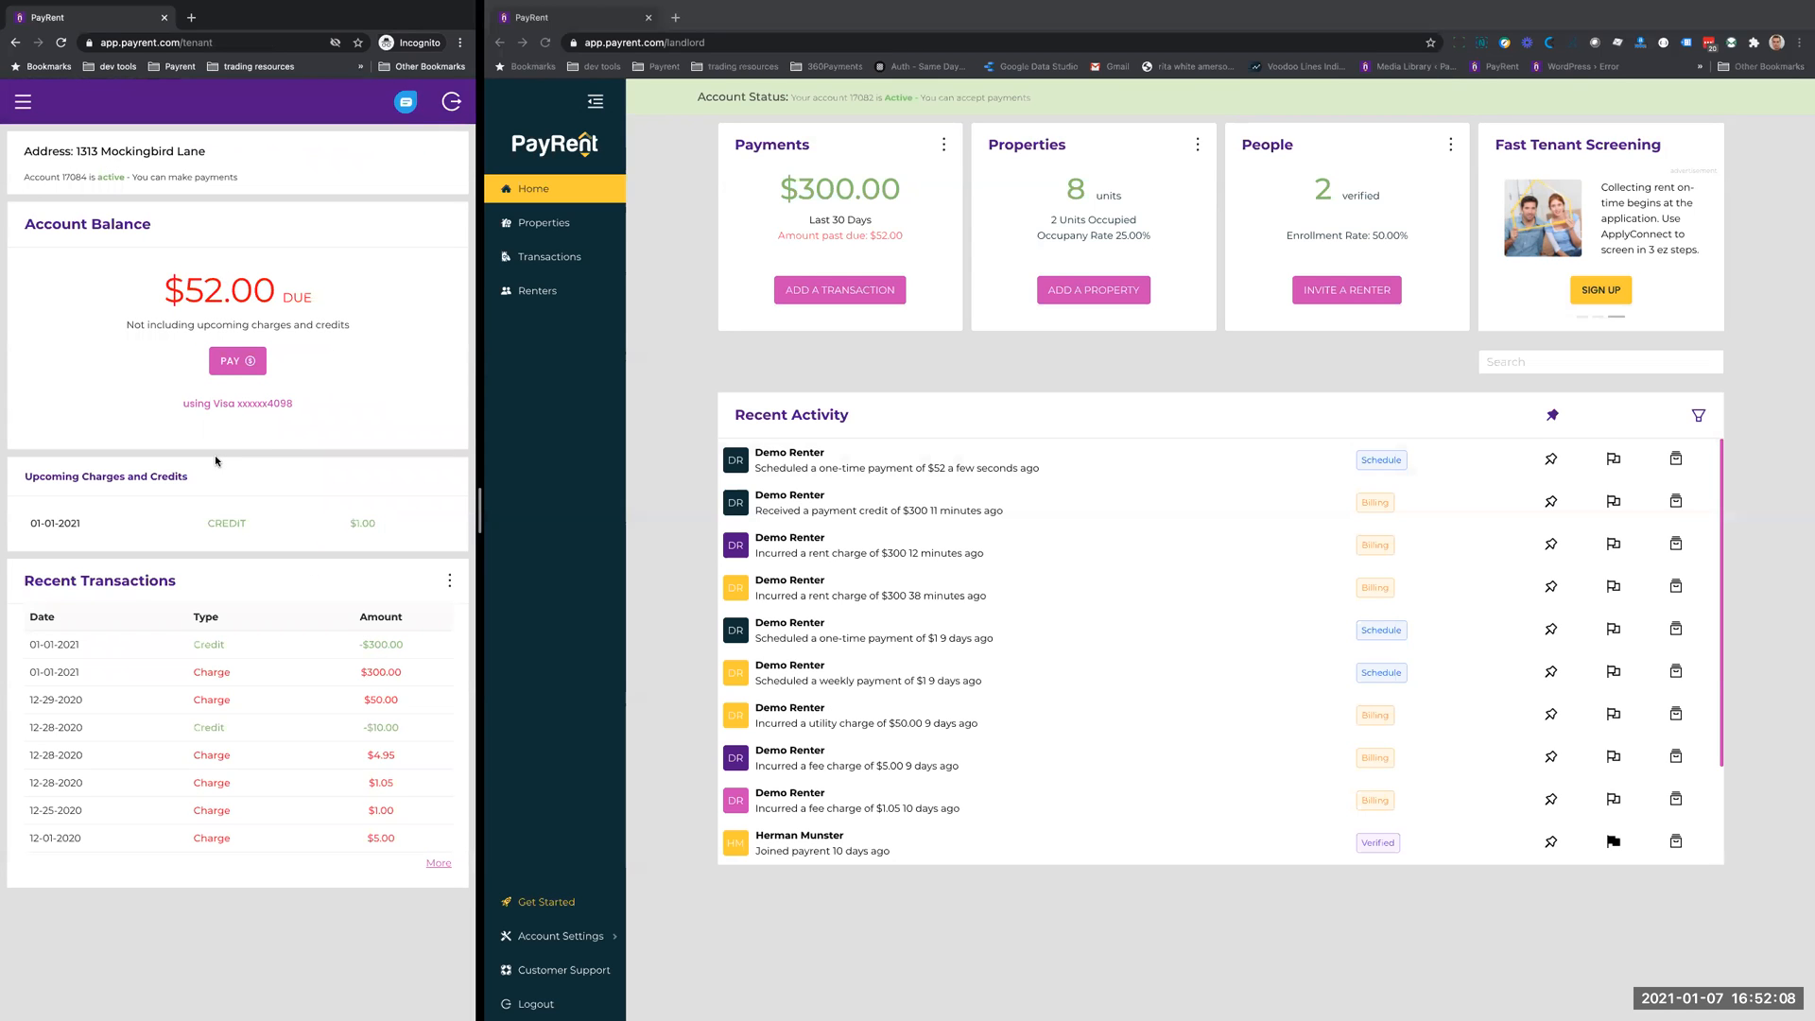
- View the tenant's wallet with its payment methods and scheduled payments once more, and go back to the home page
{"action": "left_click", "coordinate": [24, 103]}
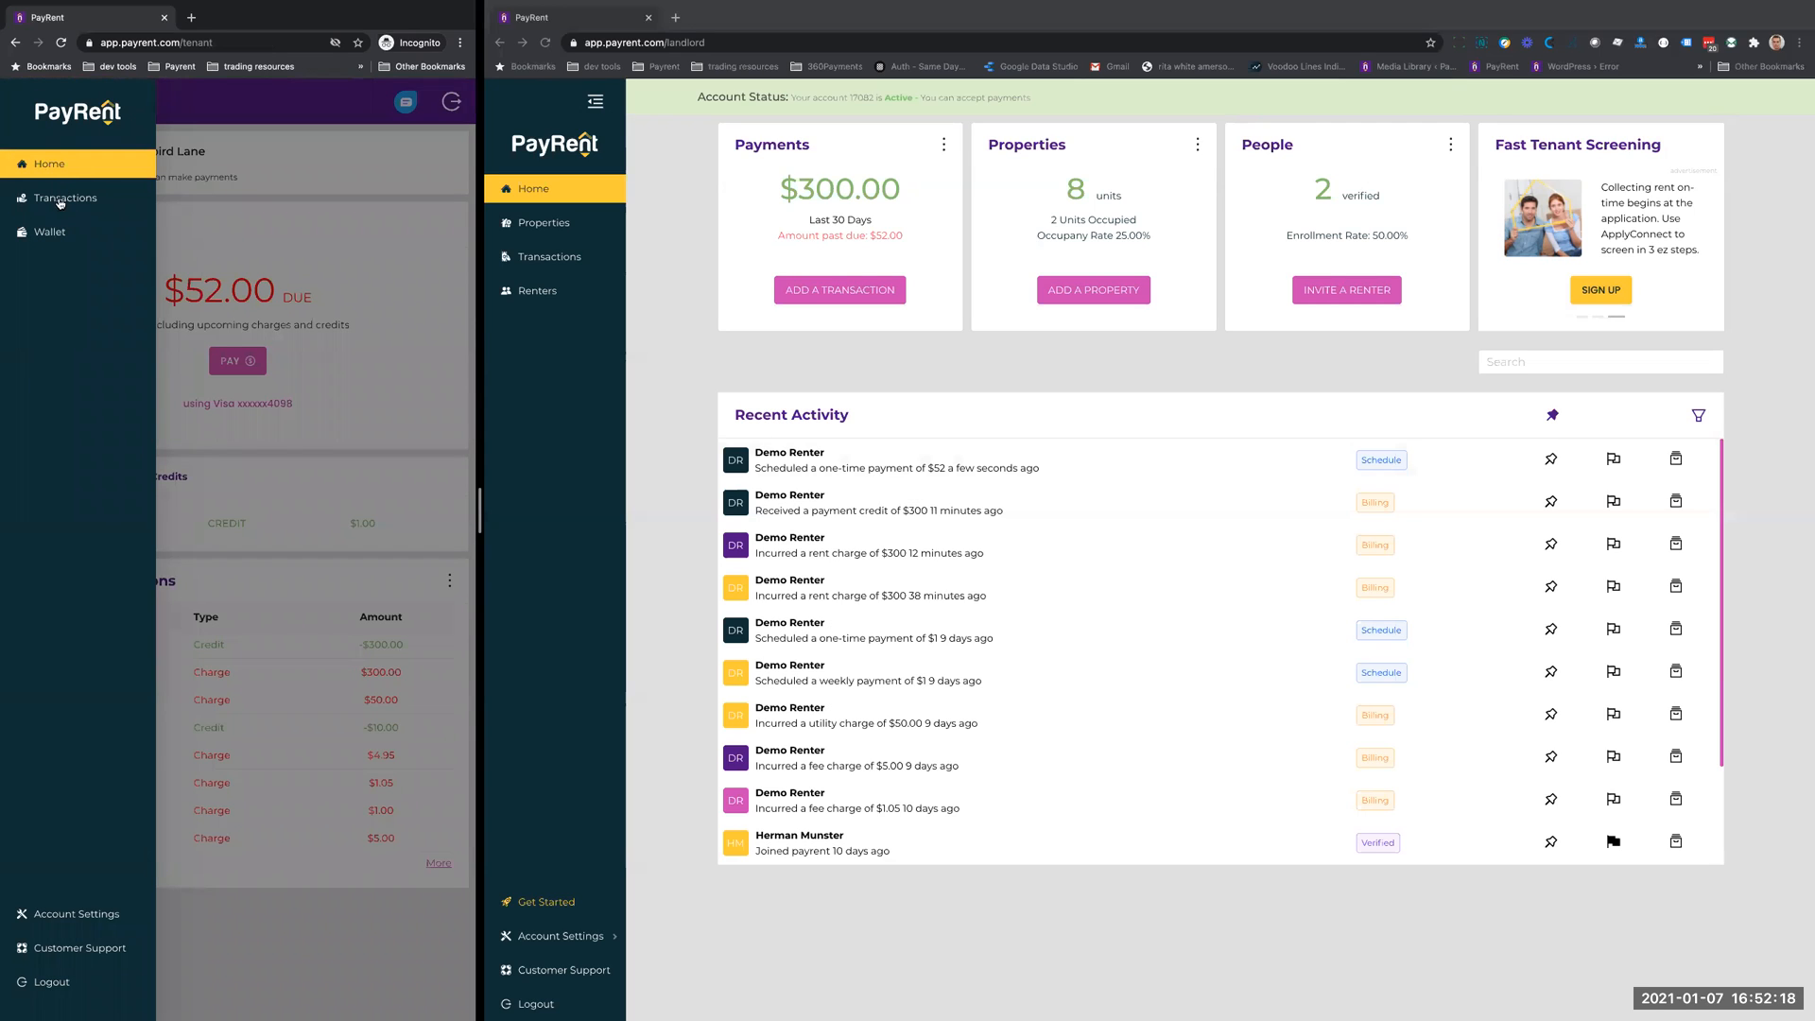
{"action": "left_click", "coordinate": [51, 233]}
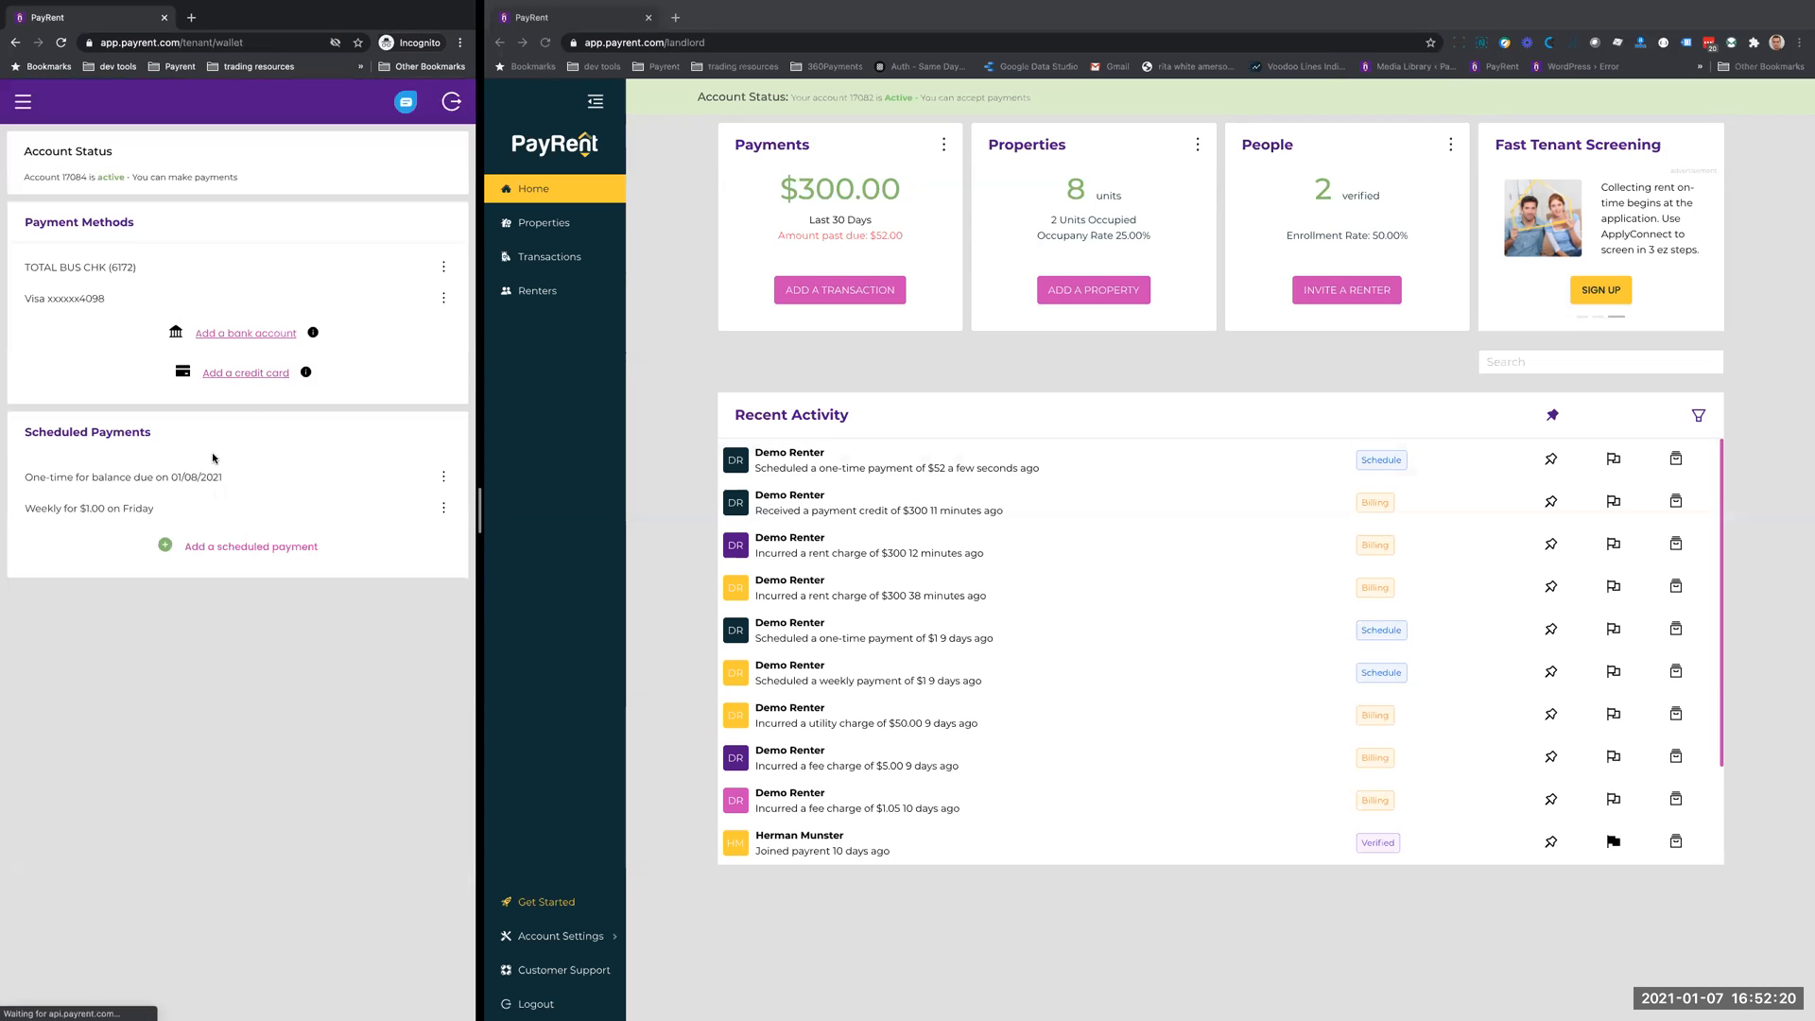
{"action": "left_click", "coordinate": [22, 102]}
{"action": "left_click", "coordinate": [37, 167]}
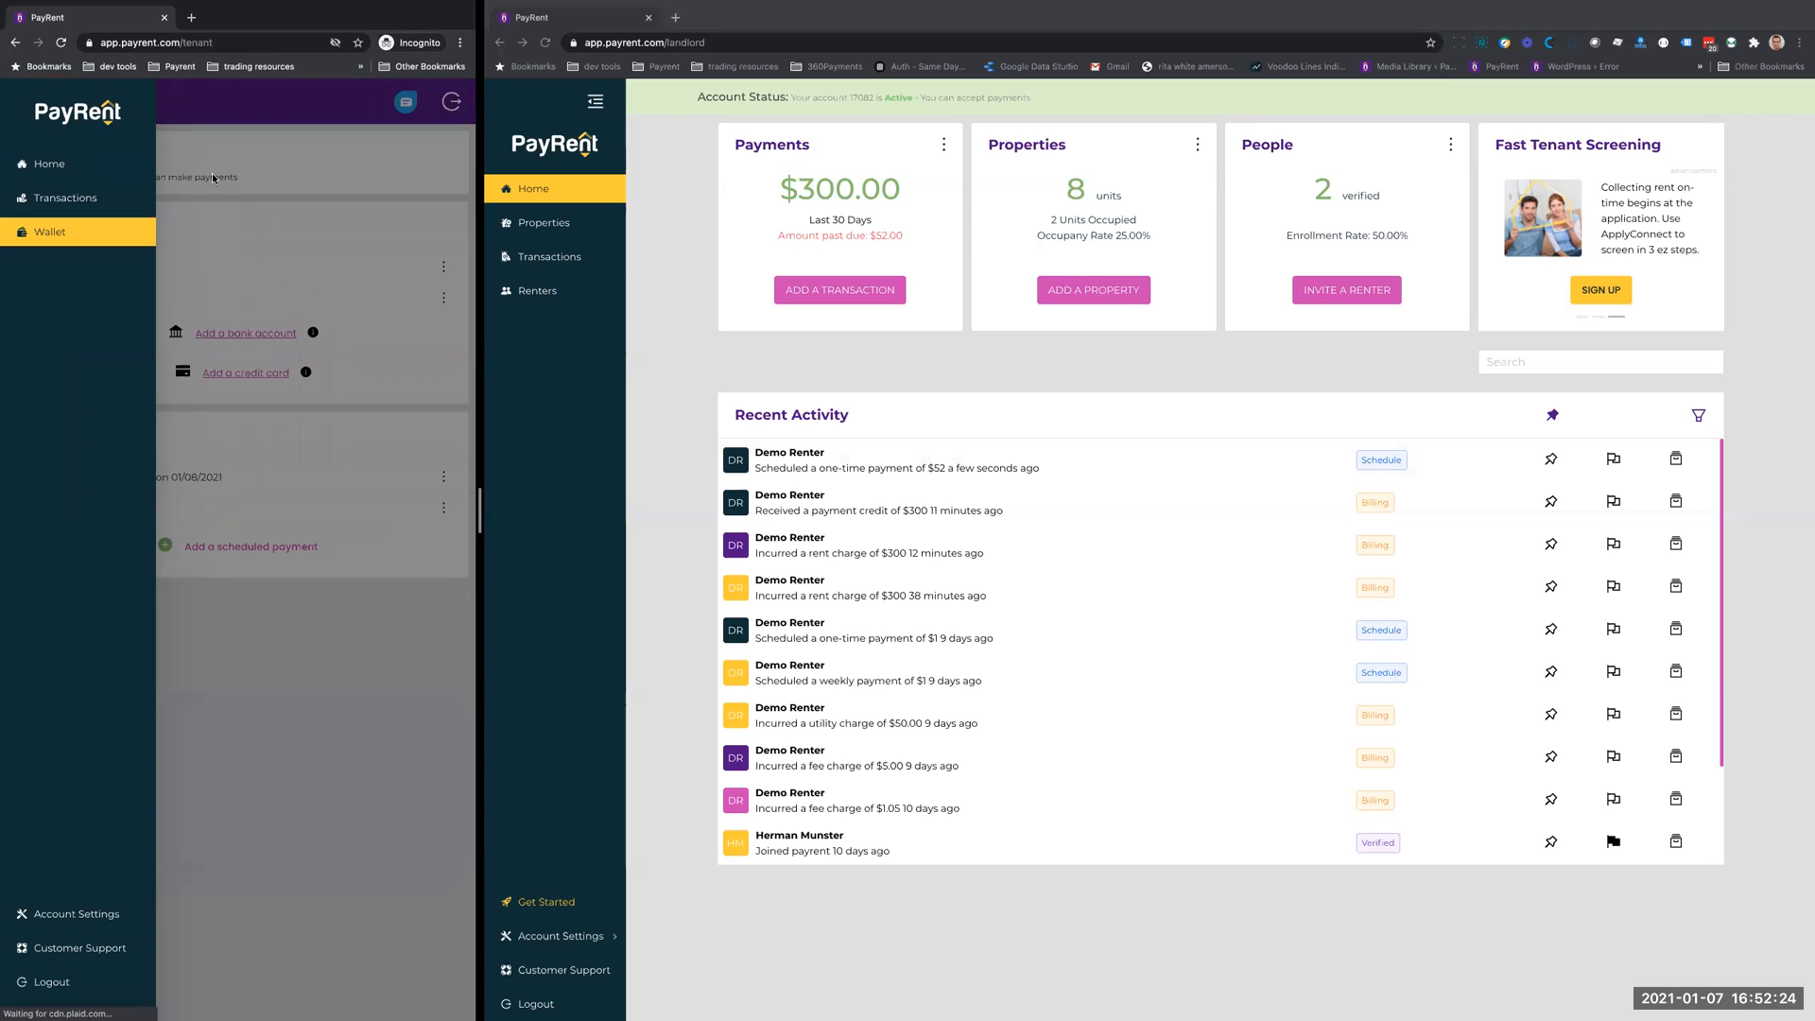